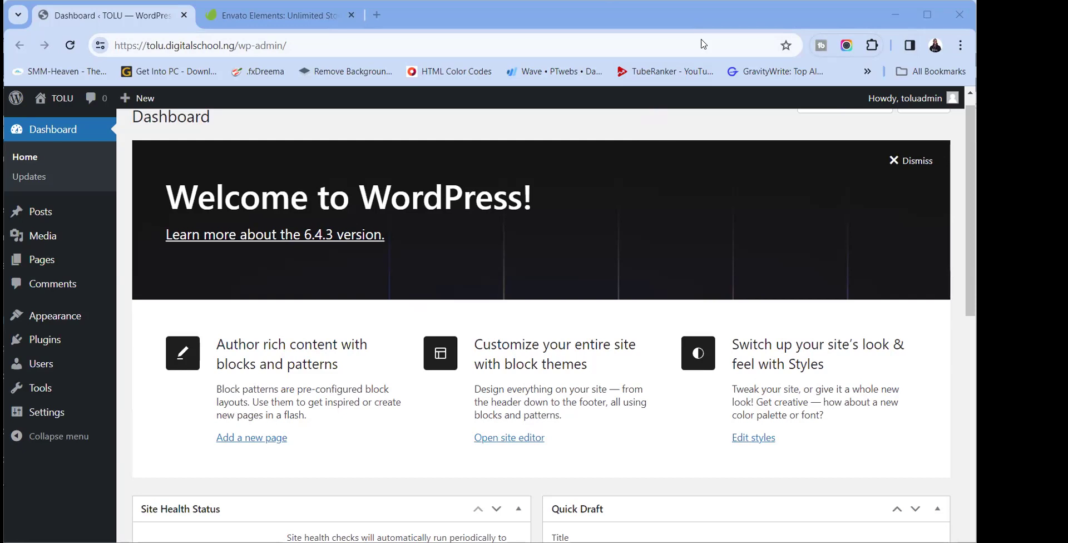
Open the ChatGPT site at chat.openai.com in a new browser tab
left_click(680, 41)
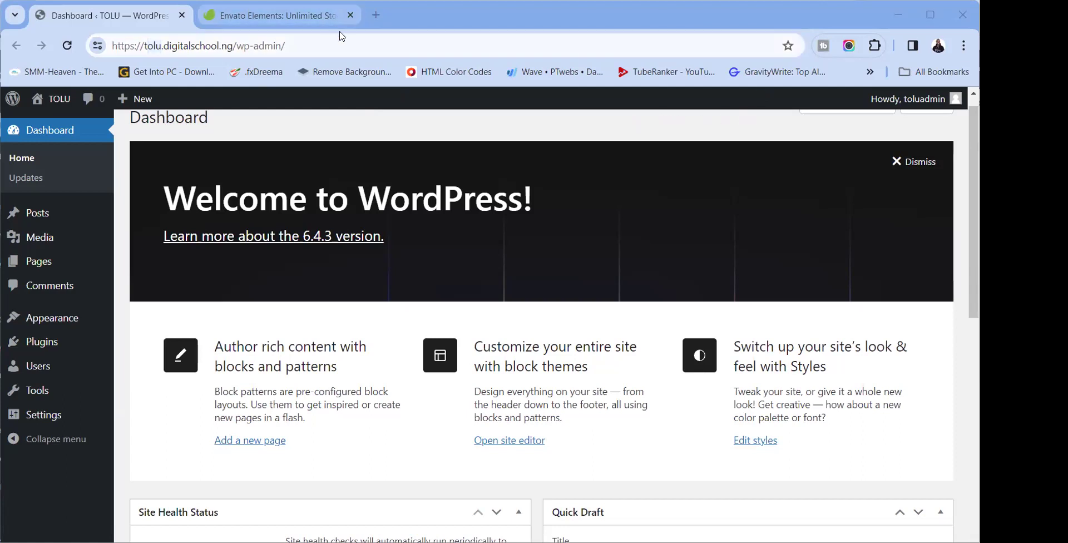
left_click(374, 16)
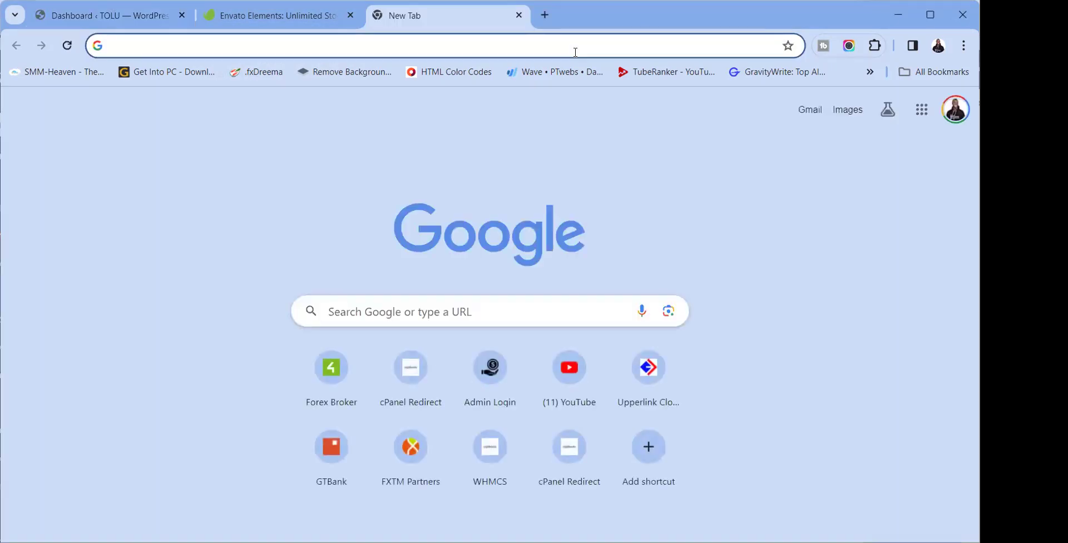
type("chat.openai.com")
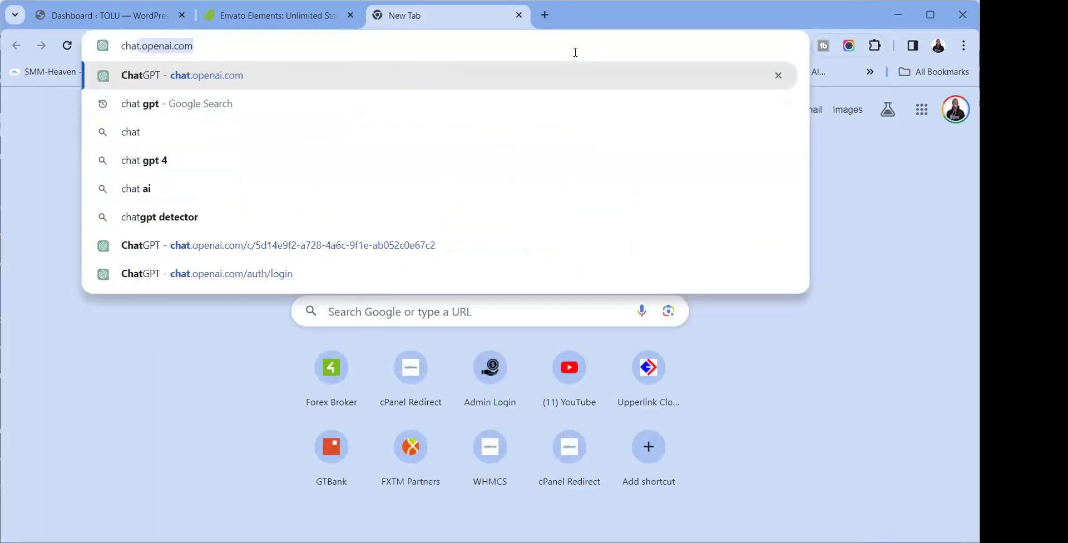
key("Return")
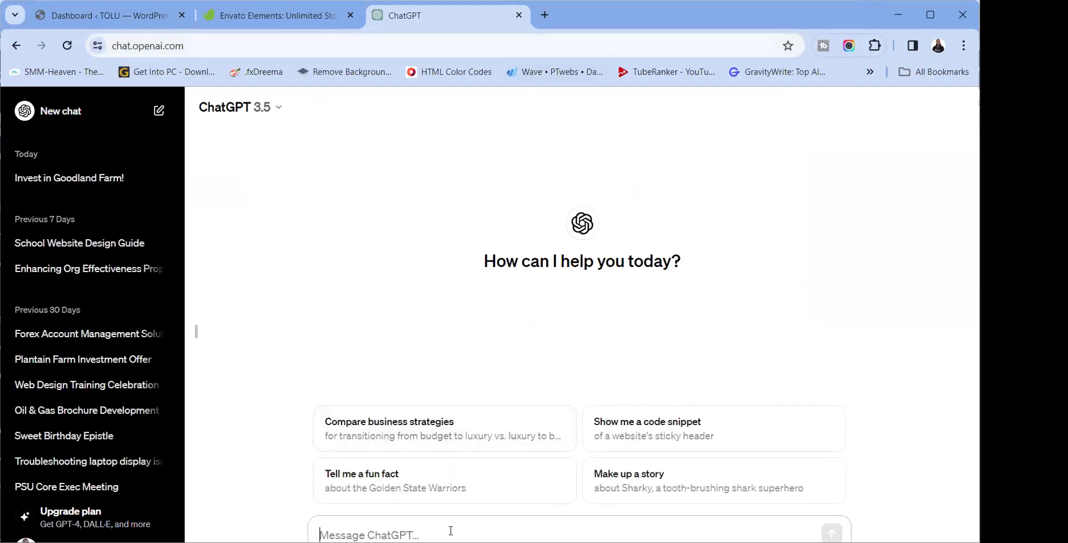
Begin the prompt by introducing the client by first name as a photographer whose business is called TOLU PHOTOGRAPHY
type("T")
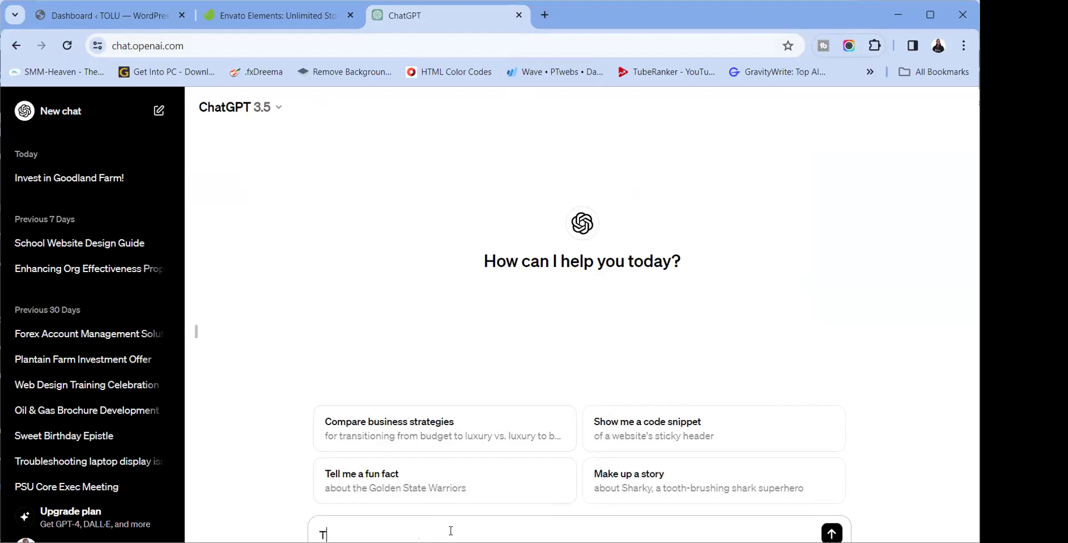
type("olu is a photographer")
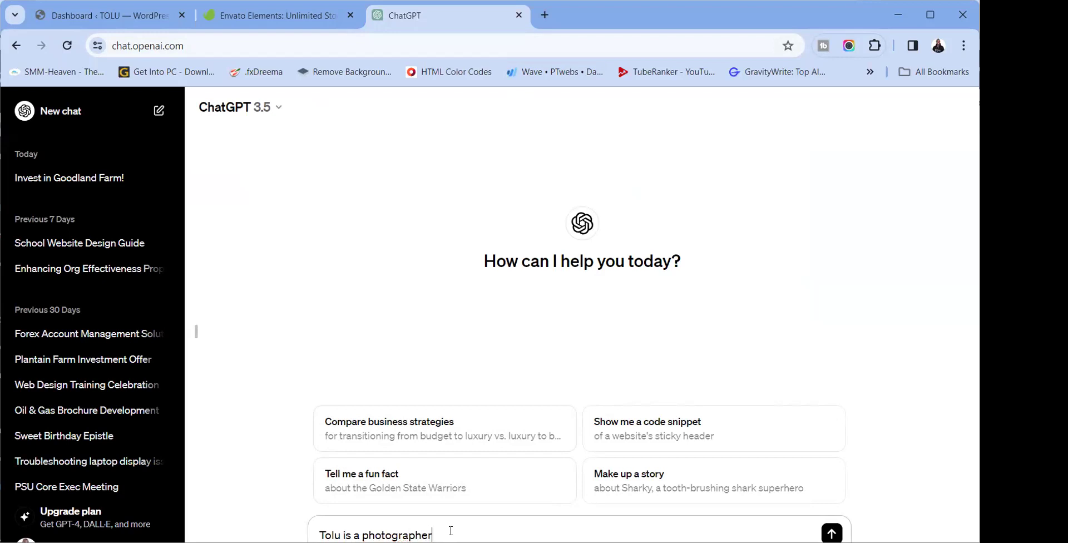
type(". The name is")
key("BackSpace")
type("of his business ")
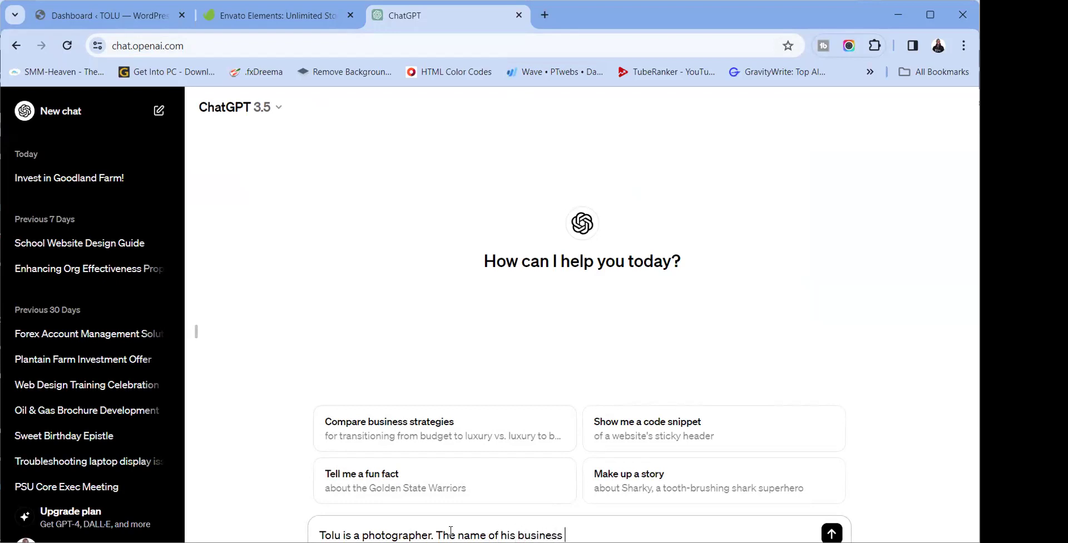
type("is TOLU PHOTOGRAPHY")
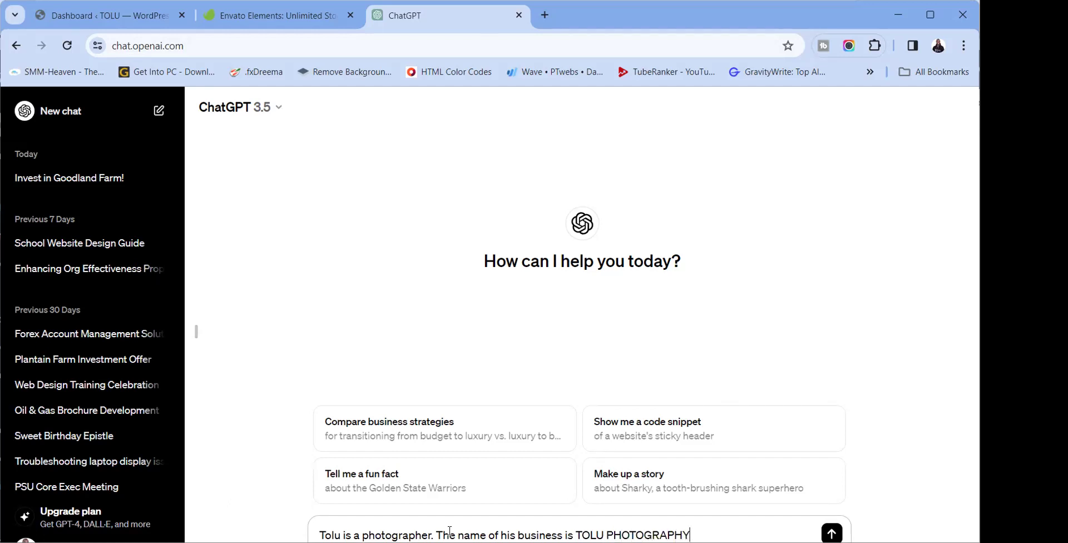
type(".")
Add a new paragraph to the prompt: "I want to design a website for him. I need you to create contents"
key("shift+Return")
type("i")
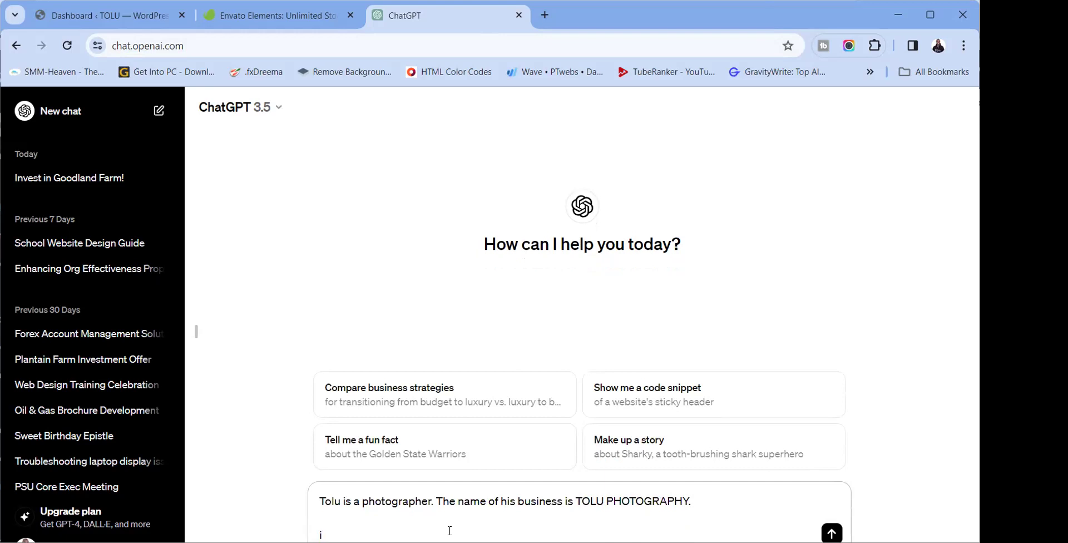
key("BackSpace")
type("I want to design a we")
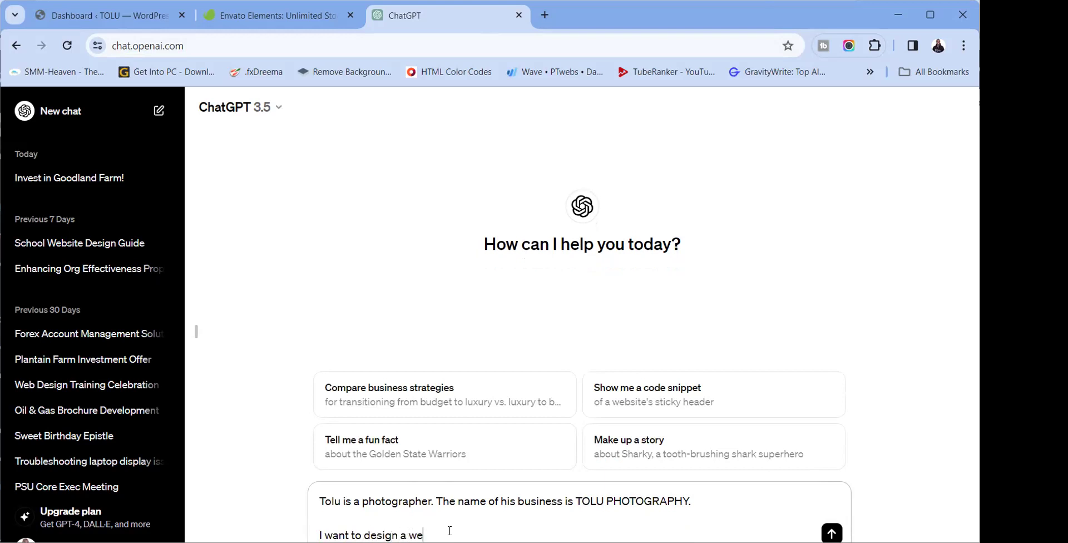
type("bsite for him. I need contents")
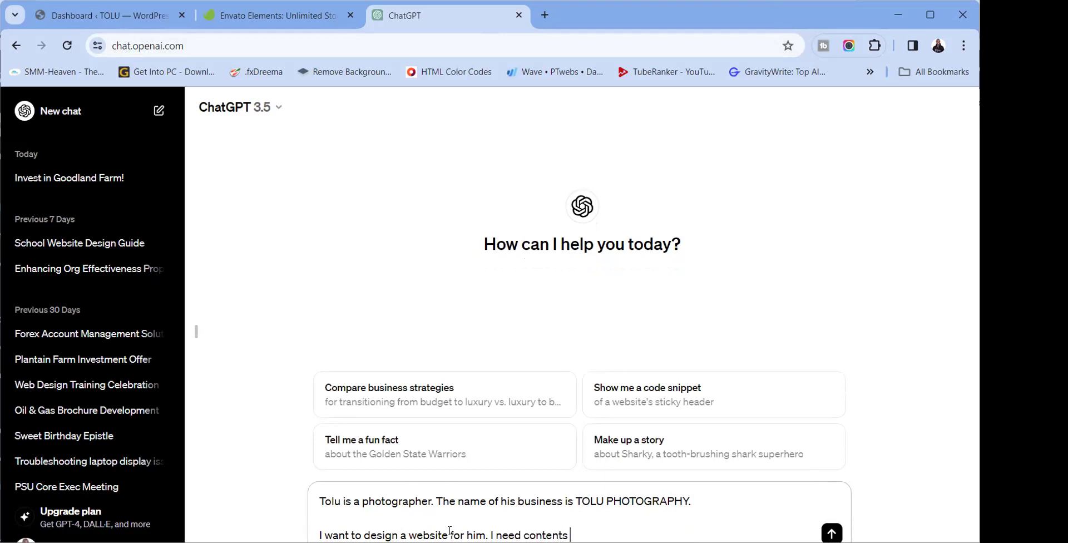
key("BackSpace")
key("BackSpace")
key("BackSpace")
key("BackSpace")
key("BackSpace")
key("BackSpace")
key("BackSpace")
key("BackSpace")
type("you to create contents")
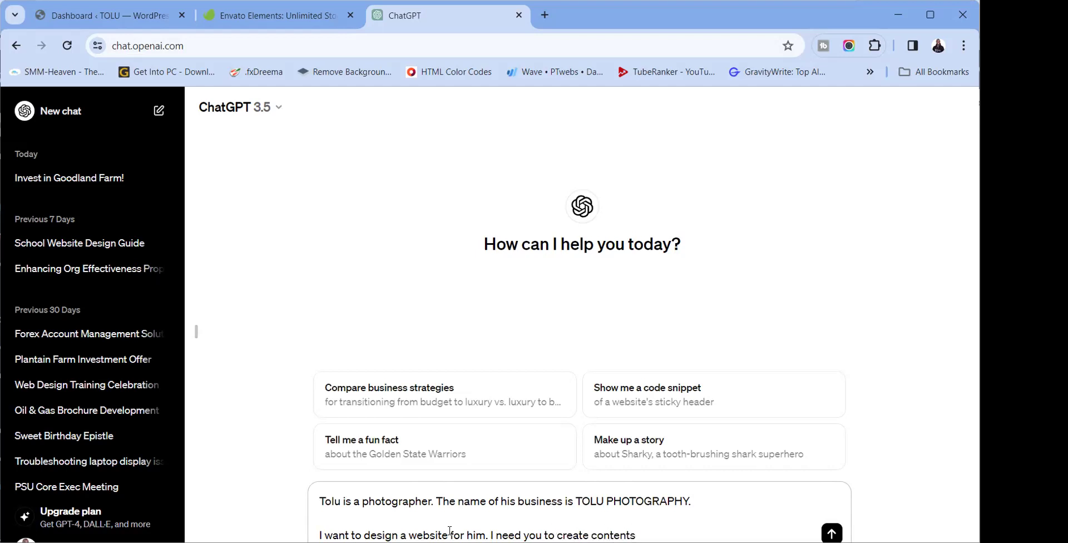
Complete the request as "compelling contents with for all the pages of his business website that will help the website SEO ranking" and submit it
type(" for")
key("Left")
key("Left")
type("compelling")
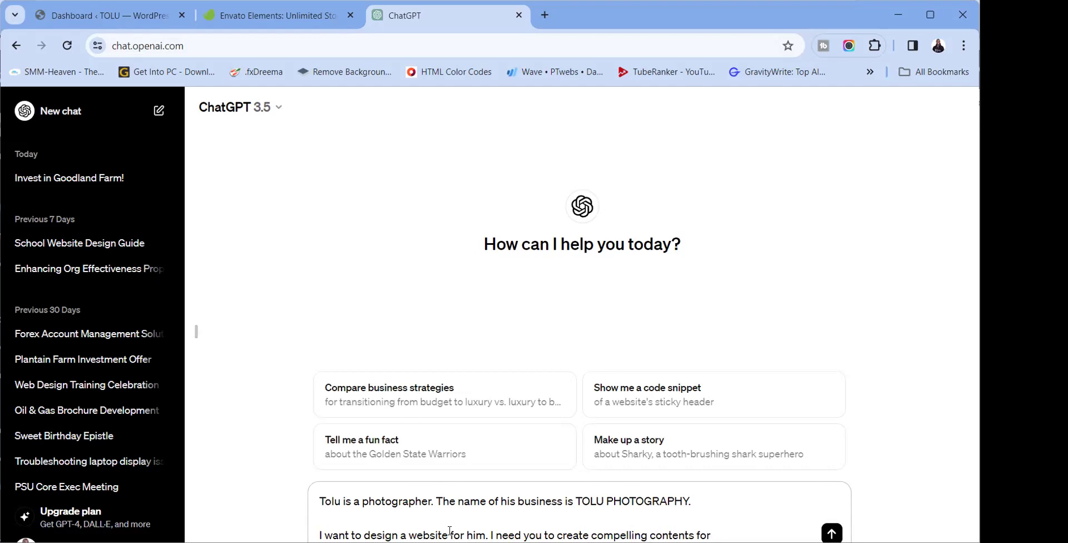
key("Right")
type("with")
key("BackSpace")
type("all the pages of his business website that")
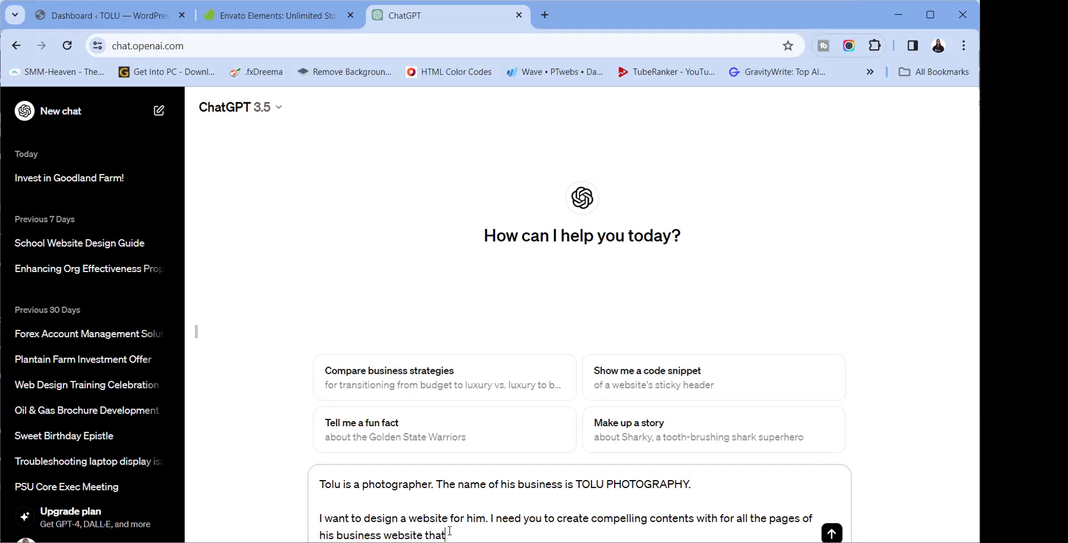
type(" will help the website ")
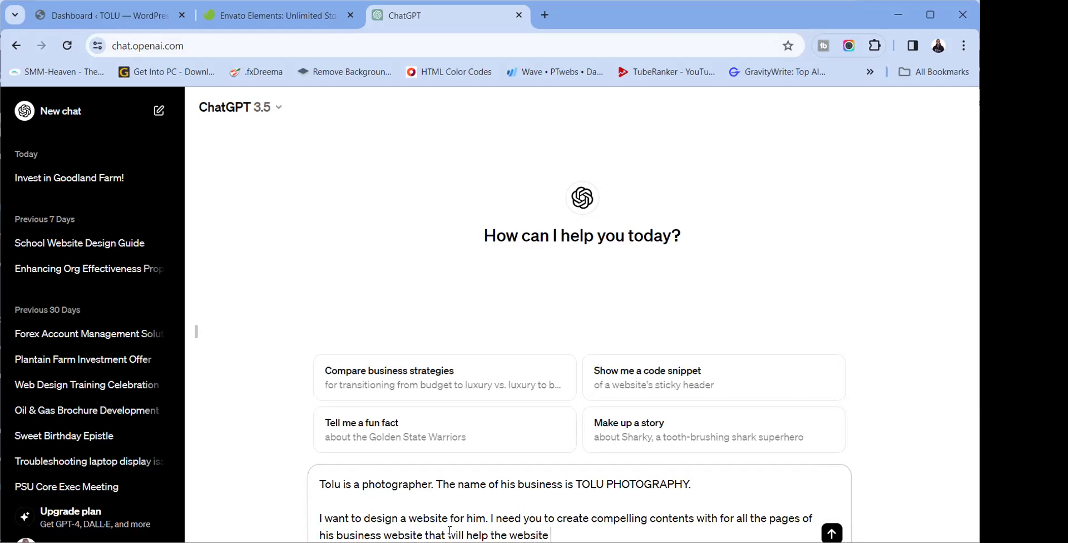
type("SEO ranking")
key("Return")
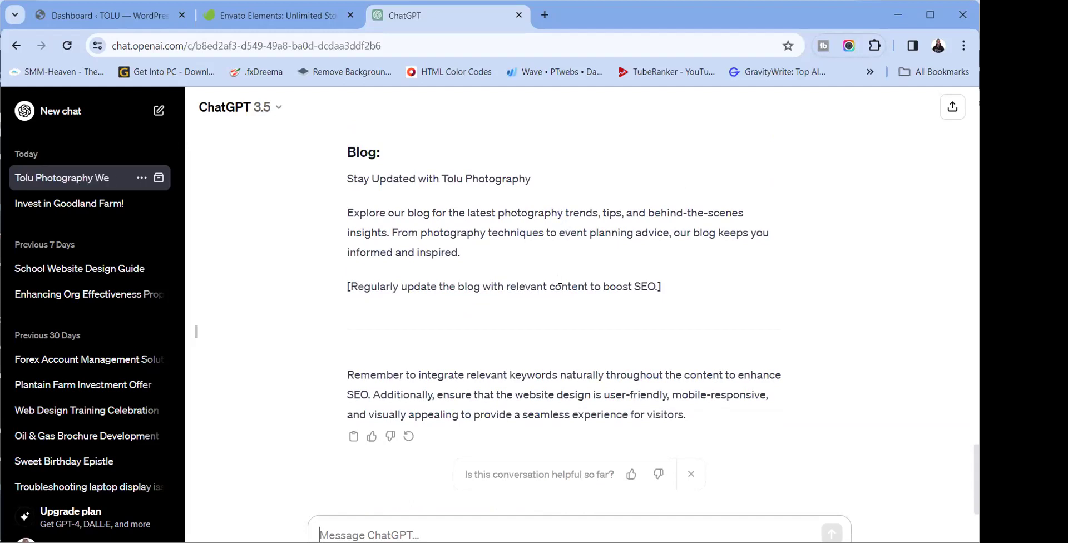
Review the Home Page section of the generated reply, from the welcome line through the services and reasons to choose the business
scroll(544, 307, "up", 15)
scroll(544, 308, "up", 15)
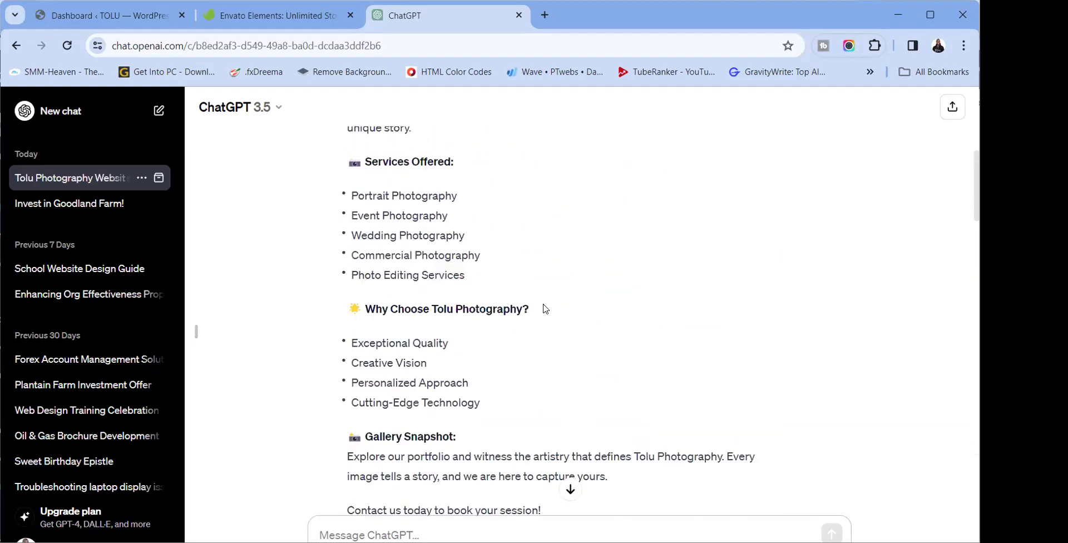
scroll(544, 307, "down", 3)
scroll(544, 307, "up", 3)
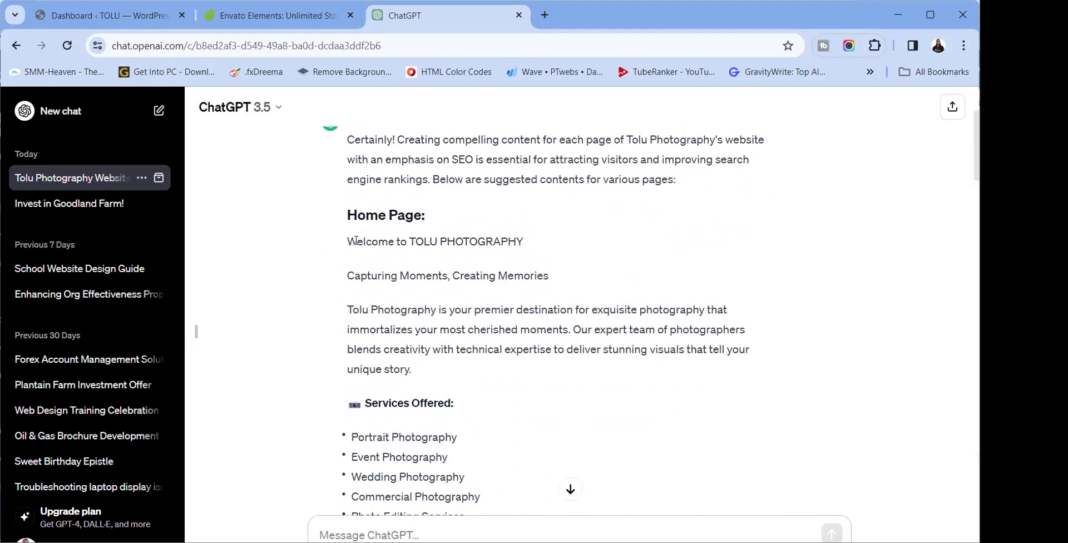
left_click_drag(350, 240, 429, 422)
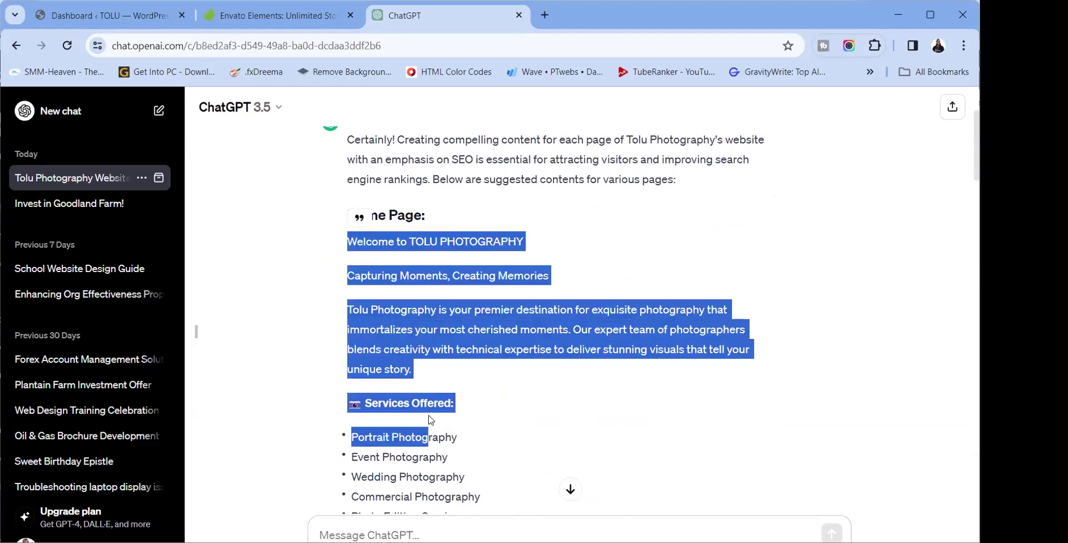
scroll(448, 378, "down", 4)
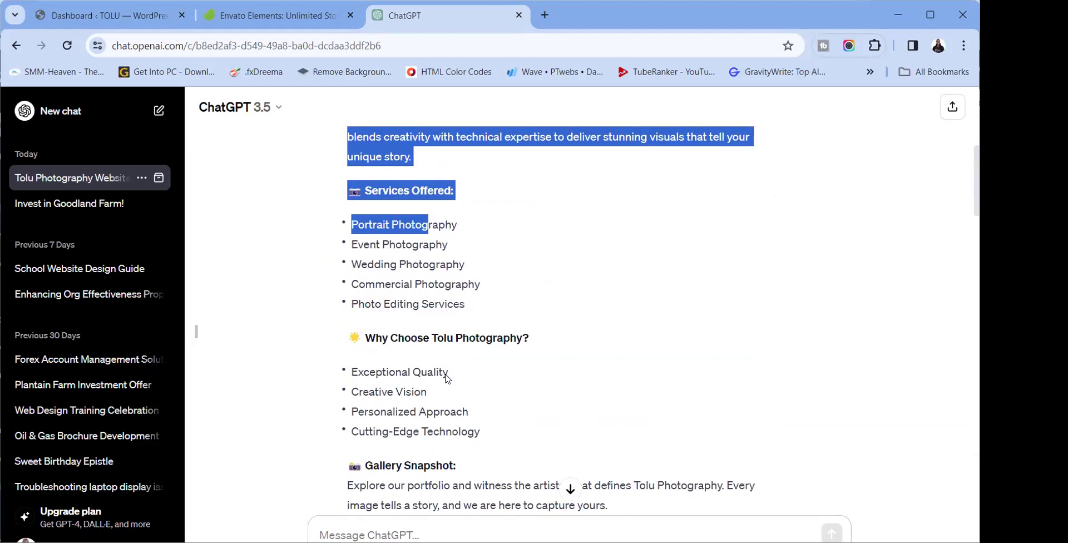
left_click(459, 300)
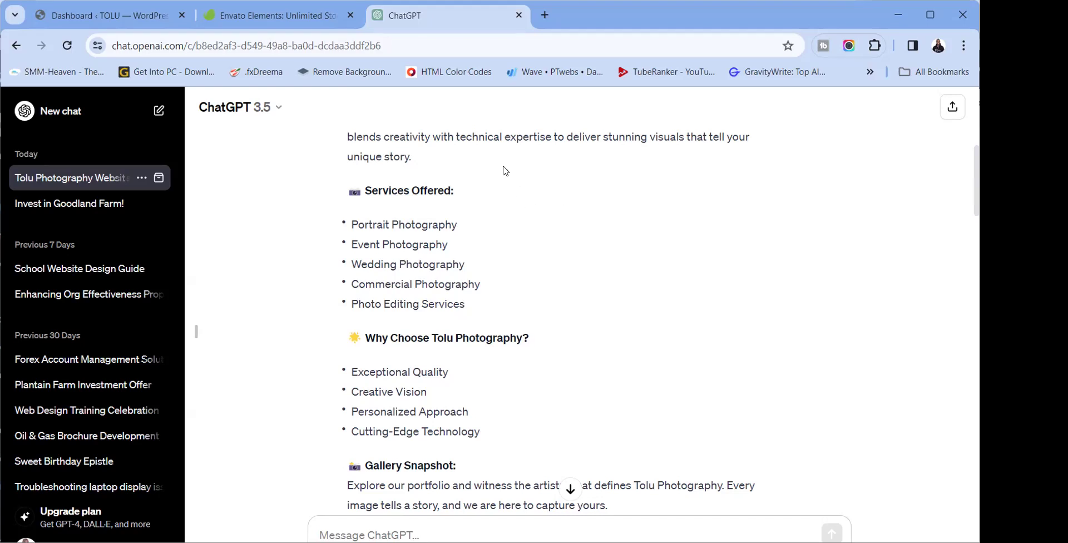
scroll(498, 216, "up", 5)
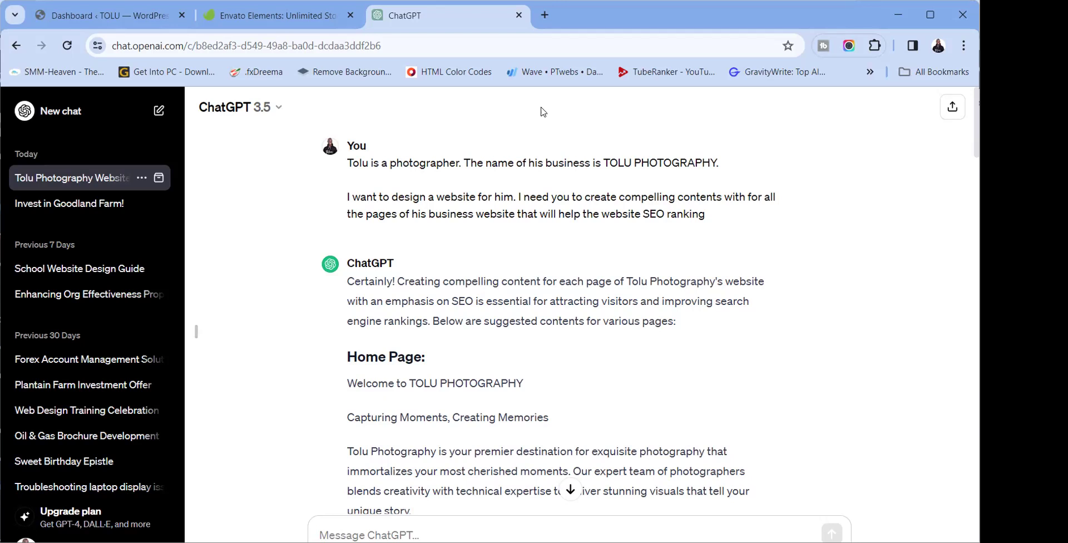
scroll(520, 228, "down", 5)
scroll(522, 226, "down", 1)
scroll(521, 225, "up", 4)
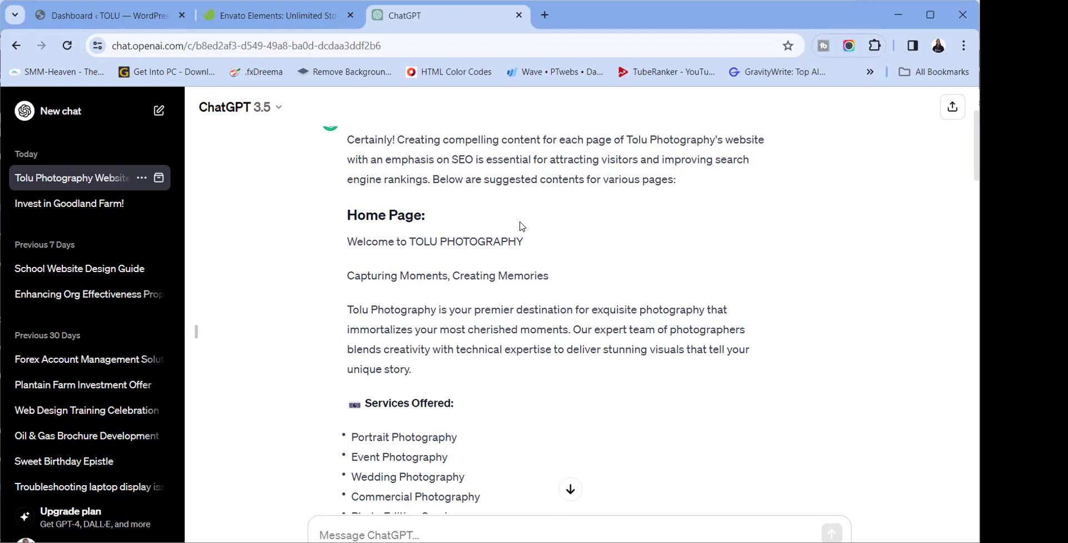
Read on through the generated copy, comparing the end of the Home Page section with the About Us section
scroll(432, 268, "down", 15)
scroll(432, 268, "down", 7)
scroll(433, 271, "up", 6)
scroll(433, 270, "up", 6)
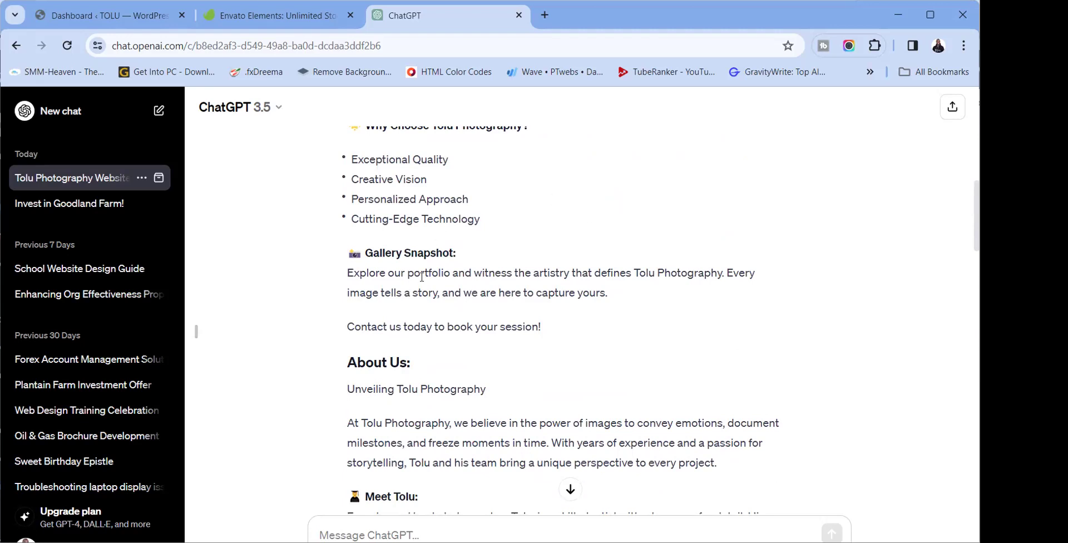
scroll(413, 283, "down", 5)
scroll(413, 282, "down", 5)
scroll(413, 283, "up", 7)
scroll(413, 283, "up", 8)
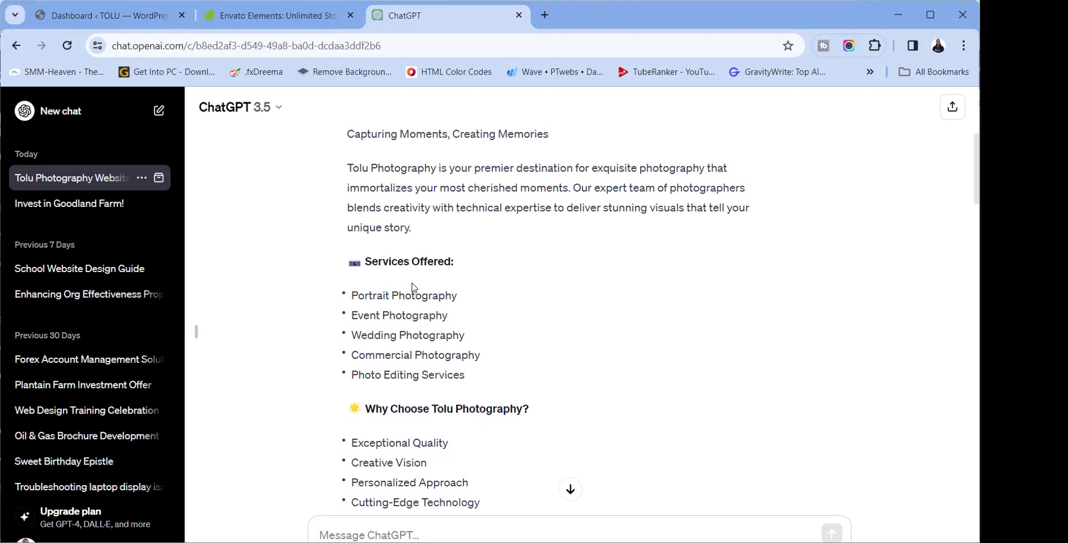
Examine the Home Page copy again, highlighting the welcome heading and the "Capturing Moments, Creating Memories" tagline
scroll(415, 289, "down", 4)
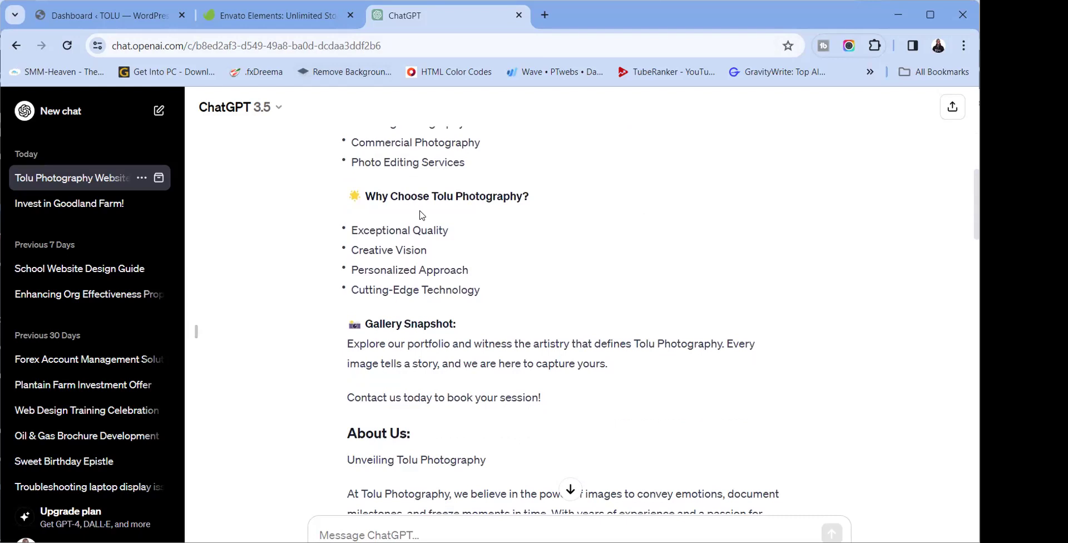
scroll(441, 252, "up", 7)
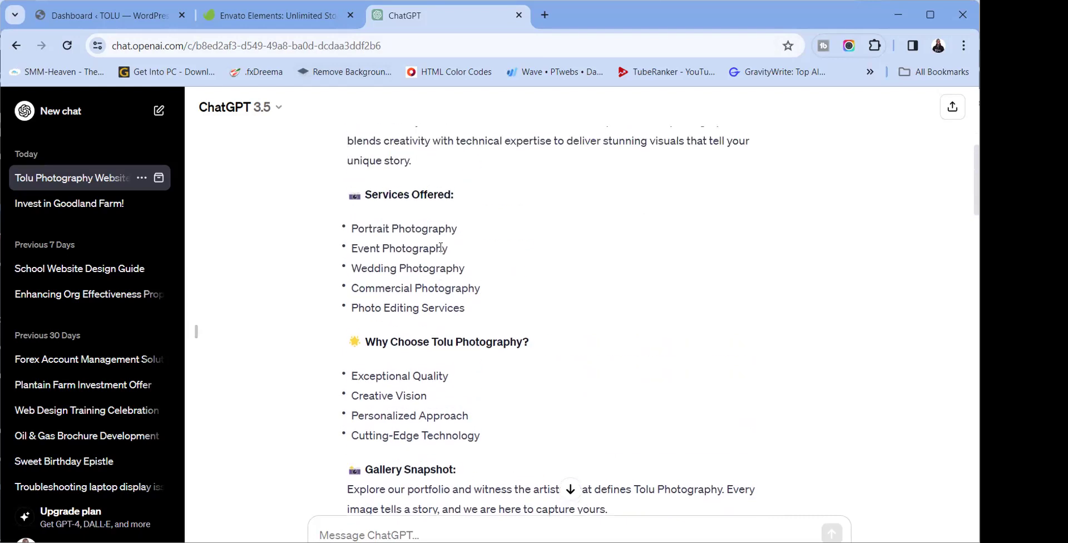
scroll(441, 251, "down", 2)
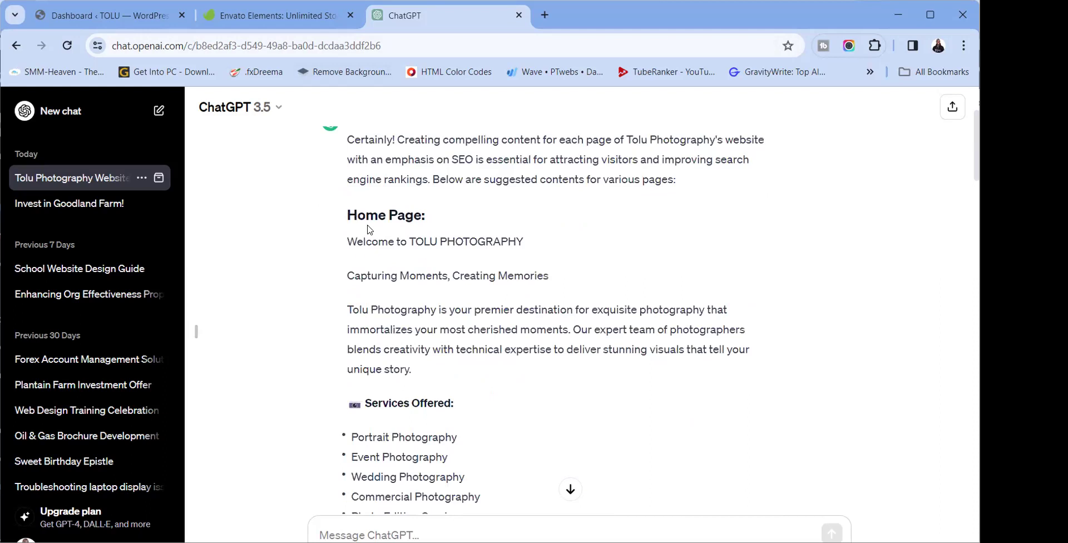
scroll(362, 228, "down", 2)
scroll(364, 223, "up", 1)
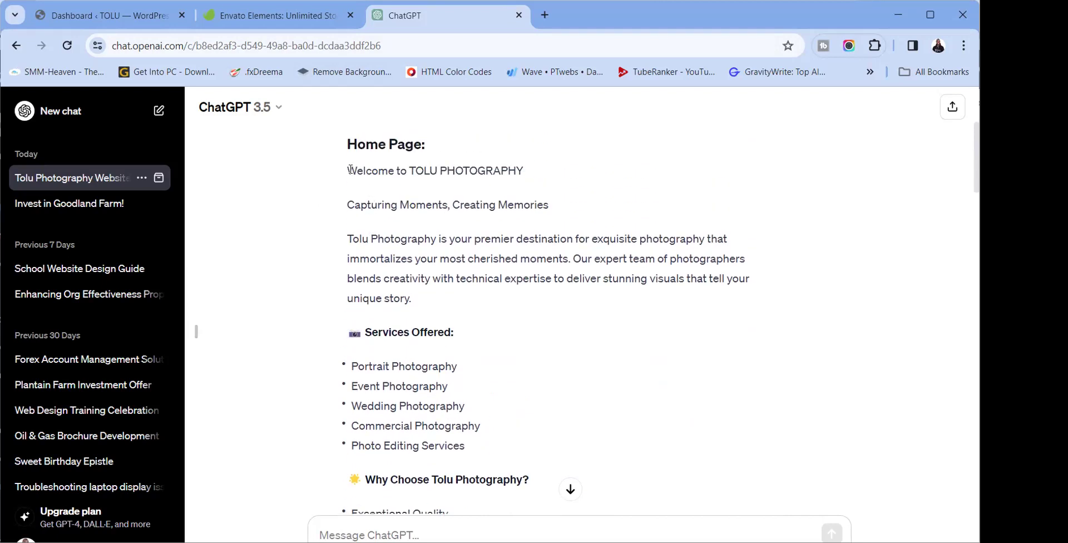
left_click_drag(351, 169, 513, 178)
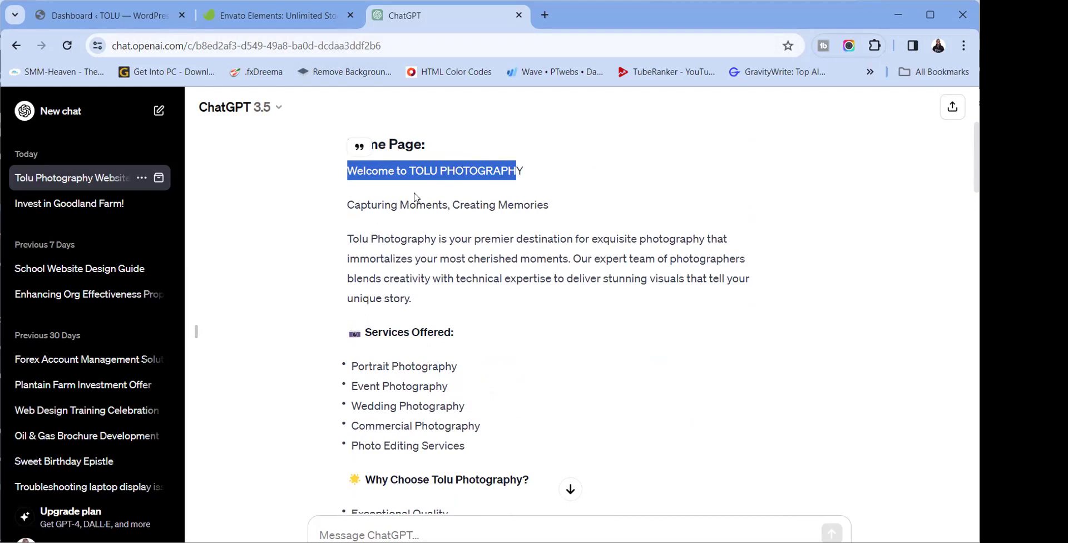
left_click_drag(350, 203, 547, 201)
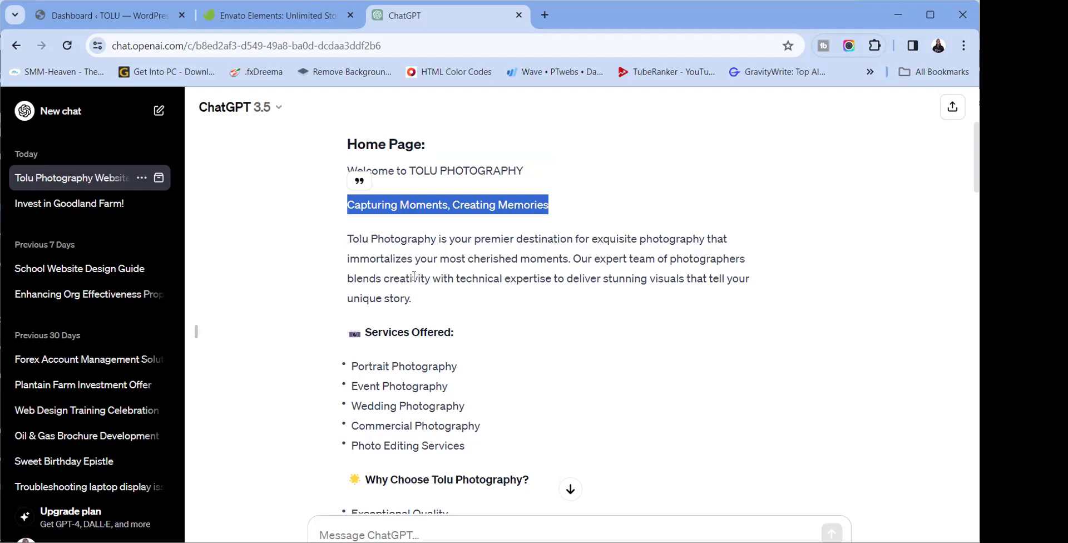
left_click(421, 204)
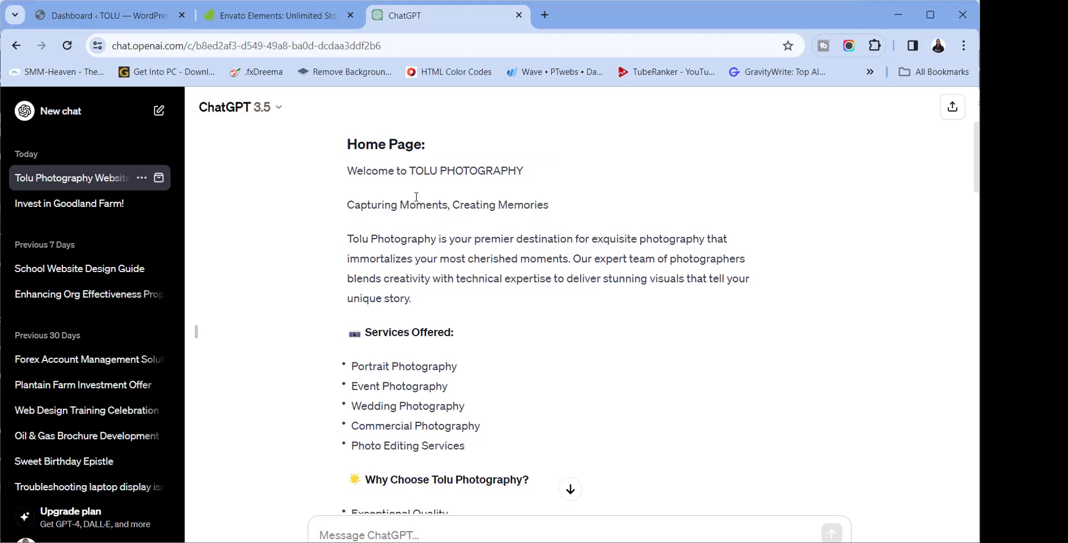
Skim the remaining generated page sections down to Blog, and return to the Services section
scroll(426, 211, "down", 8)
scroll(429, 215, "down", 15)
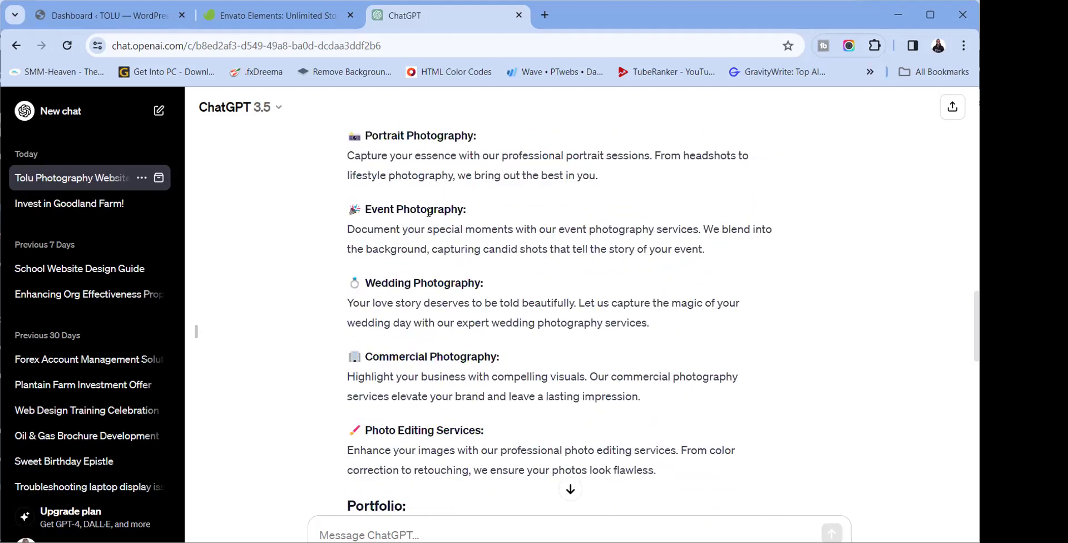
scroll(429, 216, "up", 6)
scroll(428, 215, "down", 8)
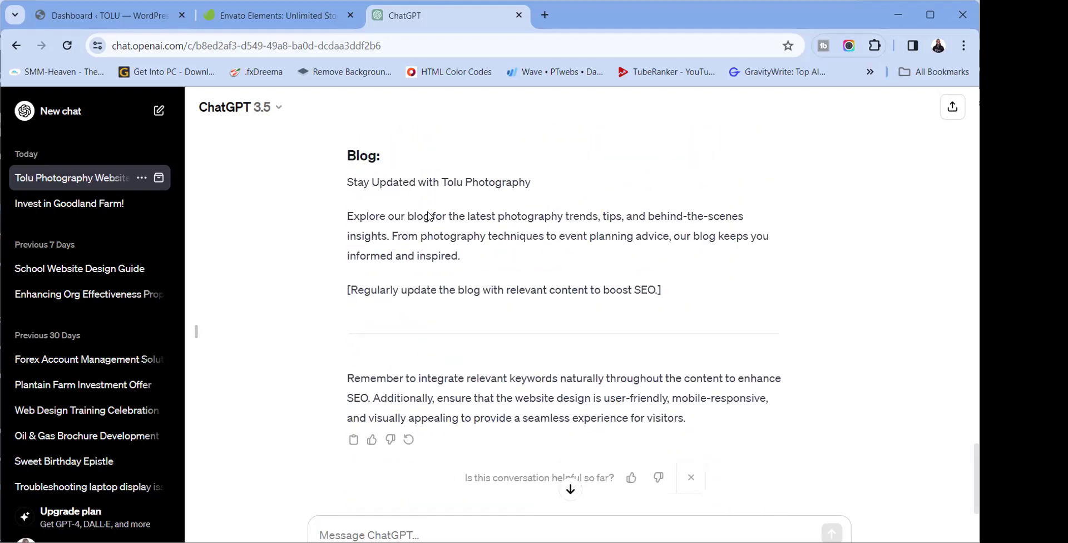
scroll(429, 215, "up", 10)
scroll(429, 215, "up", 15)
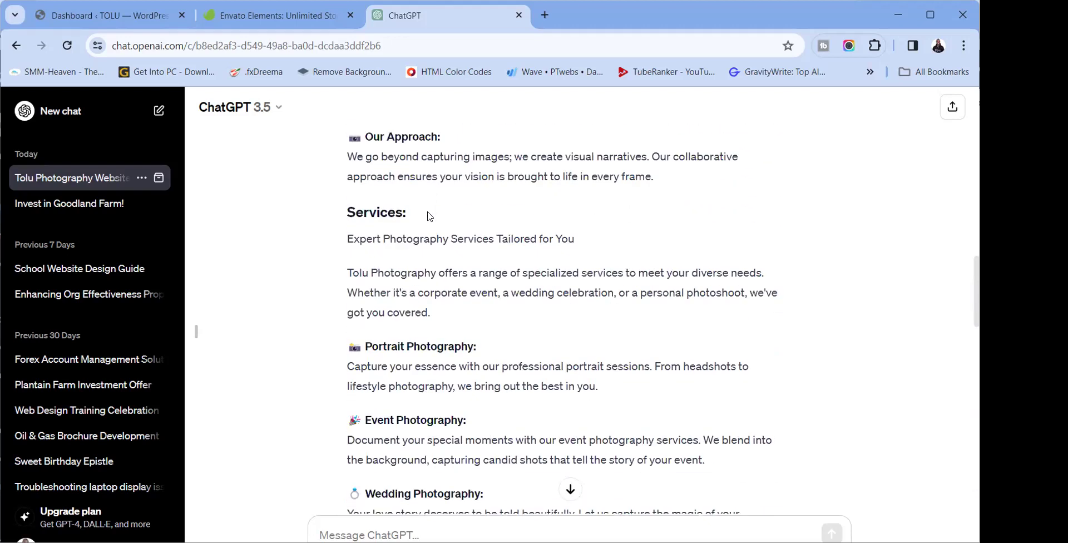
Review the Home Page introduction paragraph and the list of services offered in the generated reply
scroll(429, 212, "down", 7)
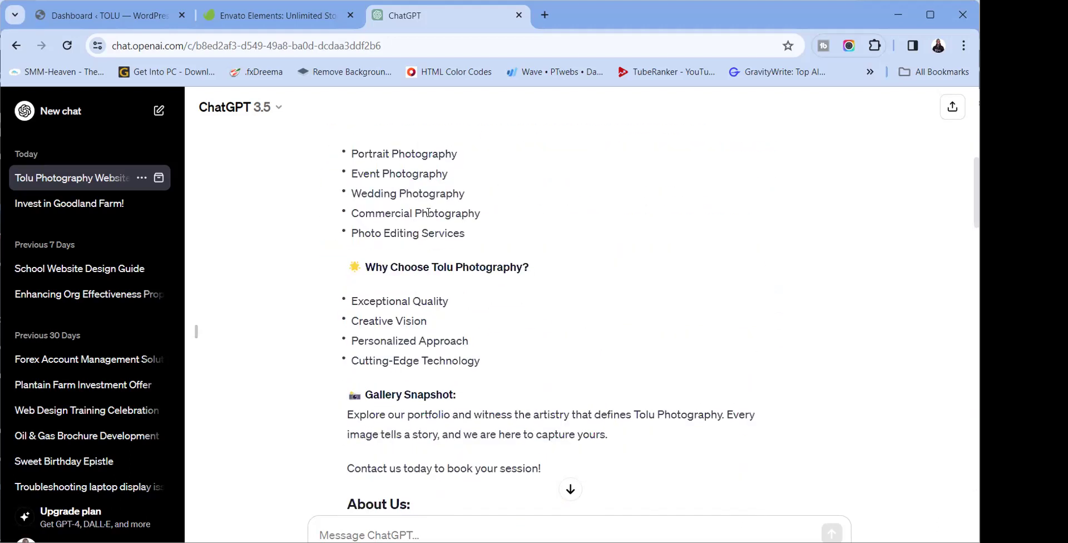
scroll(428, 212, "up", 3)
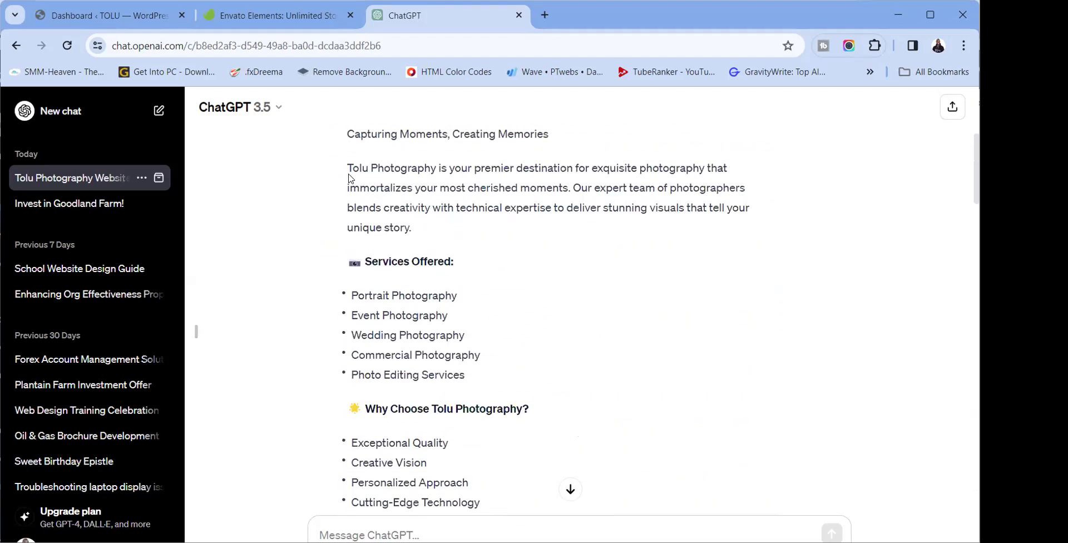
left_click_drag(349, 167, 450, 228)
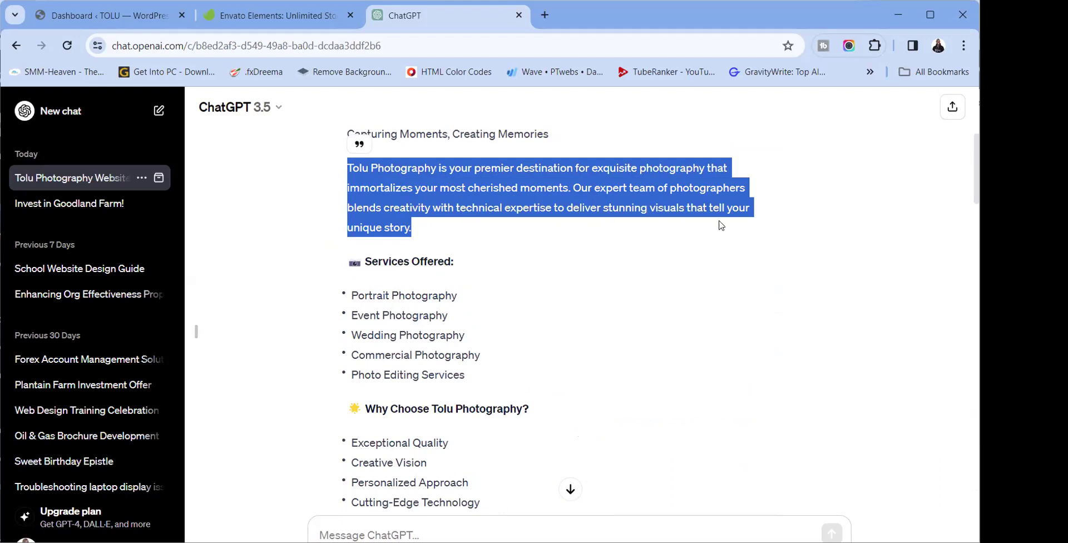
scroll(370, 245, "down", 2)
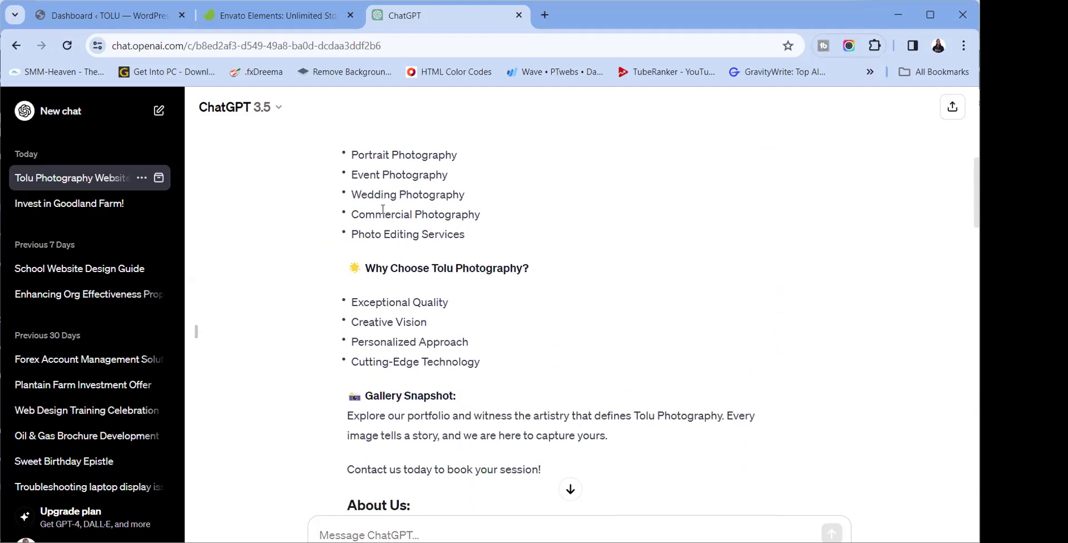
scroll(382, 209, "up", 1)
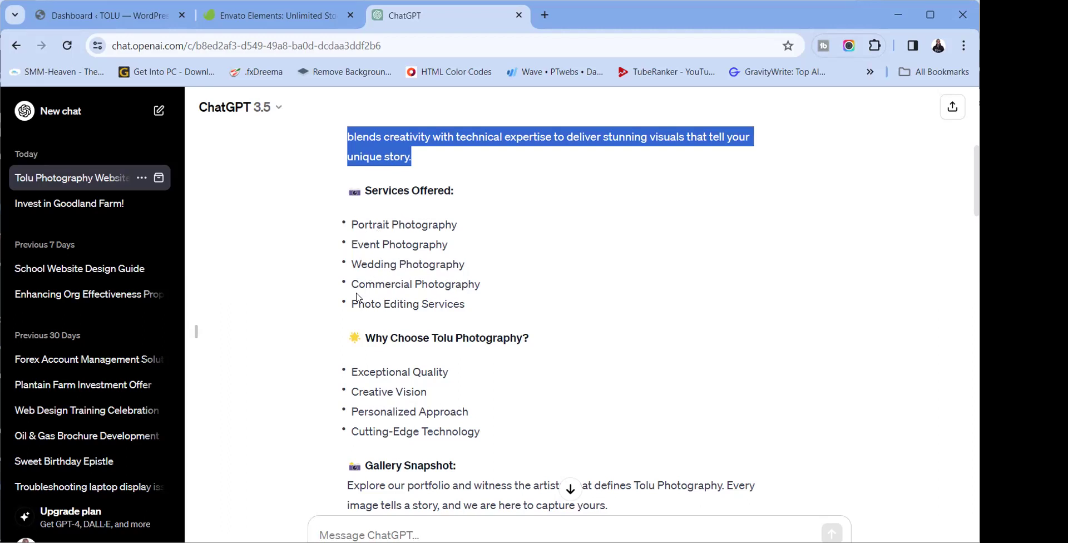
scroll(415, 304, "down", 2)
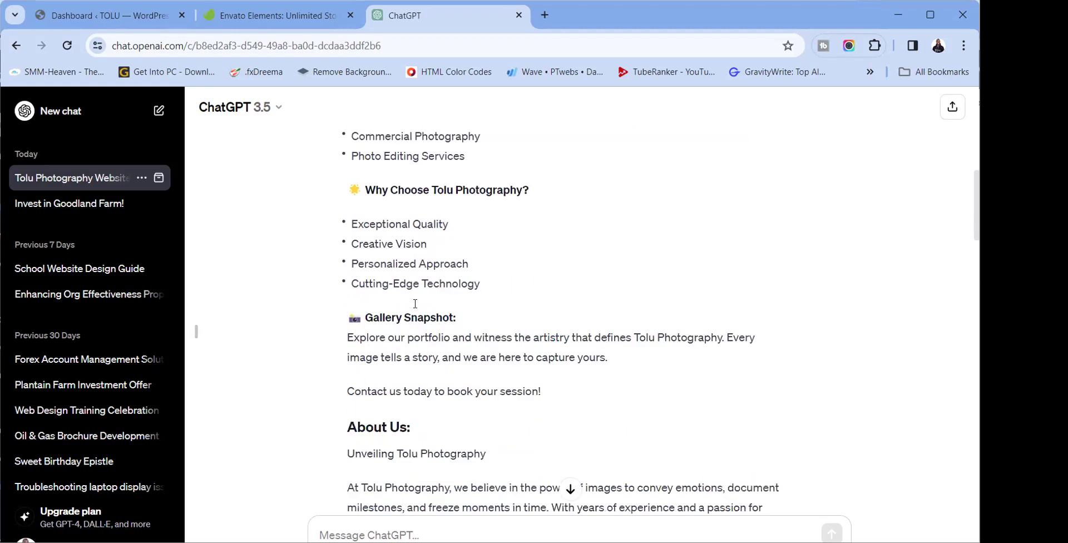
scroll(415, 303, "up", 1)
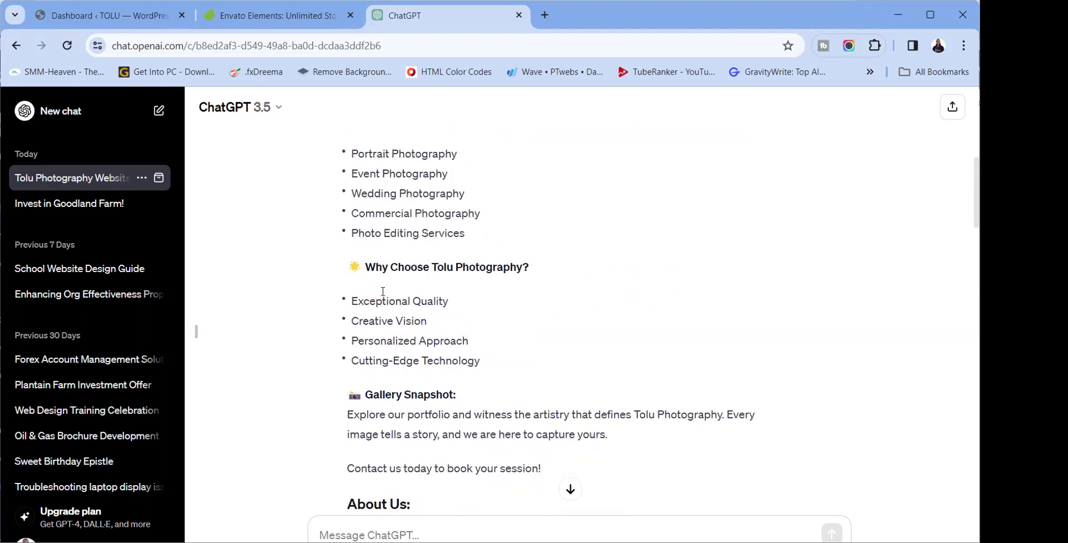
Read the Home Page's reasons to choose the business and its Gallery Snapshot text, highlighting both
left_click_drag(353, 297, 452, 361)
scroll(399, 284, "down", 3)
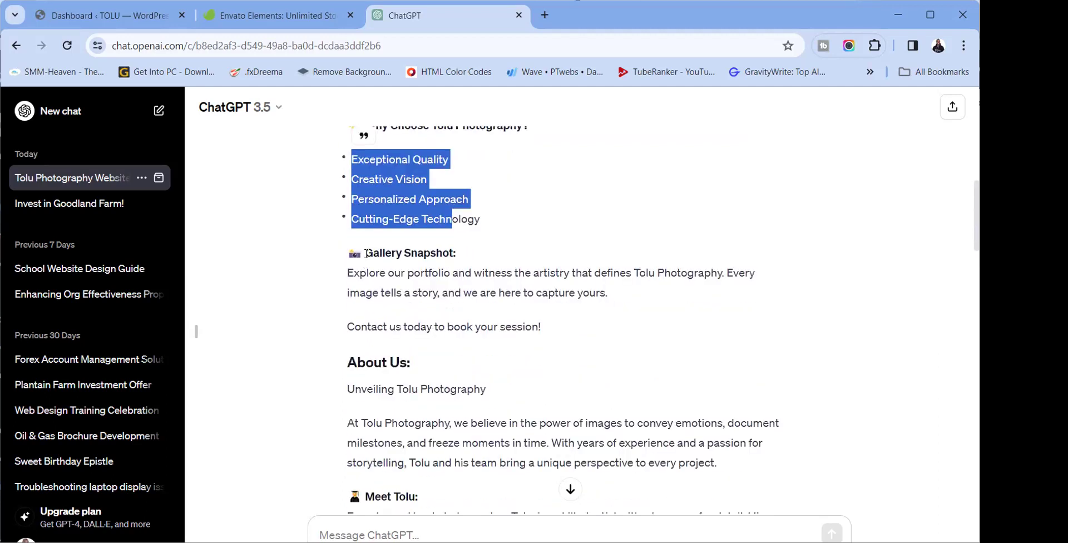
left_click_drag(367, 254, 610, 309)
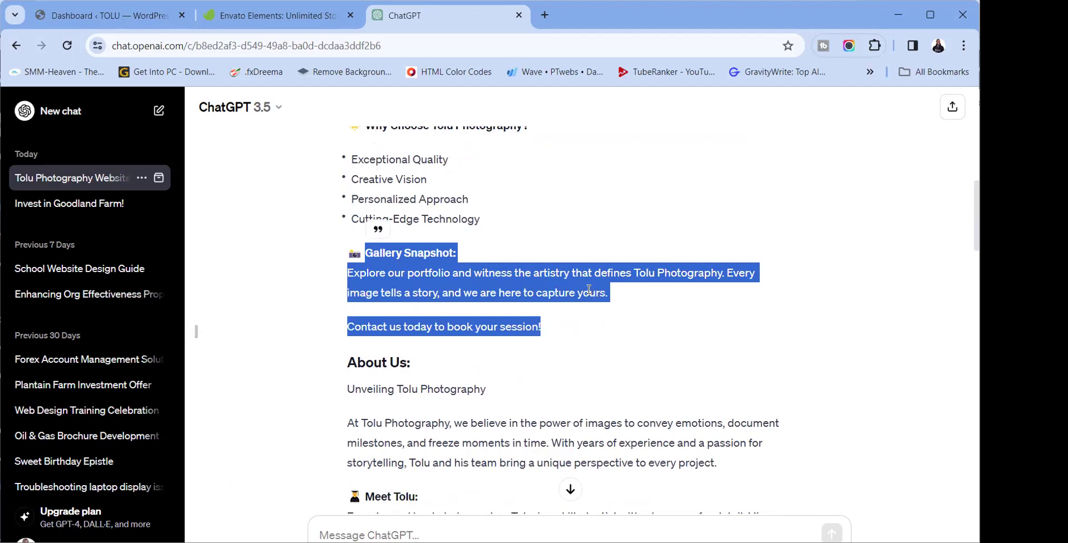
scroll(589, 290, "down", 3)
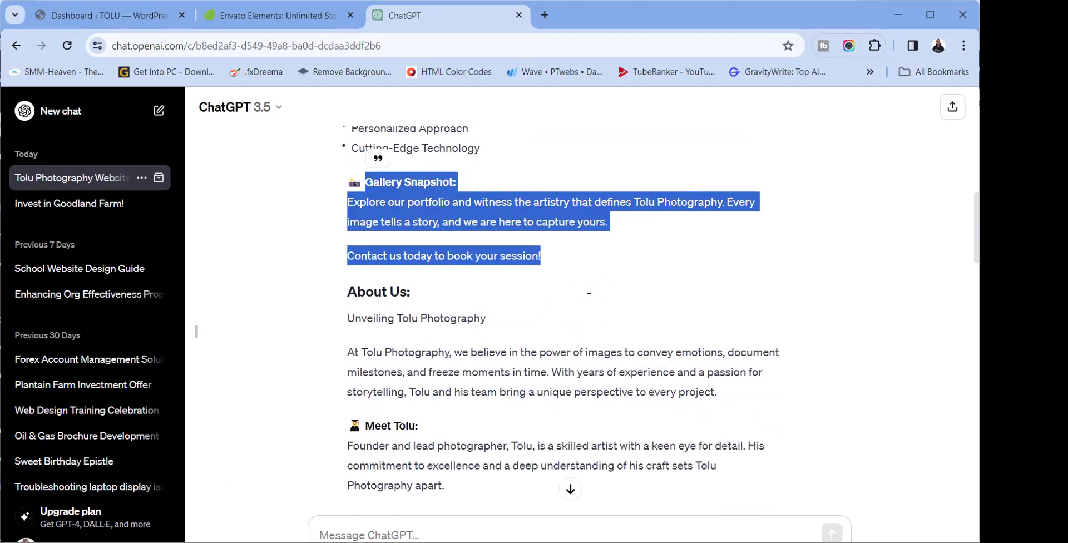
Examine the generated About Us section, highlighting its introduction and the founder's description
left_click_drag(349, 220, 458, 411)
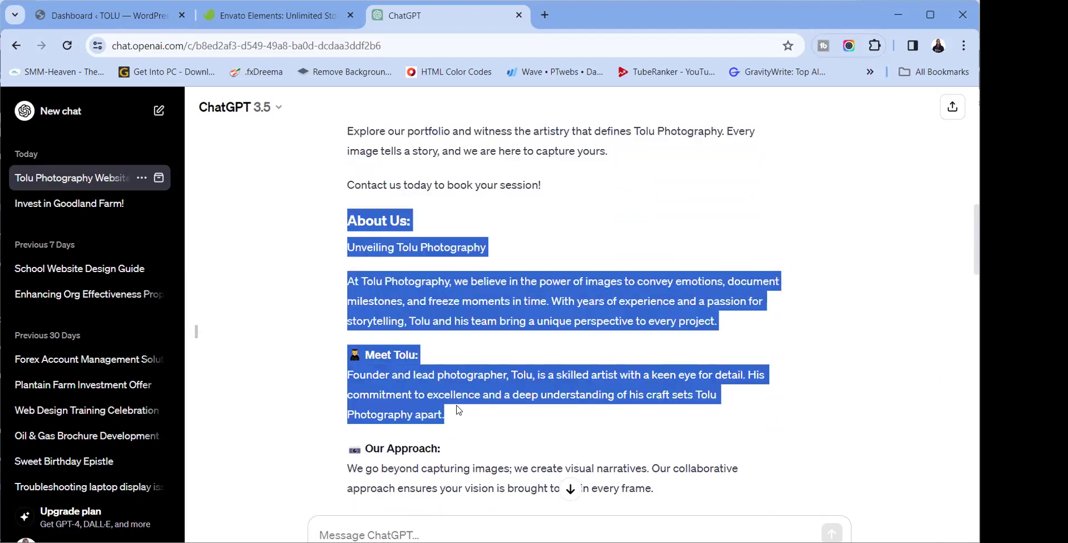
left_click(415, 317)
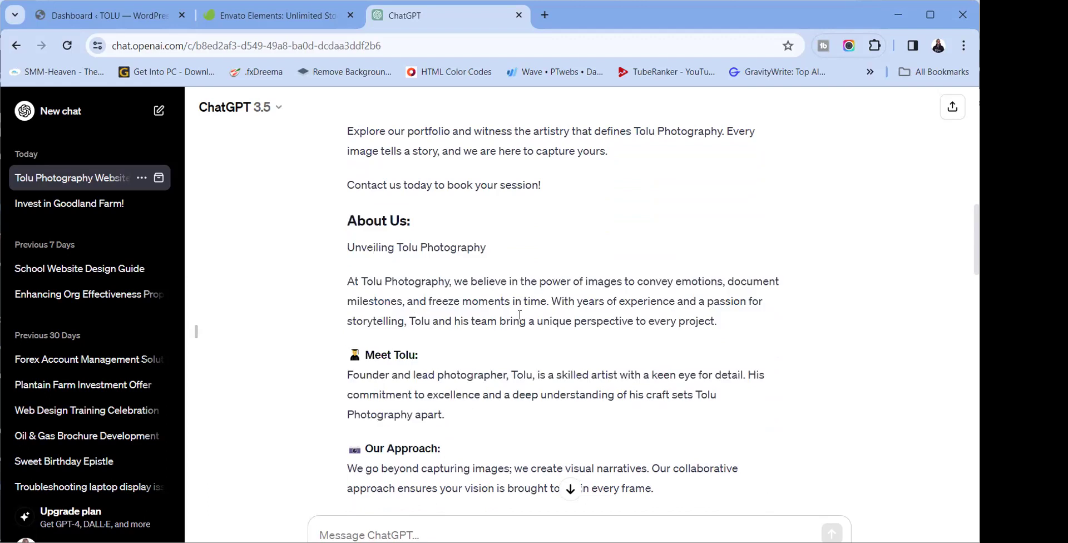
scroll(519, 315, "down", 3)
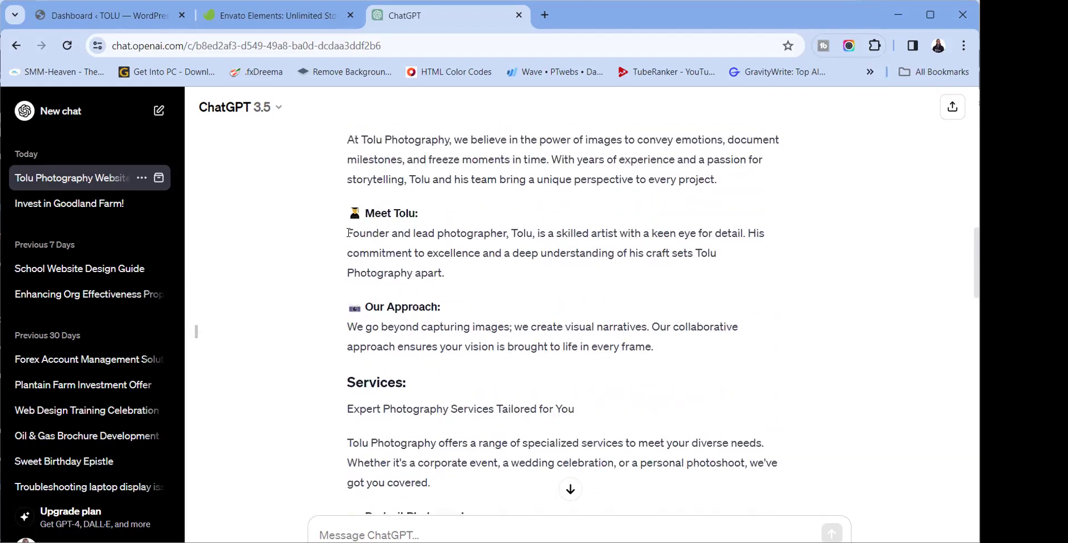
left_click_drag(348, 233, 442, 273)
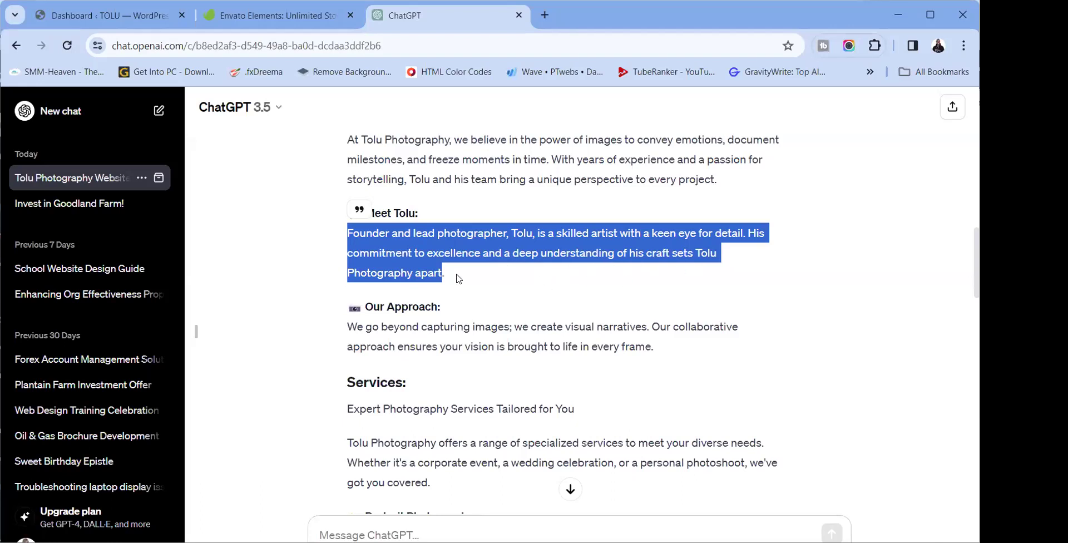
scroll(458, 278, "down", 2)
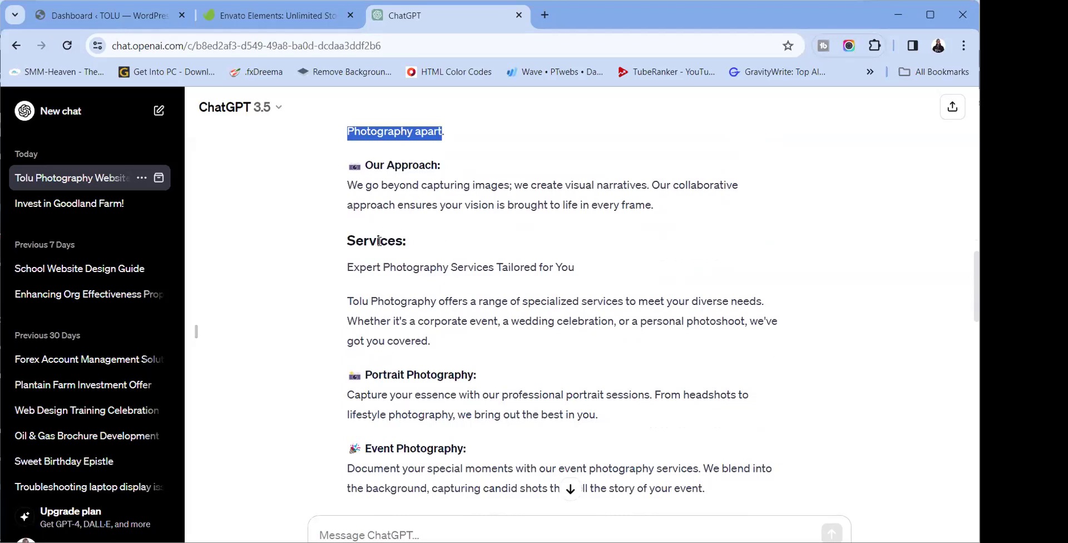
Look through the Services section and highlight the Portrait Photography description
scroll(379, 241, "down", 5)
scroll(401, 241, "up", 5)
scroll(400, 241, "down", 2)
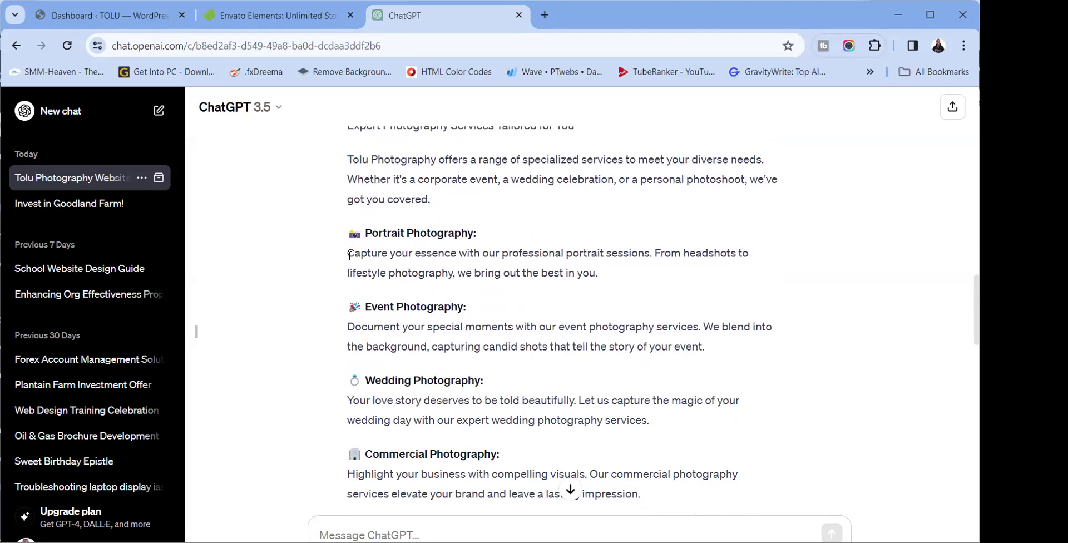
left_click_drag(349, 255, 488, 273)
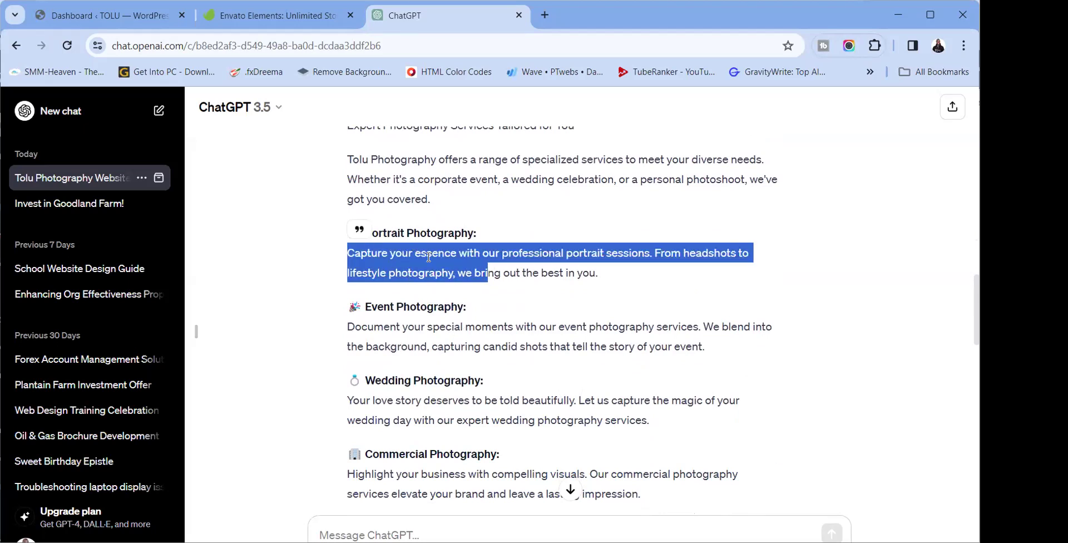
Read the Portfolio section, highlighting its text, and go through the Contact Us placeholders
scroll(412, 230, "down", 7)
scroll(403, 225, "up", 1)
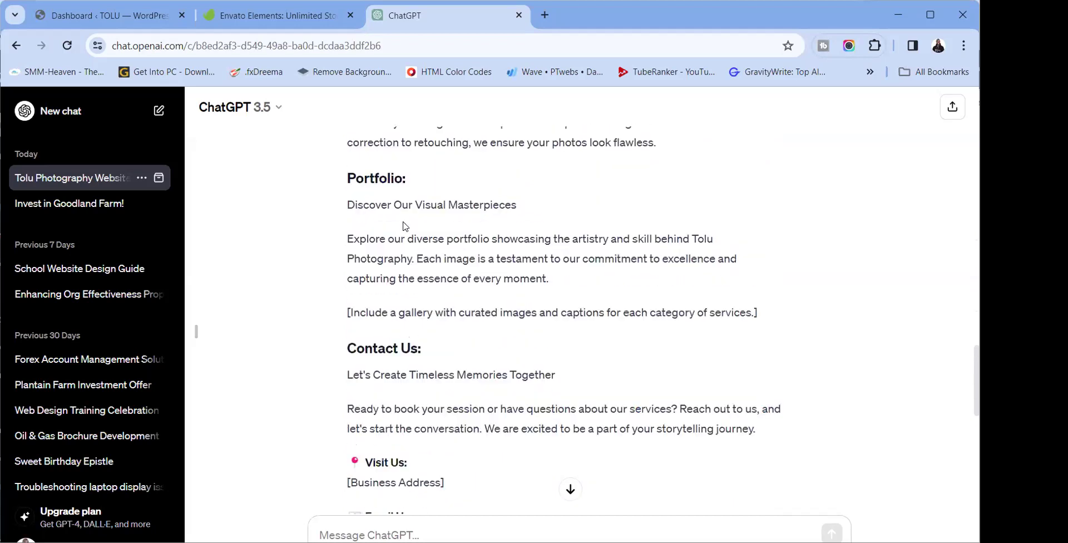
left_click_drag(349, 205, 762, 301)
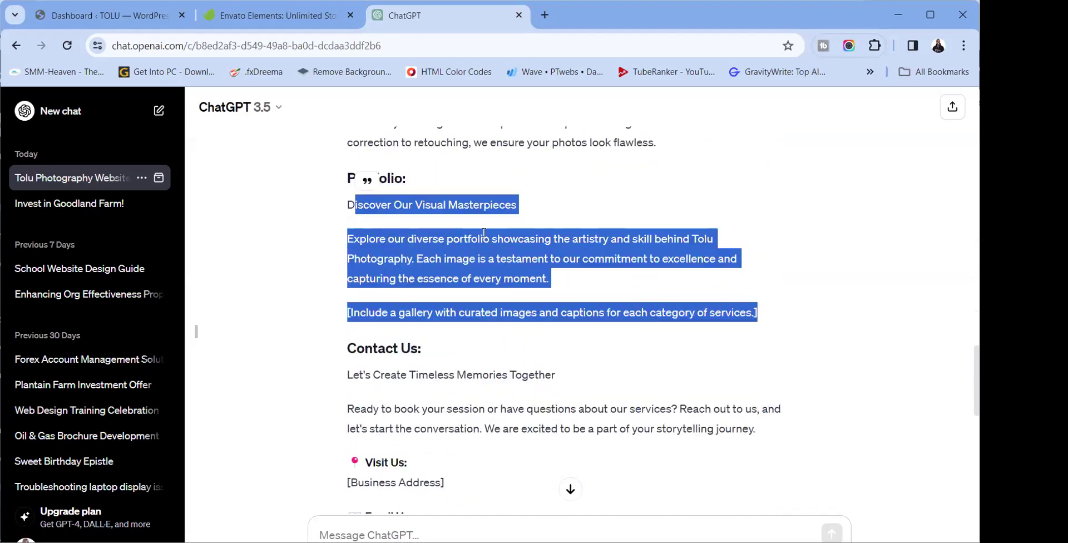
scroll(484, 231, "down", 3)
scroll(426, 239, "up", 2)
scroll(418, 281, "down", 3)
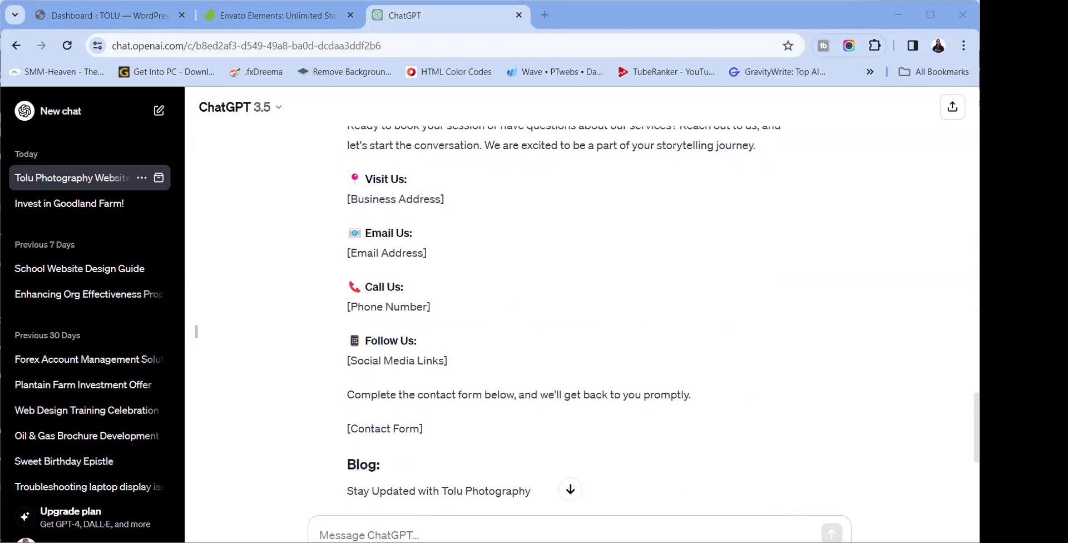
Highlight the generated Blog section, and return to the prompt and Home Page copy at the start of the conversation
left_click(695, 350)
scroll(694, 350, "down", 5)
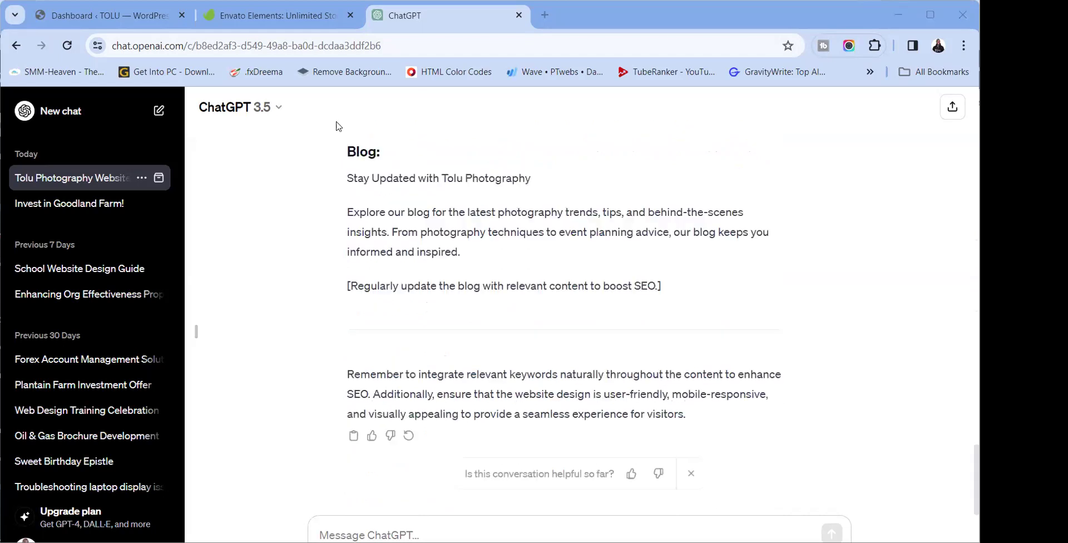
left_click_drag(343, 149, 709, 274)
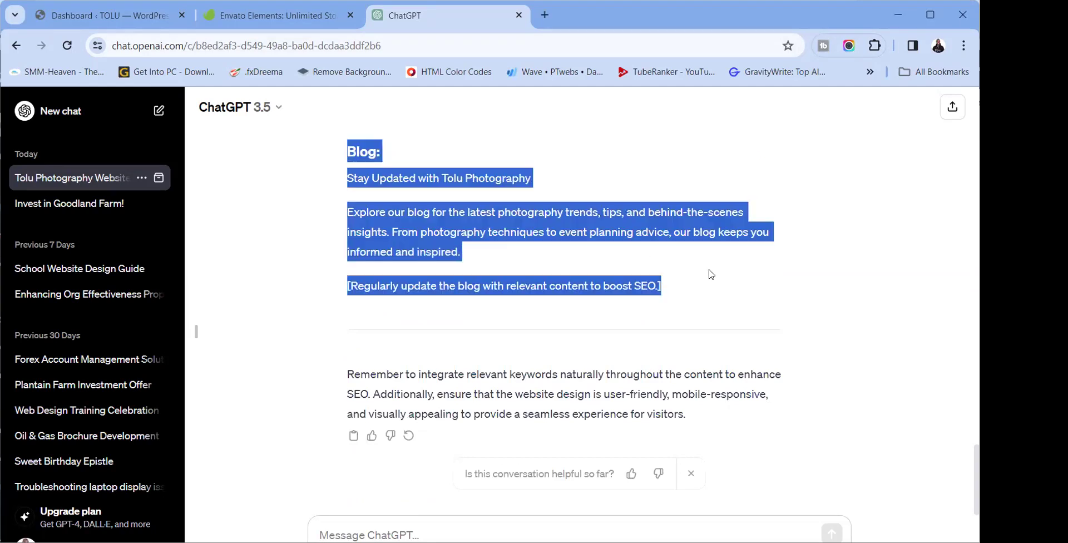
scroll(586, 266, "up", 10)
scroll(587, 266, "up", 12)
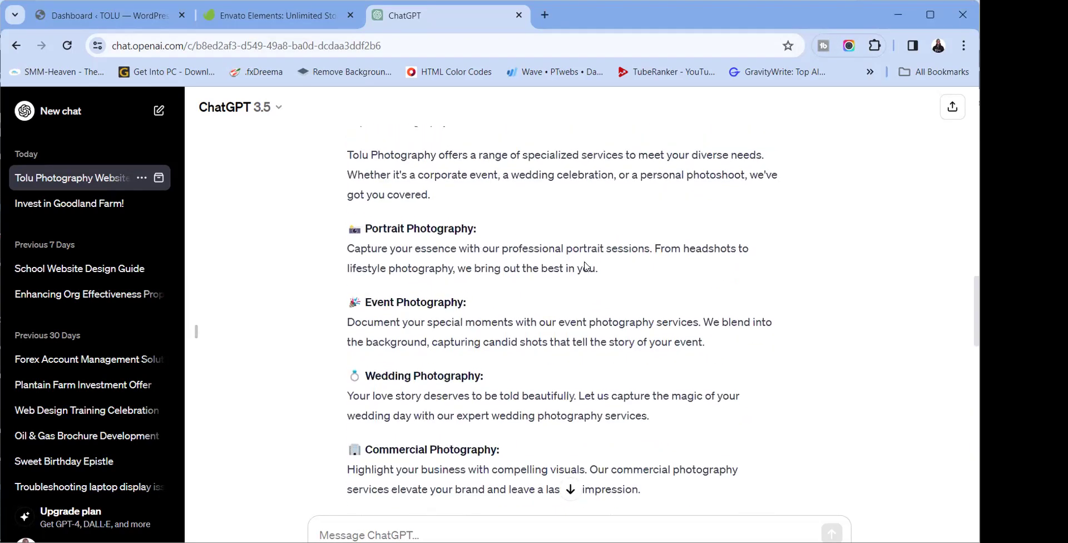
scroll(586, 266, "up", 3)
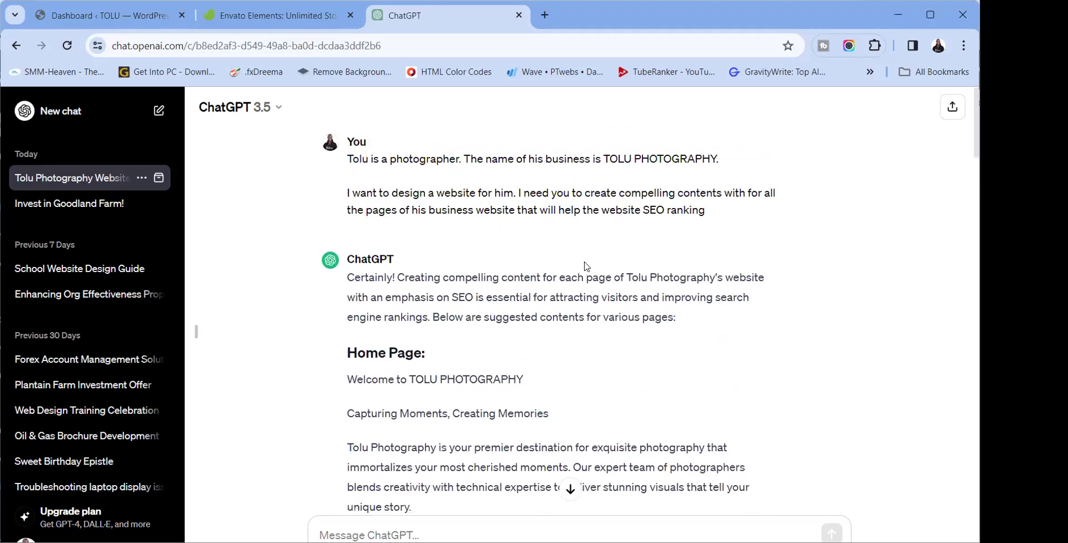
scroll(587, 266, "down", 1)
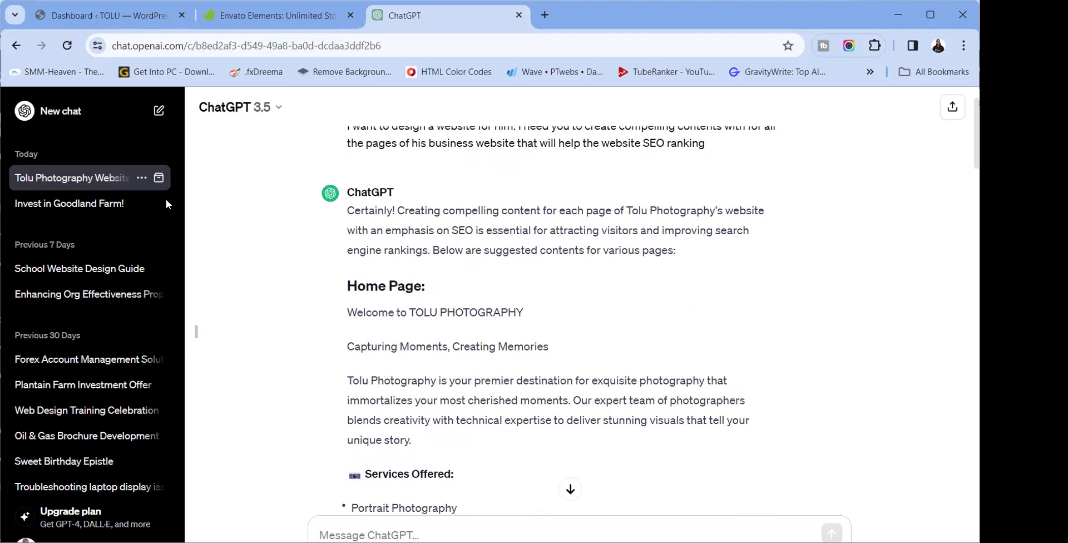
Move the WordPress dashboard tab after the ChatGPT tab and visit the site's front end, highlighting the site title
left_click(143, 25)
left_click_drag(143, 25, 401, 28)
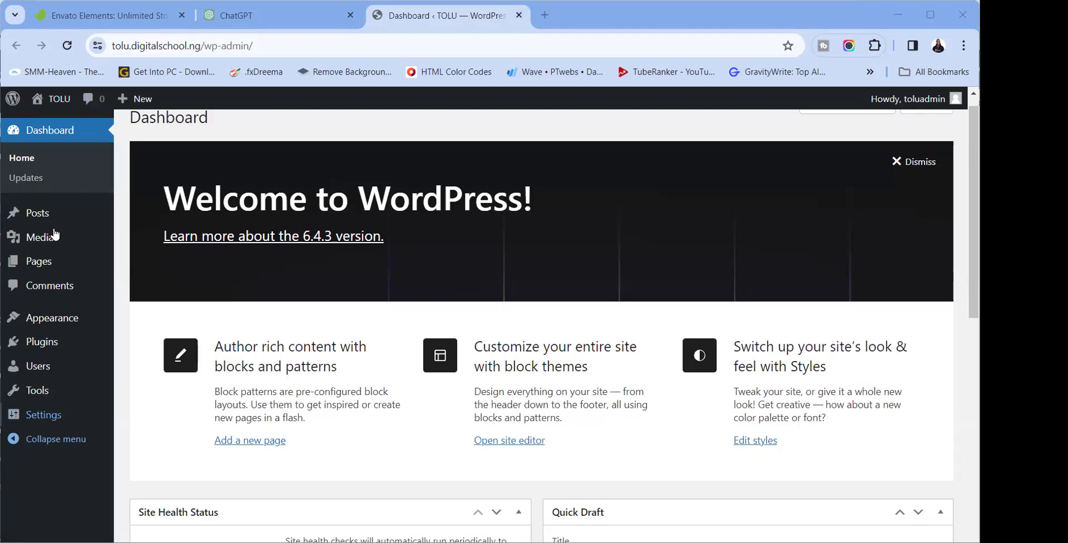
mouse_move(52, 100)
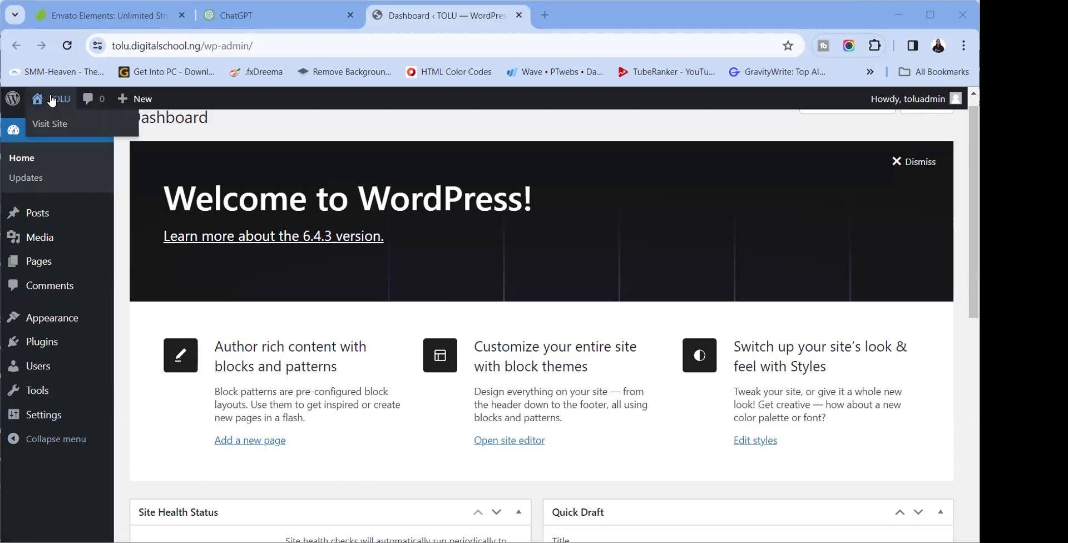
left_click(51, 100)
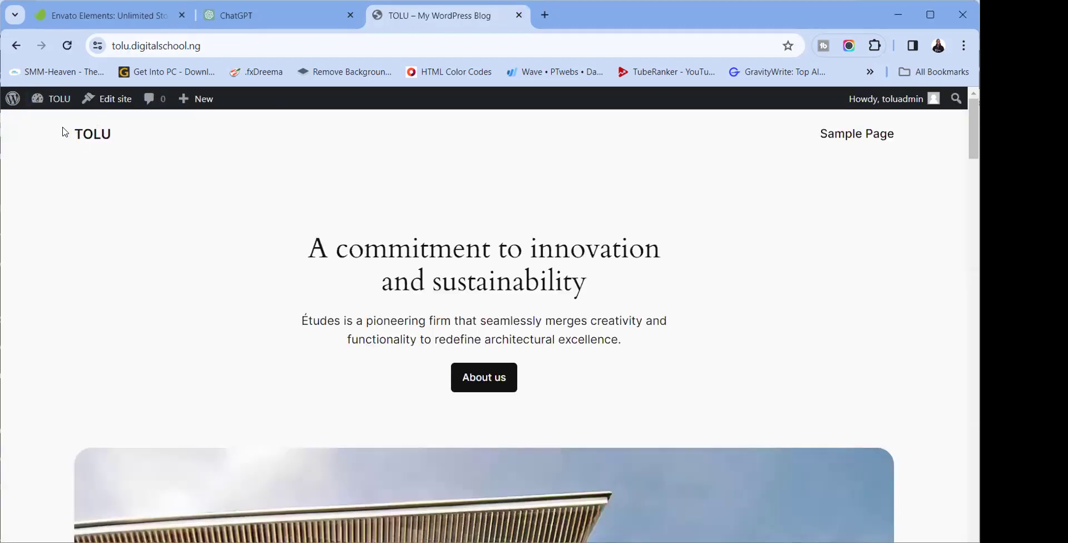
left_click_drag(66, 134, 120, 139)
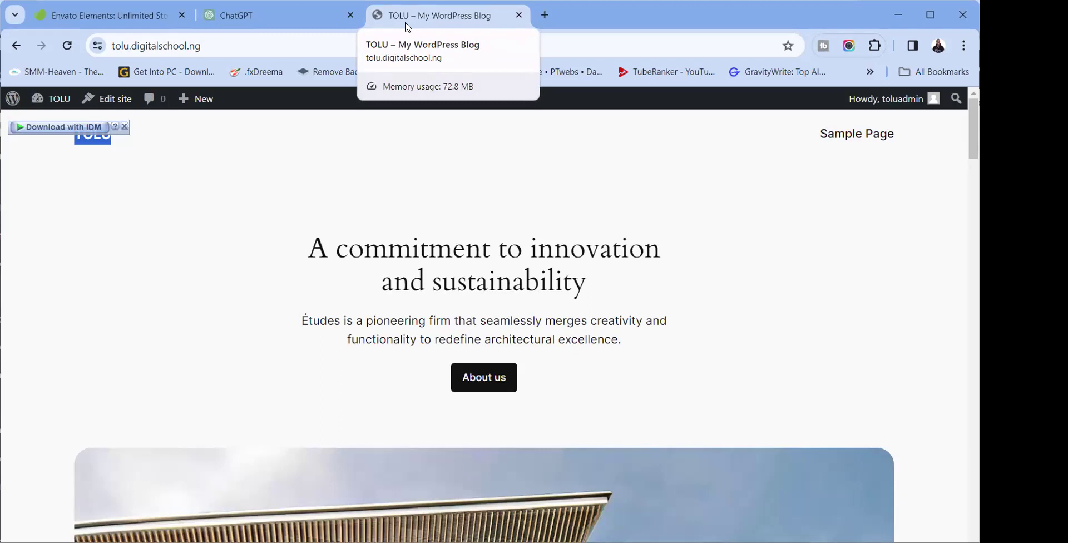
Copy the tagline "Capturing Moments, Creating Memories" from the Home Page copy in ChatGPT
left_click(124, 25)
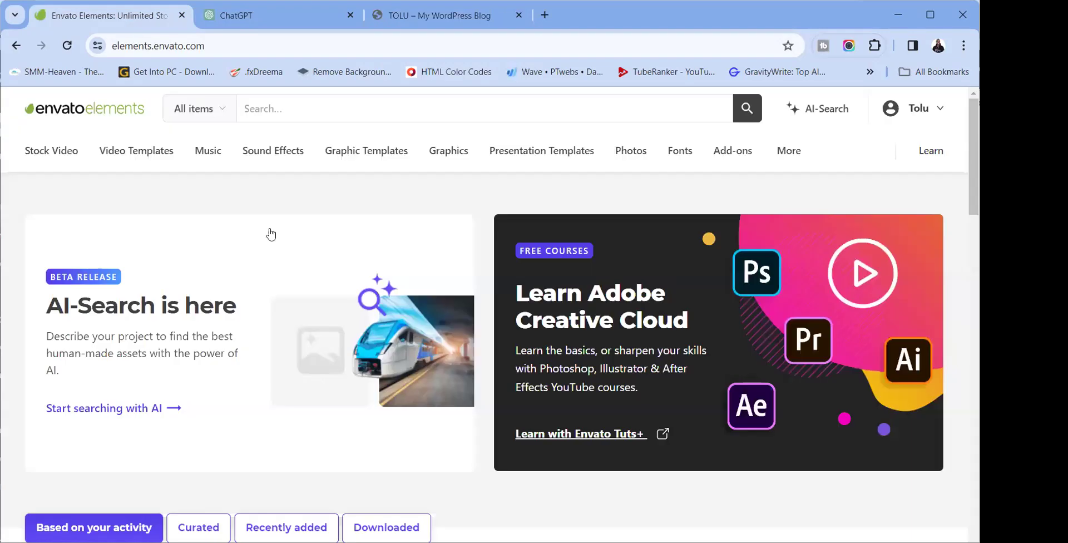
left_click(272, 16)
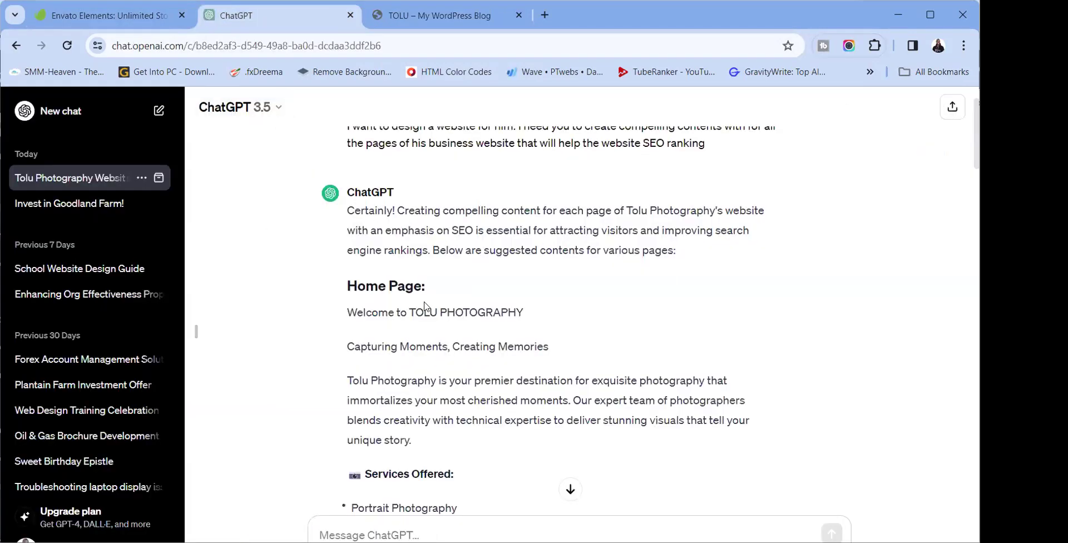
left_click_drag(346, 348, 546, 343)
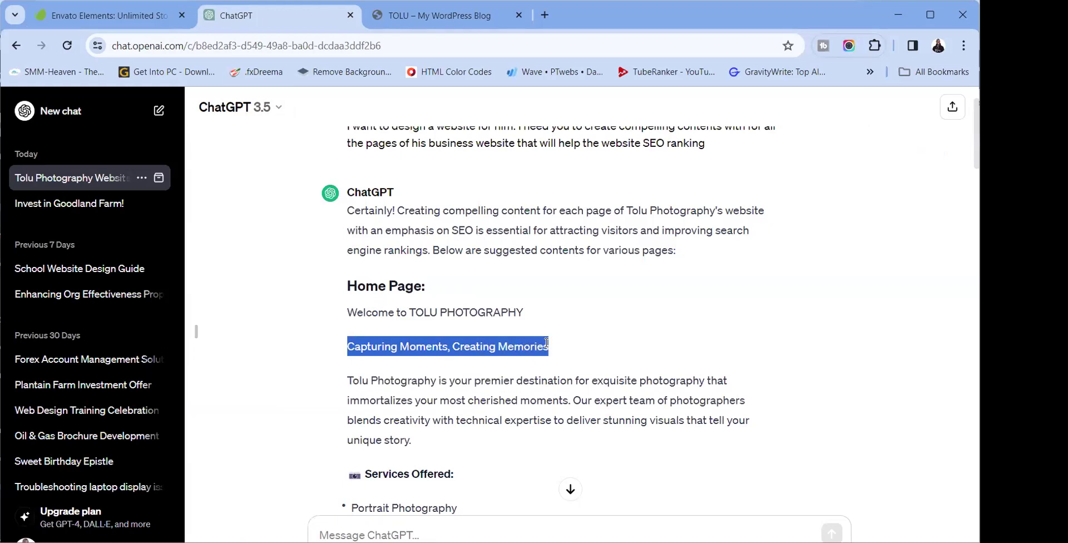
right_click(539, 343)
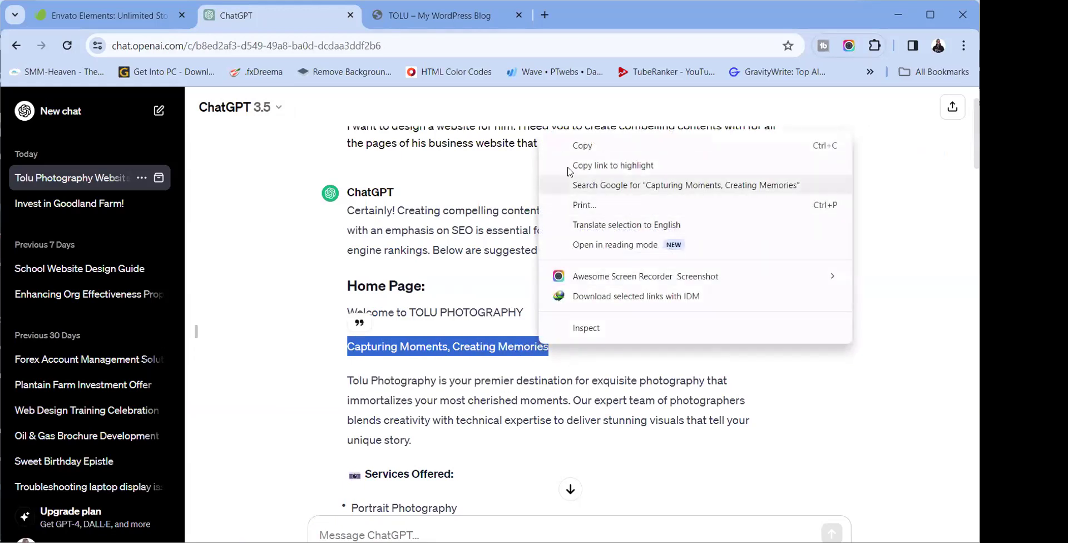
left_click(581, 146)
Switch back to the WordPress site and open its admin dashboard
left_click(440, 15)
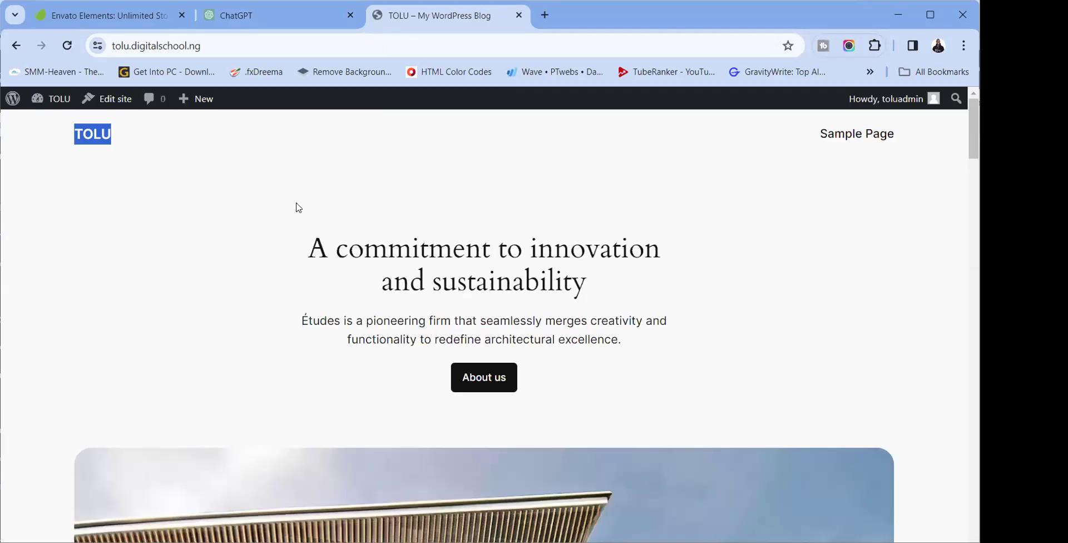
mouse_move(51, 99)
left_click(34, 124)
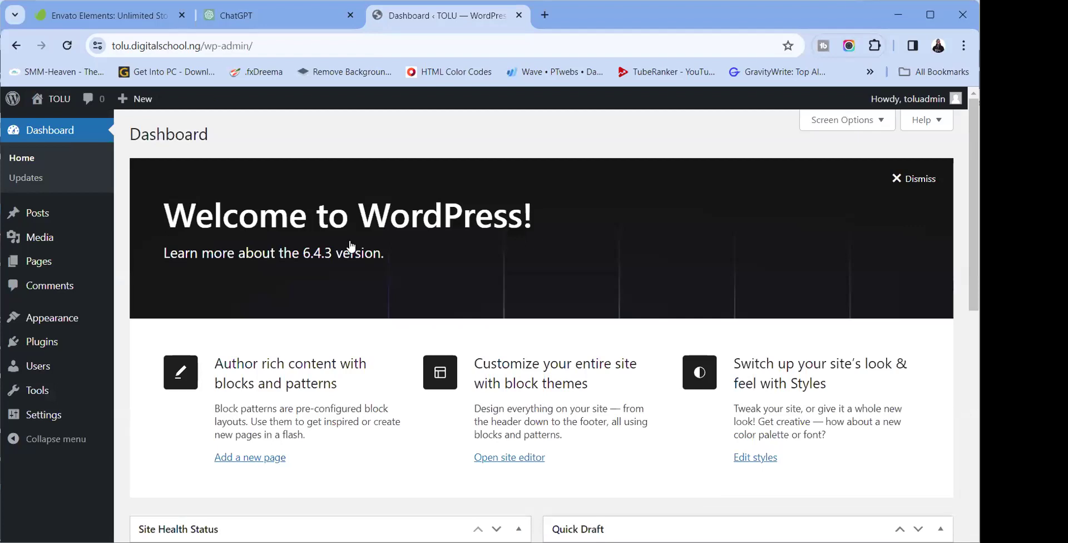
Open the site's general settings and set the site title to "TOLU PHOTOGRAPHY"
mouse_move(38, 417)
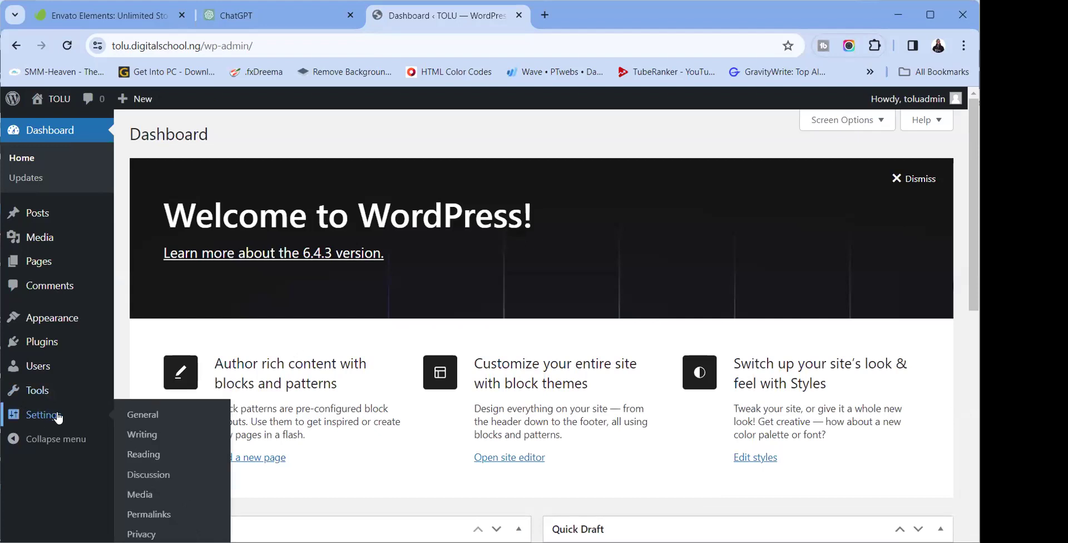
left_click(166, 416)
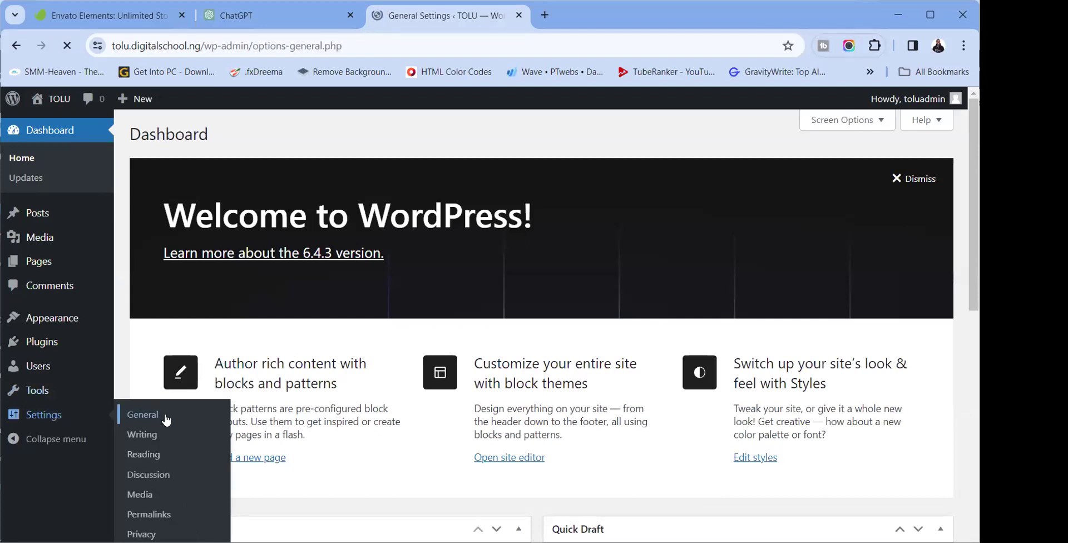
left_click(336, 177)
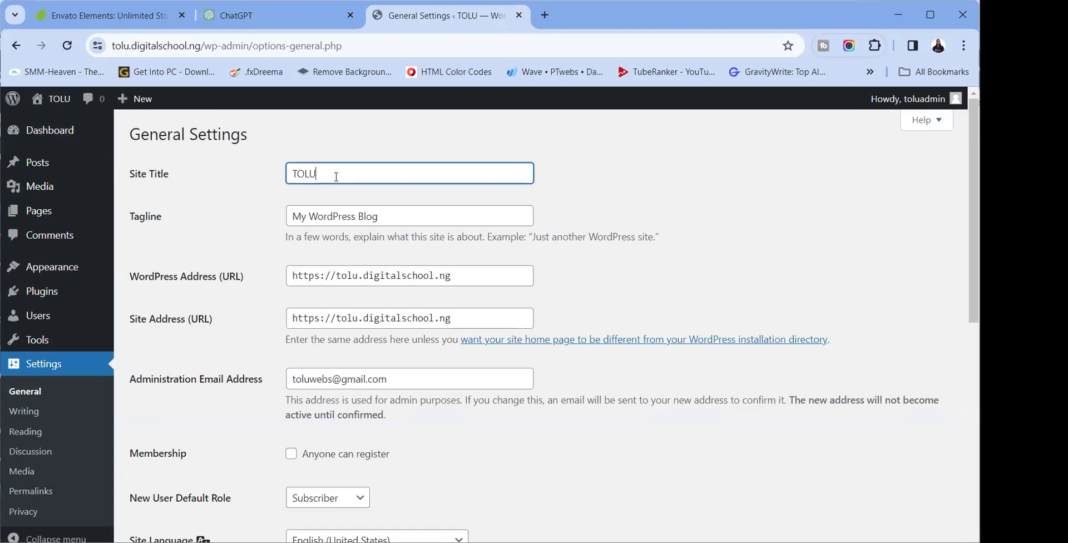
type("PHOTOGRA")
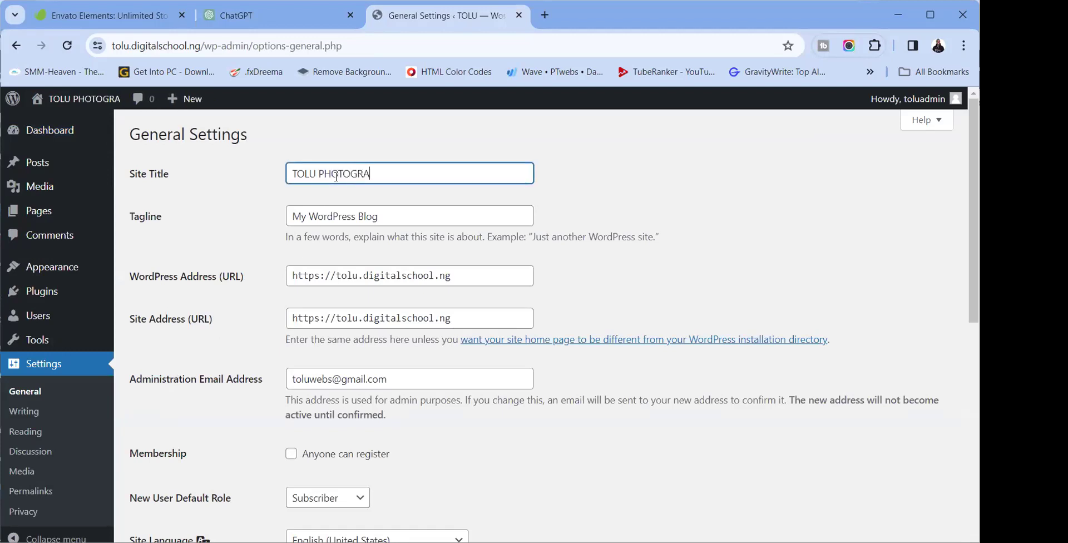
type("PHY")
key("Tab")
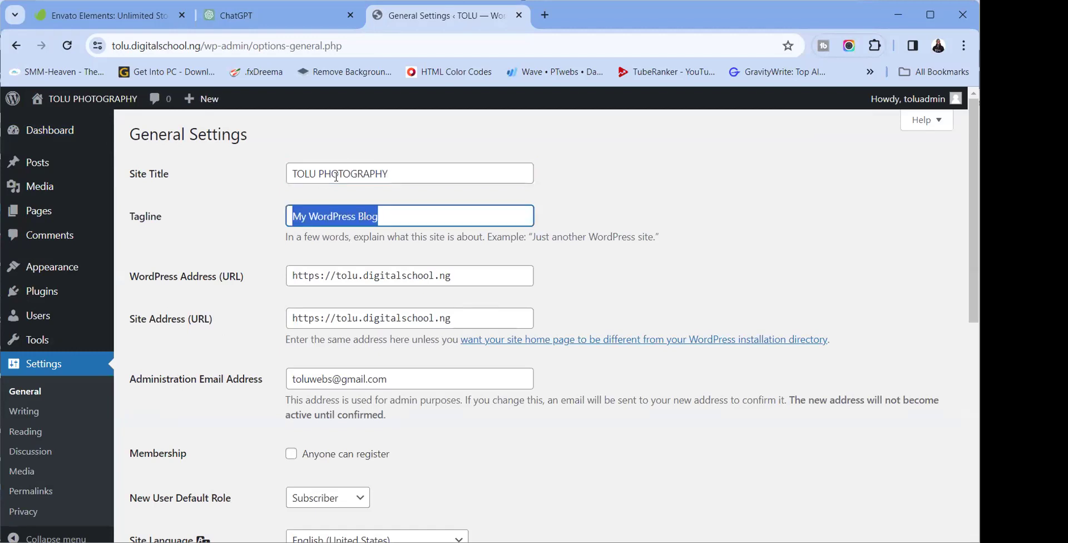
Replace the tagline with the copied "Capturing Moments, Creating Memories" and save the general settings
key("ctrl+v")
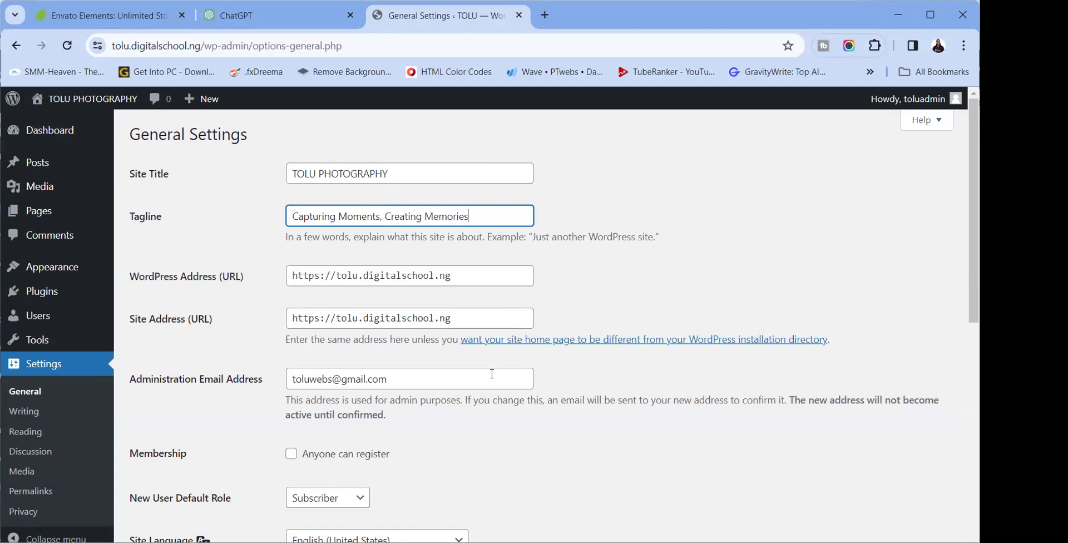
scroll(511, 339, "down", 5)
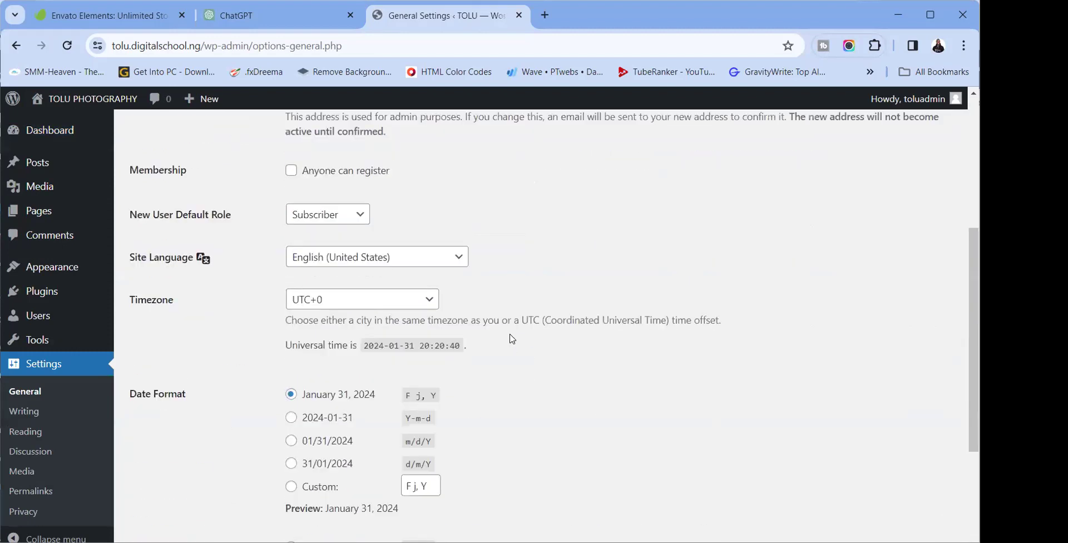
scroll(482, 286, "down", 4)
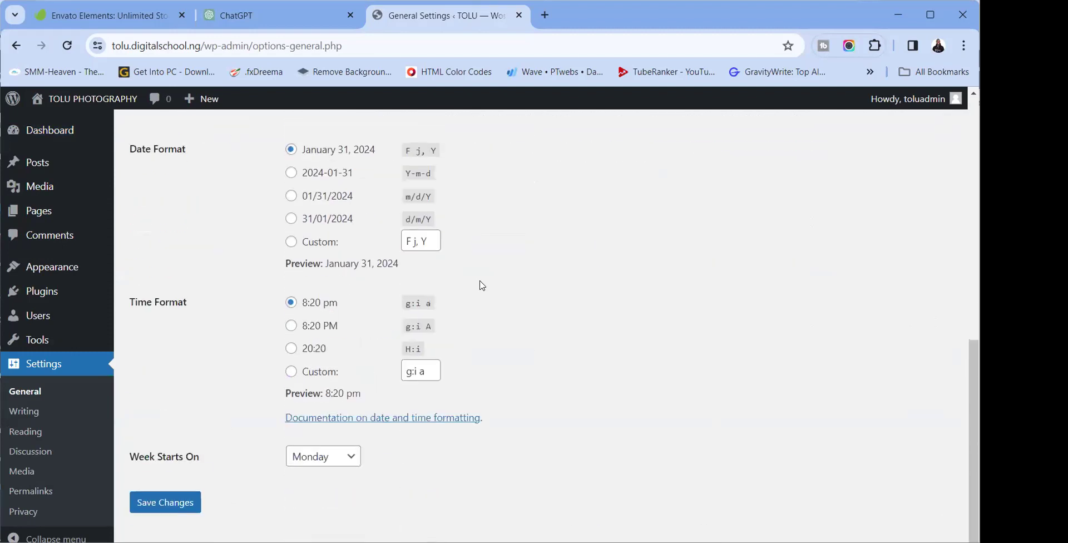
scroll(482, 285, "up", 4)
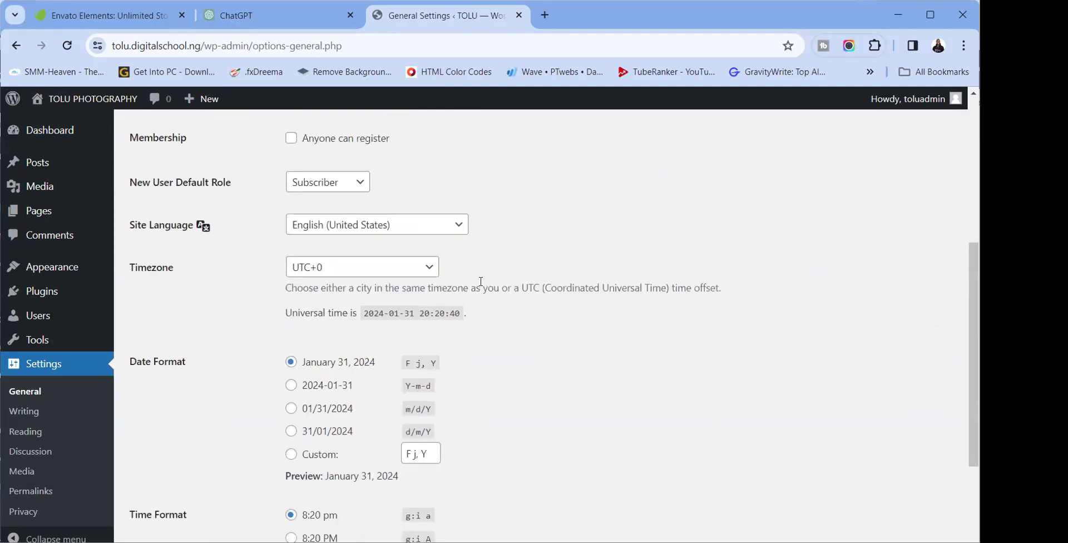
scroll(482, 281, "down", 4)
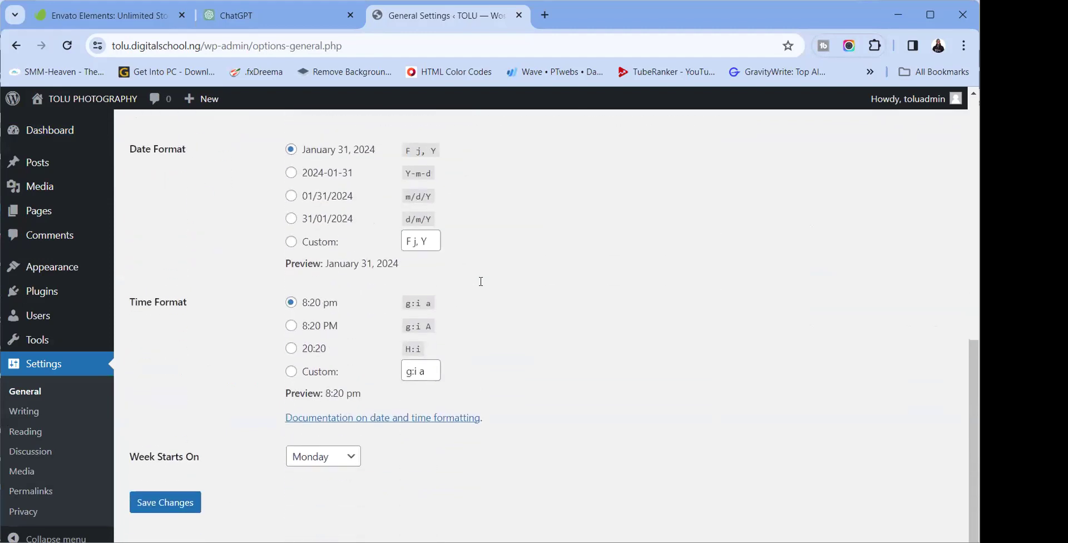
left_click(185, 502)
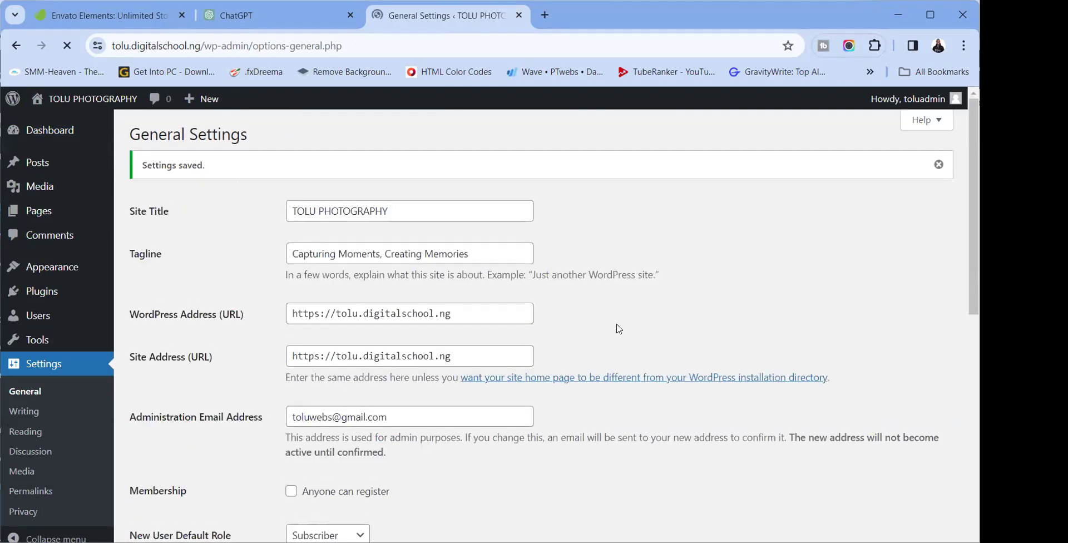
Return to the dashboard, view the list of all pages, and open the installed themes
left_click(38, 139)
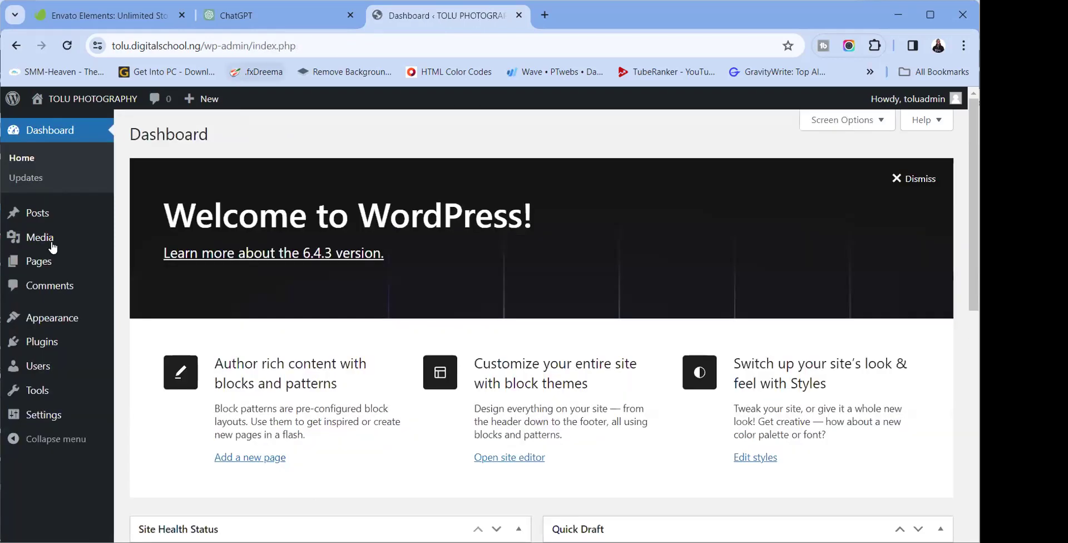
left_click(48, 268)
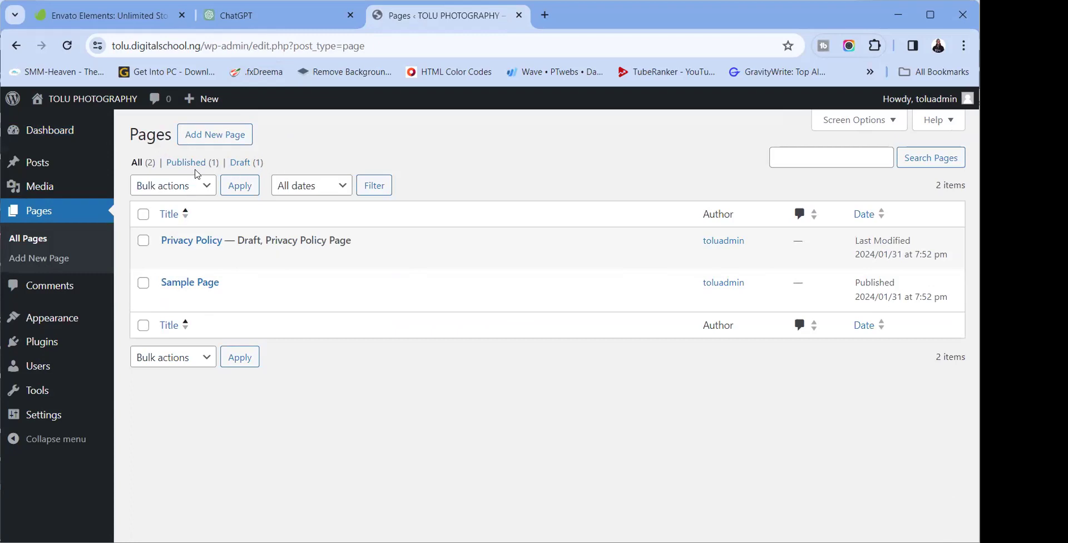
mouse_move(201, 102)
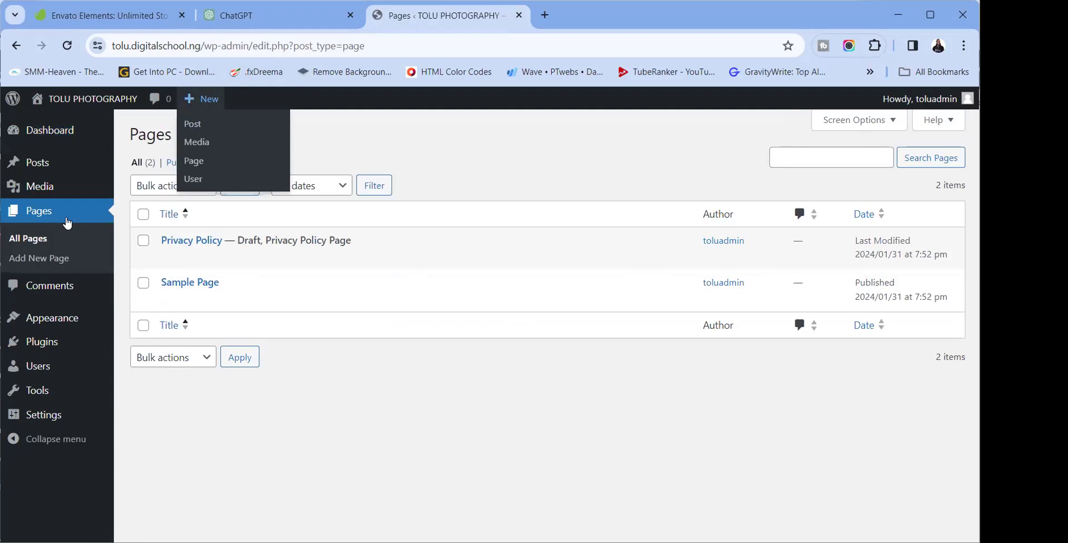
mouse_move(64, 320)
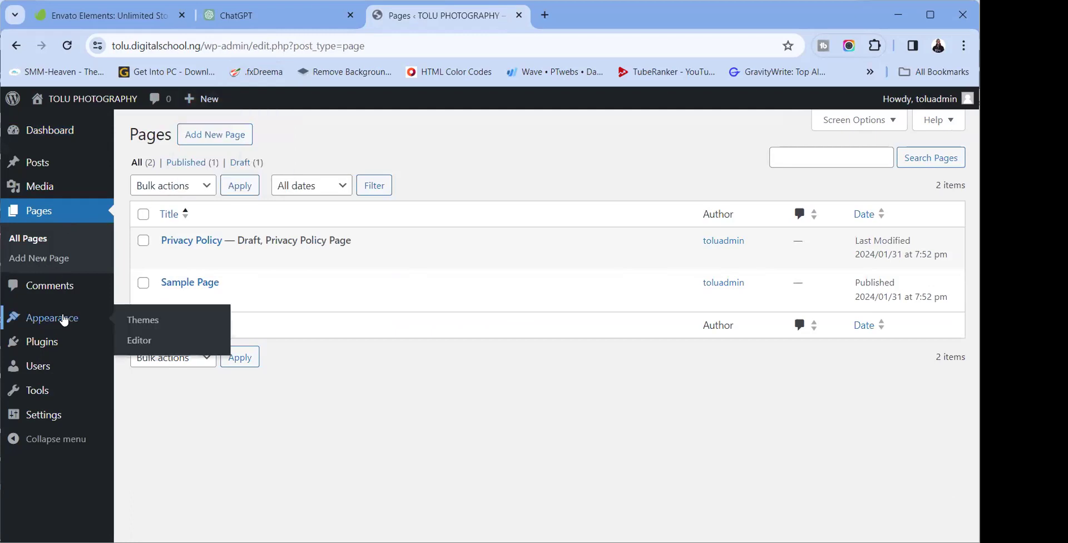
left_click(64, 320)
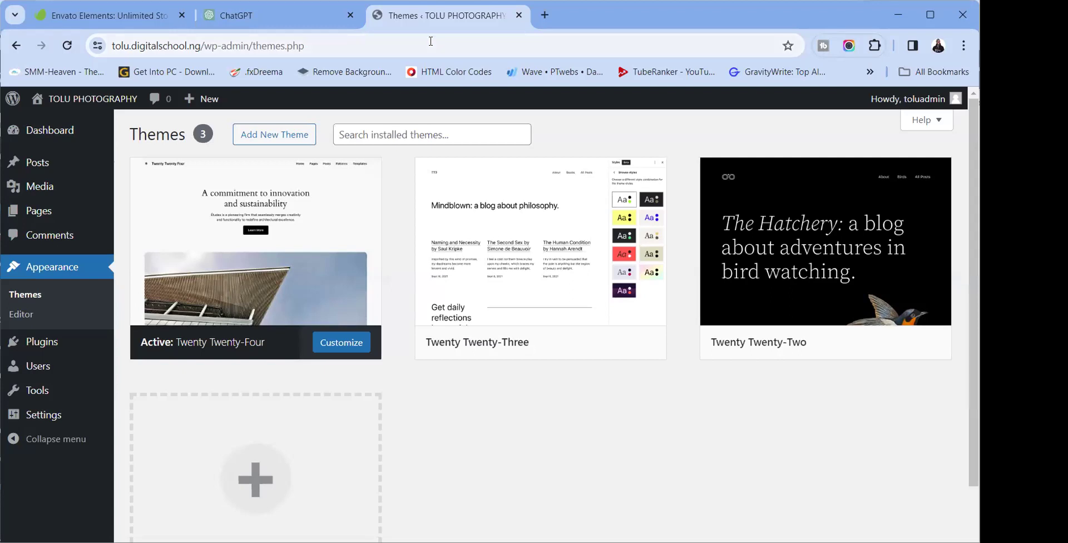
Open themeforest.net in a new browser tab, and bring up the already open Envato Elements site
left_click(546, 25)
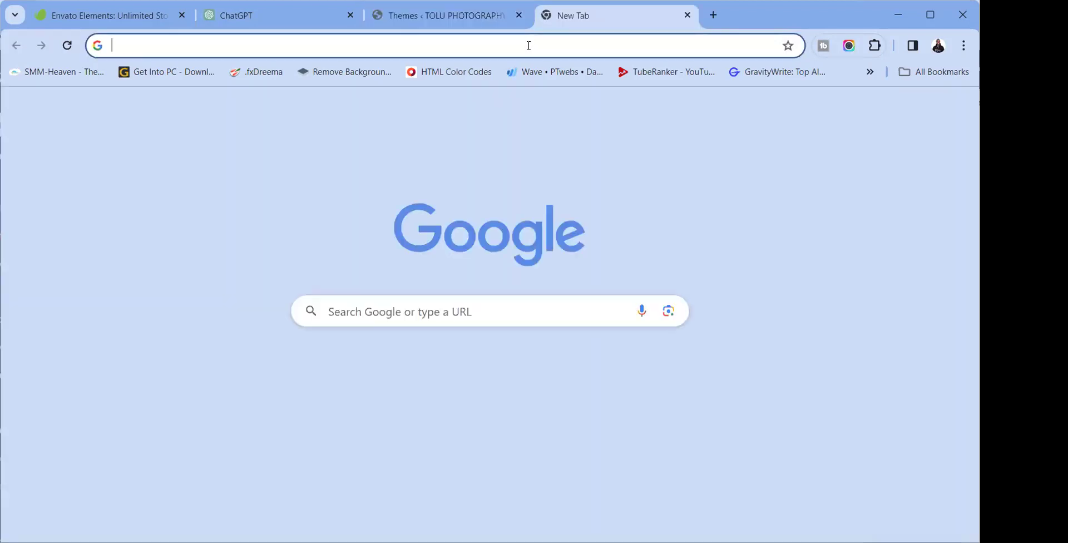
left_click(529, 45)
type("THE")
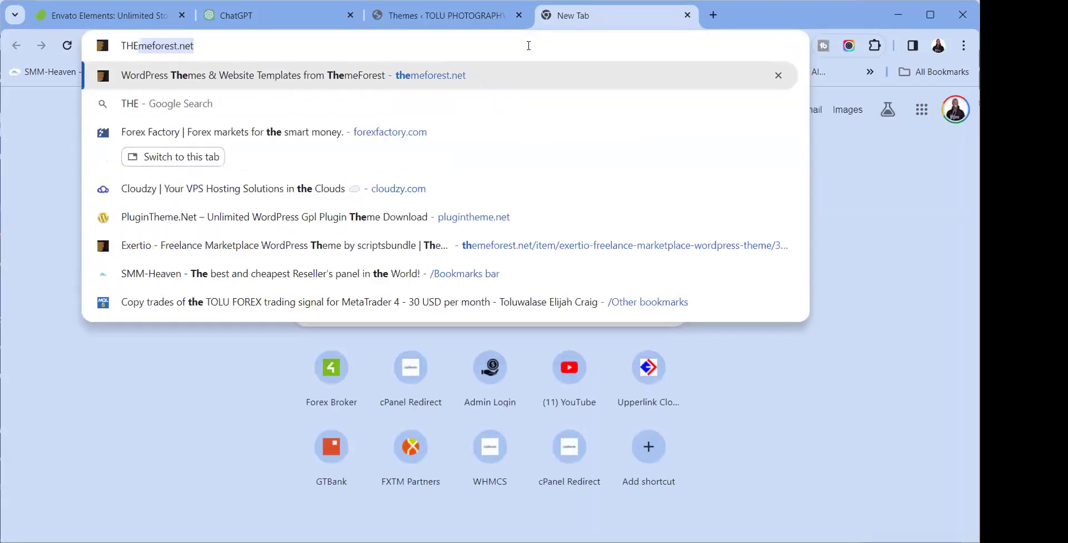
type("MEFOREST")
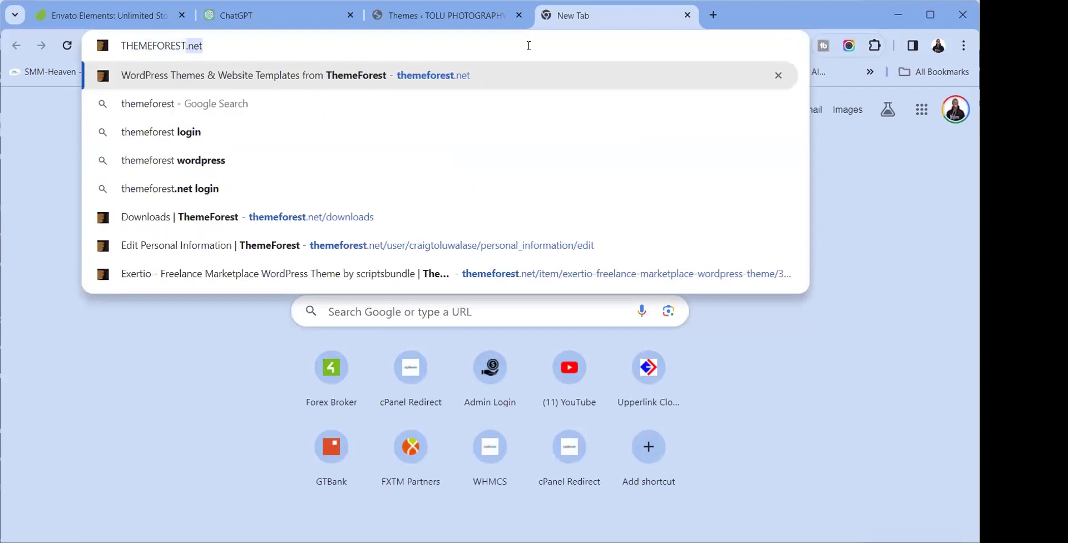
type(".net")
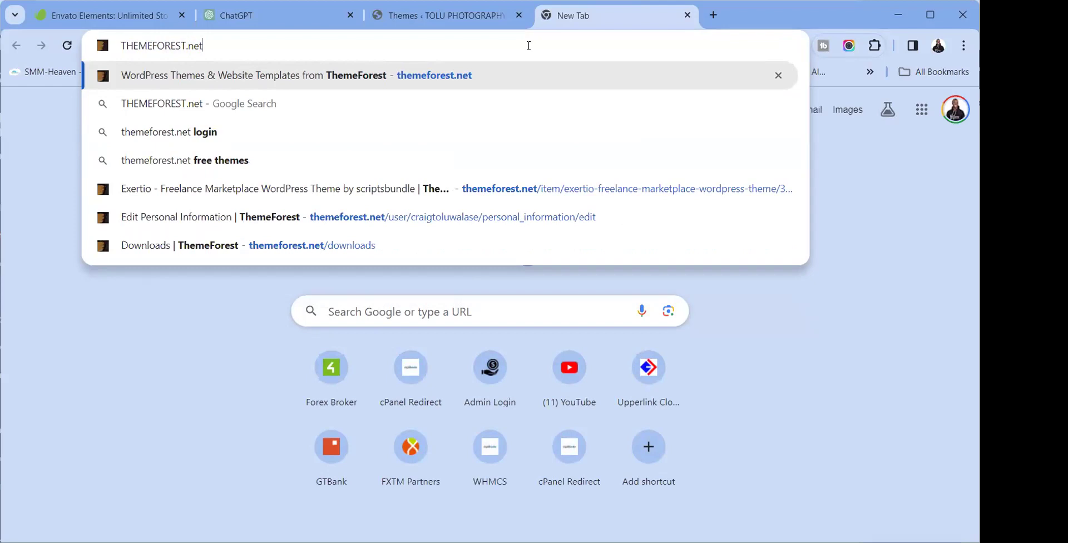
key("Return")
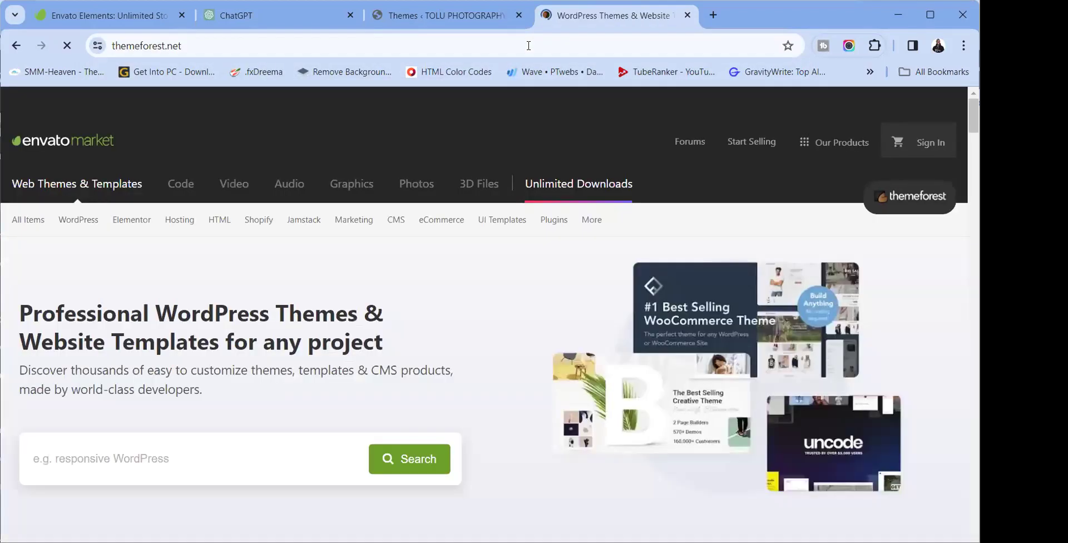
left_click(188, 47)
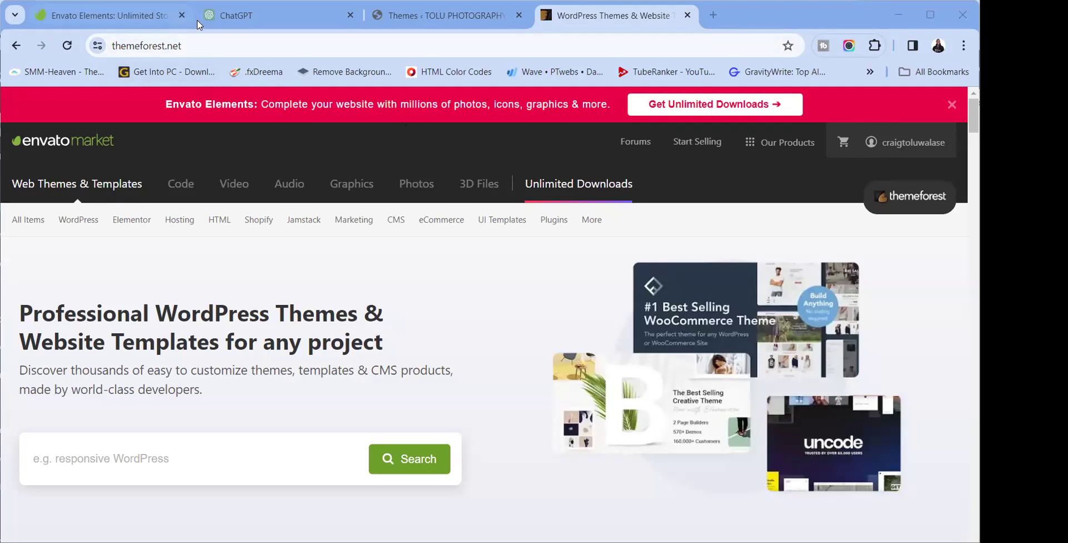
left_click(142, 22)
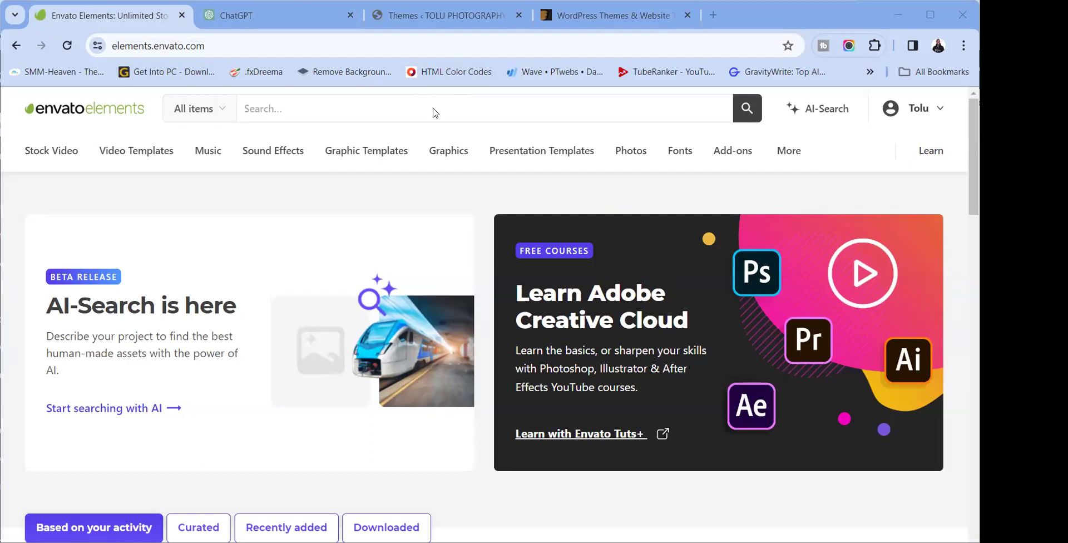
Switch to ChatGPT and copy the full website content prompt from the start of the conversation
left_click(298, 22)
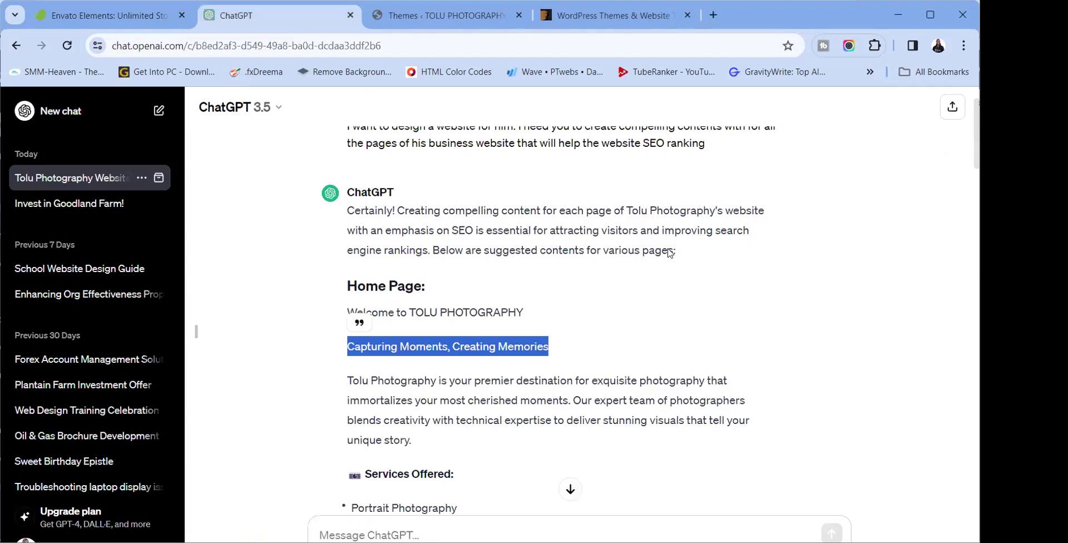
scroll(500, 251, "up", 2)
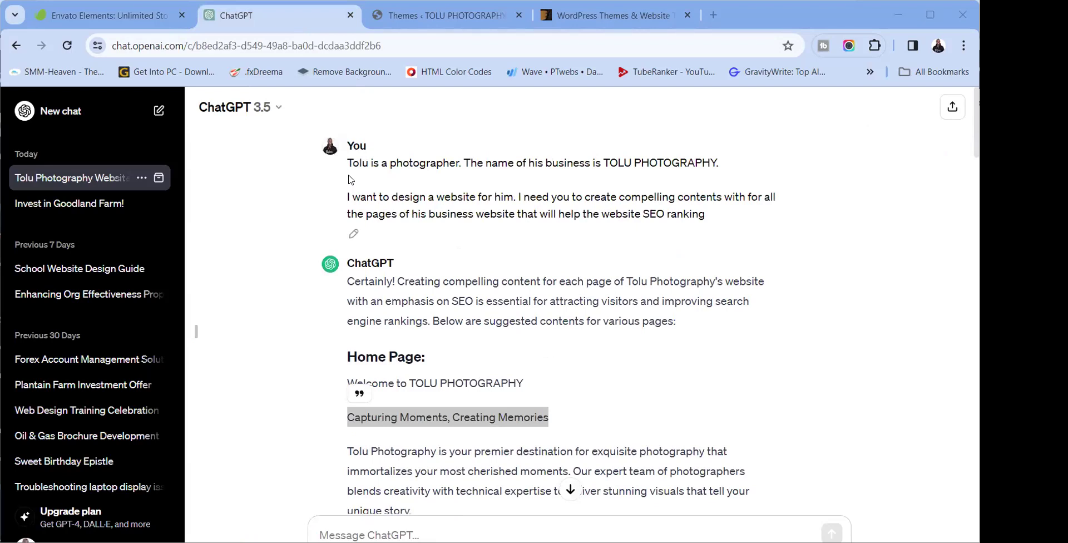
left_click_drag(347, 162, 705, 215)
right_click(670, 213)
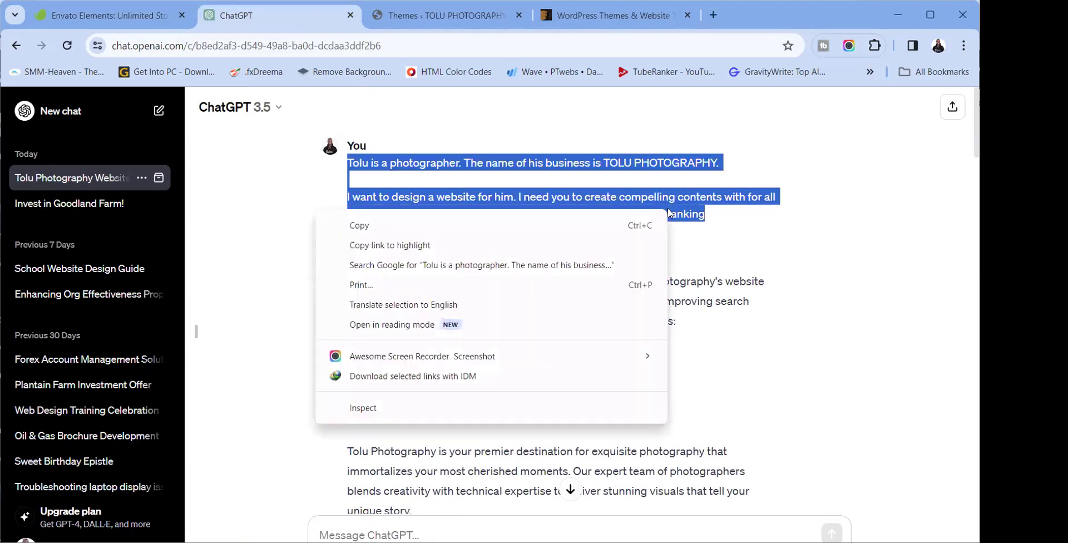
left_click(484, 228)
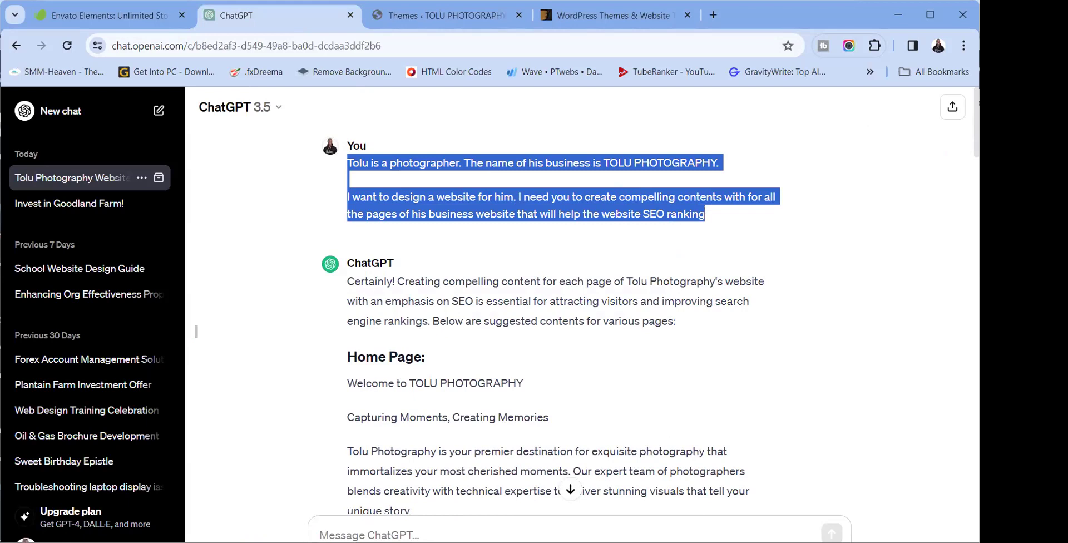
key("alt+Tab")
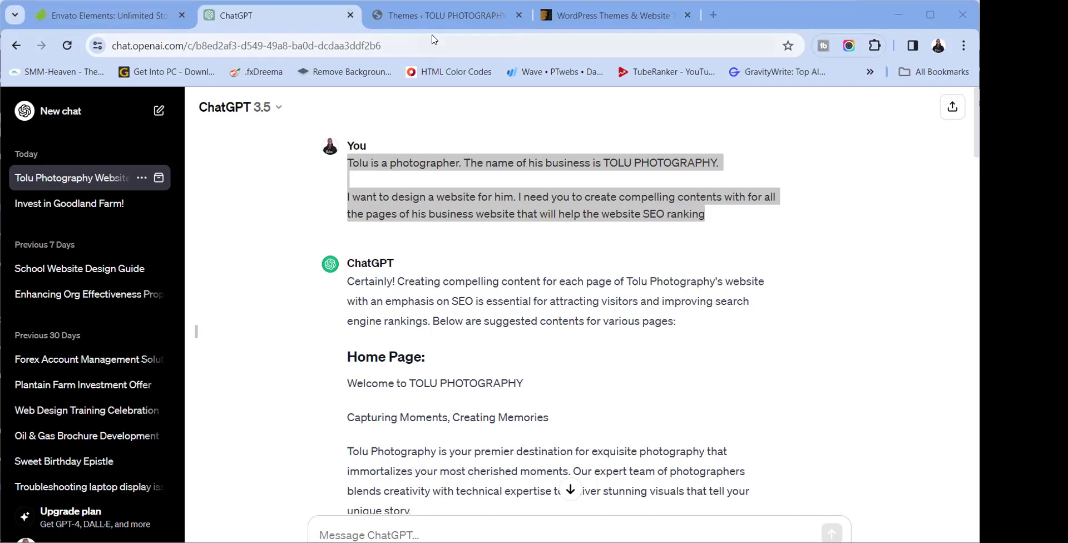
Return to ThemeForest by way of the WordPress themes page, and search for photography themes in the WordPress category
left_click(405, 22)
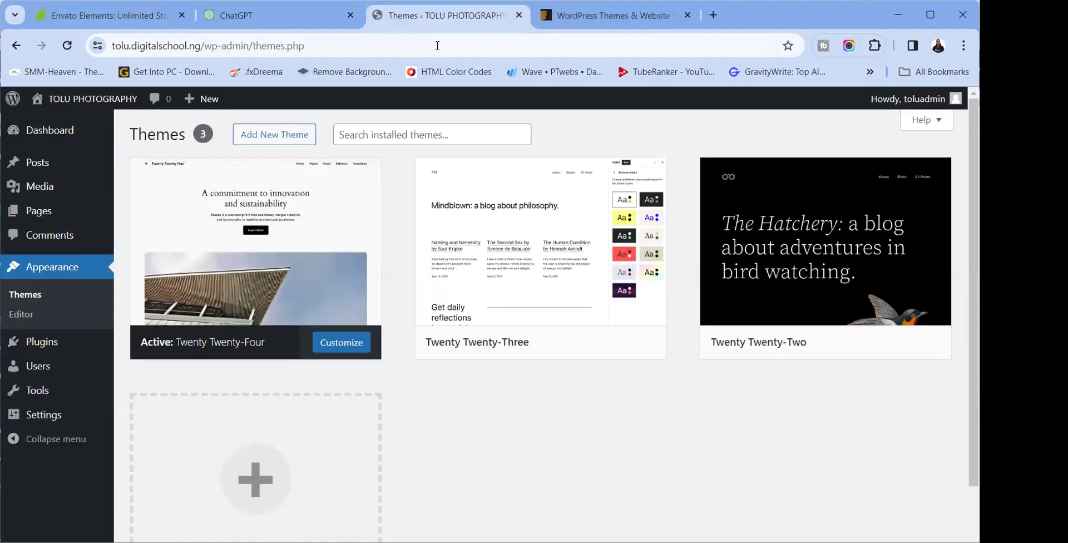
left_click(563, 20)
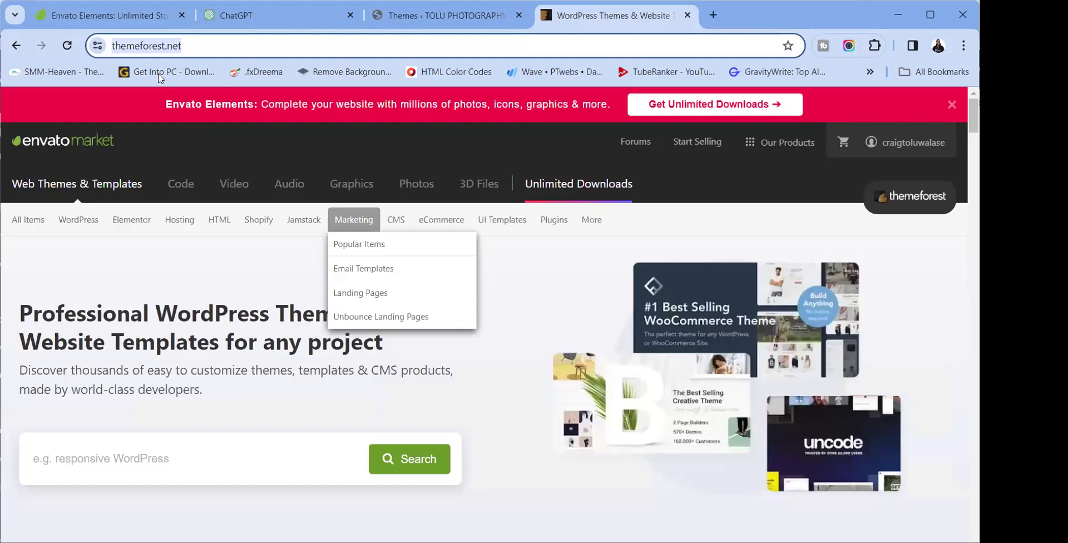
left_click(89, 471)
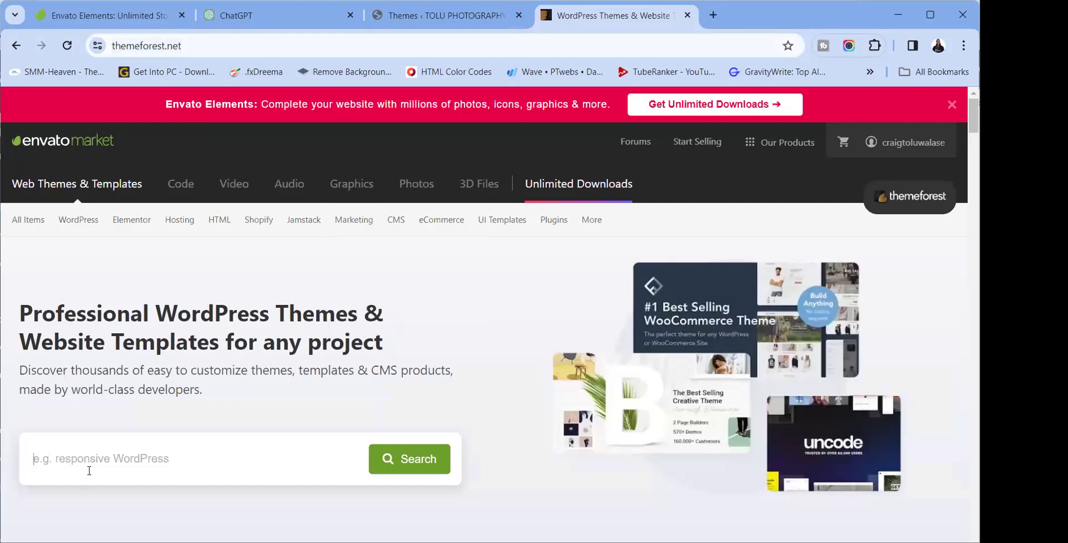
type("be")
key("BackSpace")
key("BackSpace")
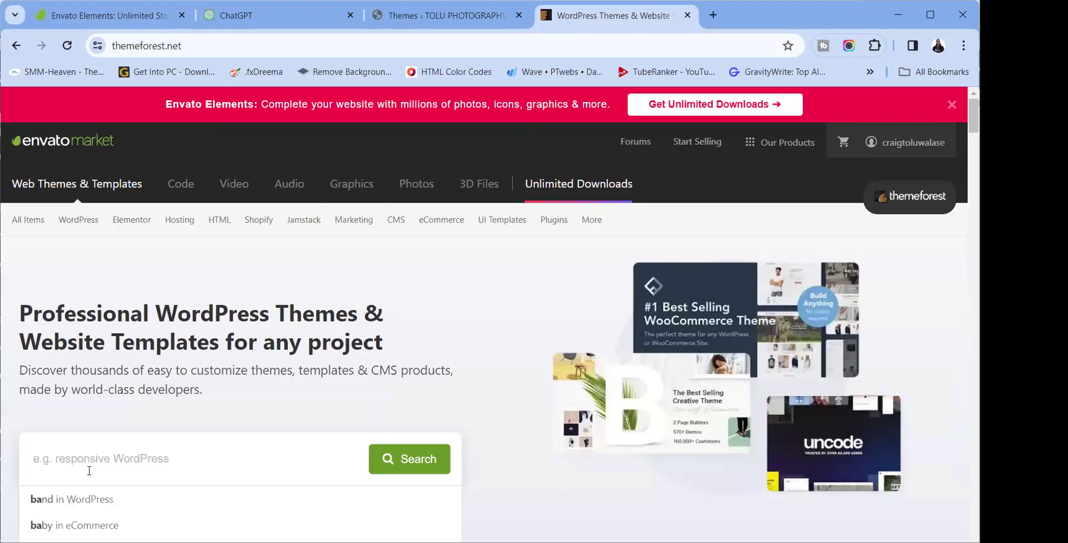
type("photo")
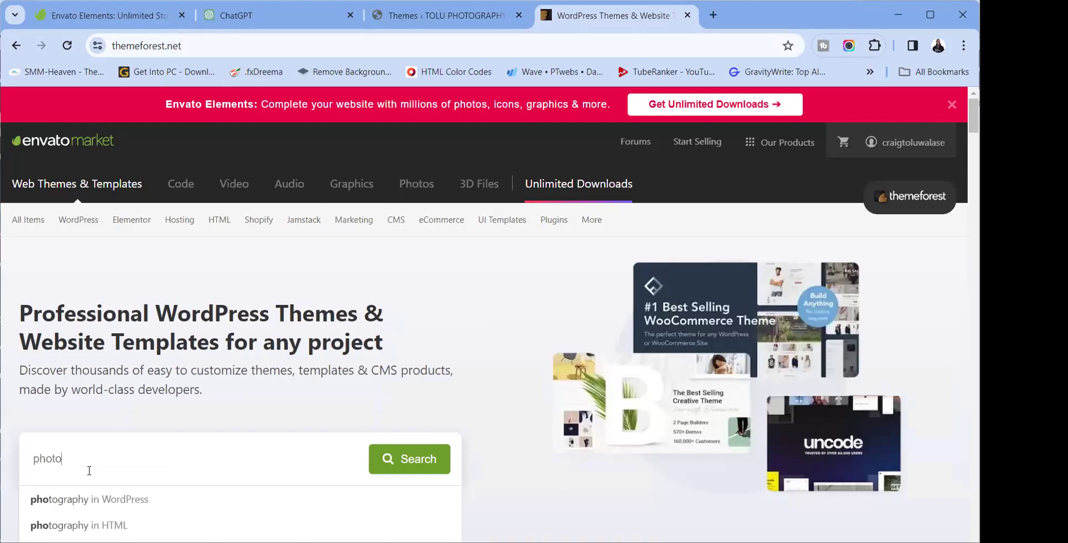
left_click(89, 499)
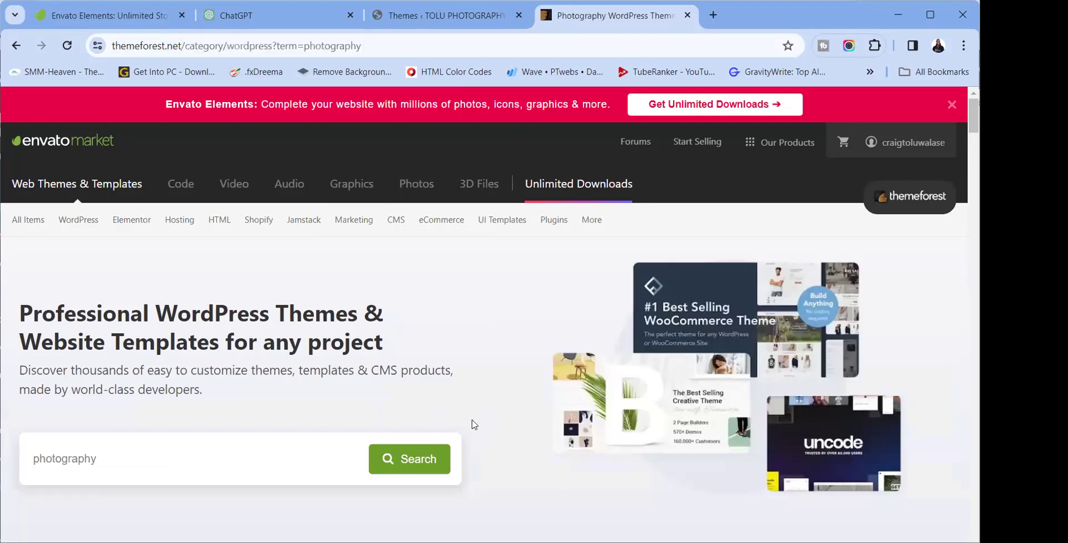
scroll(431, 386, "down", 3)
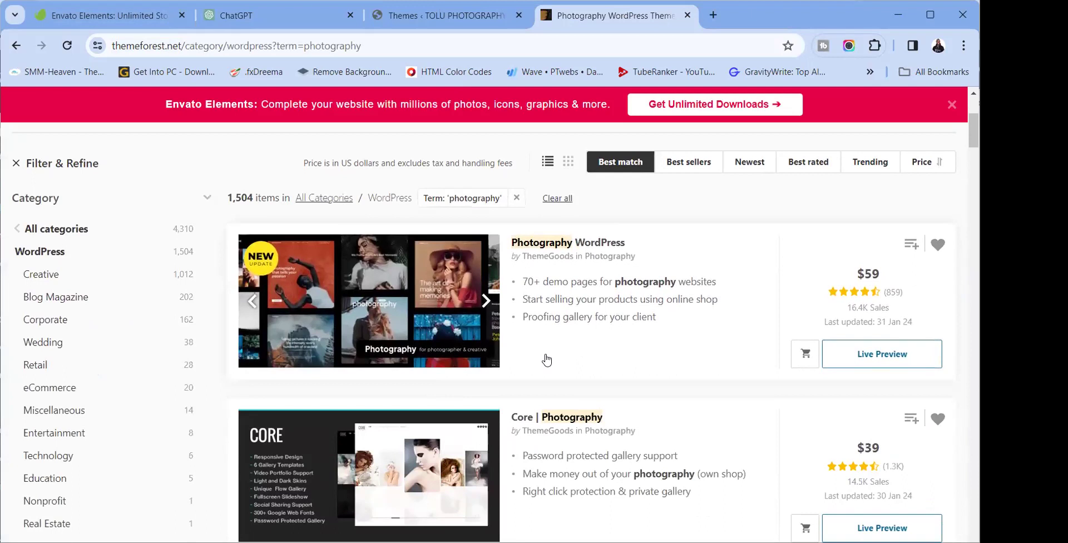
Browse the photography theme results on ThemeForest, comparing the themes' designs, prices, ratings and sales
scroll(546, 360, "down", 5)
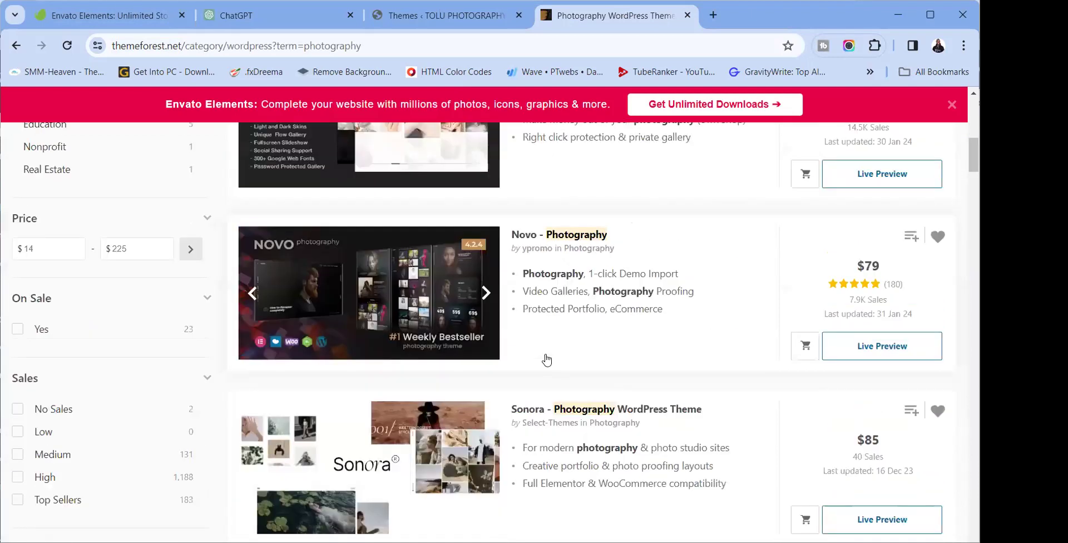
scroll(547, 361, "up", 2)
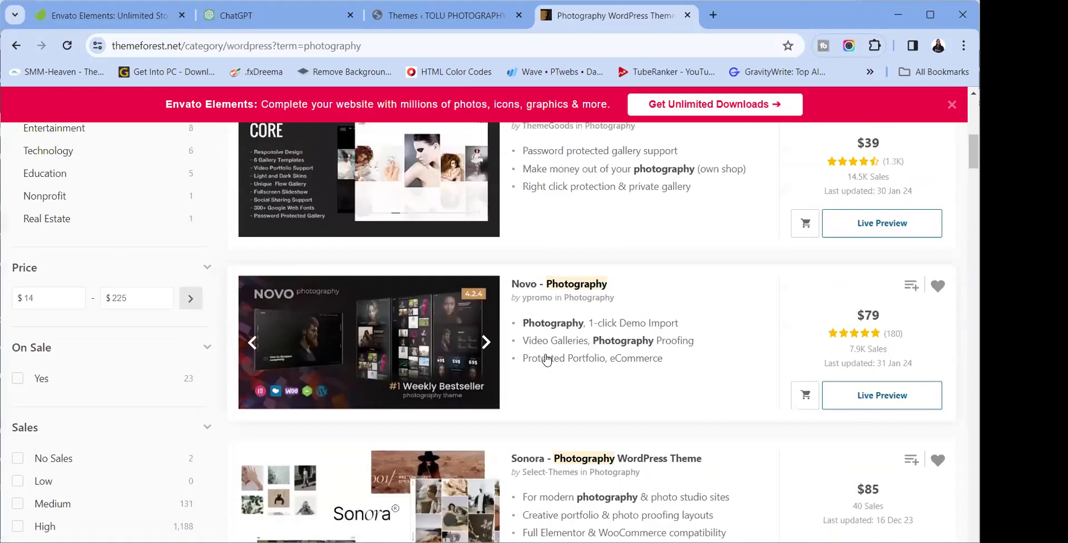
scroll(546, 360, "up", 3)
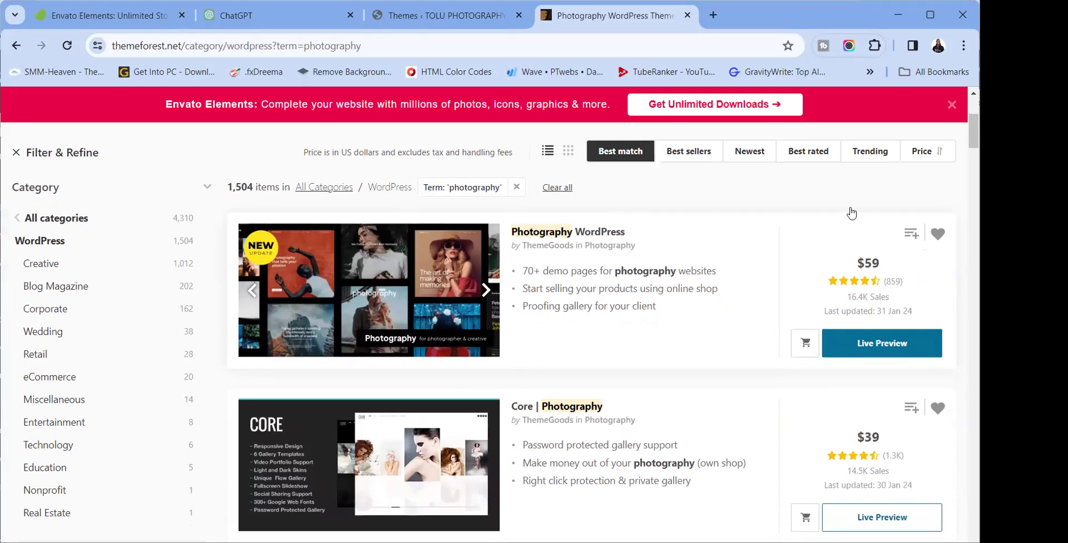
scroll(863, 184, "down", 5)
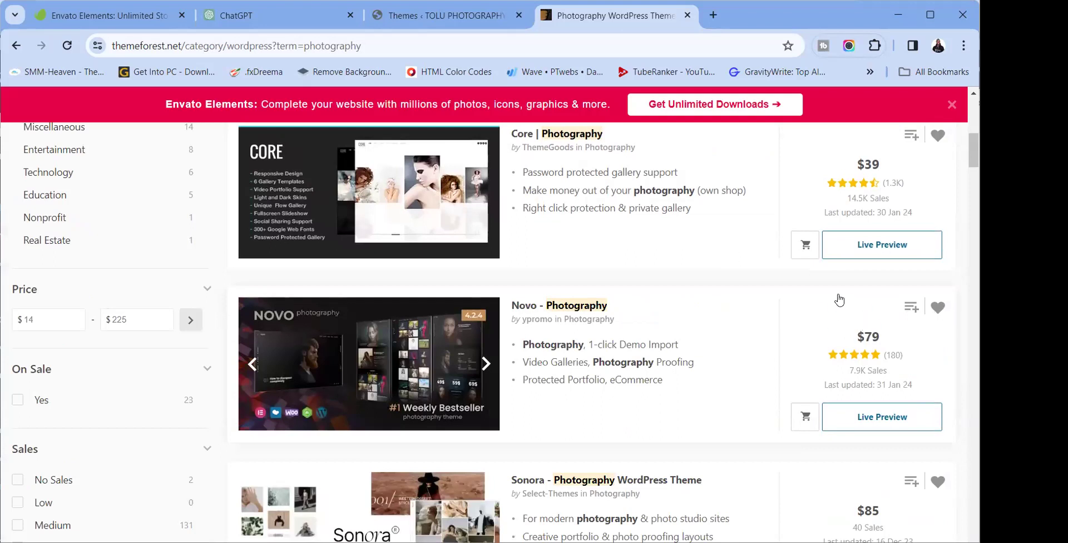
scroll(889, 334, "up", 1)
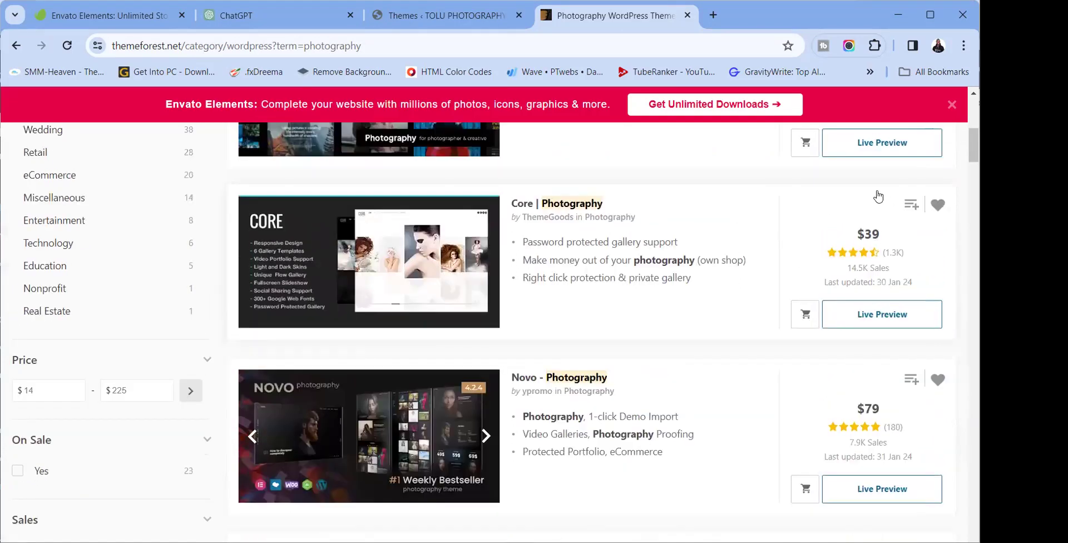
scroll(875, 199, "up", 2)
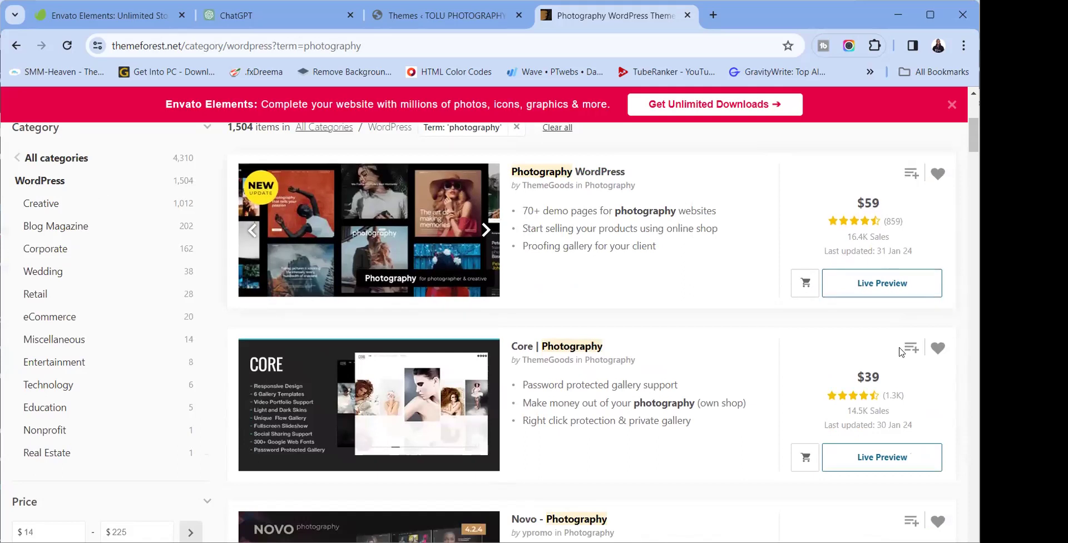
scroll(880, 380, "down", 4)
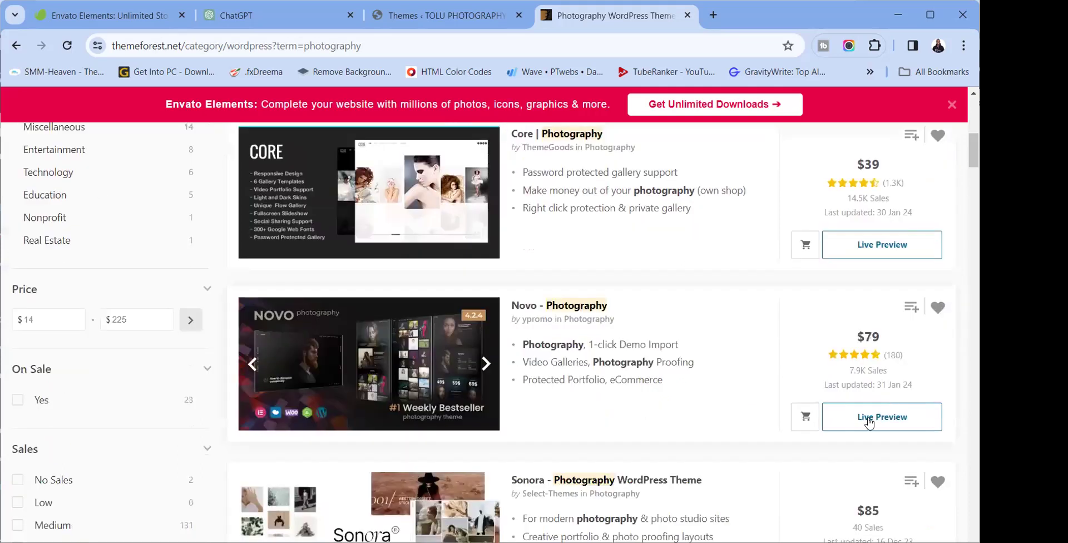
scroll(872, 440, "down", 2)
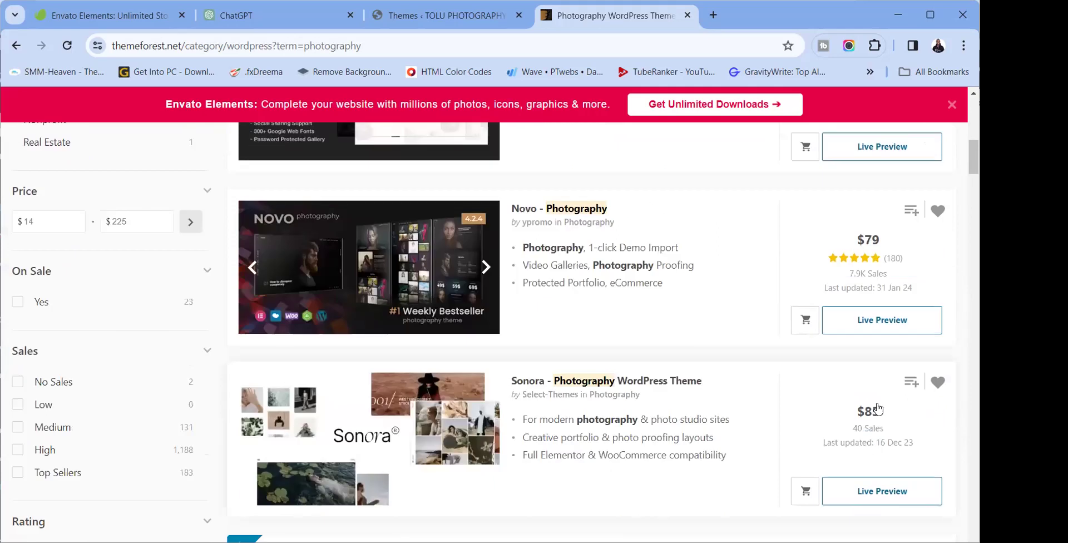
scroll(871, 375, "down", 7)
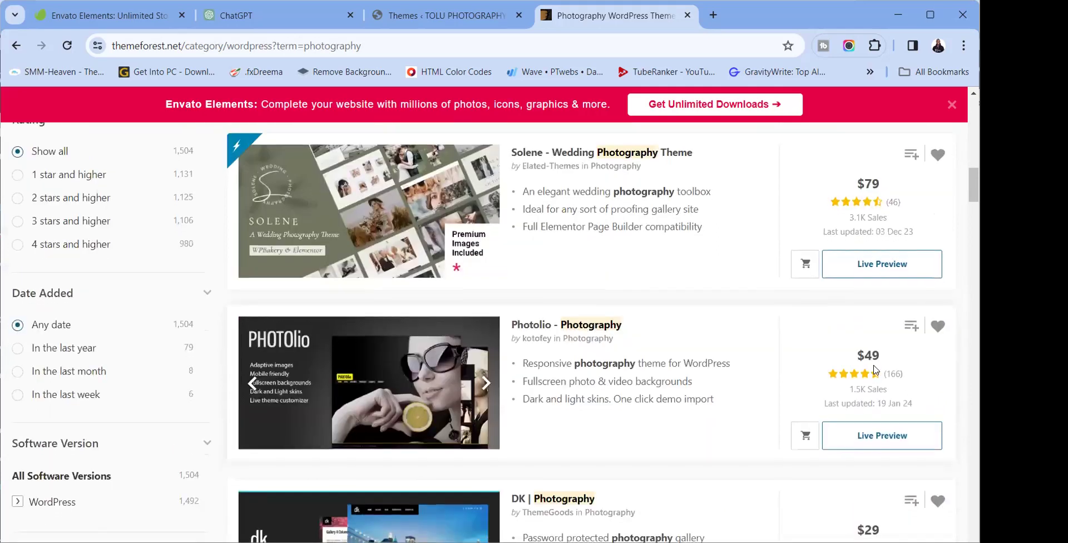
scroll(875, 369, "down", 5)
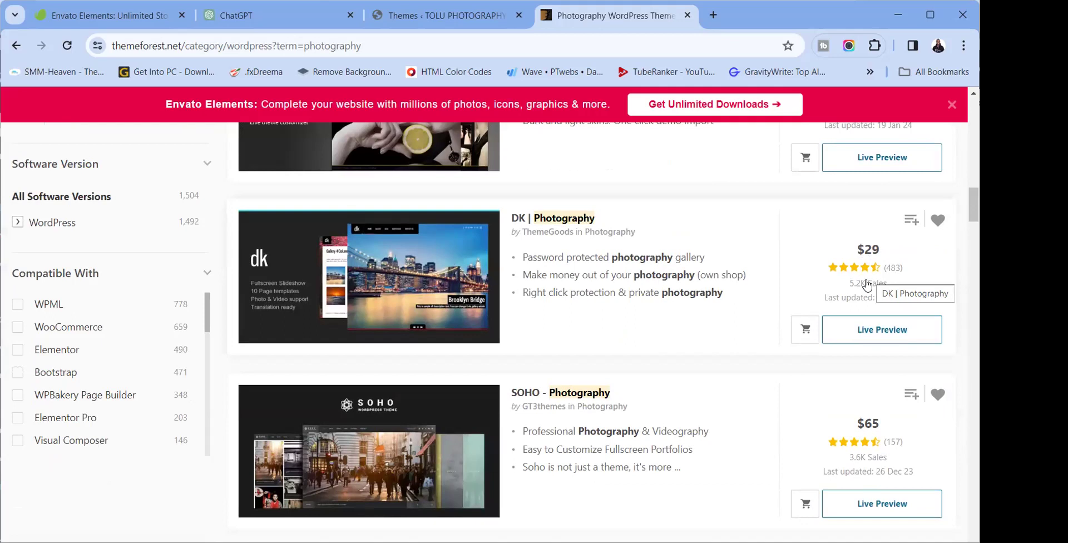
scroll(877, 288, "down", 5)
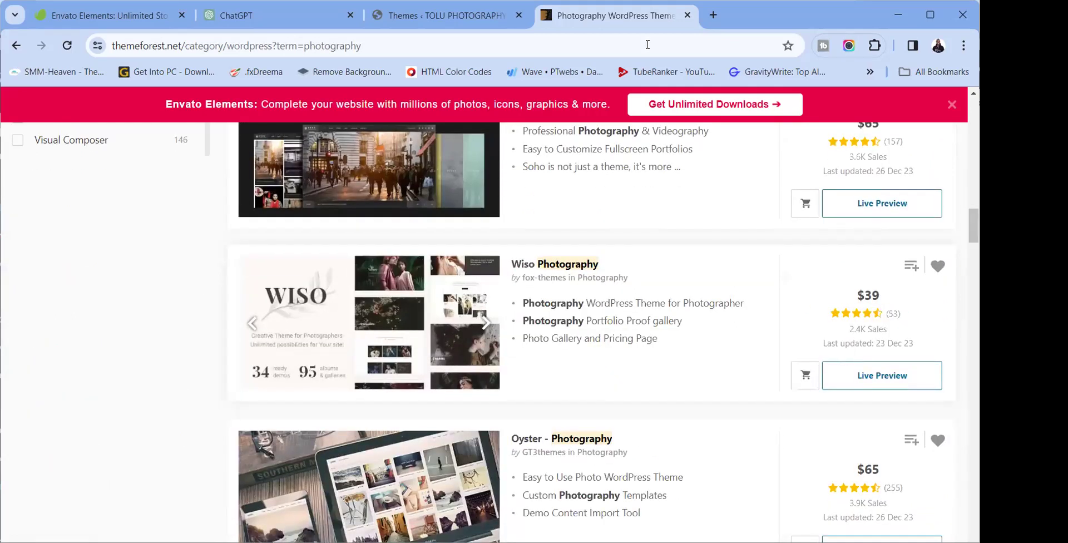
scroll(772, 38, "down", 6)
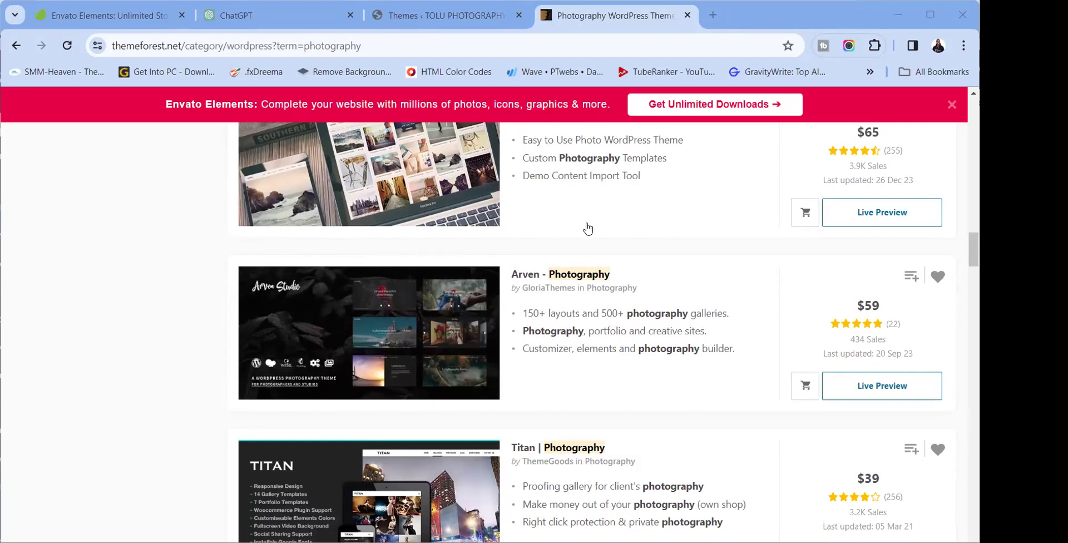
Open the Arven - Photography theme's item page in a new browser tab and view its license details
right_click(588, 275)
key("Escape")
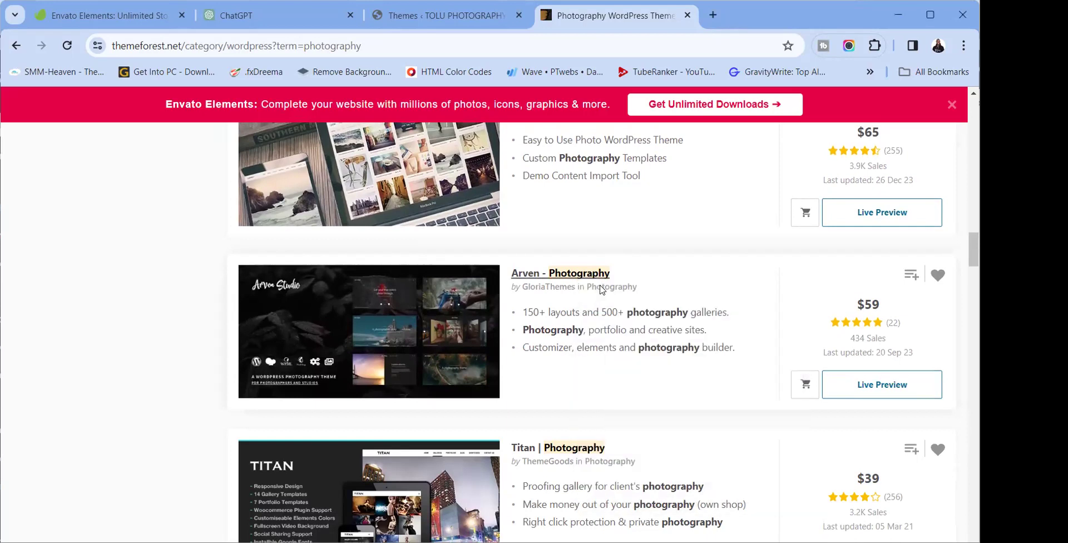
left_click(696, 22)
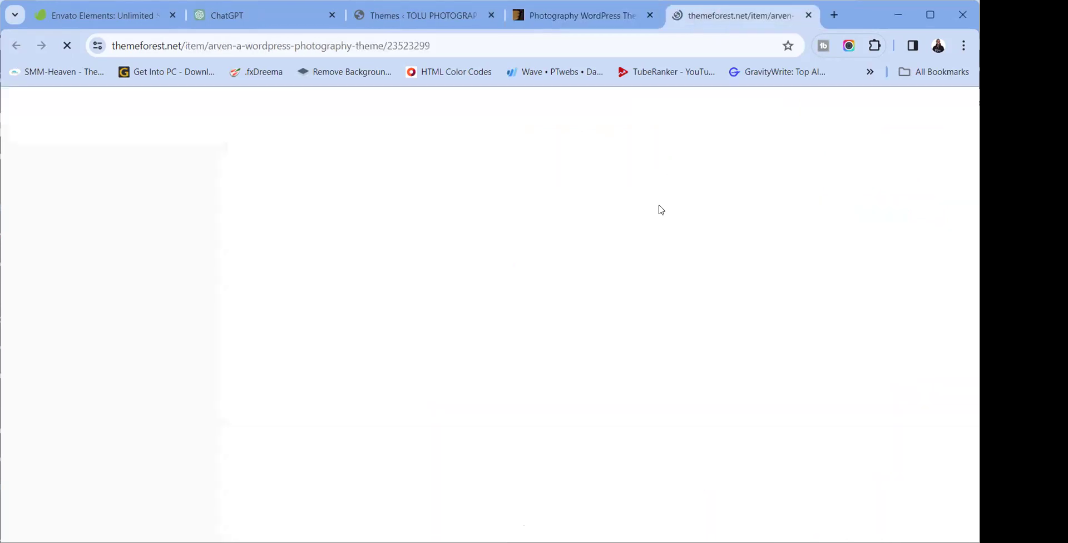
scroll(560, 299, "down", 1)
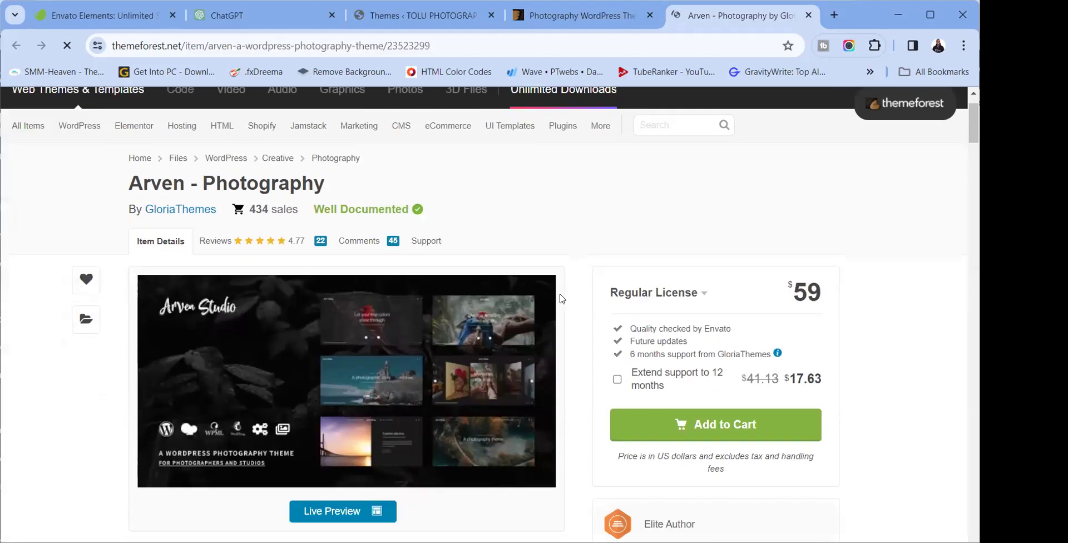
scroll(561, 299, "down", 2)
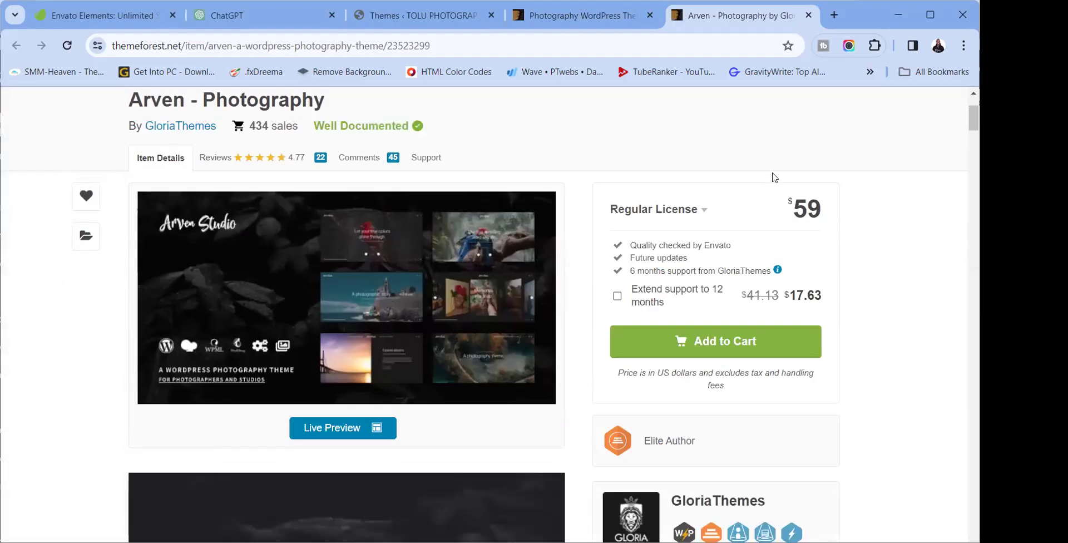
Launch the live preview of the Arven theme and look over its landing page
mouse_move(497, 328)
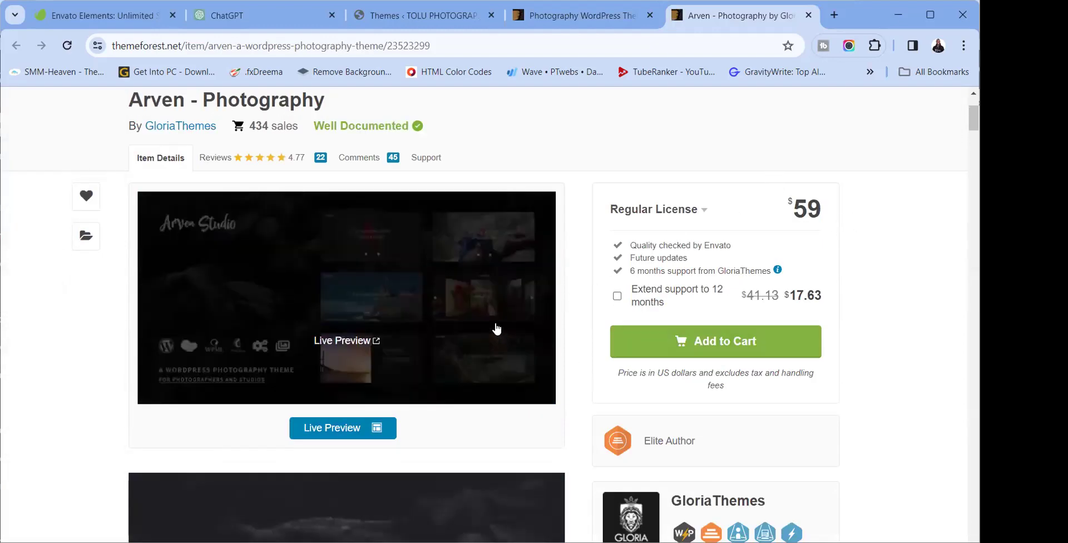
scroll(489, 298, "down", 2)
scroll(489, 298, "up", 1)
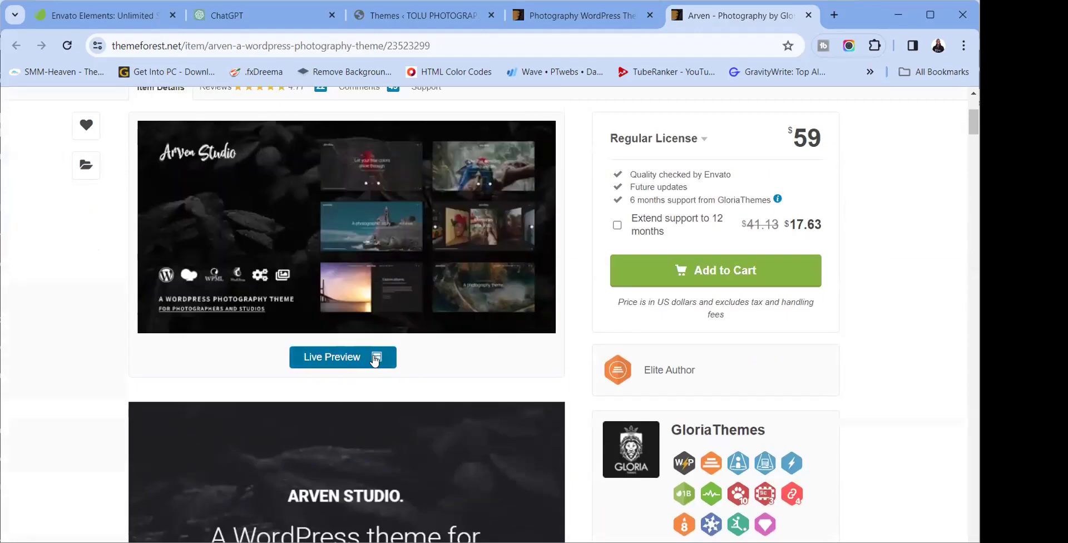
left_click(373, 357)
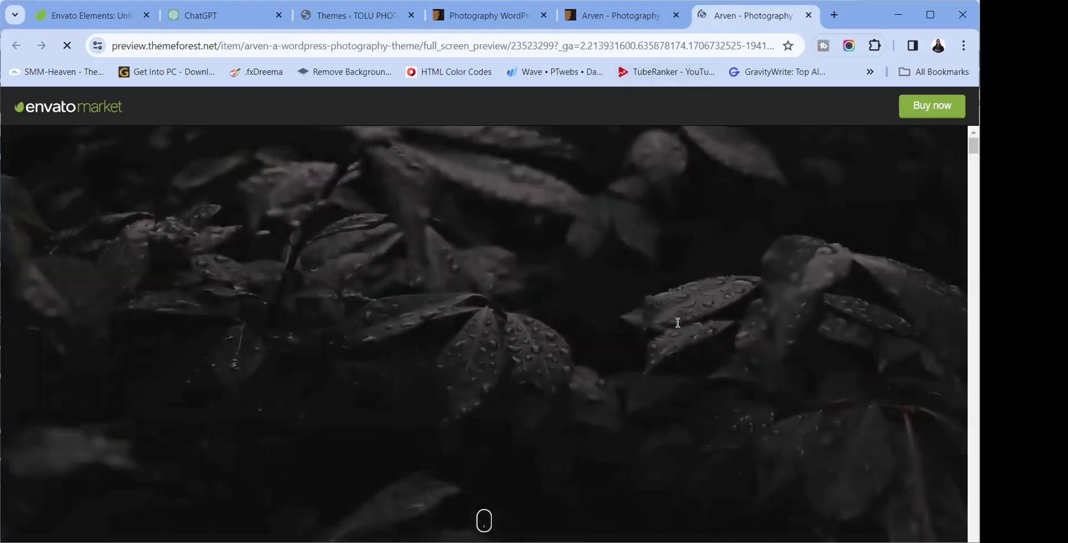
scroll(678, 323, "down", 6)
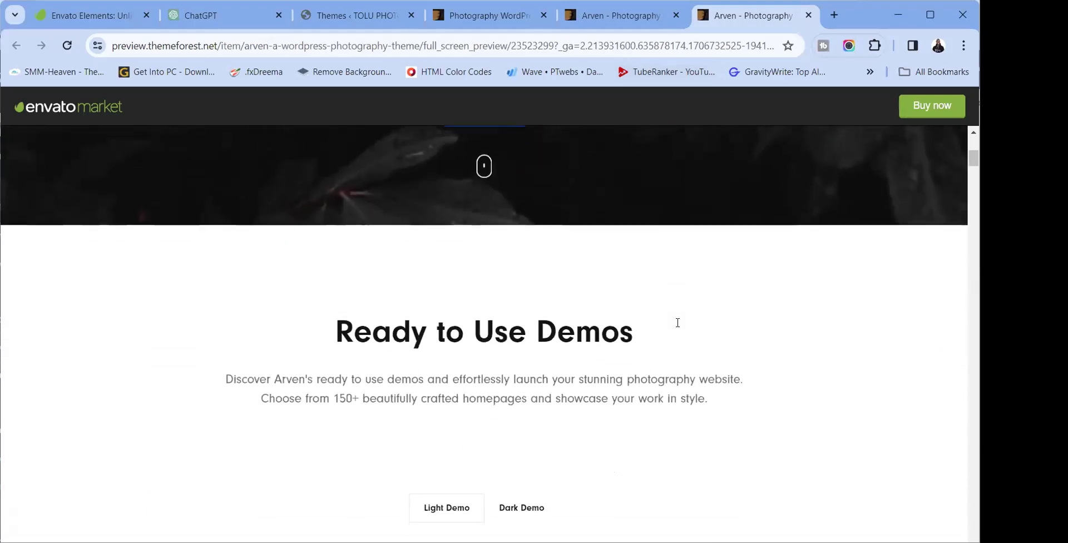
scroll(678, 323, "up", 3)
scroll(677, 323, "up", 3)
scroll(678, 322, "down", 2)
scroll(677, 326, "up", 2)
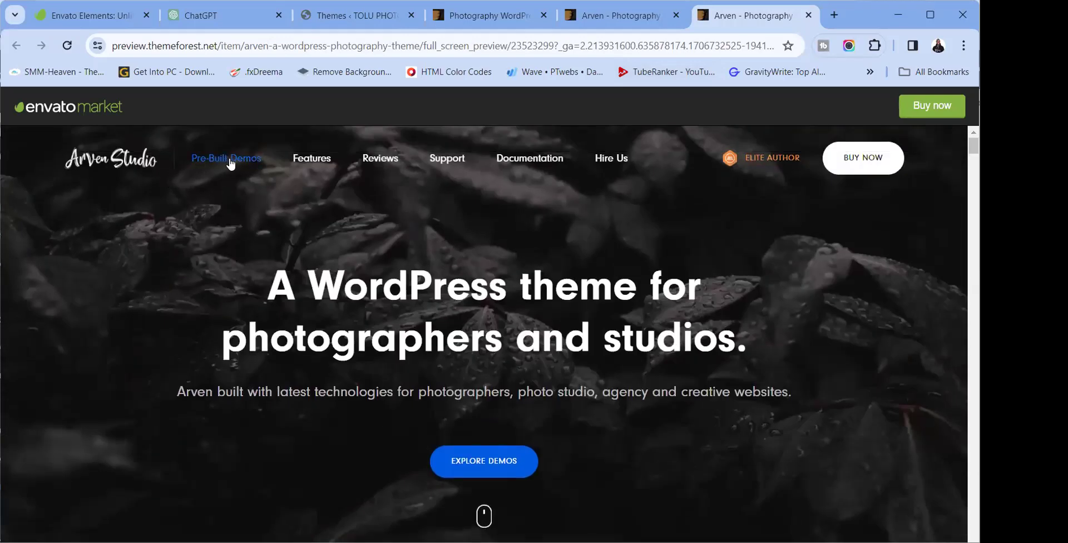
Go to the Arven theme's pre-built demos and look through the available homepage layouts
left_click(209, 160)
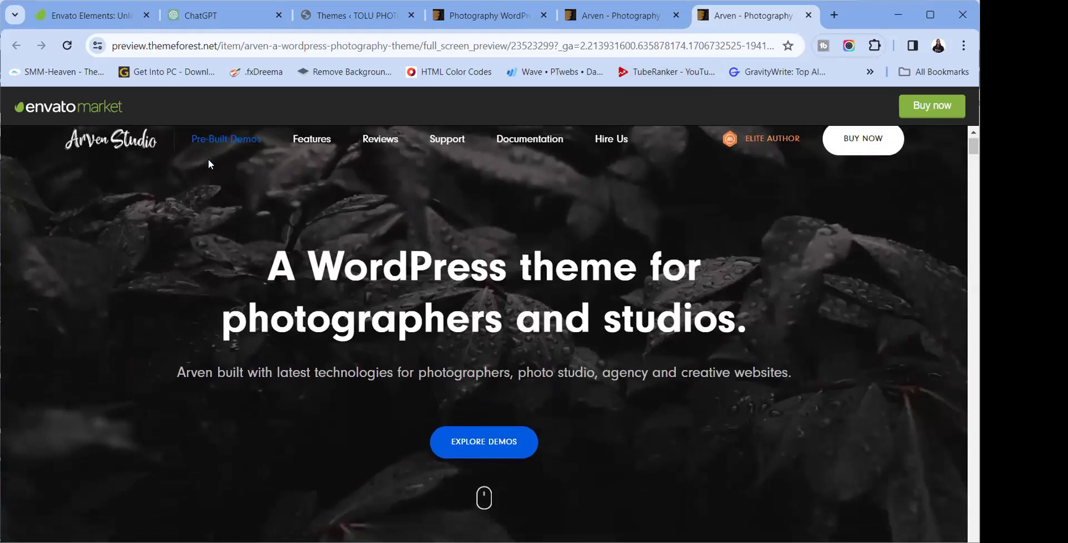
scroll(433, 382, "down", 5)
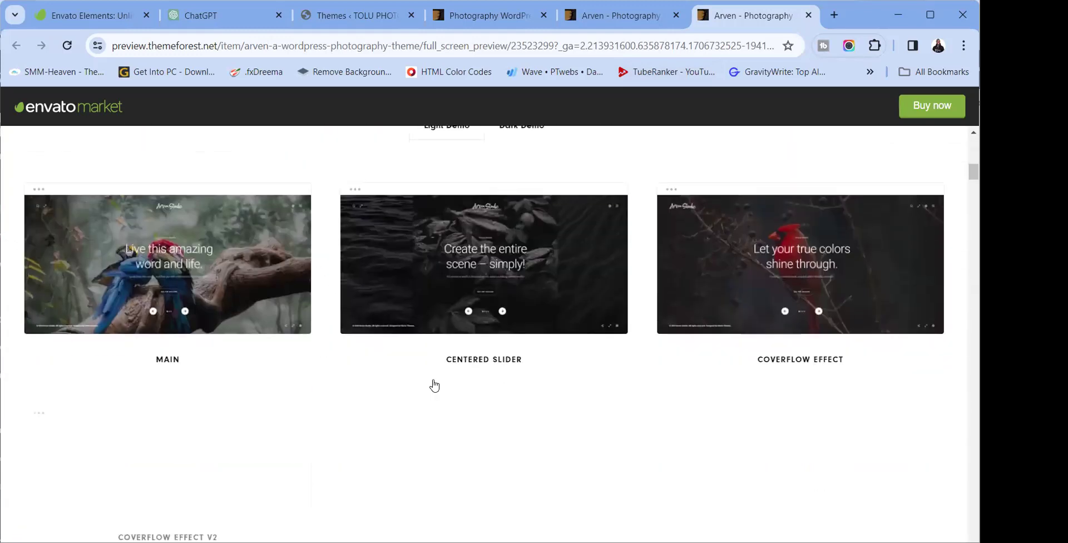
scroll(497, 342, "down", 4)
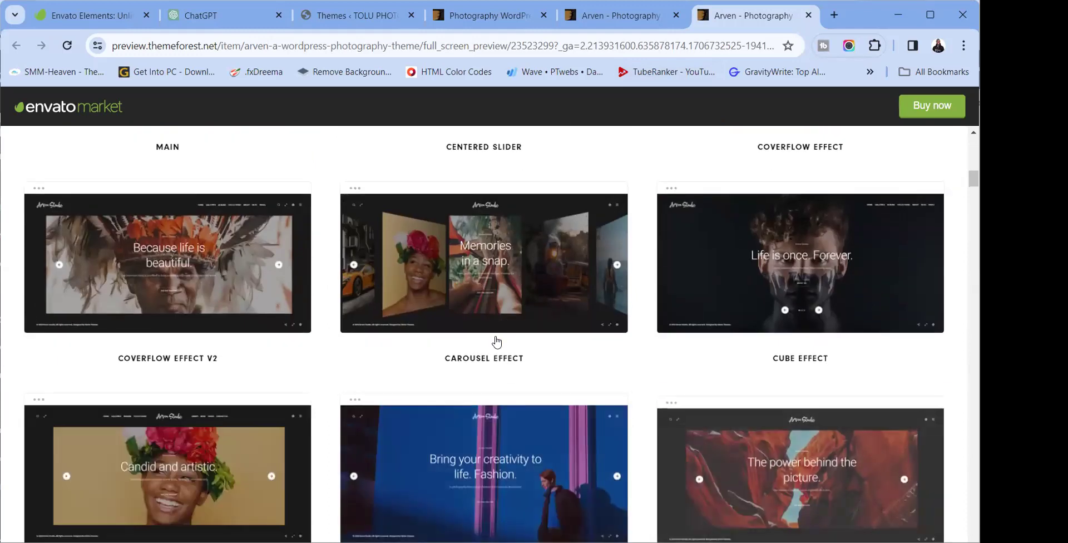
scroll(496, 342, "up", 5)
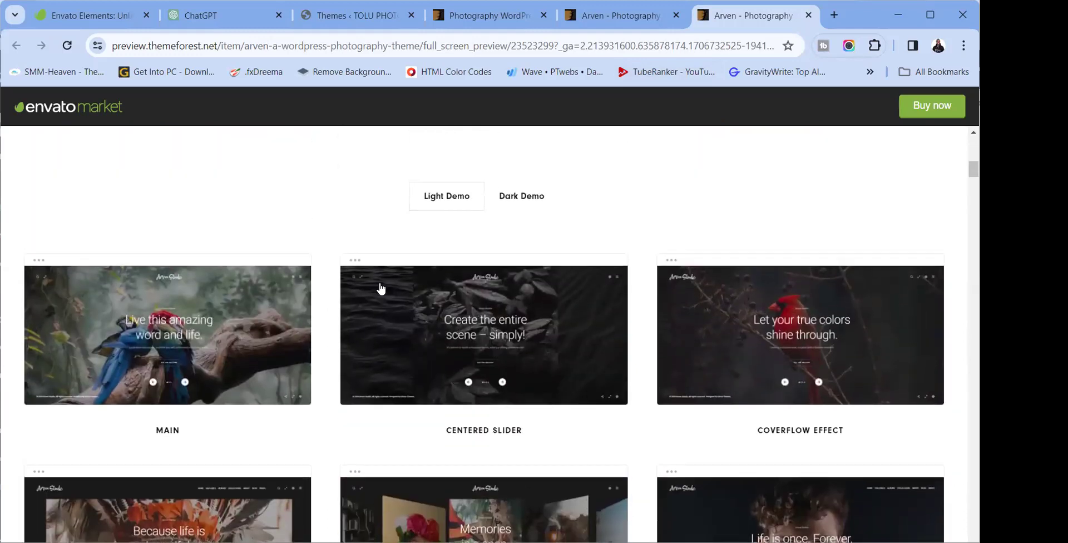
scroll(560, 388, "down", 4)
scroll(550, 388, "up", 4)
scroll(534, 378, "down", 4)
Open the Carousel Effect light demo and advance through all the slides of its homepage carousel
left_click(493, 356)
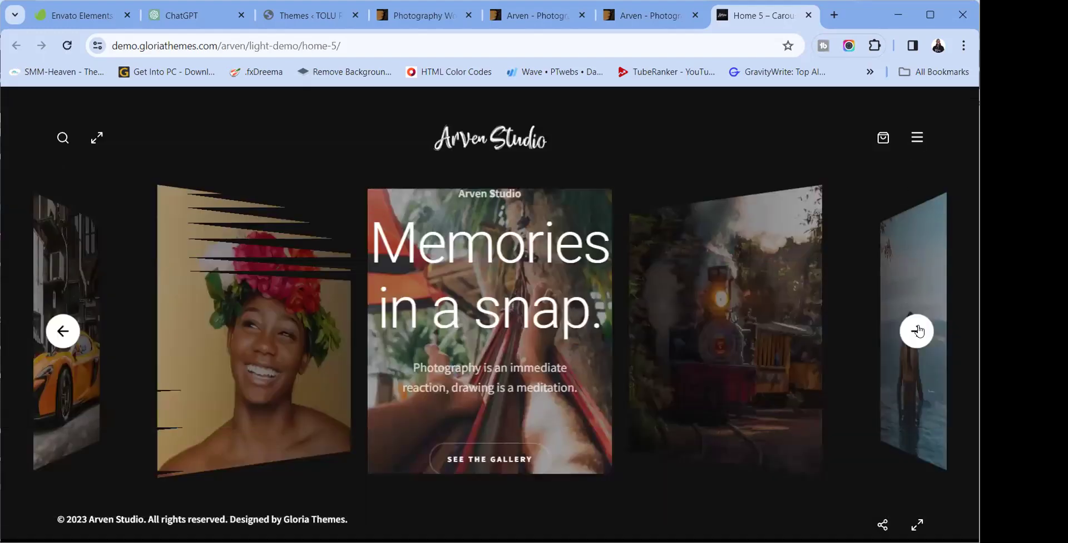
left_click(918, 331)
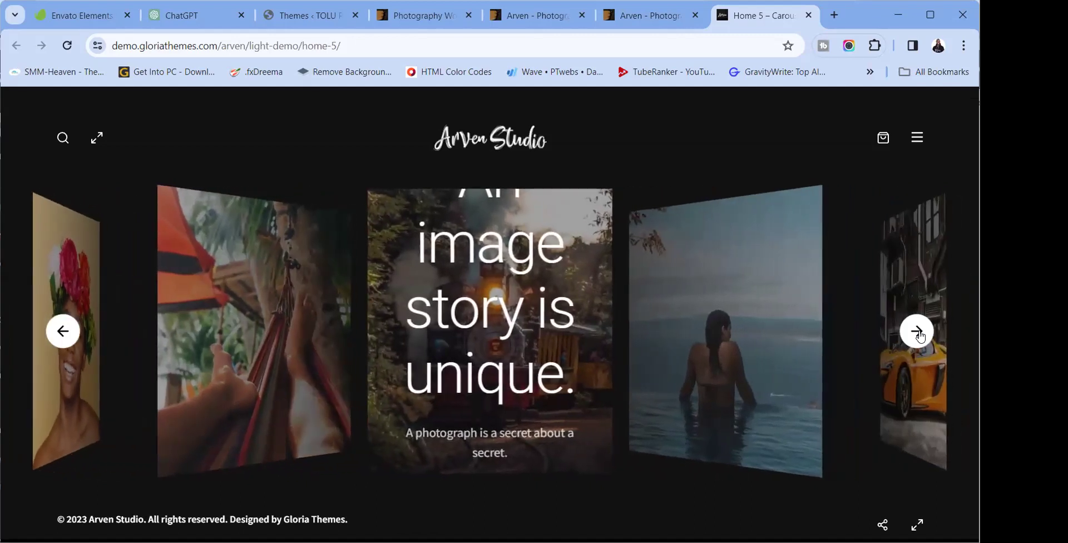
left_click(918, 332)
left_click(918, 333)
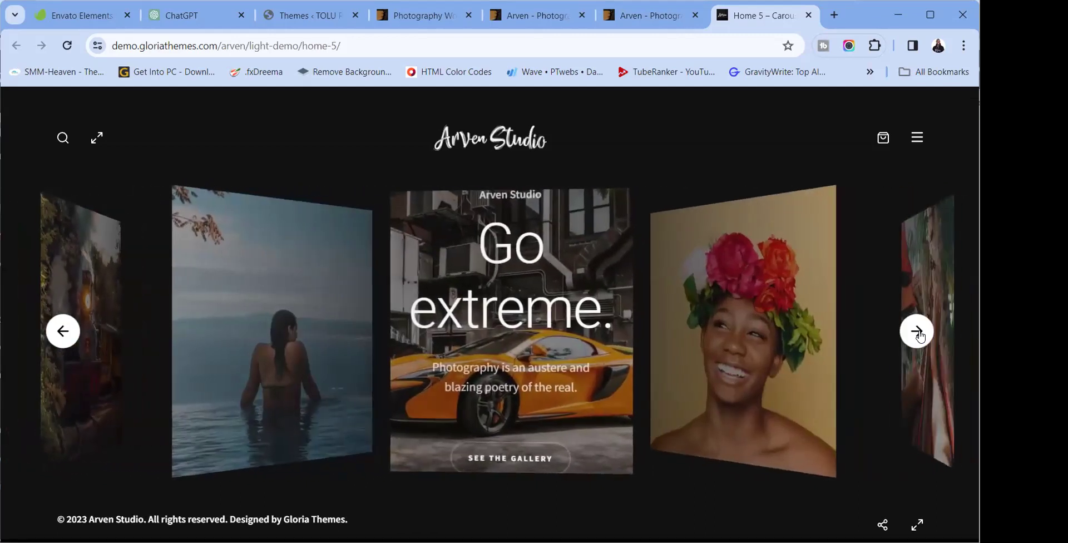
left_click(918, 332)
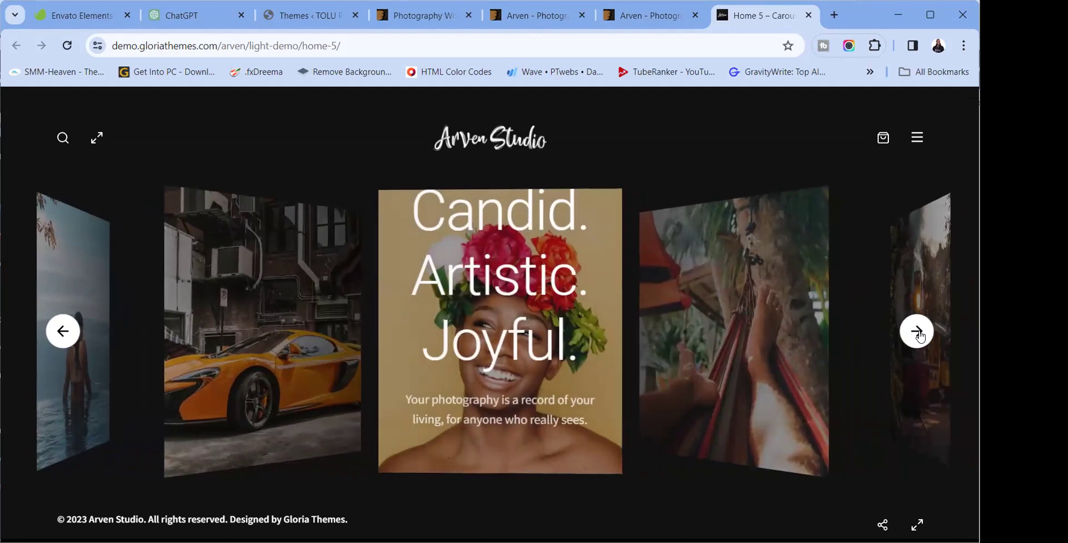
left_click(918, 333)
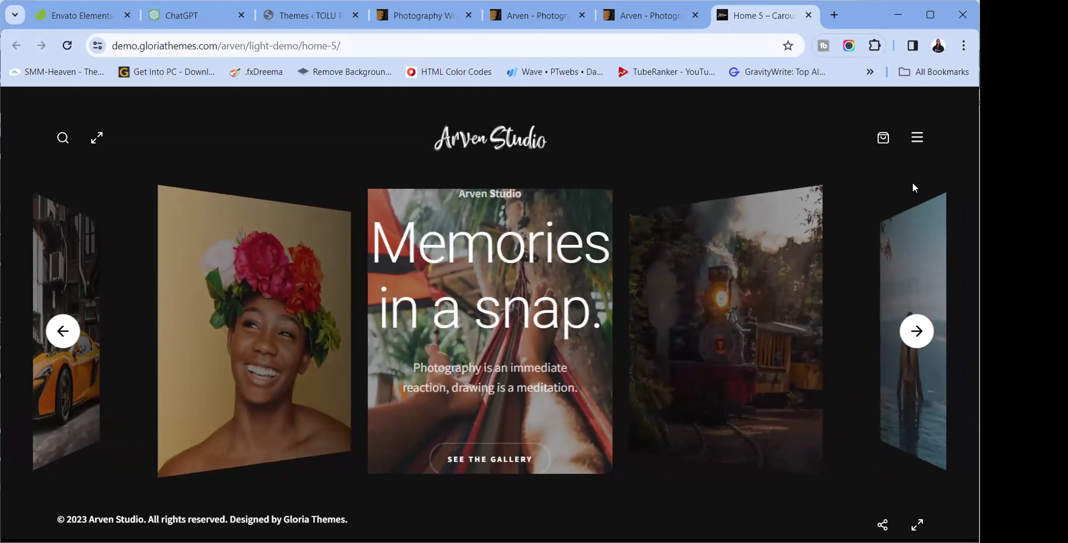
Open the demo site's Galleries page and examine its photo grid down to the footer
left_click(918, 141)
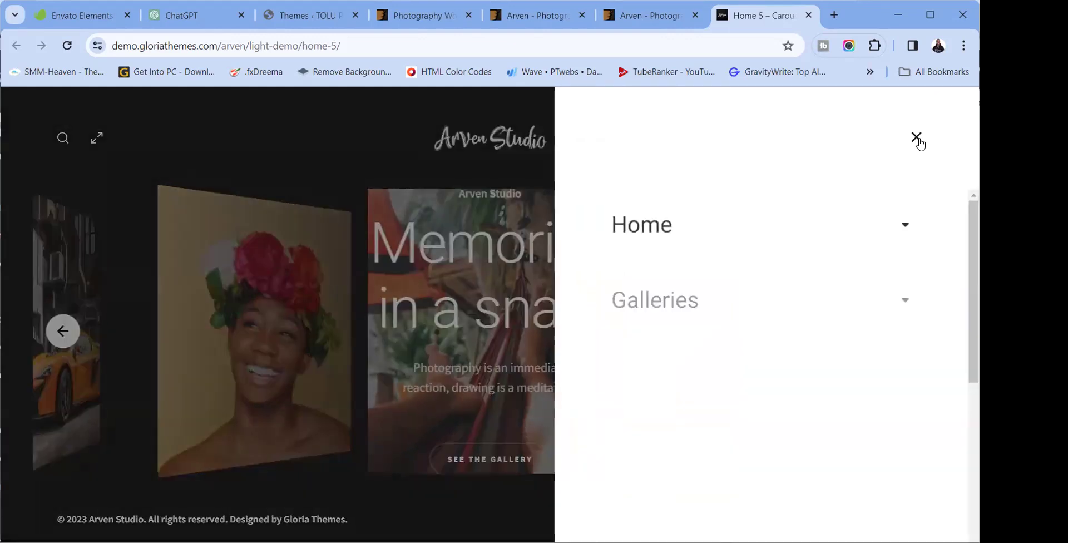
left_click(676, 289)
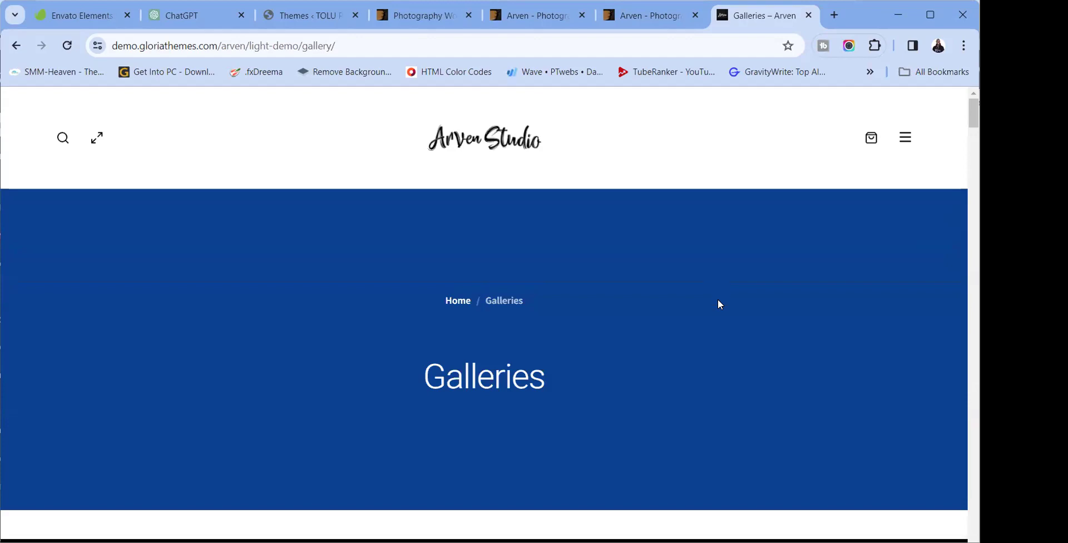
scroll(717, 300, "down", 6)
scroll(718, 305, "down", 5)
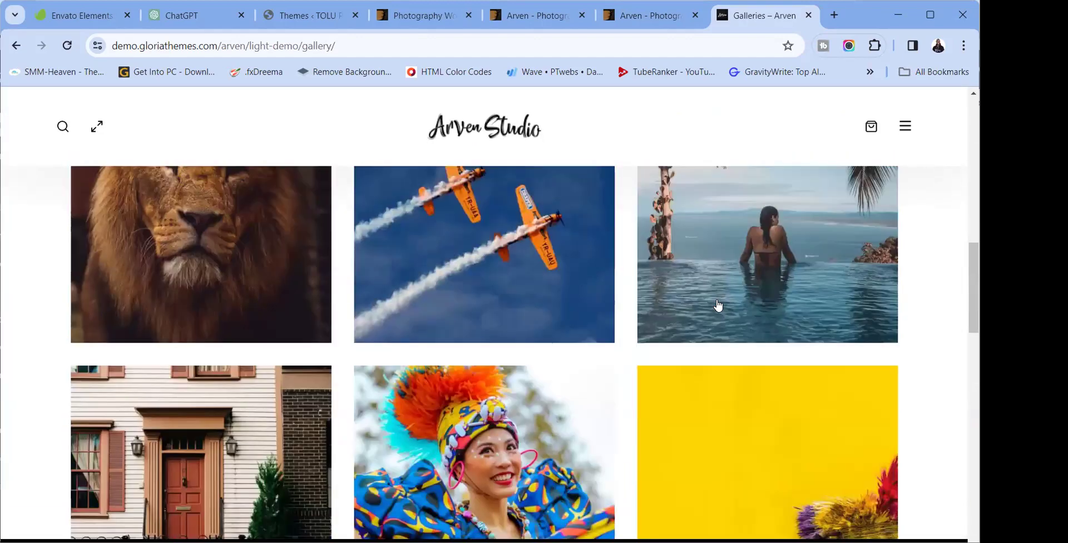
scroll(718, 305, "down", 15)
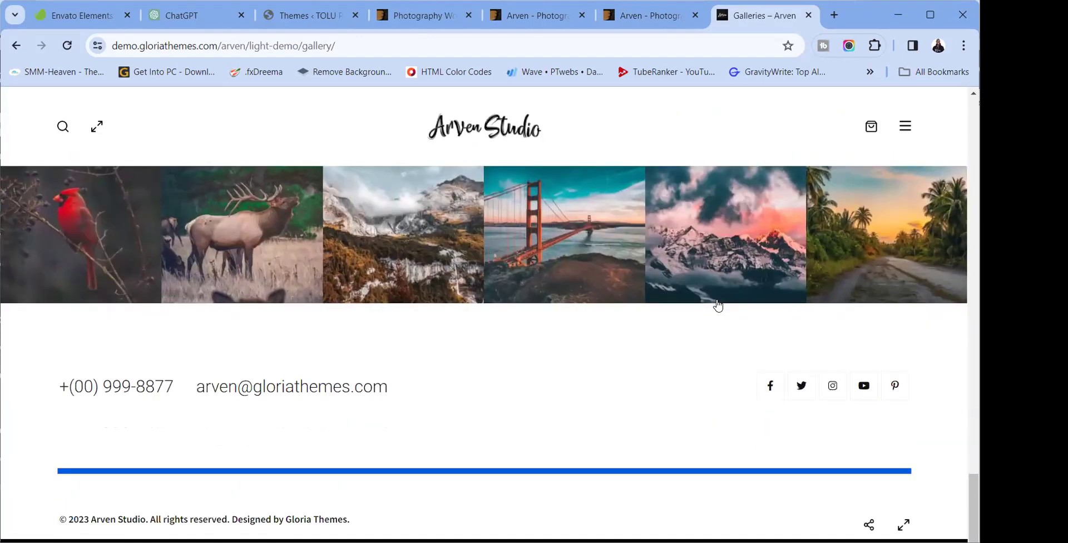
Open the About page of the Arven light demo and look through it down to the footer
left_click(904, 122)
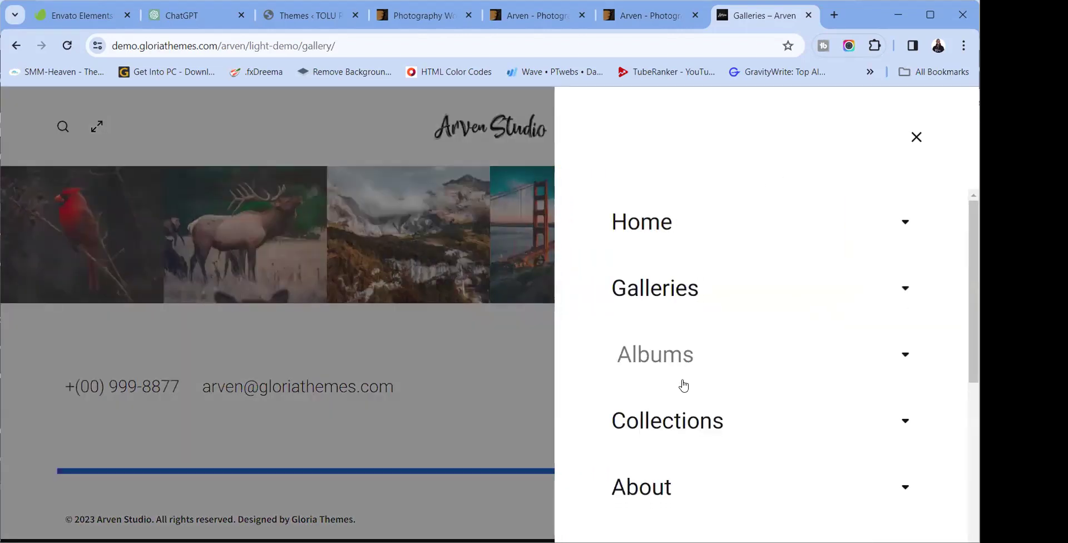
left_click(665, 483)
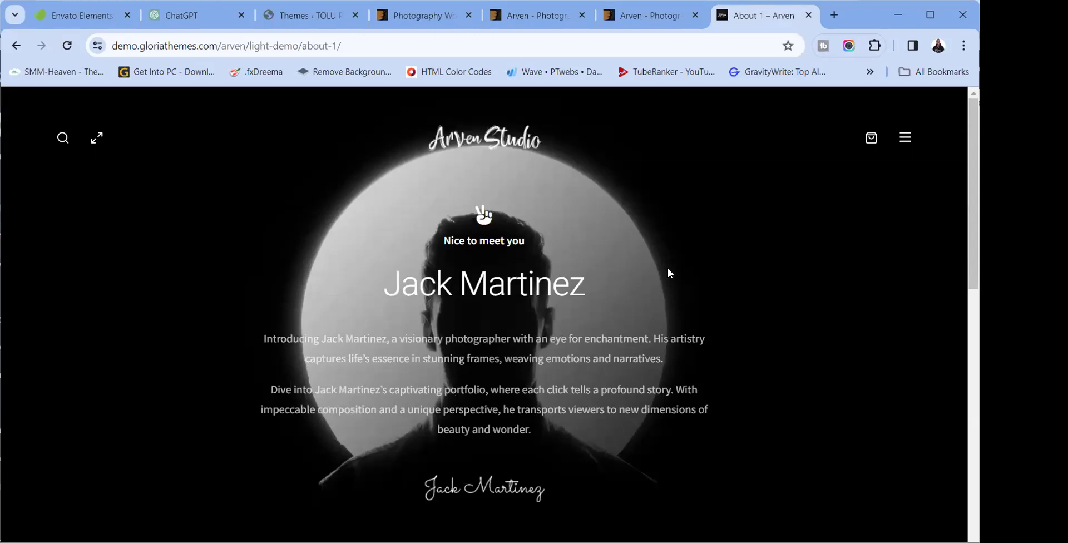
scroll(683, 275, "down", 15)
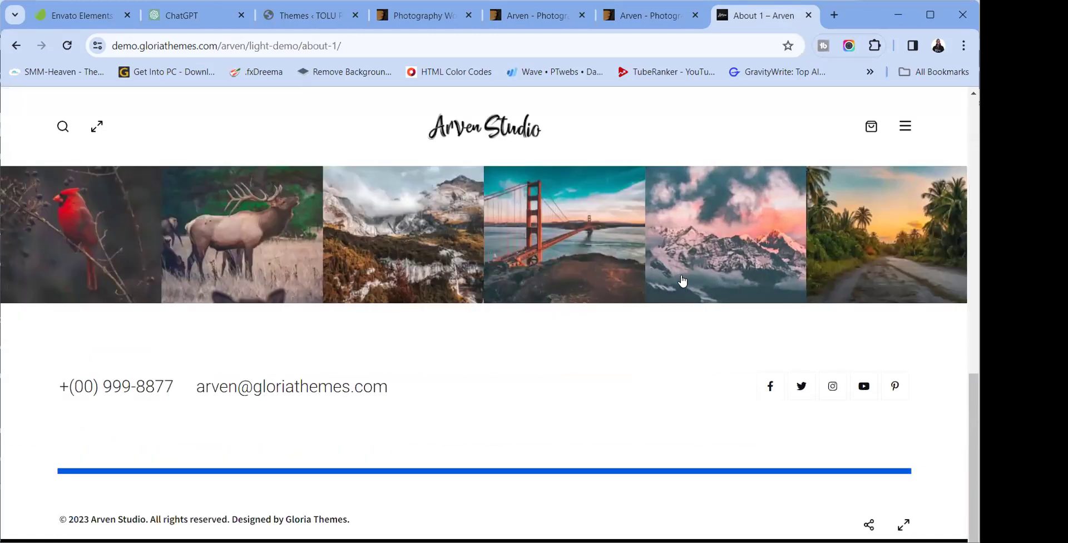
scroll(682, 281, "up", 15)
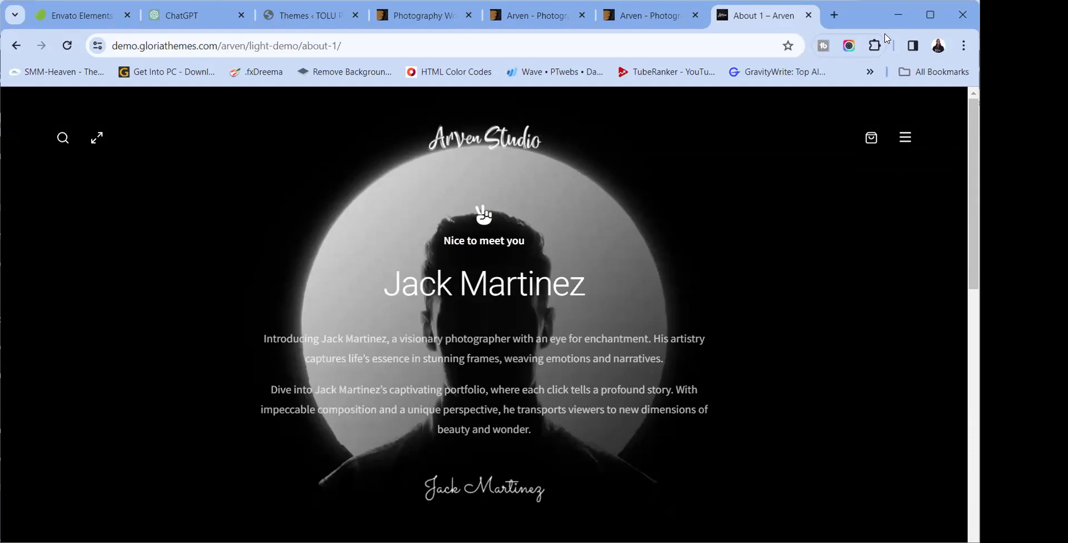
Close the Arven demo and live preview, and review the licence, price and author details on the theme's item page
key("ctrl+w")
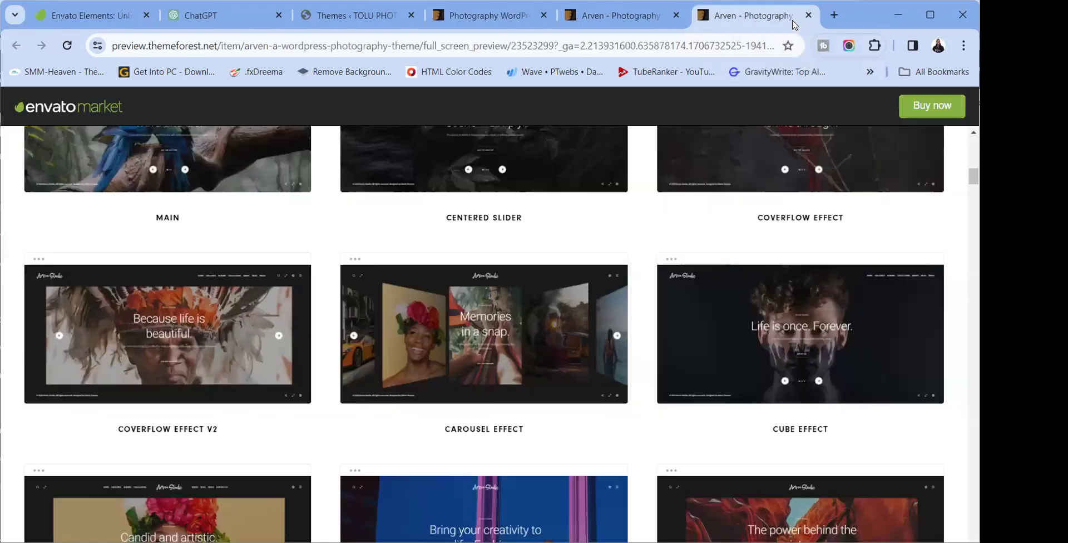
left_click(809, 15)
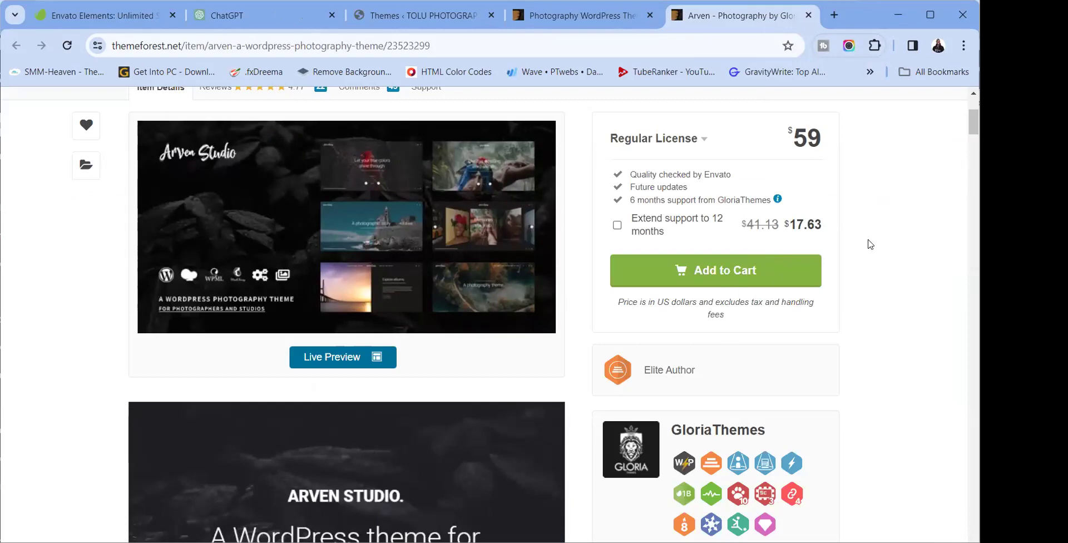
scroll(779, 305, "down", 7)
scroll(779, 305, "up", 7)
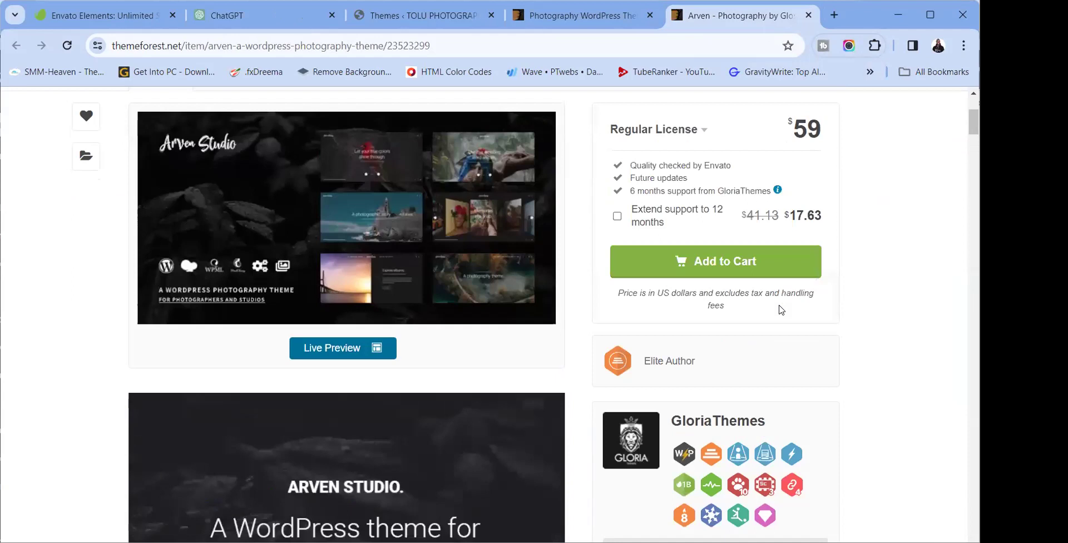
scroll(779, 305, "up", 4)
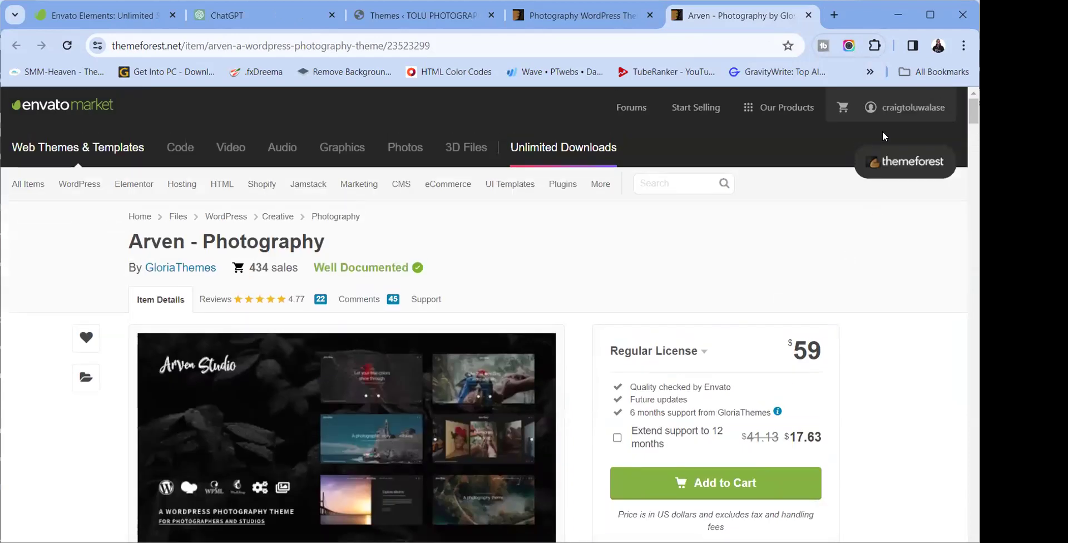
Open the ThemeForest account's Downloads page and look over the purchased items
mouse_move(887, 102)
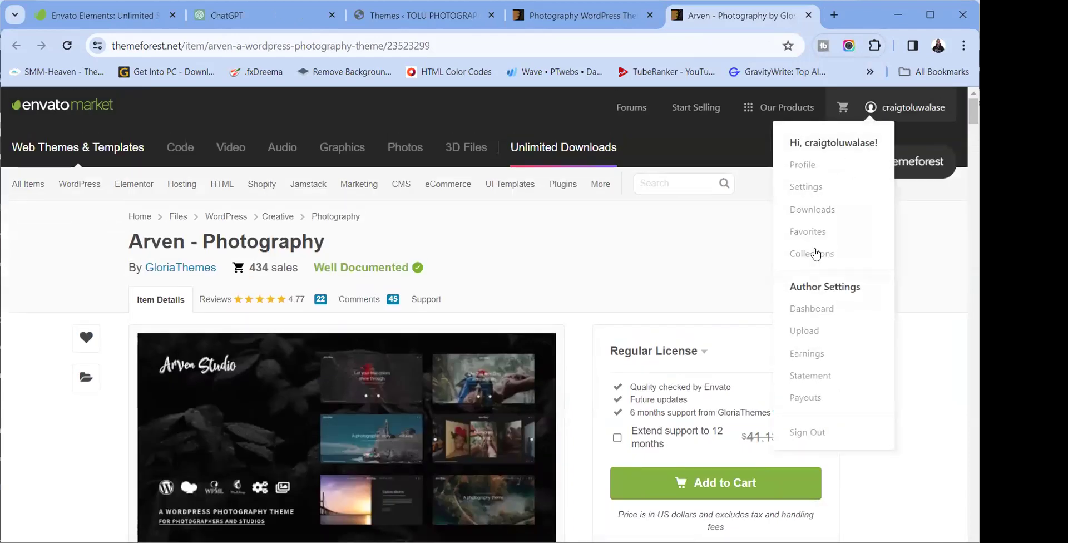
left_click(812, 210)
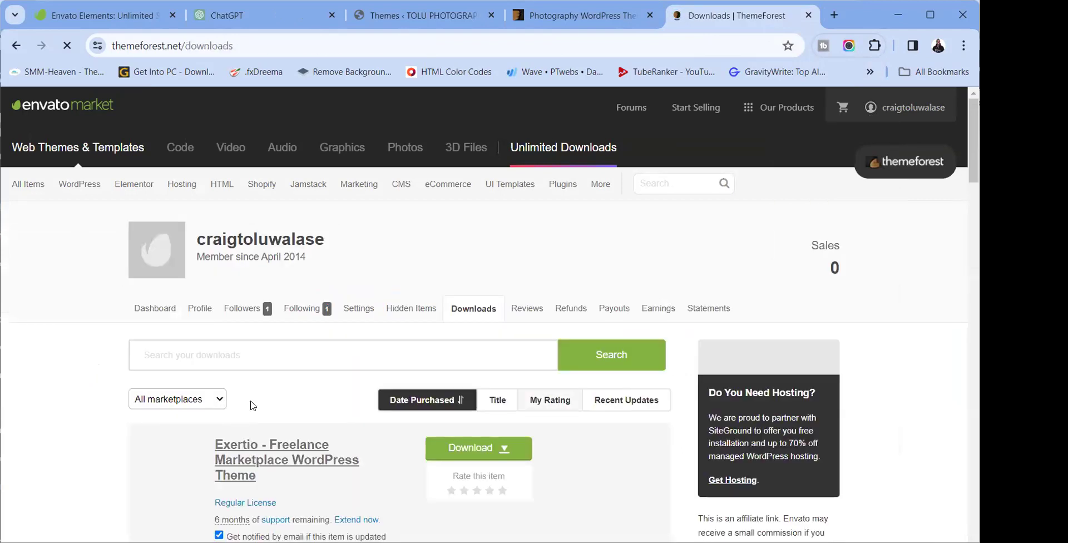
scroll(278, 460, "down", 2)
scroll(278, 460, "up", 2)
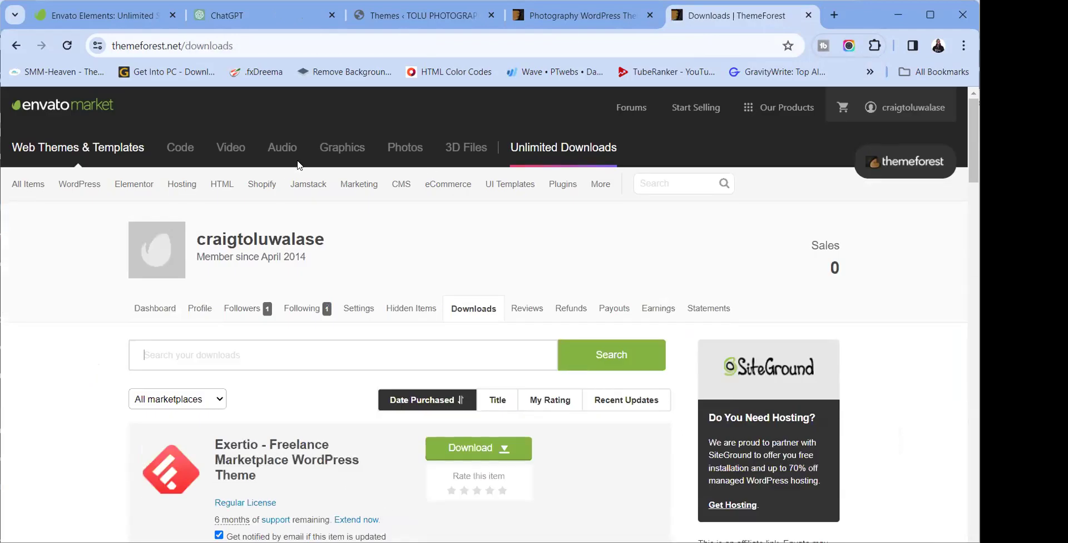
Return to the Arven item page, look over its details, and close it
left_click(16, 45)
scroll(623, 436, "down", 20)
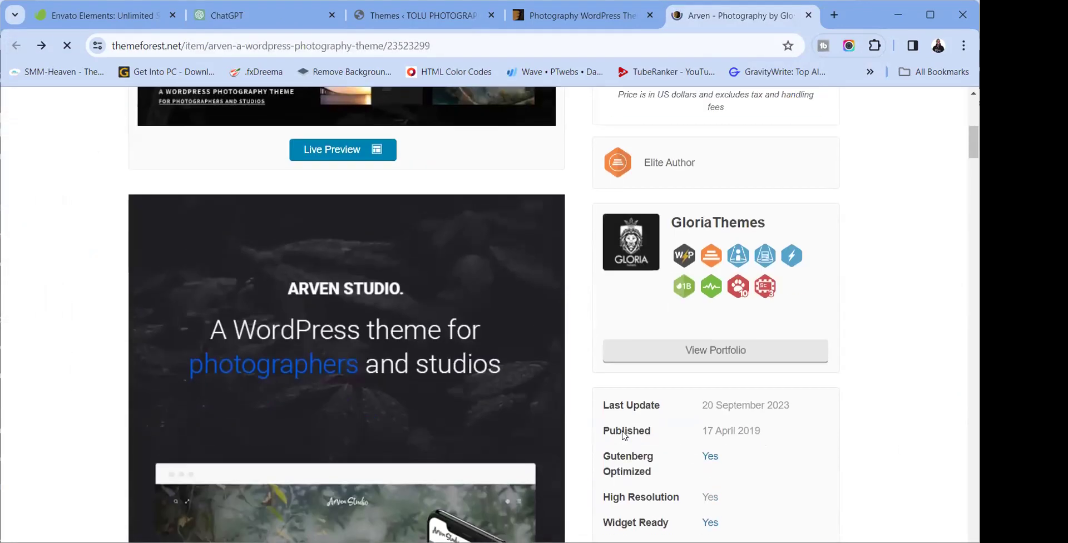
scroll(624, 436, "up", 6)
scroll(624, 436, "up", 10)
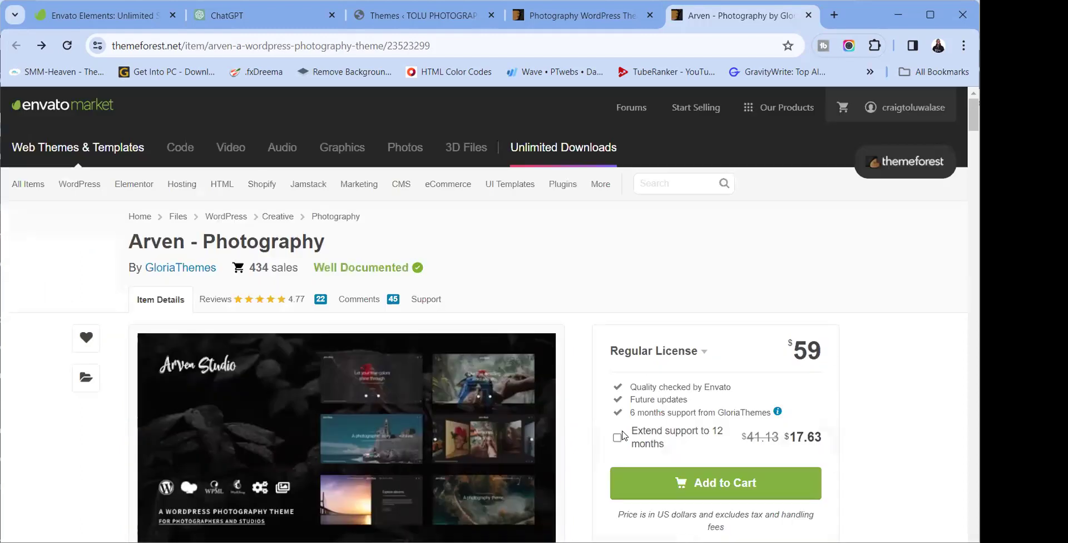
left_click(809, 16)
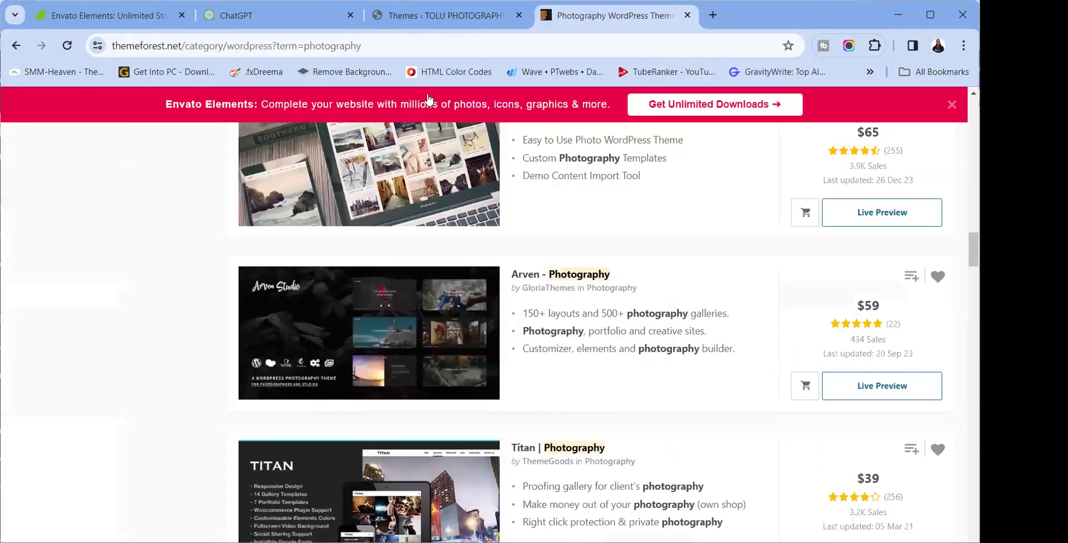
Switch to Envato Elements and explore its item categories, including the WordPress and Web Templates groups
left_click(74, 10)
left_click(246, 203)
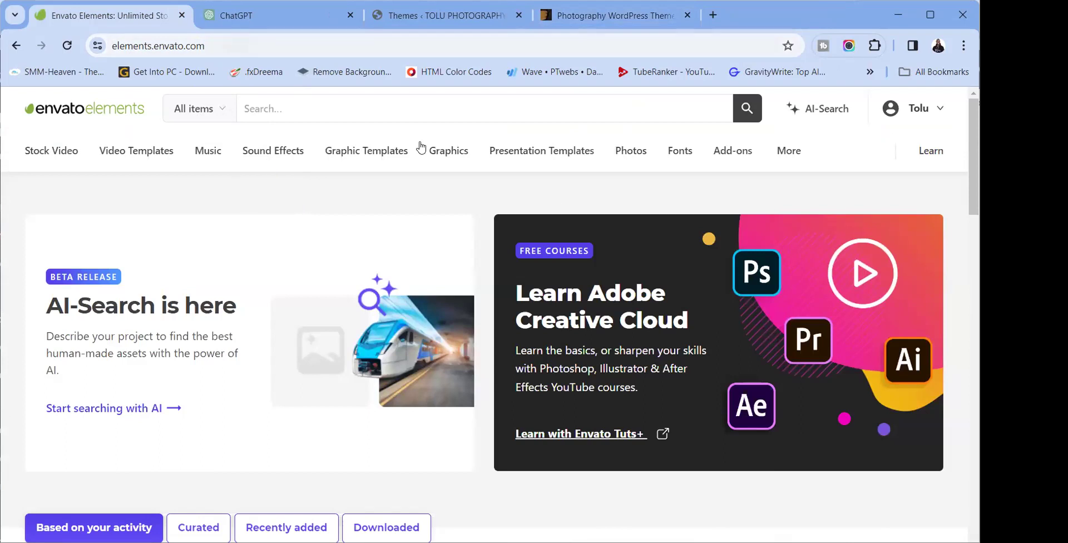
left_click(890, 126)
mouse_move(40, 163)
left_click(221, 111)
mouse_move(215, 149)
mouse_move(267, 155)
mouse_move(789, 153)
mouse_move(590, 255)
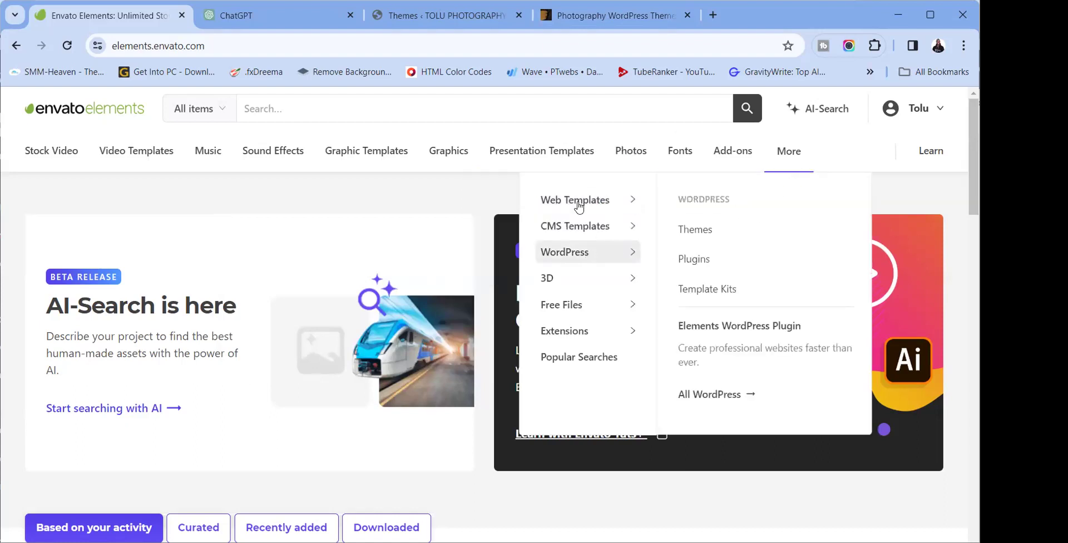
mouse_move(576, 202)
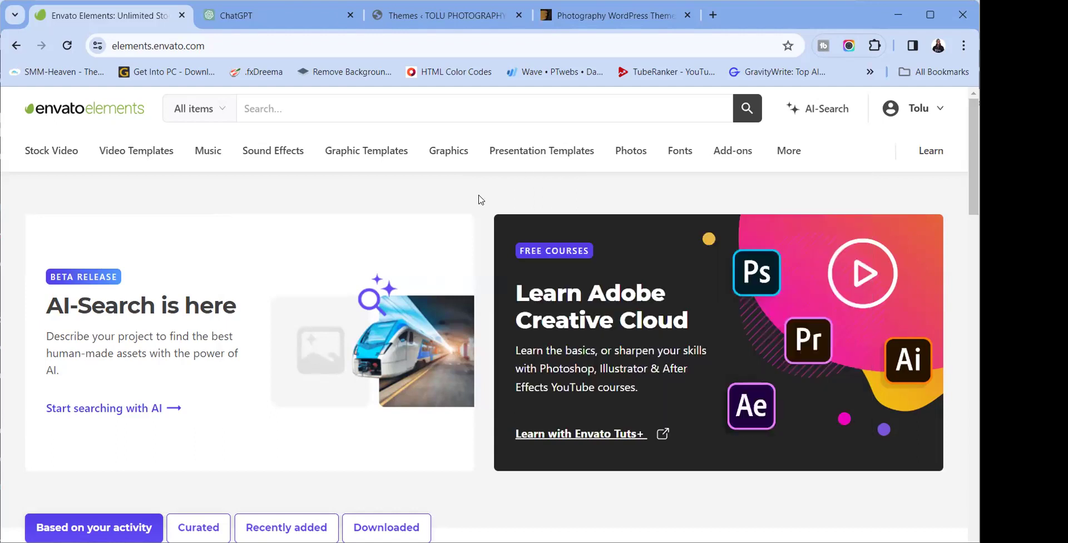
mouse_move(941, 111)
Compare the ThemeForest photography theme listings and their individual prices with the Envato Elements home page
left_click(590, 16)
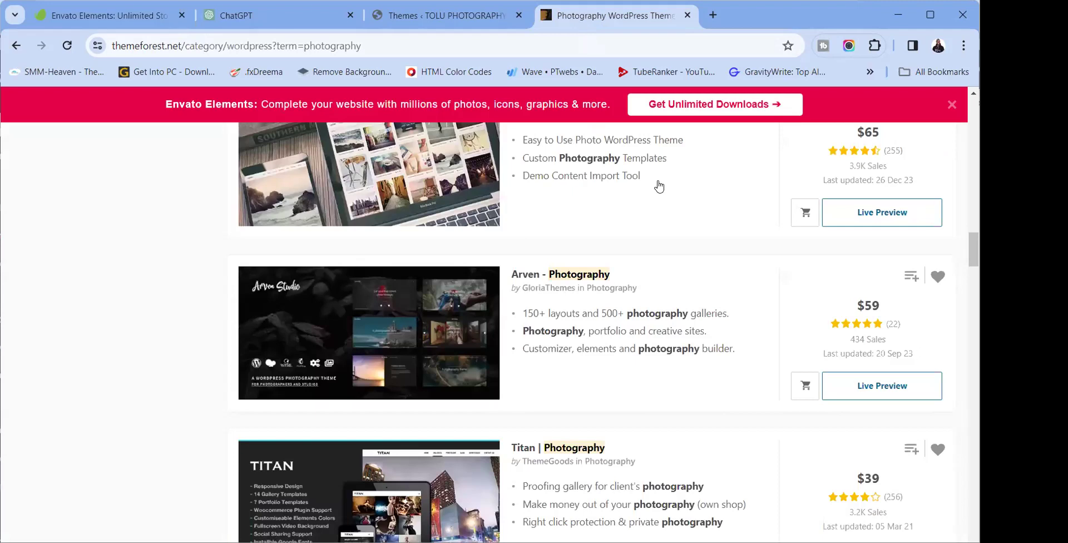
left_click(104, 15)
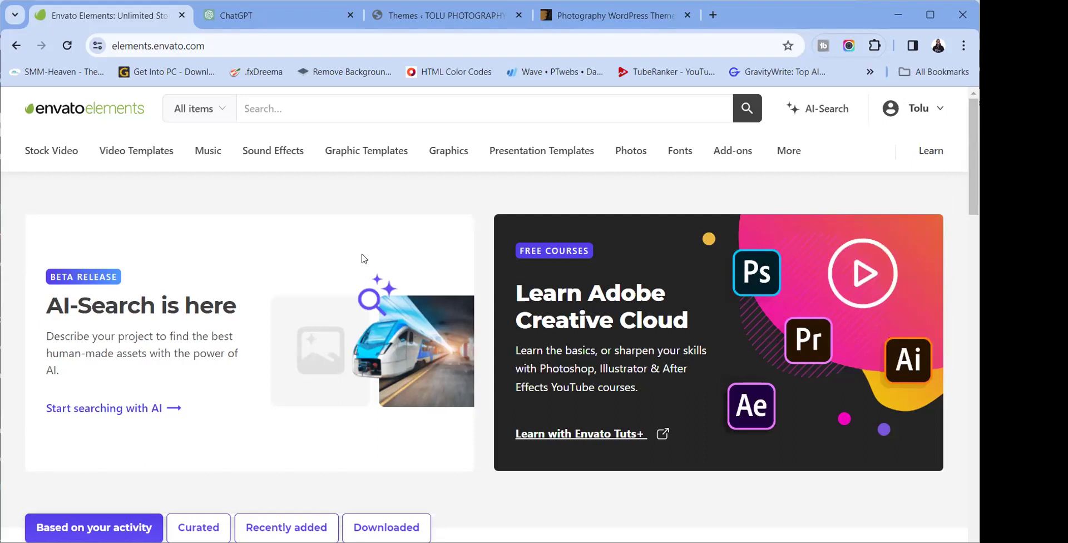
left_click(593, 21)
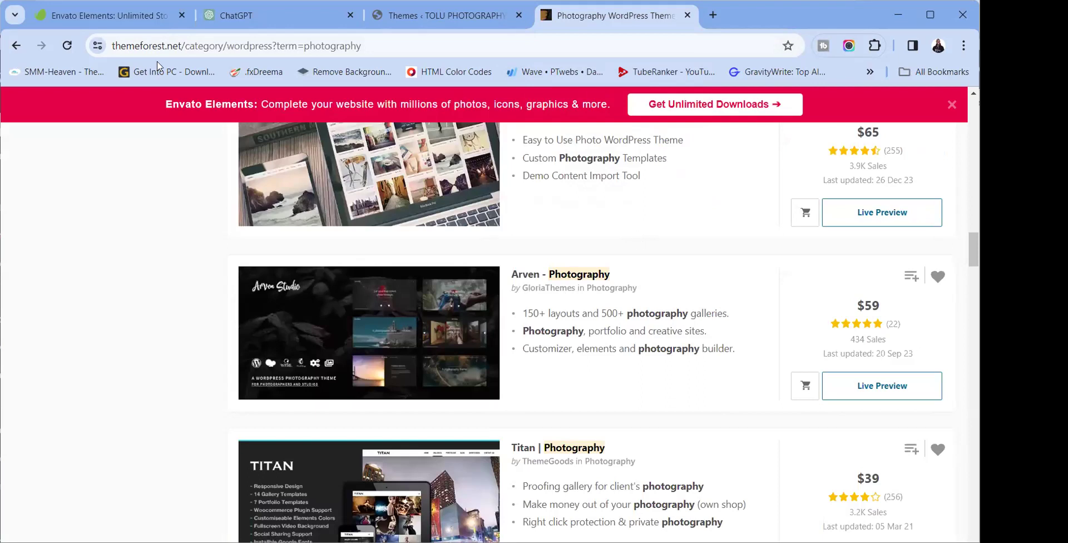
left_click(132, 23)
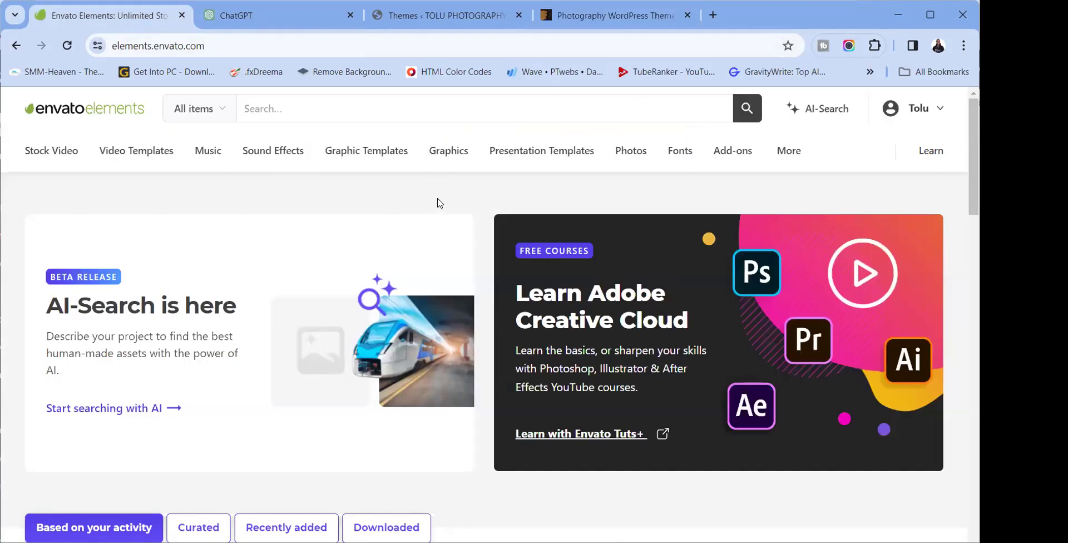
left_click(587, 20)
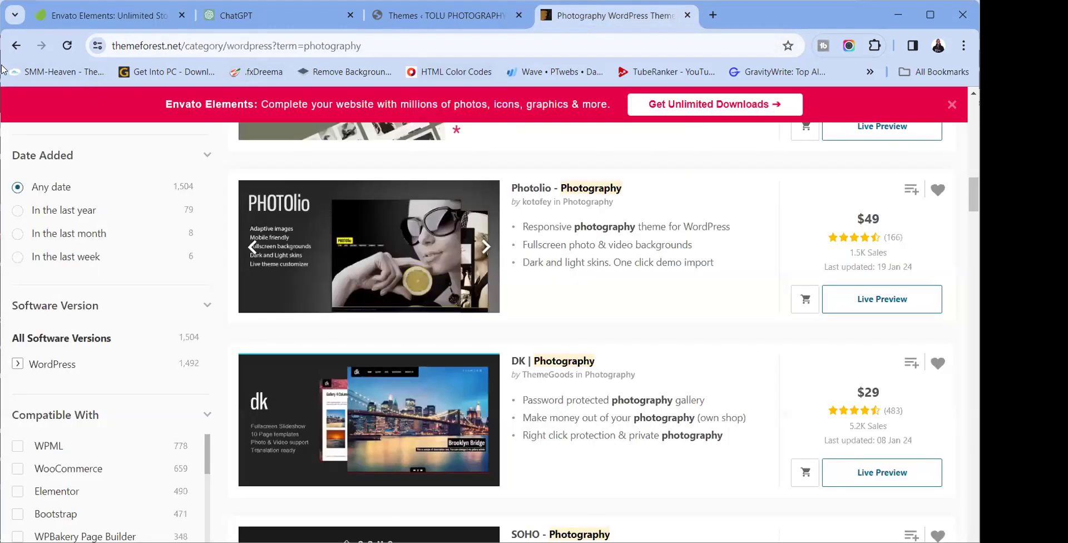
left_click(96, 17)
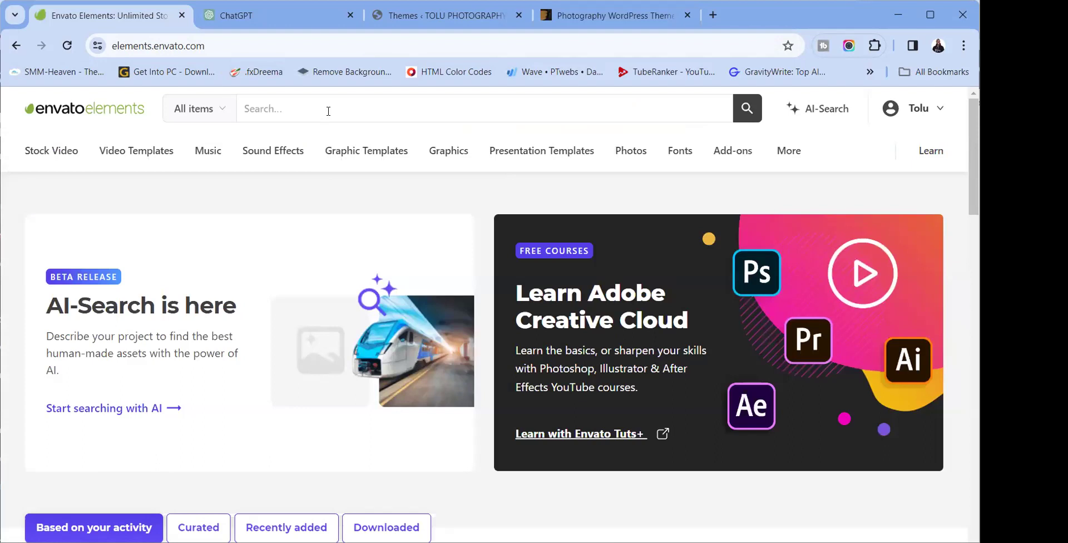
Close the ThemeForest results and search Envato Elements for photography in WordPress, limited to themes compatible with Elementor
left_click(615, 28)
left_click(687, 15)
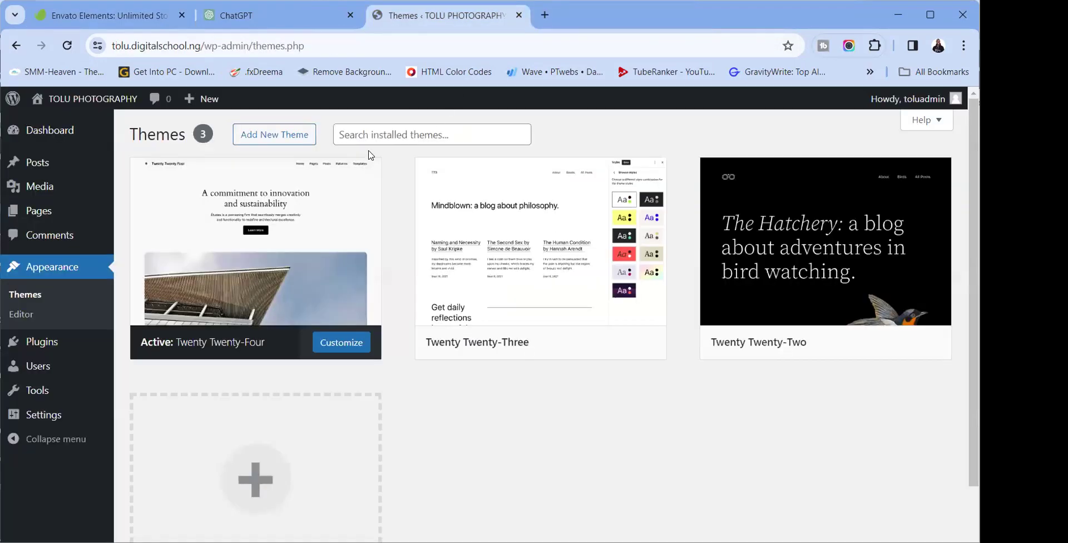
left_click(149, 25)
left_click(329, 109)
type("ph")
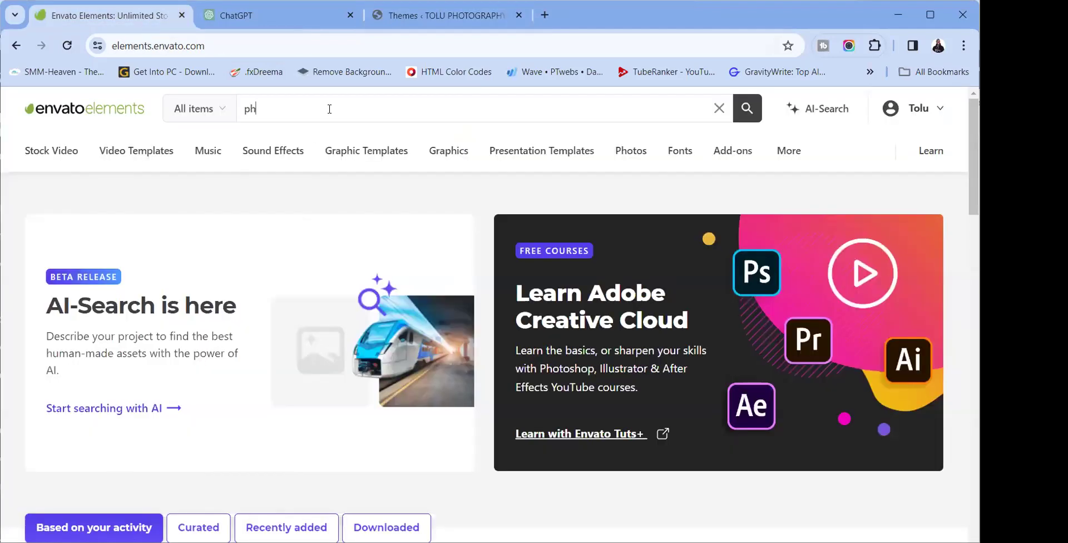
type("otography")
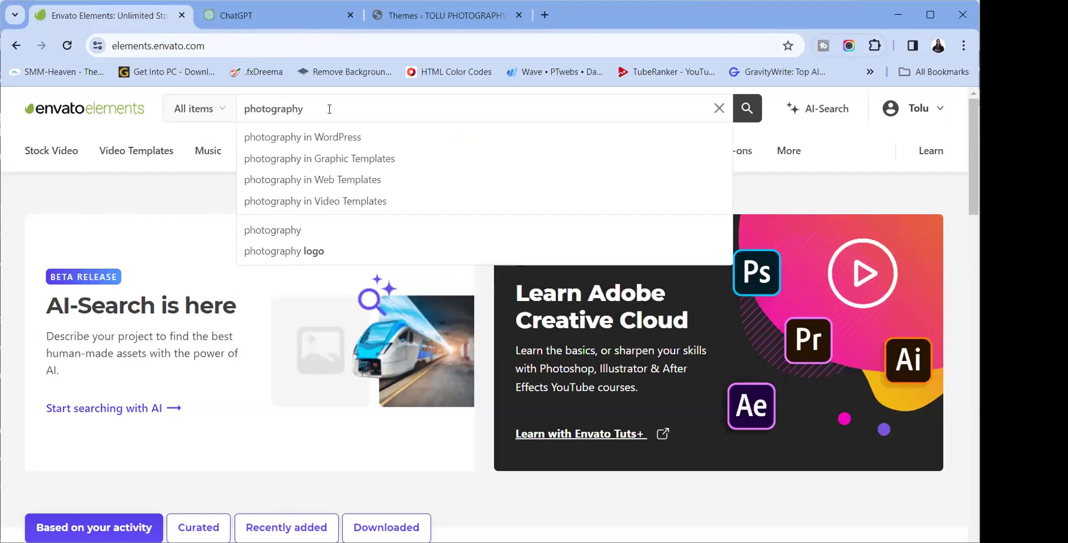
left_click(330, 138)
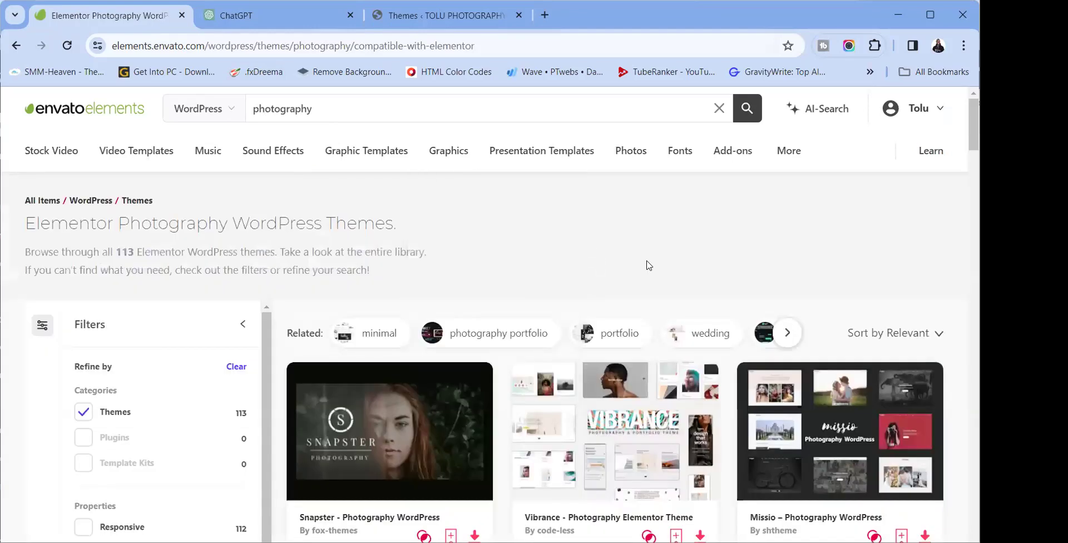
Examine the photography theme results and check the Compatible With filters for the Elementor option
scroll(649, 265, "down", 5)
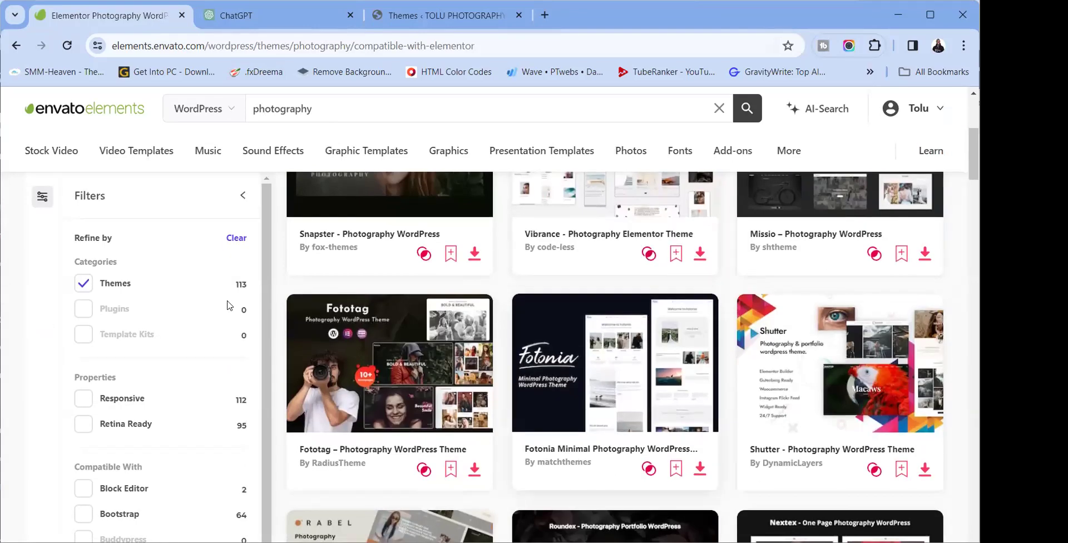
scroll(227, 305, "down", 2)
scroll(191, 329, "down", 5)
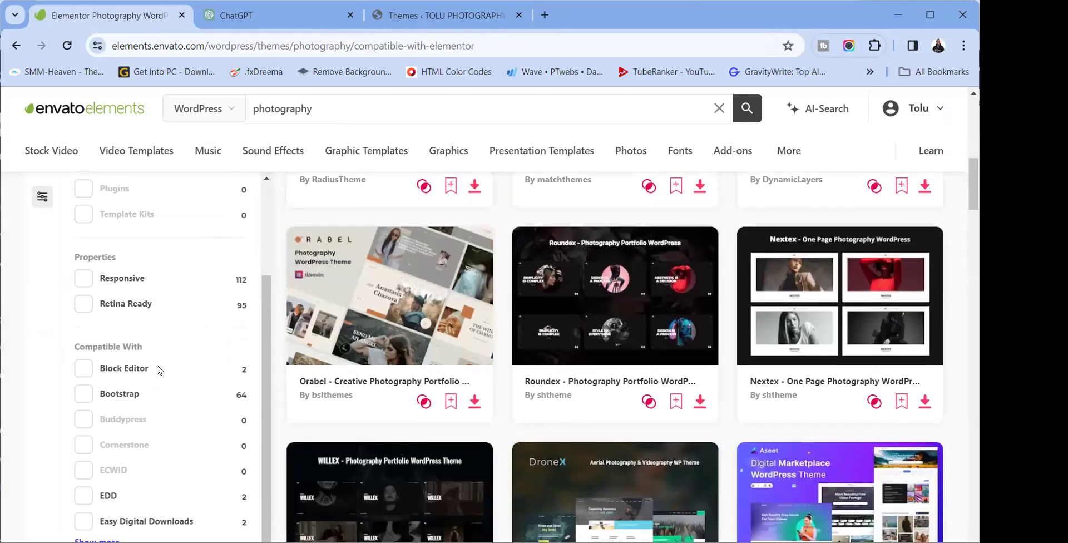
scroll(234, 415, "down", 4)
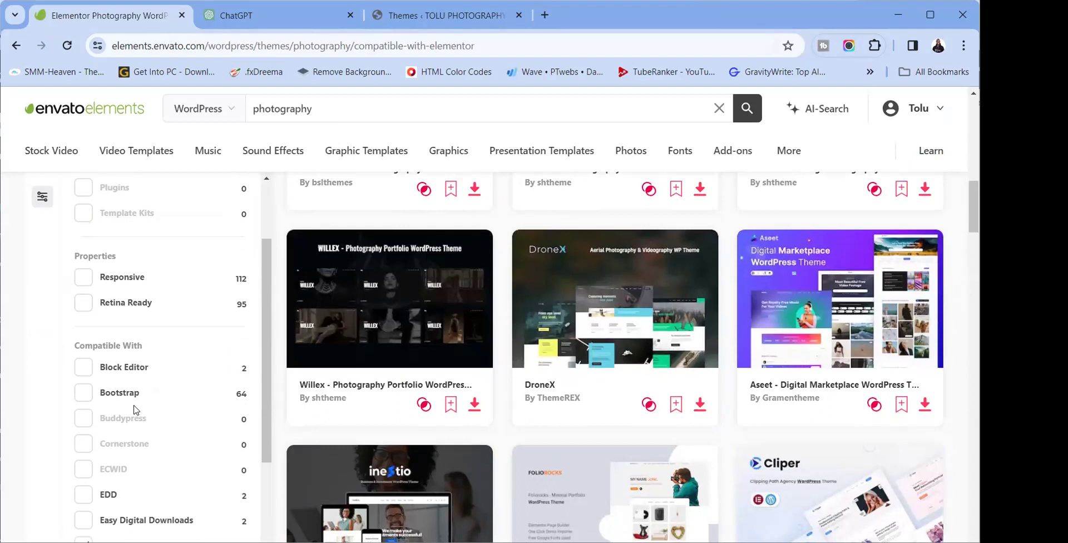
scroll(135, 409, "down", 4)
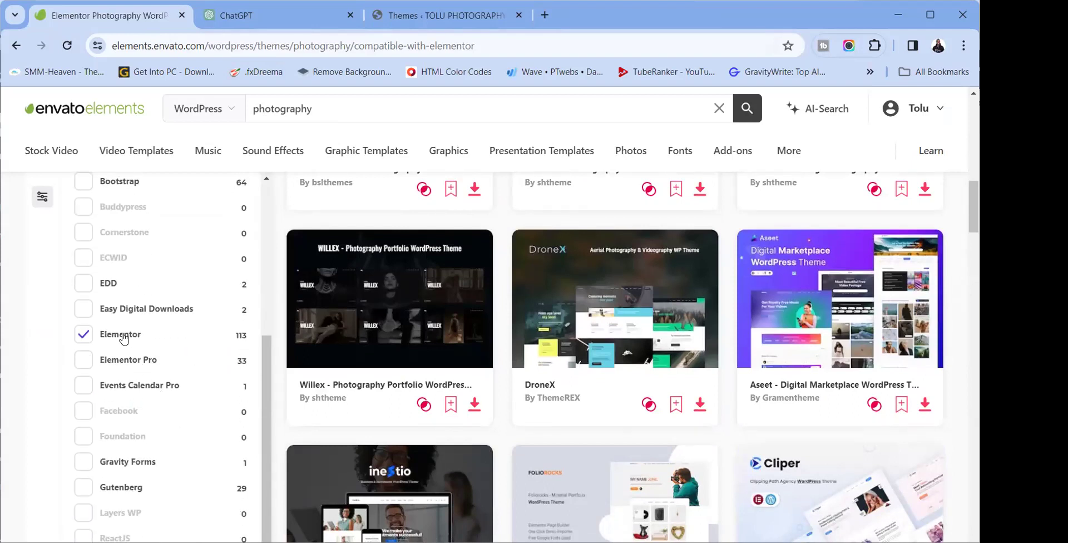
scroll(124, 338, "up", 6)
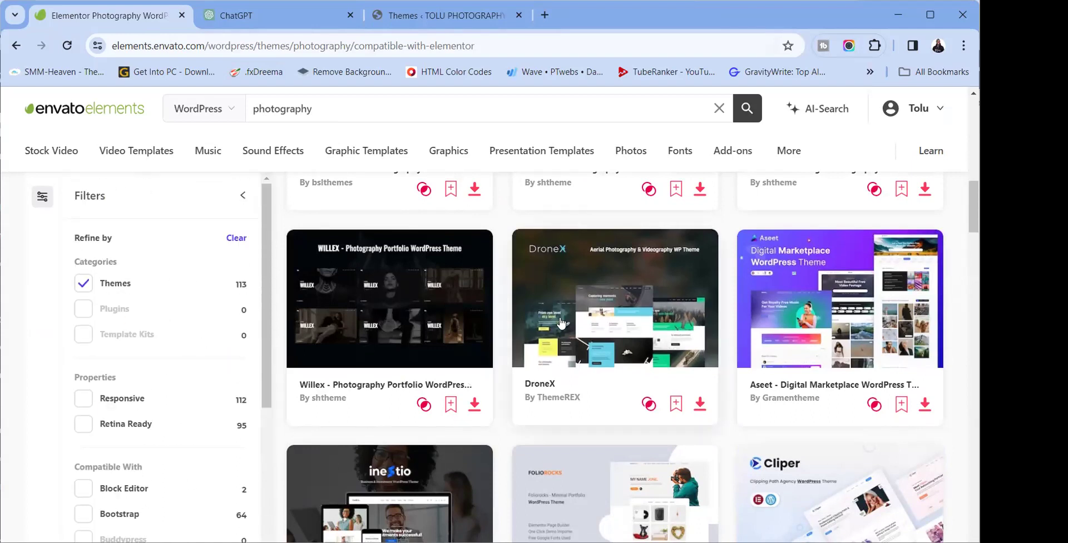
Go back over the grid of Elementor photography themes from the first results to compare their designs
scroll(561, 323, "up", 6)
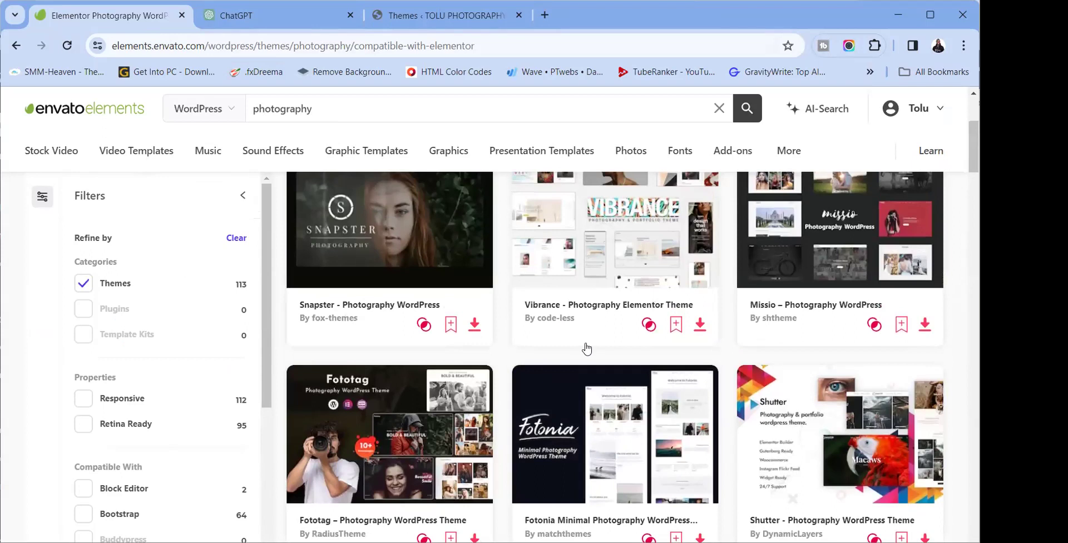
scroll(586, 349, "up", 3)
scroll(587, 349, "down", 2)
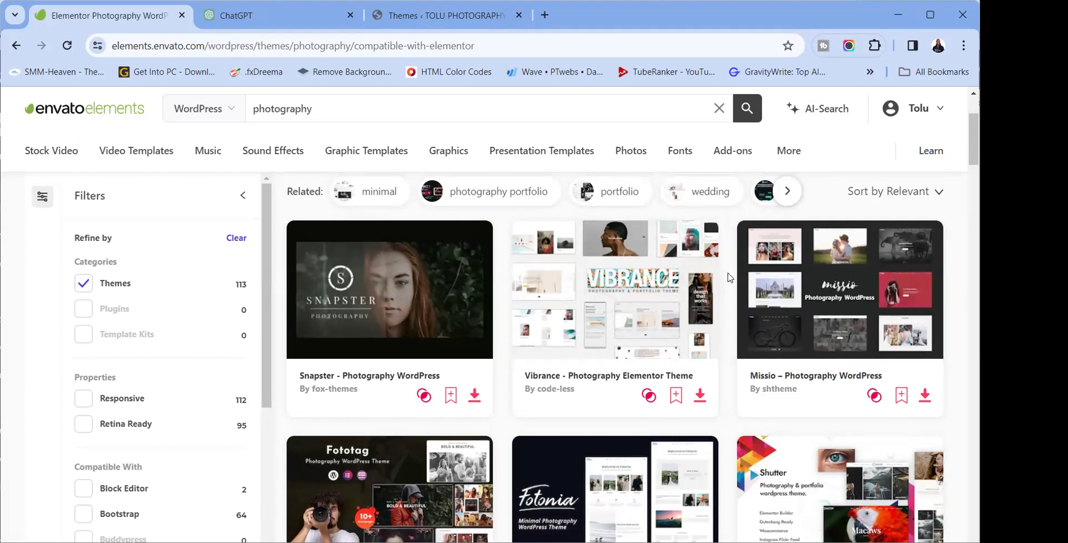
scroll(730, 277, "down", 5)
scroll(730, 277, "down", 3)
scroll(730, 277, "down", 4)
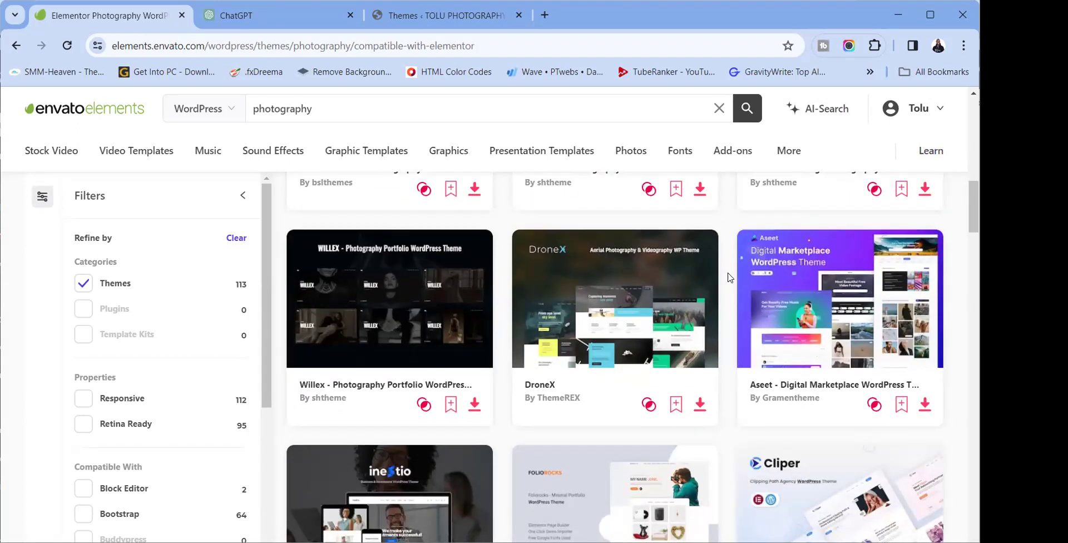
Switch to the related search for photography portfolio and look through its WordPress listings
scroll(730, 277, "up", 14)
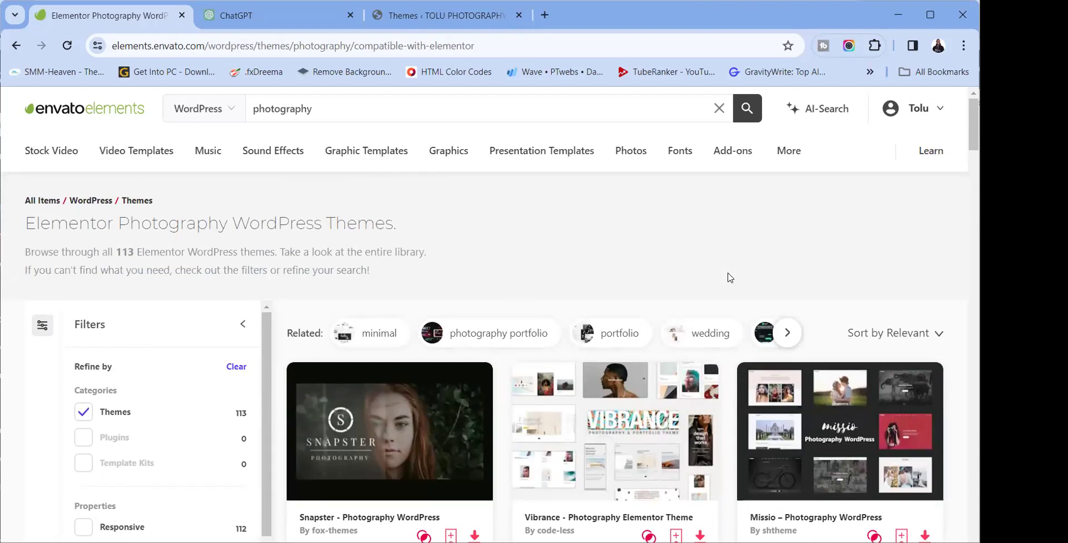
left_click(506, 334)
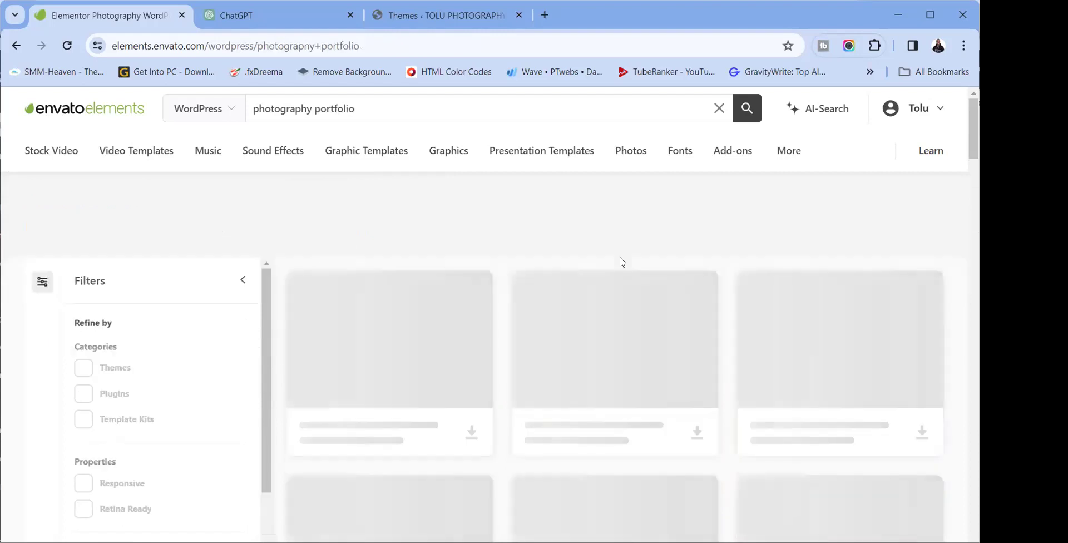
scroll(621, 262, "down", 6)
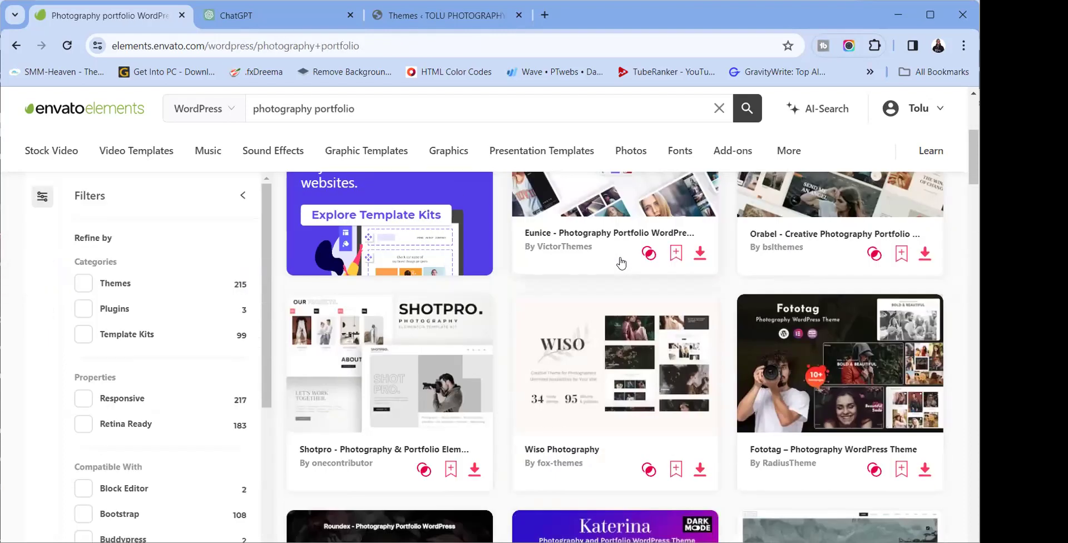
scroll(622, 261, "down", 1)
scroll(622, 262, "up", 6)
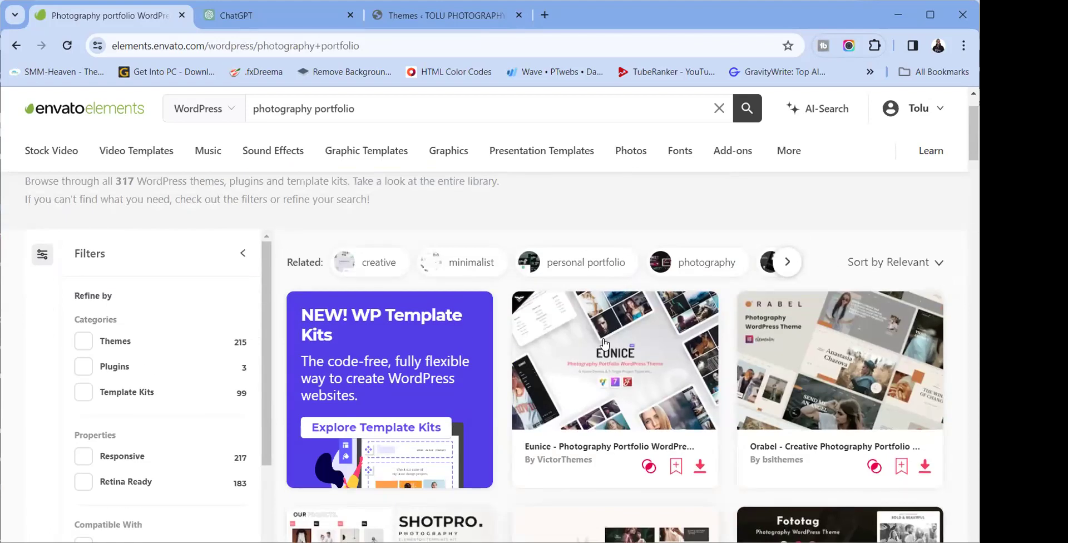
scroll(171, 369, "down", 5)
scroll(119, 338, "up", 5)
Filter the photography portfolio results to themes compatible with Elementor
left_click(85, 344)
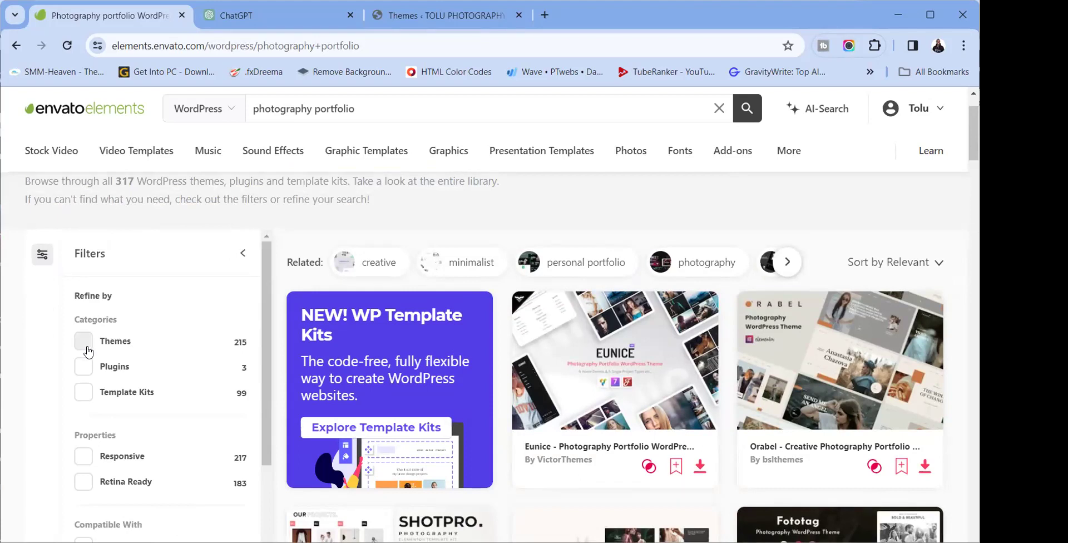
scroll(166, 406, "down", 8)
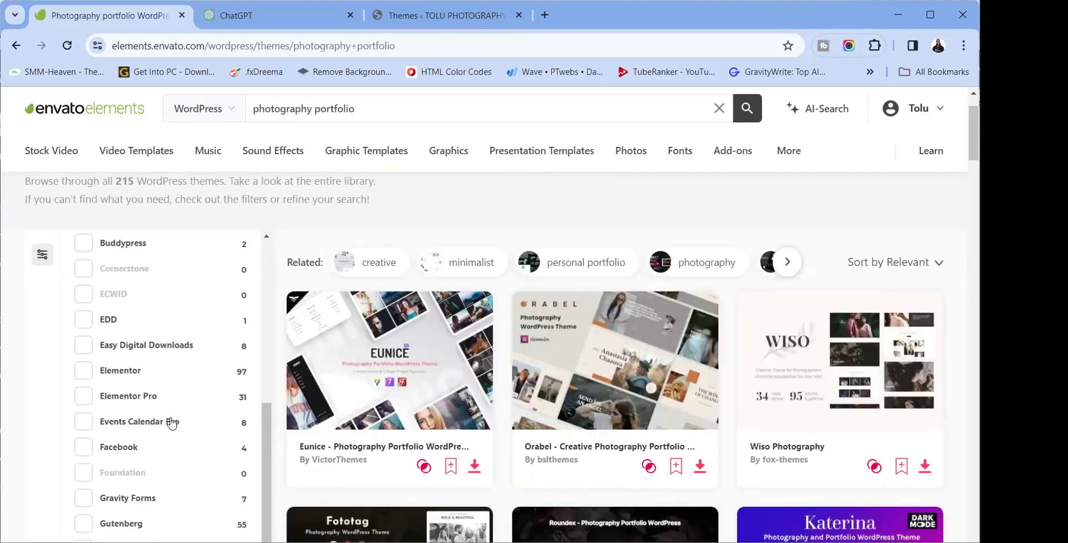
scroll(133, 356, "up", 3)
left_click(84, 340)
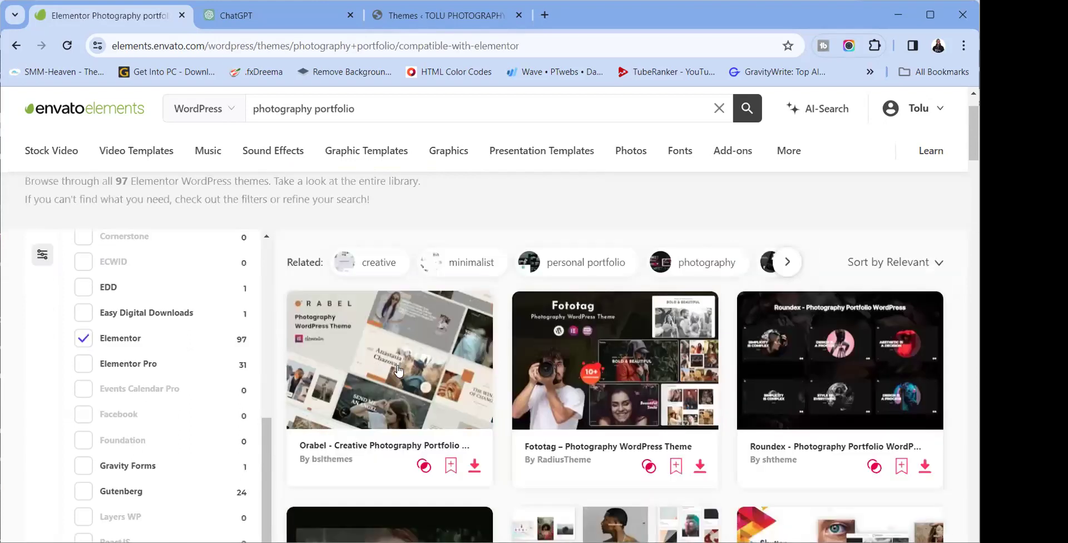
Open the Fototag and Roundex photography themes from the filtered results in separate new tabs
scroll(551, 445, "down", 1)
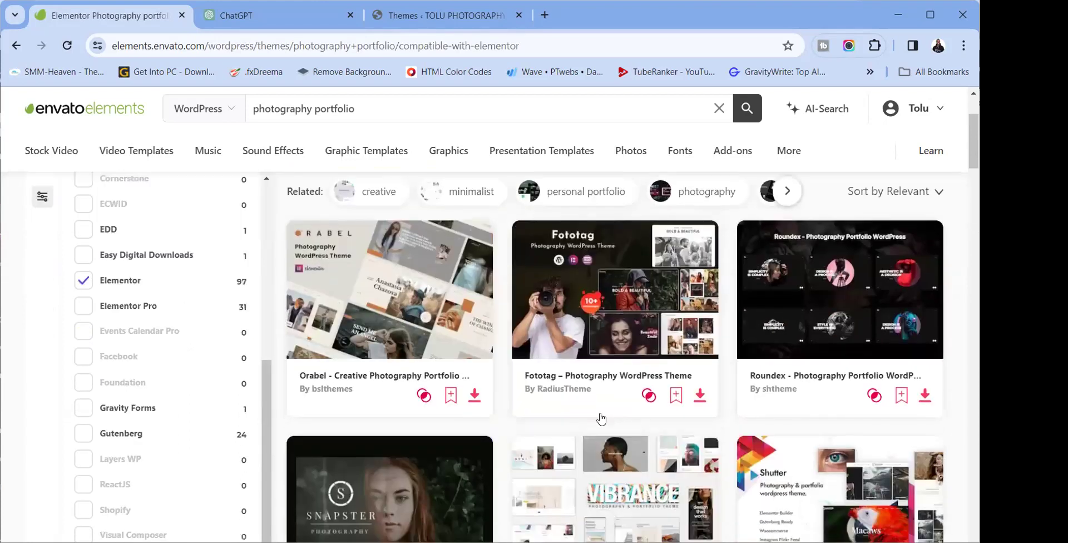
right_click(594, 375)
key("Escape")
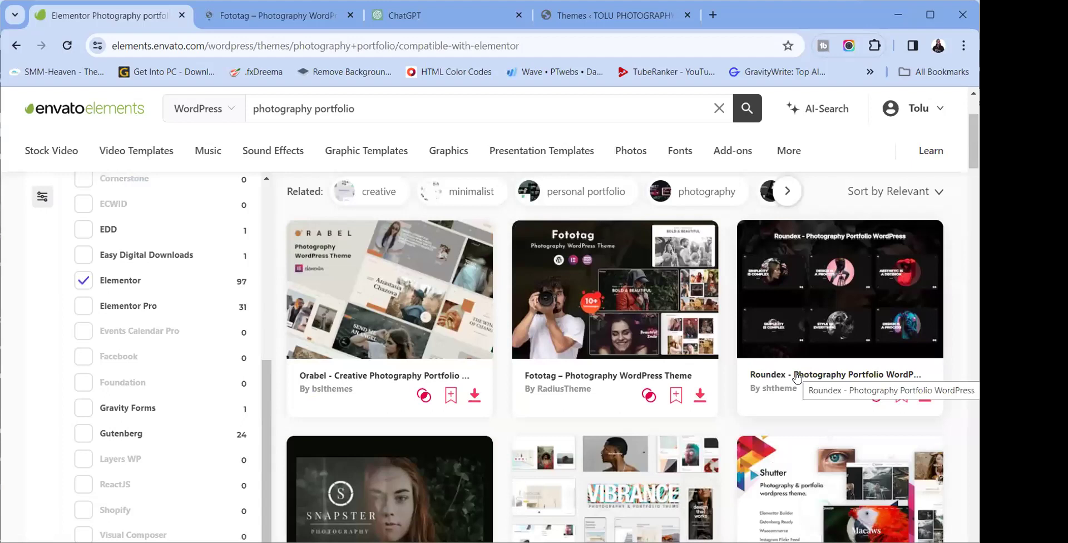
right_click(797, 376)
left_click(681, 159)
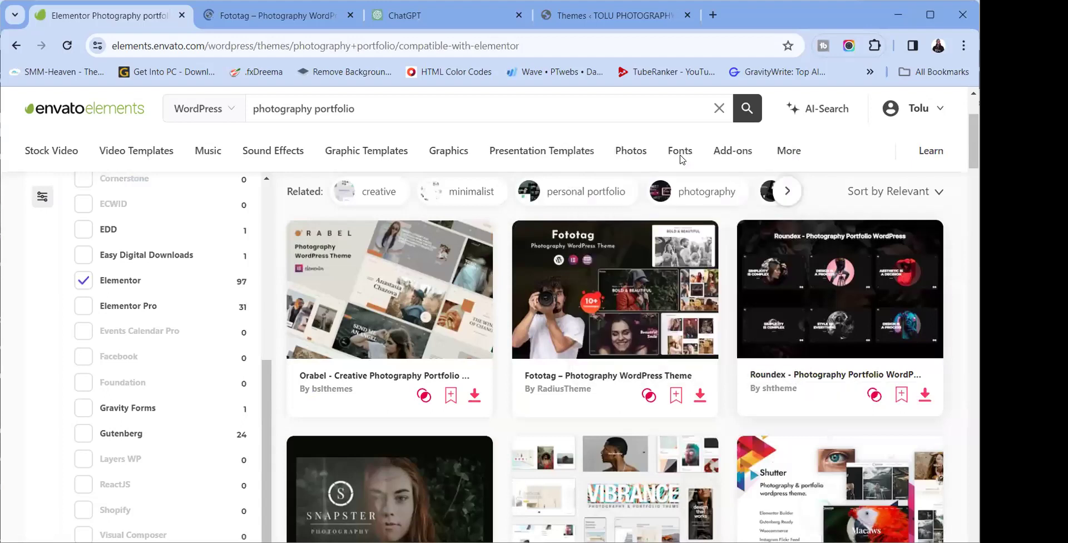
Look over more of the filtered themes and open the Orabel theme in a new tab
scroll(661, 360, "down", 3)
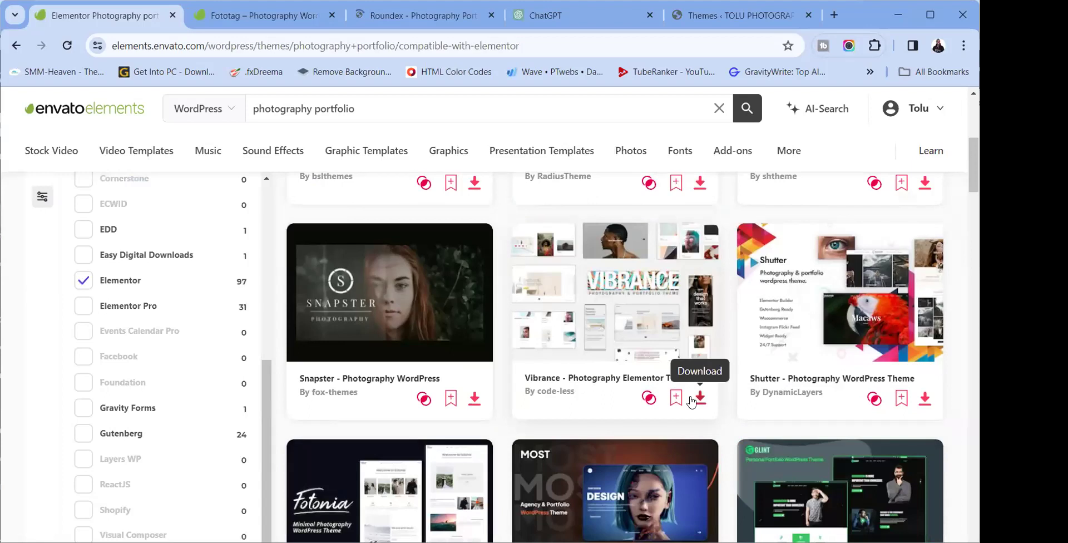
scroll(693, 401, "down", 2)
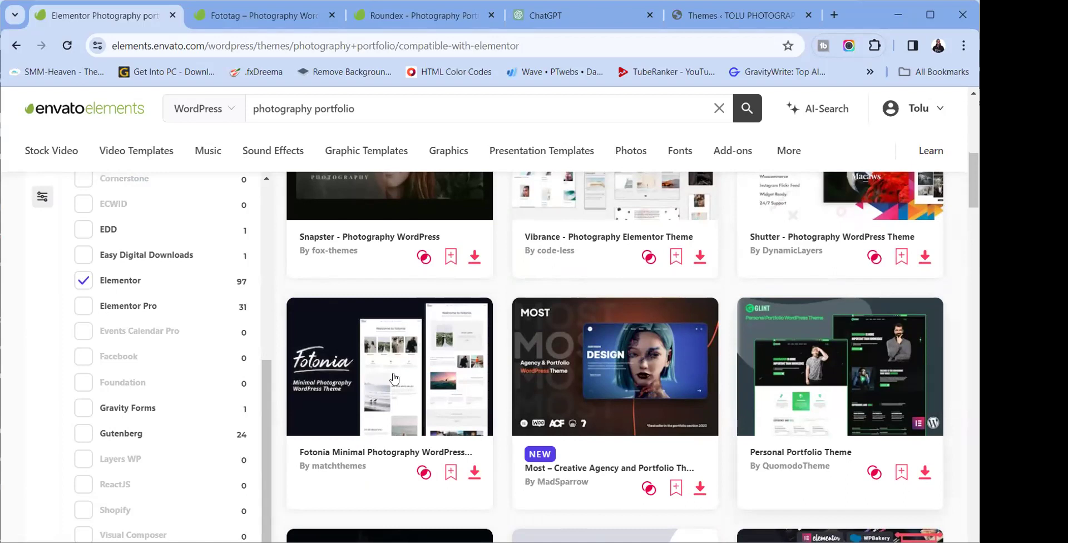
scroll(372, 367, "up", 6)
right_click(376, 145)
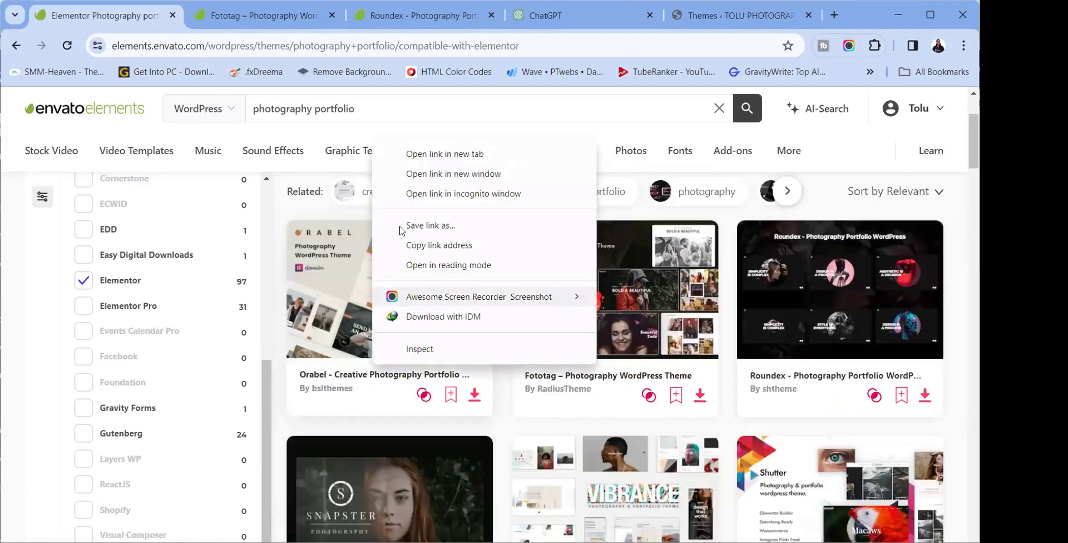
left_click(410, 156)
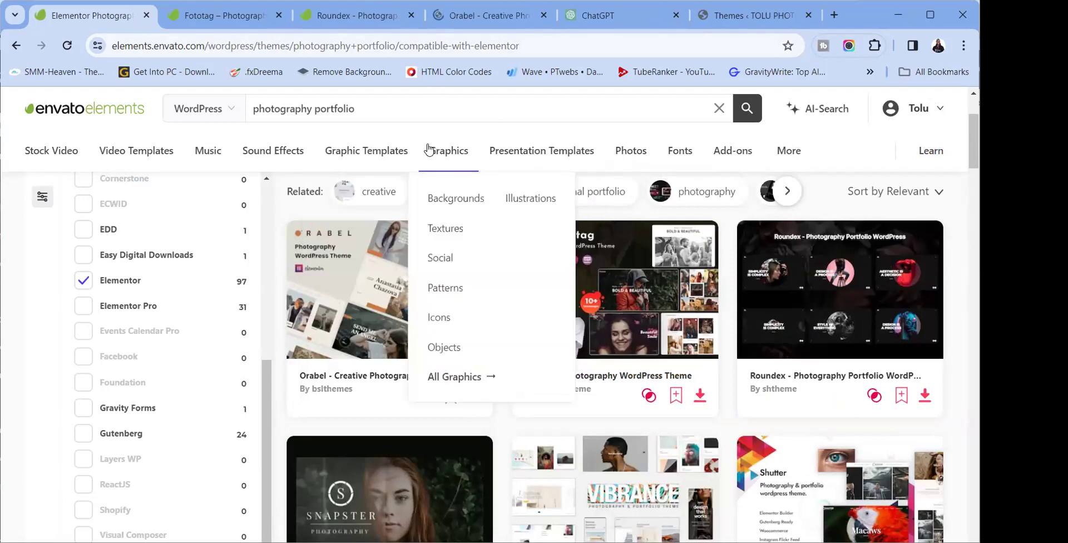
Examine the Fototag theme's item page, including its preview images and feature list
key("ctrl+Tab")
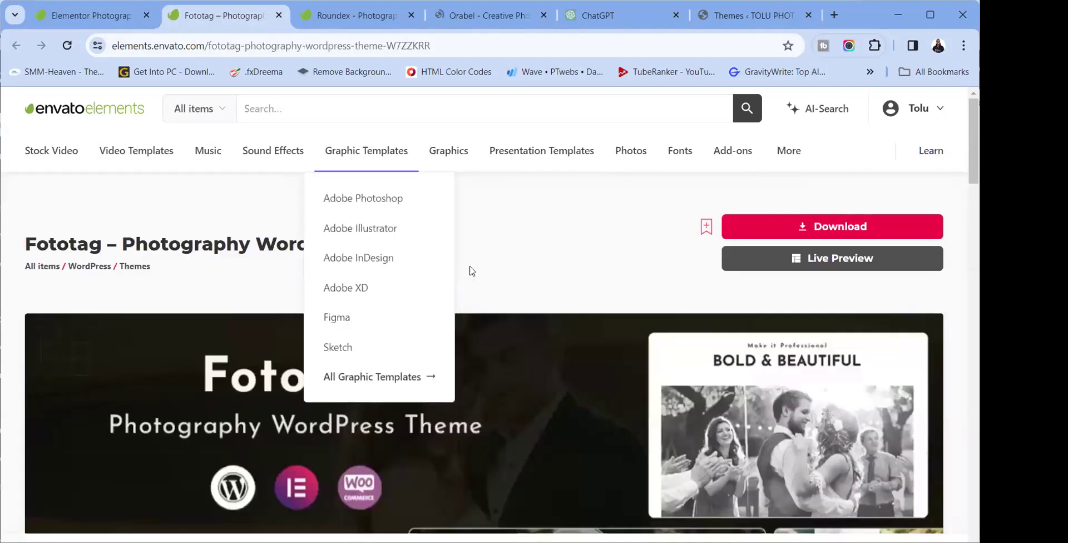
scroll(553, 385, "down", 5)
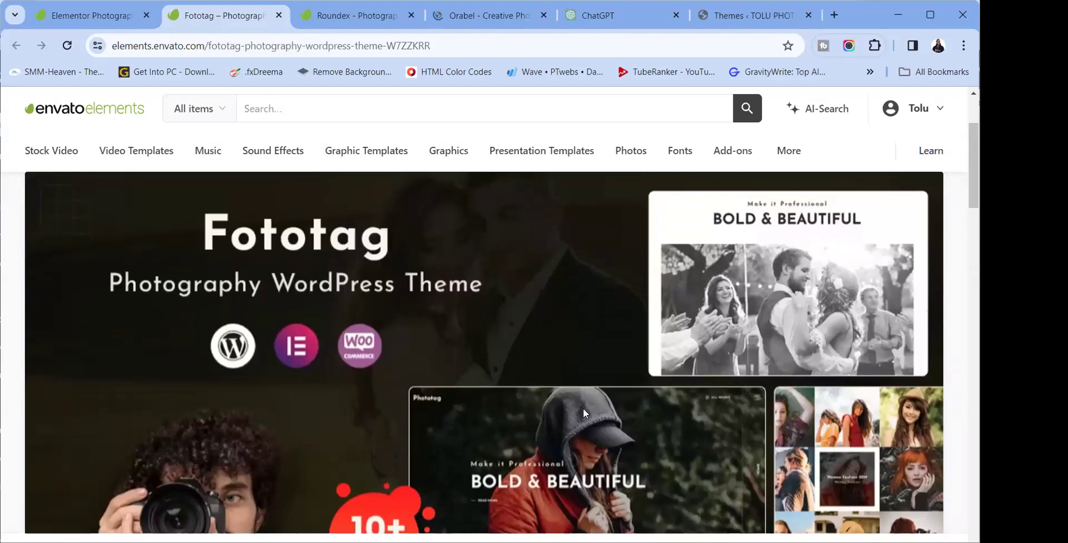
scroll(586, 397, "down", 3)
scroll(586, 397, "up", 3)
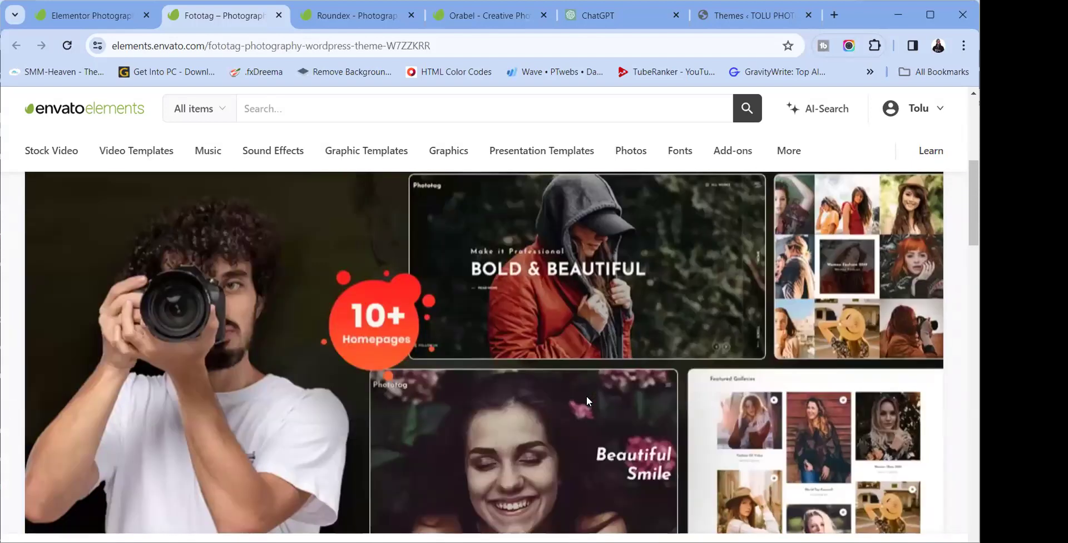
scroll(586, 396, "down", 5)
scroll(586, 401, "up", 4)
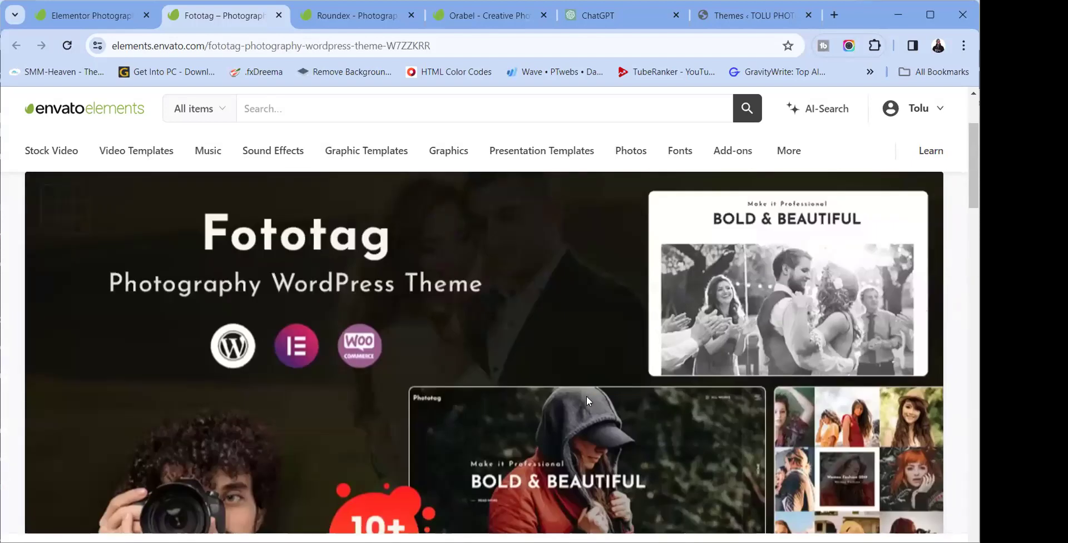
scroll(587, 400, "down", 3)
scroll(588, 400, "down", 15)
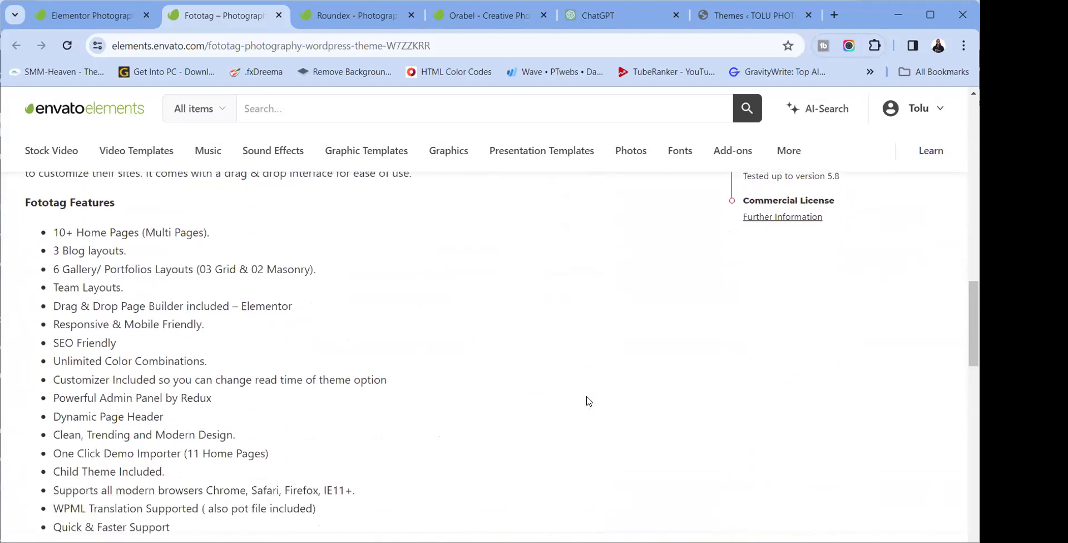
scroll(588, 401, "down", 3)
scroll(588, 400, "up", 18)
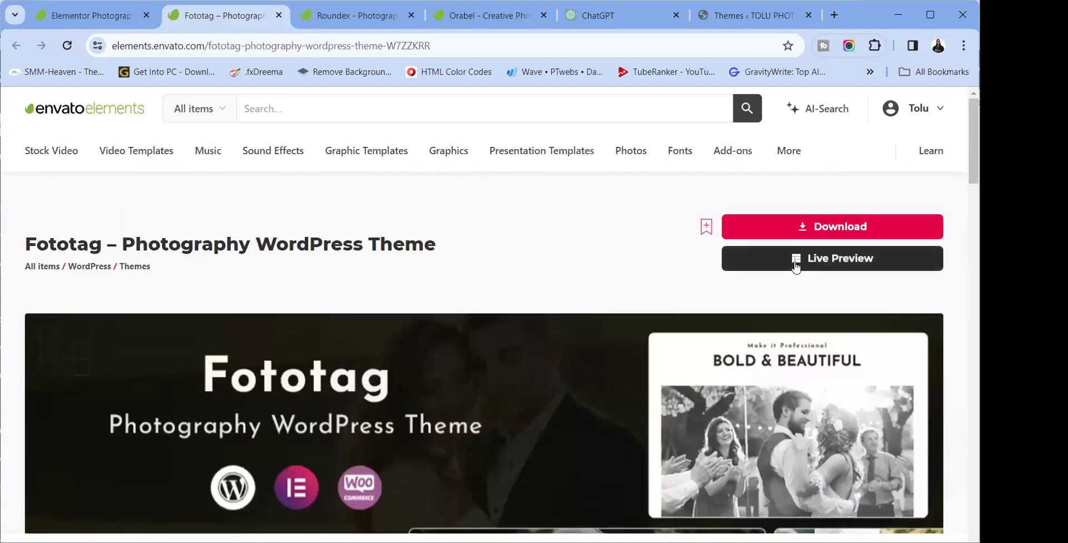
Open the live preview of the Fototag theme and look through its pre-built home page demos
left_click(795, 266)
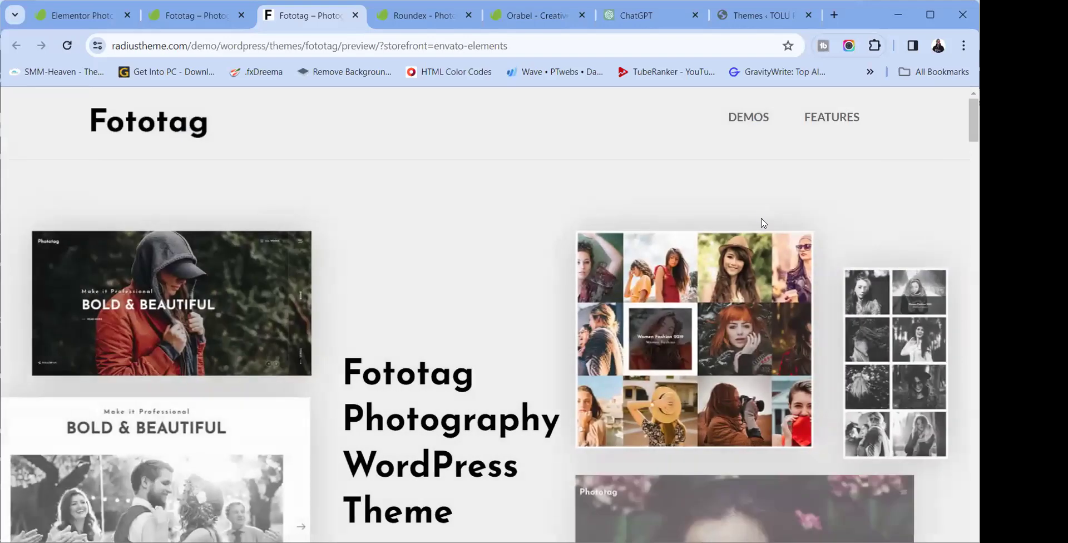
scroll(527, 311, "down", 15)
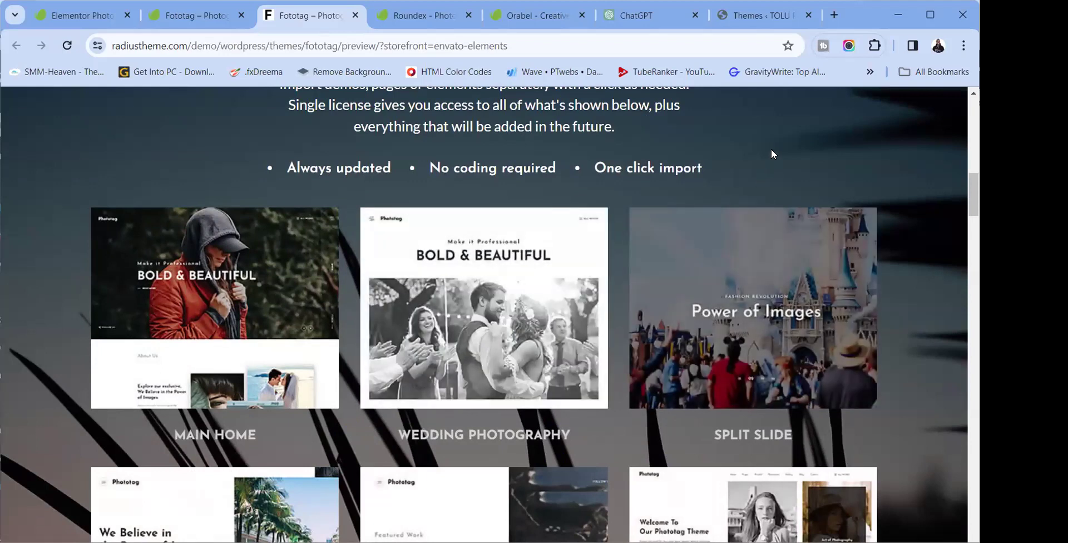
scroll(608, 374, "down", 7)
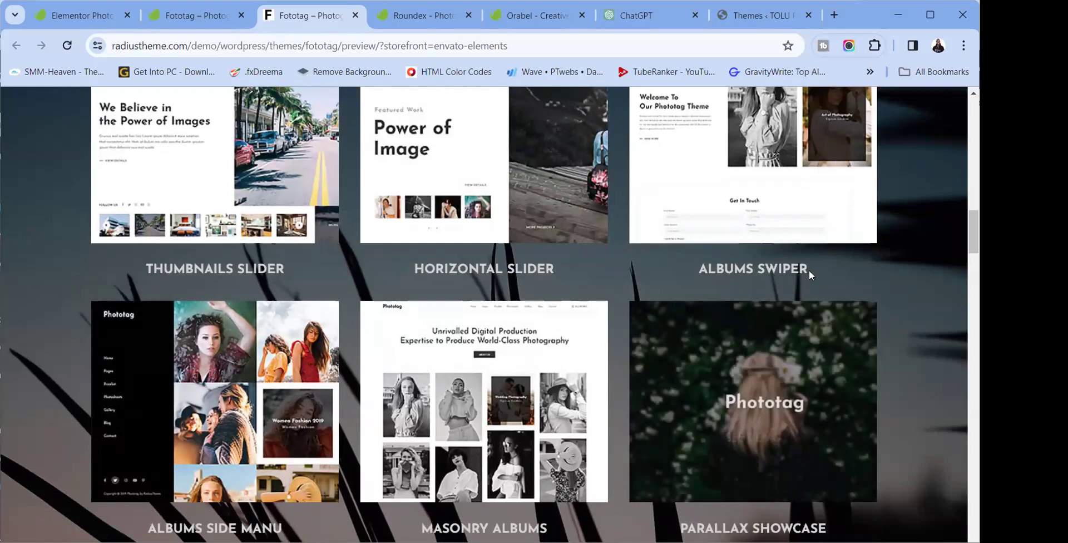
scroll(888, 309, "up", 10)
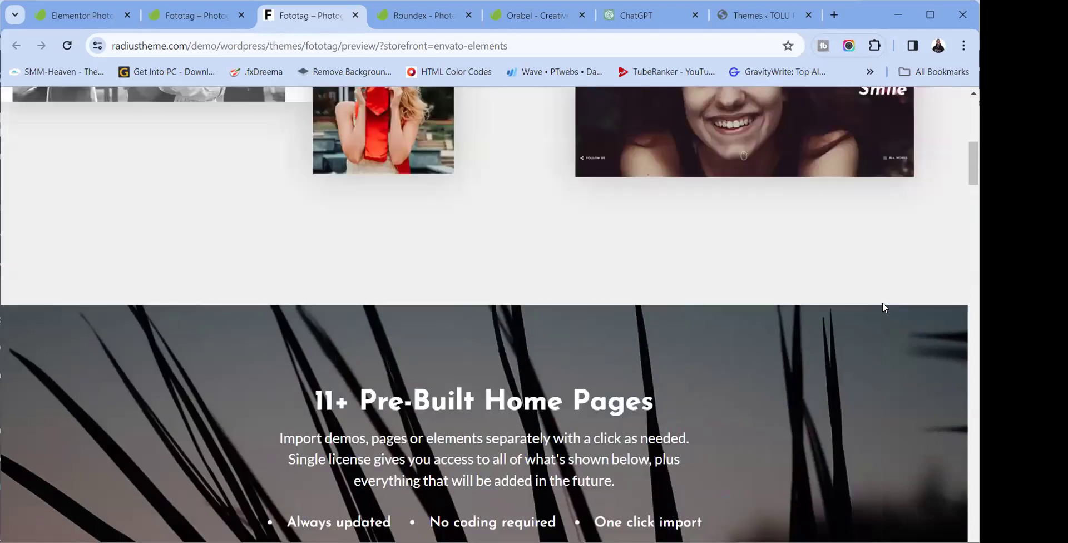
scroll(883, 302, "down", 6)
scroll(877, 306, "down", 4)
scroll(240, 429, "down", 2)
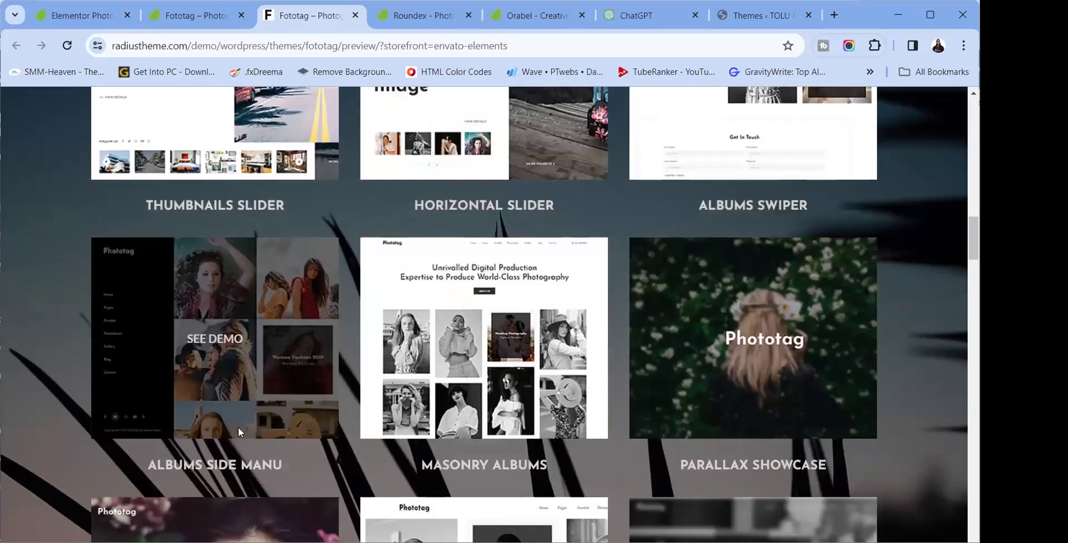
right_click(216, 327)
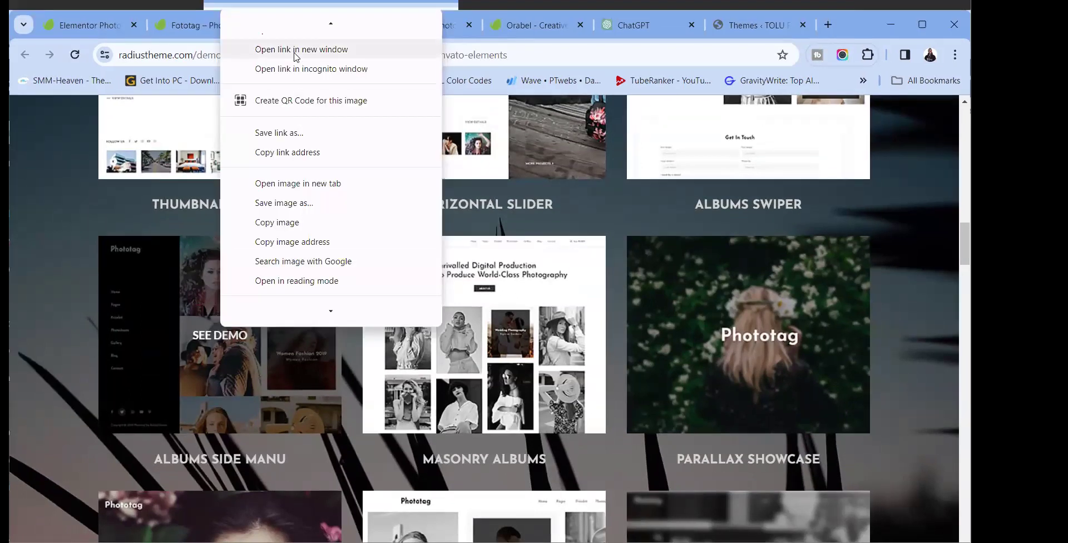
left_click(301, 50)
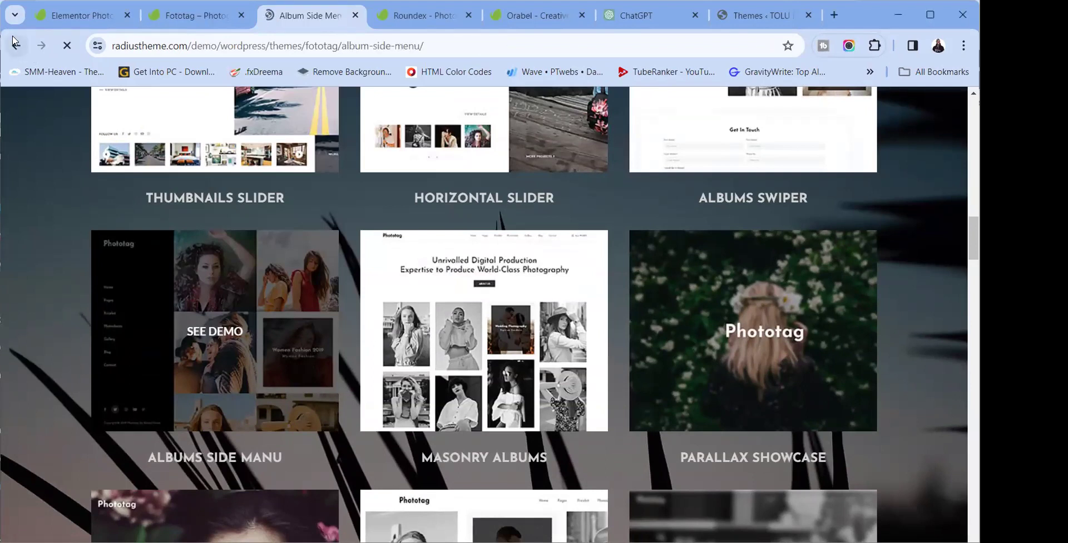
left_click(15, 44)
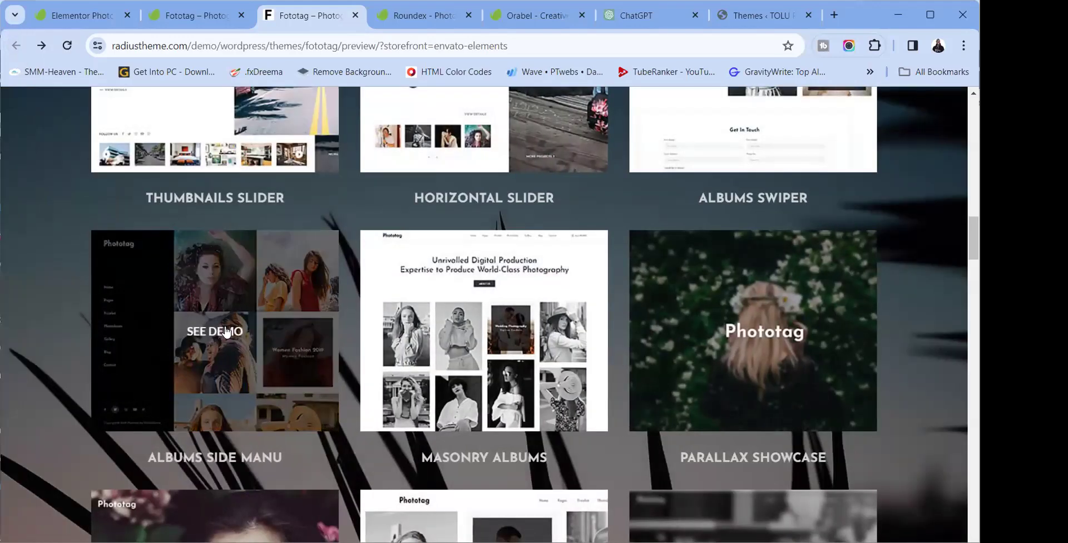
Open the Albums Side Manu, Main Home and Split Slide demos of Fototag in separate new tabs
right_click(226, 331)
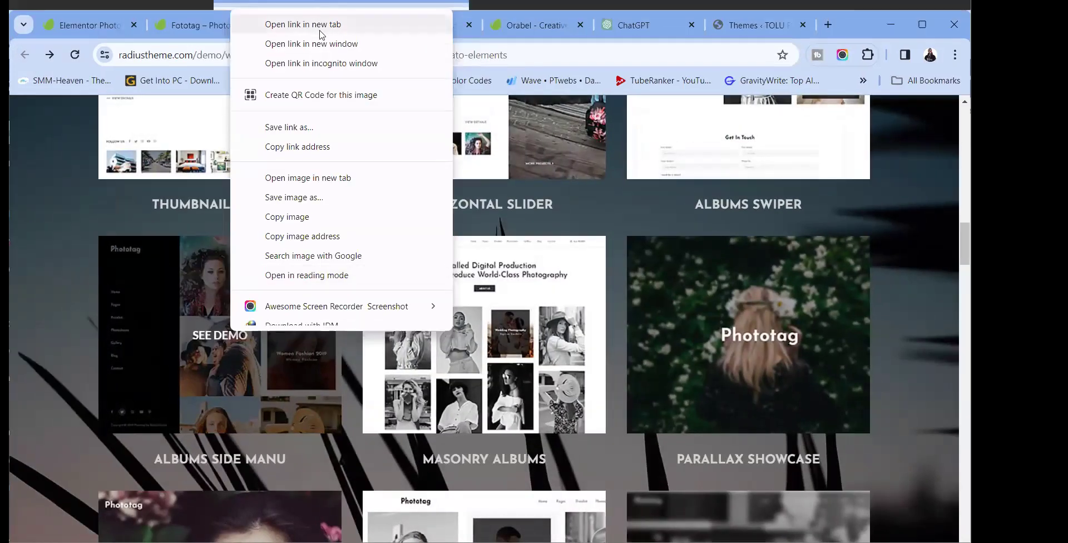
left_click(320, 34)
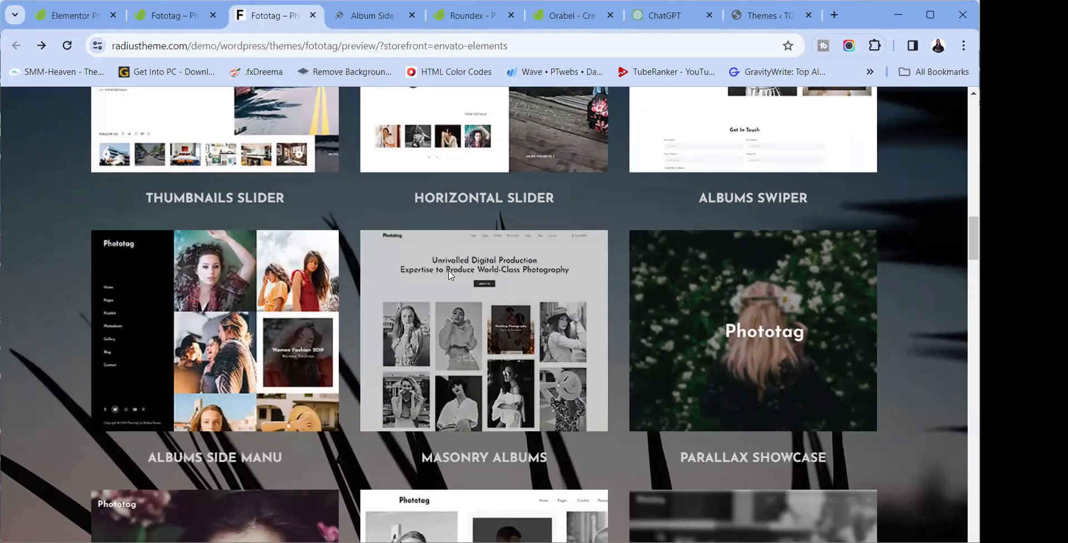
scroll(378, 264, "up", 3)
scroll(373, 290, "up", 5)
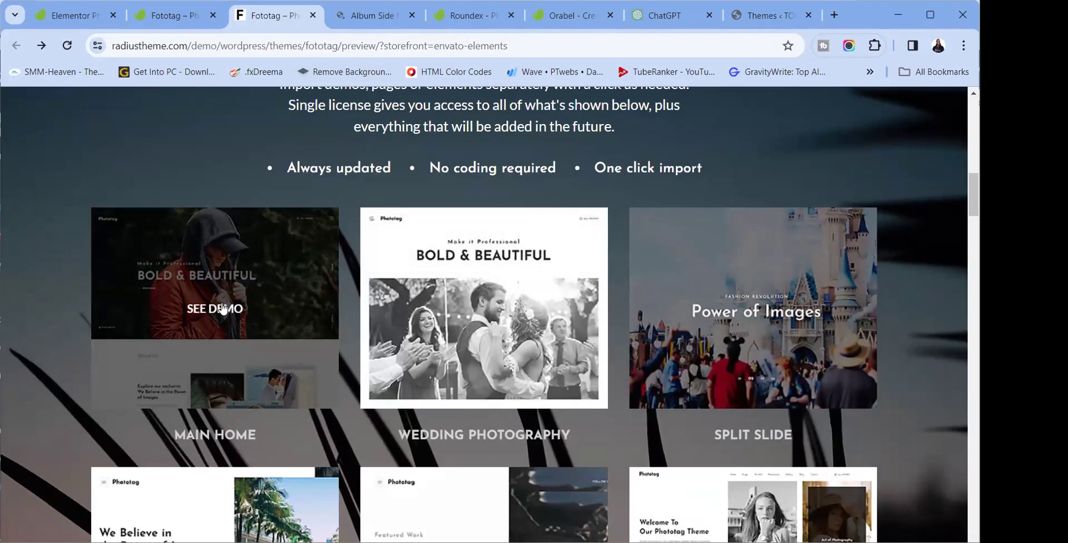
right_click(222, 309)
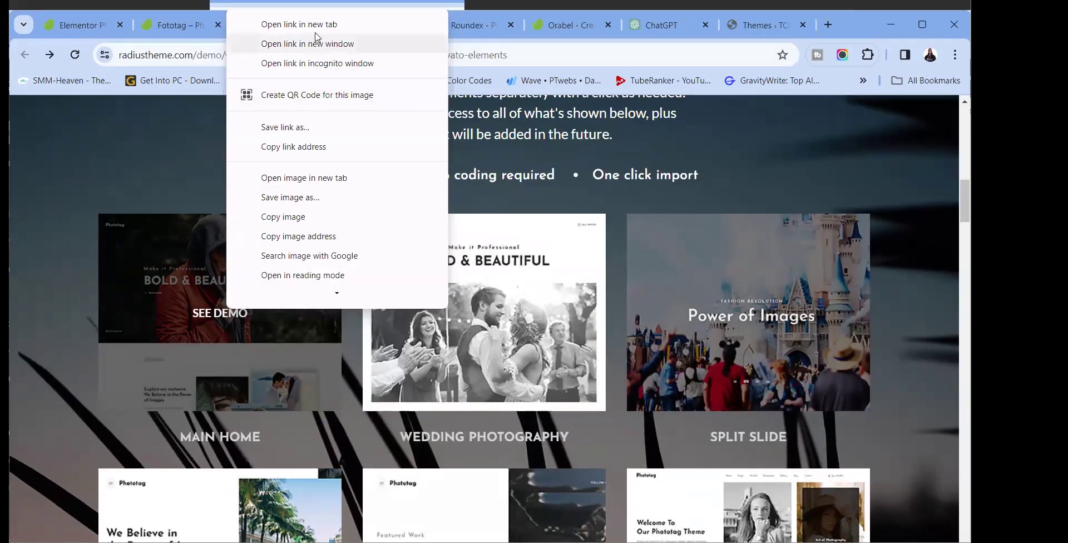
key("Return")
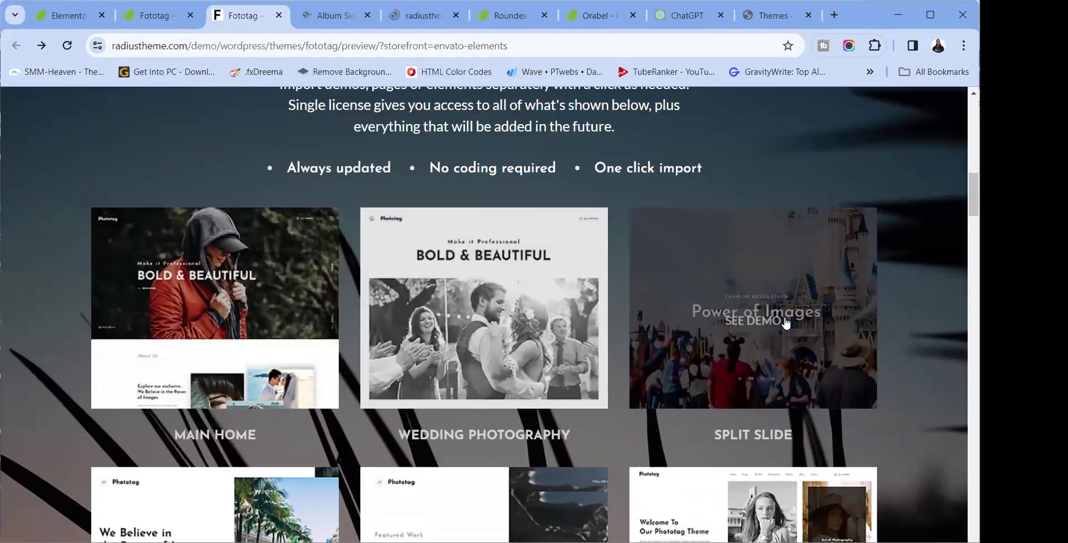
right_click(757, 310)
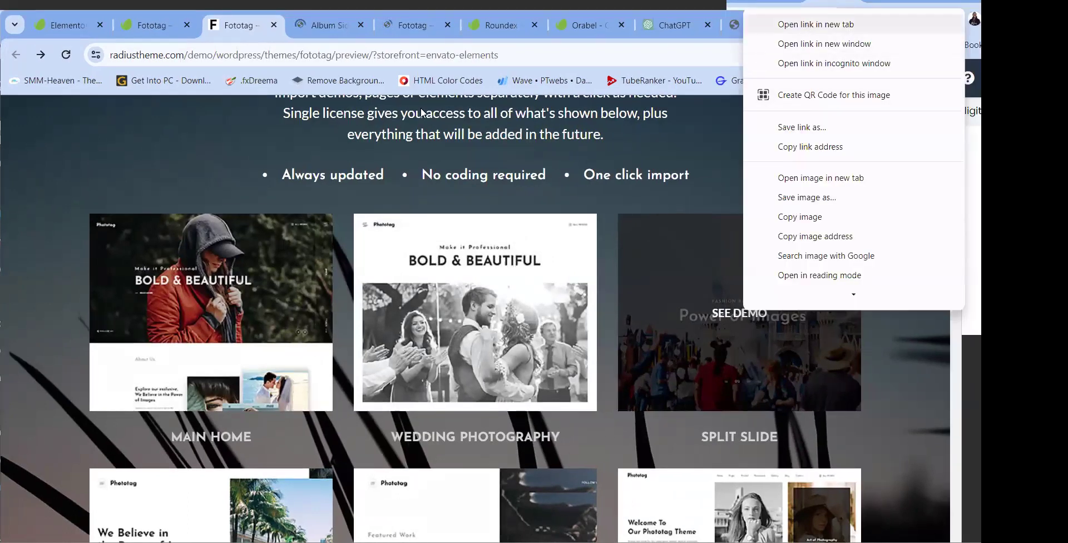
left_click(815, 24)
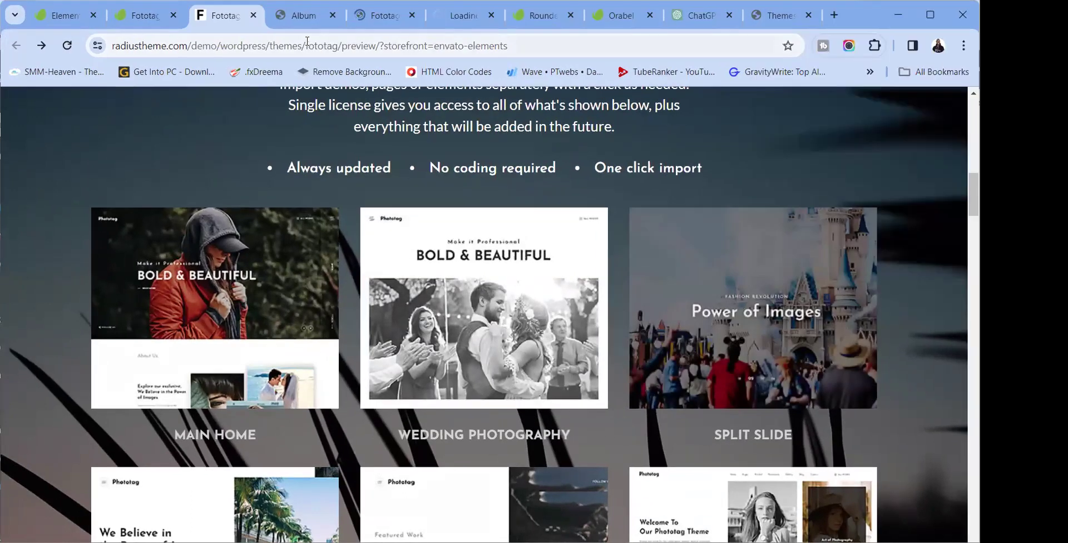
Examine the Album Side Menu demo of Fototag, including its photo grid and the Photoshoots and Home submenus
left_click(312, 25)
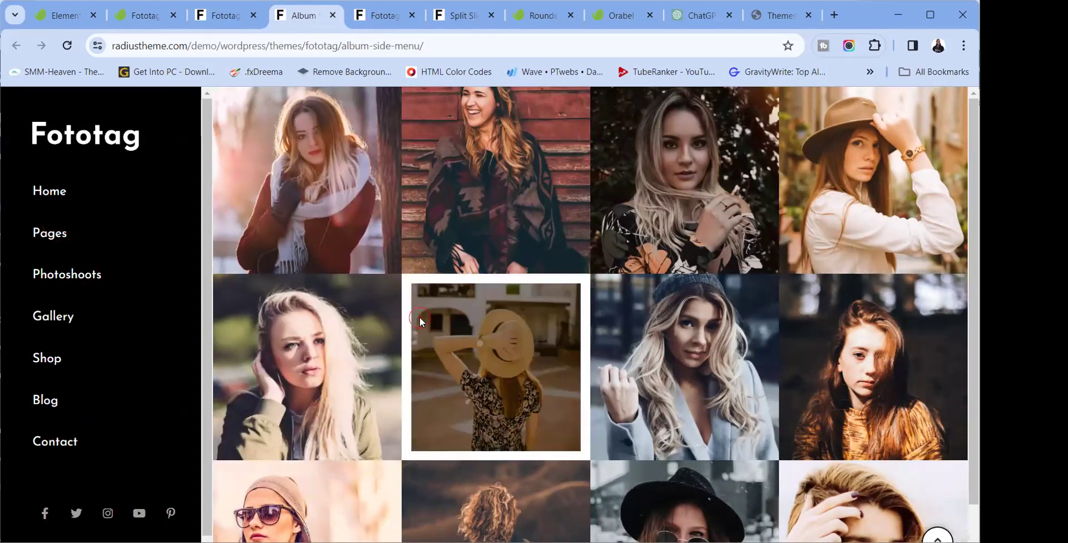
scroll(420, 328, "down", 1)
scroll(432, 382, "up", 1)
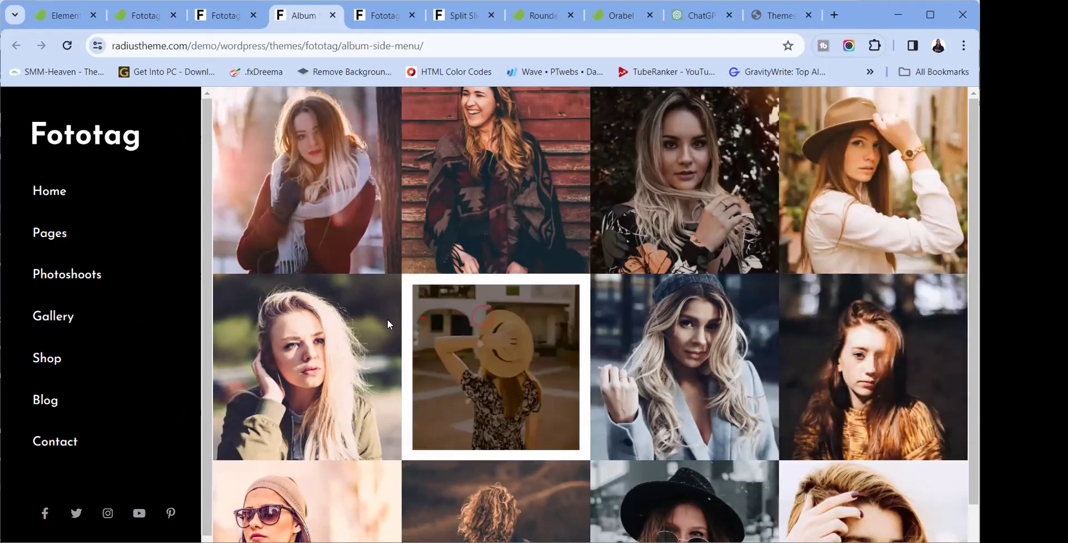
scroll(306, 344, "down", 1)
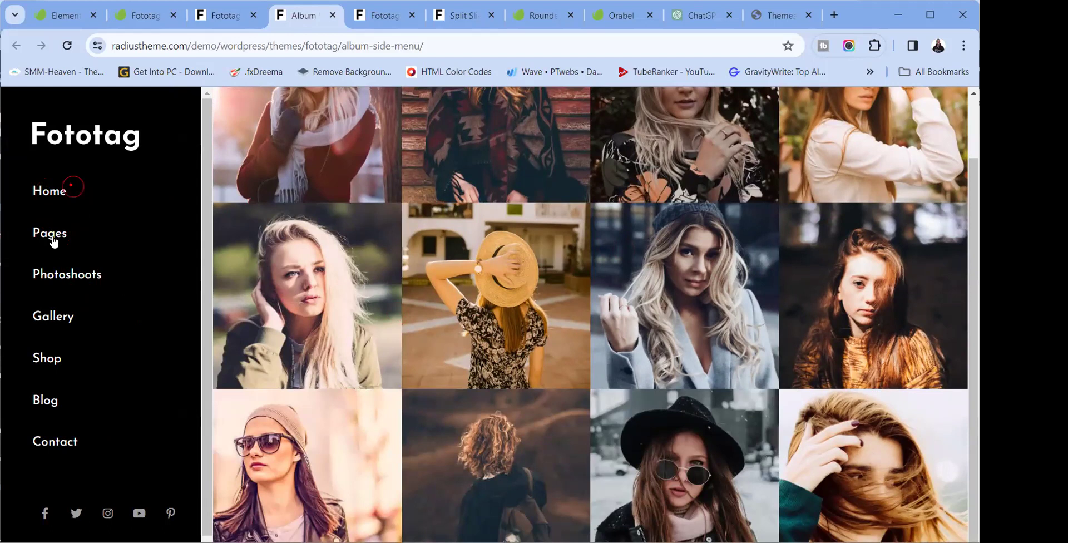
left_click(71, 283)
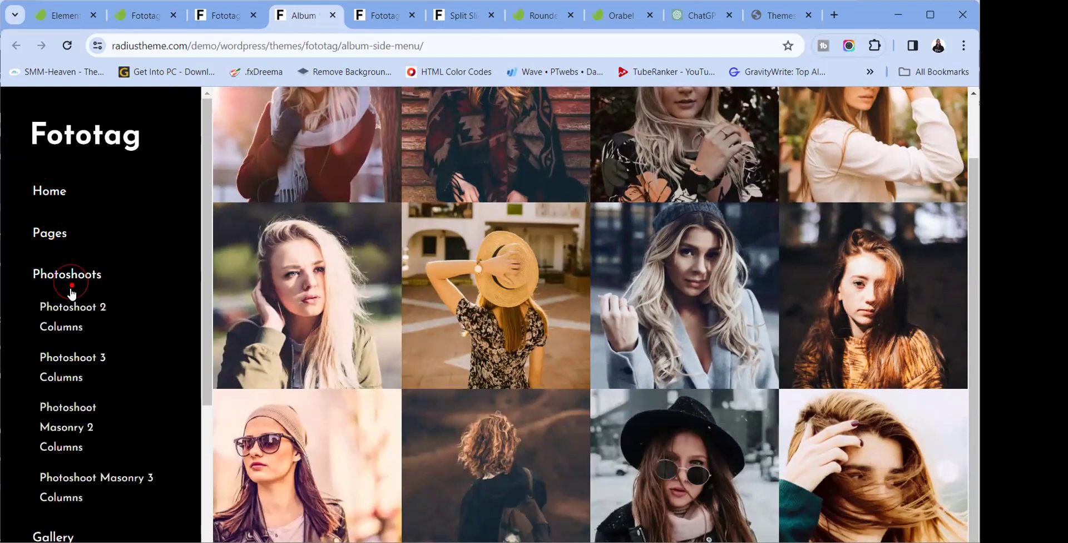
left_click(52, 192)
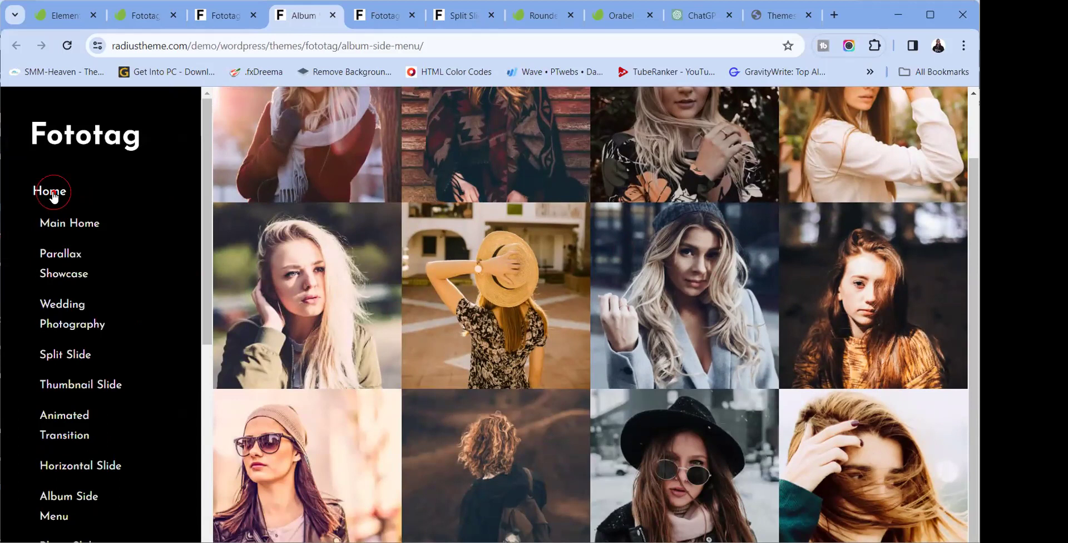
left_click(54, 198)
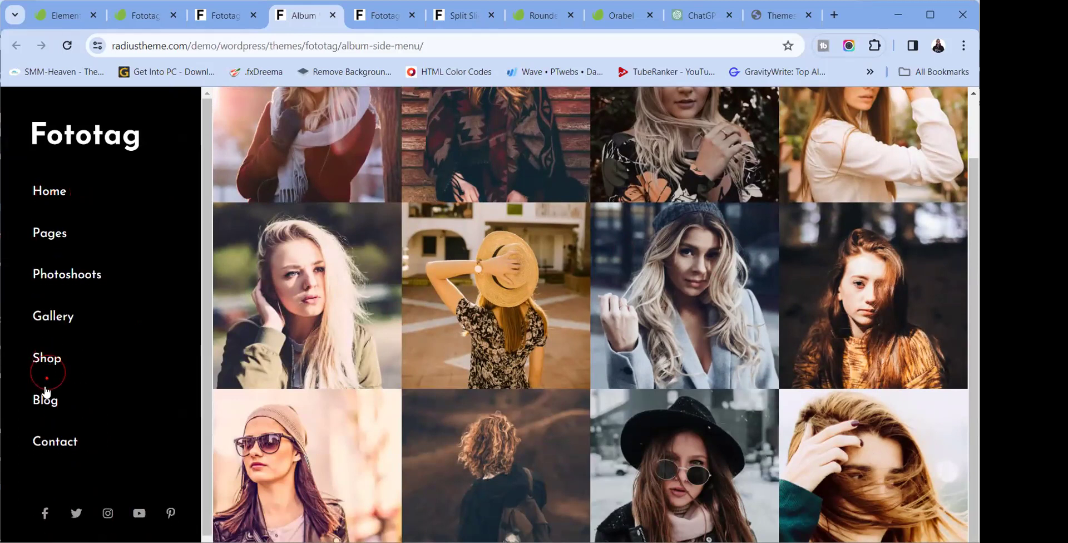
Open the demo's Contact page and look through it from start to end
left_click(60, 441)
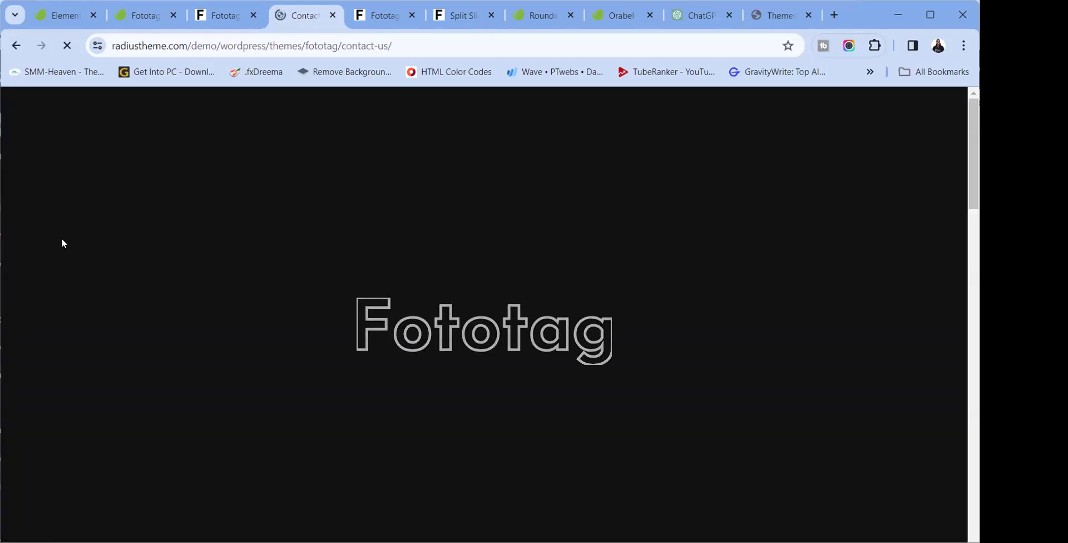
scroll(318, 322, "down", 12)
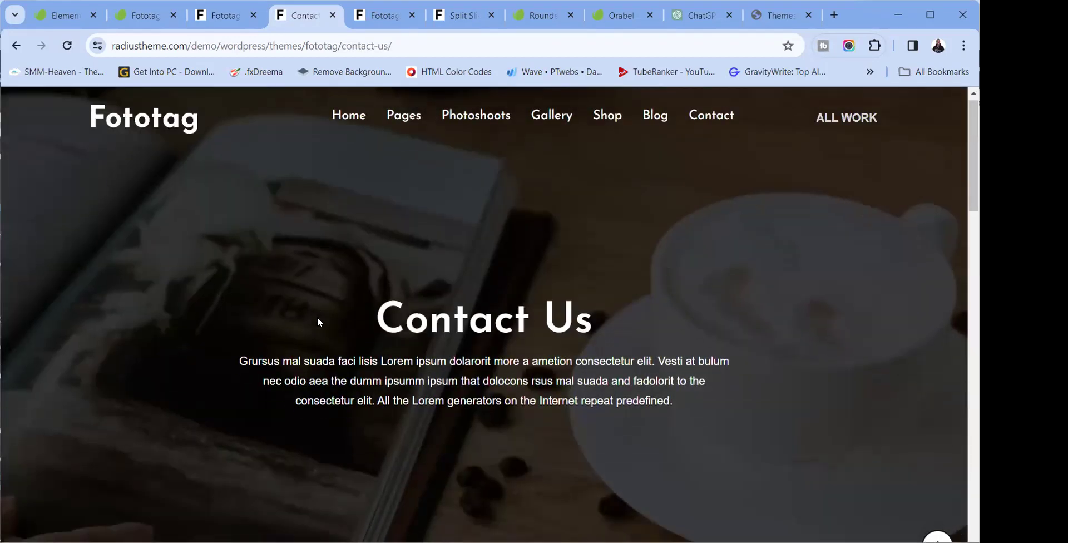
scroll(317, 320, "down", 5)
scroll(315, 316, "up", 15)
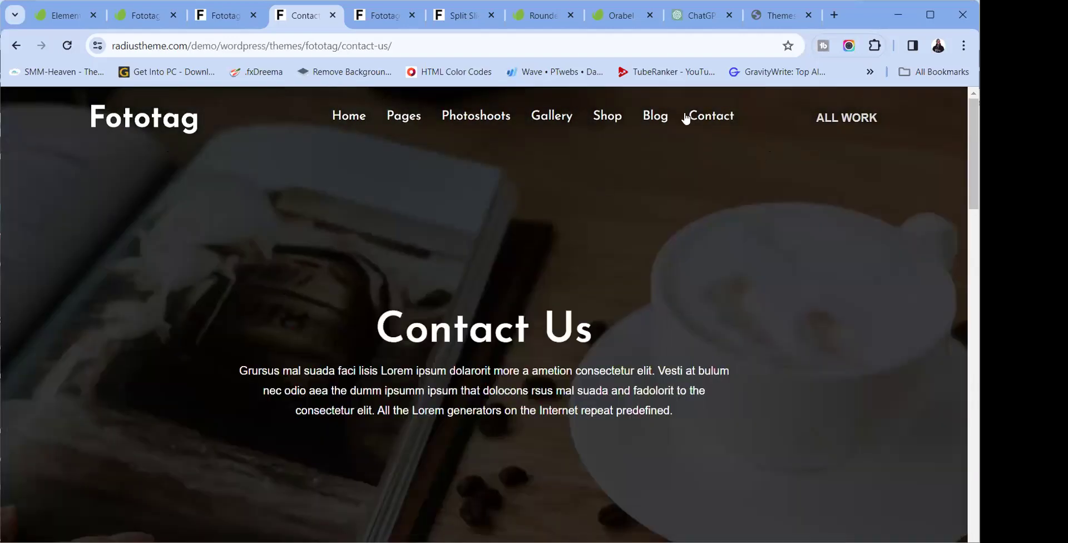
Open the demo's About Us page and review its skills, team and testimonial sections
mouse_move(413, 115)
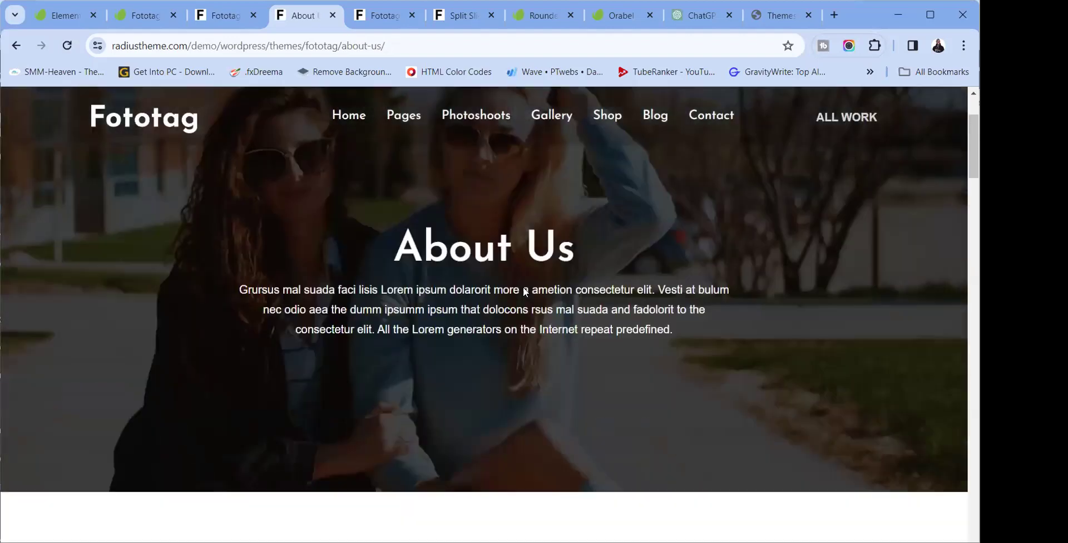
scroll(526, 291, "down", 10)
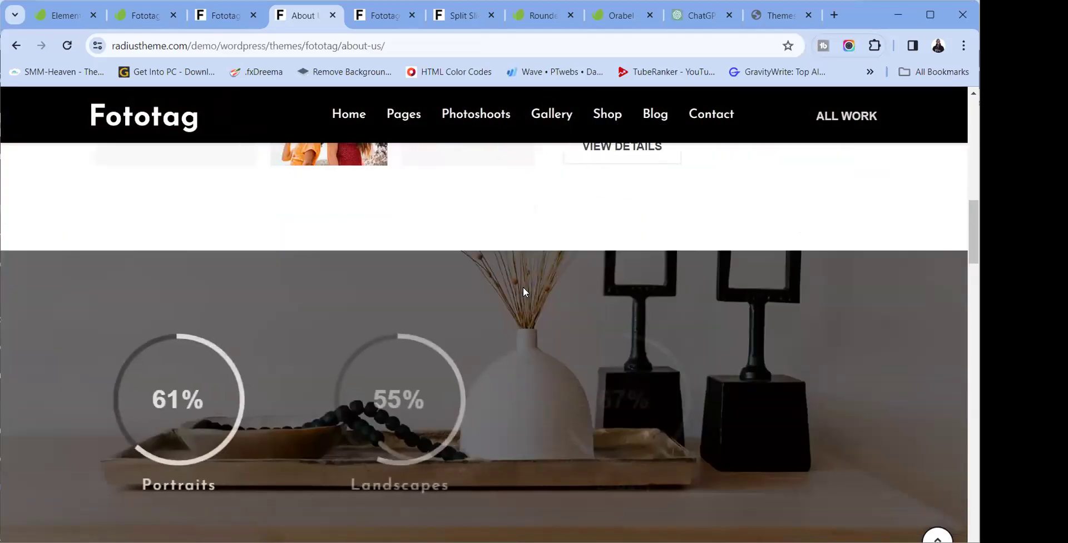
scroll(523, 290, "down", 9)
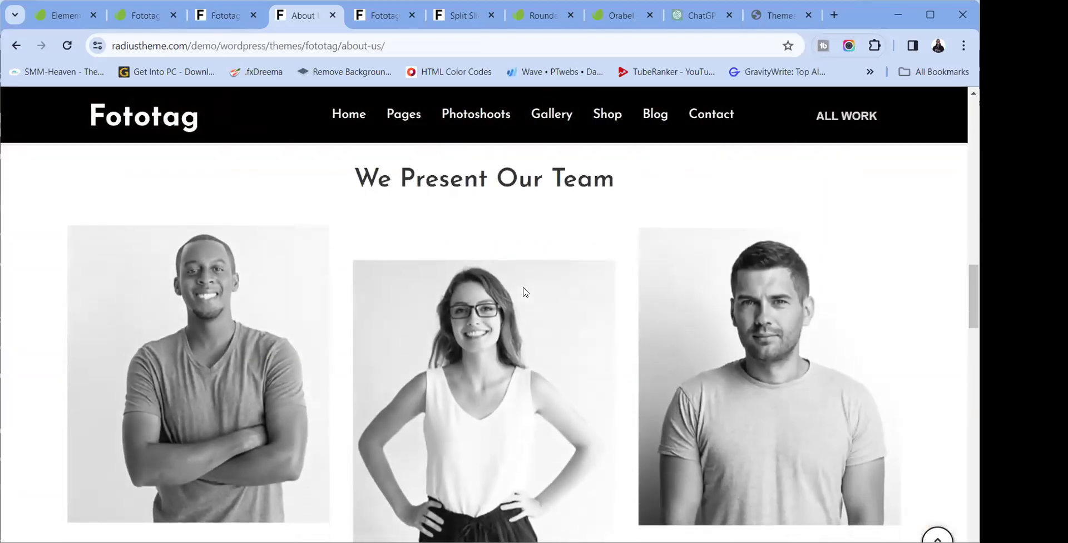
scroll(524, 291, "down", 10)
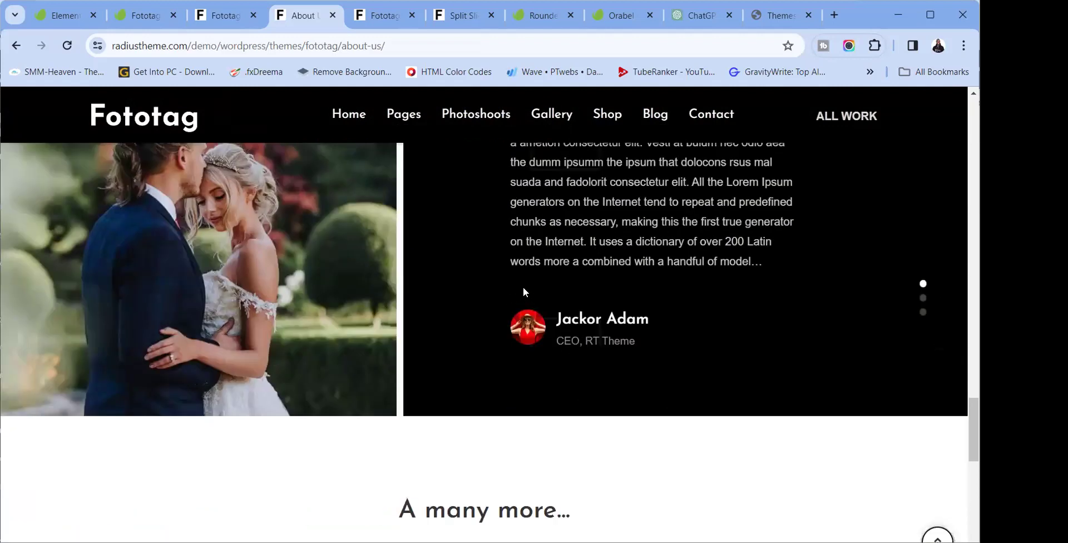
scroll(523, 291, "down", 4)
scroll(523, 291, "up", 12)
scroll(523, 292, "up", 15)
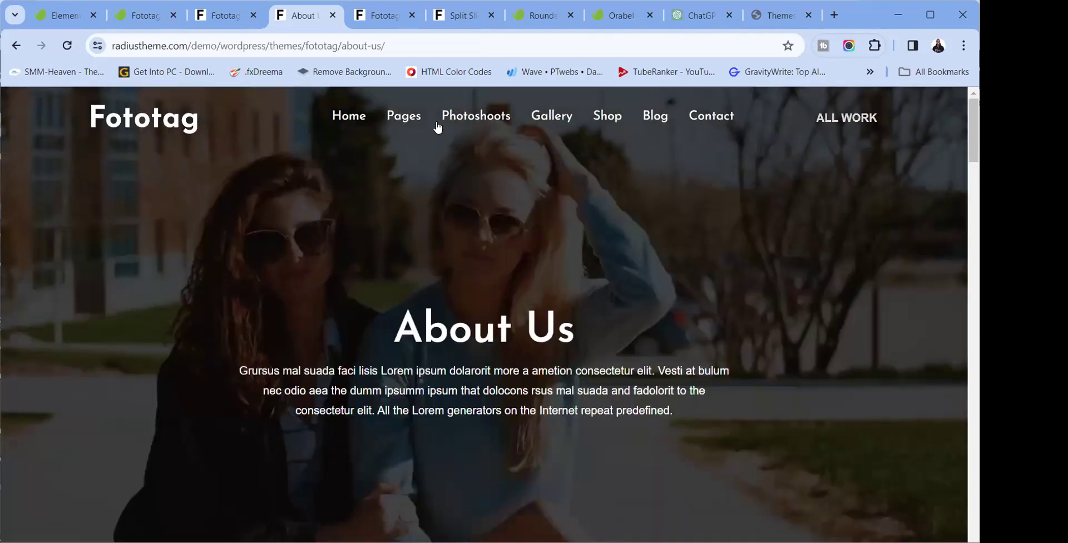
Switch to the Main Home demo of Fototag and step through all the slides of its hero slider
left_click(374, 15)
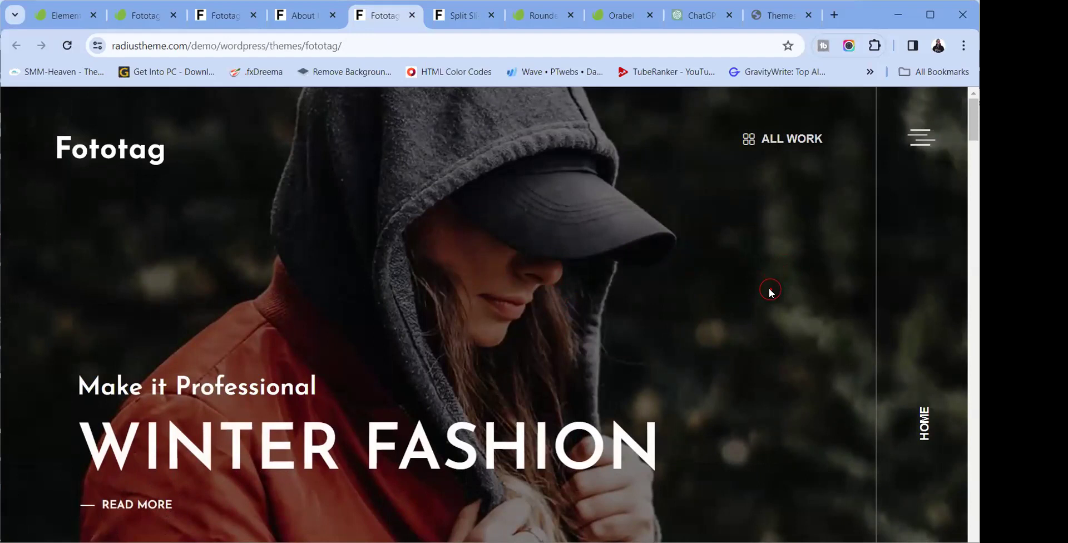
scroll(770, 291, "down", 6)
scroll(788, 374, "up", 1)
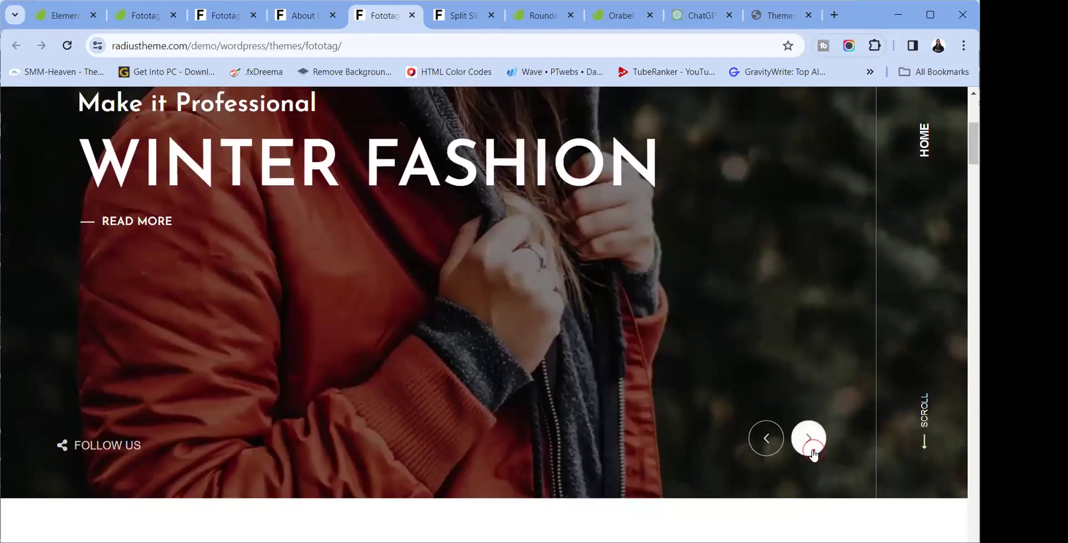
left_click(811, 445)
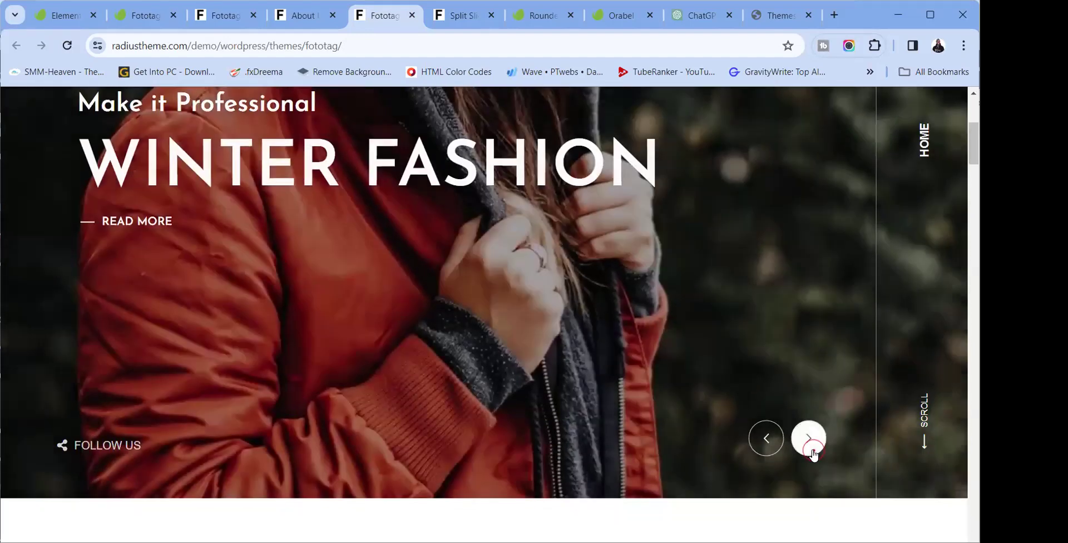
scroll(765, 340, "up", 4)
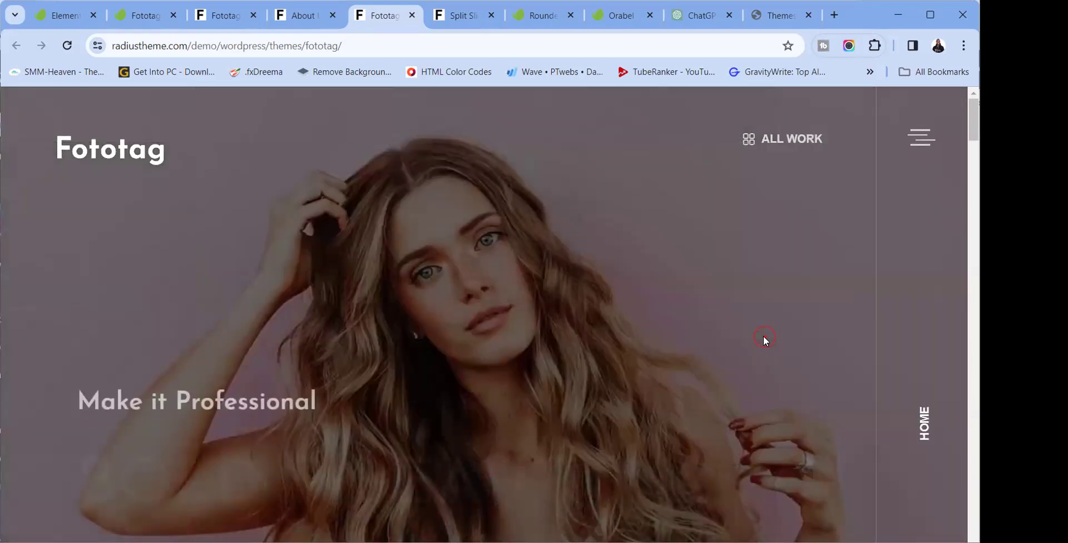
scroll(763, 337, "down", 8)
scroll(781, 408, "up", 4)
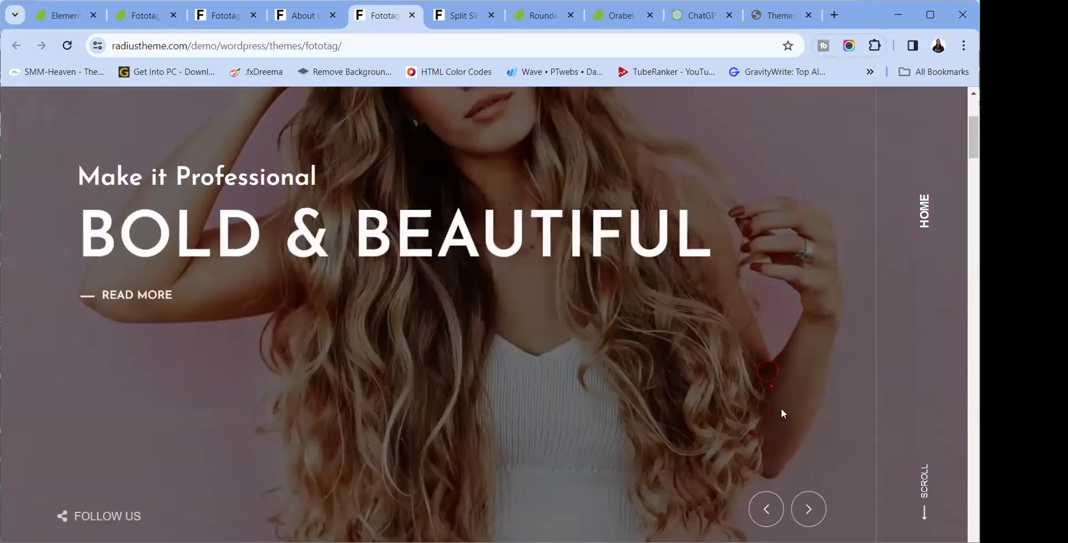
left_click(810, 512)
scroll(779, 346, "up", 4)
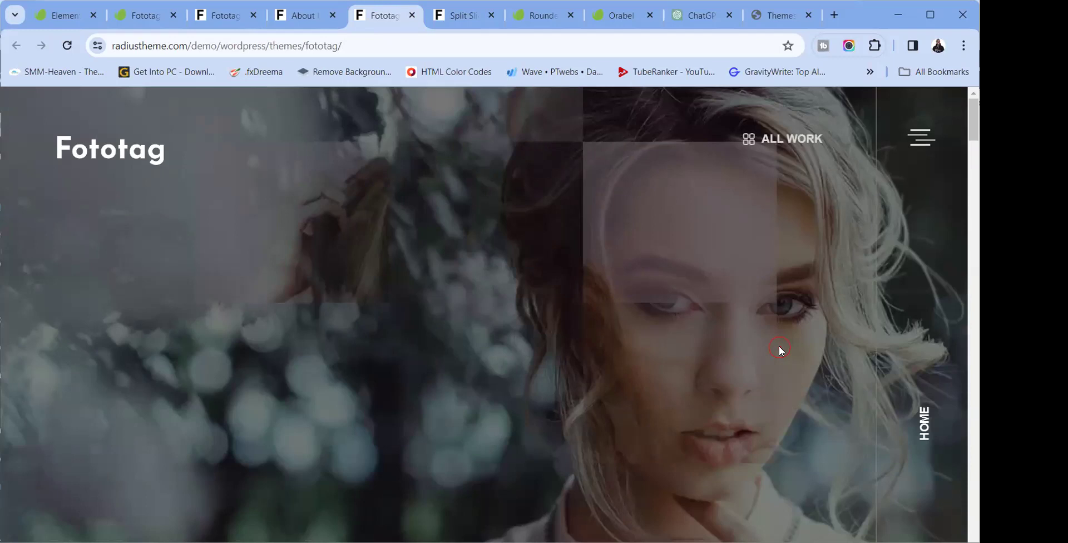
scroll(779, 347, "down", 5)
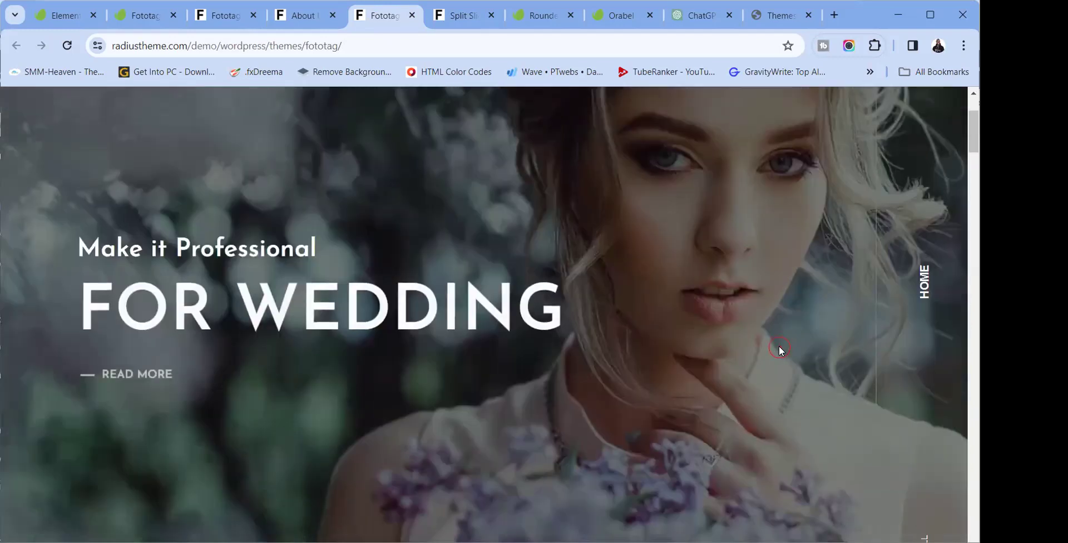
scroll(779, 349, "down", 1)
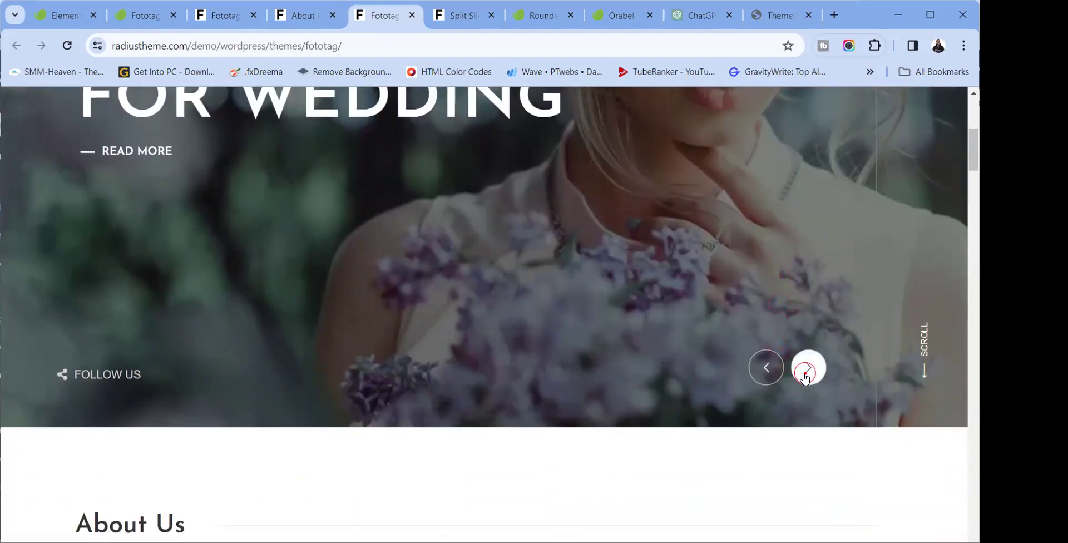
left_click(808, 368)
scroll(787, 276, "up", 5)
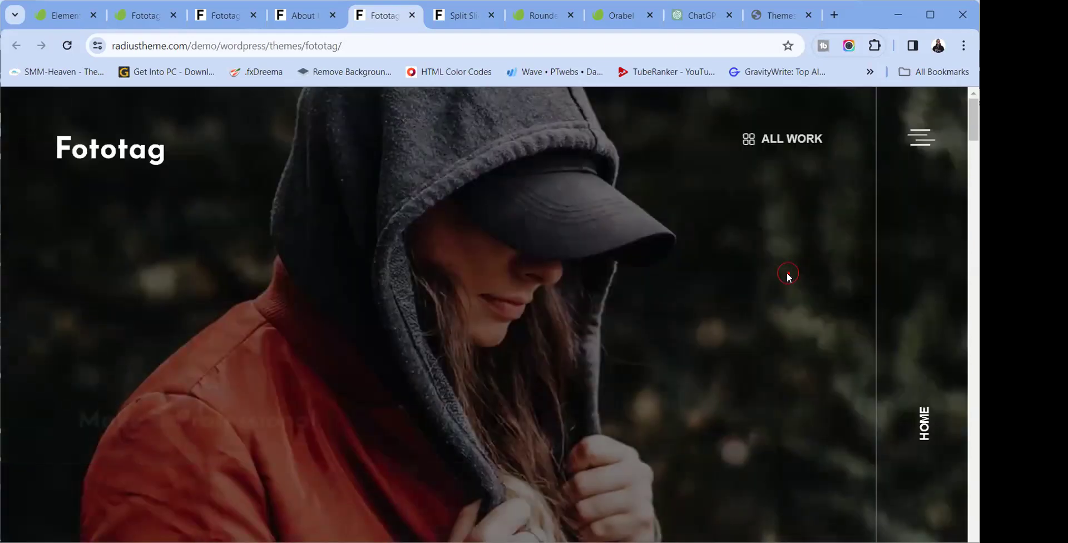
Examine the Main Home demo's sections below the slider, from About Us and Featured Galleries to the blog posts and footer
scroll(788, 277, "down", 10)
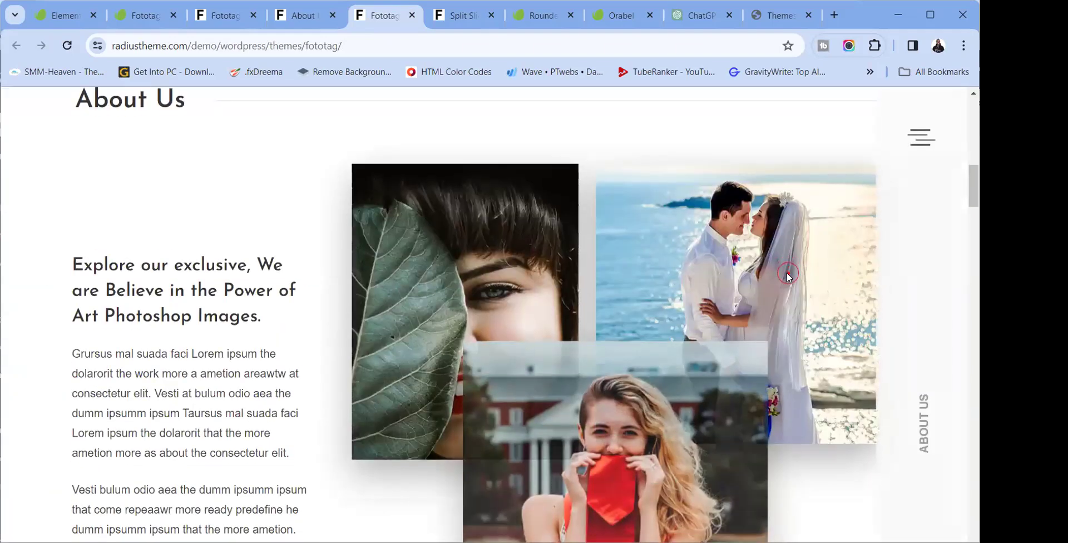
scroll(788, 275, "down", 12)
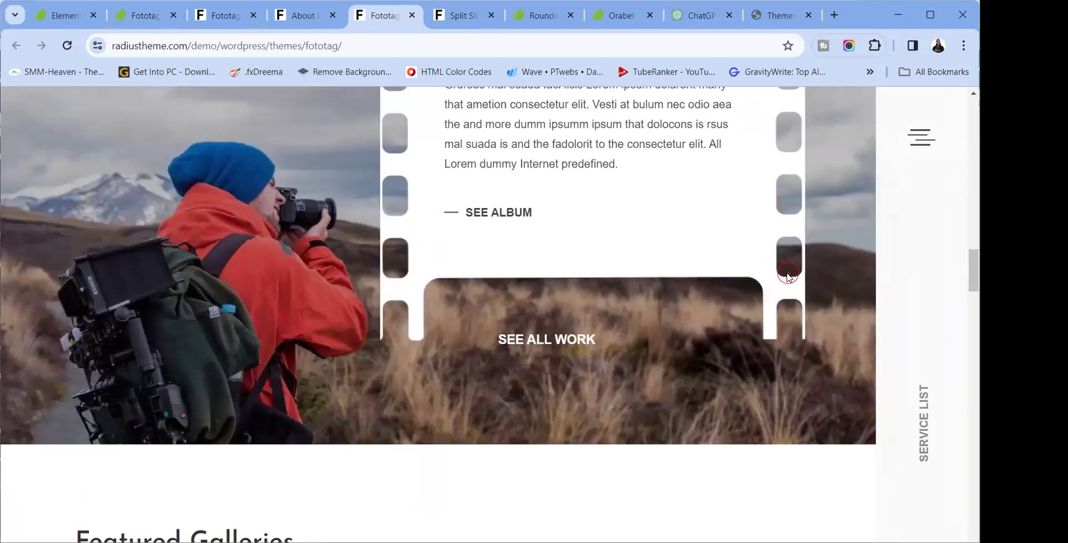
scroll(788, 277, "up", 5)
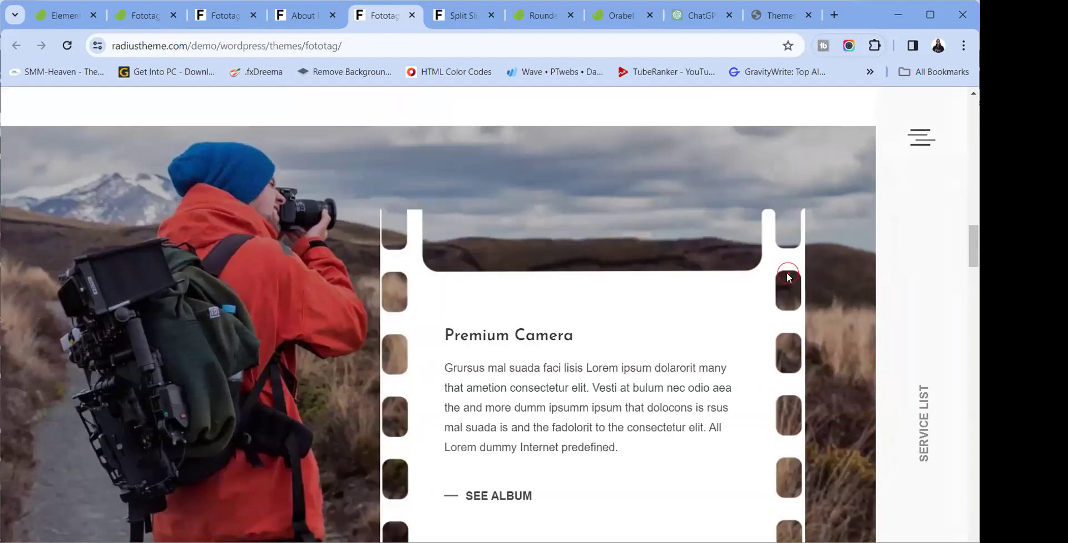
scroll(787, 277, "down", 5)
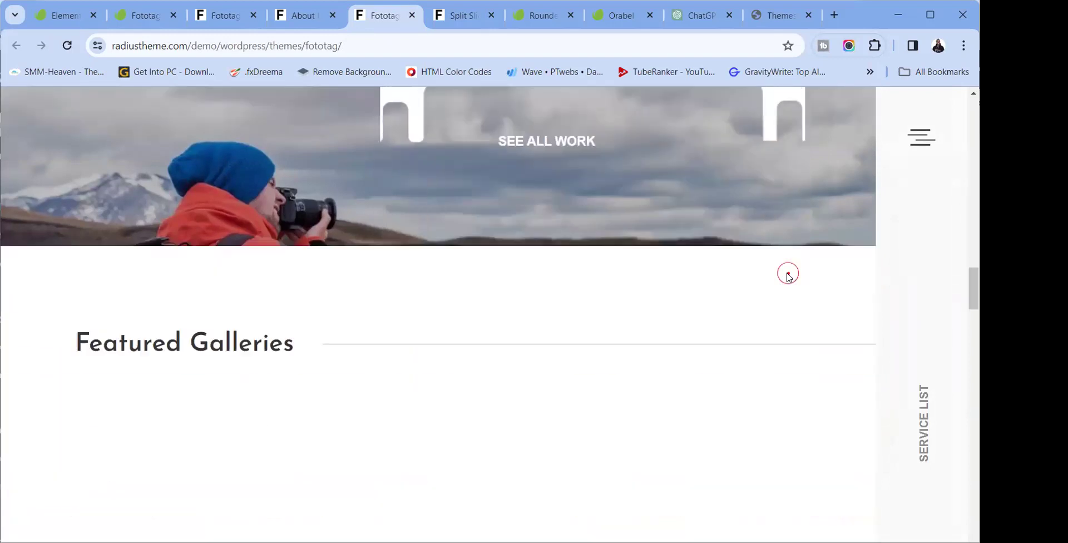
scroll(788, 274, "down", 9)
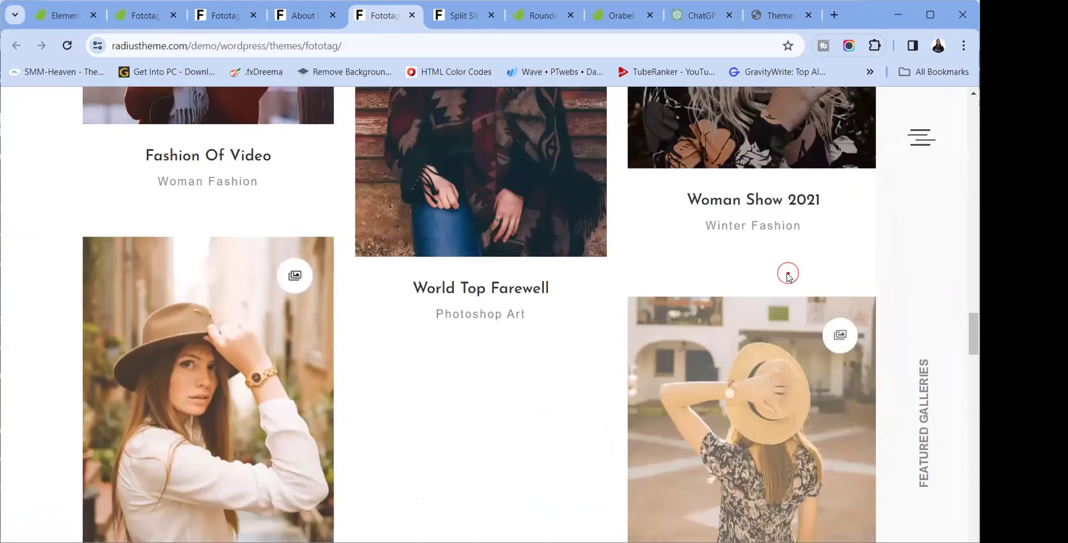
scroll(788, 274, "down", 8)
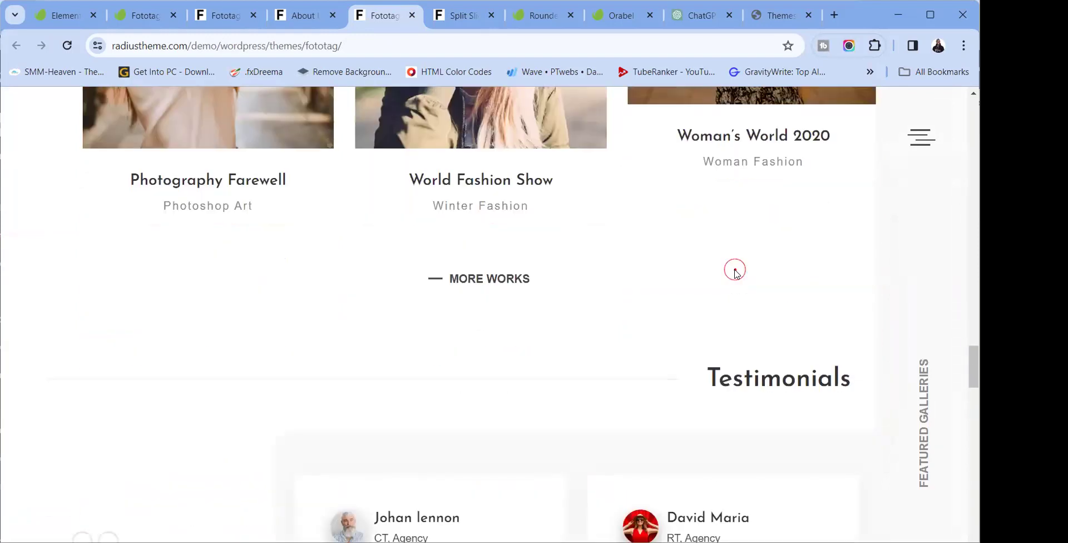
scroll(735, 272, "down", 10)
scroll(735, 272, "down", 10)
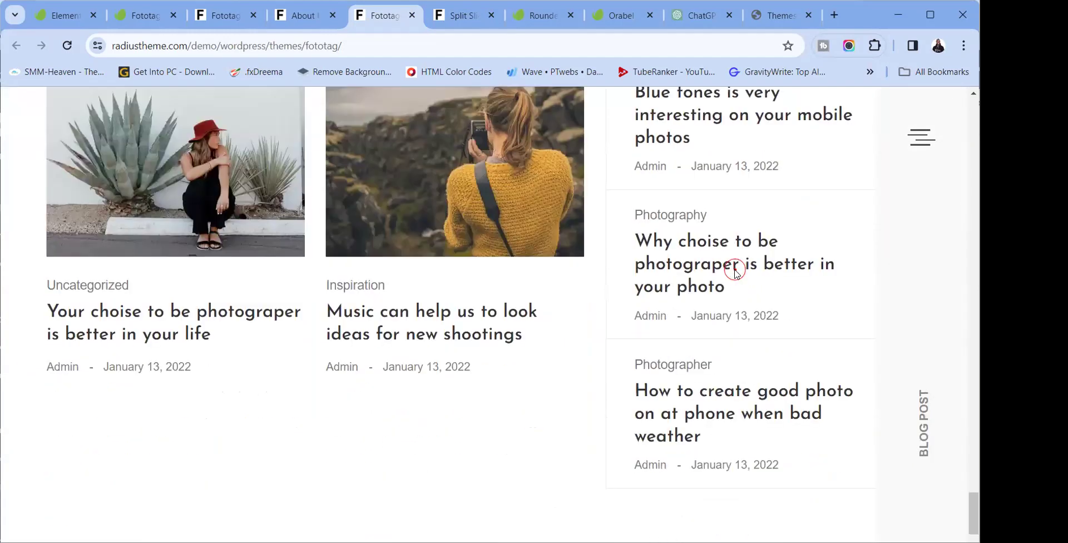
scroll(735, 272, "down", 6)
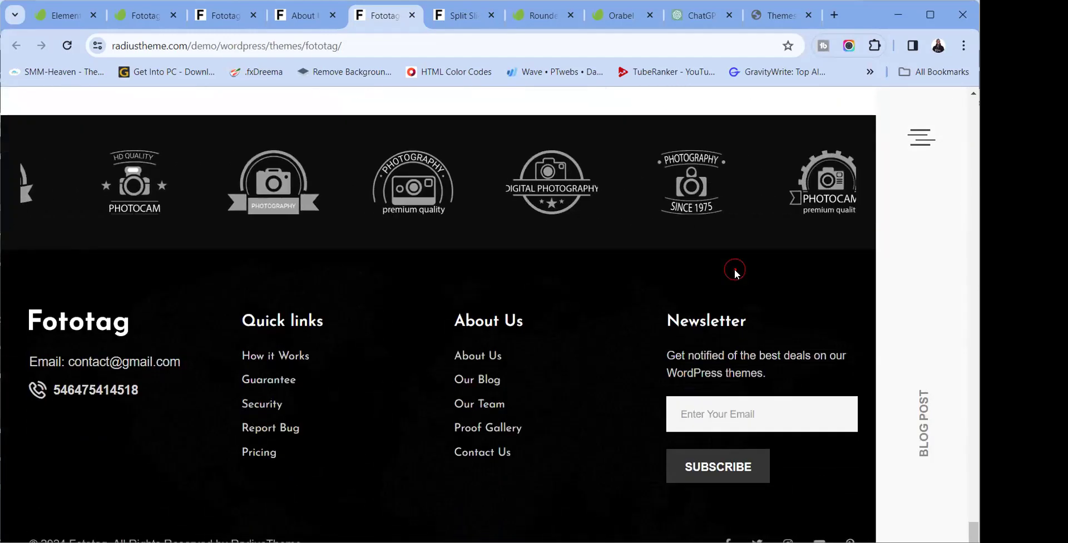
scroll(735, 272, "up", 18)
scroll(735, 272, "up", 20)
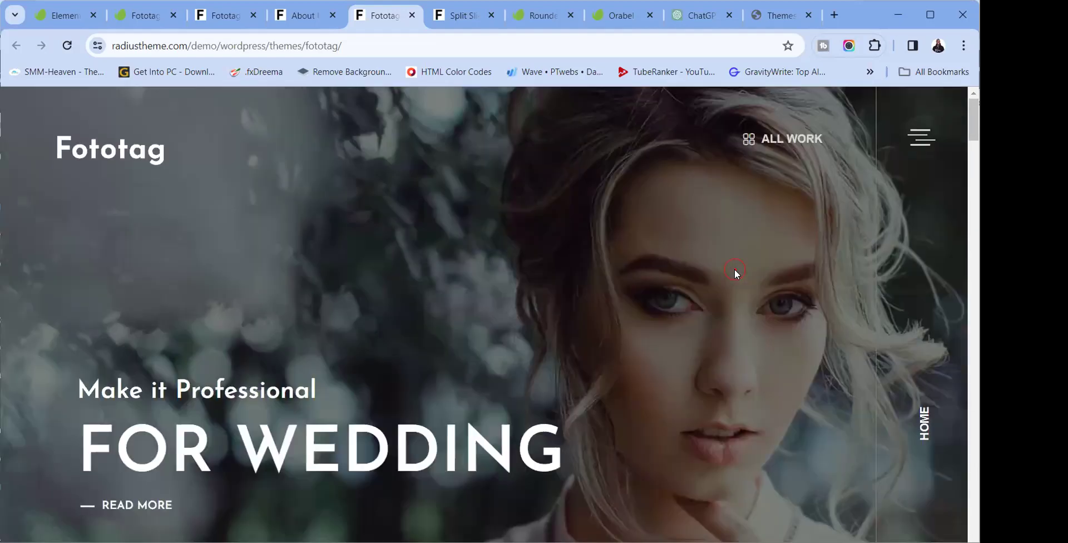
Switch to the Split Slide demo and view its Fashion, Nature and Wedding slides
left_click(460, 25)
scroll(534, 260, "down", 1)
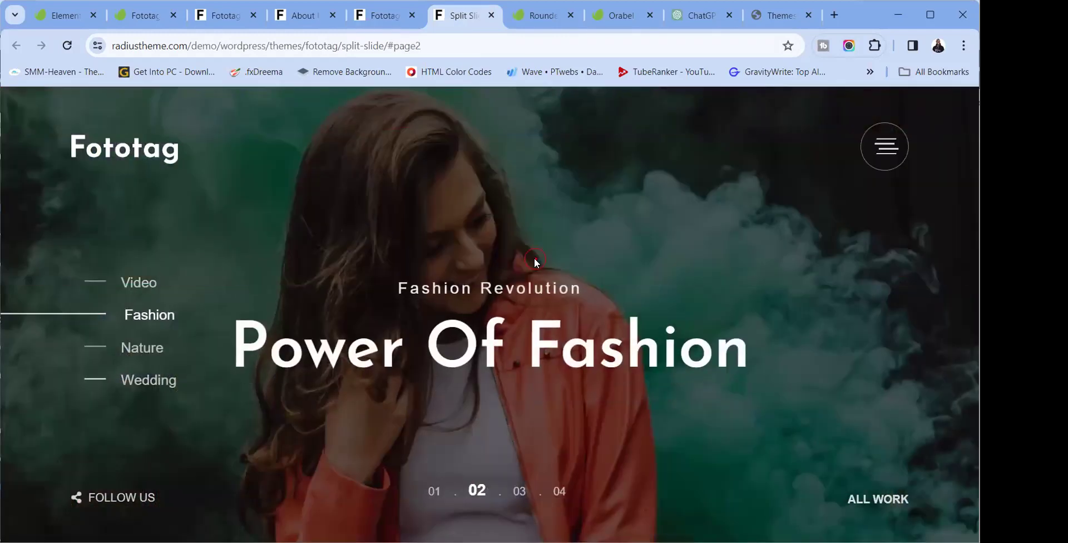
scroll(534, 258, "down", 1)
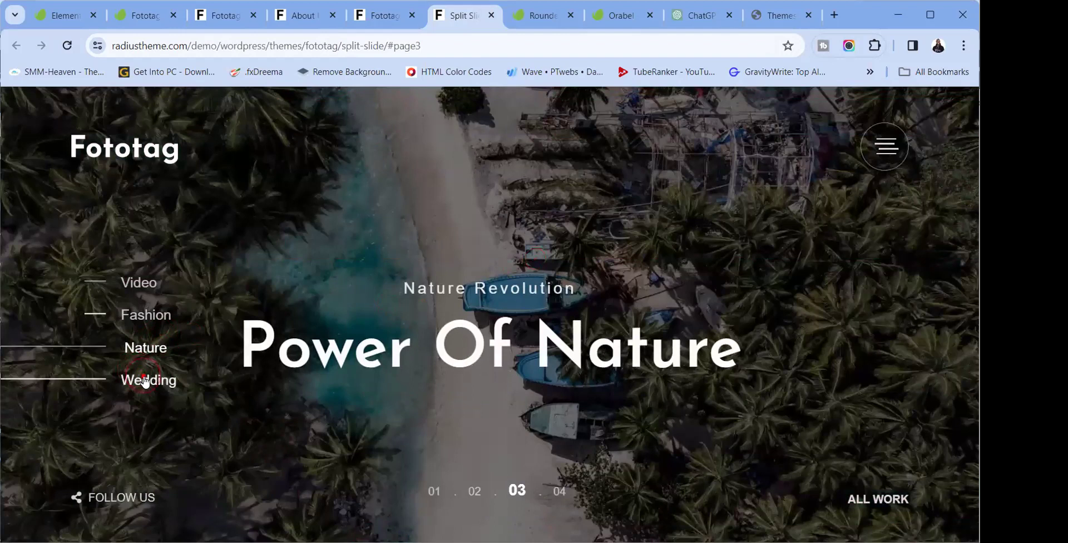
left_click(144, 380)
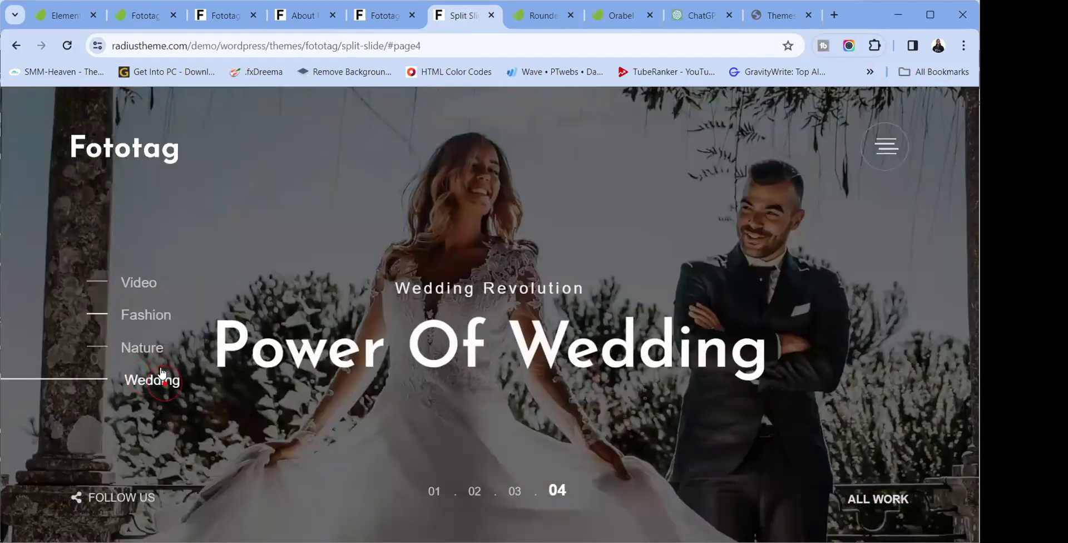
View the Nature and Video slides of the Split Slide demo and inspect the entries of its navigation menu
left_click(160, 348)
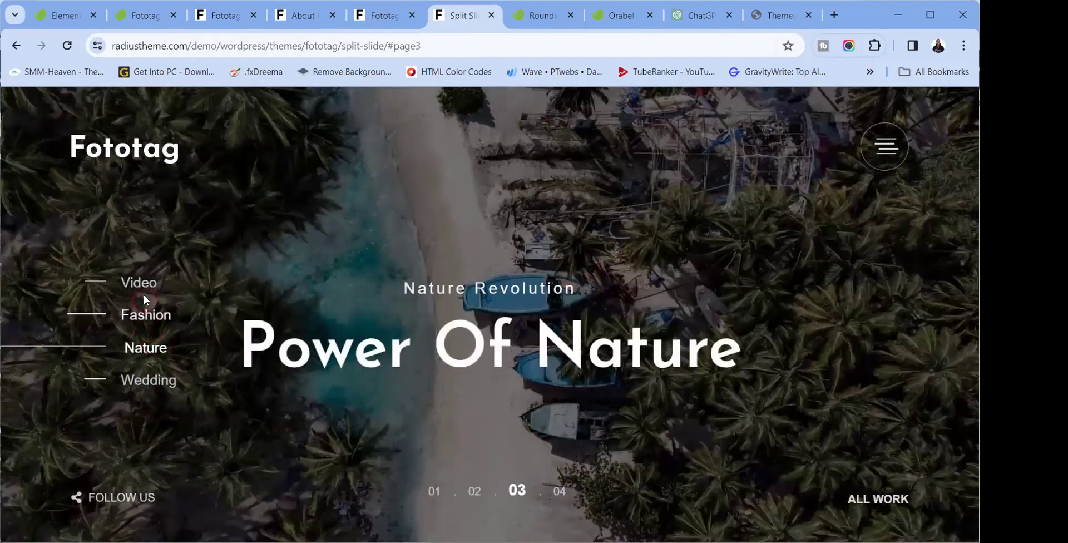
left_click(141, 284)
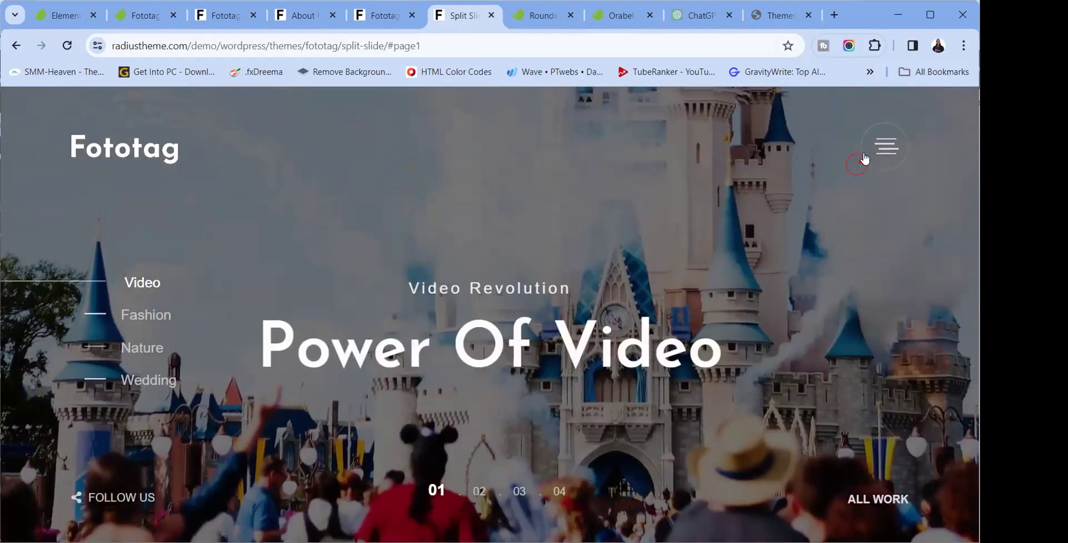
left_click(886, 147)
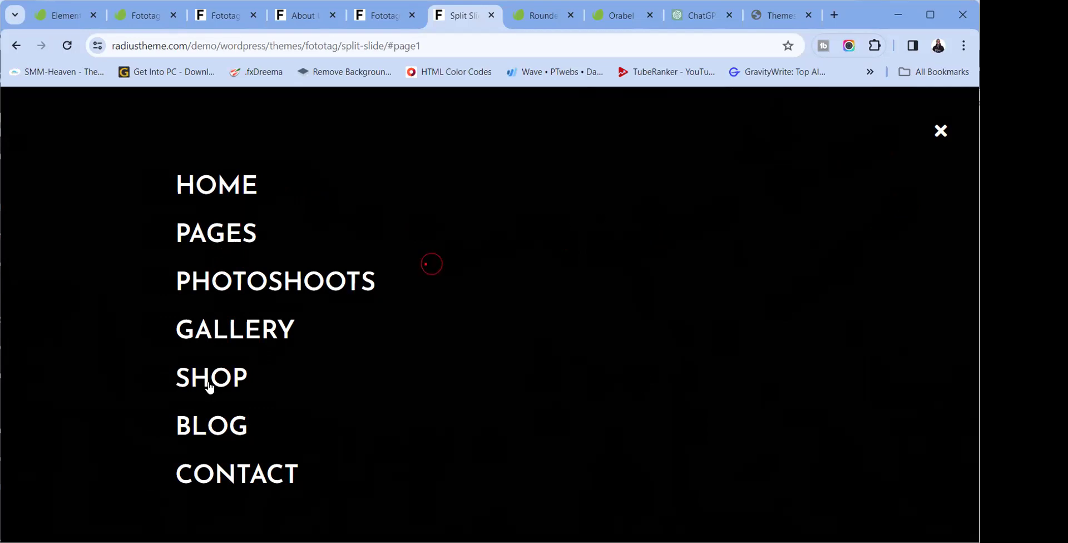
left_click(940, 133)
scroll(422, 225, "down", 1)
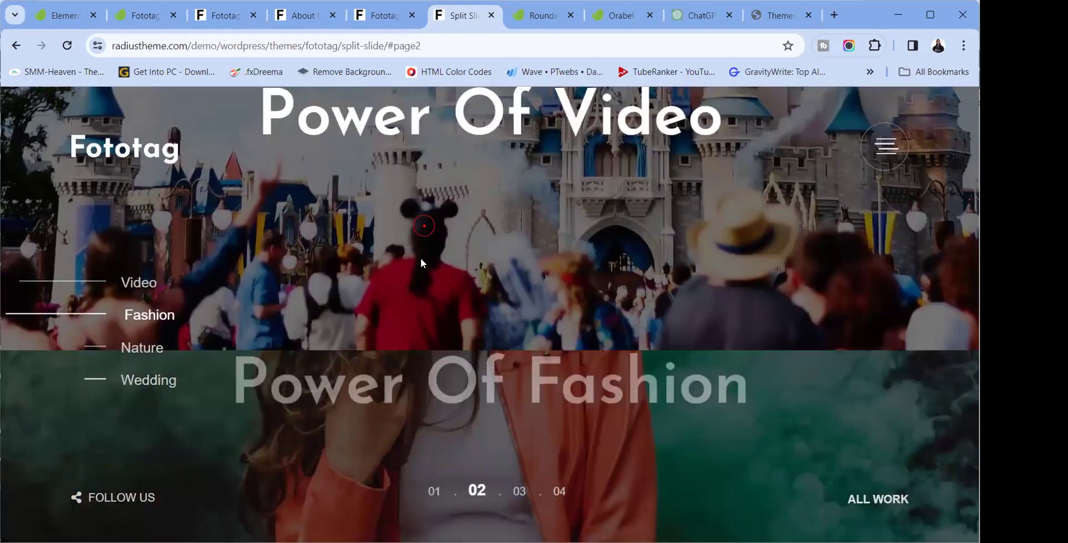
left_click(879, 150)
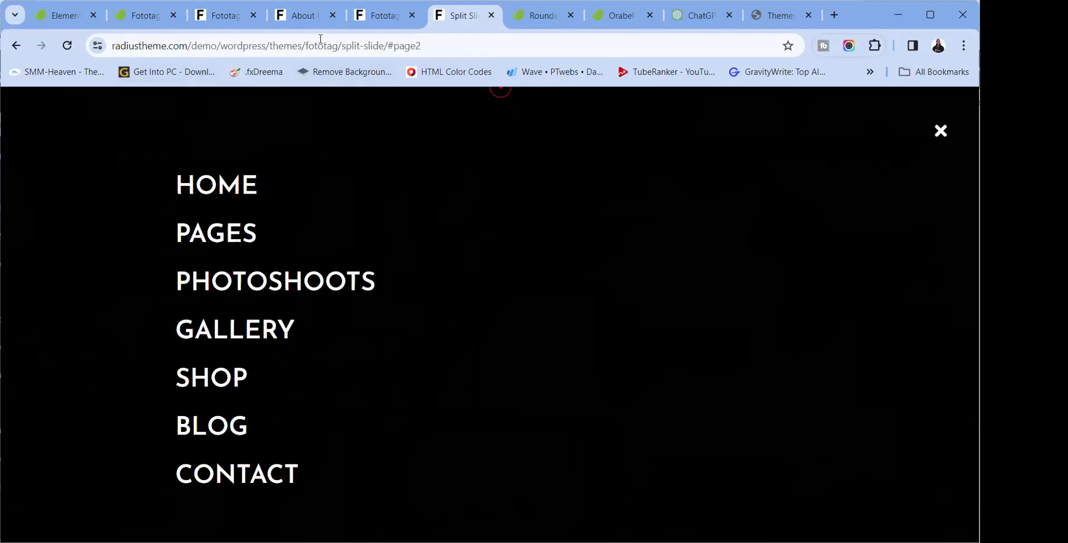
Open the live previews of the Roundex and Orabel themes from their Envato Elements pages and return to the Roundex preview
left_click(540, 22)
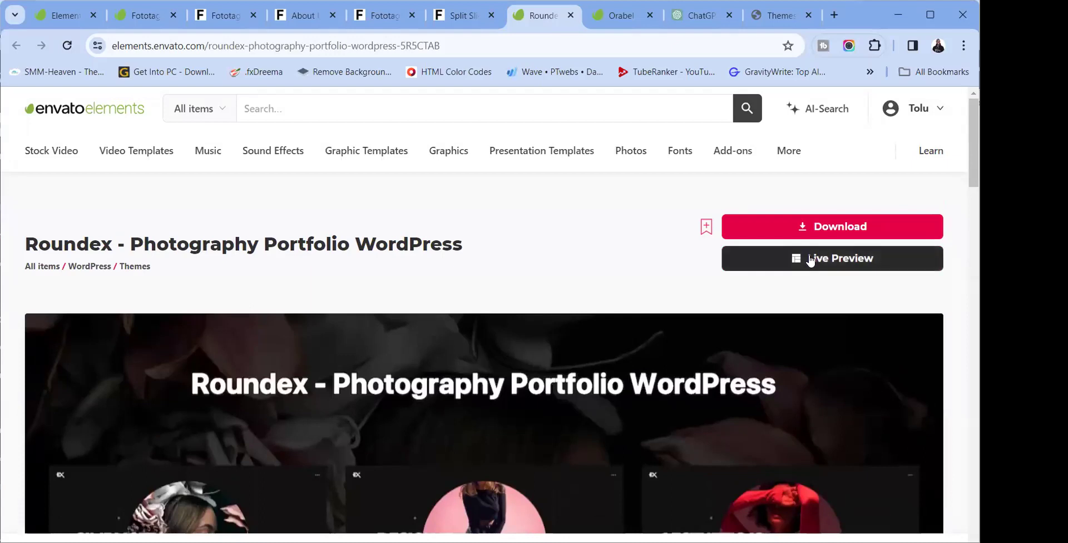
left_click(810, 260)
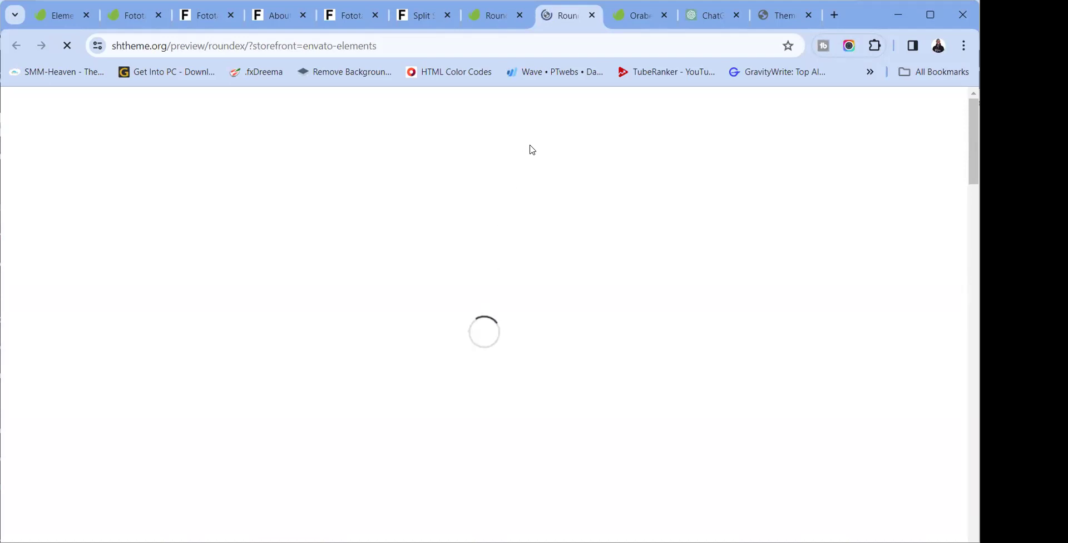
left_click(637, 23)
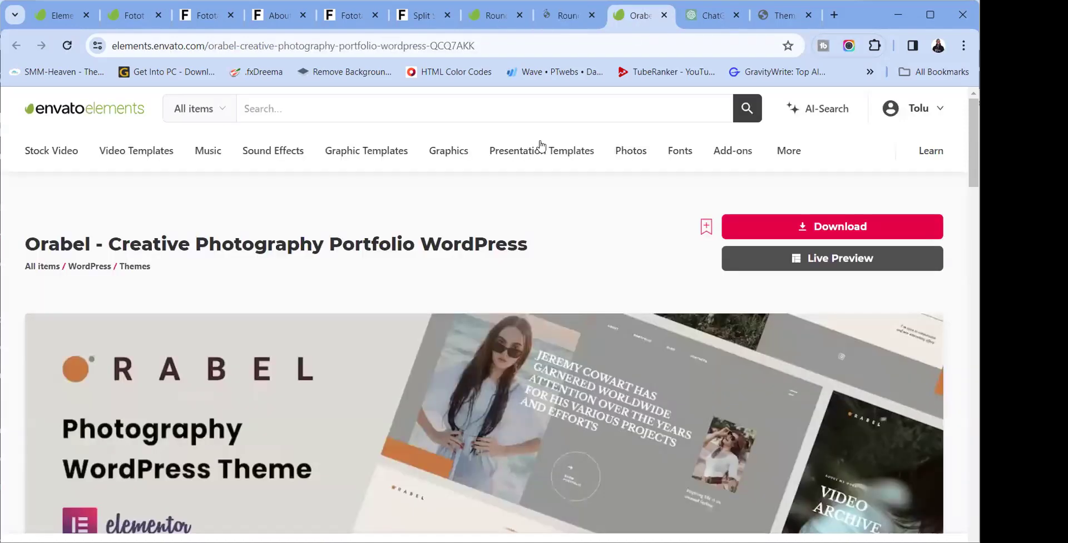
left_click(854, 257)
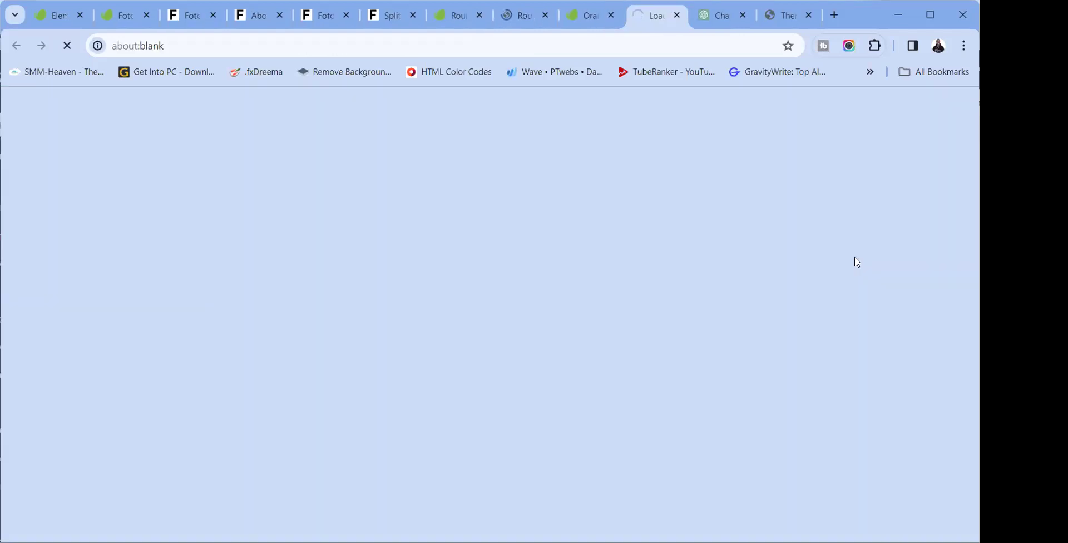
left_click(521, 24)
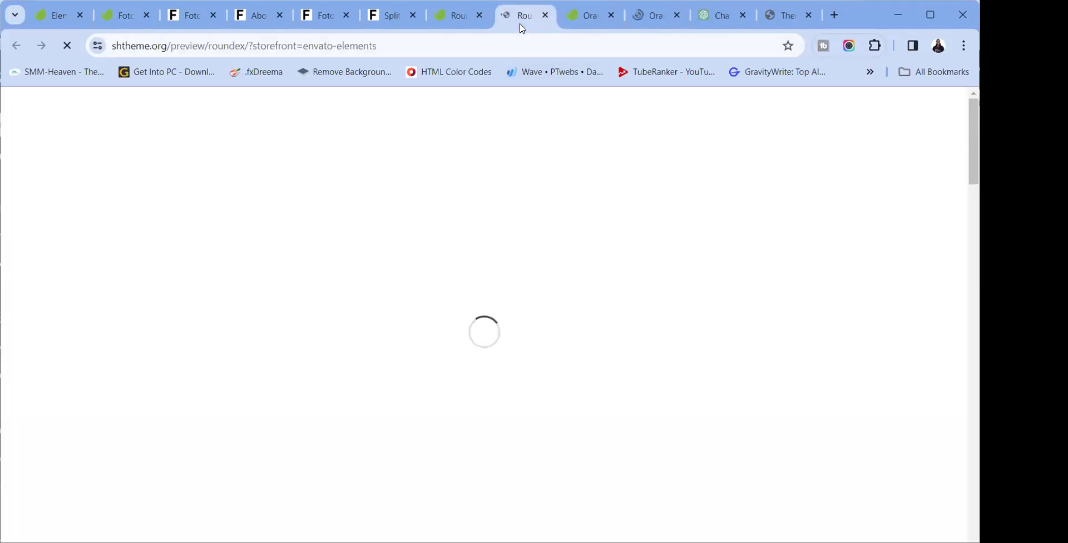
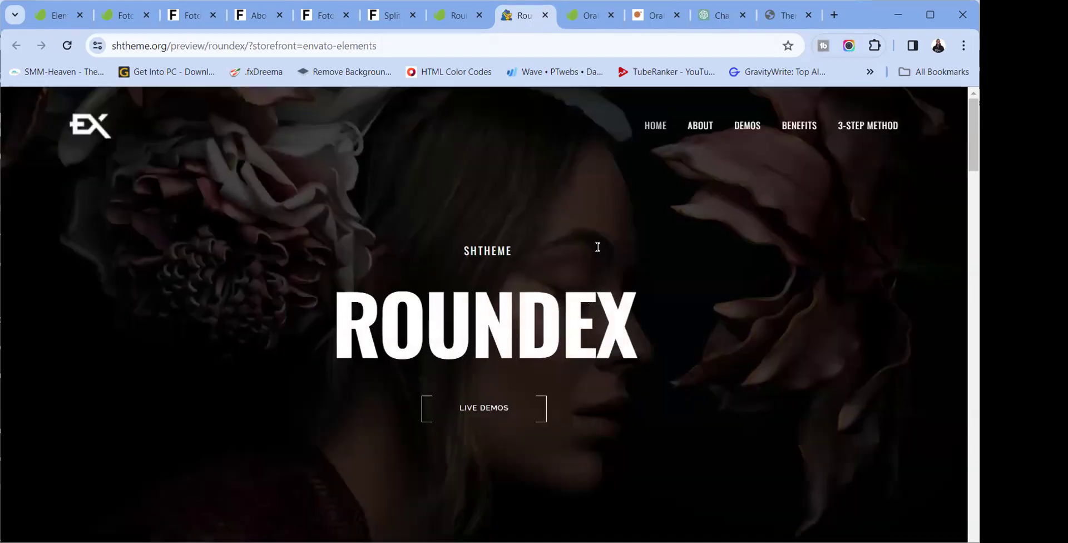
Look through the hero slider and slideshow demos on the Roundex preview page
scroll(598, 261, "down", 15)
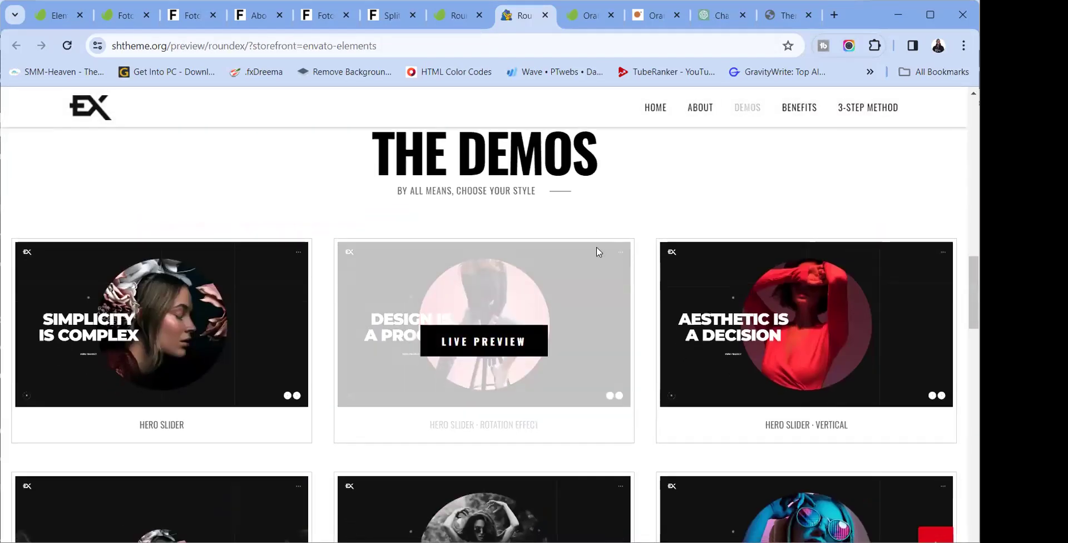
scroll(597, 247, "down", 3)
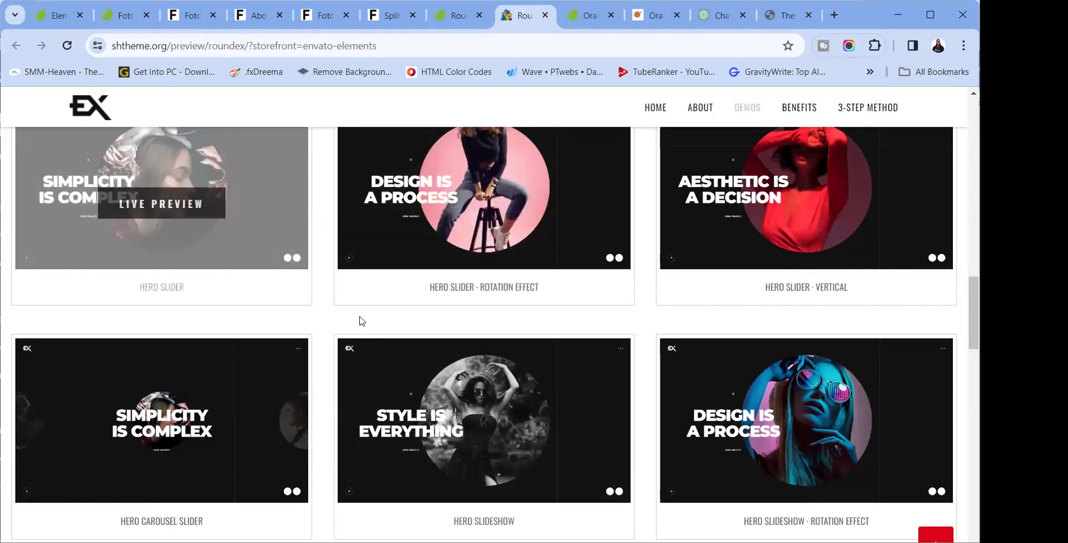
scroll(357, 317, "up", 18)
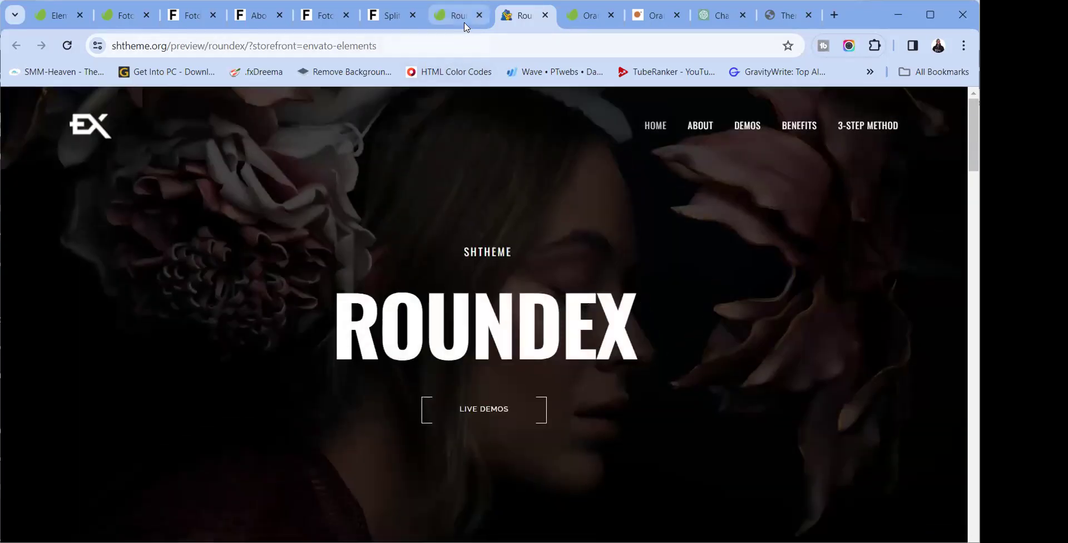
Close the Roundex theme page and its live preview
left_click(464, 19)
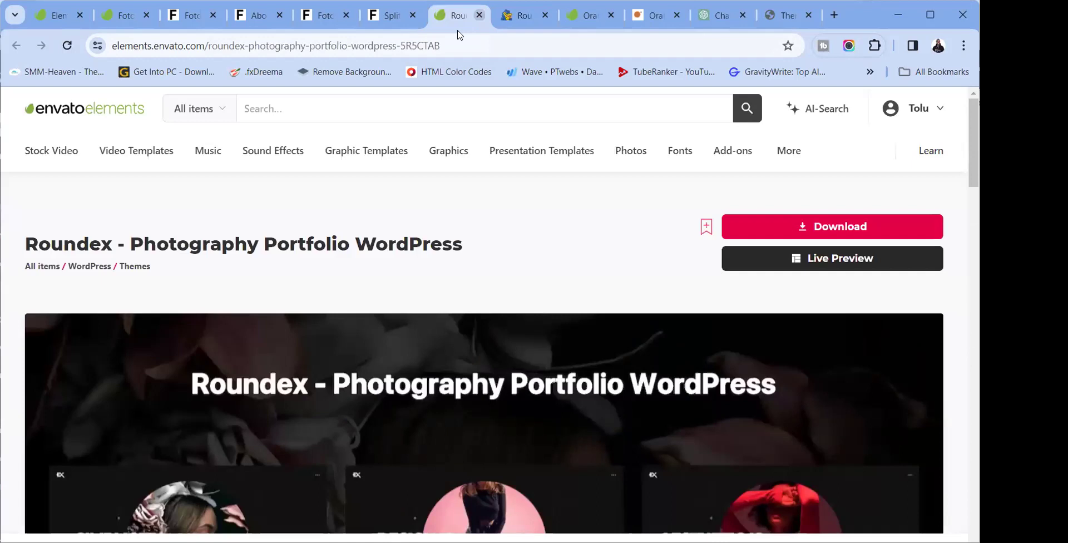
right_click(466, 24)
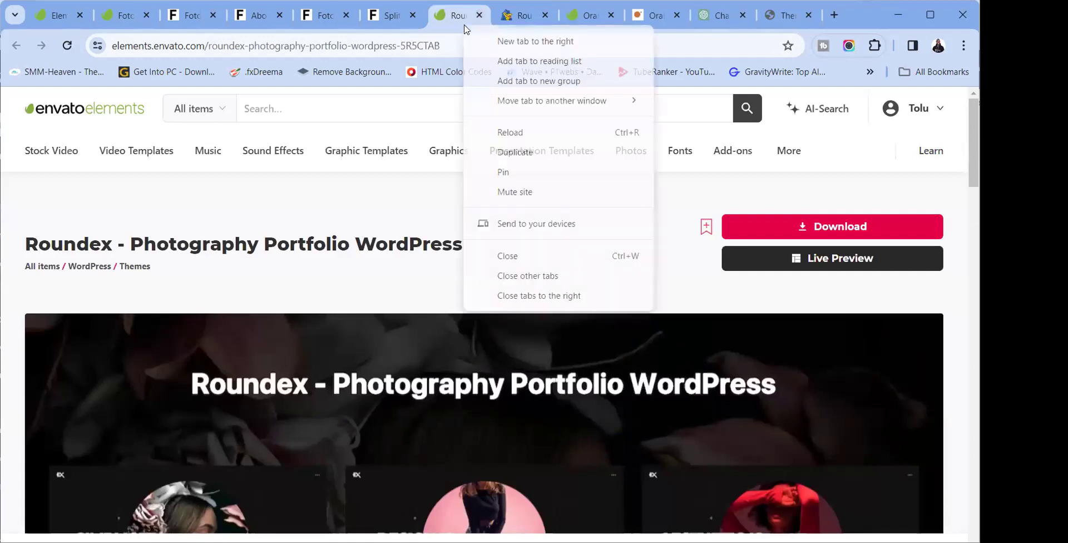
left_click(507, 256)
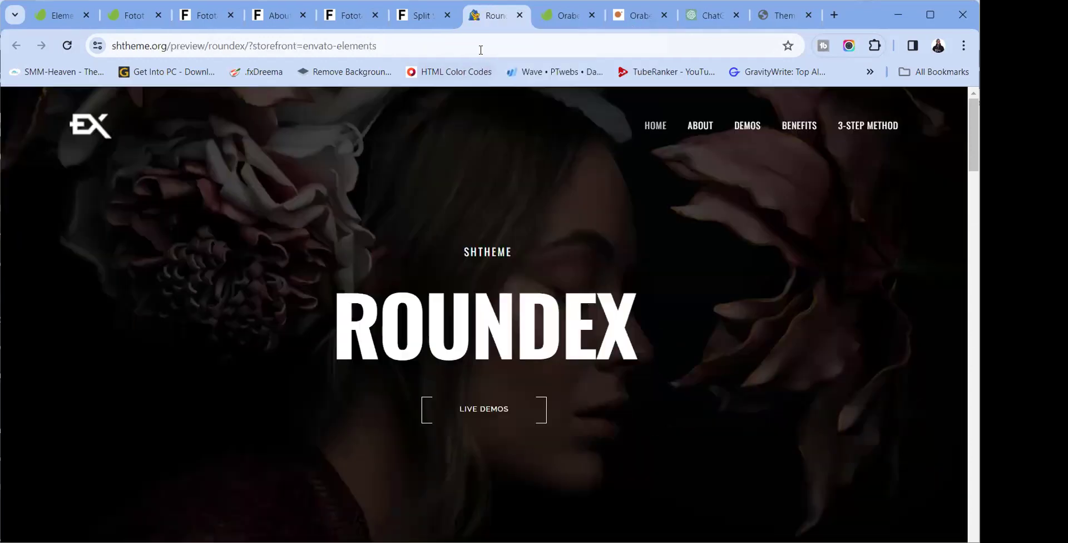
right_click(484, 28)
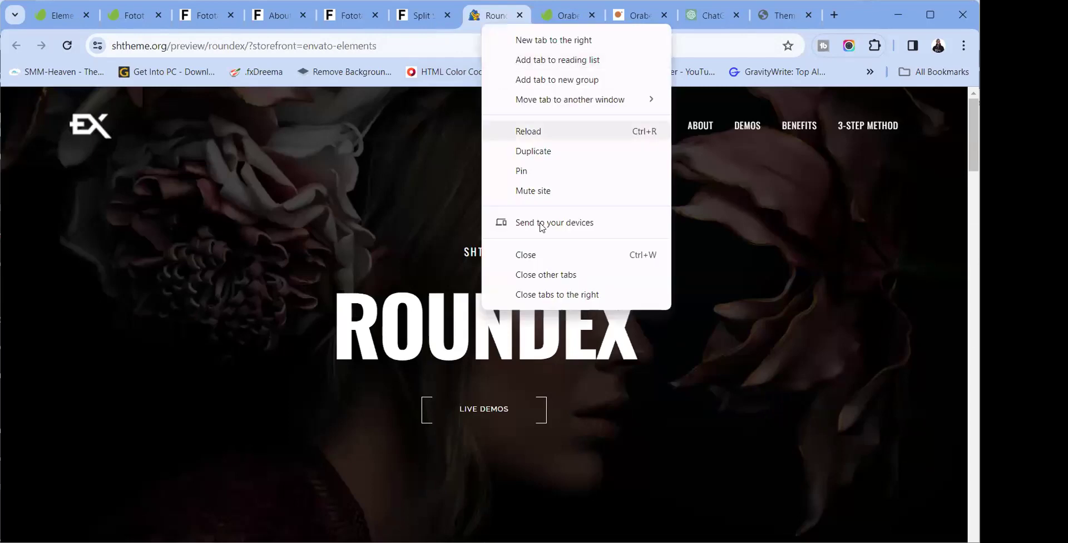
left_click(535, 257)
View the Orabel demo's home page and open its gallery, blog and contact pages
left_click(617, 15)
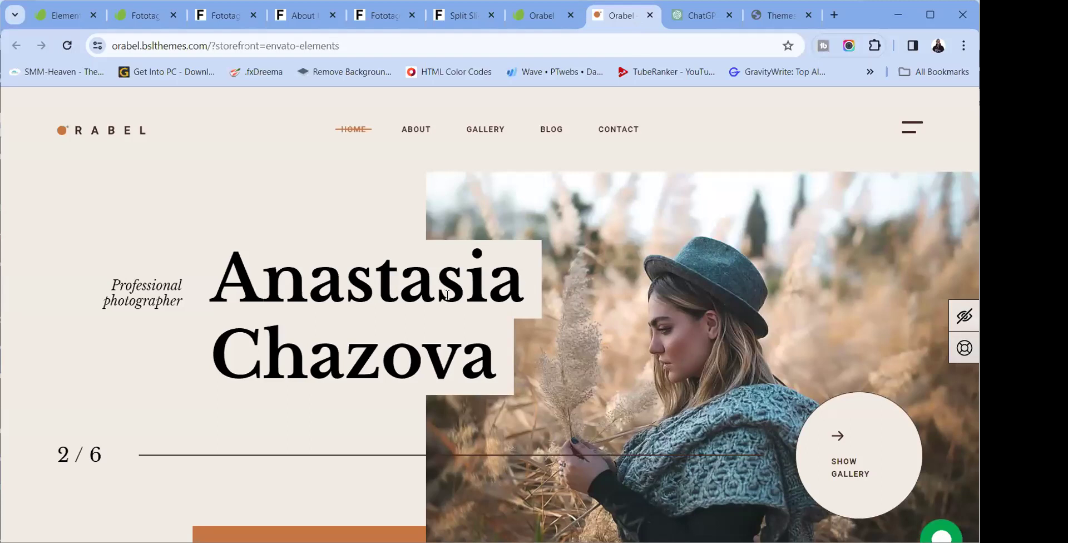
left_click(842, 444)
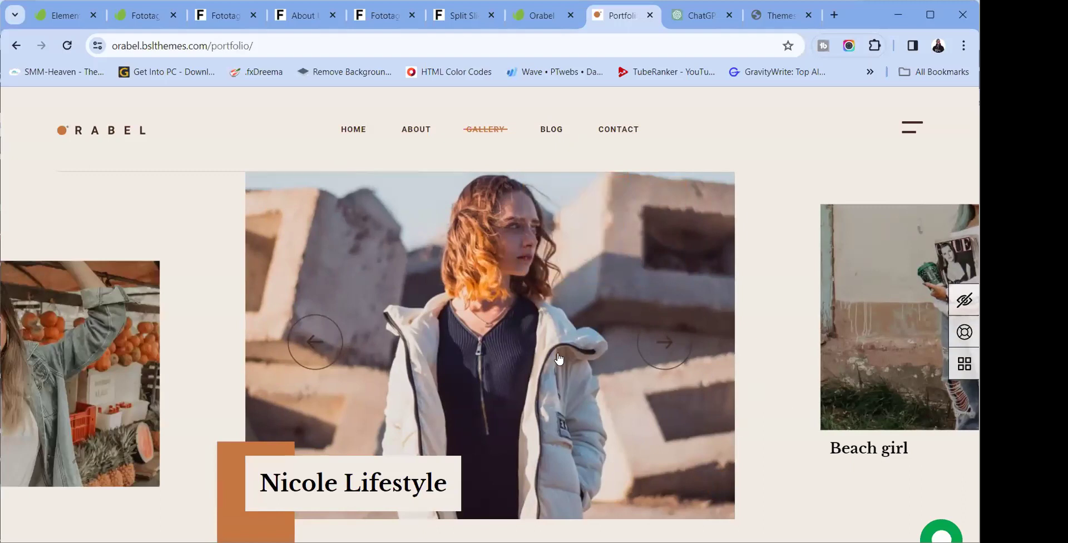
left_click(554, 130)
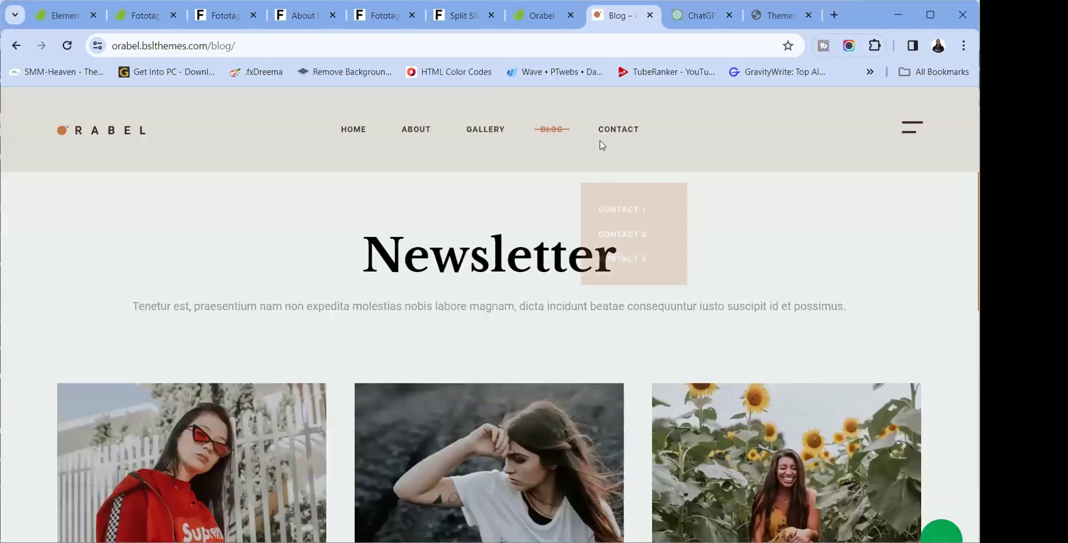
left_click(612, 129)
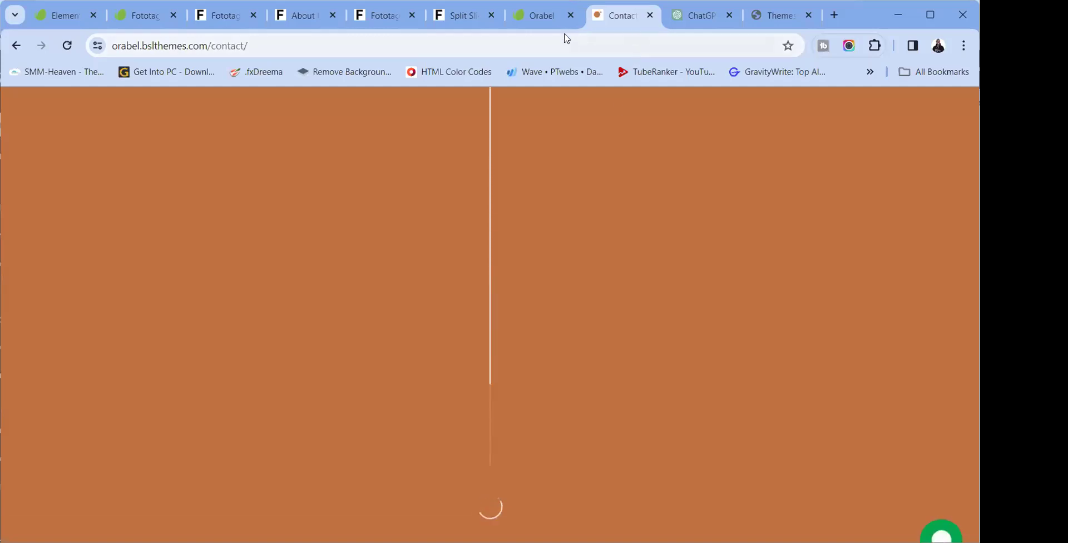
Close the Orabel theme page and its live preview
left_click(564, 28)
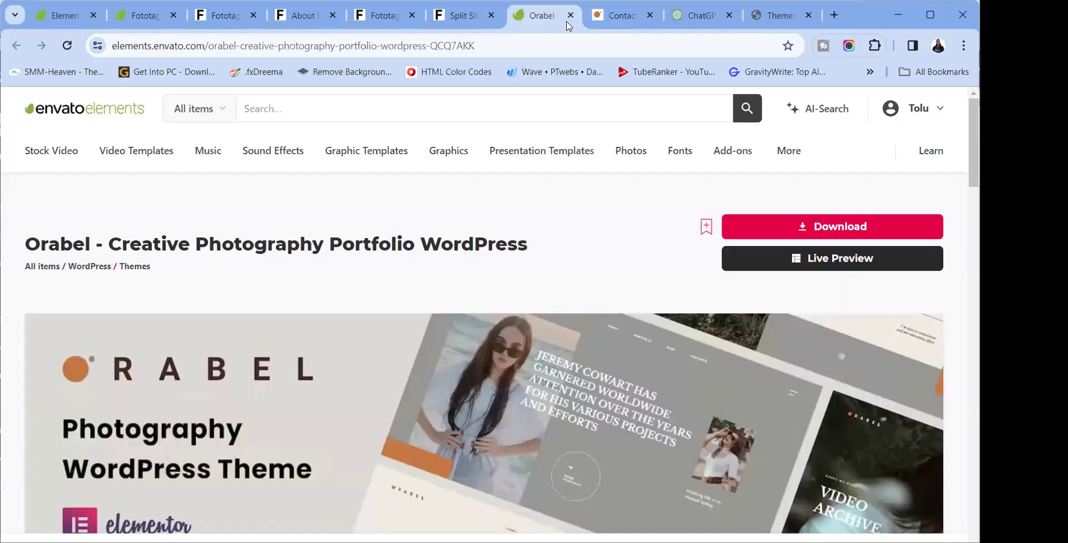
right_click(568, 25)
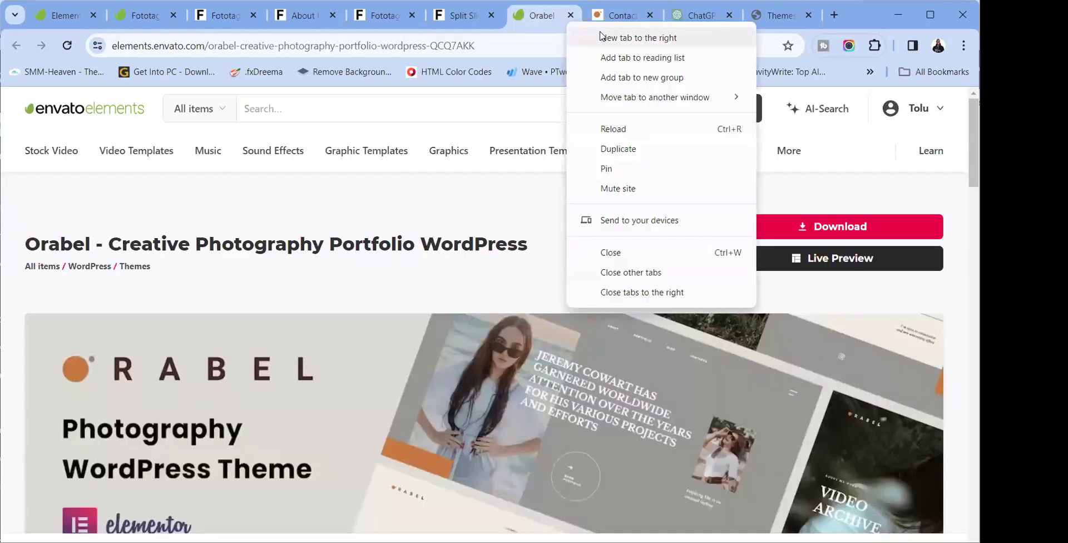
left_click(638, 254)
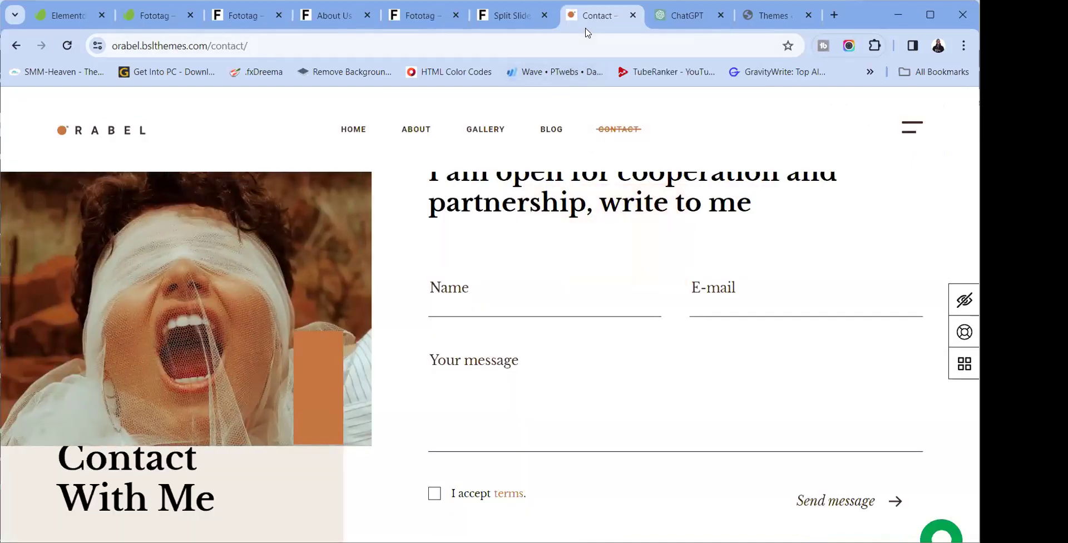
right_click(586, 28)
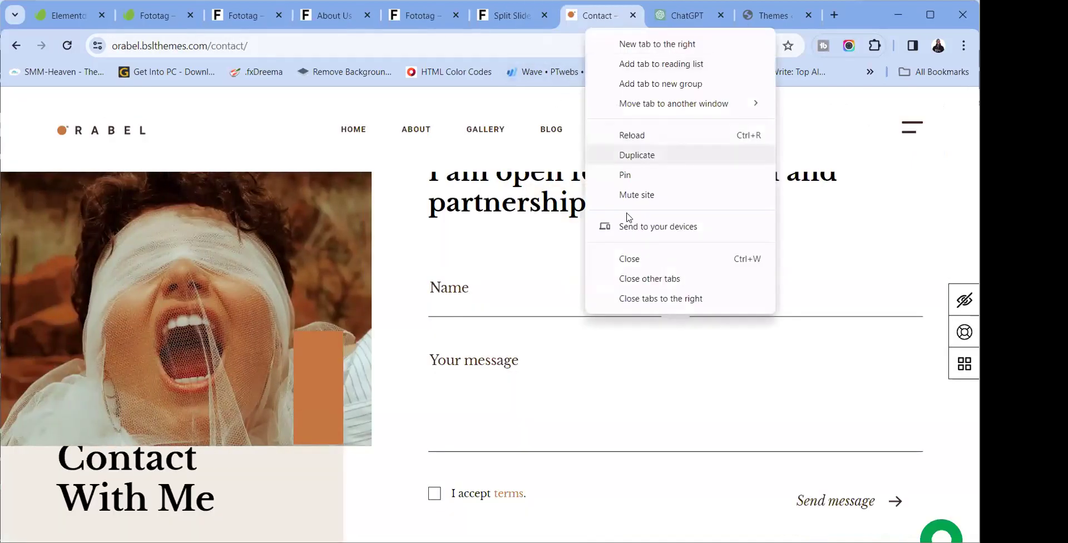
left_click(637, 265)
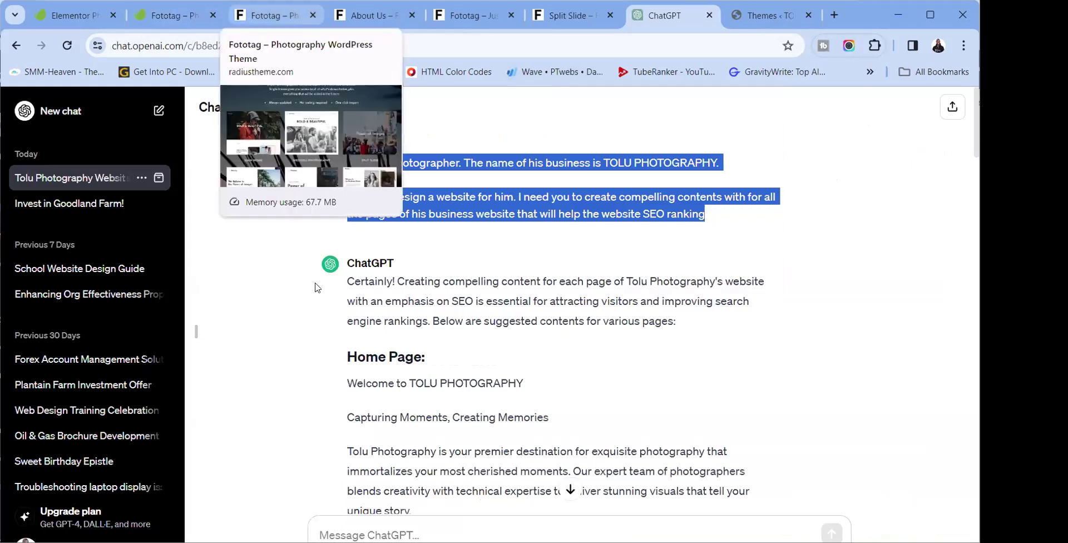
Return to the Fototag preview page and look through its home page demos, from Main Home to Parallax Showcase
key("ctrl+2")
scroll(346, 356, "up", 3)
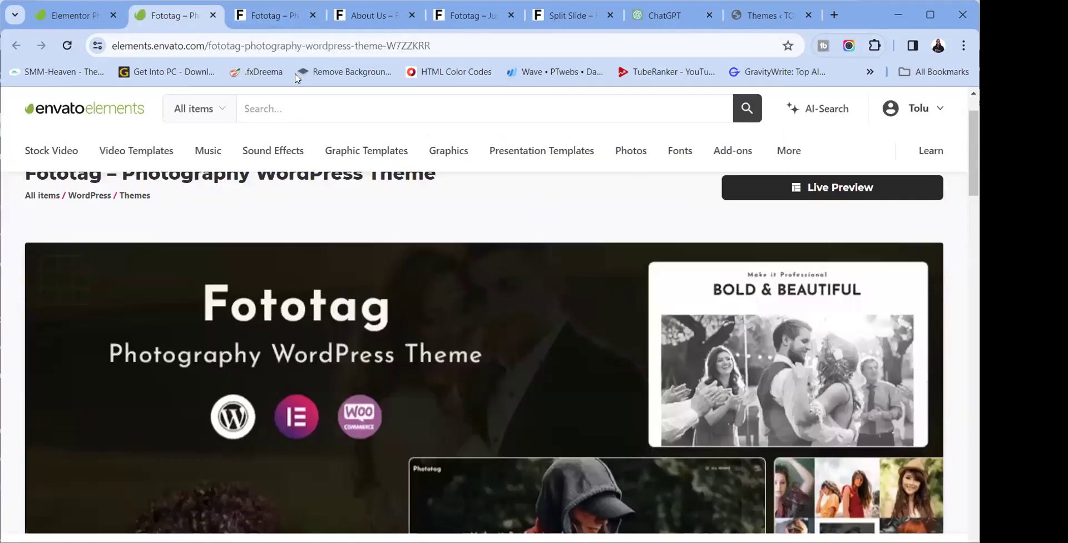
left_click(281, 27)
scroll(423, 292, "down", 15)
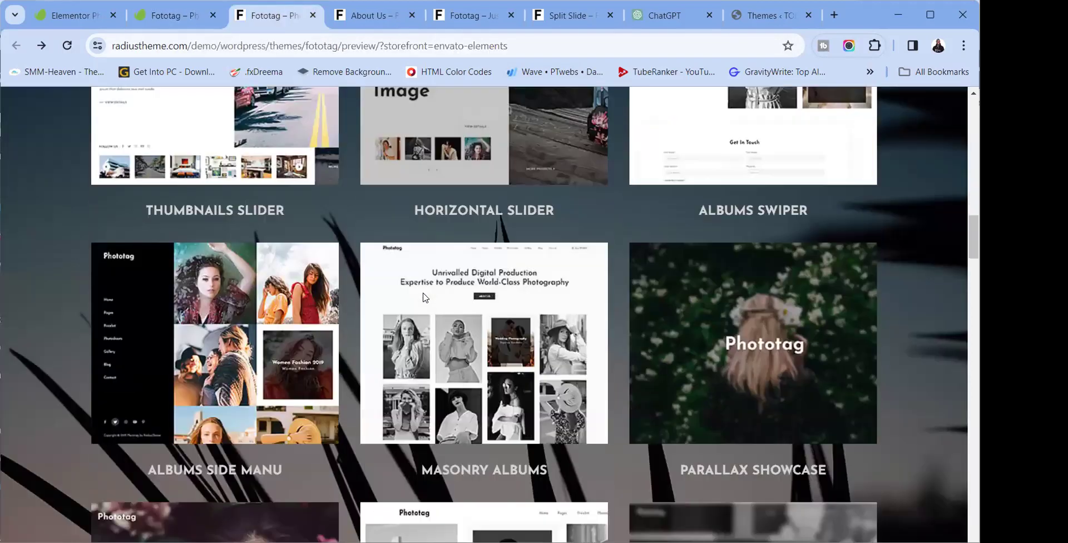
scroll(423, 293, "down", 6)
scroll(423, 292, "up", 6)
scroll(613, 284, "up", 5)
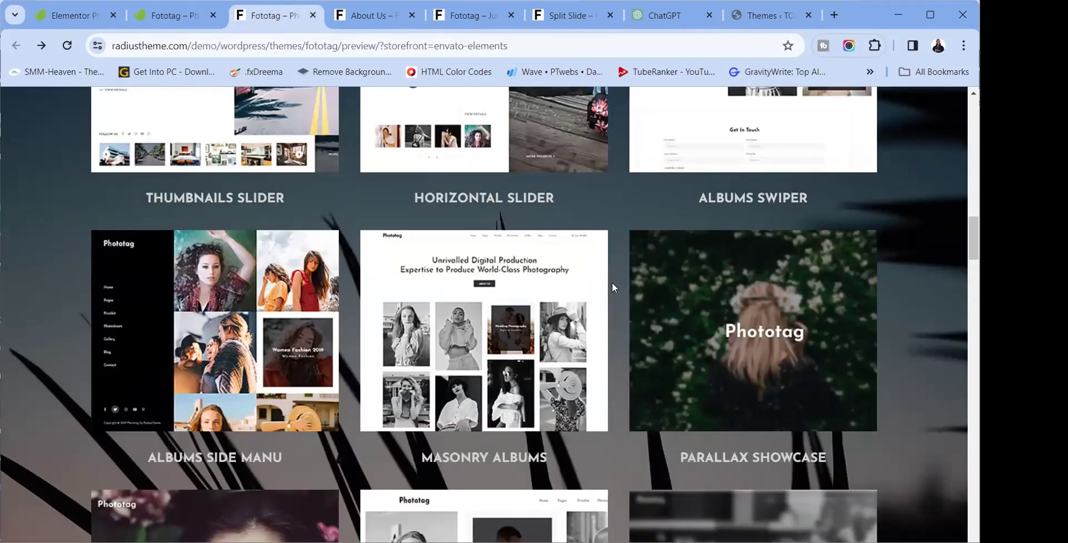
scroll(613, 283, "up", 6)
scroll(613, 283, "down", 11)
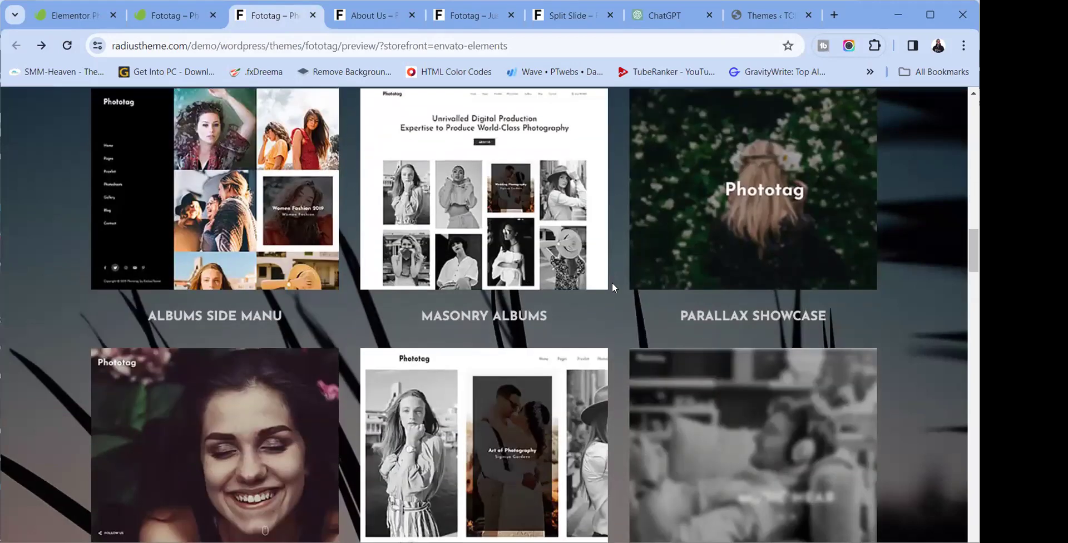
scroll(613, 285, "up", 11)
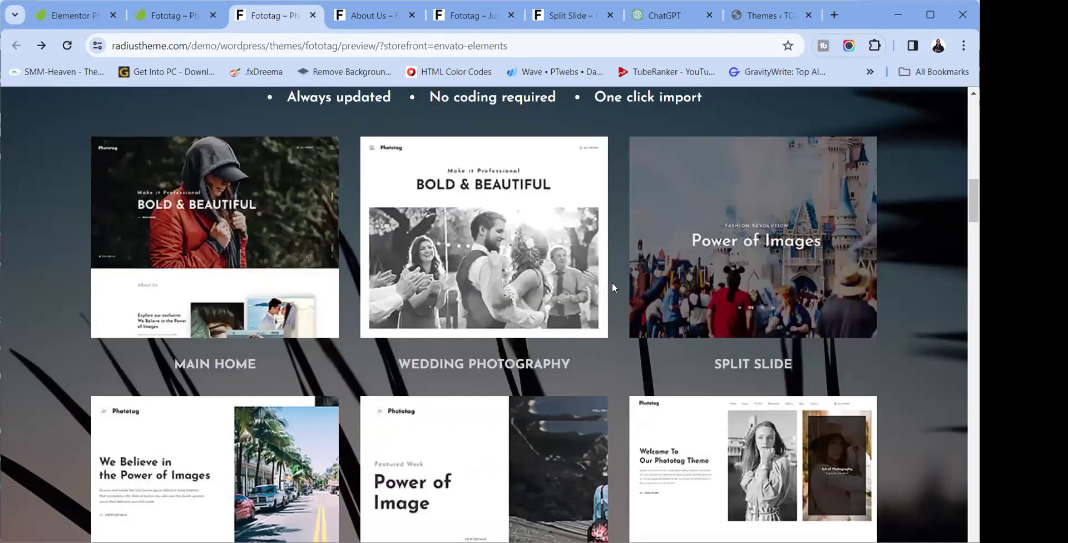
scroll(612, 286, "up", 8)
scroll(612, 285, "down", 16)
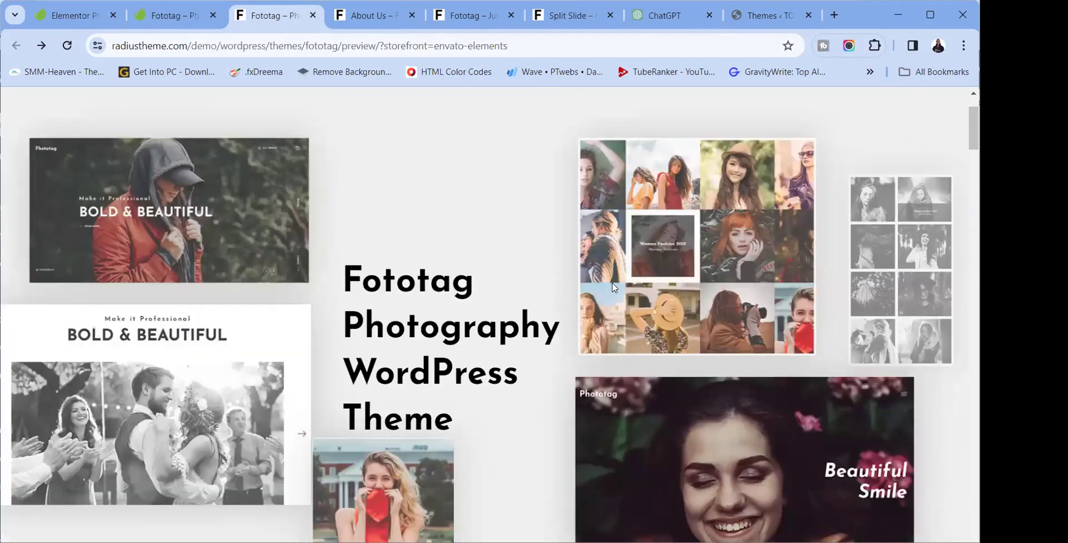
scroll(613, 286, "up", 7)
scroll(612, 287, "up", 8)
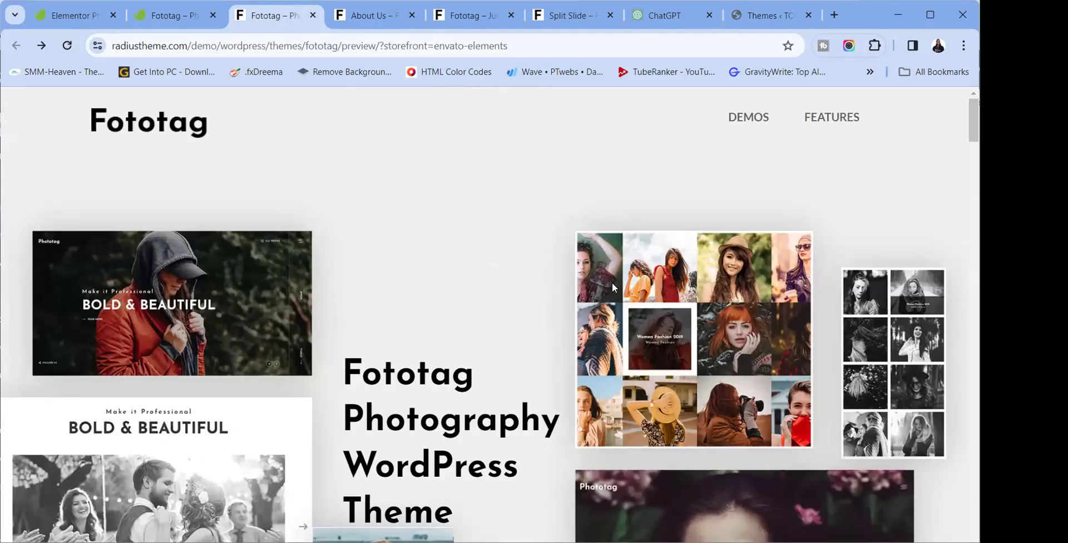
left_click(367, 15)
left_click(281, 17)
left_click(352, 25)
left_click(271, 22)
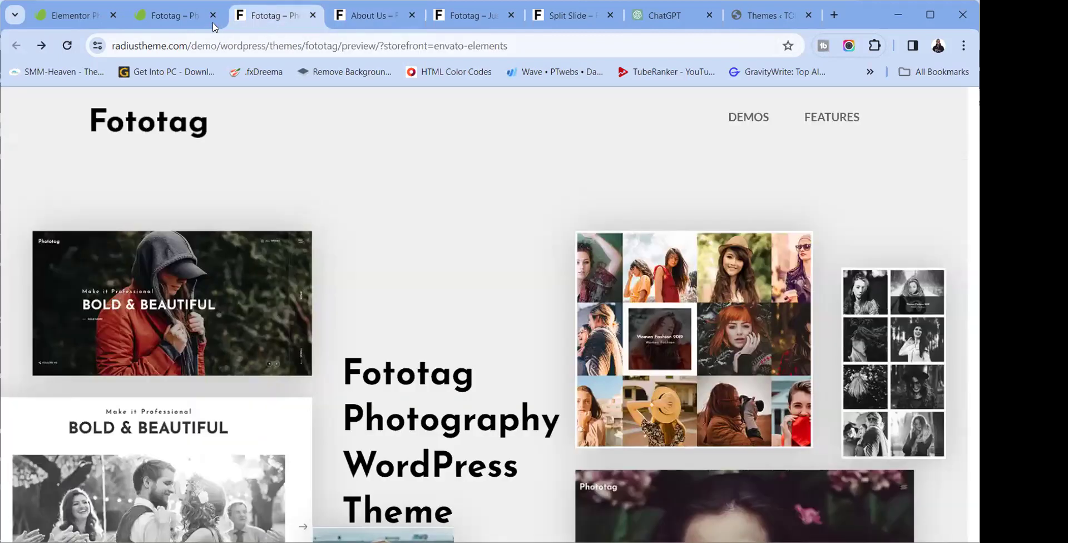
Reopen the Fototag – Photography WordPress Theme page from the Elementor-compatible photography portfolio search results in a new browser tab
left_click(212, 16)
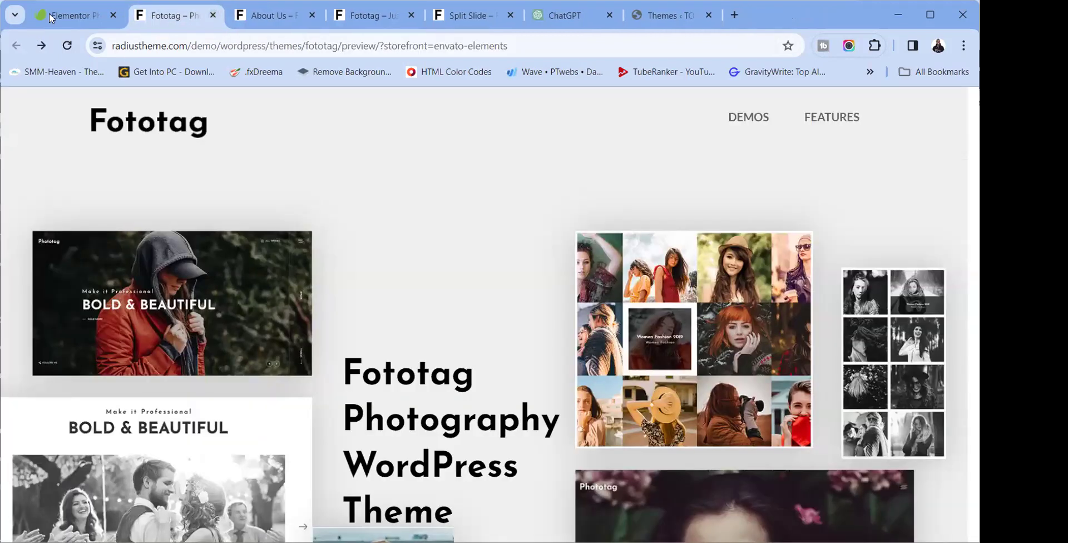
left_click(73, 15)
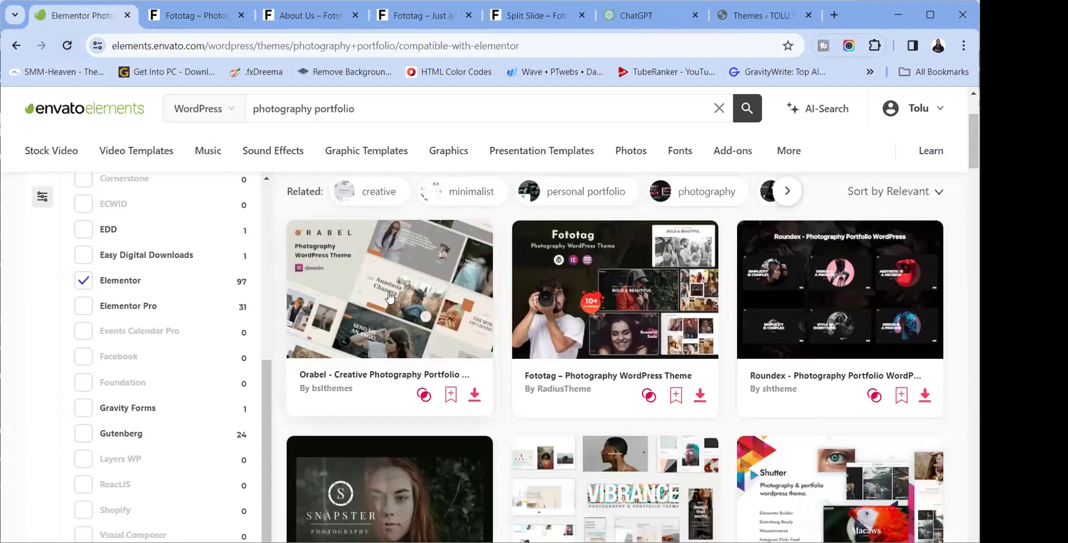
right_click(596, 367)
left_click(647, 161)
key("ctrl+Tab")
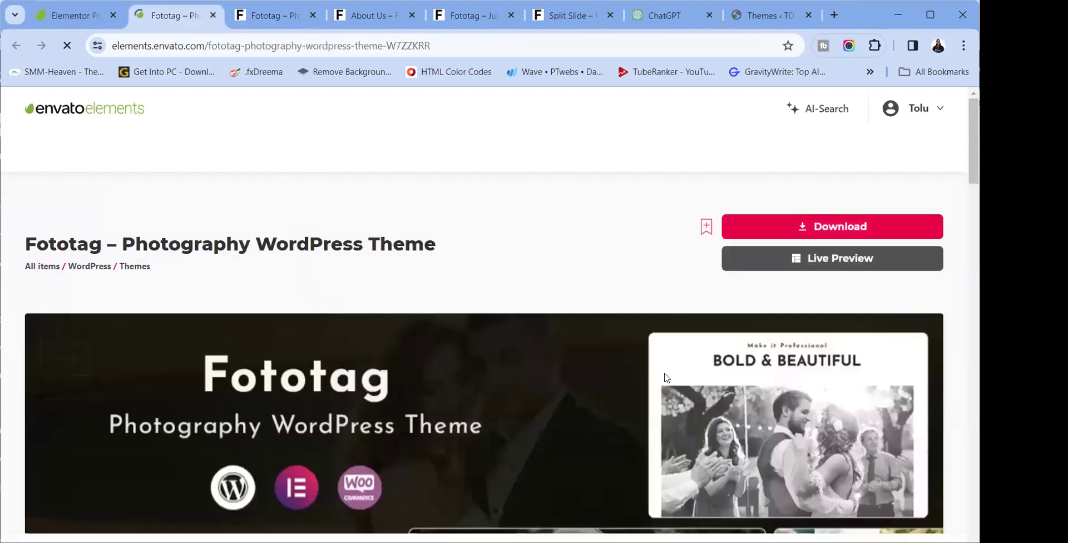
Download the Fototag theme with its license added to a new project named "tolu photography"
left_click(773, 226)
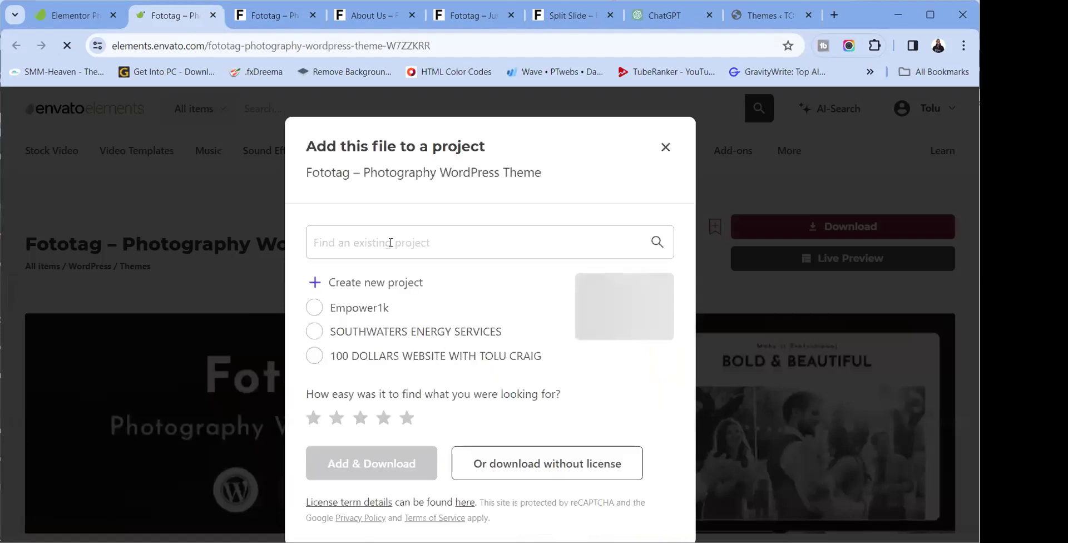
left_click(389, 232)
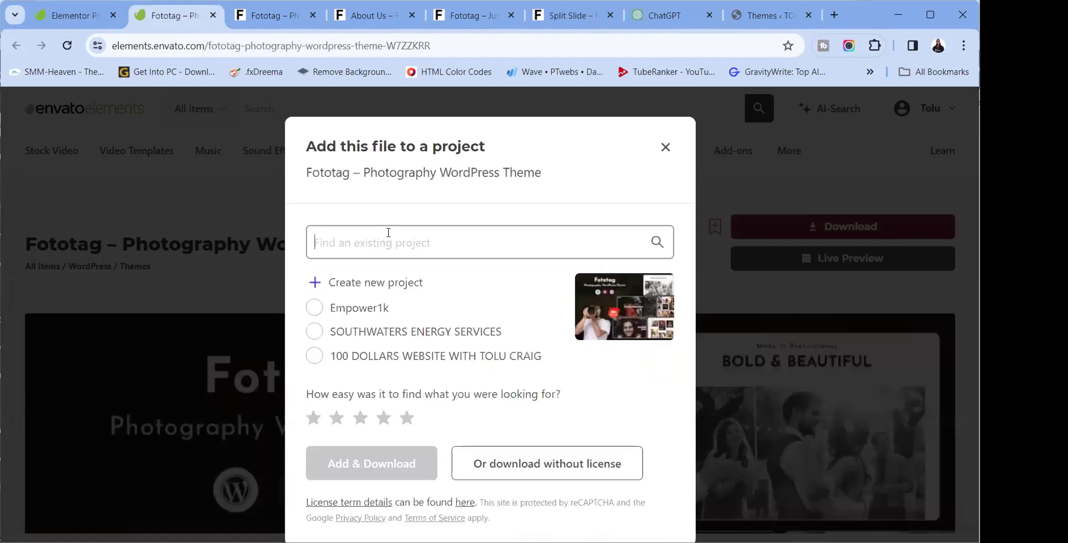
type("tolu phot")
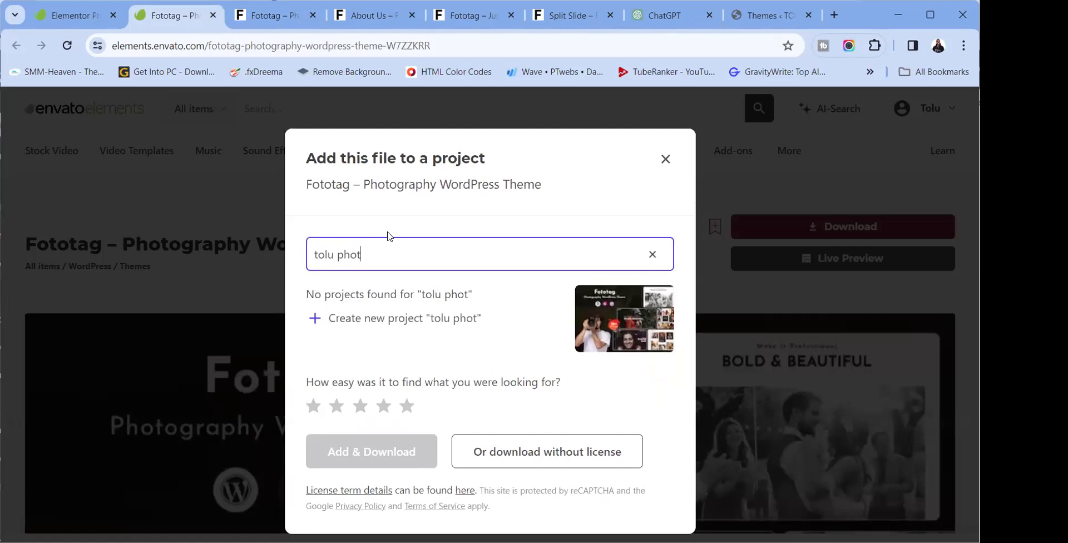
type("ography")
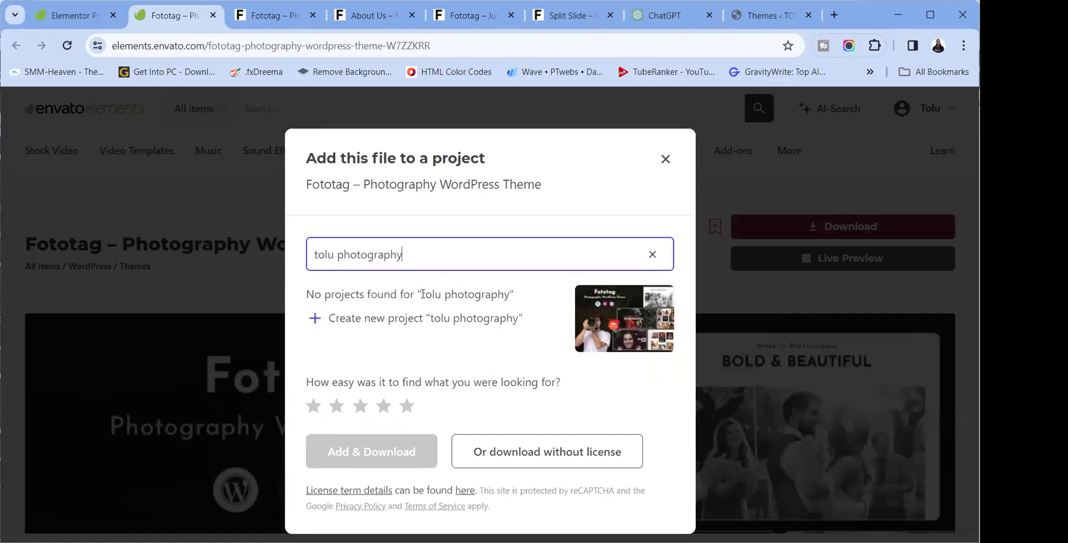
left_click(429, 318)
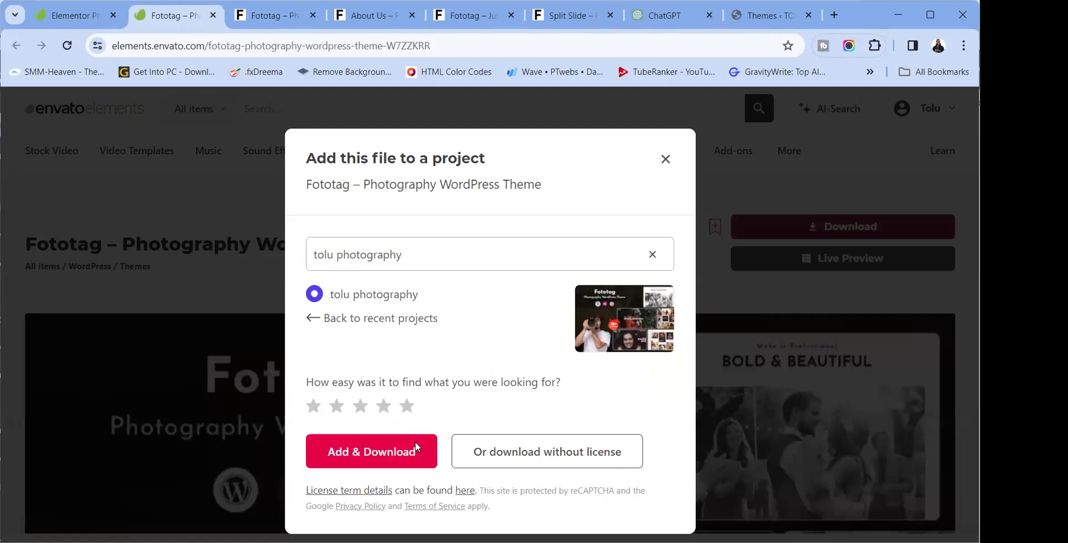
left_click(399, 450)
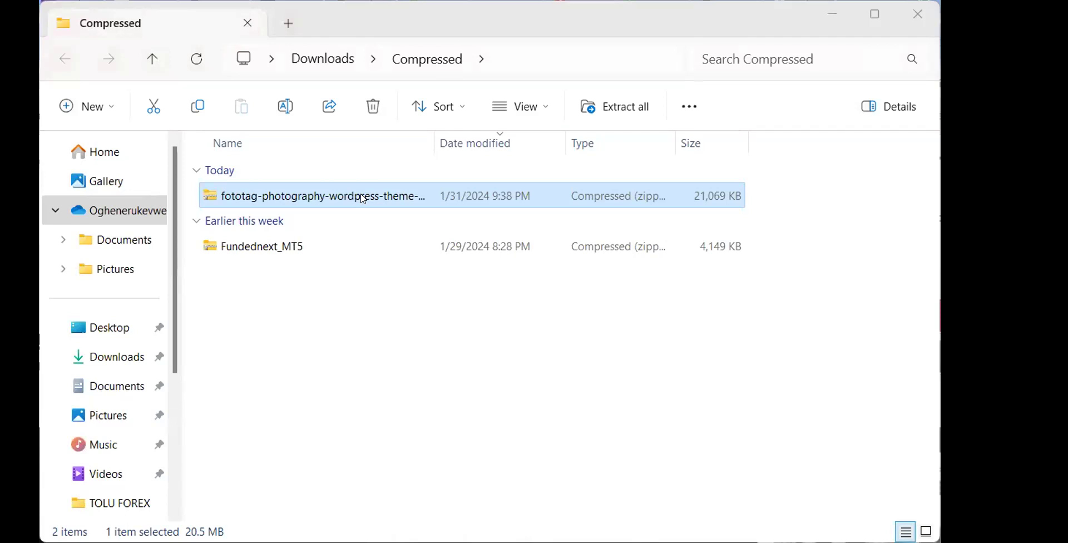
Extract the downloaded fototag-photography-wordpress-theme archive with WinRAR directly into the Compressed folder
left_click(364, 199)
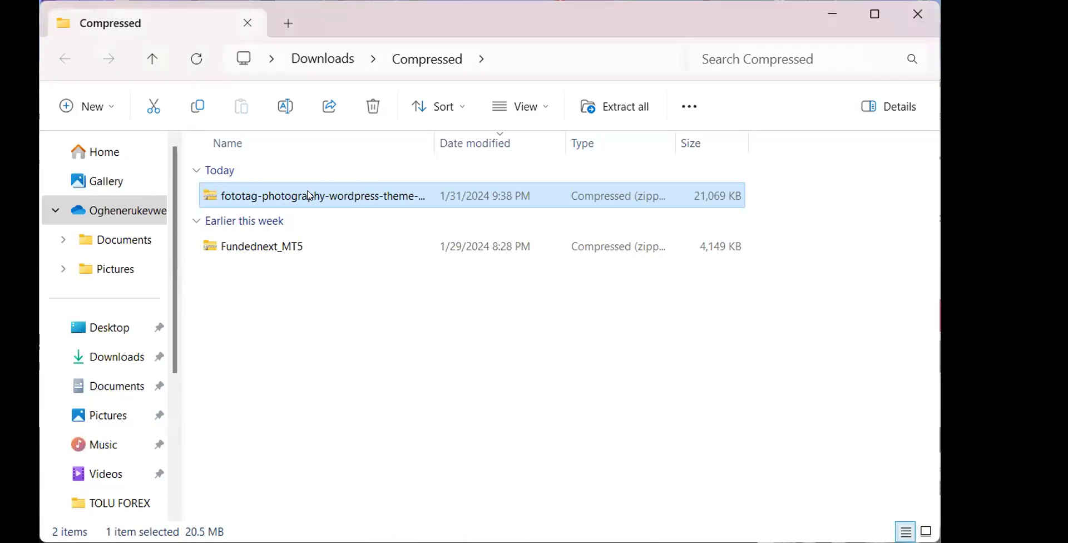
right_click(362, 199)
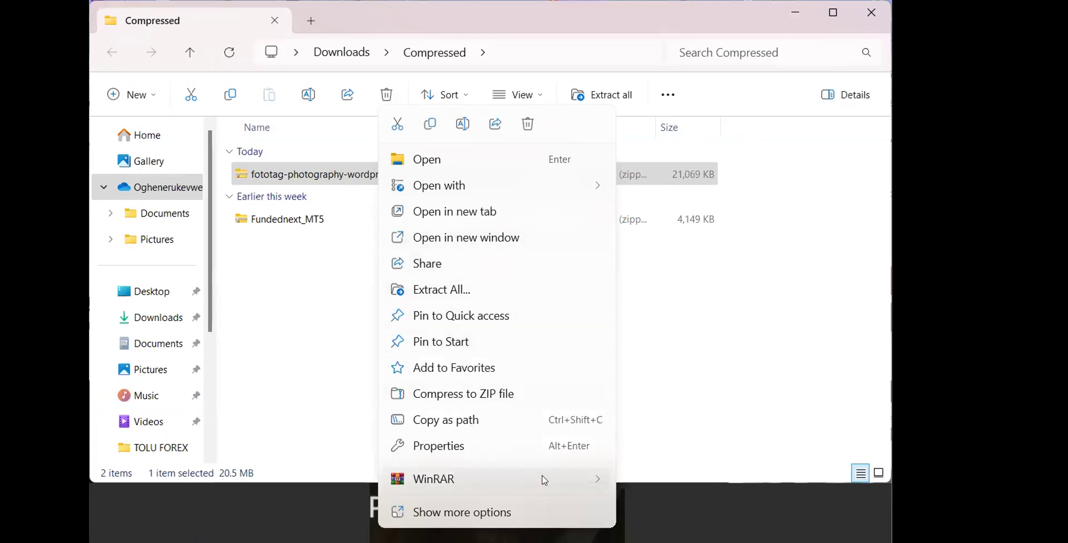
mouse_move(612, 480)
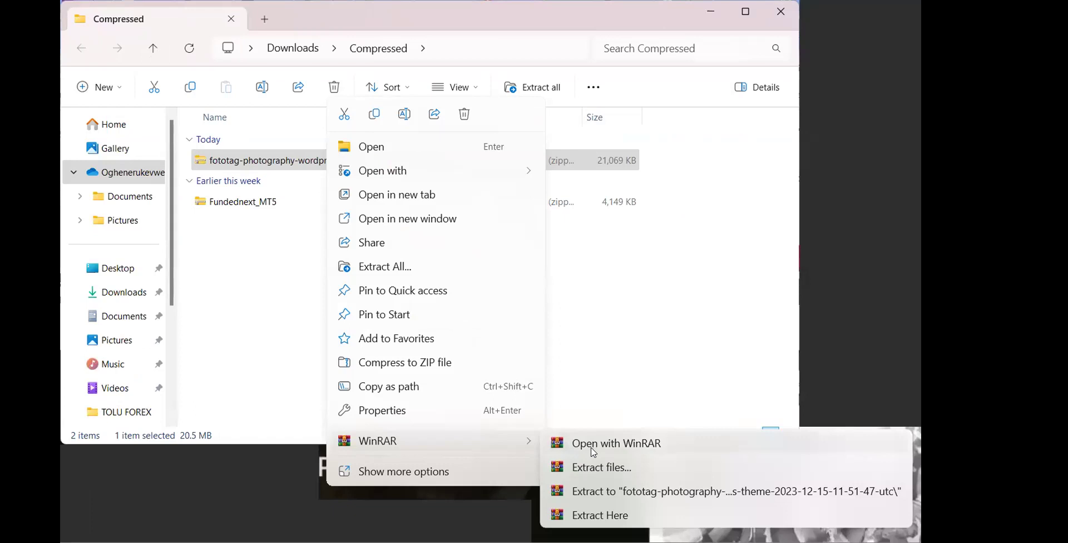
left_click(599, 515)
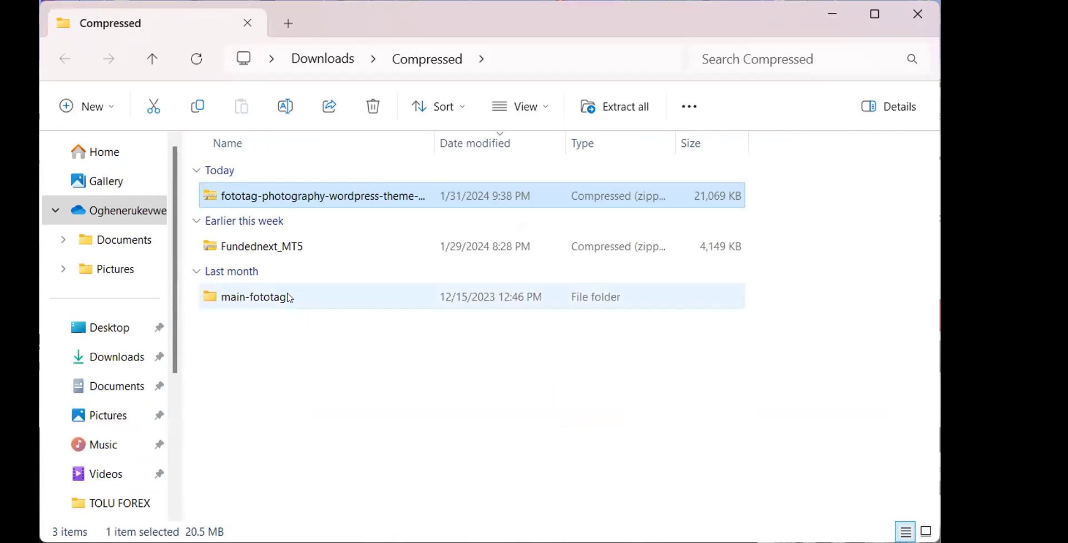
Open the extracted main-fototag folder and its Uploads subfolder
left_click(289, 298)
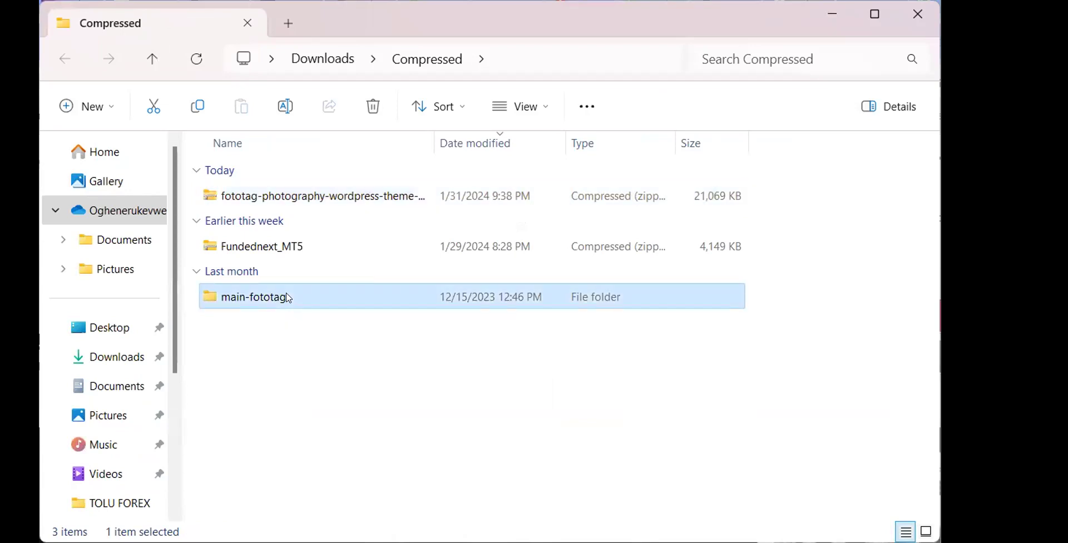
double_click(289, 297)
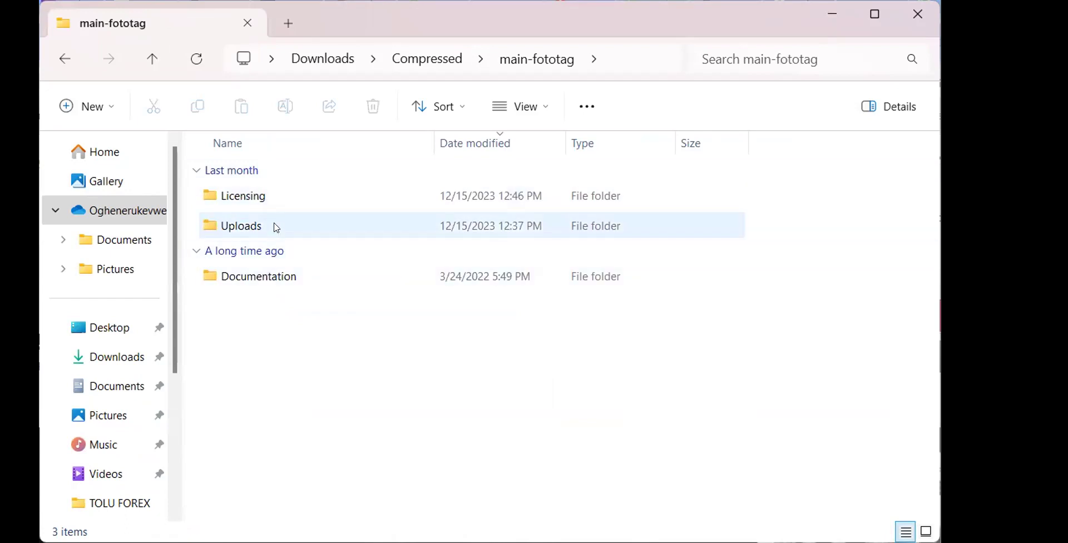
double_click(277, 227)
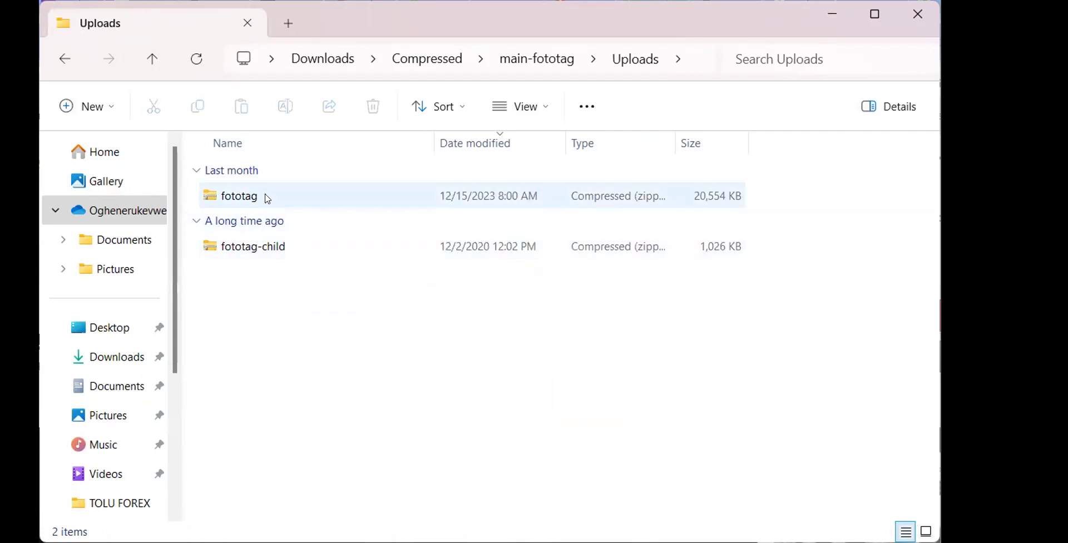
Look inside the fototag archive and its inner folder, and return to the Uploads folder
double_click(268, 198)
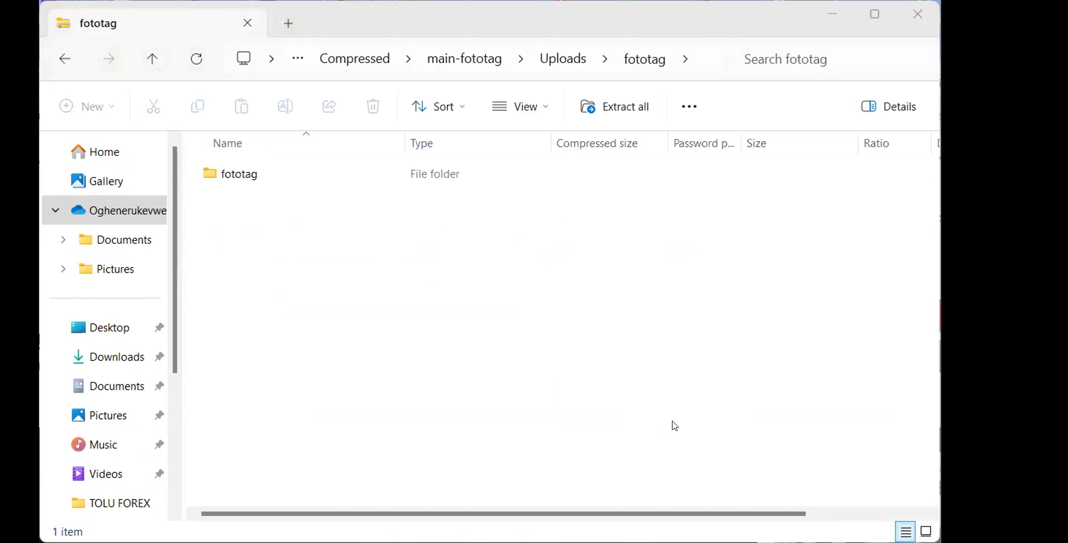
double_click(245, 180)
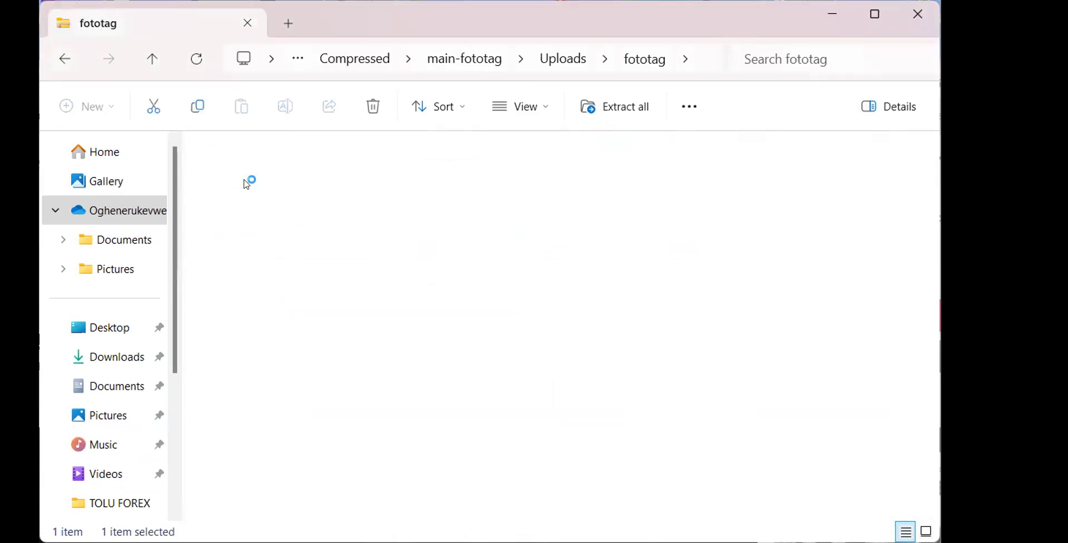
left_click(65, 59)
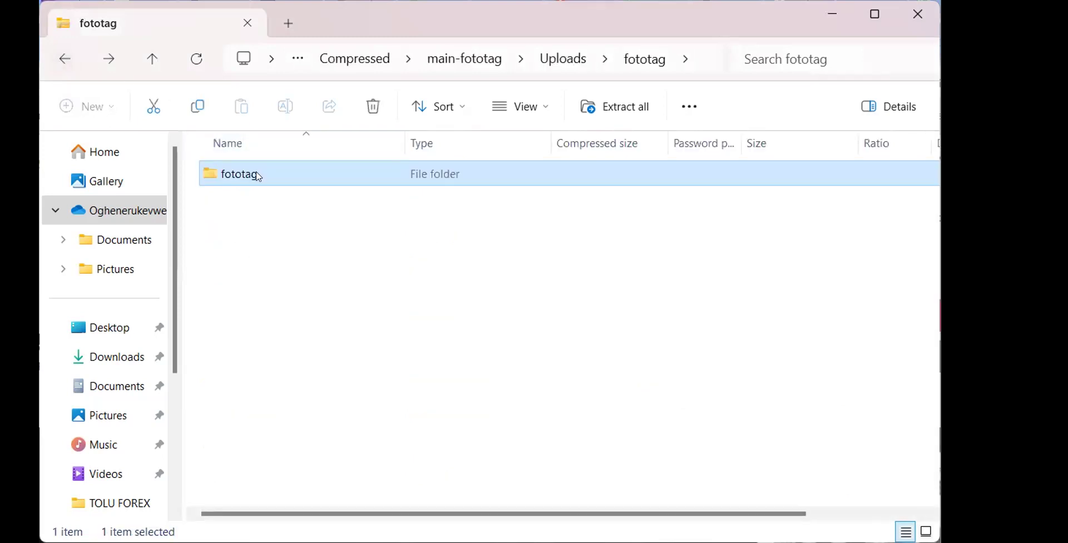
right_click(259, 176)
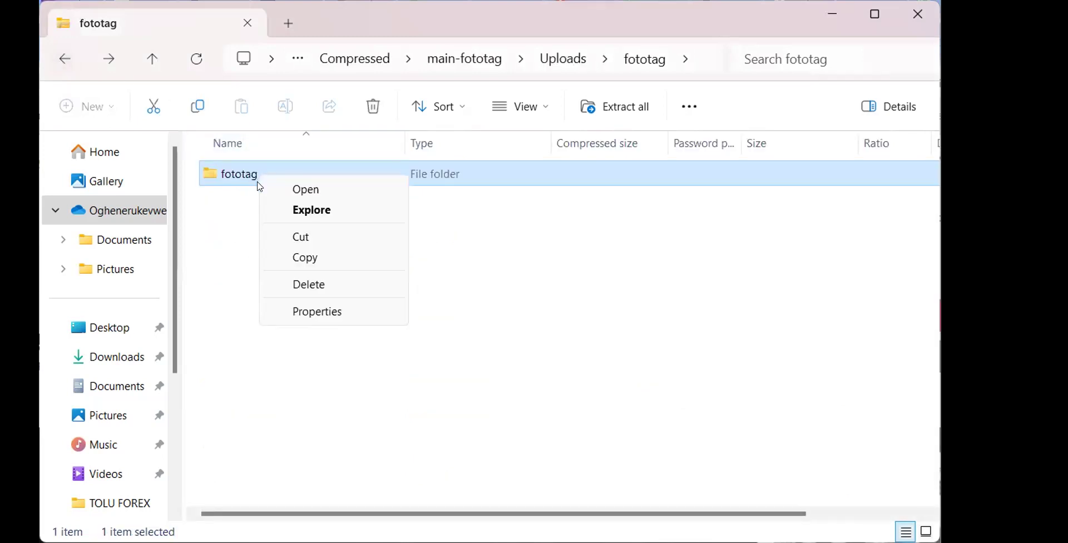
left_click(243, 225)
right_click(240, 176)
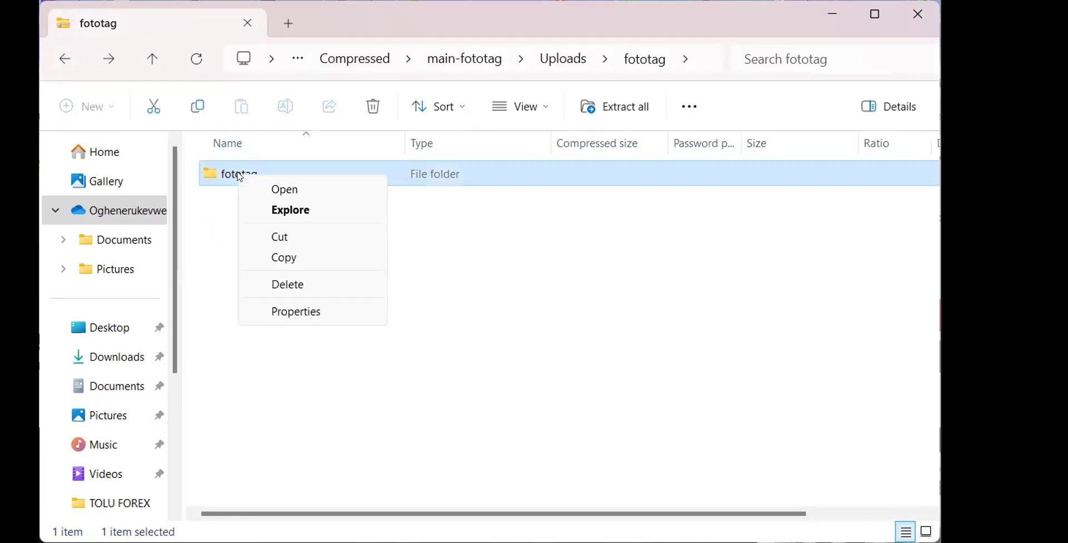
left_click(234, 262)
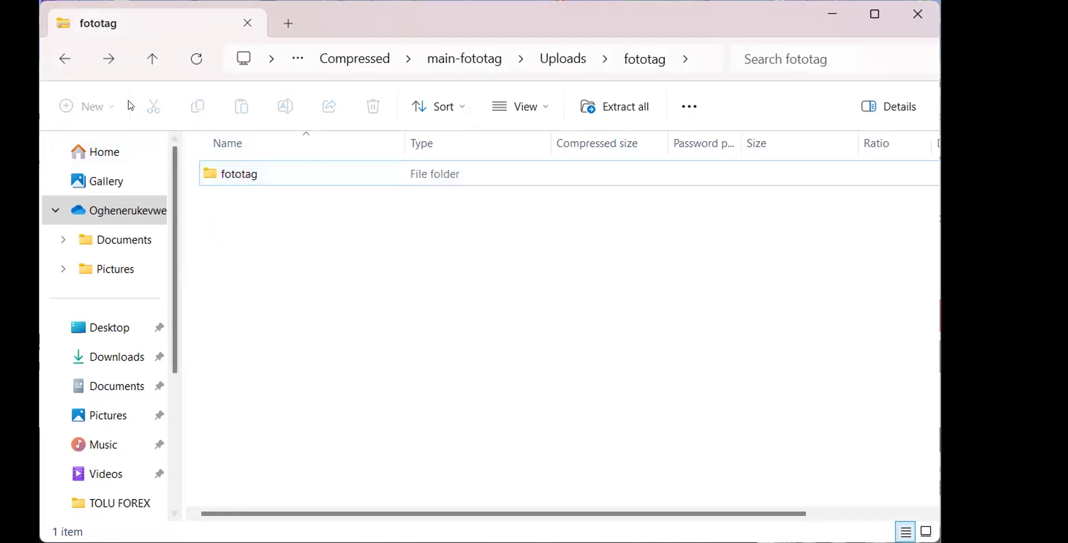
left_click(67, 64)
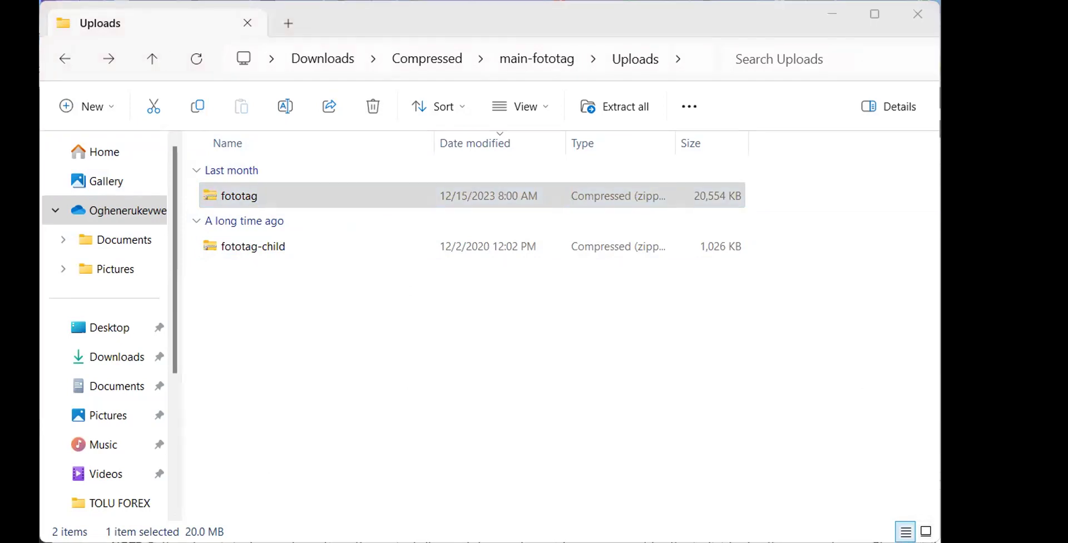
Switch back to Chrome and close all the Envato Elements and Fototag demo pages
key("alt+Tab")
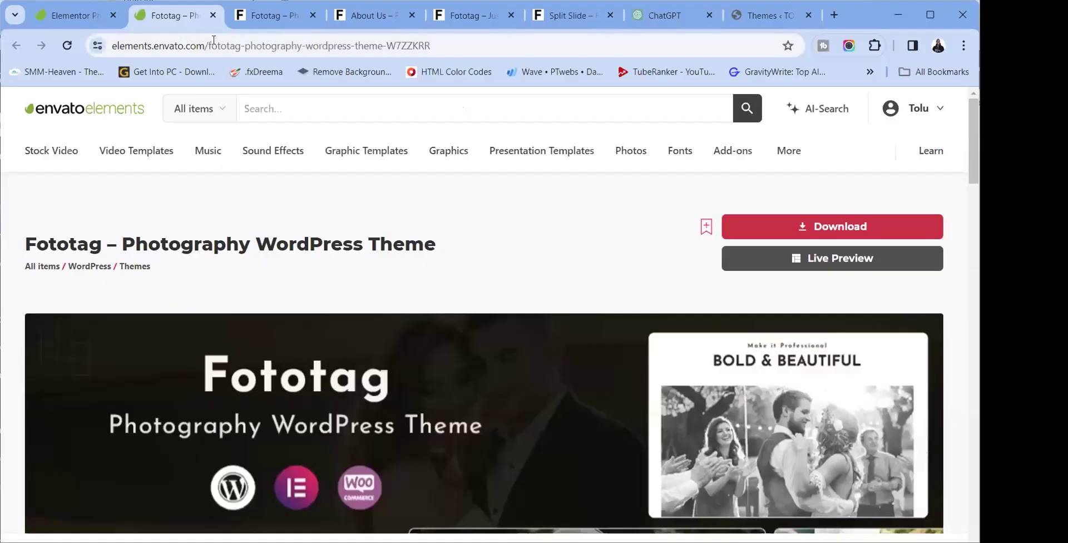
left_click(112, 17)
left_click(113, 17)
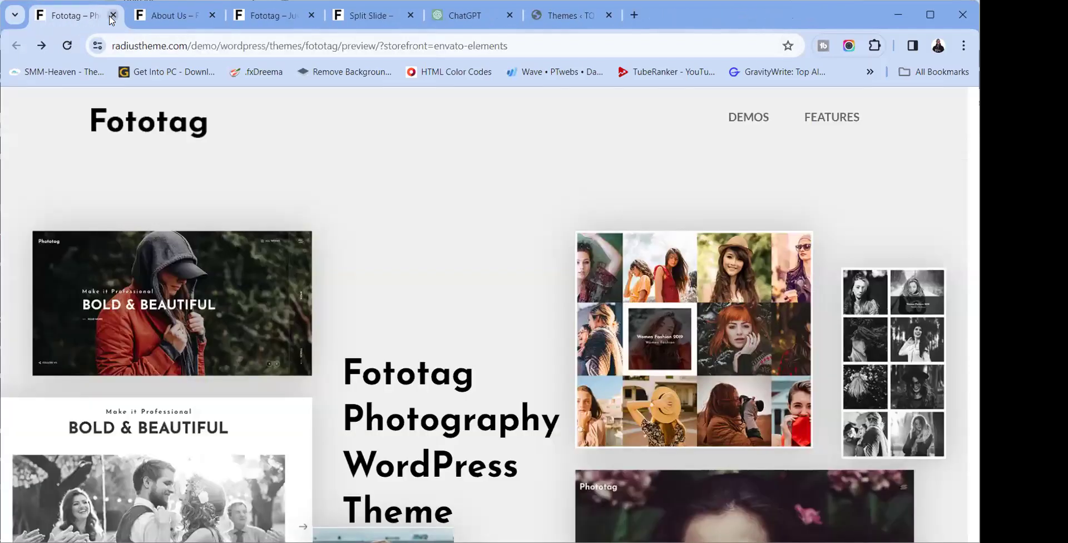
left_click(113, 17)
left_click(113, 16)
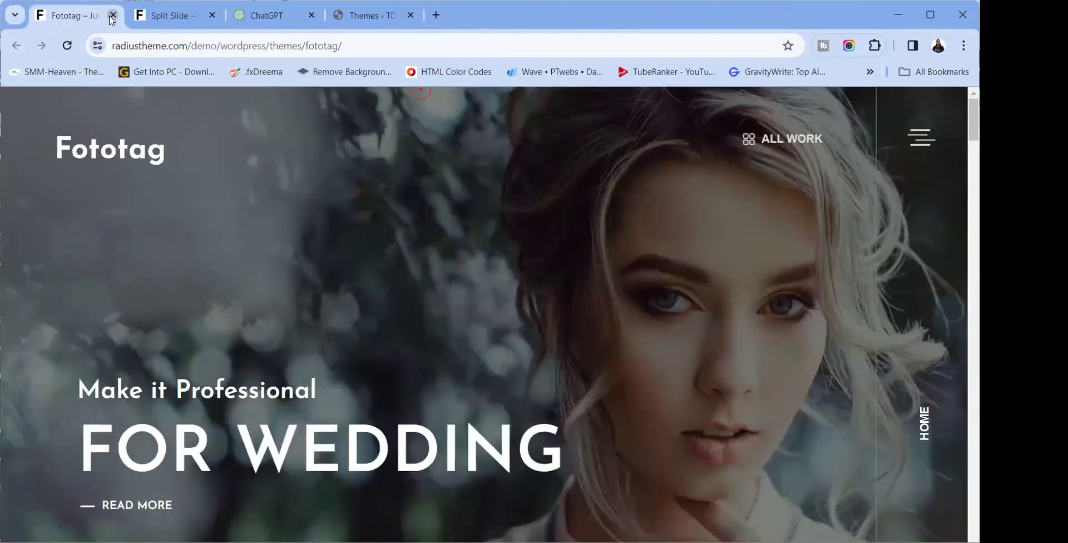
left_click(112, 17)
left_click(112, 17)
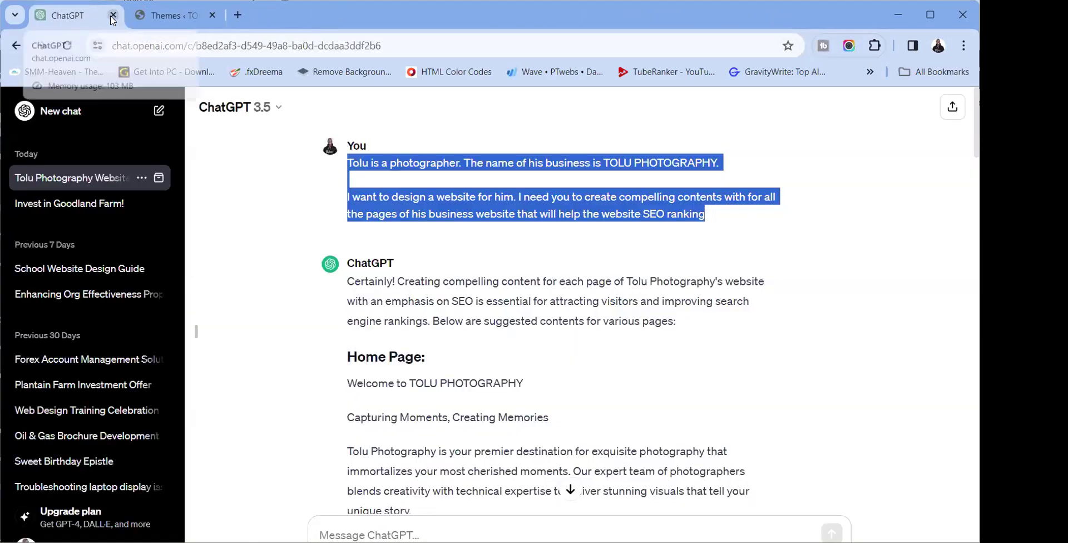
Open the theme upload form from the Themes page of the TOLU PHOTOGRAPHY WordPress site
left_click(167, 15)
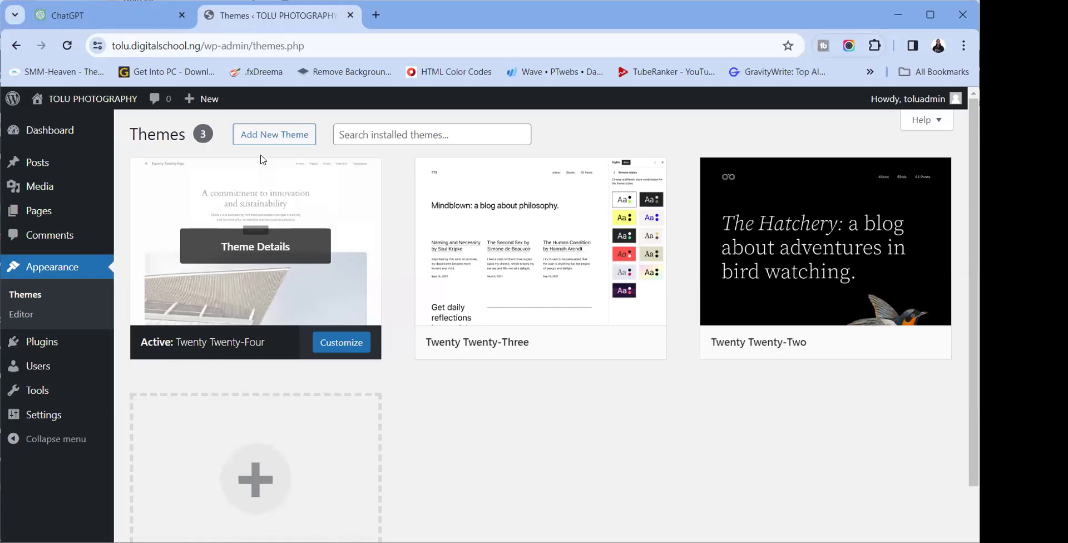
left_click(276, 135)
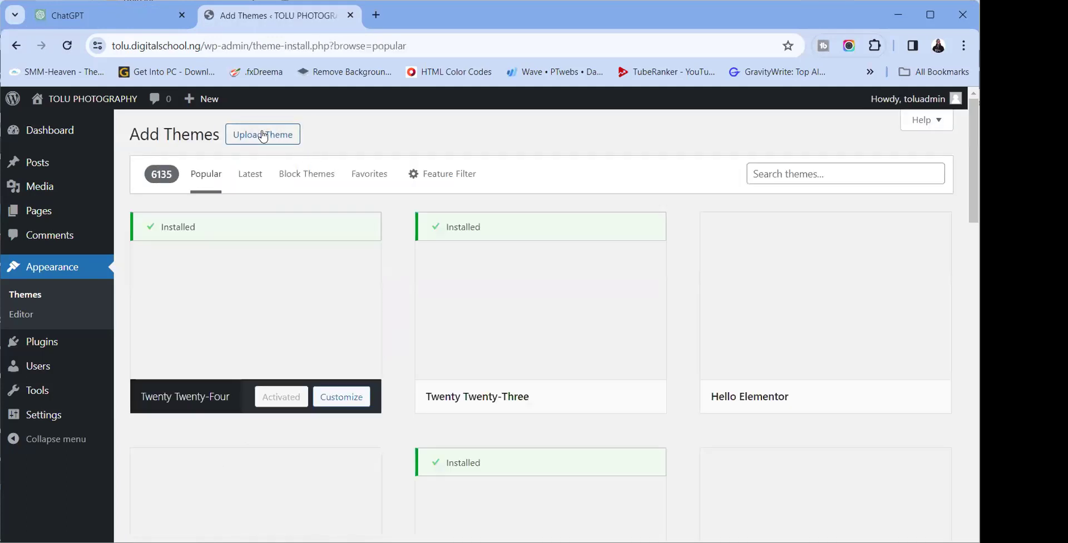
left_click(262, 135)
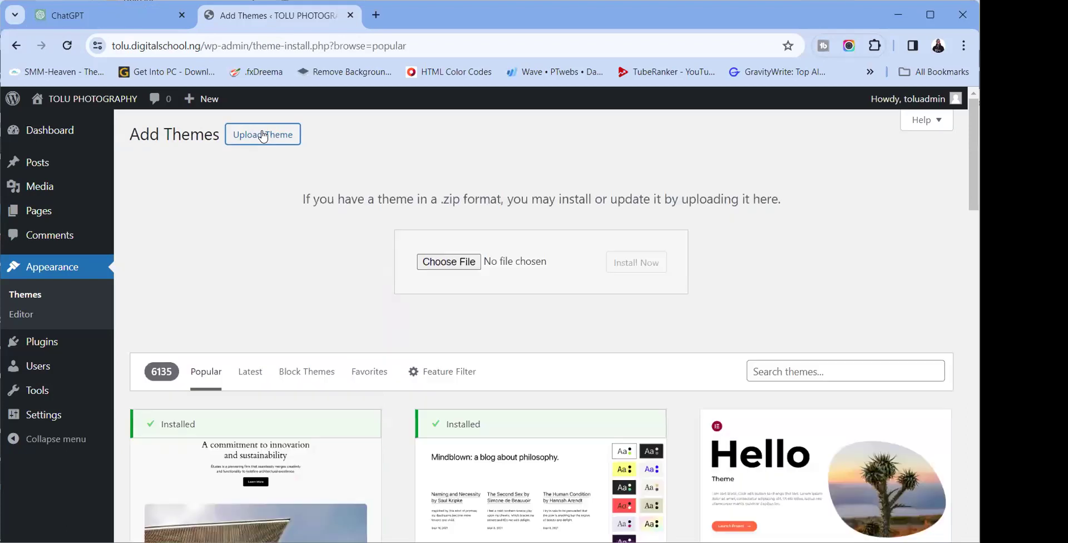
Choose fototag.zip from Downloads > Compressed > main-fototag > Uploads as the theme file to install
left_click(474, 265)
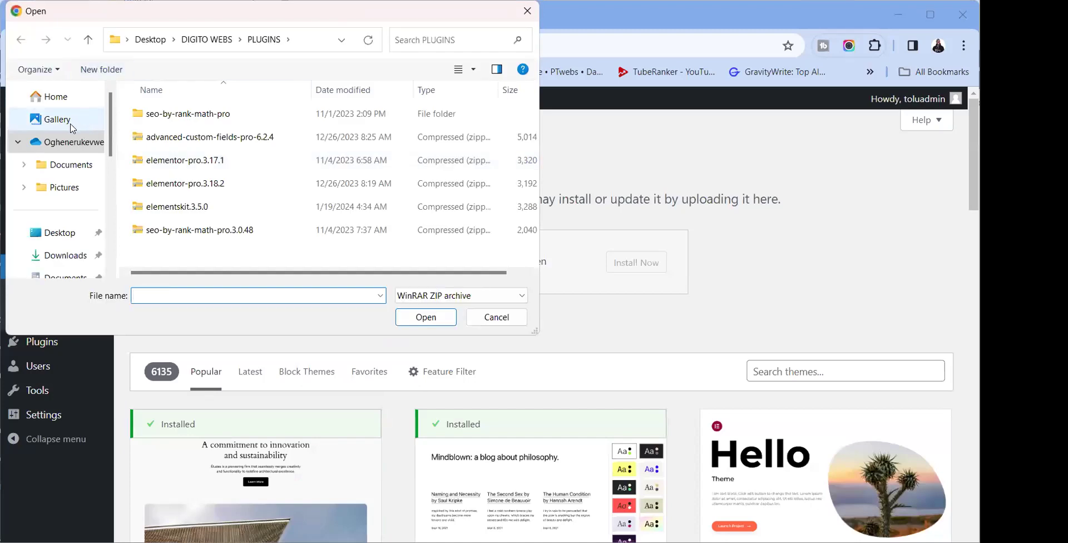
scroll(65, 250, "down", 1)
left_click(61, 229)
double_click(166, 137)
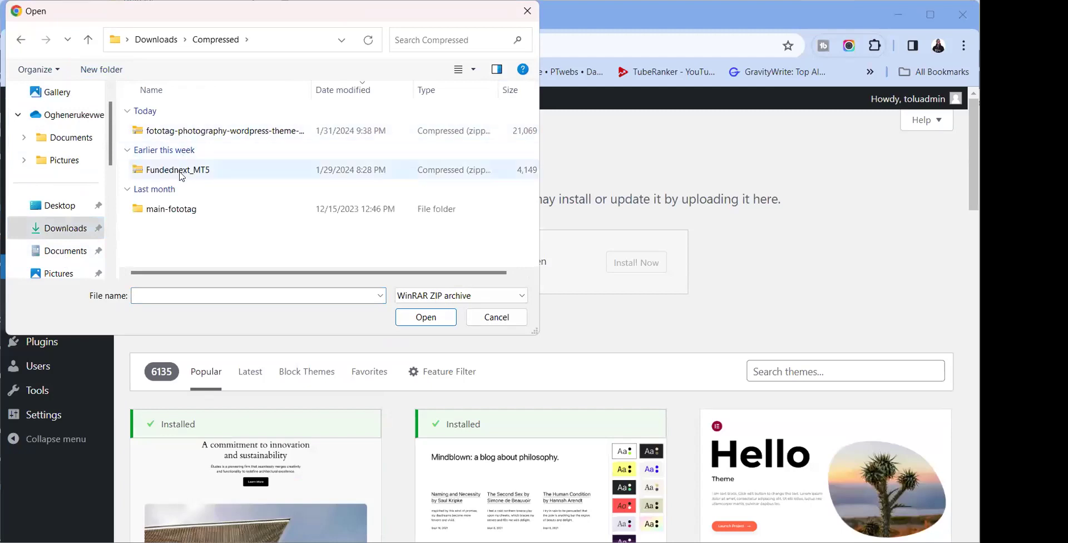
double_click(186, 208)
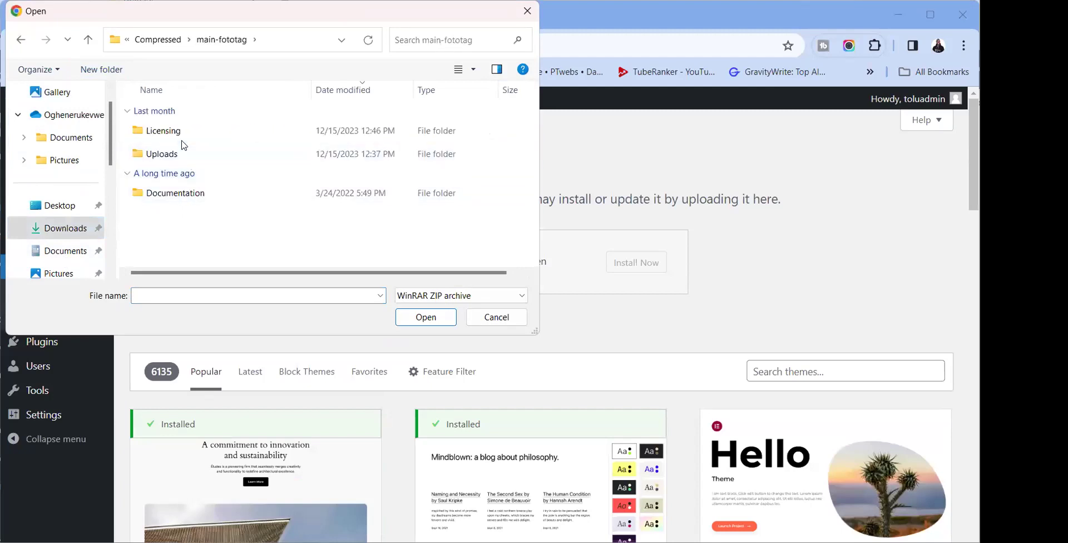
left_click(184, 158)
double_click(184, 158)
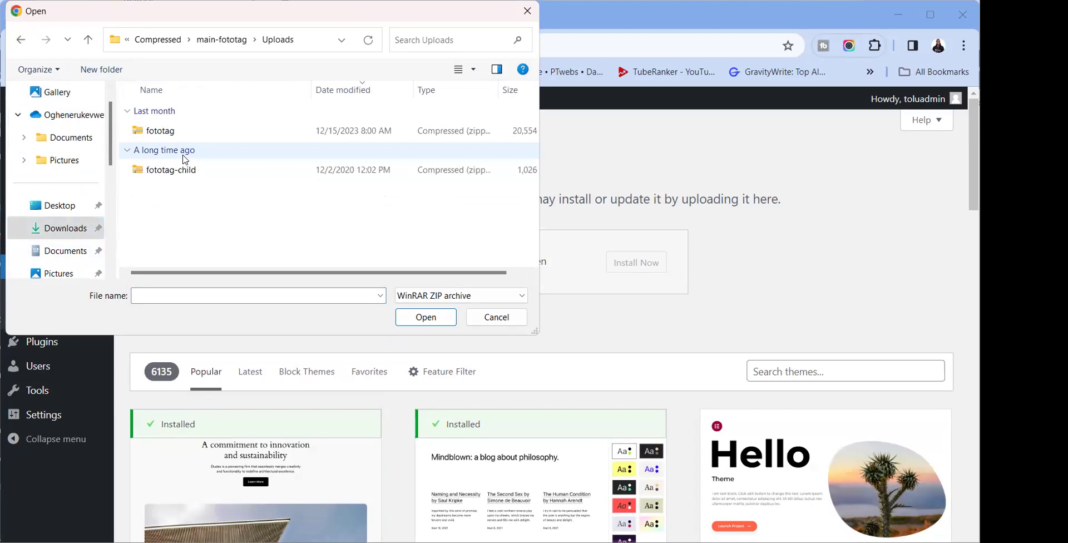
left_click(190, 133)
left_click(426, 317)
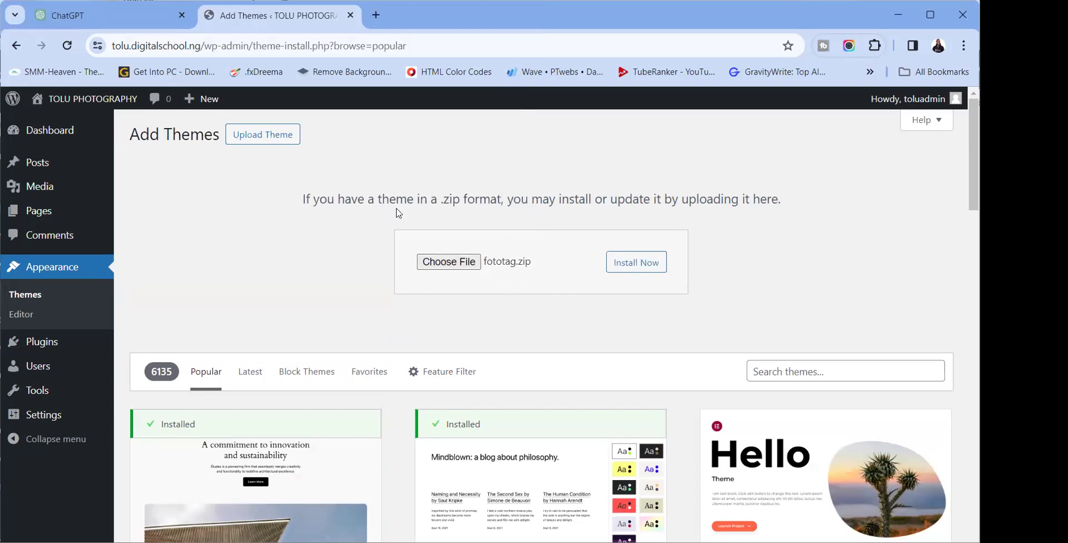
Install the theme from the chosen fototag.zip file on the WordPress site
left_click_drag(302, 195, 508, 199)
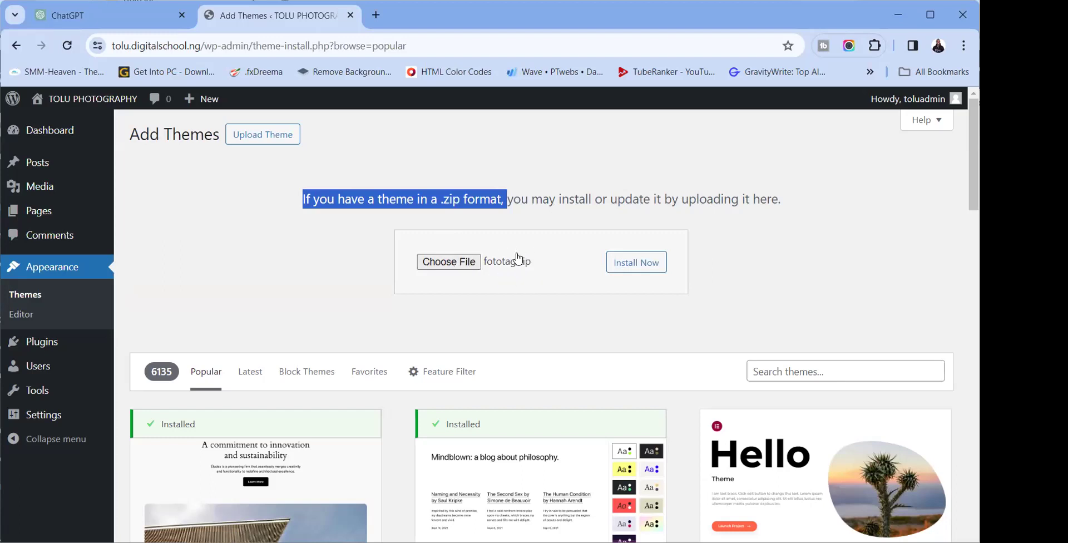
left_click(624, 266)
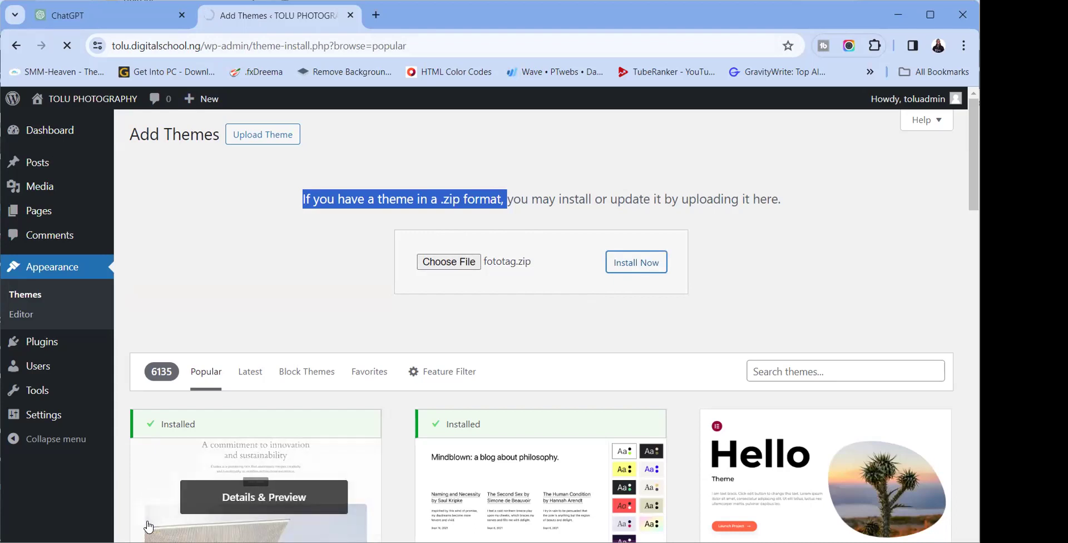
left_click(246, 224)
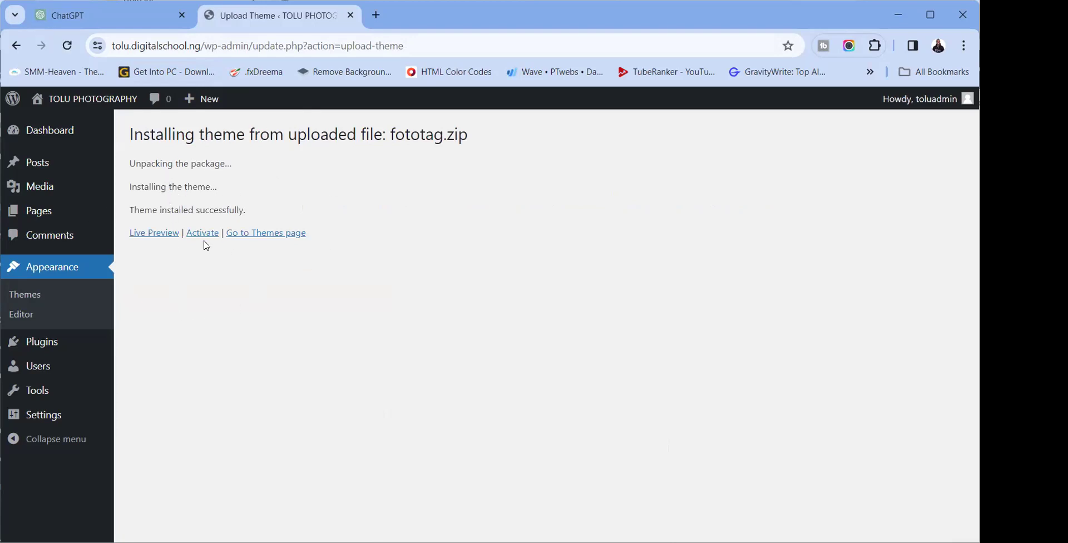
Open the live preview of the newly installed Fototag theme in a separate browser tab and view it
right_click(146, 230)
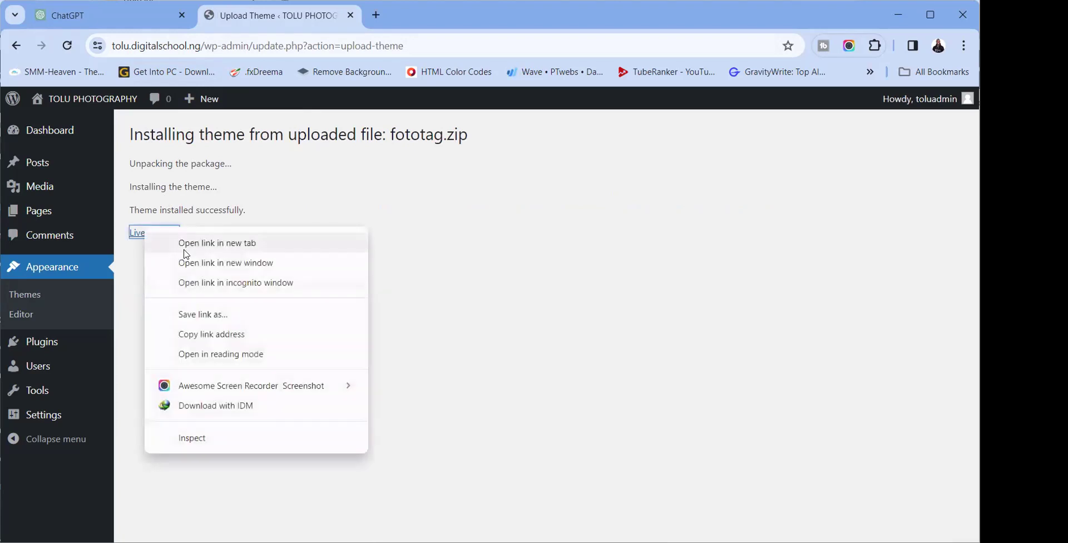
left_click(217, 243)
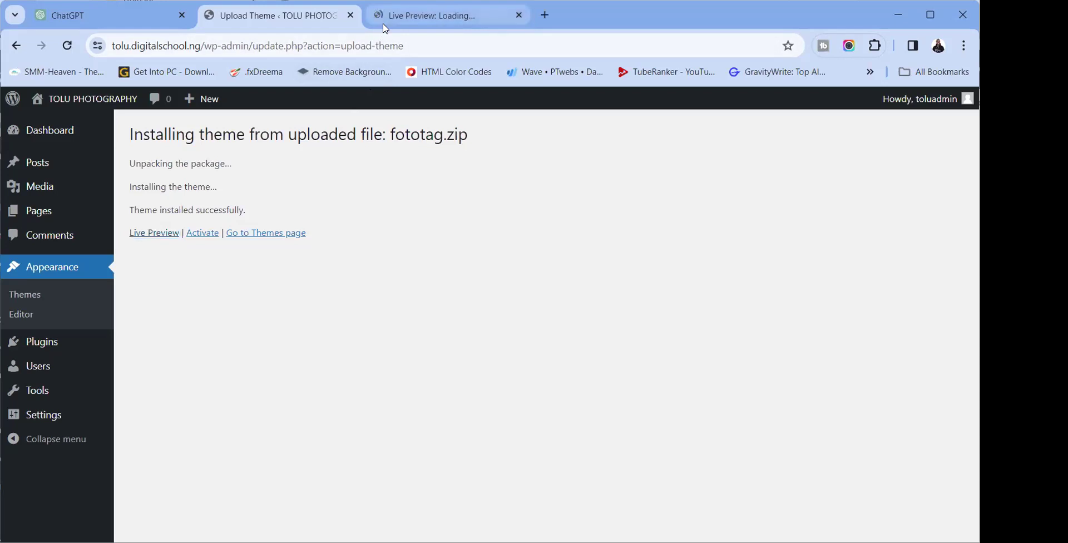
left_click(384, 25)
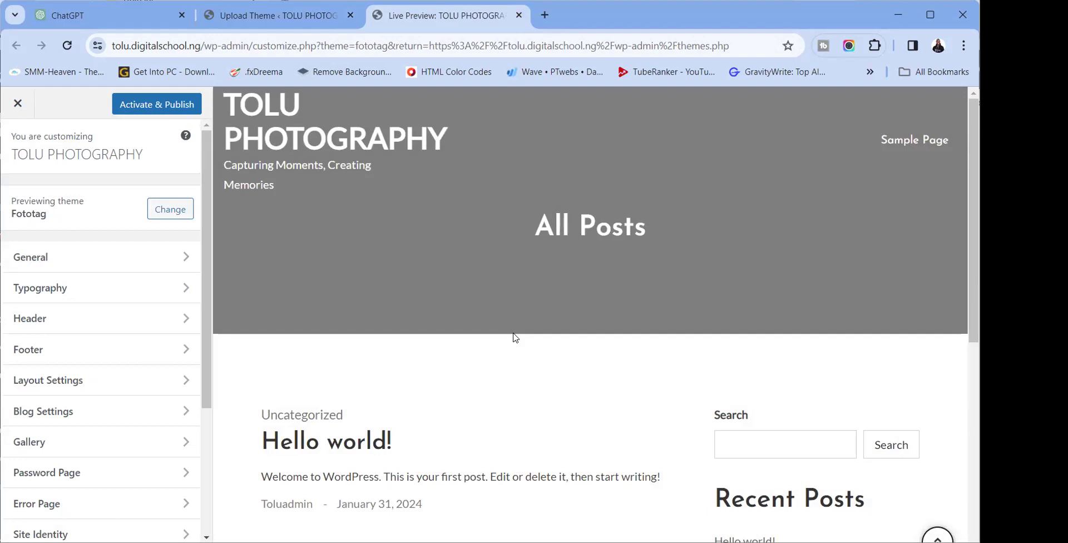
Look over the Fototag live preview, close it, and activate the uploaded Fototag theme
scroll(515, 271, "down", 8)
scroll(514, 271, "up", 8)
scroll(514, 271, "down", 8)
scroll(515, 274, "up", 8)
left_click(15, 111)
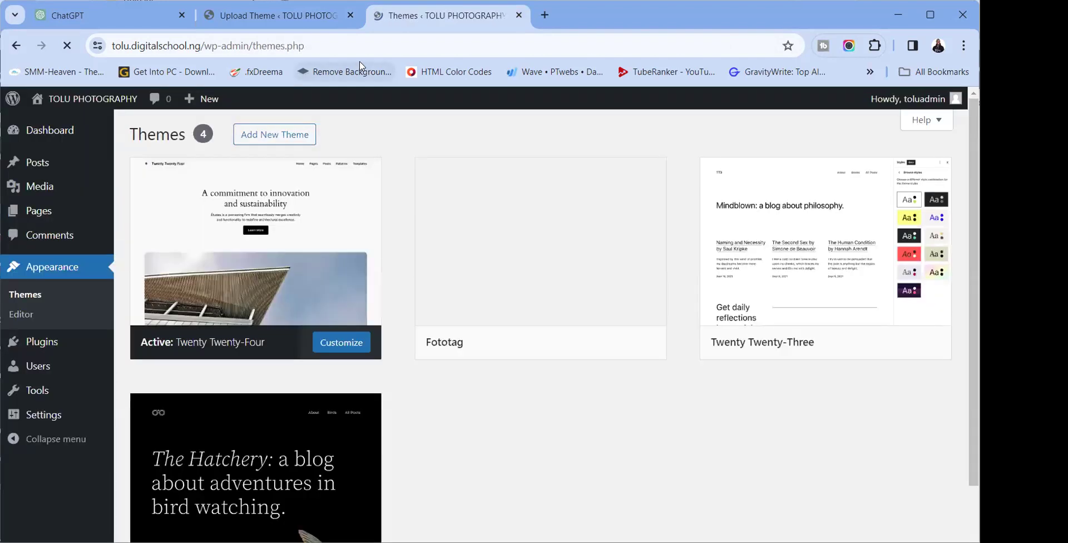
left_click(272, 15)
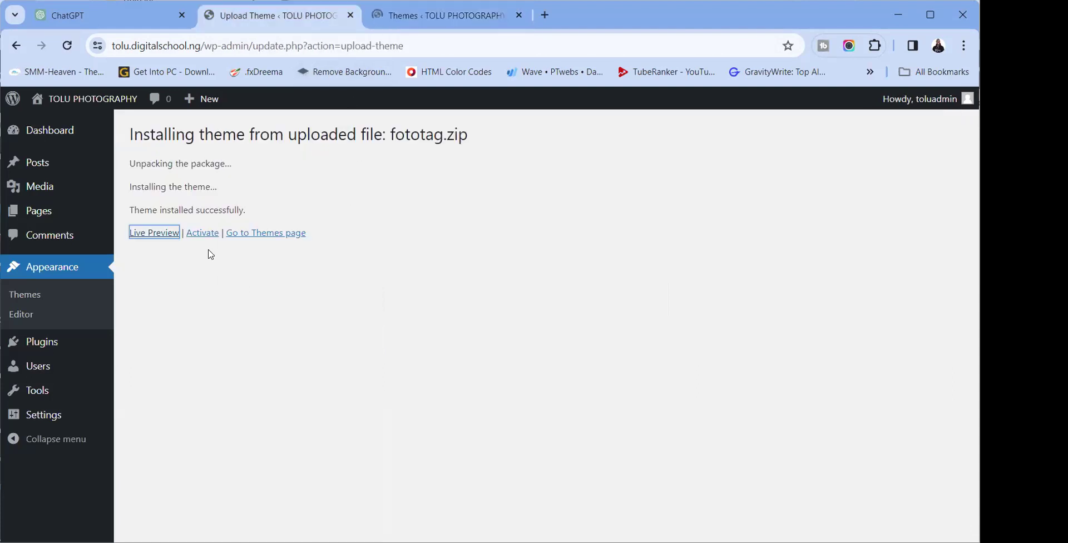
left_click(197, 241)
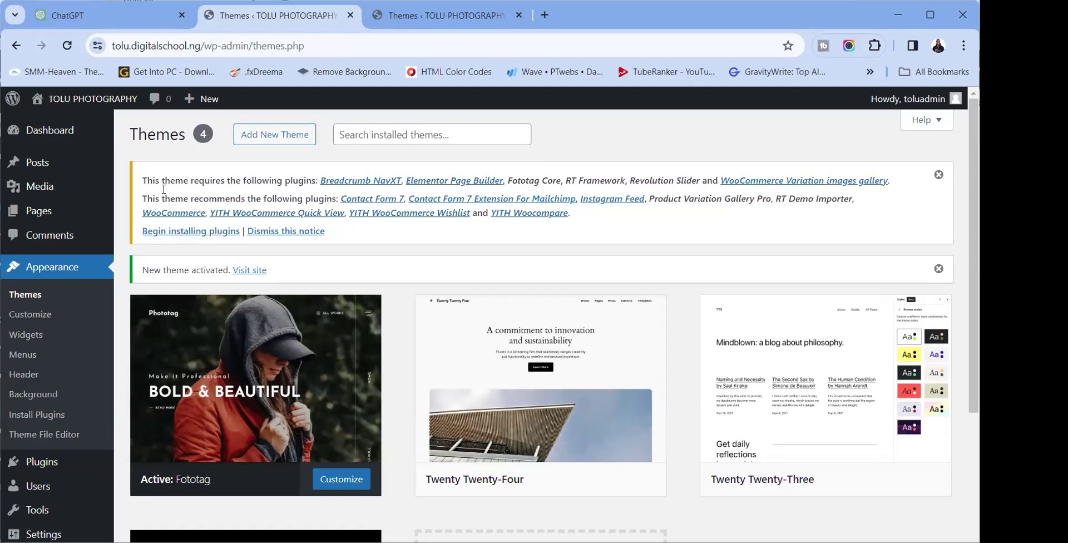
Read the notice about the theme's required and recommended plugins and open the plugin installation list from it
left_click_drag(290, 181, 880, 181)
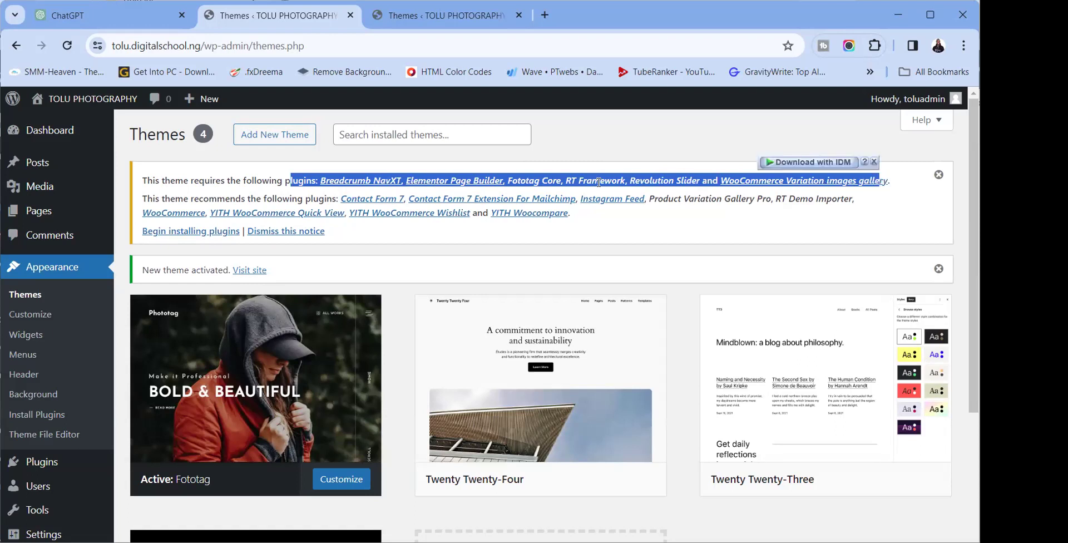
left_click(200, 196)
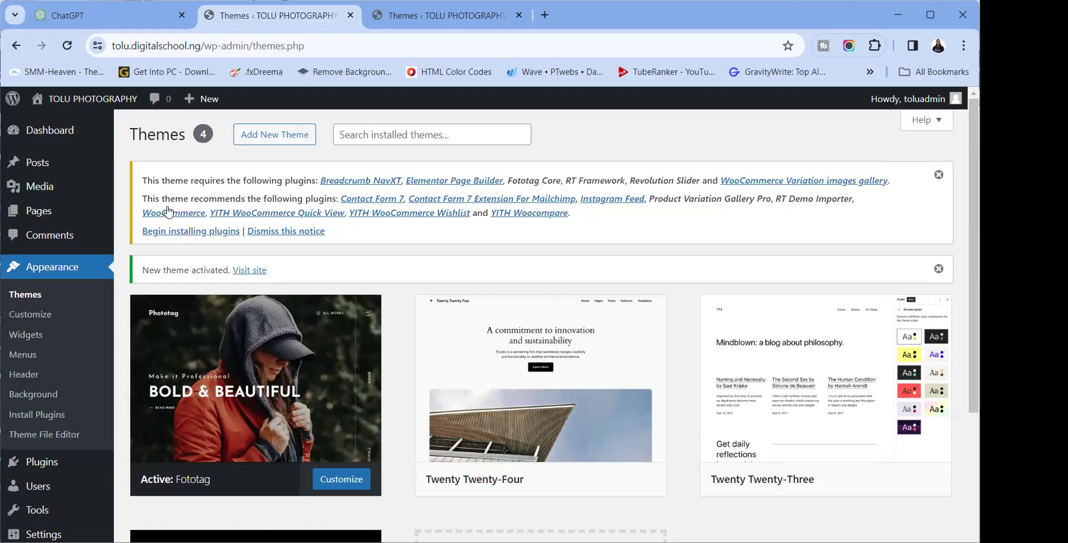
left_click_drag(188, 198, 615, 225)
left_click(608, 230)
left_click(207, 236)
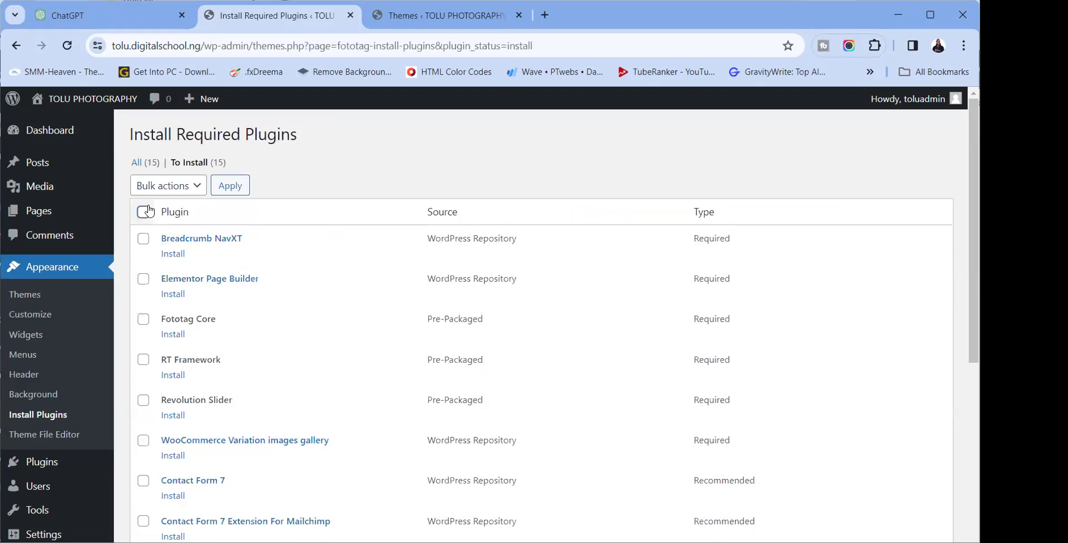
Try to bulk-install every plugin in the theme's To Install list
scroll(296, 272, "down", 1)
scroll(297, 272, "down", 7)
scroll(296, 272, "up", 8)
left_click(143, 212)
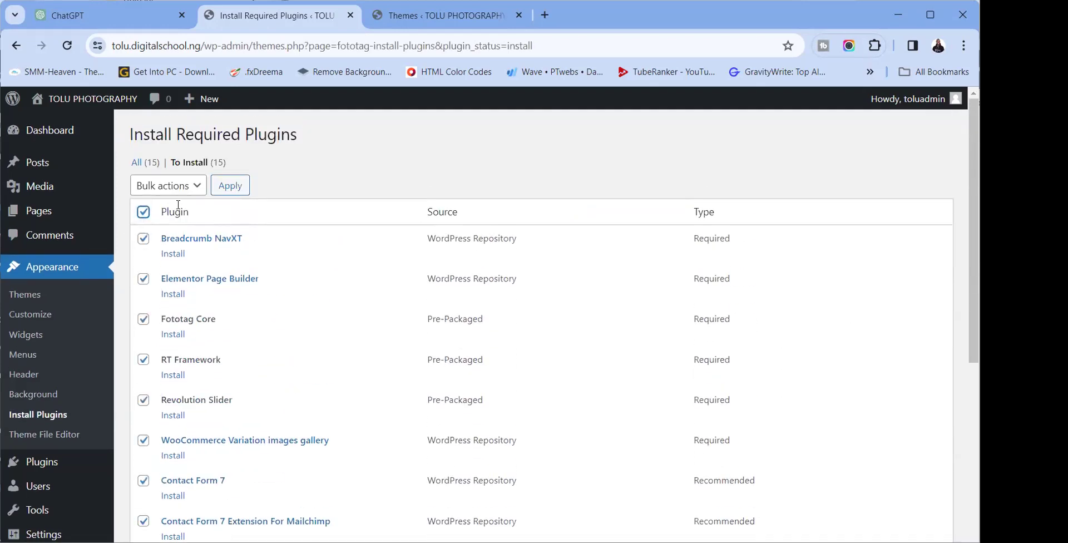
left_click(143, 212)
left_click(143, 238)
left_click(146, 281)
left_click(144, 319)
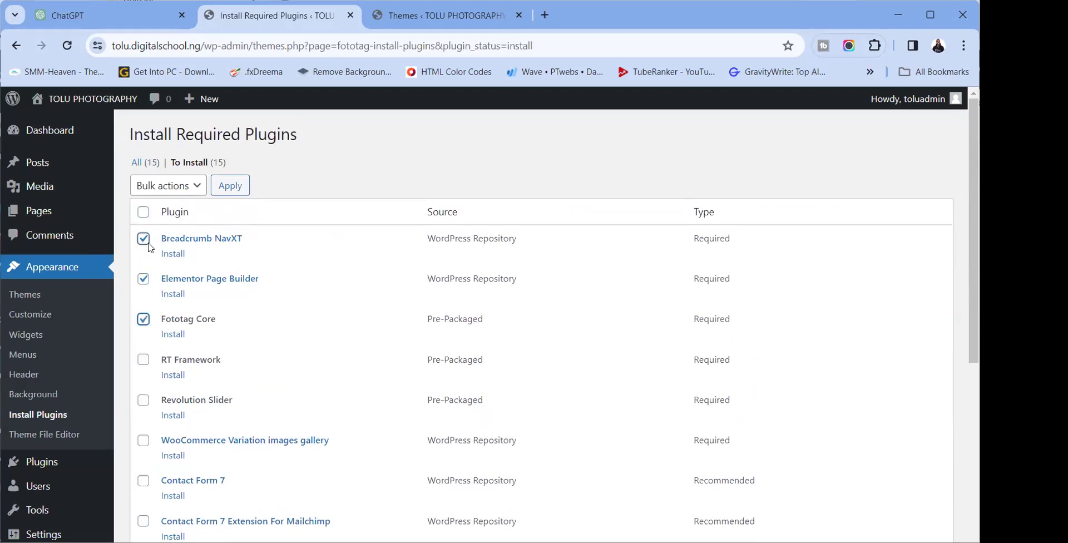
left_click(143, 212)
scroll(299, 217, "down", 6)
scroll(299, 217, "up", 6)
left_click(198, 189)
left_click(178, 217)
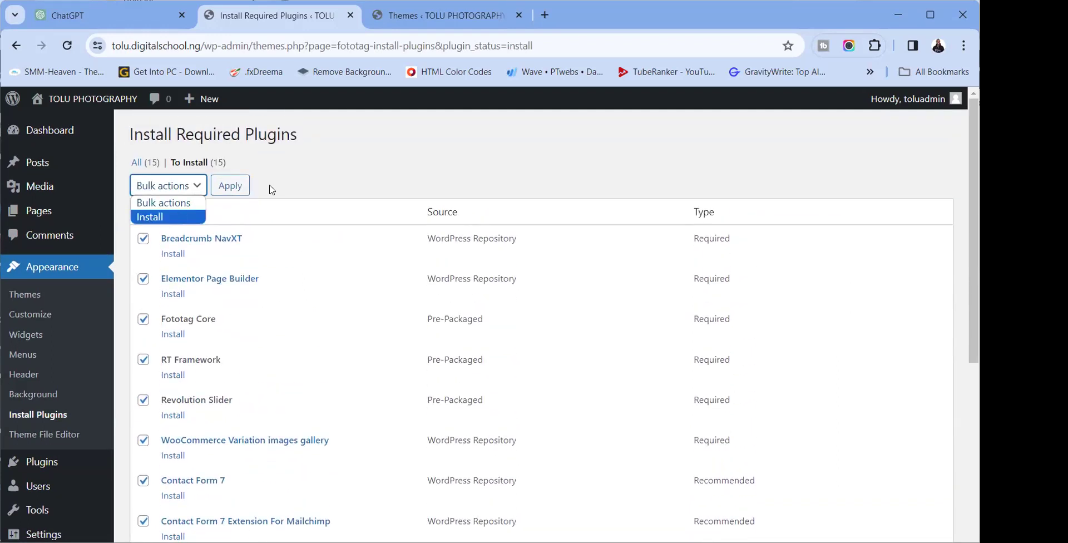
left_click(219, 186)
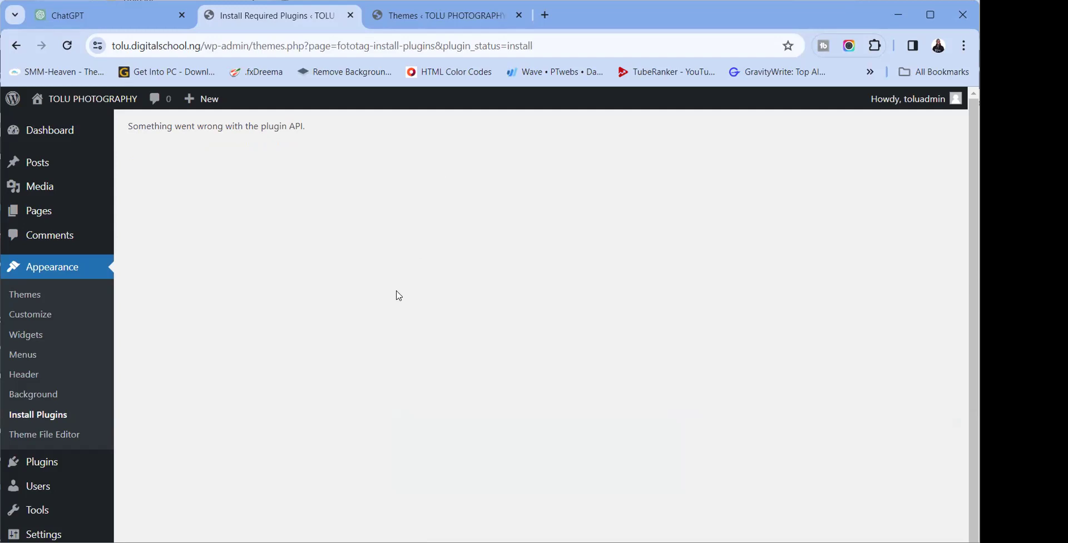
Reopen the required plugins installer and retry the bulk Install action on the full plugin list
left_click(48, 416)
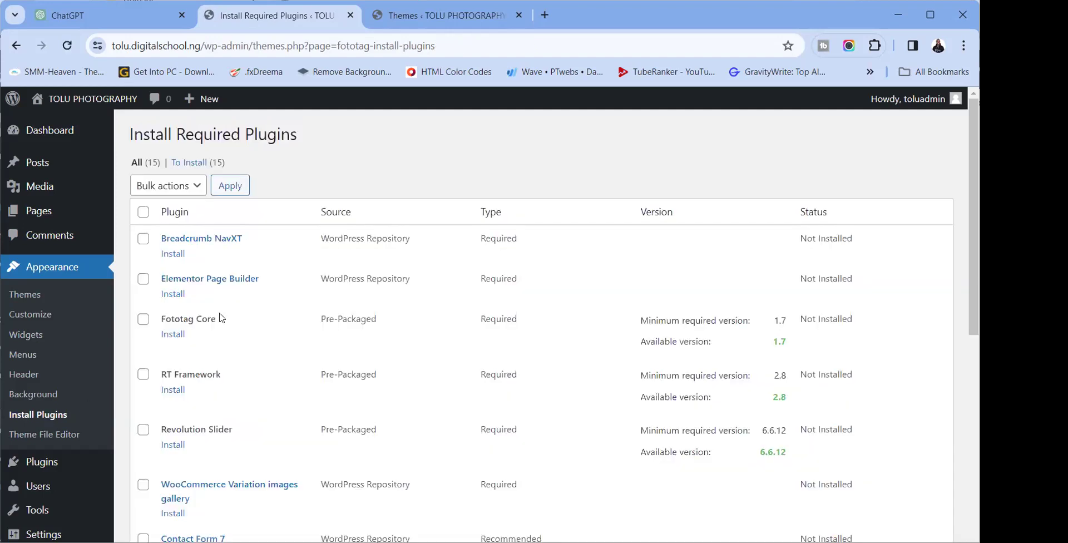
left_click(144, 212)
left_click(174, 187)
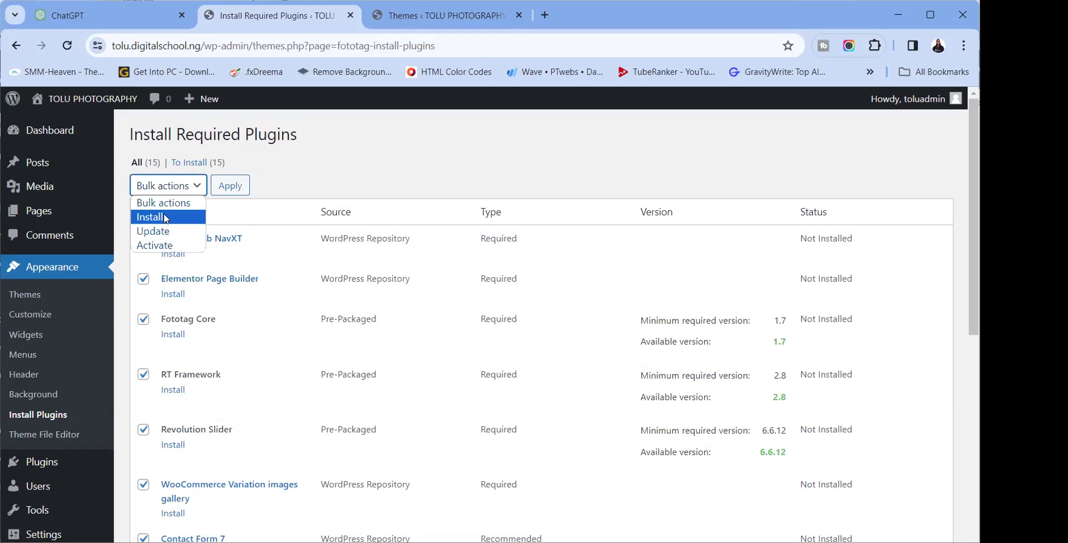
left_click(166, 218)
left_click(229, 186)
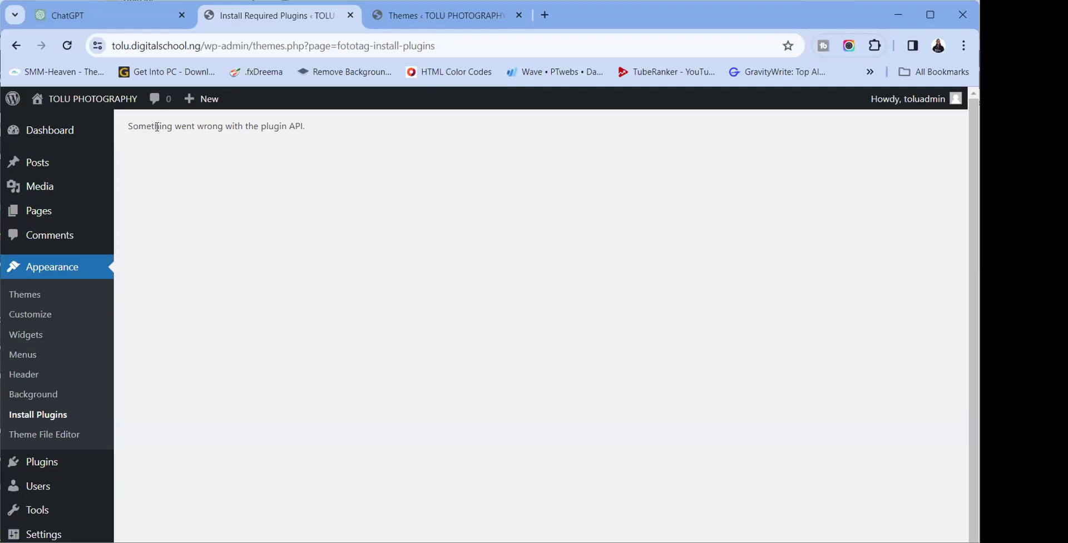
left_click_drag(138, 127, 310, 144)
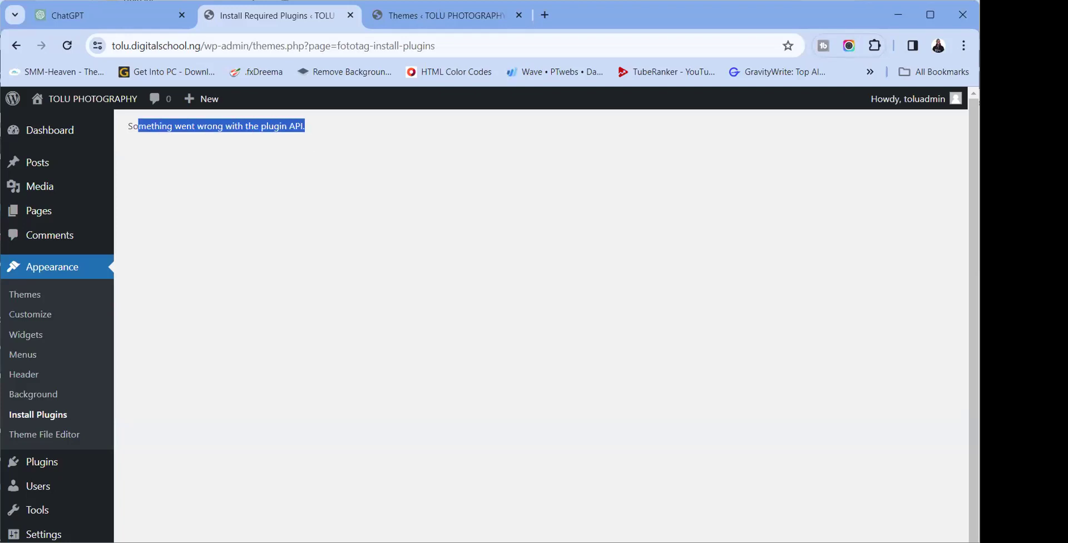
Reload the required plugins list, install Breadcrumb NavXT individually, and return to the installer
left_click(37, 423)
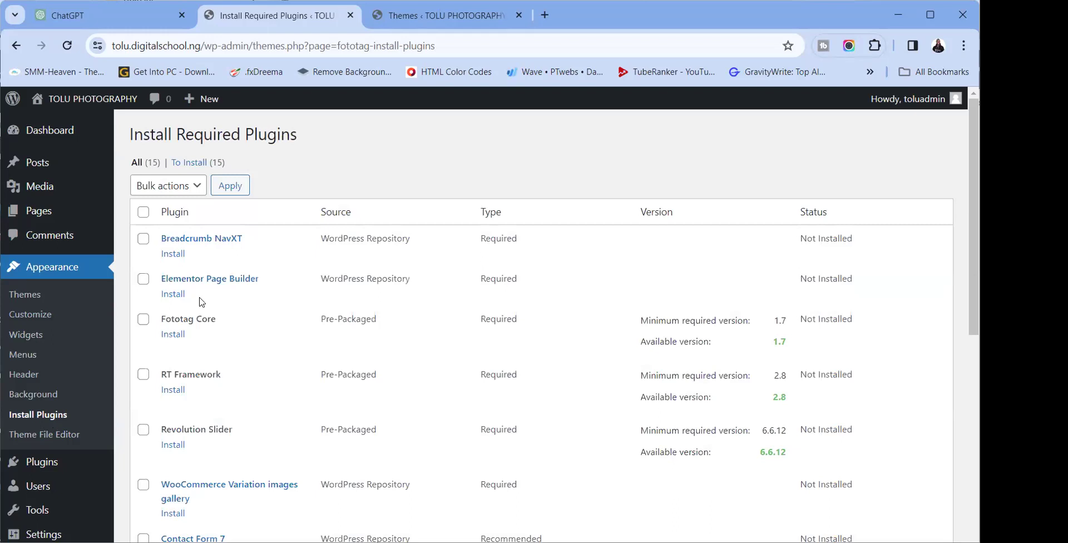
left_click(67, 48)
scroll(277, 291, "down", 5)
scroll(277, 291, "up", 5)
left_click(172, 207)
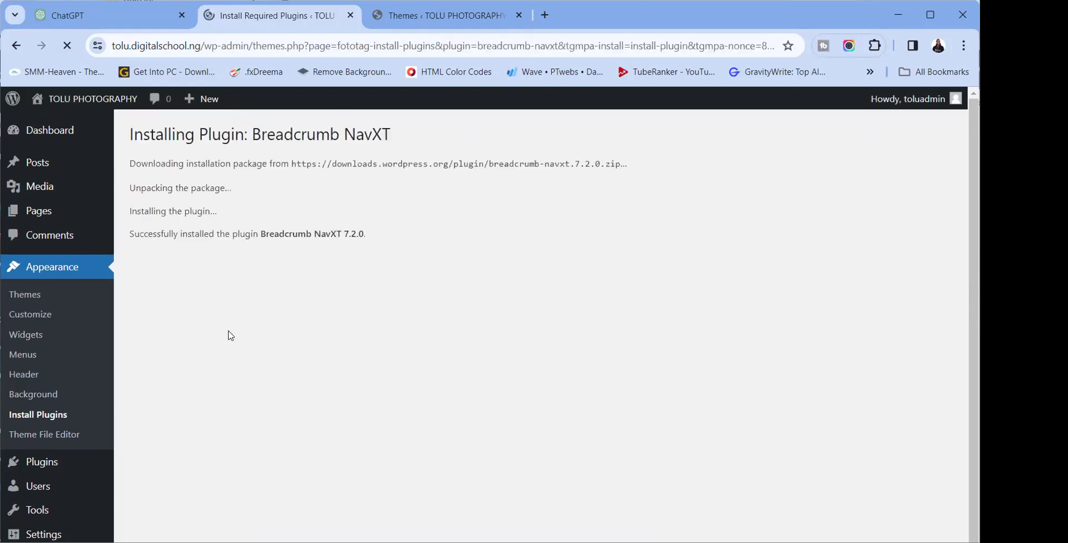
left_click(192, 257)
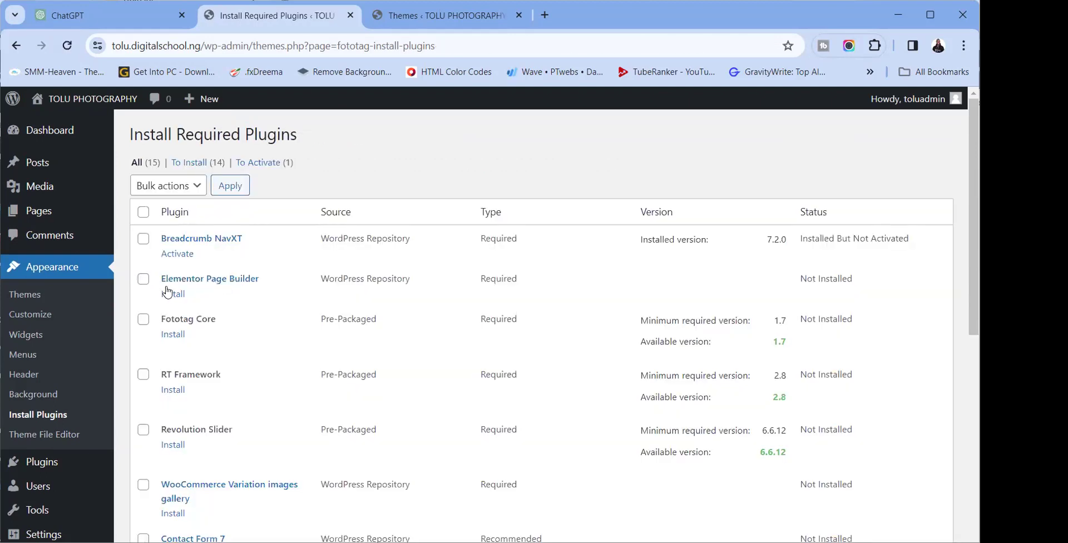
Install the Elementor Page Builder and Fototag Core plugins one by one from the required plugins list
left_click(167, 294)
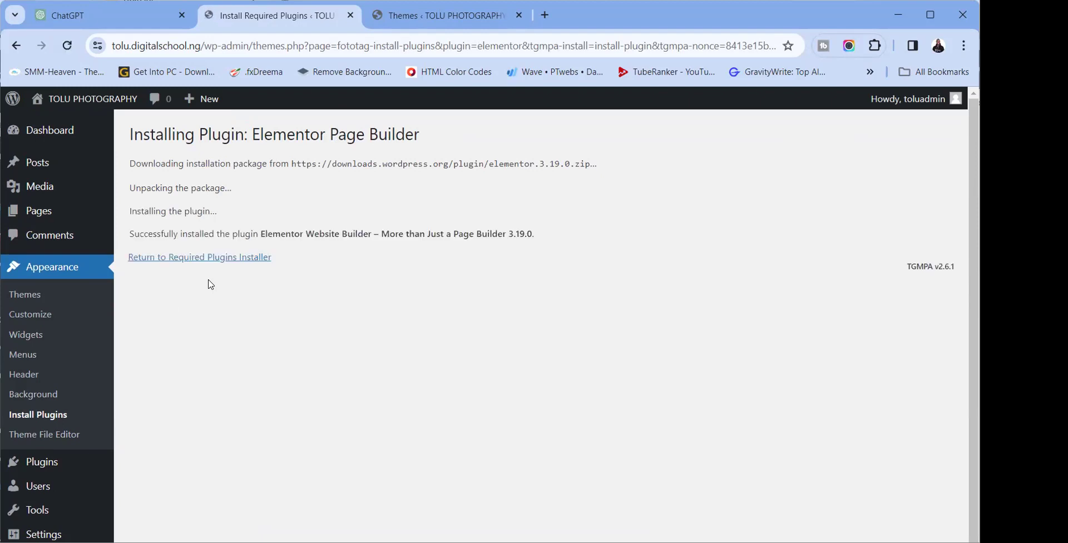
left_click(201, 260)
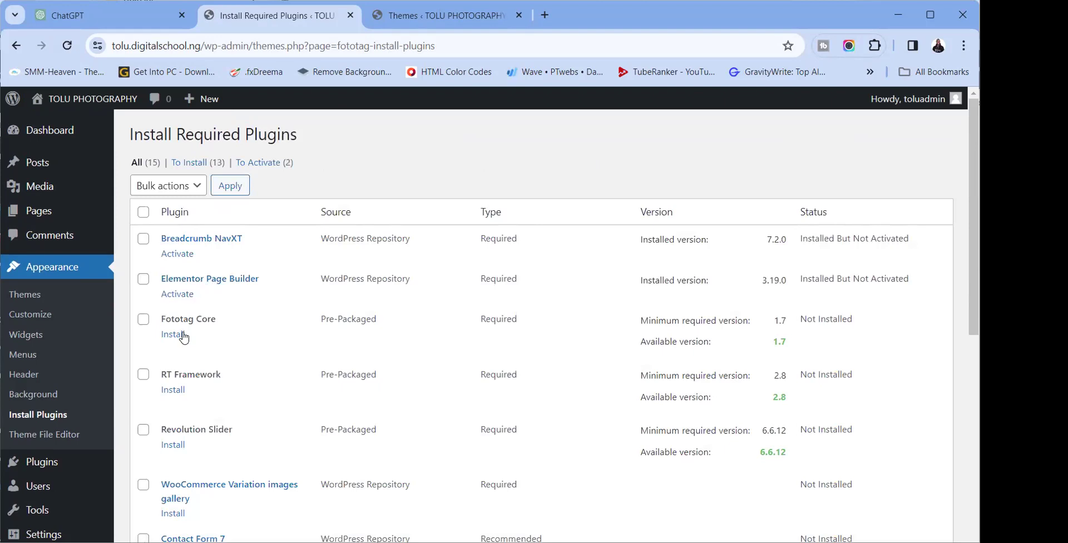
left_click(183, 336)
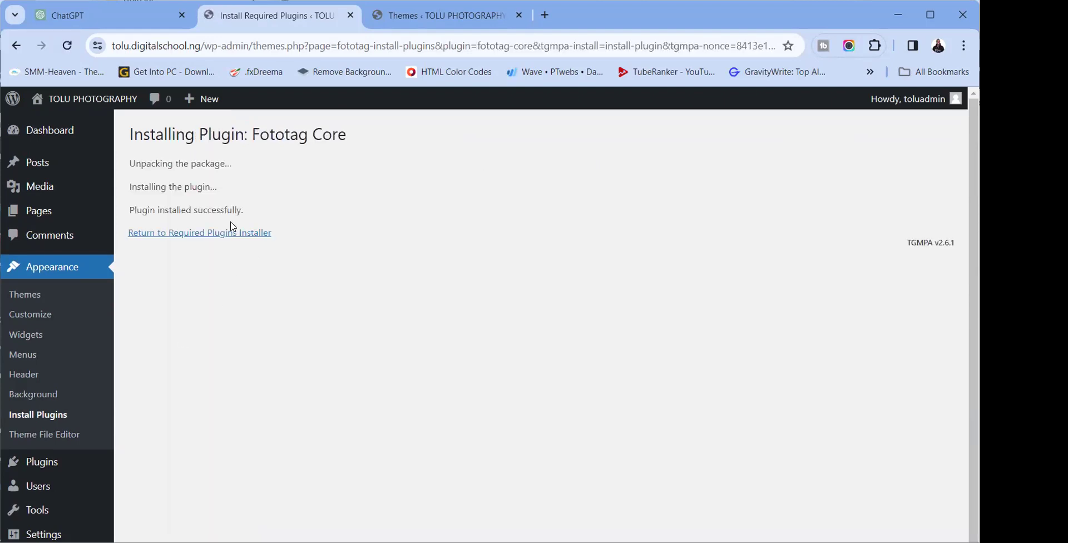
left_click(221, 234)
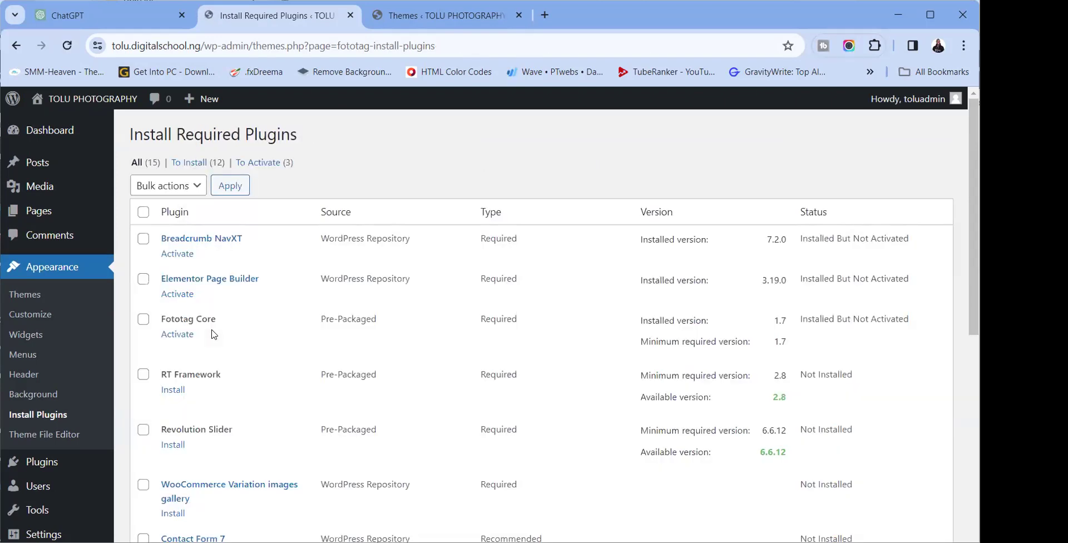
Install the RT Framework and Revolution Slider plugins individually, returning to the installer after each
scroll(211, 336, "down", 3)
left_click(169, 248)
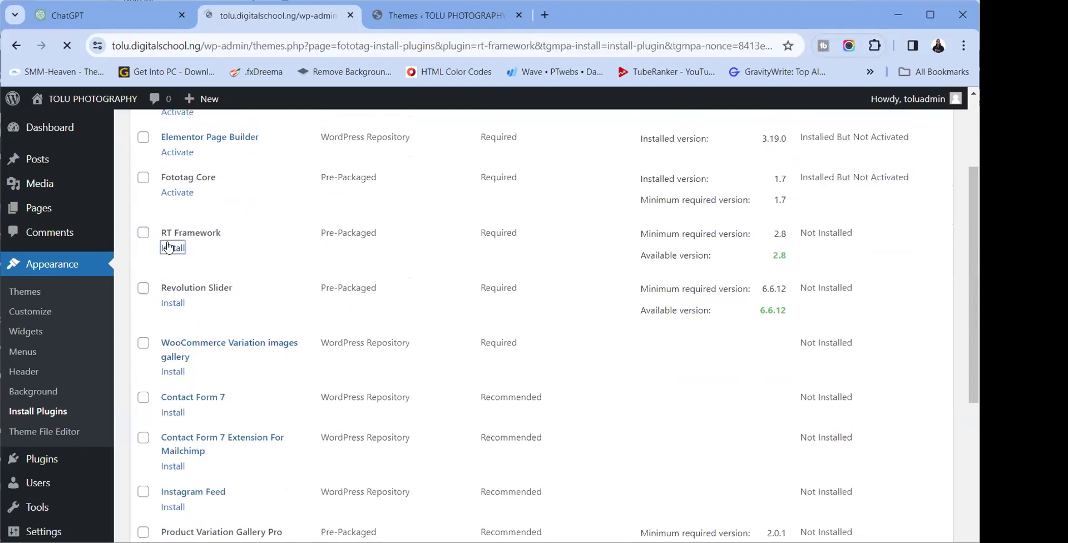
left_click(200, 235)
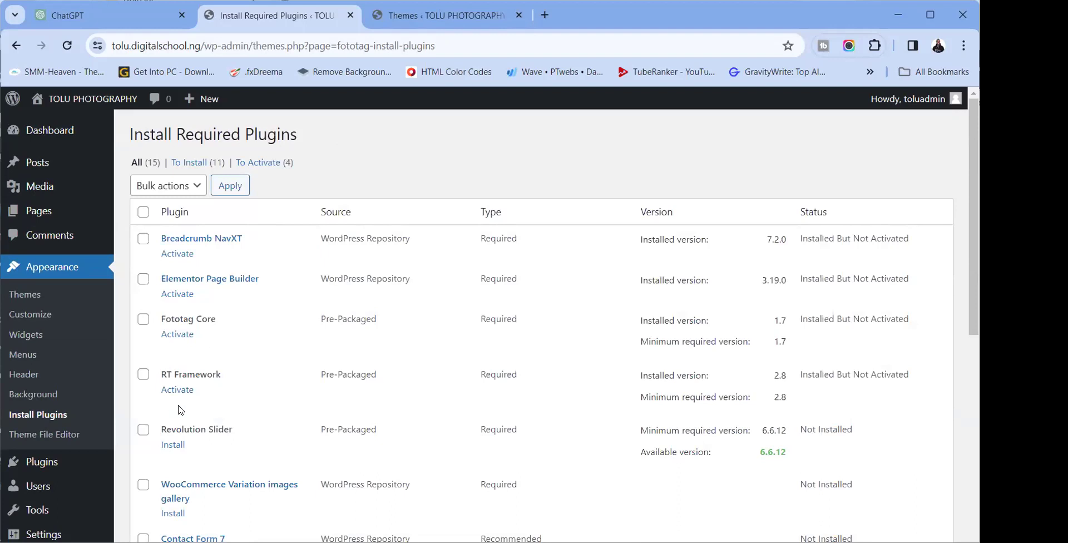
left_click(185, 162)
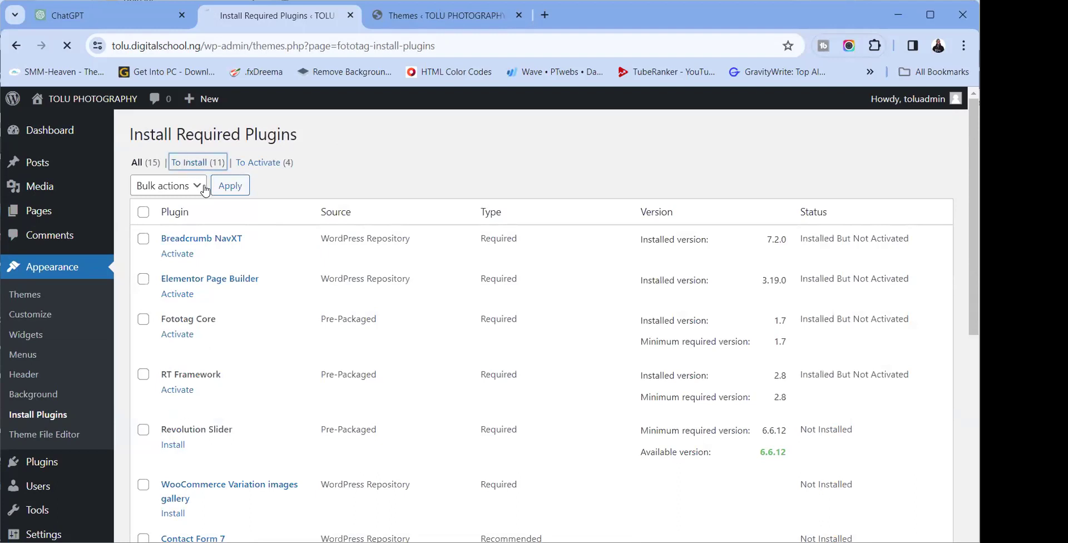
scroll(228, 267, "down", 5)
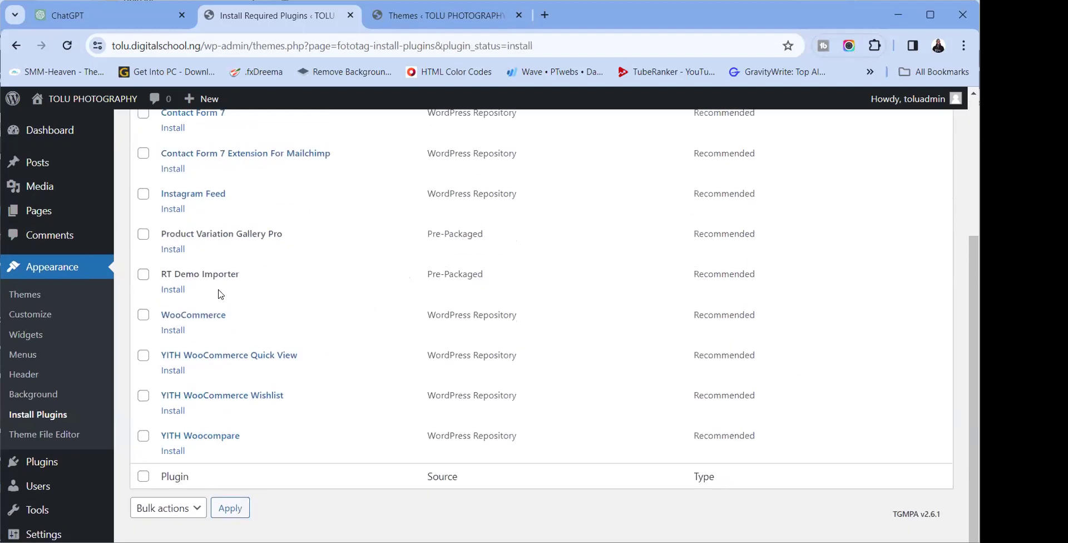
scroll(221, 294, "up", 5)
left_click(177, 252)
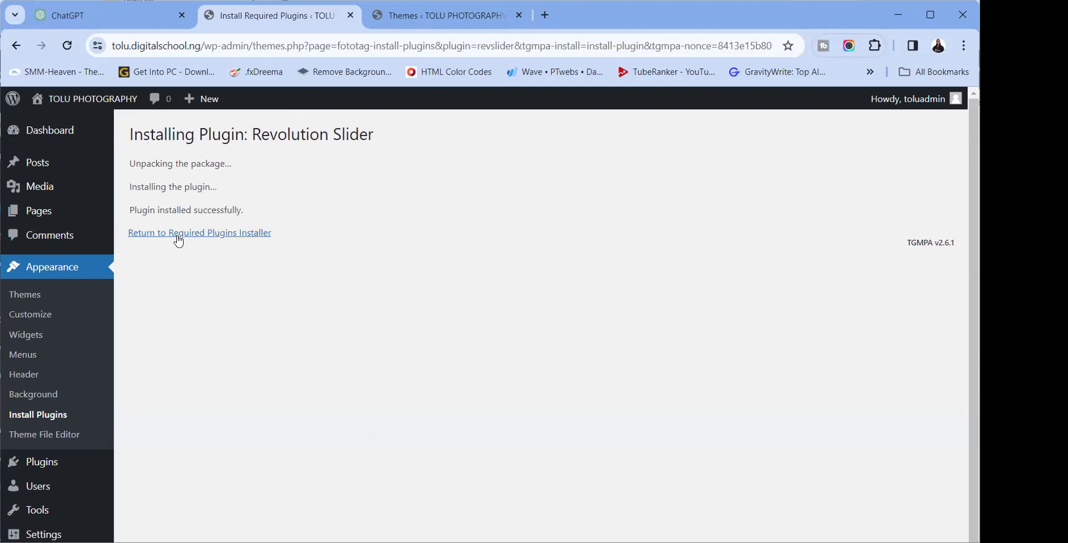
left_click(177, 238)
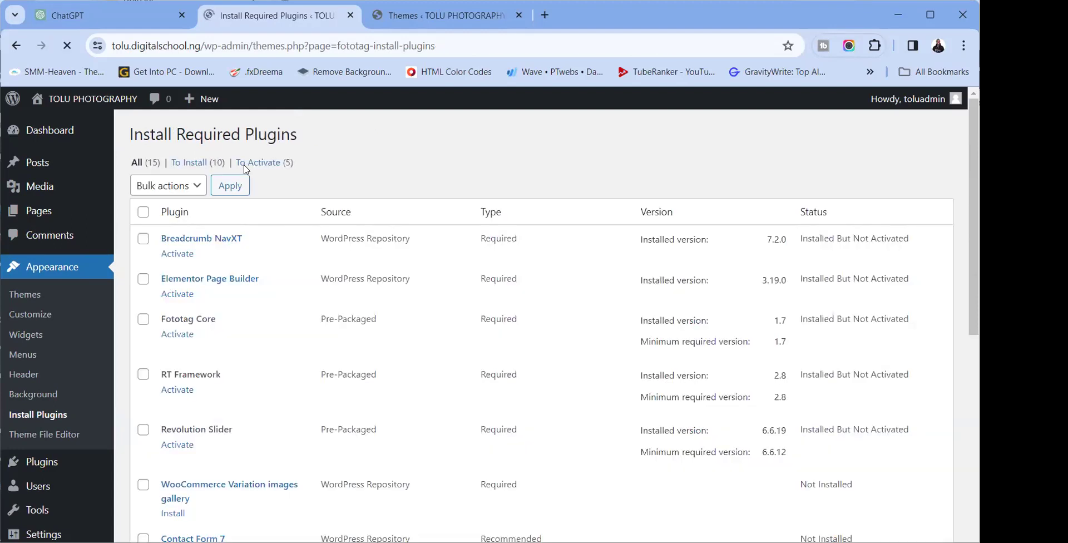
From the To Install list, install WooCommerce Variation images gallery and Contact Form 7 one by one
left_click(205, 164)
left_click(181, 254)
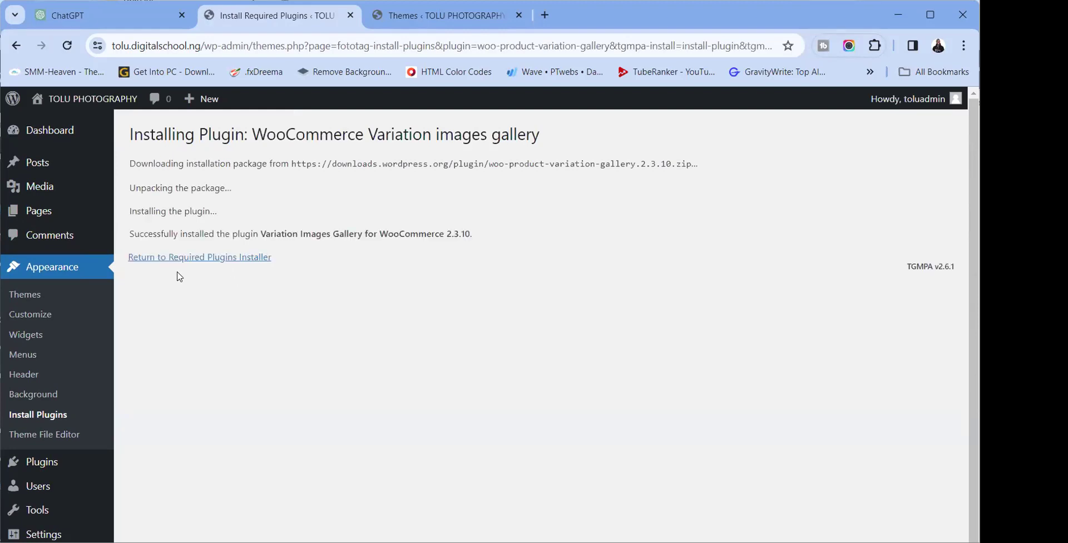
left_click(177, 260)
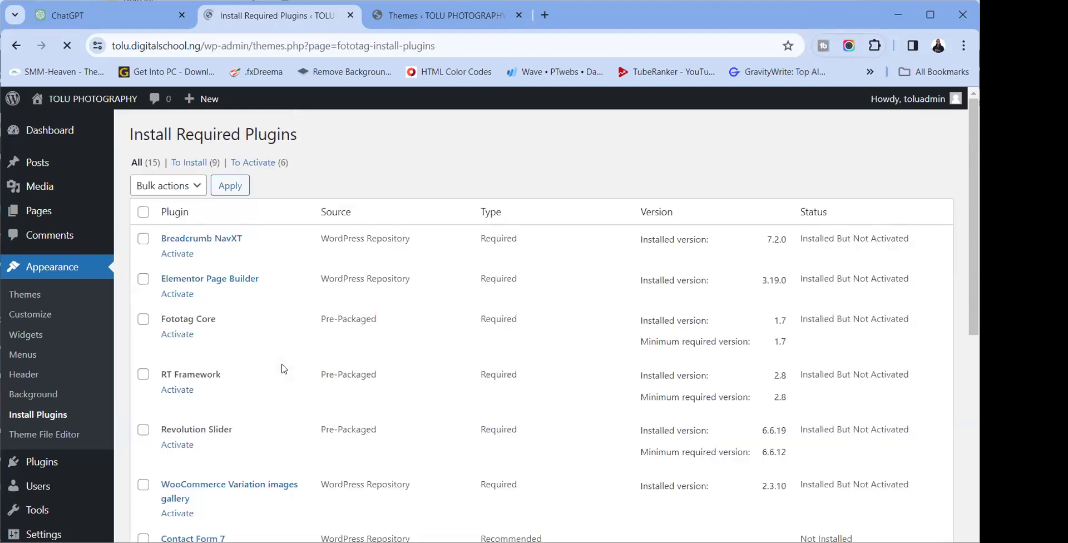
left_click(188, 166)
left_click(165, 256)
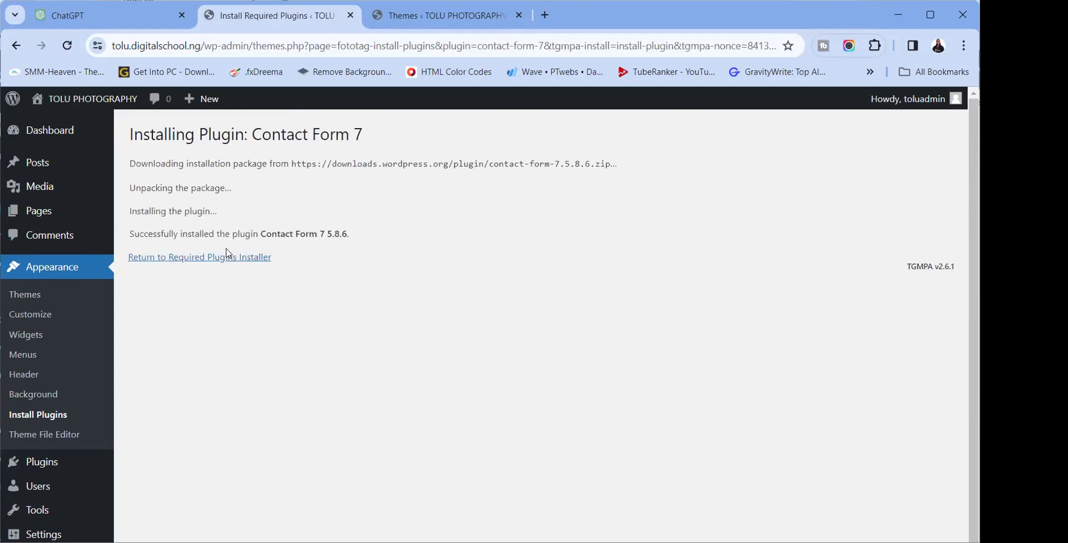
left_click(224, 260)
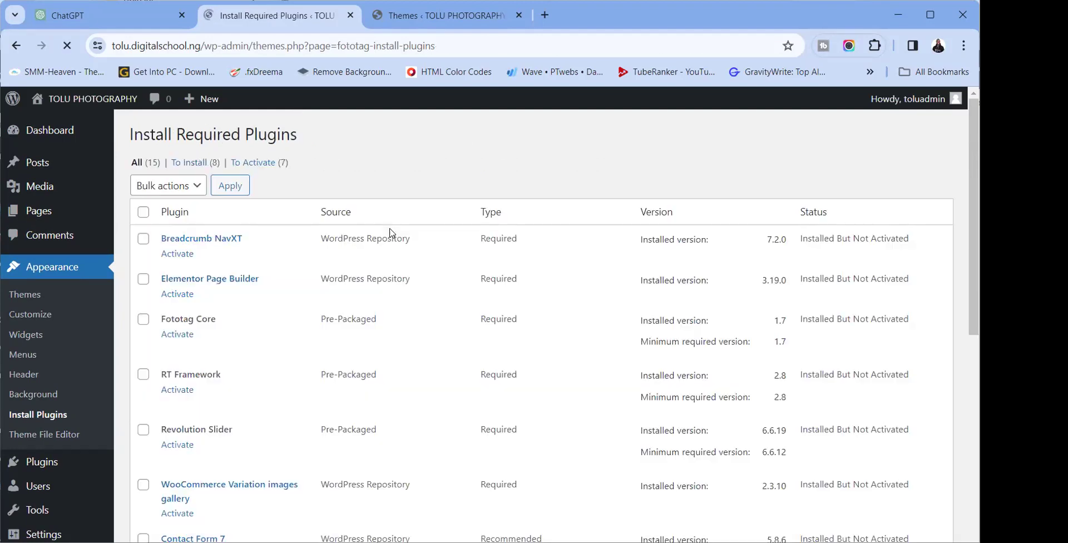
Install the Instagram Feed plugin and return to the list of plugins still to install
left_click(196, 163)
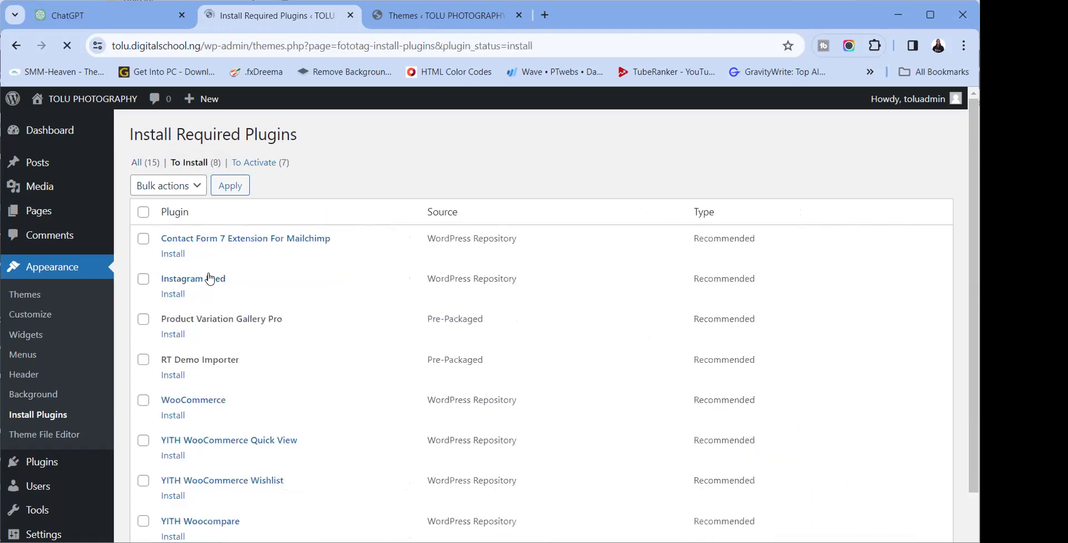
left_click(172, 293)
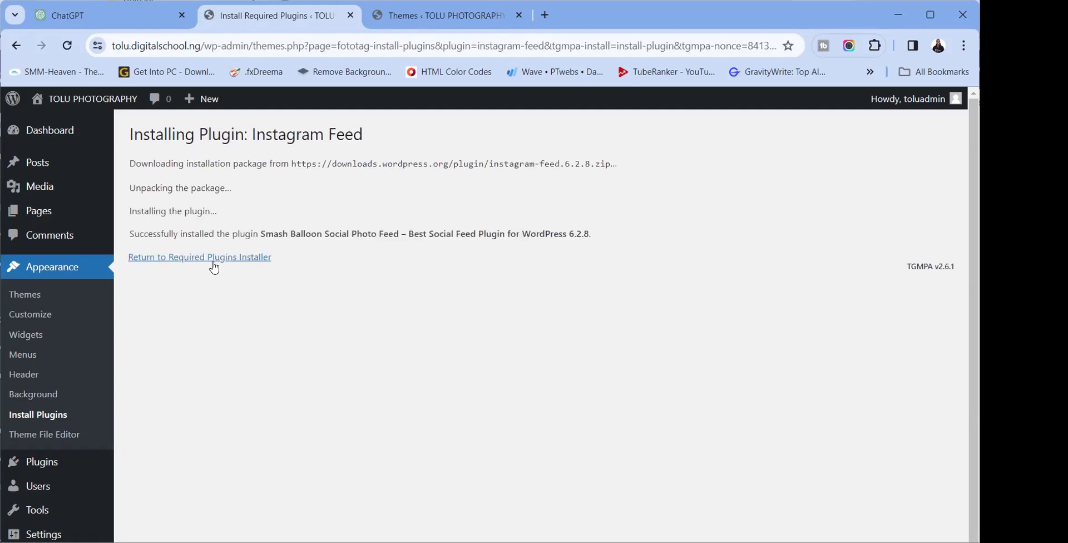
left_click(211, 259)
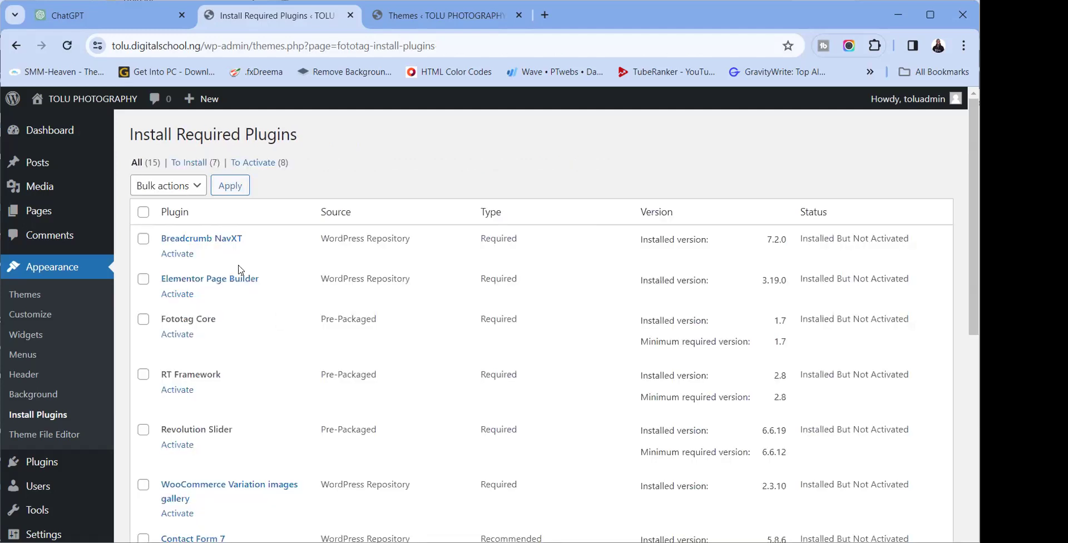
left_click(200, 162)
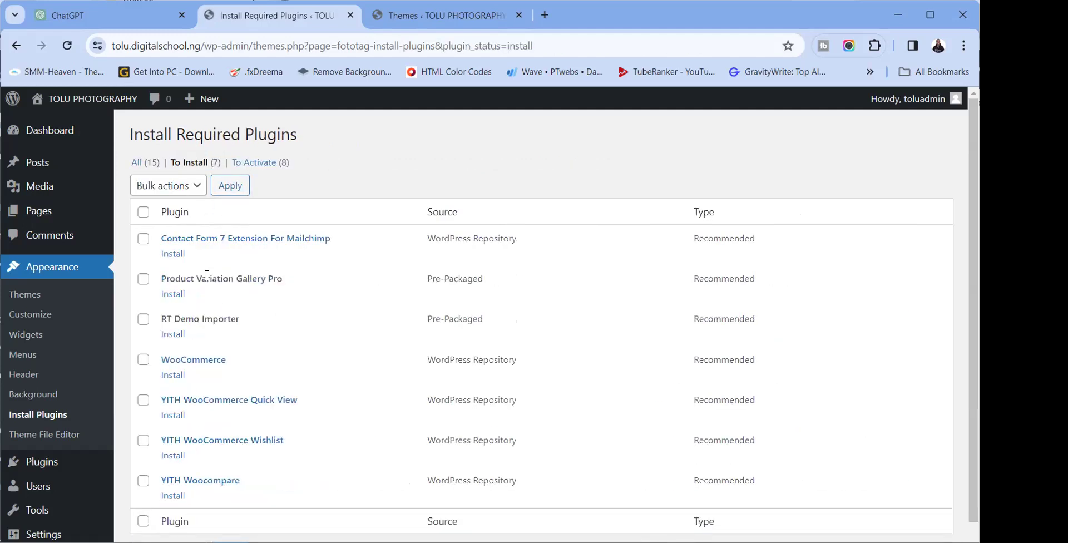
Try to install the Contact Form 7 Extension For Mailchimp plugin from the plugins still to install, reopening the installer list after each attempt
left_click(173, 254)
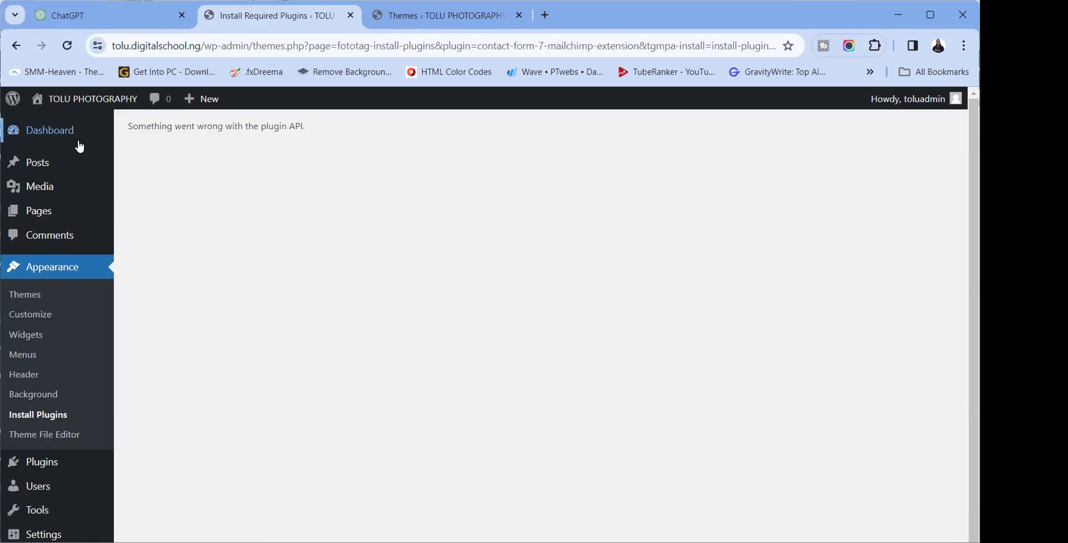
left_click(50, 412)
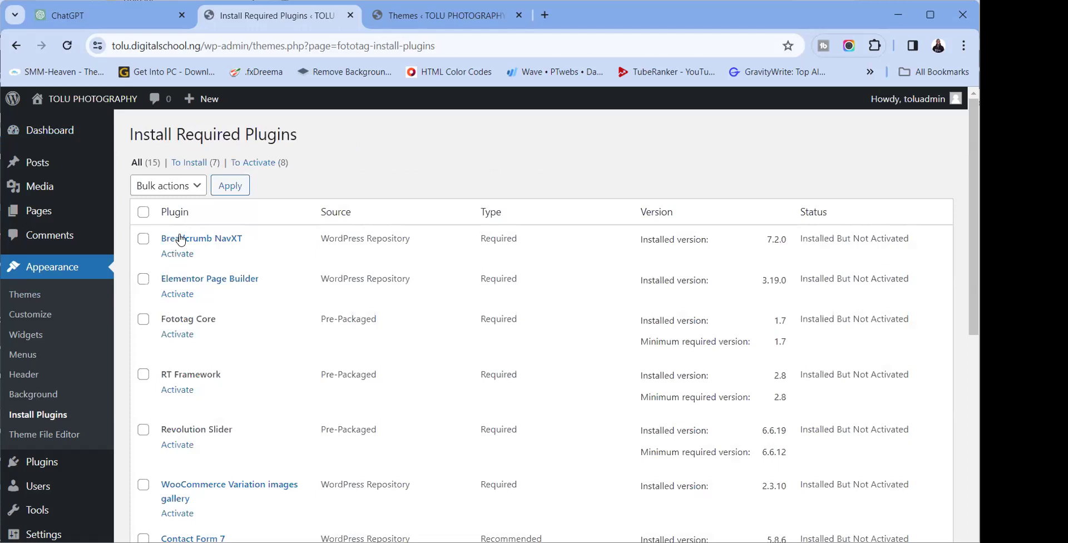
left_click(142, 280)
left_click(143, 319)
left_click(143, 375)
left_click(189, 163)
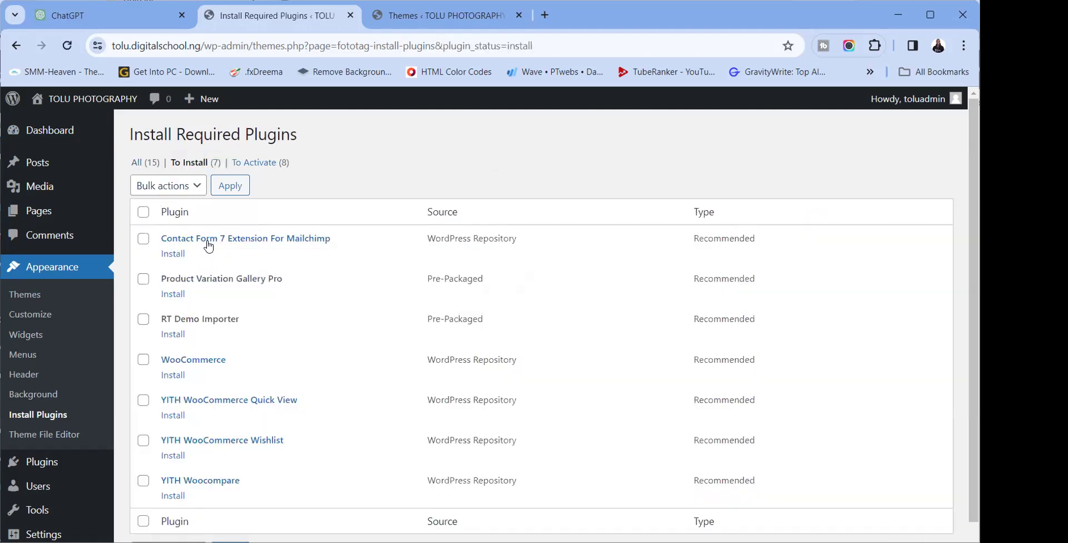
left_click(174, 254)
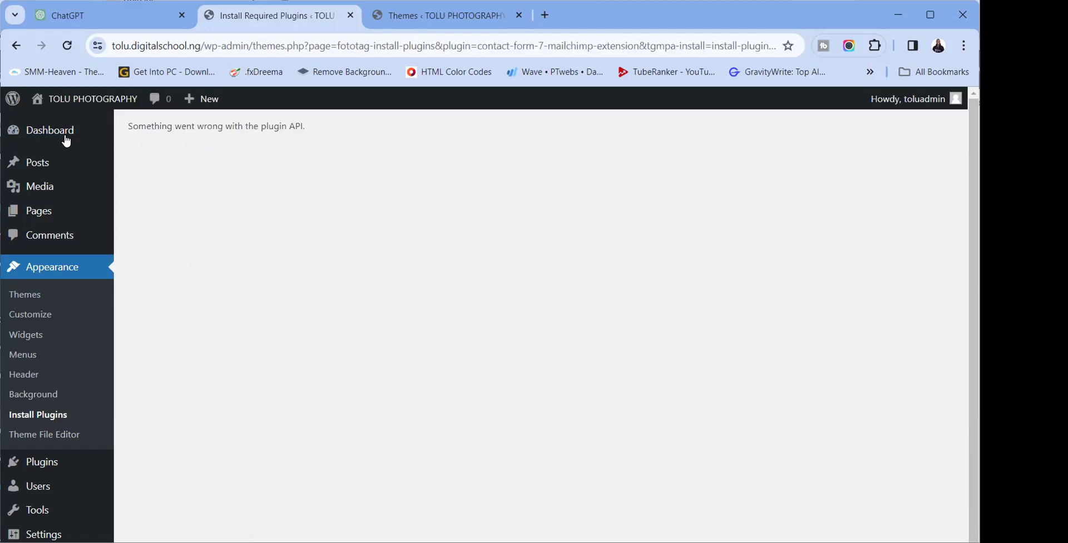
left_click(50, 414)
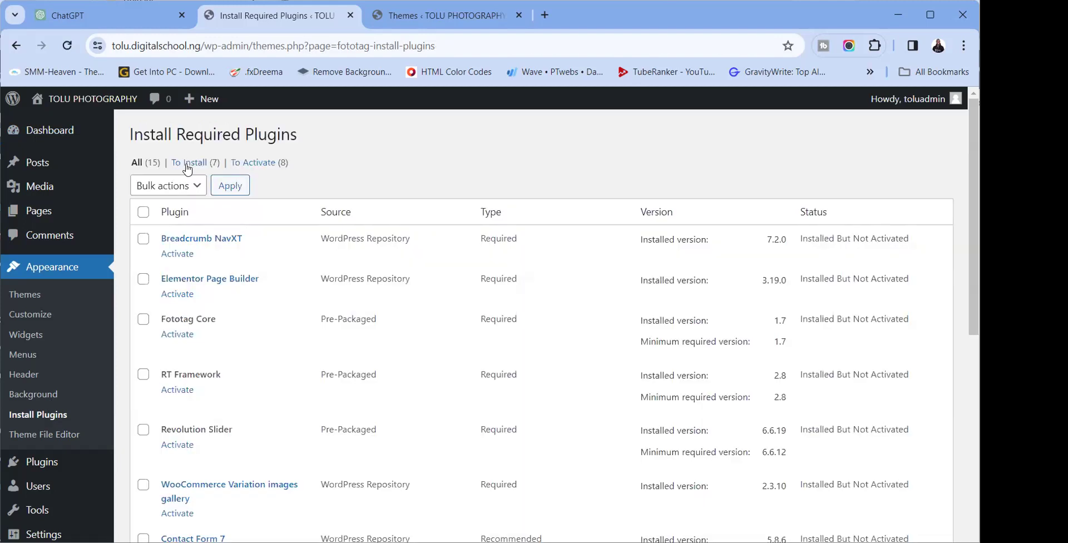
Bulk-install Product Variation Gallery Pro, RT Demo Importer, WooCommerce, YITH WooCommerce Quick View, YITH WooCommerce Wishlist and YITH Woocompare, and return to the required plugins installer
left_click(146, 279)
left_click(144, 319)
left_click(144, 360)
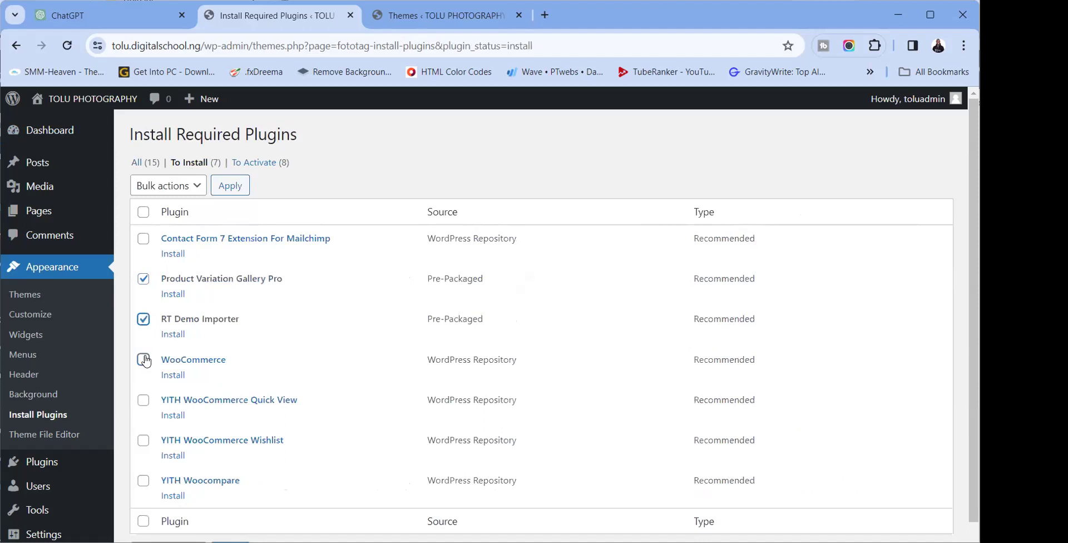
left_click(143, 401)
left_click(143, 440)
left_click(143, 482)
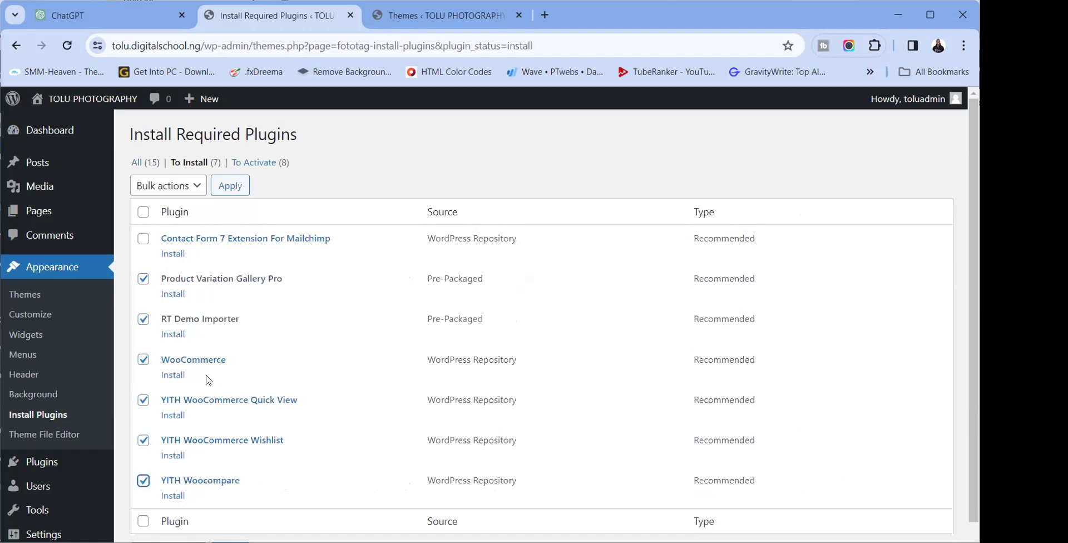
left_click(202, 184)
left_click(190, 217)
left_click(230, 185)
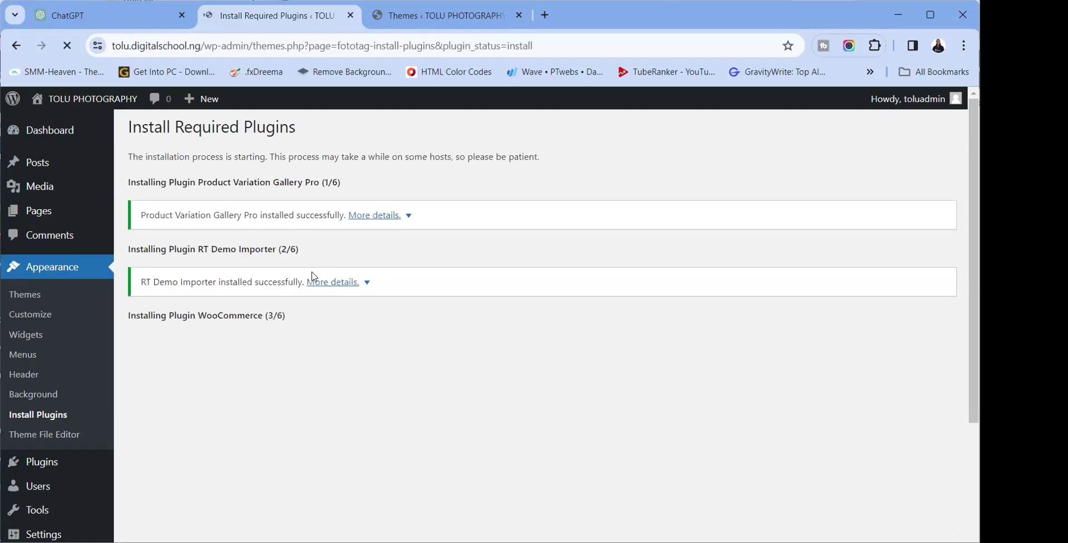
scroll(314, 276, "down", 2)
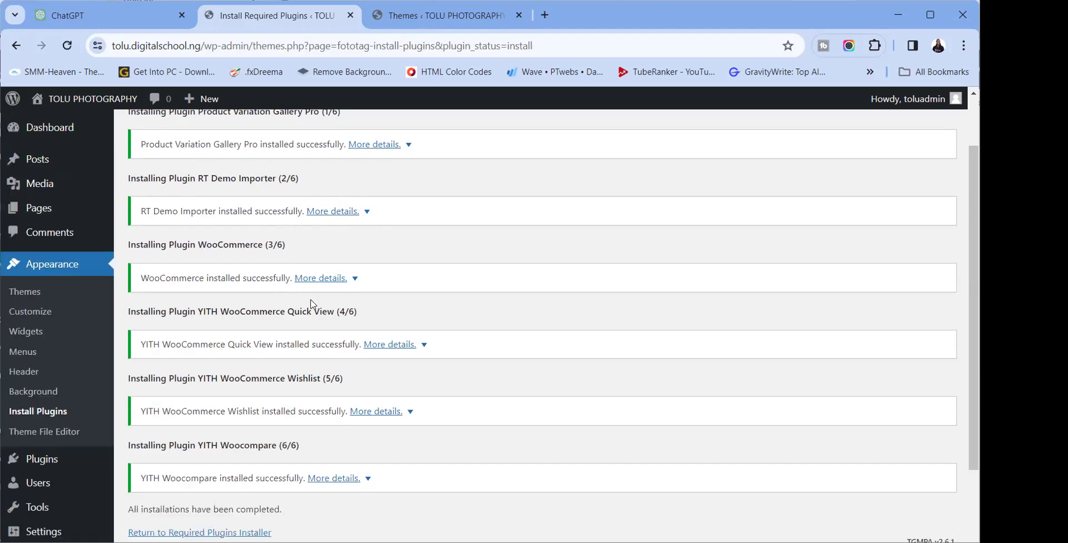
scroll(311, 303, "down", 3)
left_click(198, 391)
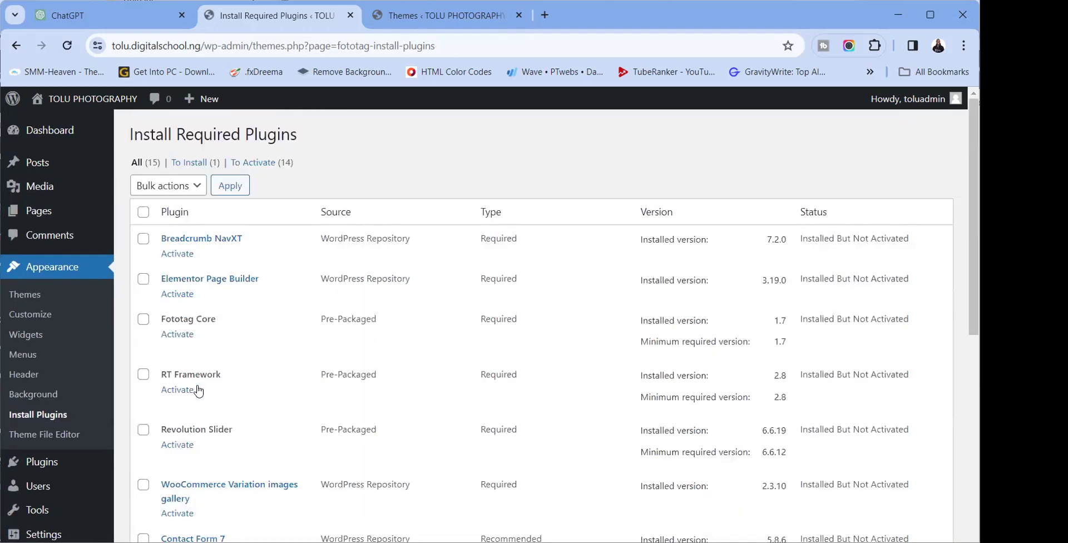
Retry installing the remaining Contact Form 7 Extension For Mailchimp plugin and go back to the list of uninstalled plugins
left_click(192, 161)
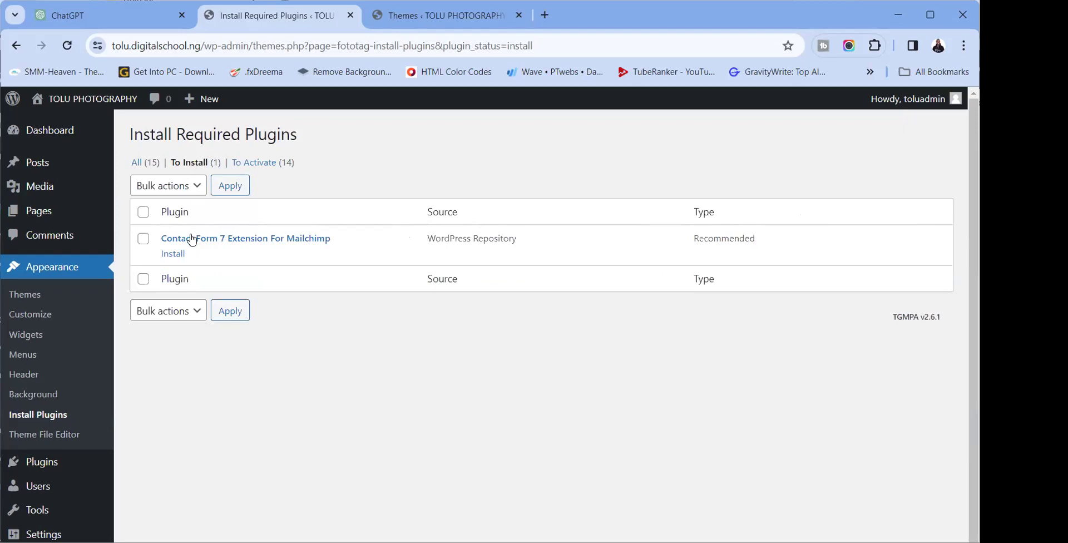
left_click(177, 258)
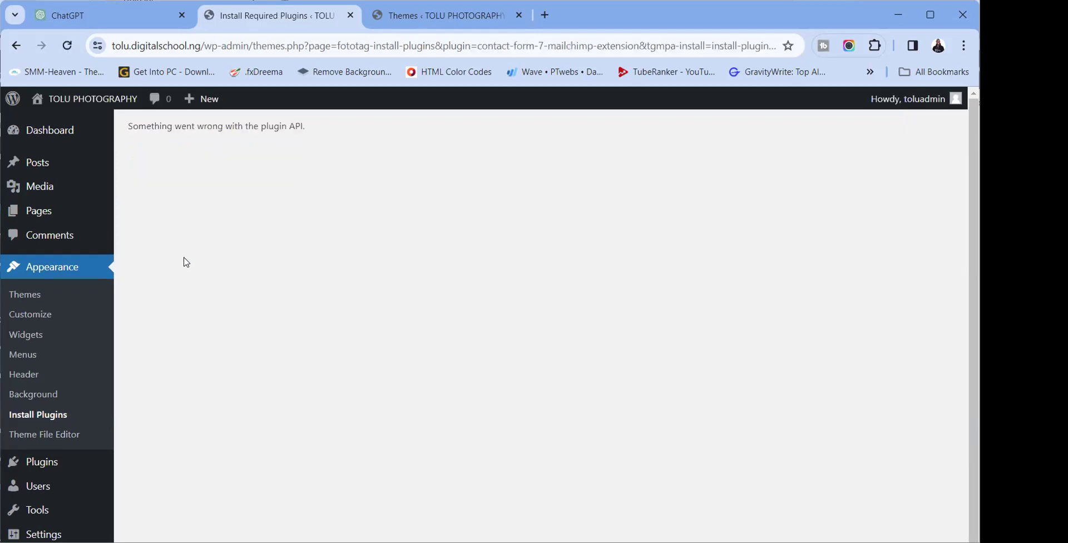
left_click(15, 49)
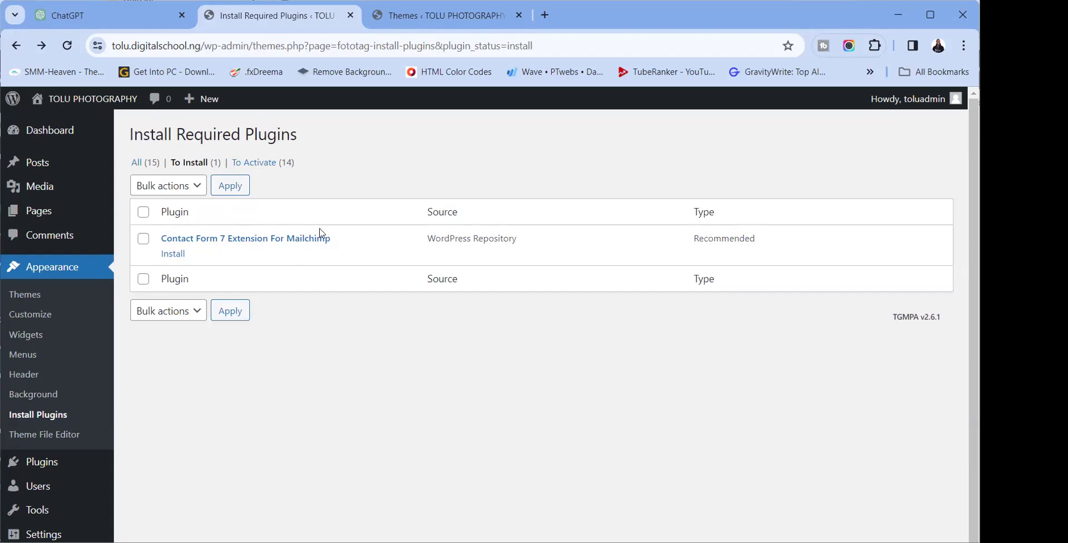
left_click_drag(331, 238, 167, 236)
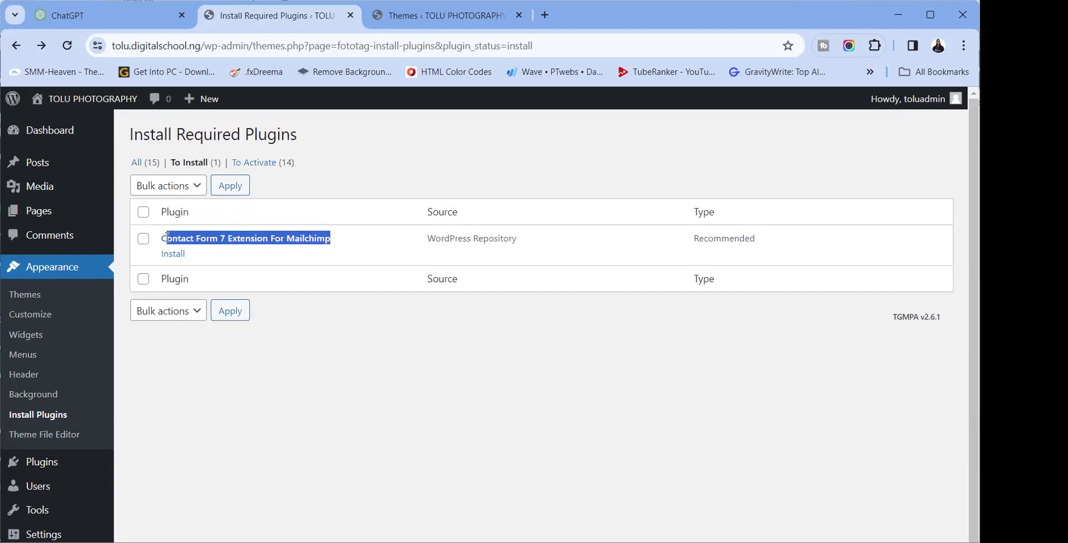
left_click(312, 384)
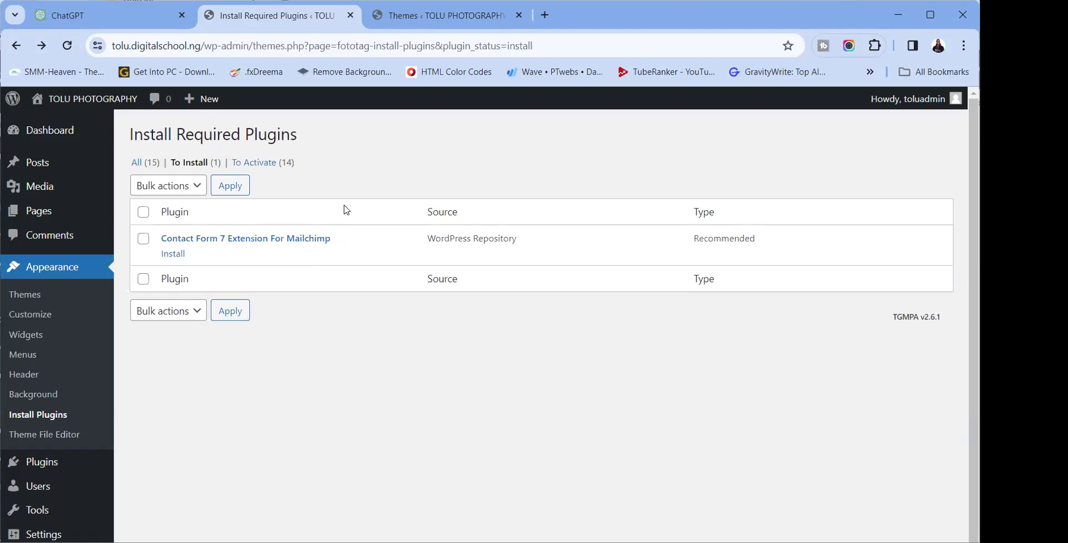
left_click_drag(338, 243, 424, 147)
left_click_drag(334, 240, 169, 238)
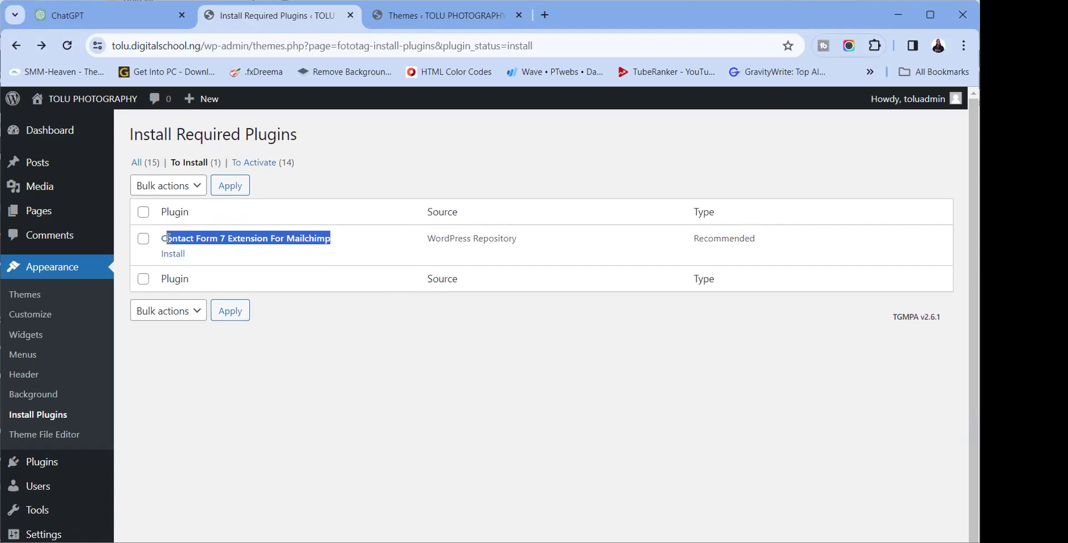
Bulk-activate all installed theme plugins that are still waiting for activation
left_click(256, 163)
left_click(143, 212)
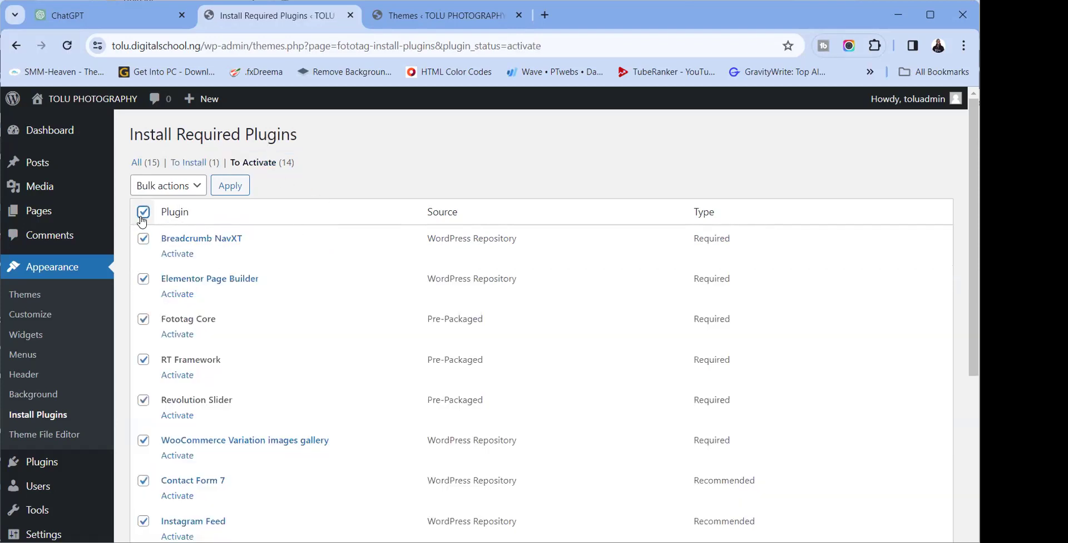
left_click(165, 190)
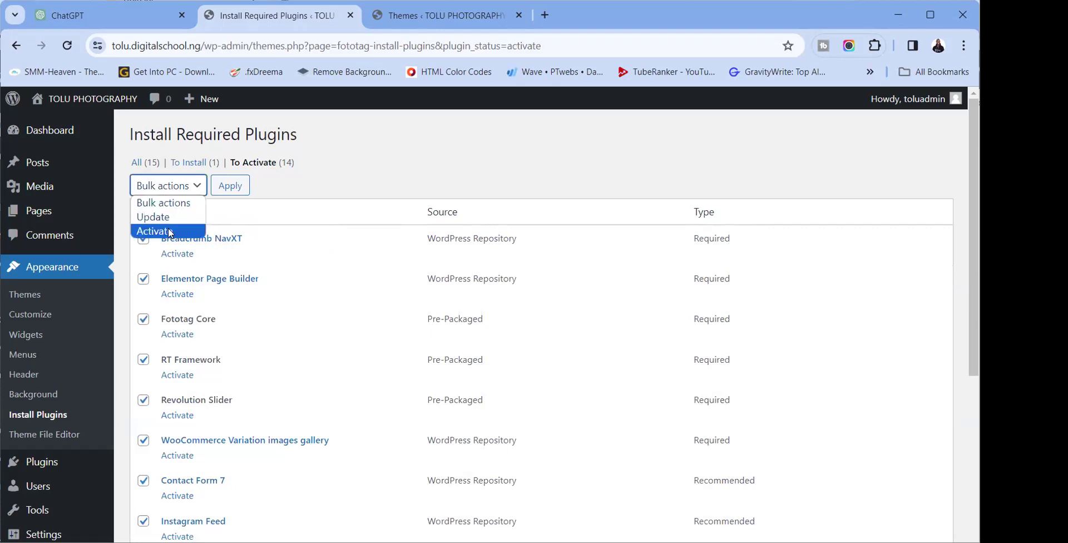
left_click(170, 232)
left_click(228, 185)
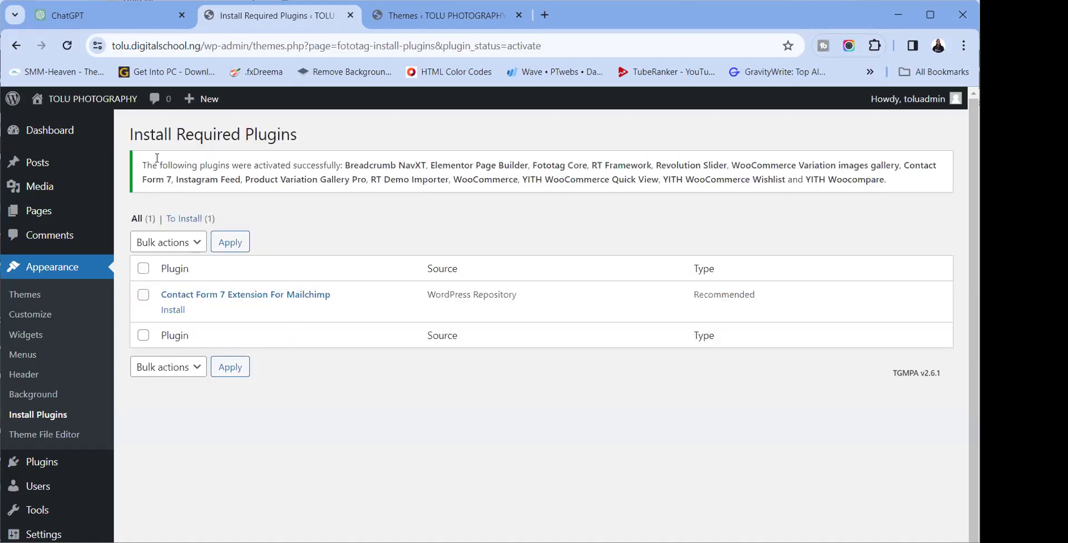
left_click_drag(148, 165, 887, 185)
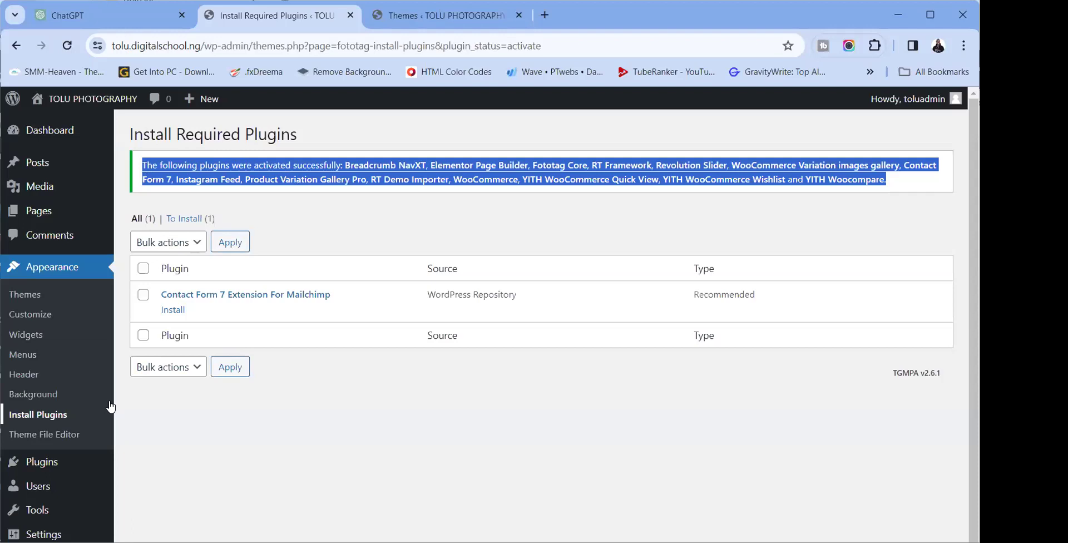
Leave the plugin installer, close the Elementor onboarding wizard and dismiss the dashboard notice recommending the Contact Form 7 Extension For Mailchimp plugin
left_click(32, 303)
mouse_move(39, 189)
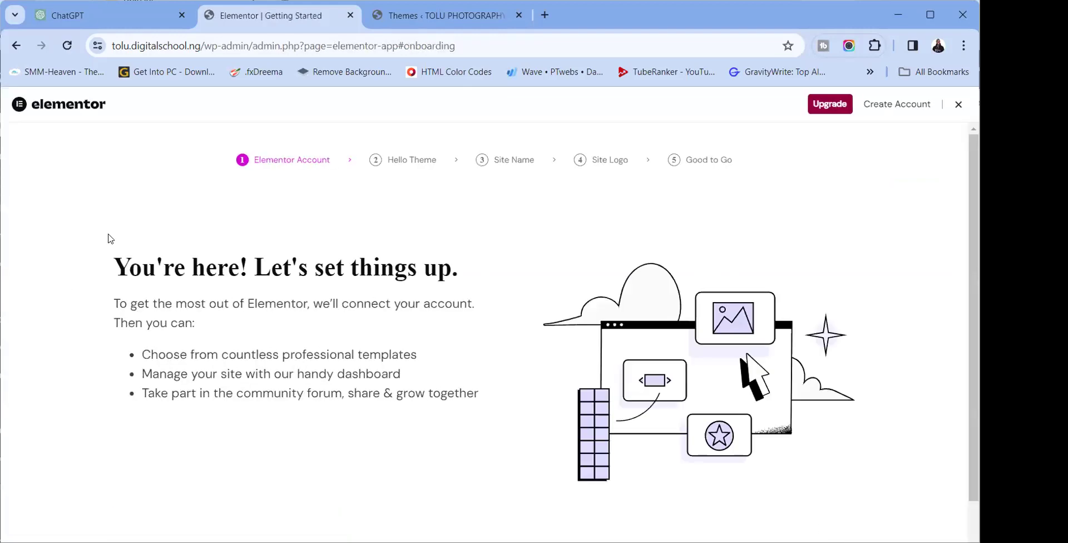
left_click(959, 104)
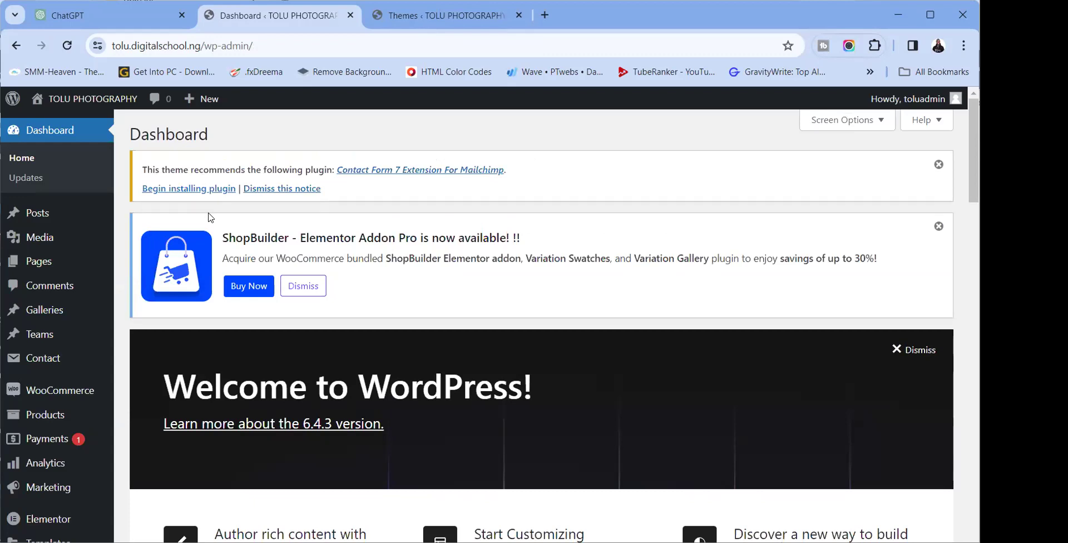
left_click(294, 196)
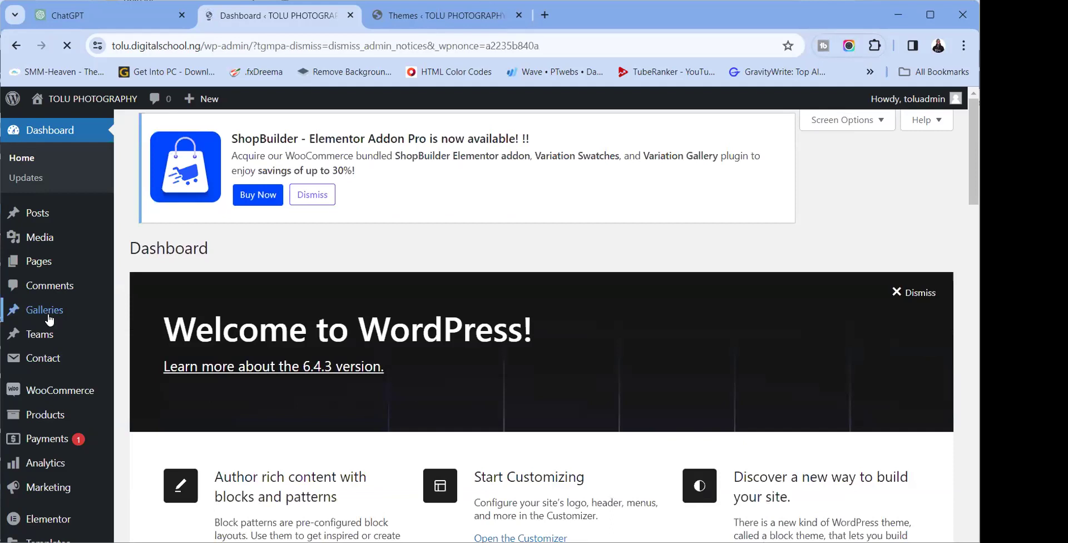
Open the Demo Content Install page from the WordPress admin tools
scroll(49, 319, "down", 4)
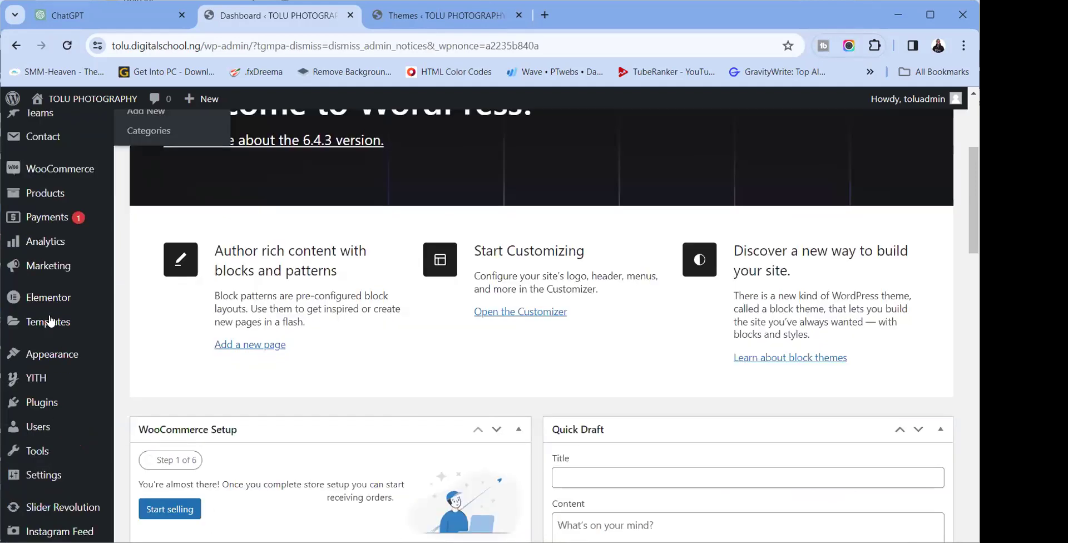
scroll(43, 440, "down", 6)
mouse_move(43, 438)
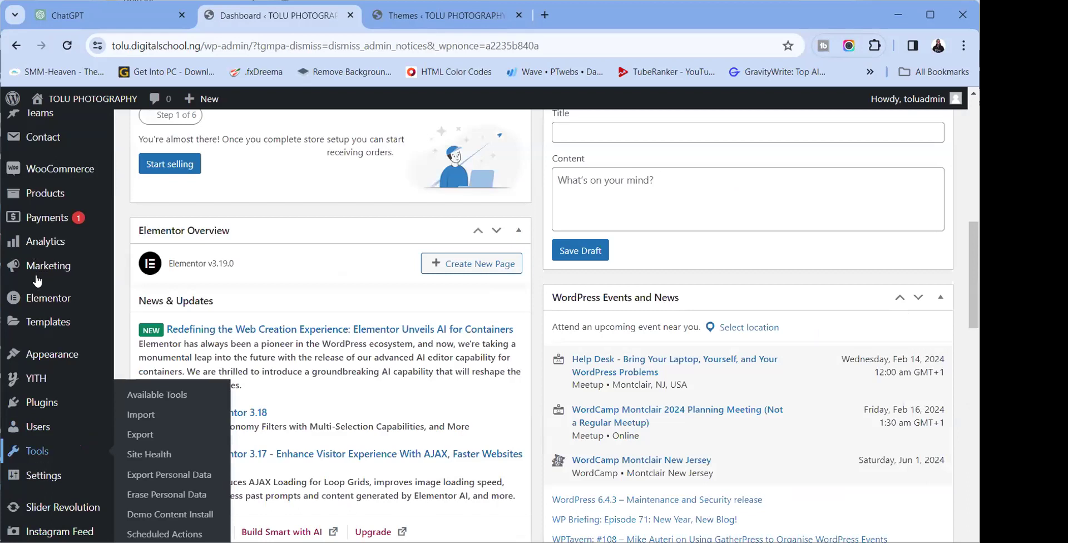
scroll(39, 461, "down", 2)
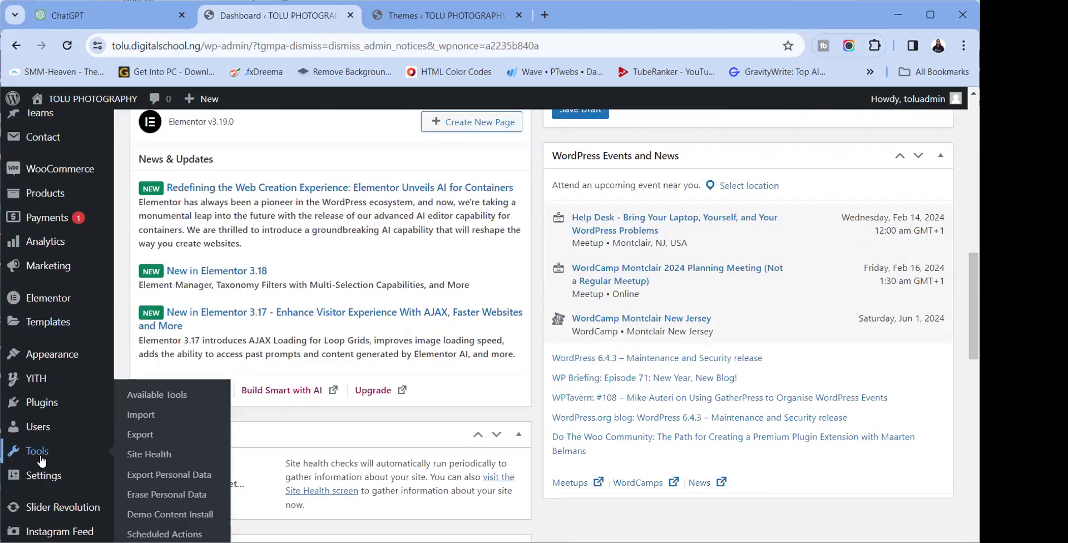
left_click(157, 515)
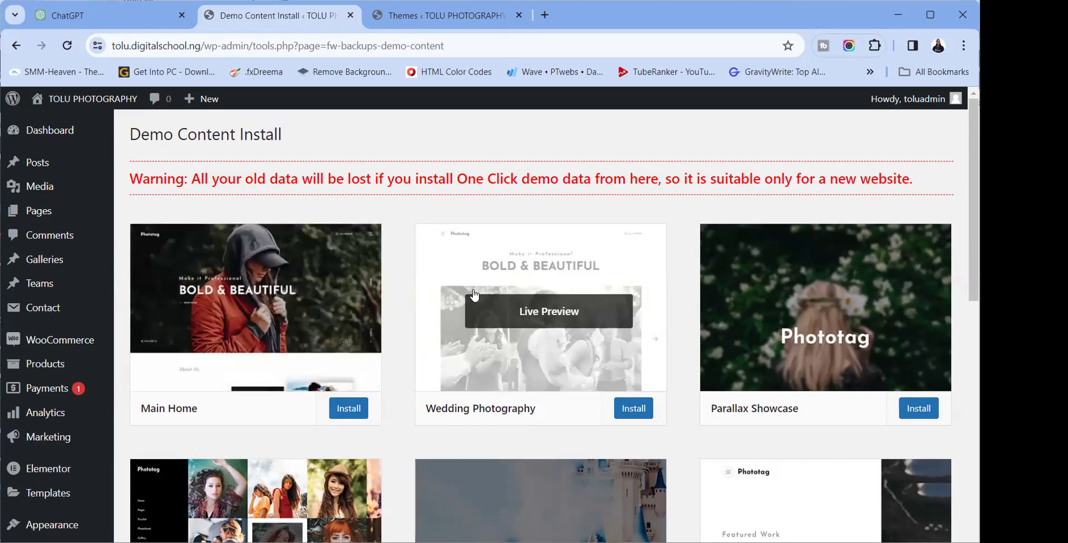
Look through the available demo designs and open the Main Home live preview in a new tab, closing it after viewing
scroll(475, 295, "down", 10)
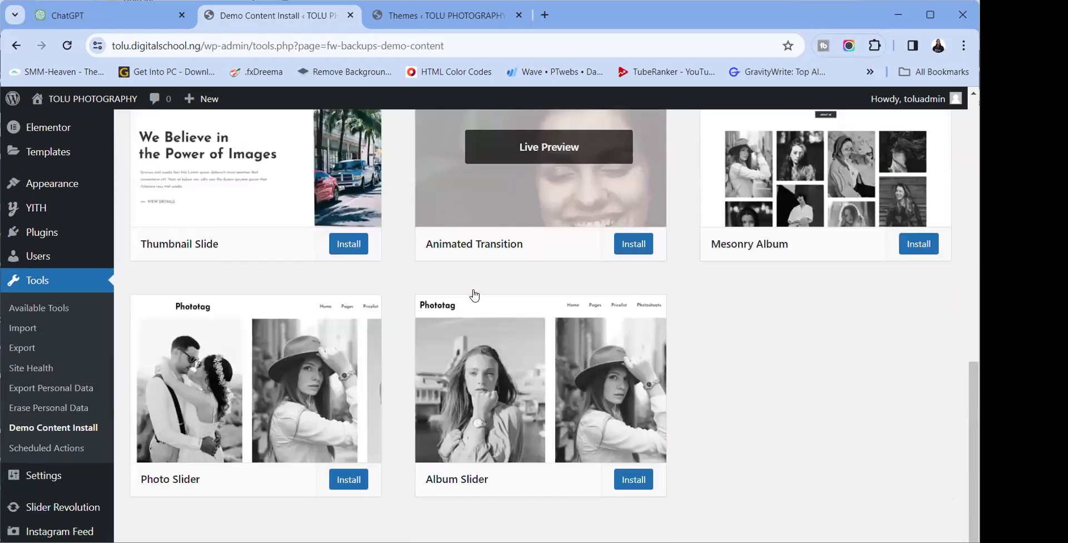
scroll(474, 295, "up", 10)
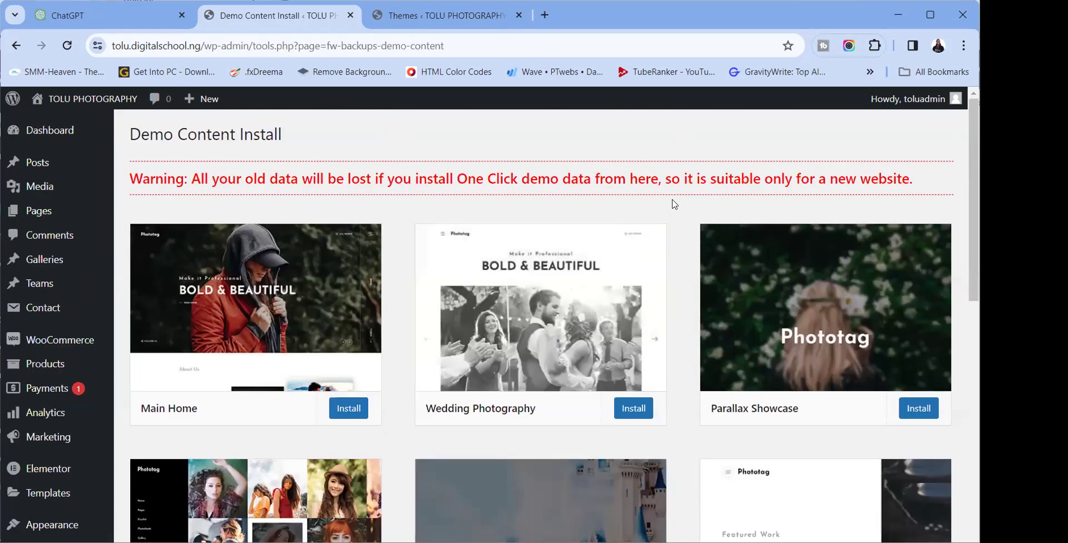
scroll(699, 281, "down", 5)
scroll(699, 282, "up", 5)
right_click(262, 321)
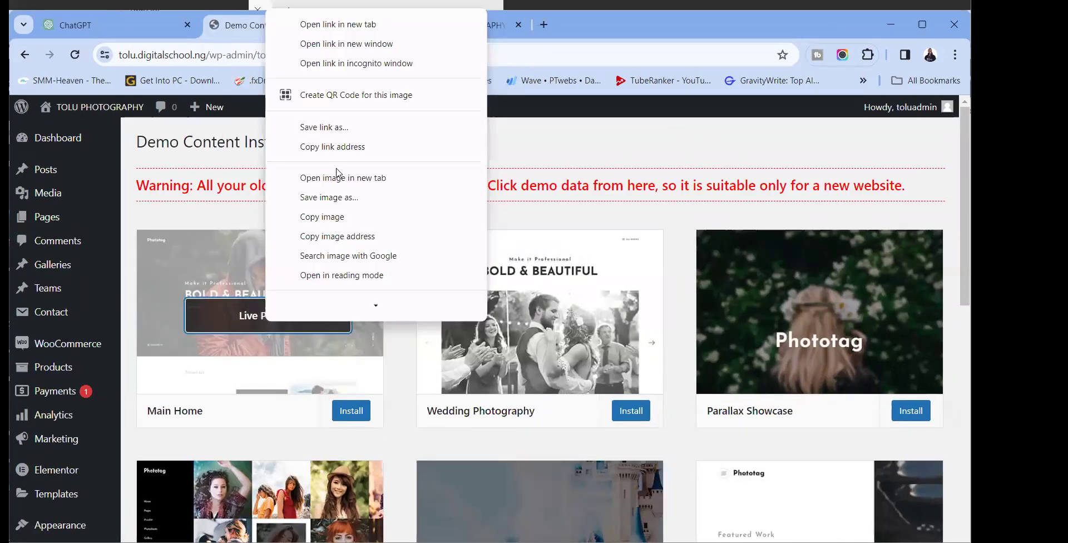
left_click(341, 28)
left_click(636, 31)
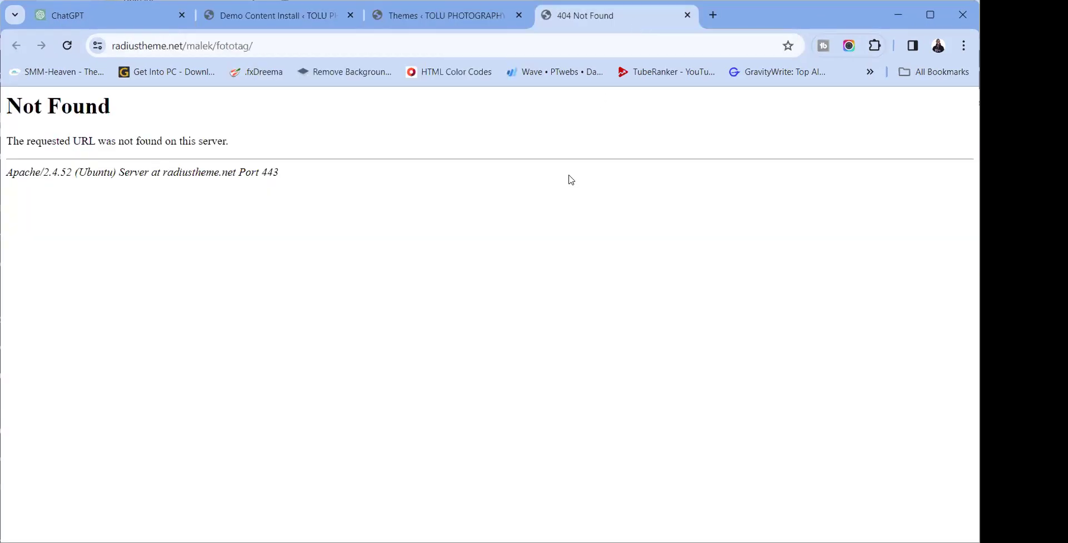
left_click(688, 15)
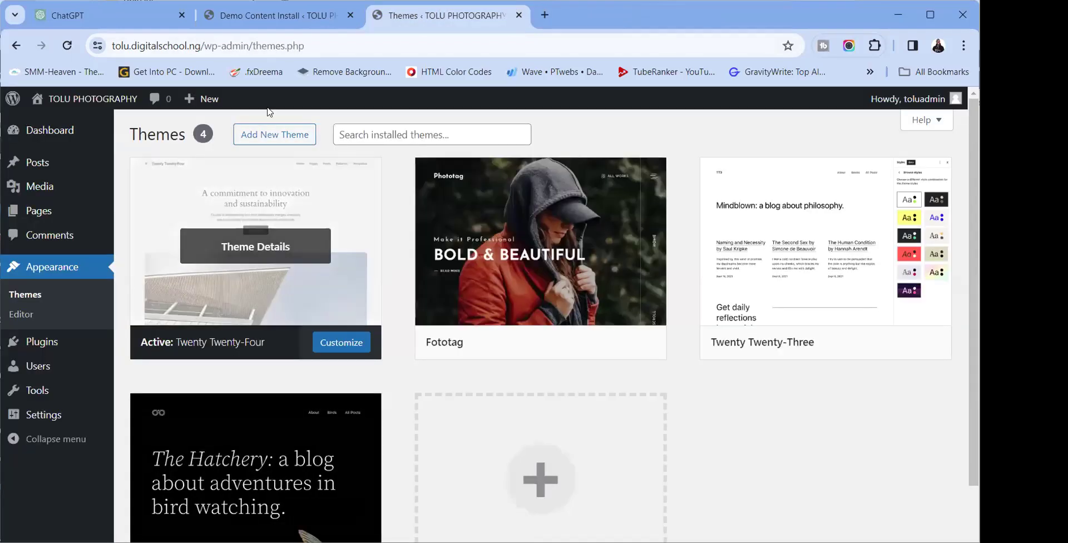
Close the leftover Themes tab and check the Main Home demo's live preview again, returning to the demo list
left_click(519, 15)
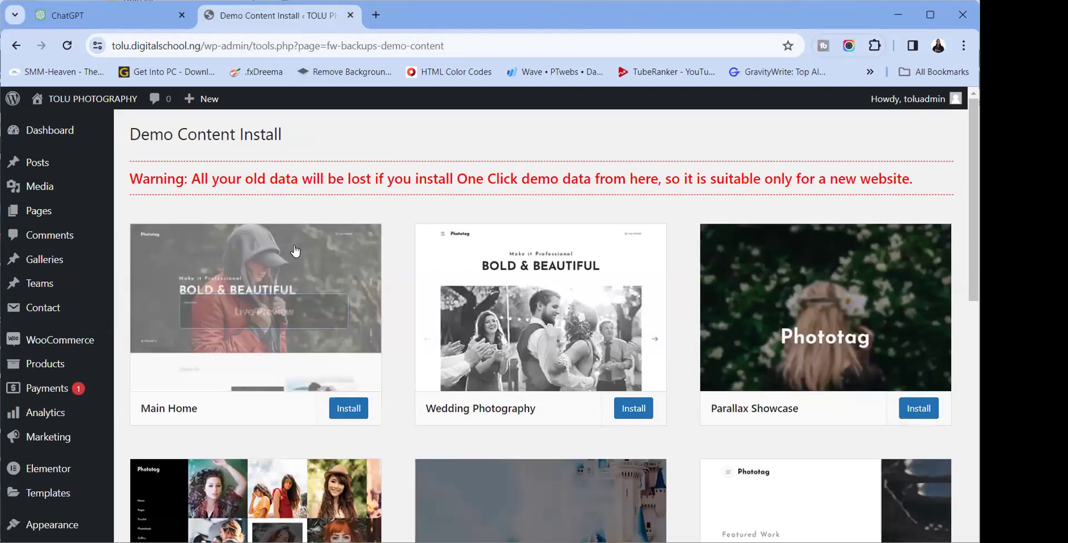
left_click(244, 324)
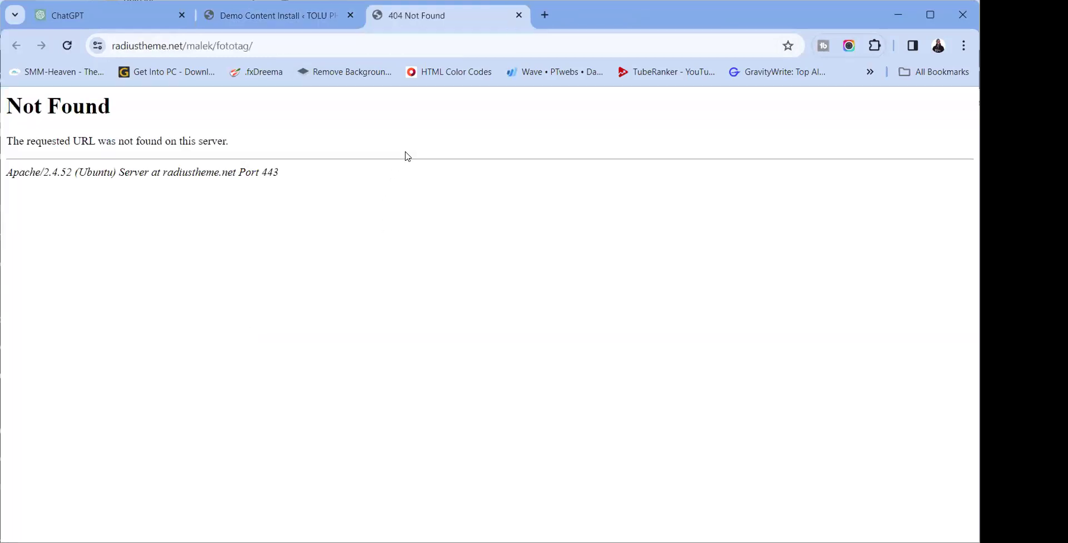
left_click(518, 15)
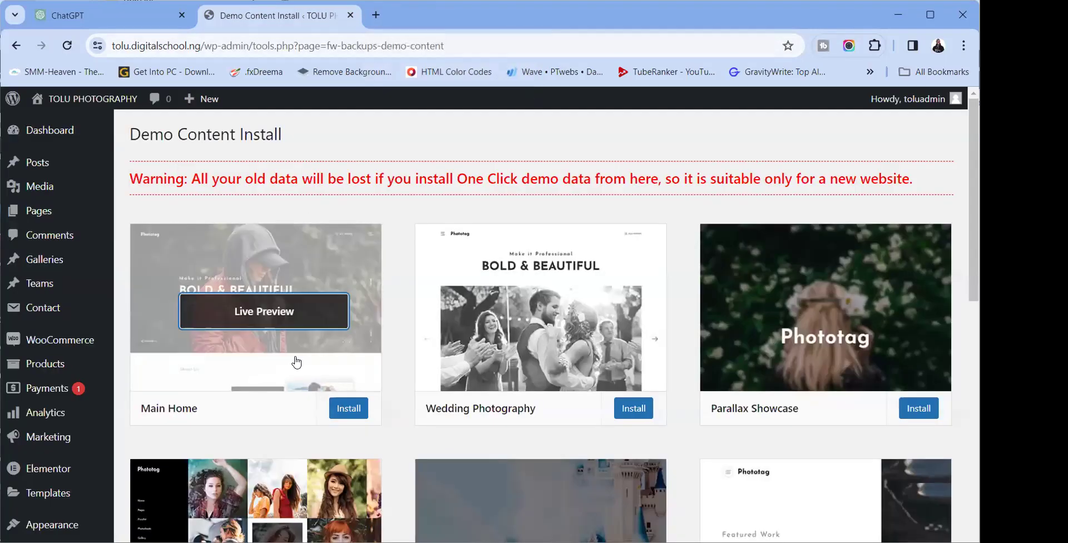
Try twice to install the Main Home demo content, accepting the data-deletion prompt and closing the message each time
scroll(295, 362, "down", 4)
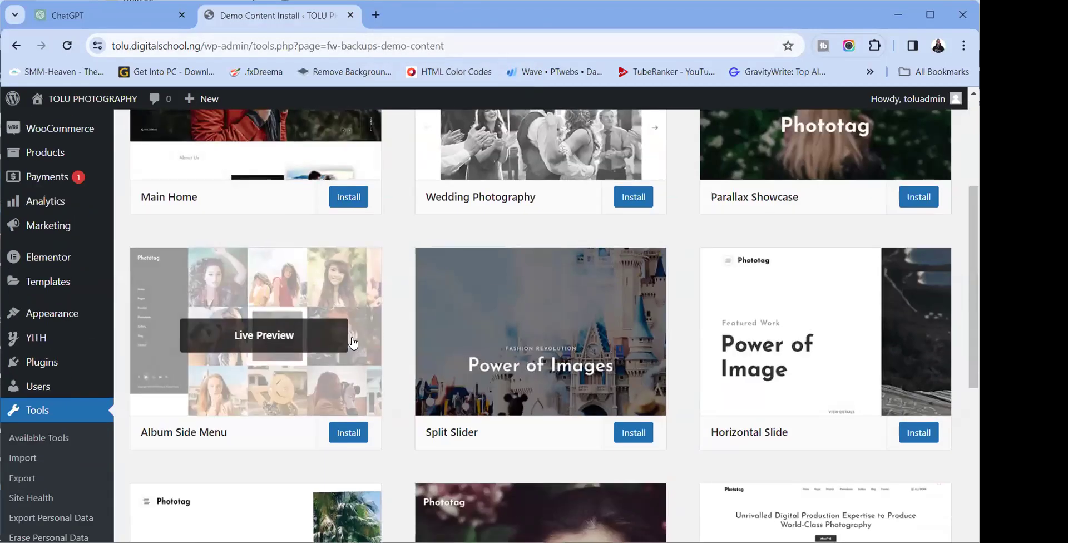
scroll(351, 367, "up", 4)
left_click(351, 416)
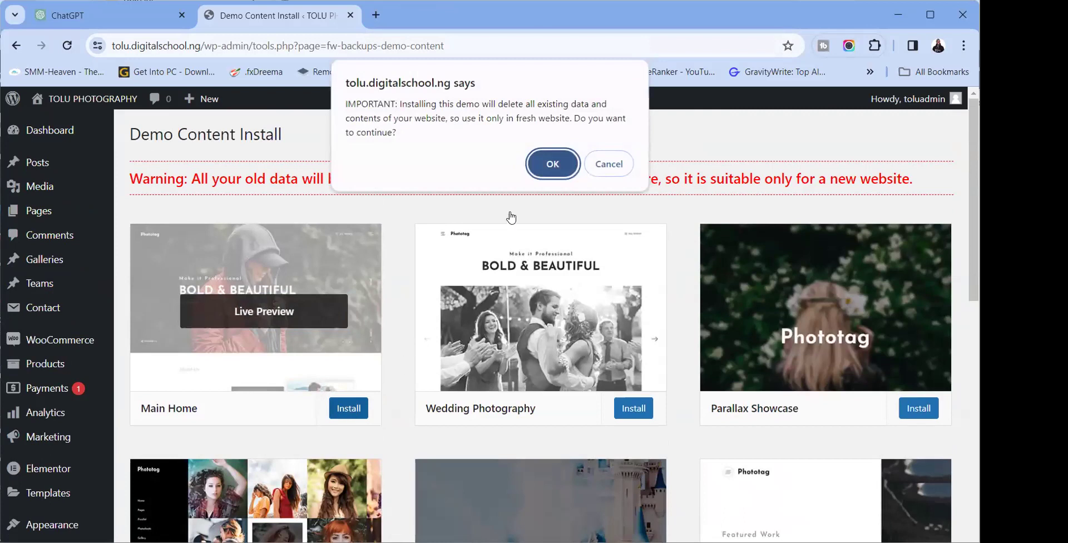
left_click(562, 158)
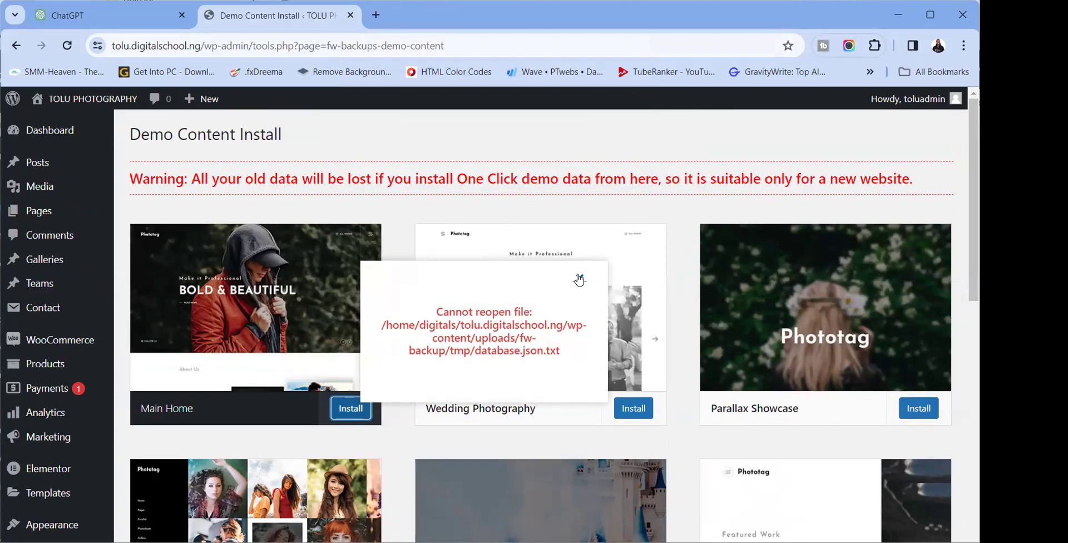
left_click(579, 279)
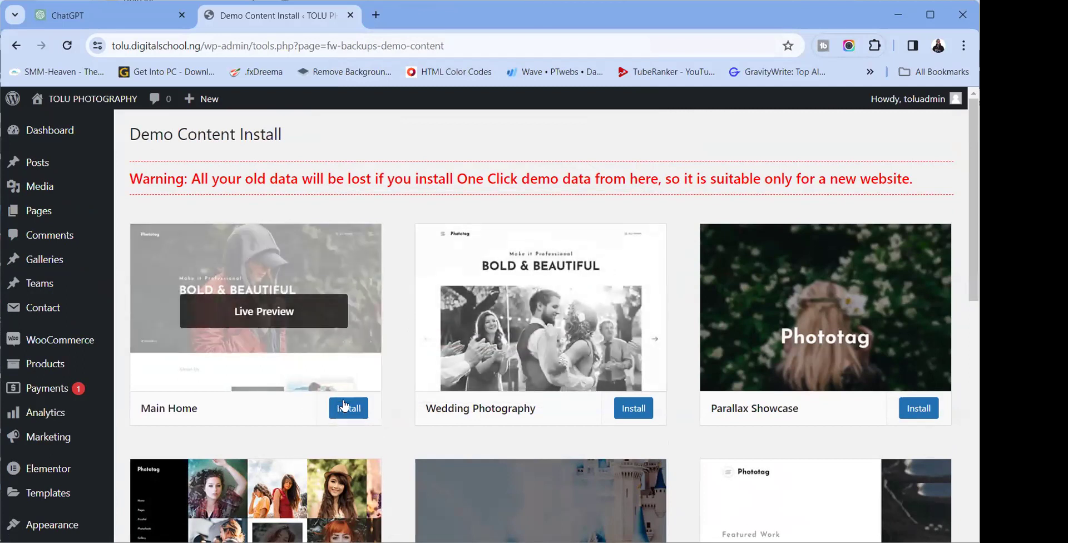
left_click(350, 402)
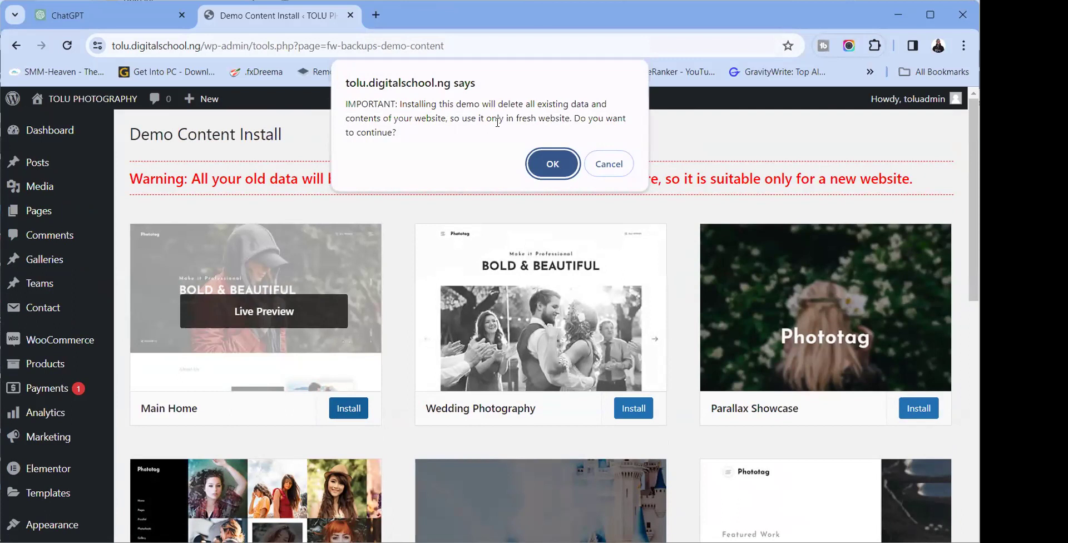
left_click(560, 161)
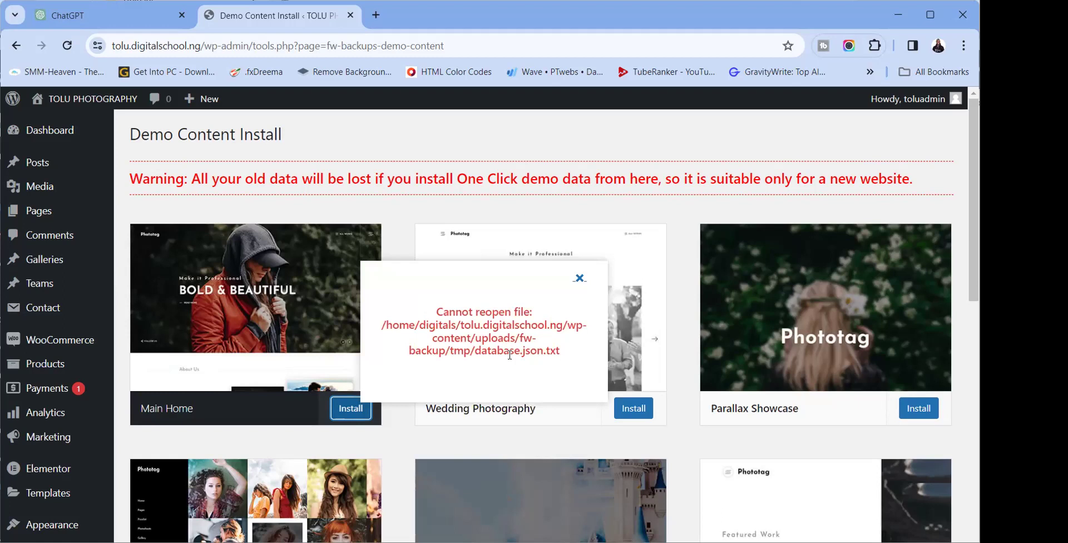
left_click(579, 279)
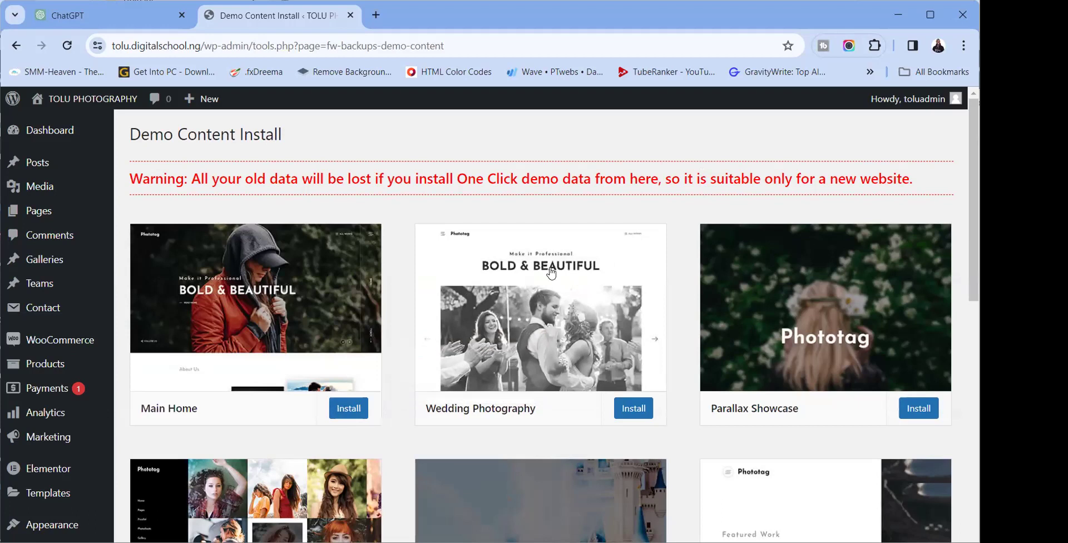
Try to install the Wedding Photography demo content, accepting the data-deletion prompt and closing the message
left_click(634, 409)
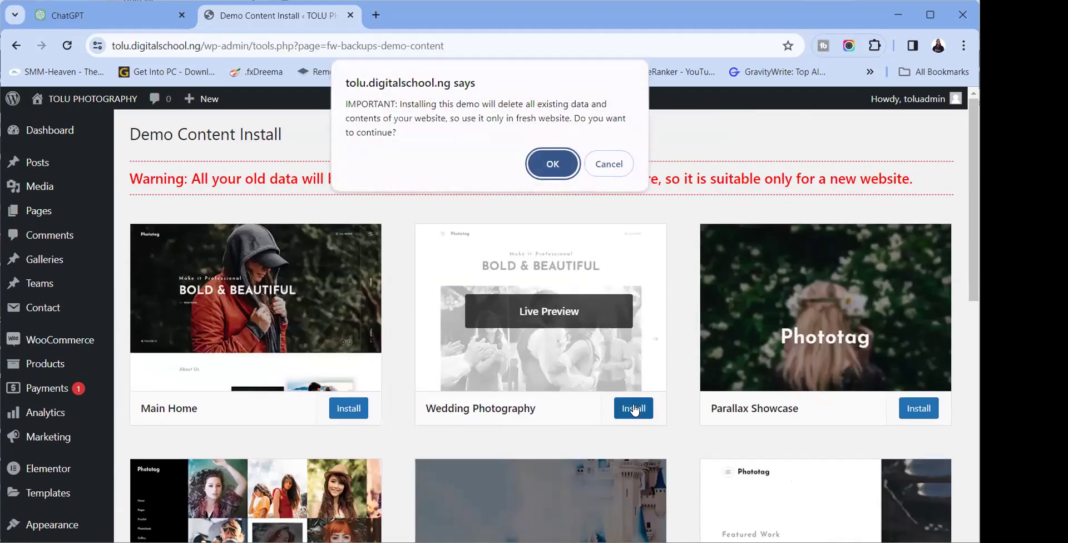
left_click(557, 163)
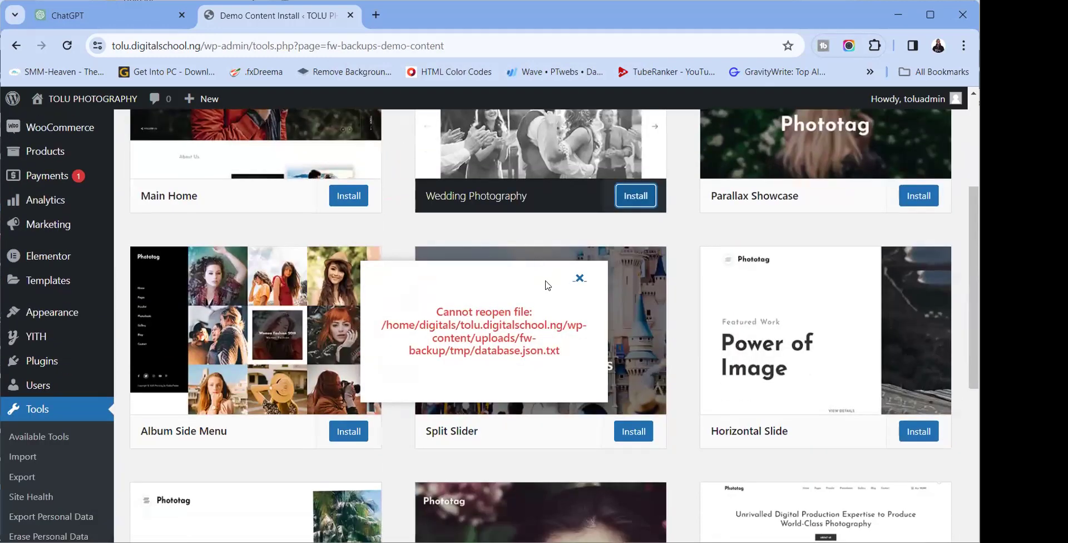
left_click(580, 279)
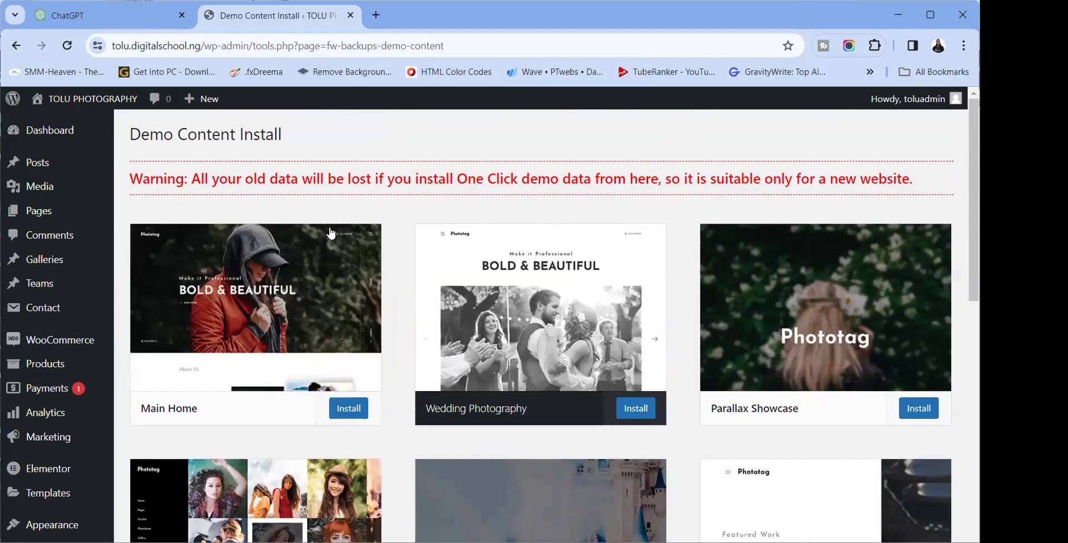
Try to install the Album Side Menu demo, select the file path in the error message, and close the message
scroll(274, 244, "down", 7)
scroll(276, 241, "up", 4)
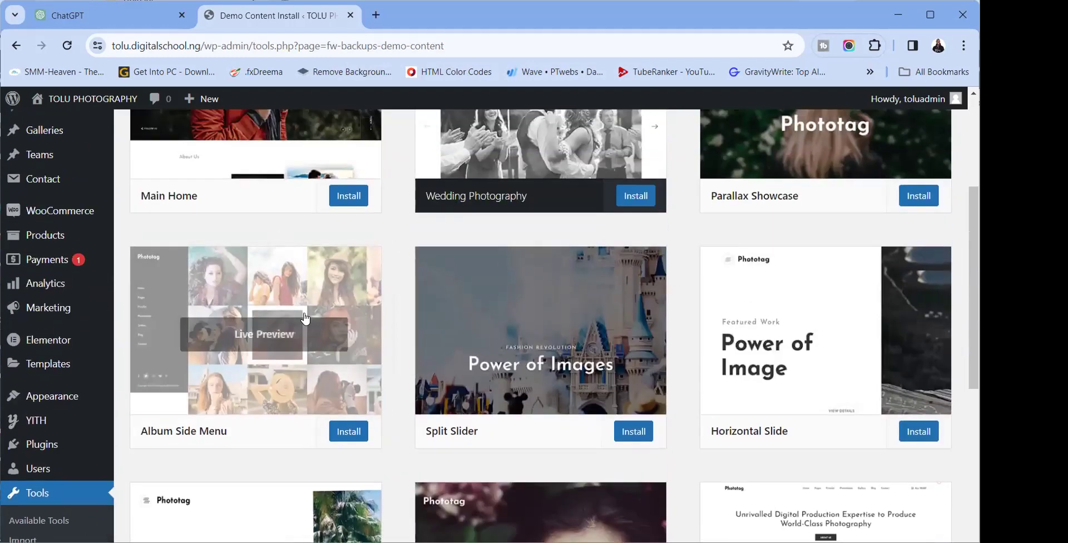
left_click(345, 432)
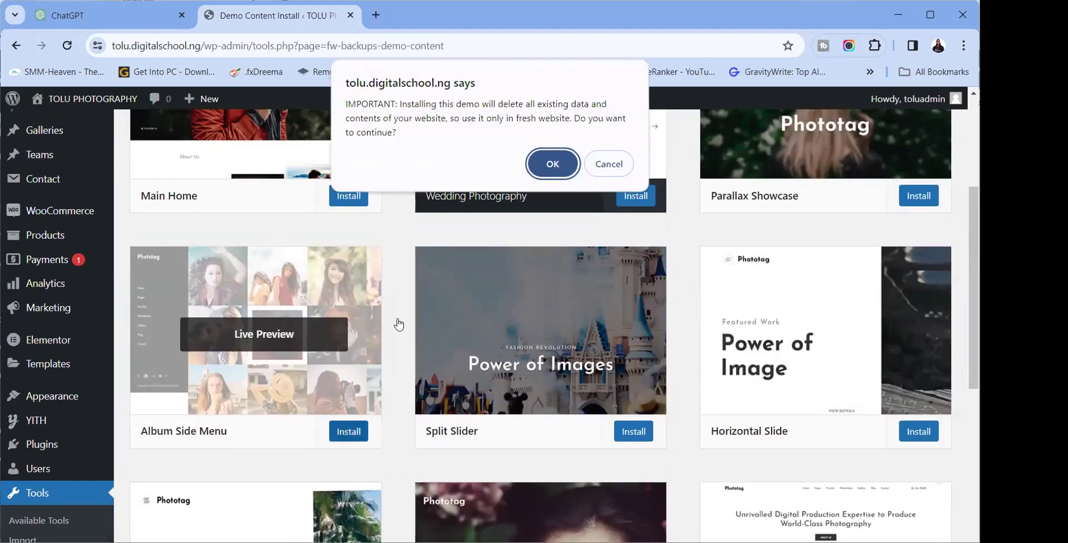
left_click(537, 162)
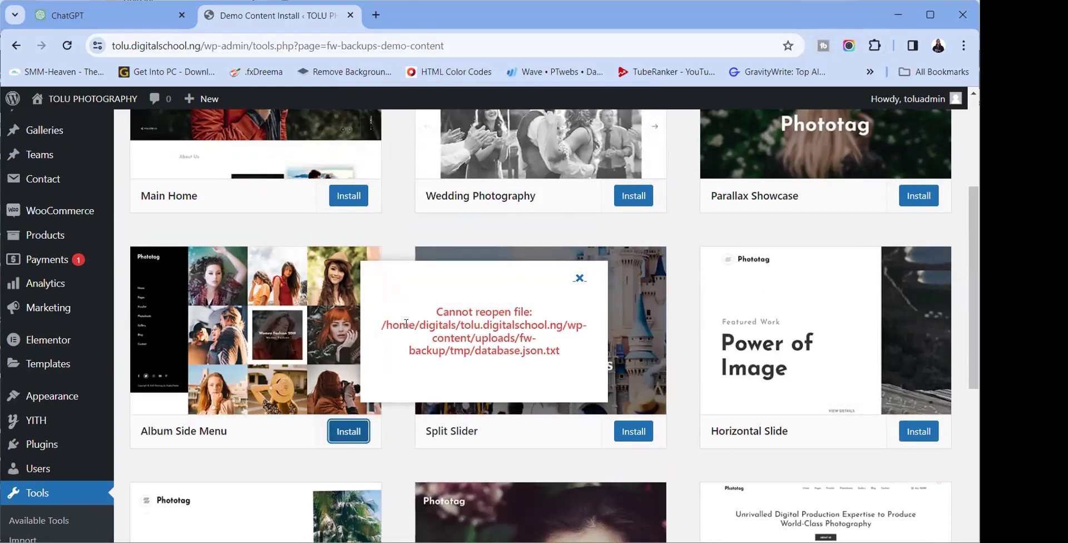
left_click_drag(405, 324, 557, 359)
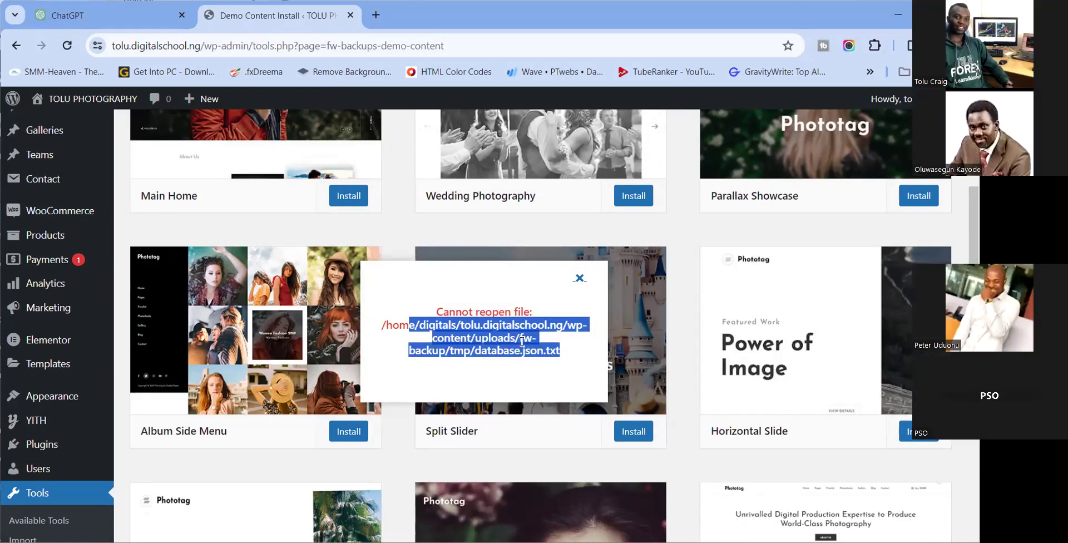
right_click(474, 334)
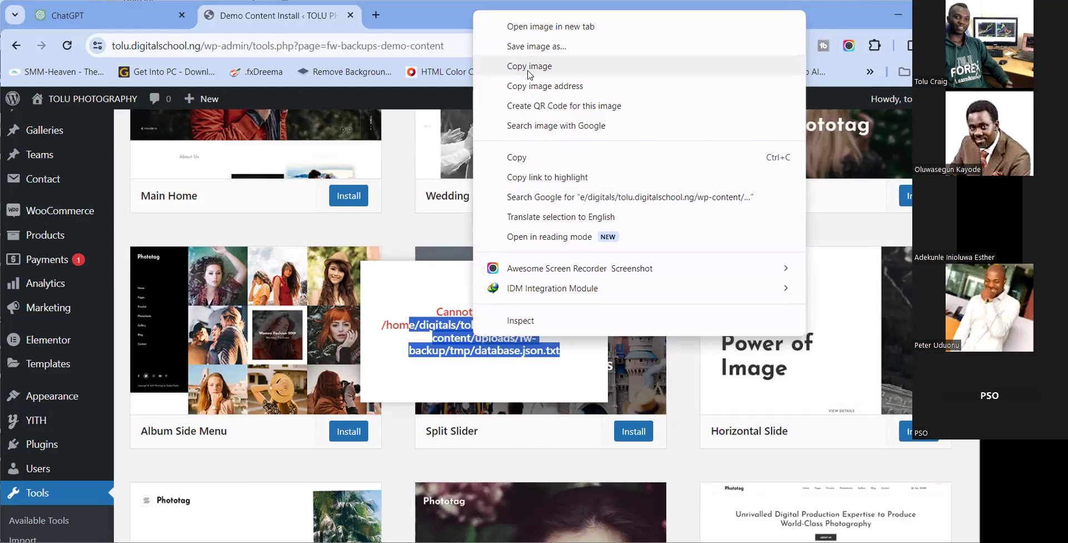
left_click(528, 67)
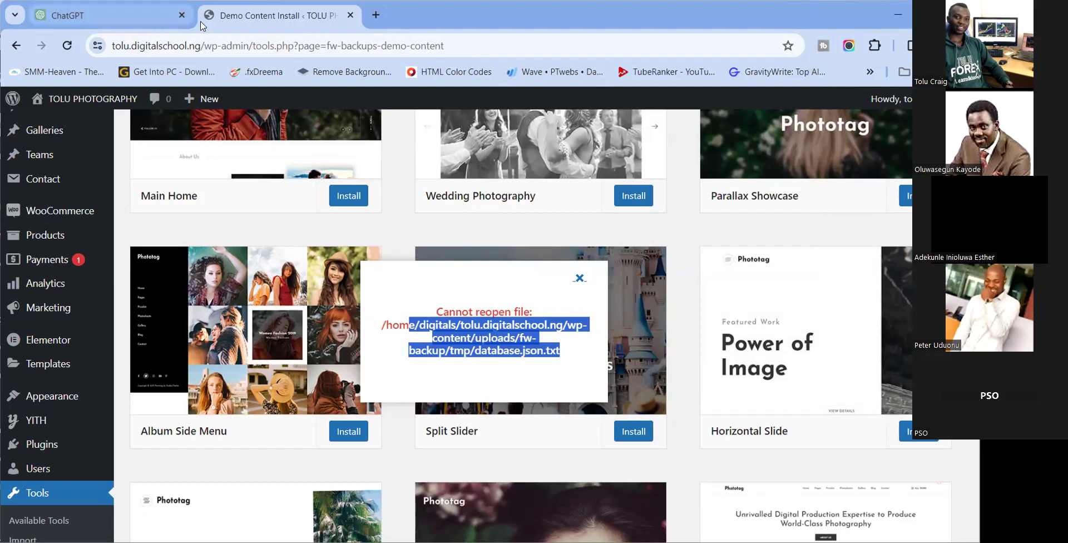
left_click(579, 281)
Try to install the Thumbnail Slide demo content, highlight part of the file path in the error message, and close it
scroll(567, 303, "down", 4)
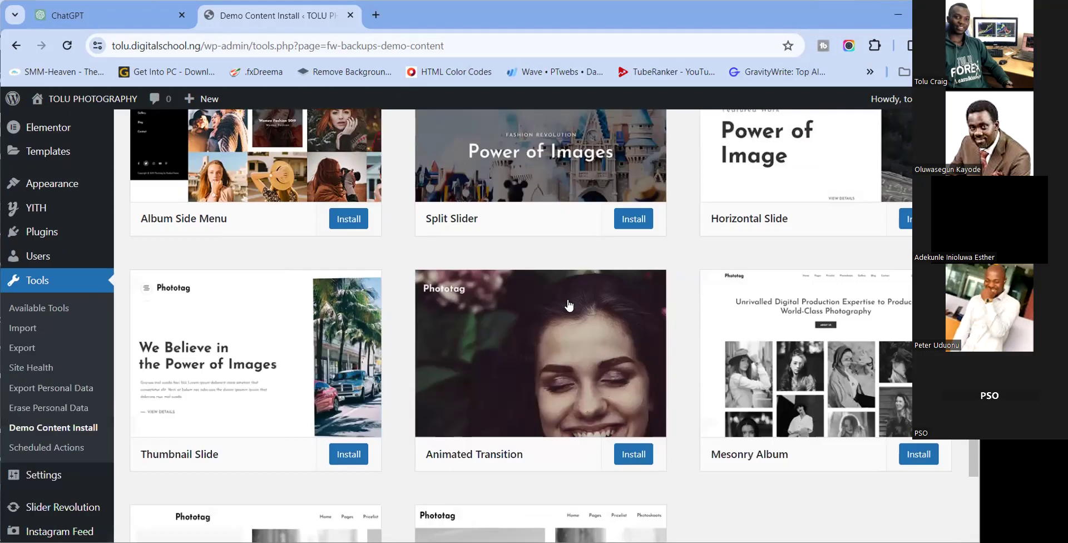
left_click(341, 449)
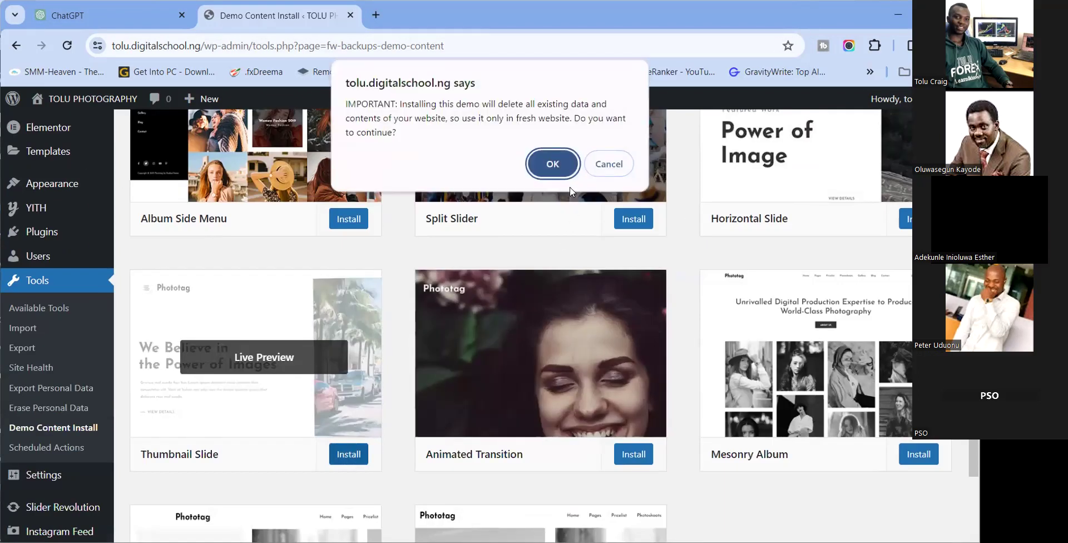
left_click(556, 164)
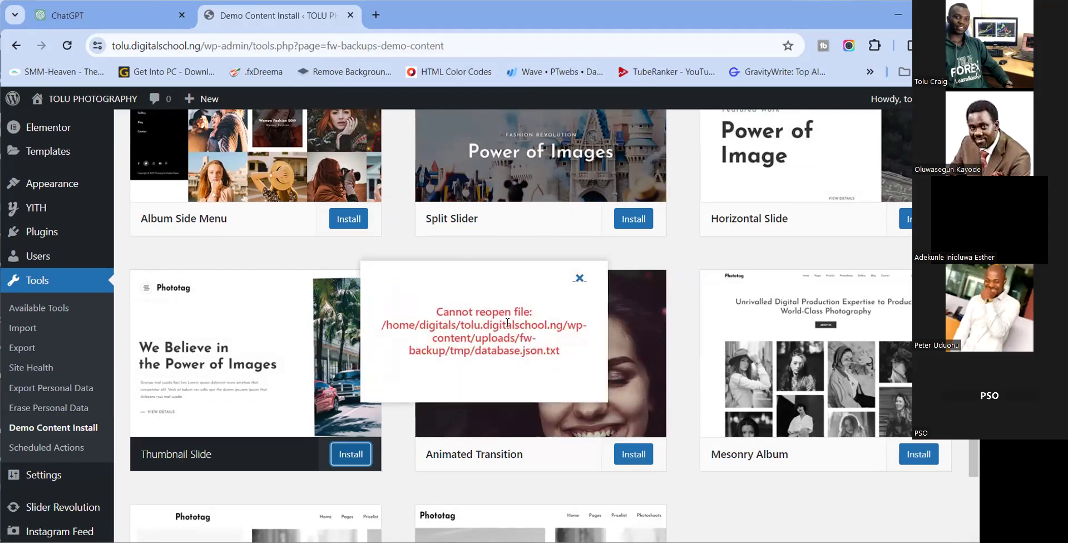
left_click_drag(470, 340, 543, 351)
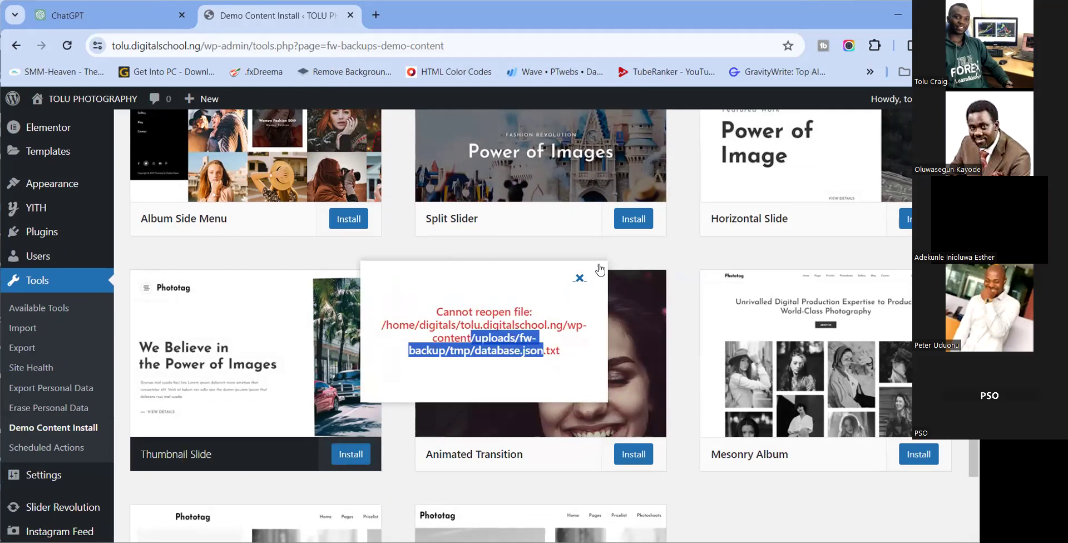
left_click(580, 278)
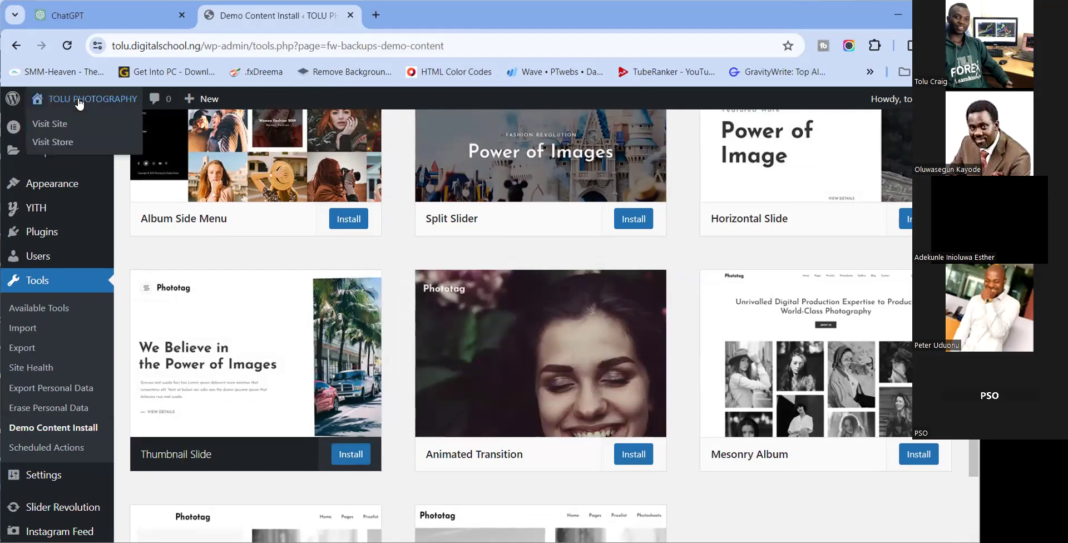
Open the site's front page in a new tab, look over its current layout, and return to the Demo Content Install page
right_click(80, 103)
left_click(112, 117)
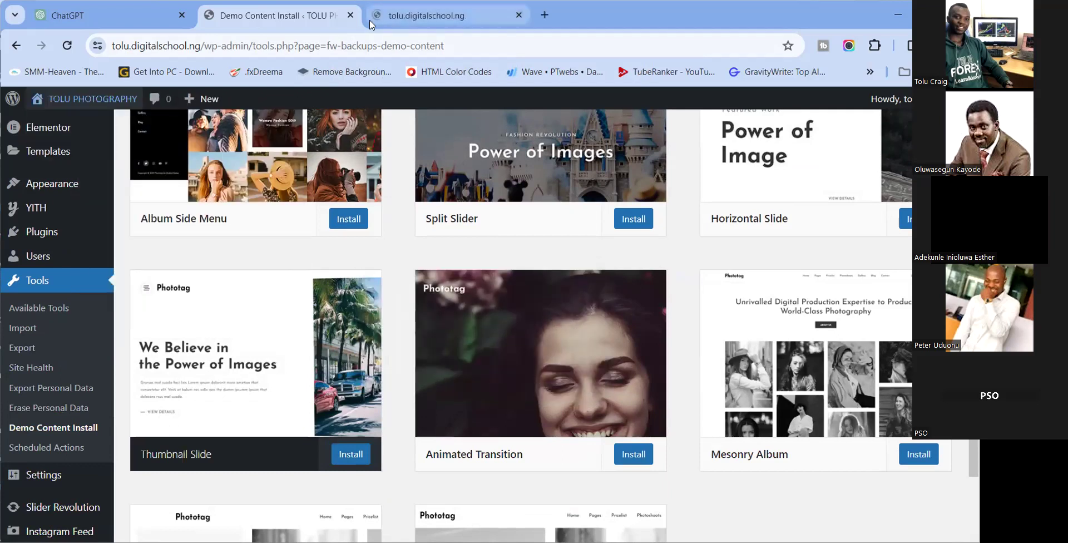
left_click(371, 22)
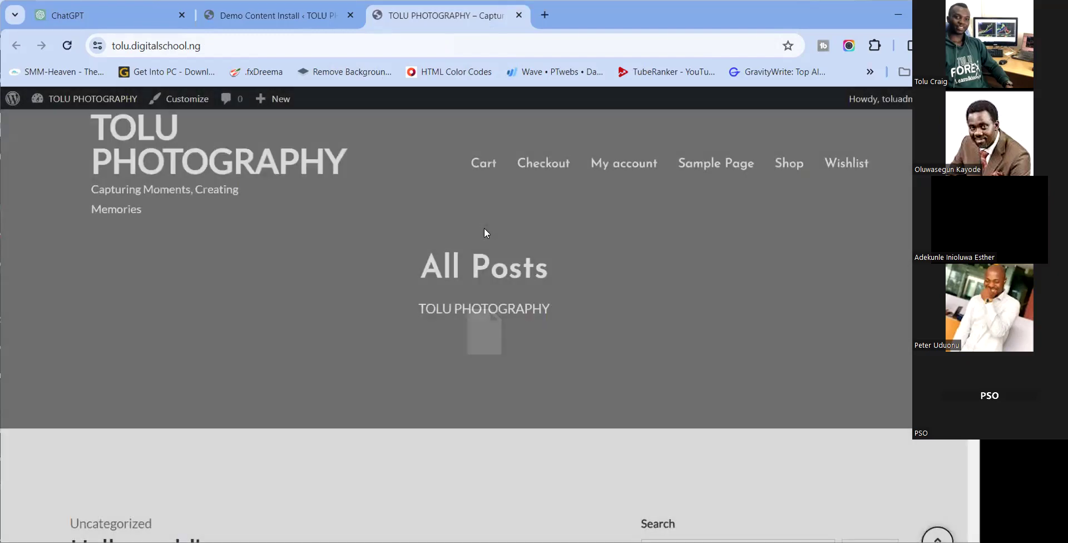
scroll(484, 232, "down", 5)
scroll(485, 232, "up", 5)
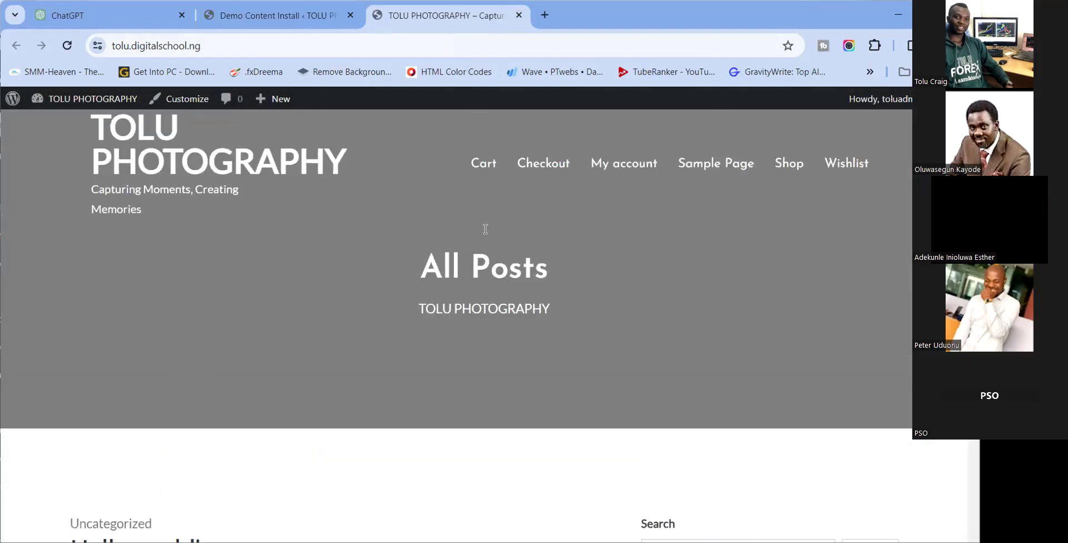
left_click(311, 23)
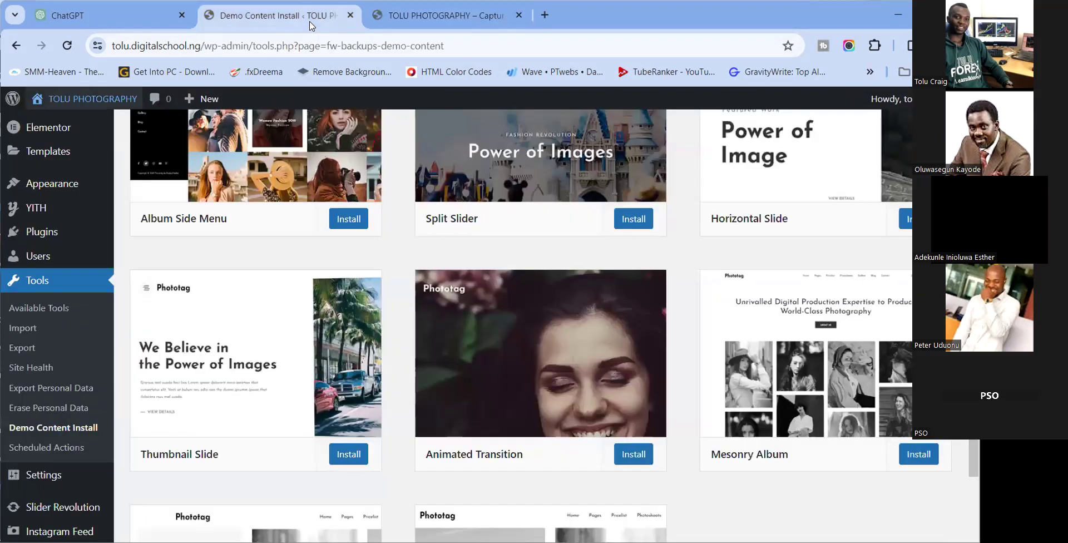
Open the Envato Elements site, elements.envato.com, in a new browser tab
left_click(545, 15)
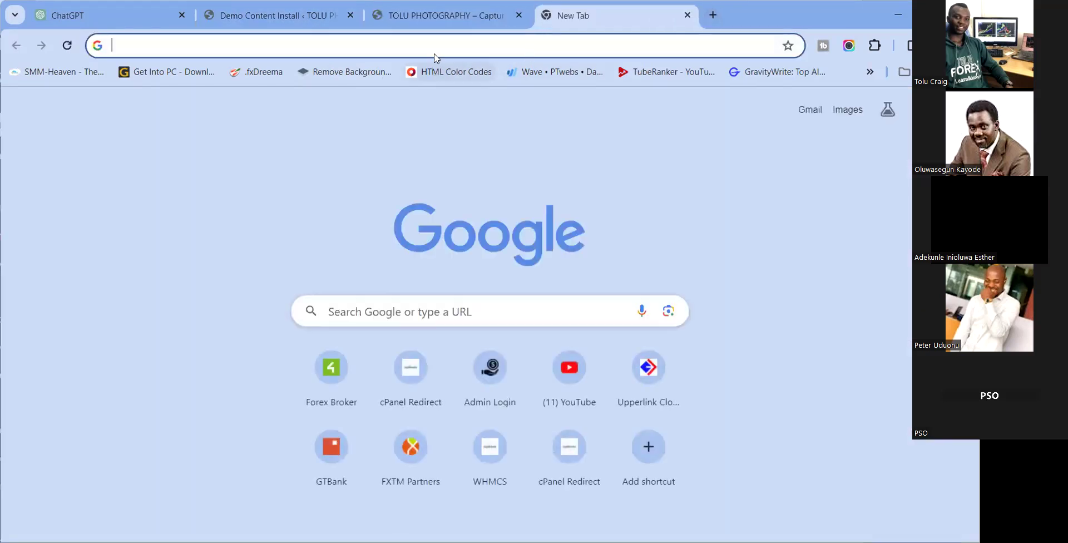
left_click(437, 44)
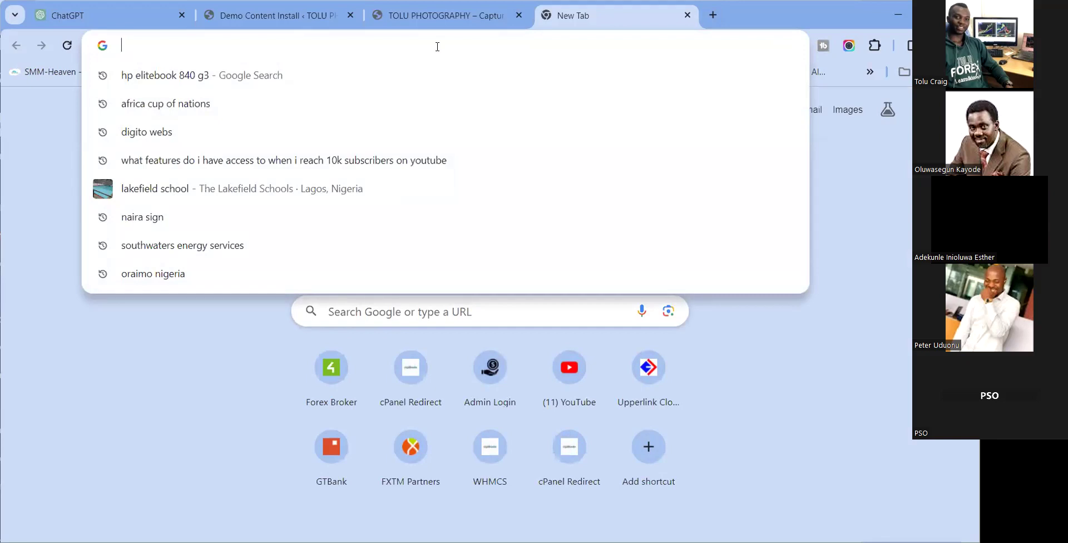
type("tolu")
type("c")
key("BackSpace")
key("BackSpace")
key("BackSpace")
key("BackSpace")
key("BackSpace")
type("ele")
key("Return")
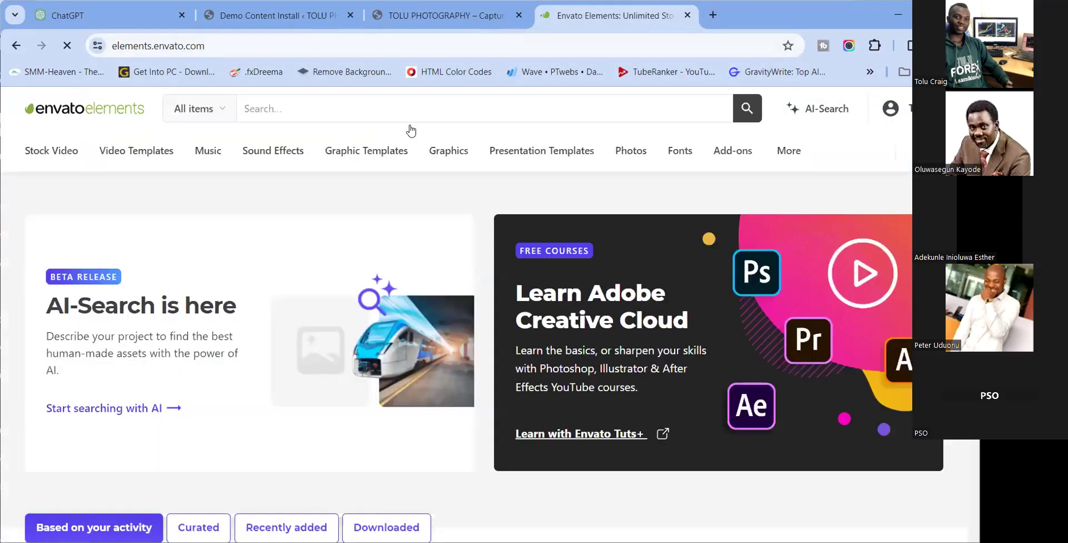
Limit the Envato Elements search to WordPress items, search for "photographer", and look through the results
left_click(231, 117)
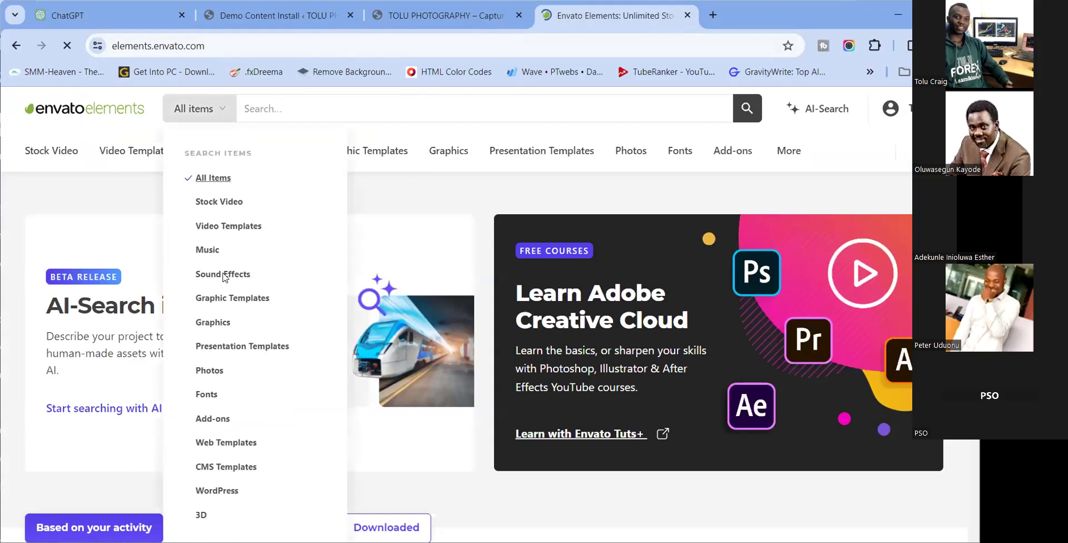
left_click(219, 490)
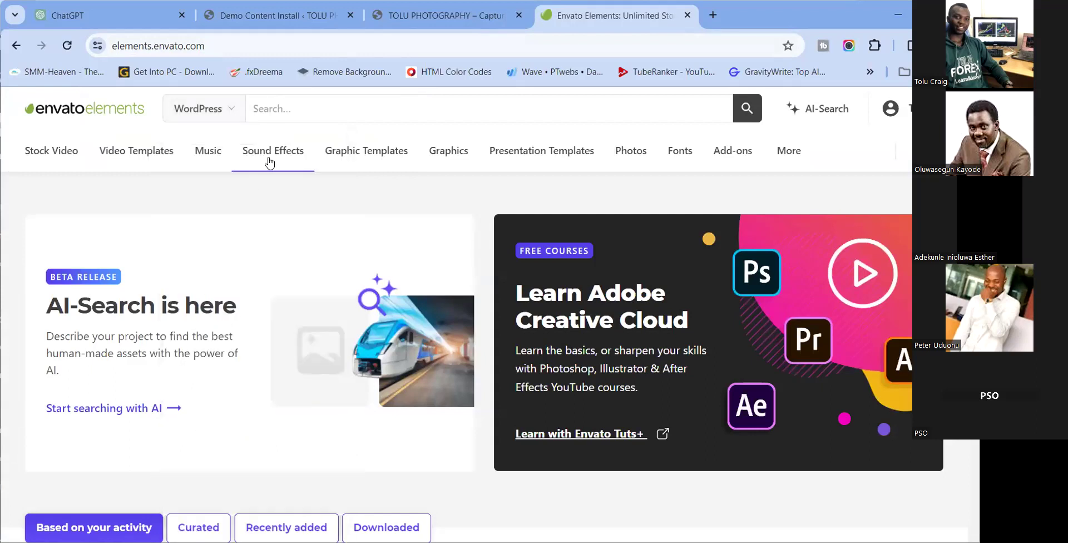
type("photogra")
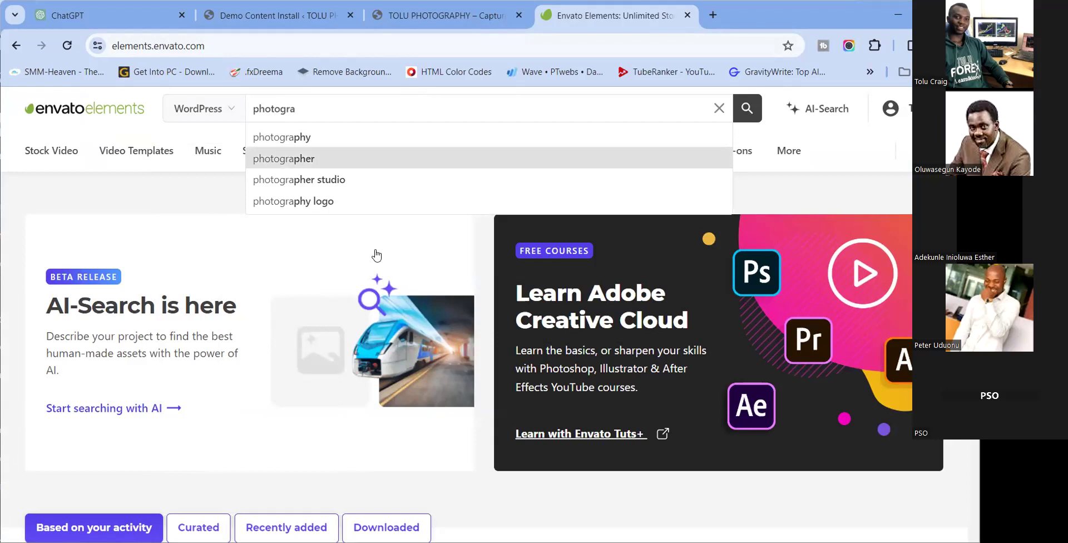
left_click(288, 168)
scroll(517, 244, "down", 2)
scroll(518, 244, "down", 5)
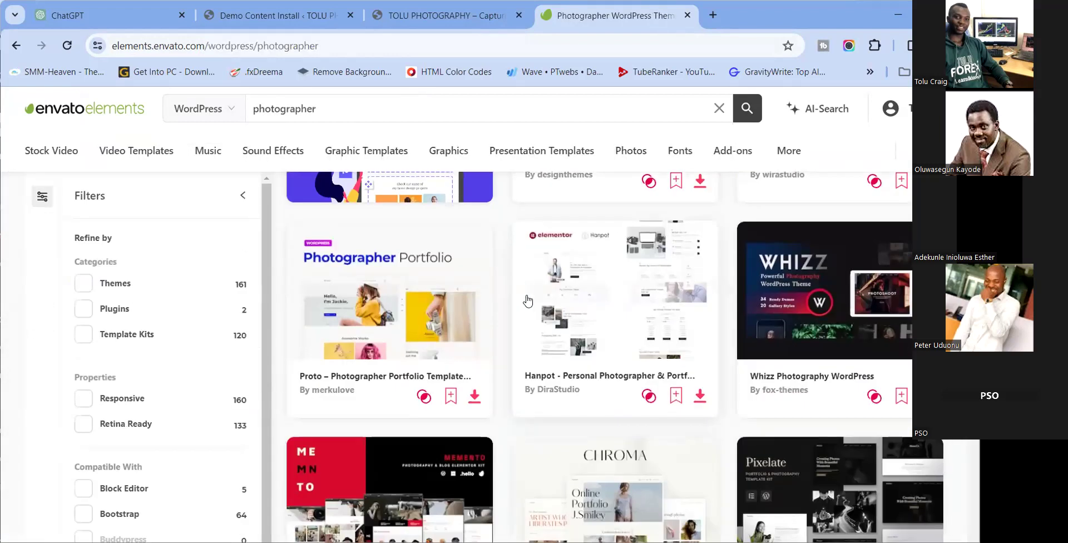
Open the Proto – Photographer Portfolio Template Kit in a new browser tab and look further through the photographer search results
right_click(449, 383)
left_click(532, 165)
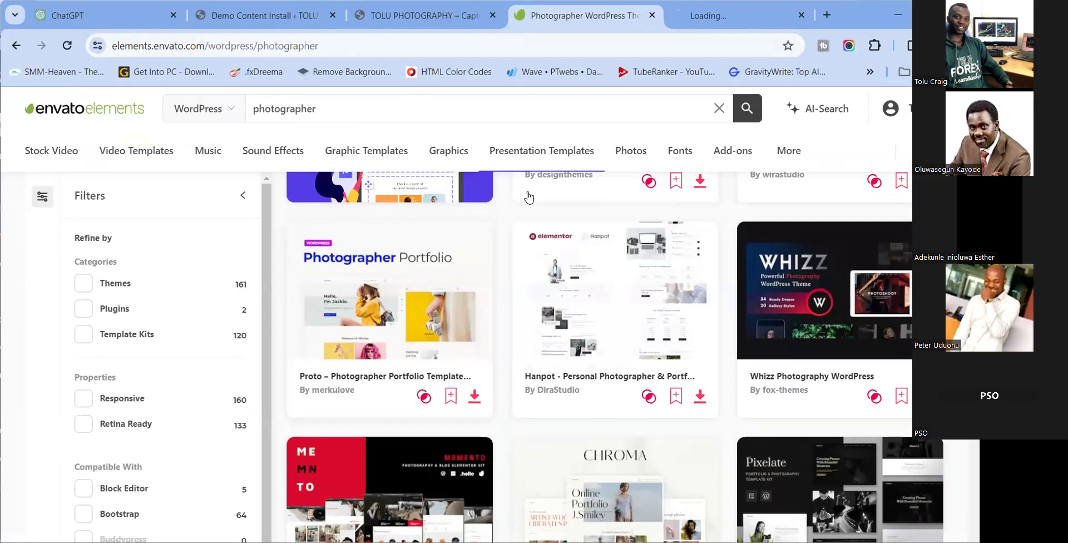
mouse_move(528, 198)
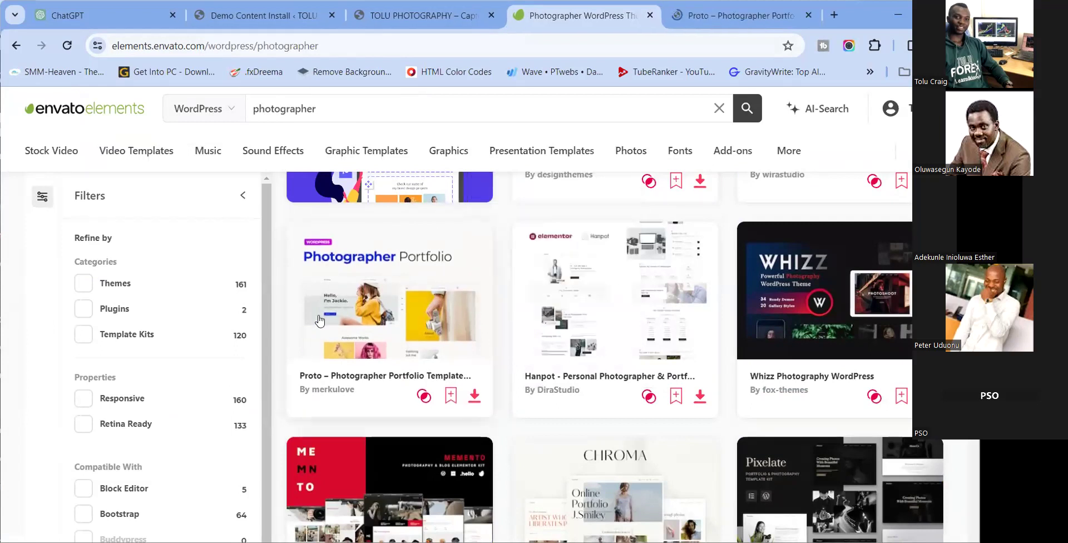
scroll(391, 332, "down", 1)
scroll(391, 332, "down", 5)
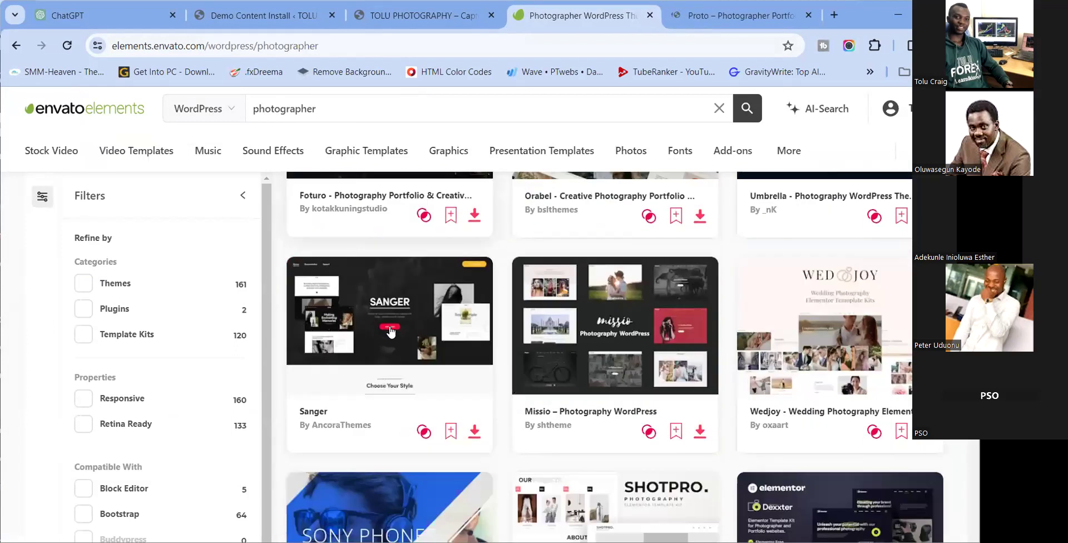
scroll(391, 332, "down", 10)
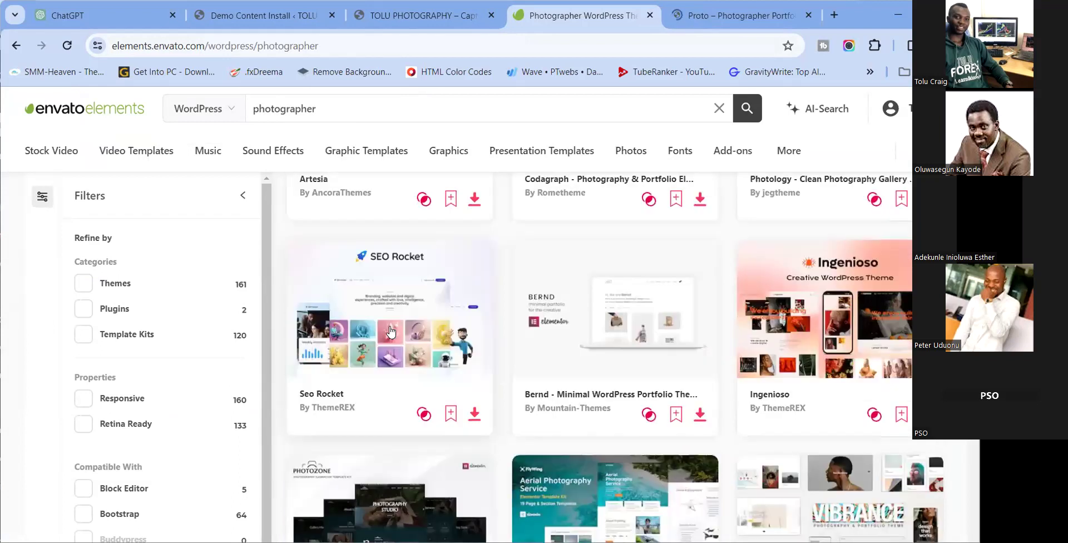
scroll(391, 332, "down", 4)
scroll(391, 332, "up", 18)
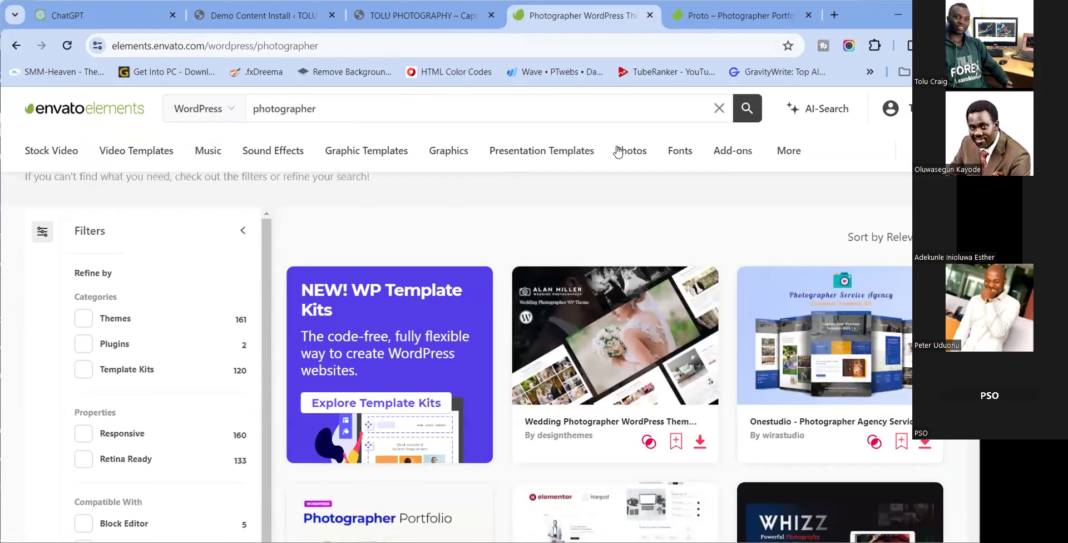
Switch to the Proto template kit page and read its features, included pages, required plugins and installation notes
key("ctrl+Tab")
scroll(549, 289, "down", 5)
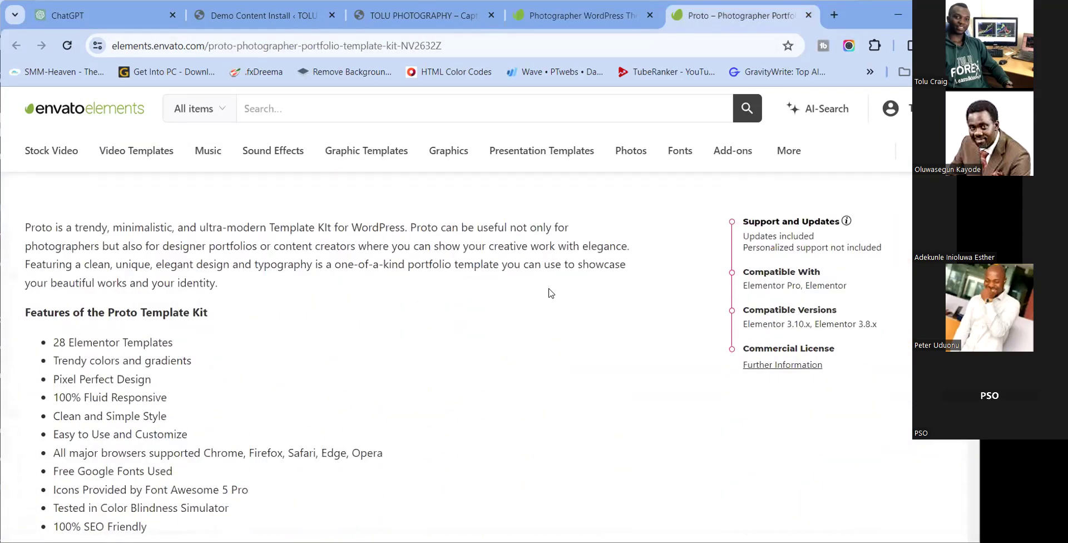
scroll(548, 290, "down", 3)
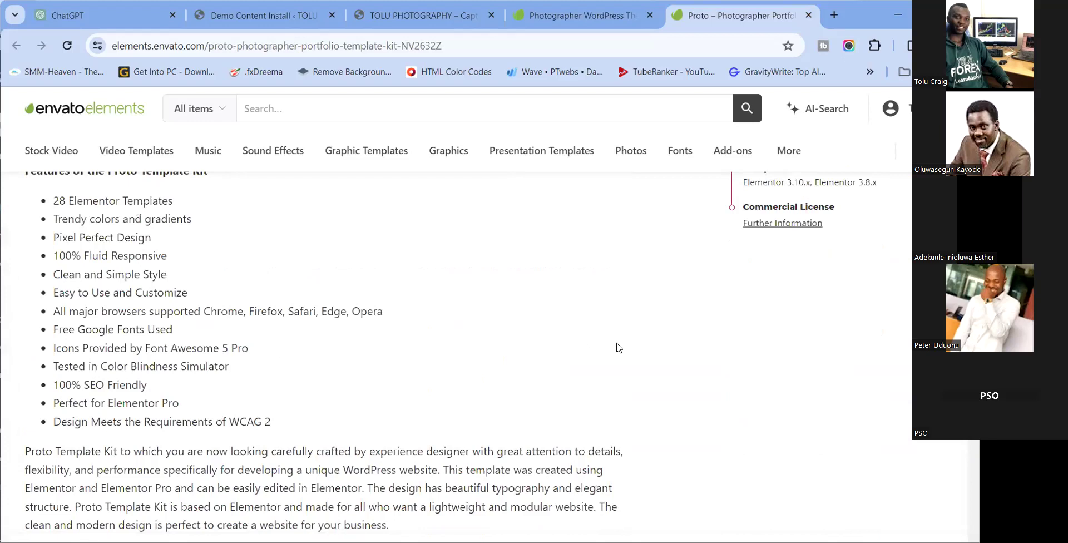
scroll(617, 346, "up", 6)
scroll(462, 389, "down", 6)
scroll(174, 405, "down", 6)
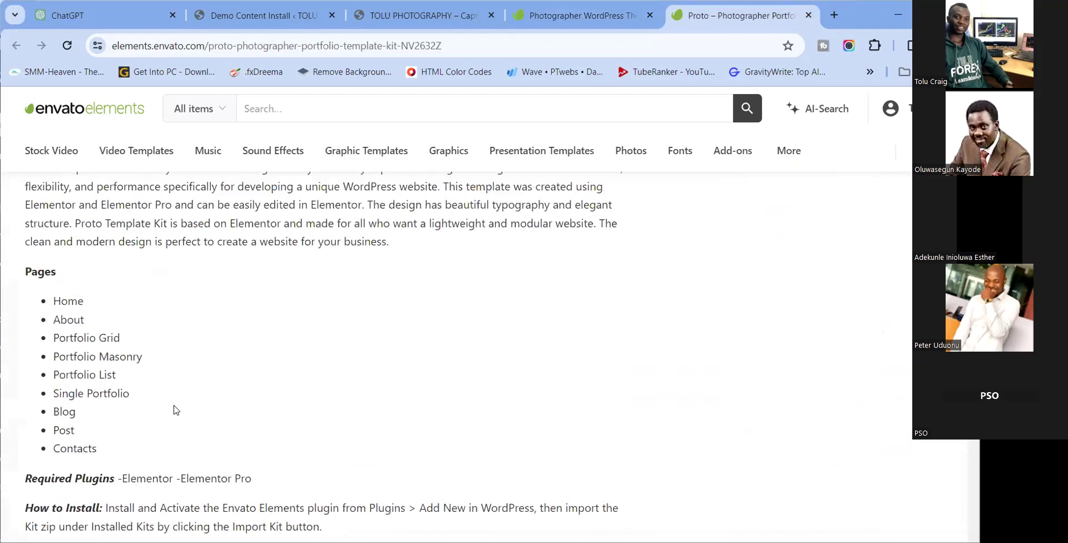
scroll(174, 412, "up", 15)
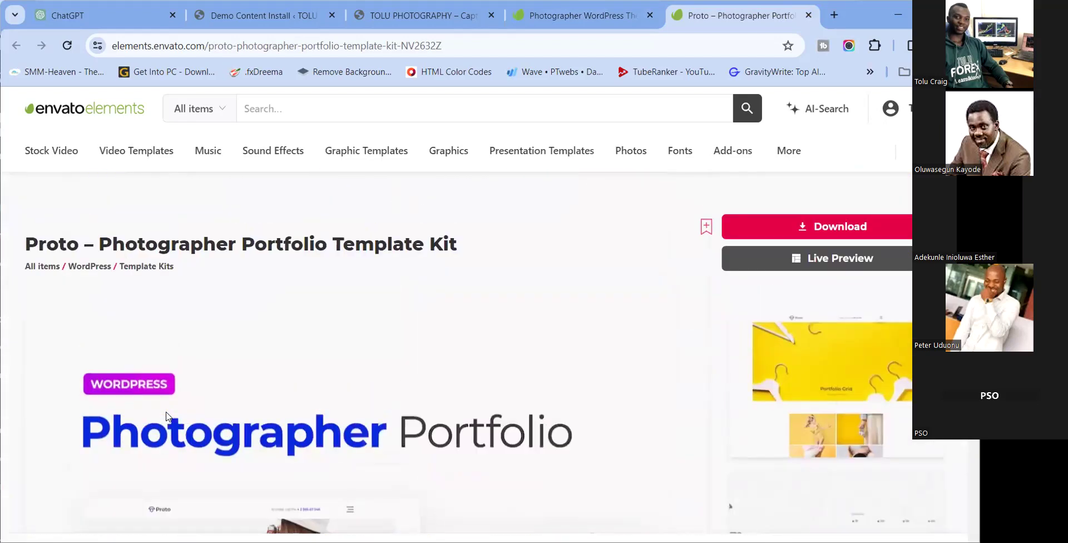
Open the live preview of the Proto template kit and examine its home page design down to the footer
left_click(779, 261)
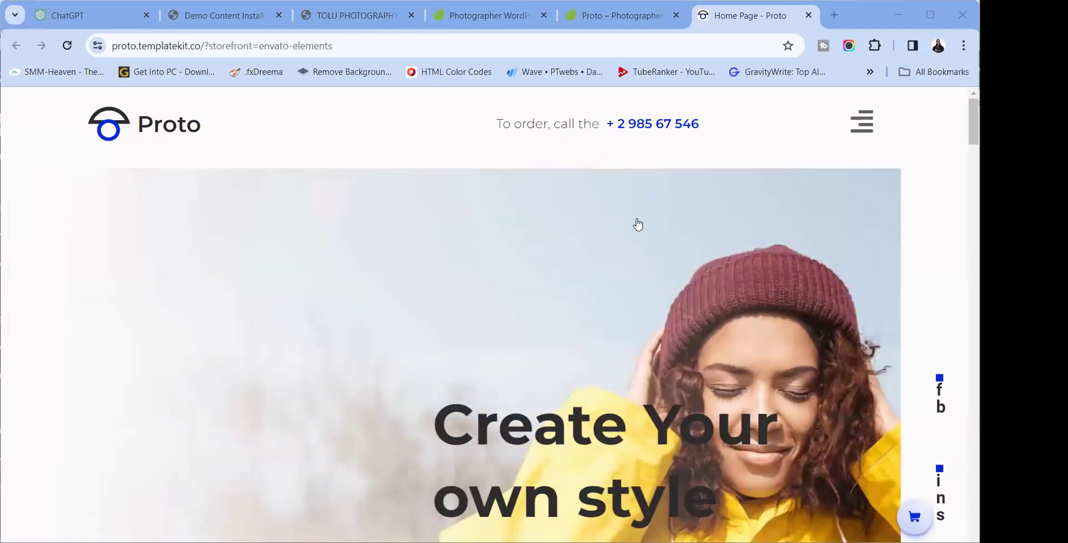
scroll(579, 302, "down", 7)
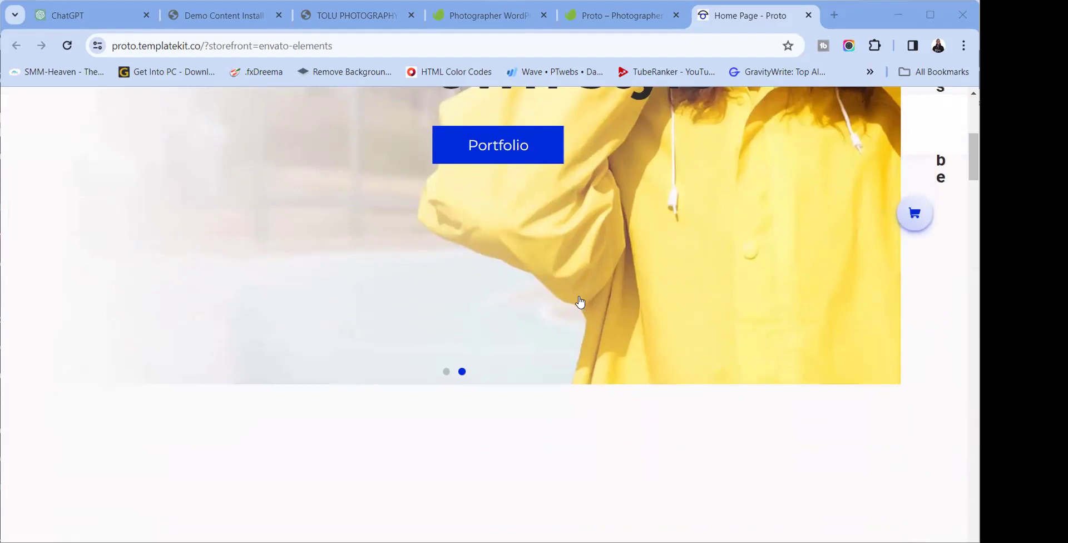
scroll(589, 356, "up", 7)
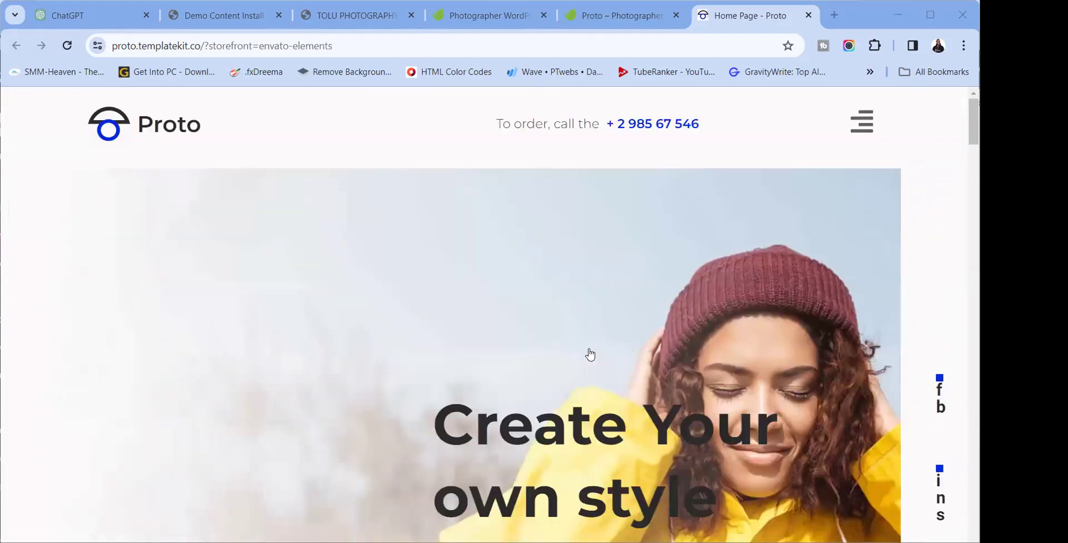
scroll(590, 353, "down", 12)
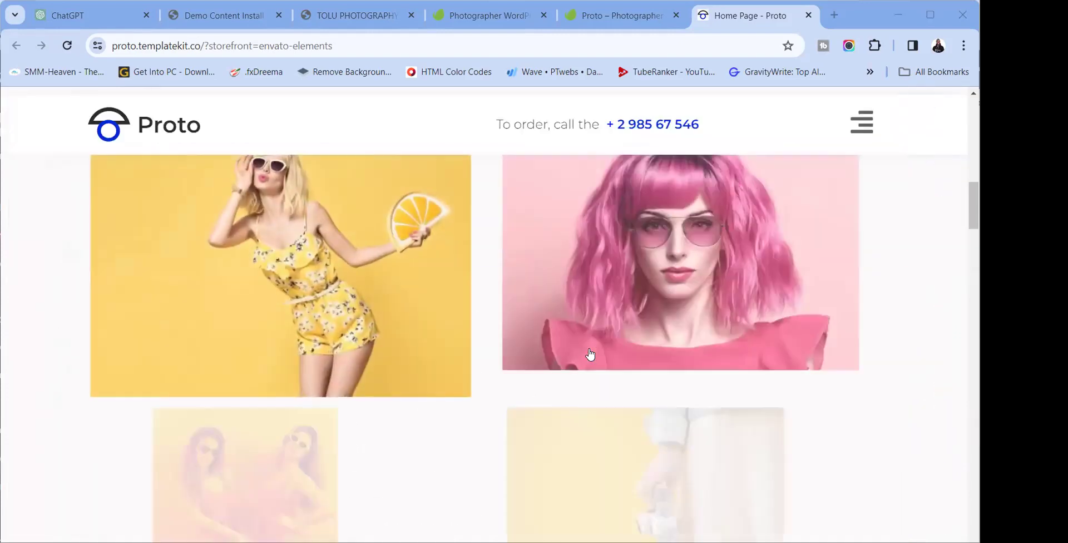
scroll(590, 354, "down", 12)
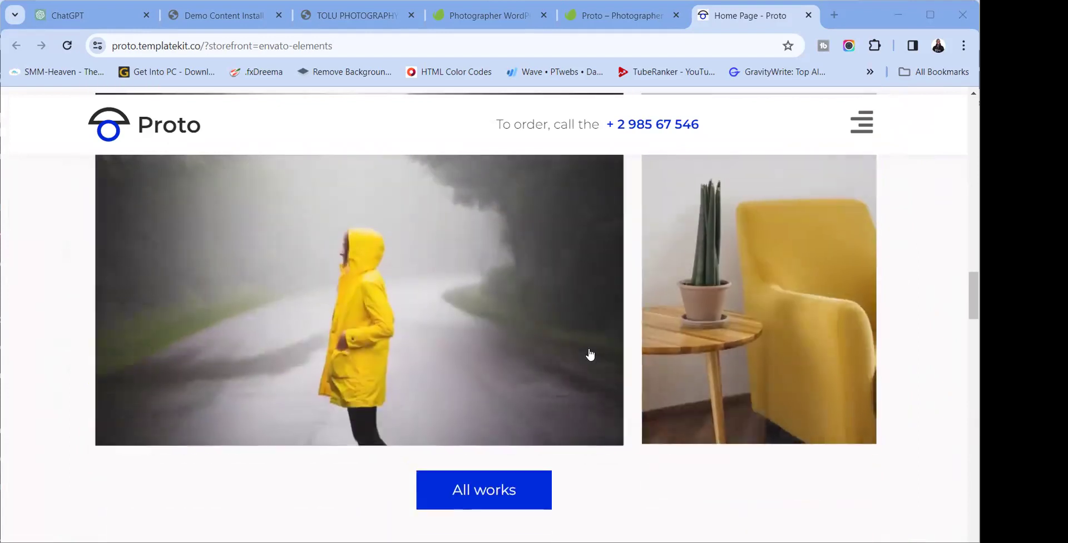
scroll(590, 354, "down", 10)
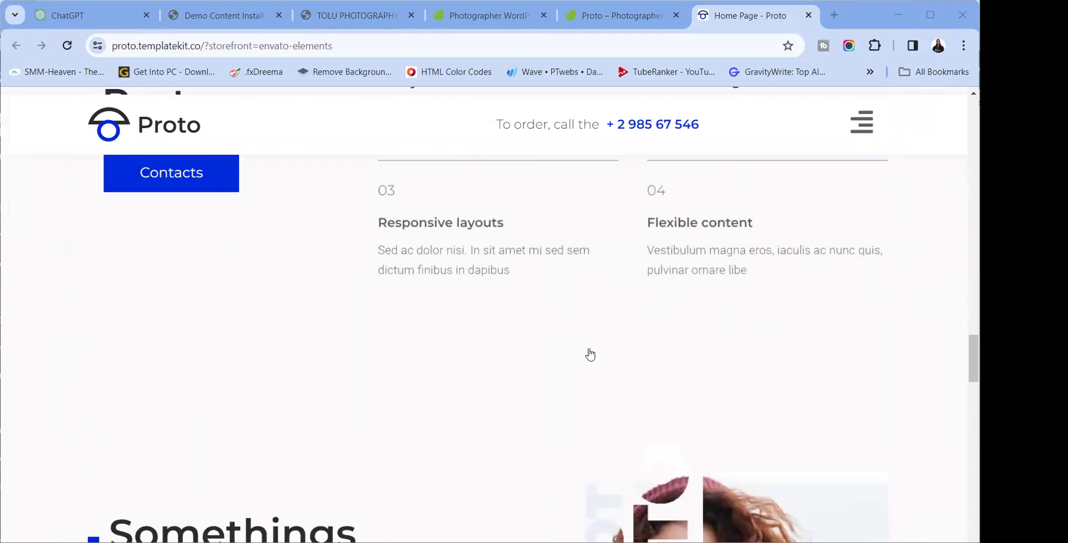
scroll(591, 355, "down", 5)
scroll(590, 354, "down", 8)
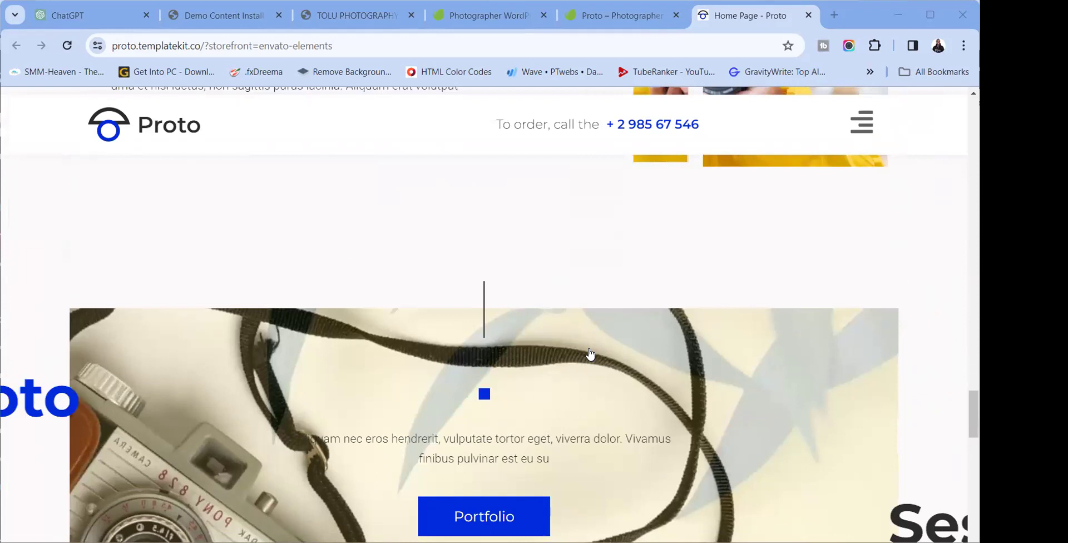
scroll(591, 355, "down", 15)
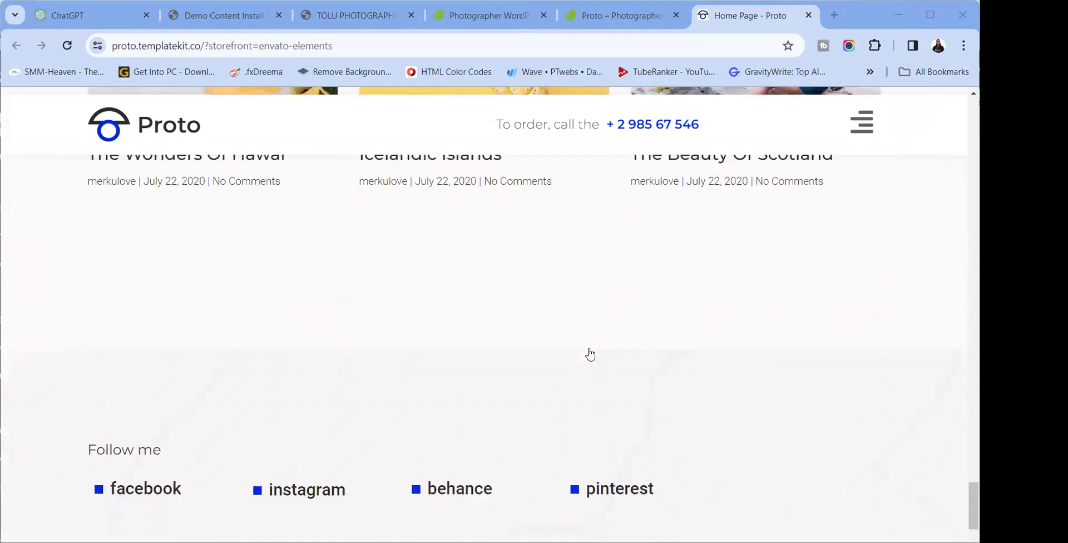
Return to the photographer search results and open the Hanpot - Personal Photographer & Portfolio Showcase kit in a new tab
left_click(634, 15)
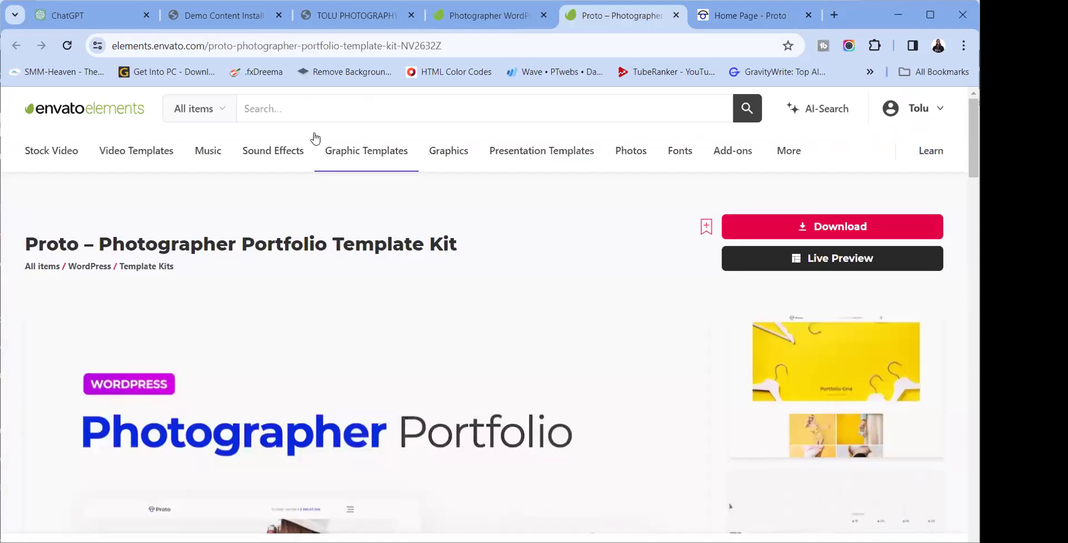
left_click(491, 16)
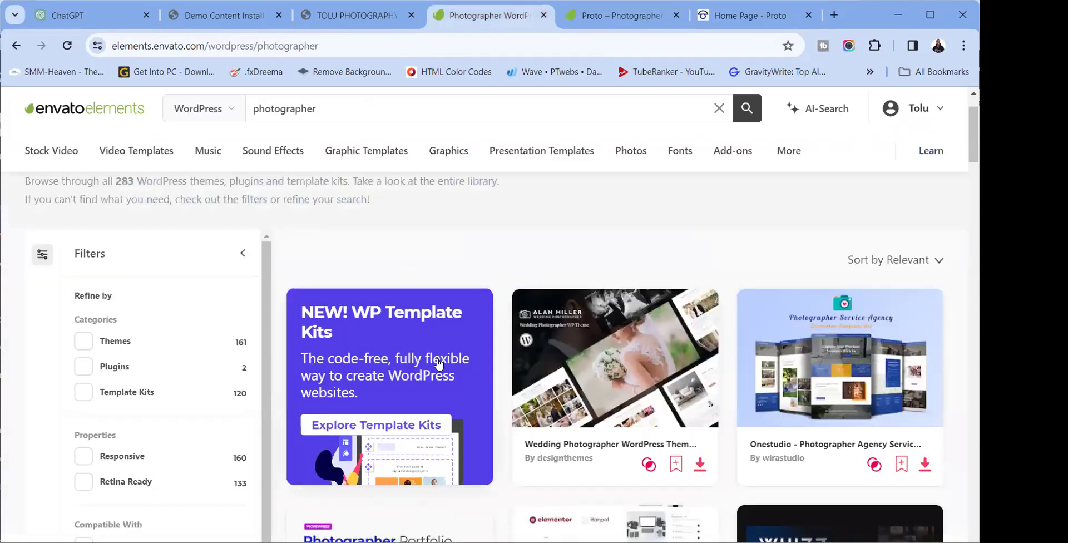
scroll(582, 380, "down", 3)
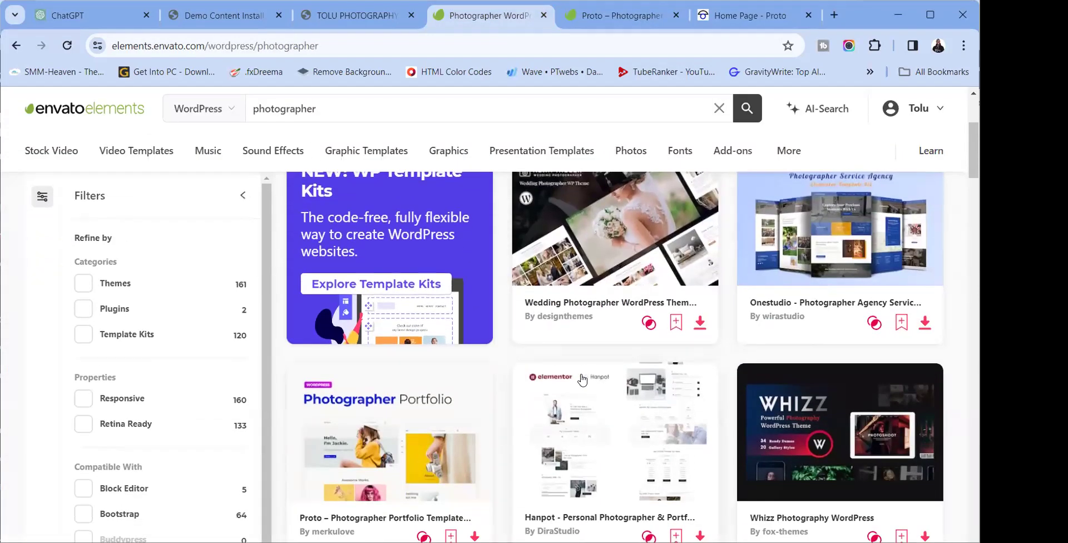
scroll(642, 351, "down", 3)
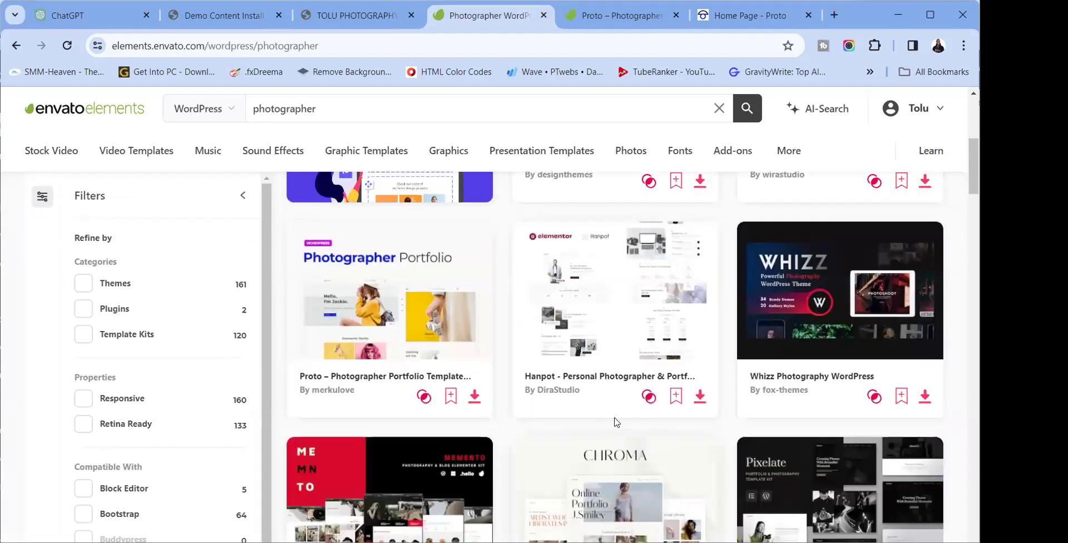
right_click(616, 382)
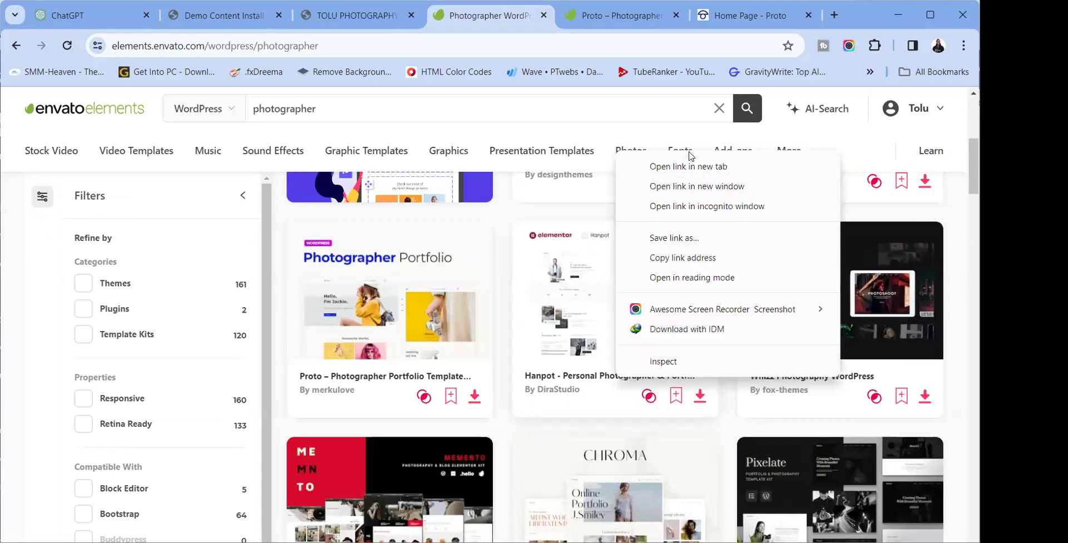
key("Escape")
left_click(542, 16)
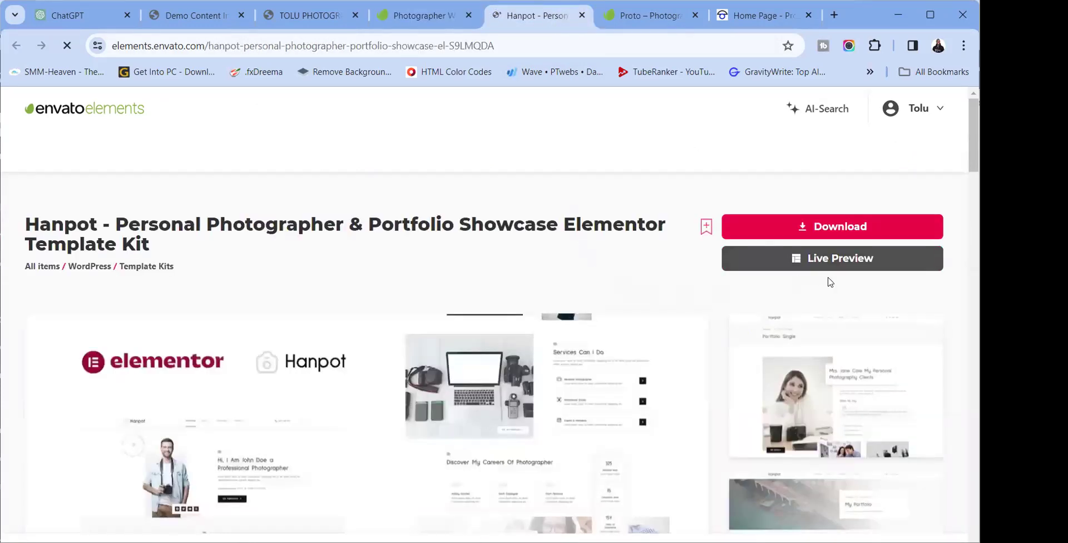
Open the live preview of the Hanpot template kit and examine its homepage sections, from the introduction to the blog posts
left_click(828, 259)
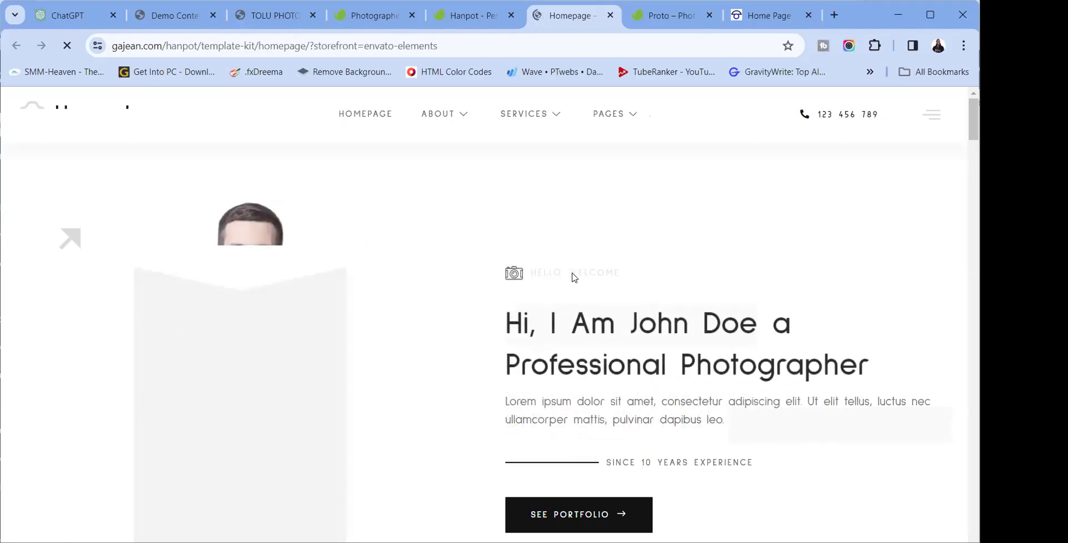
scroll(586, 267, "down", 4)
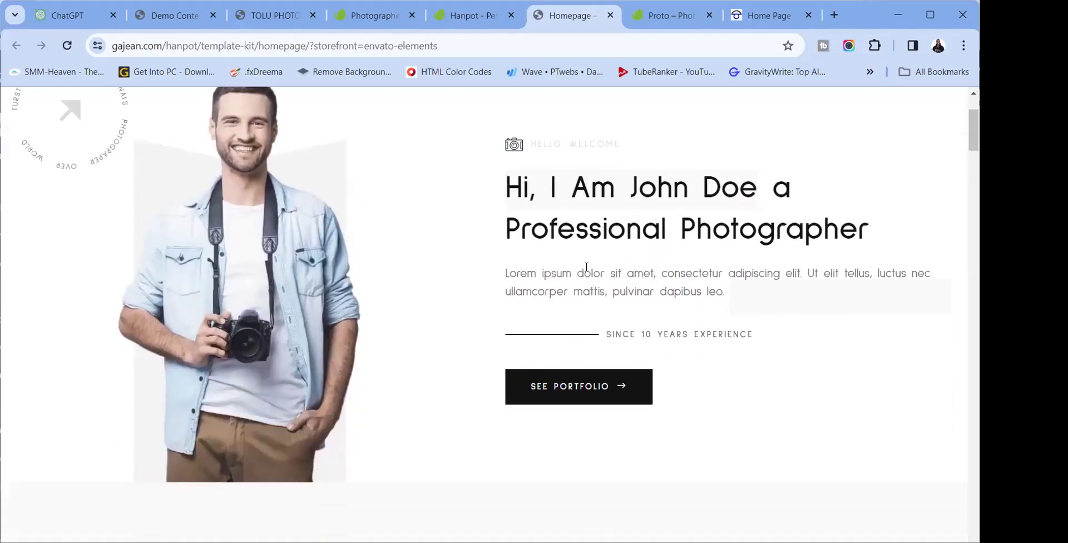
scroll(587, 267, "up", 4)
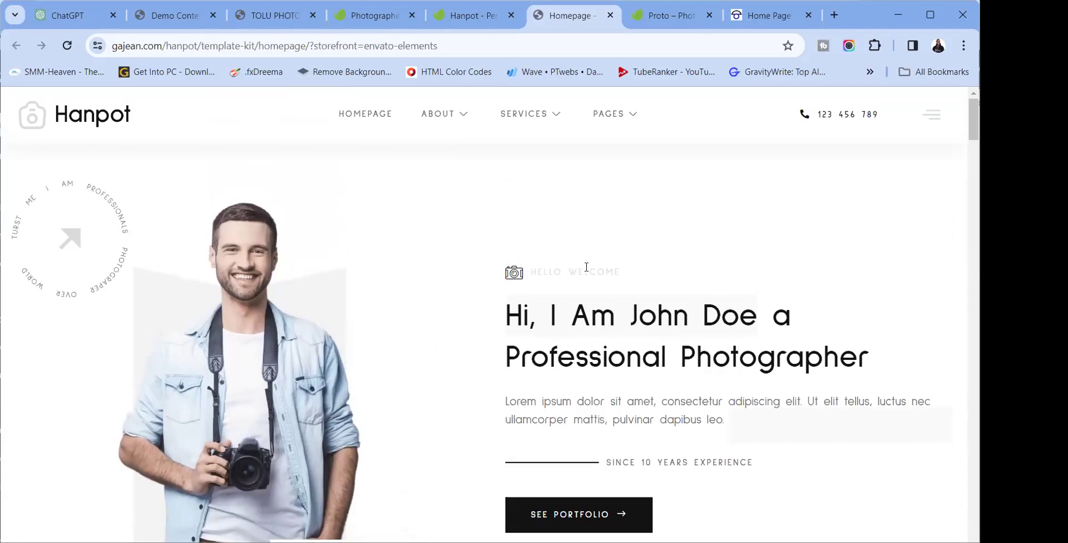
scroll(586, 267, "down", 6)
scroll(586, 267, "down", 10)
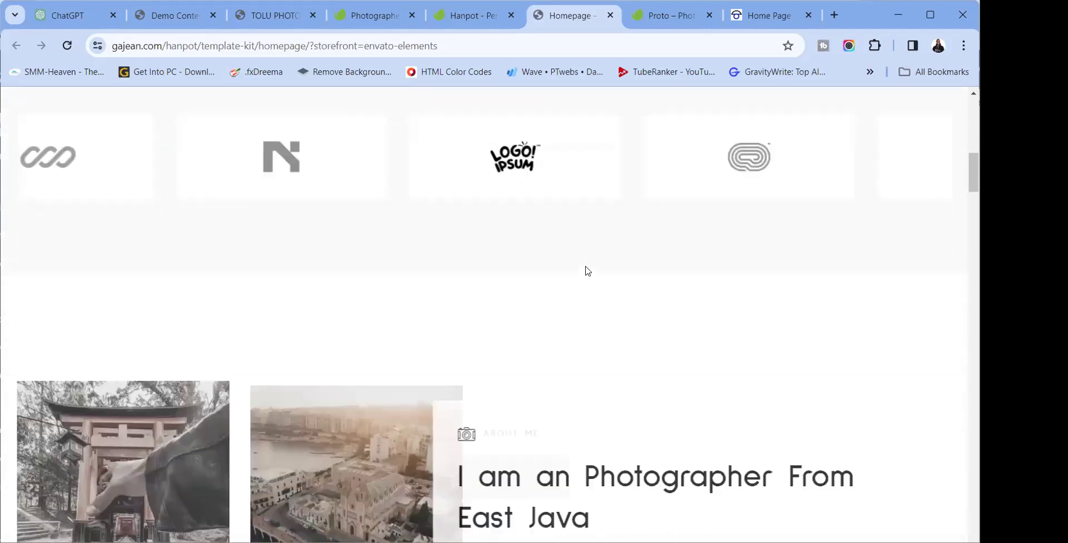
scroll(587, 271, "down", 6)
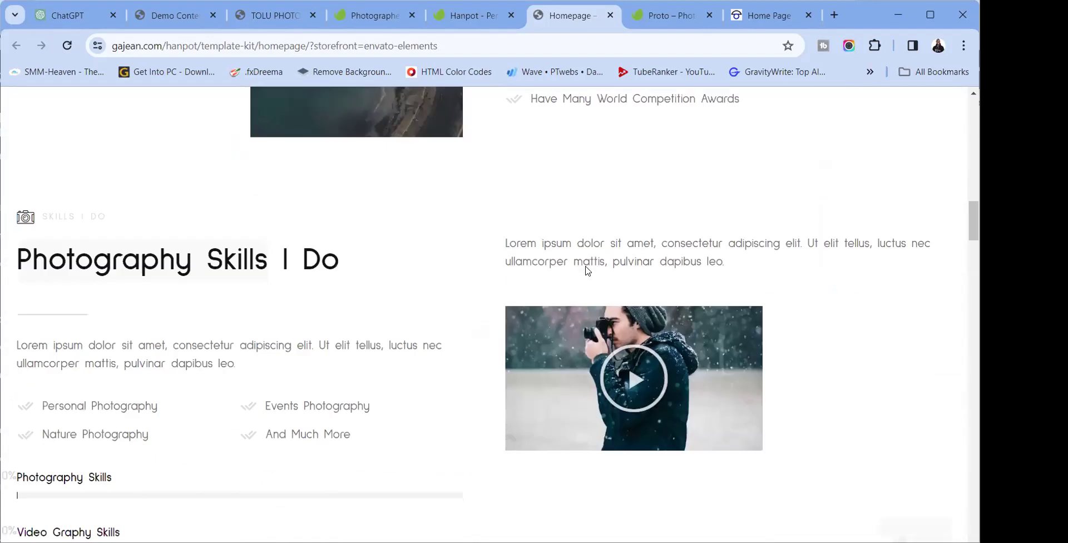
scroll(586, 271, "down", 14)
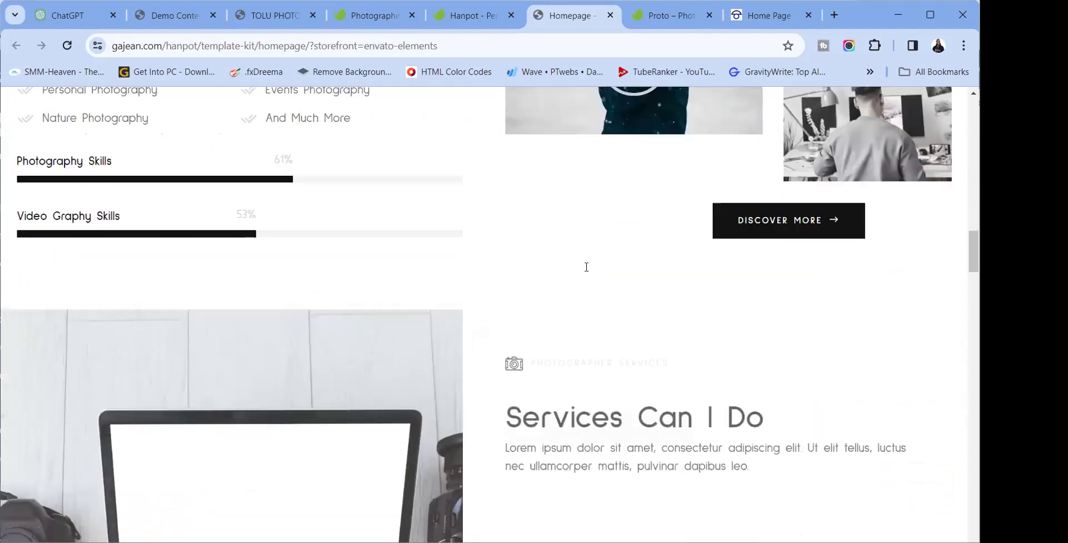
scroll(586, 271, "down", 6)
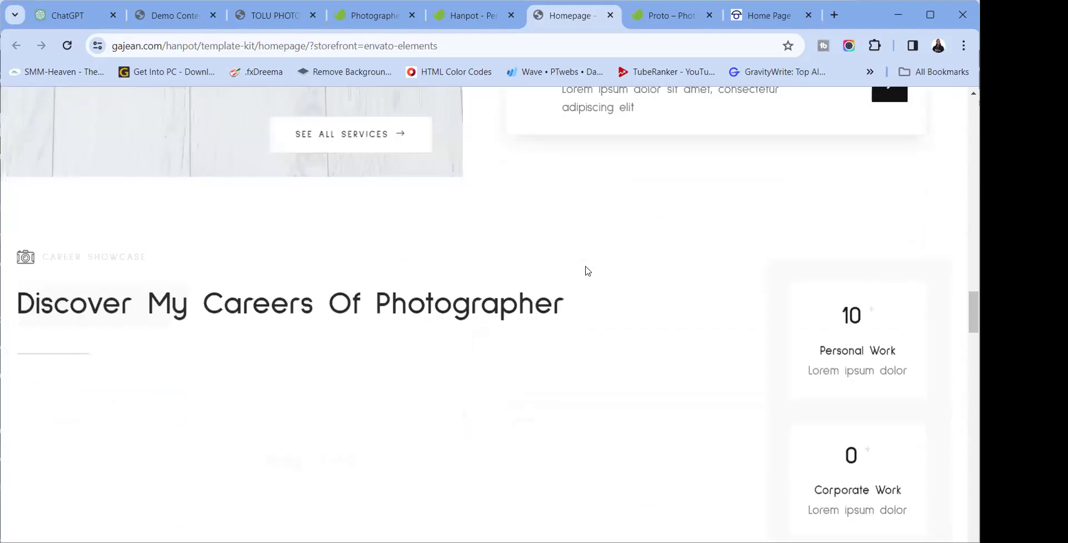
scroll(587, 271, "down", 10)
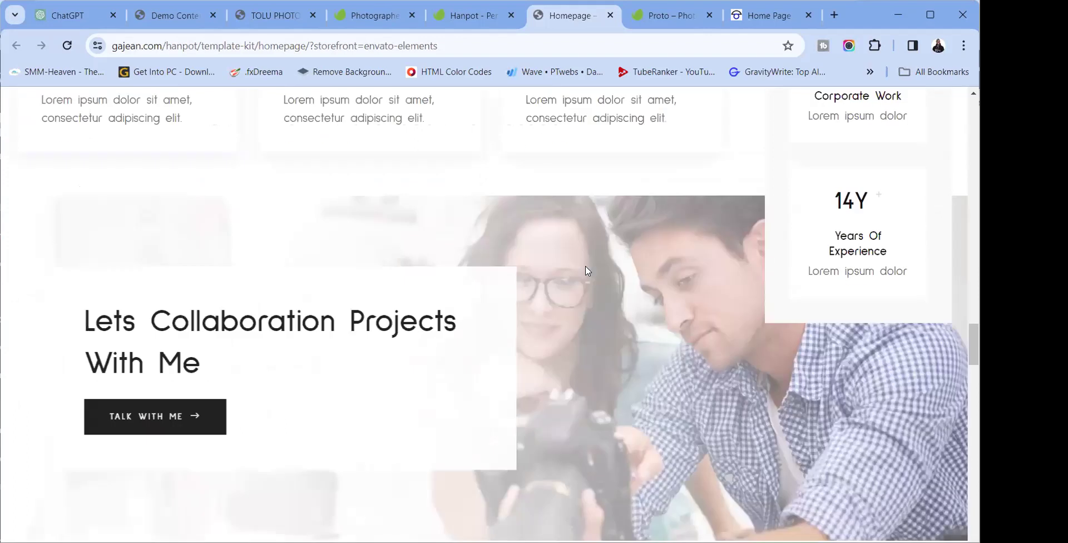
scroll(585, 271, "down", 15)
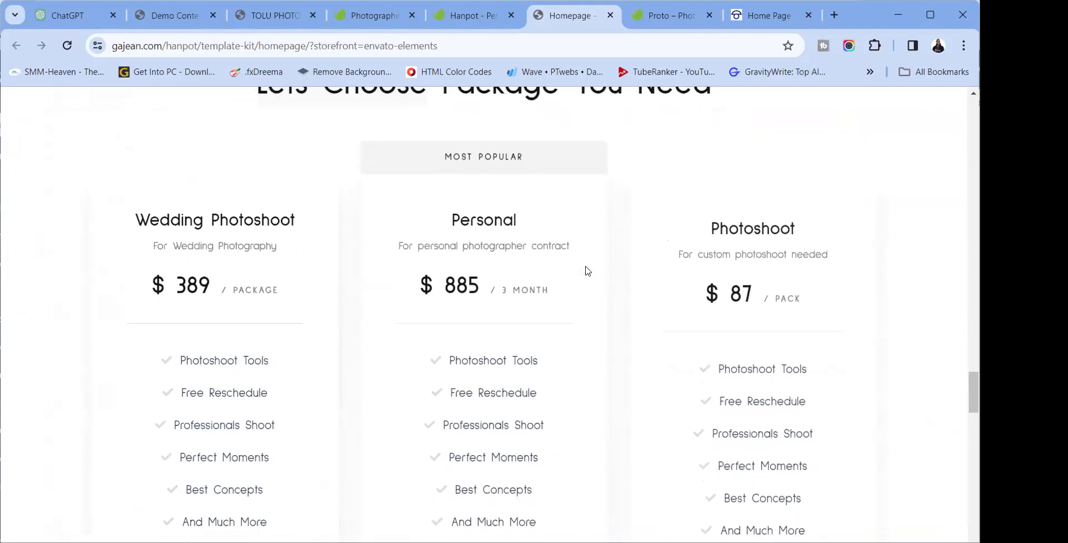
scroll(585, 271, "down", 5)
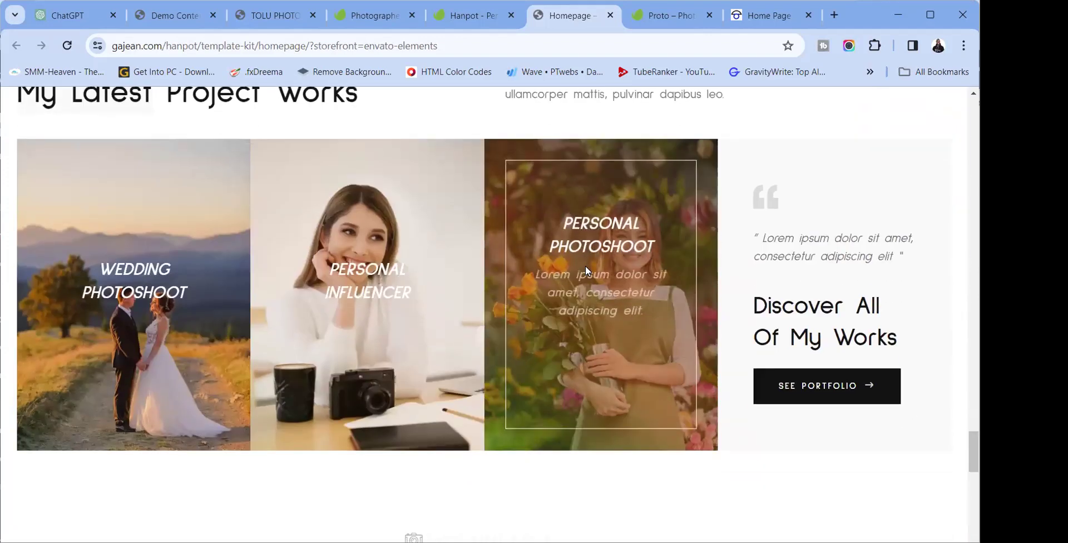
scroll(585, 270, "down", 5)
scroll(586, 271, "down", 10)
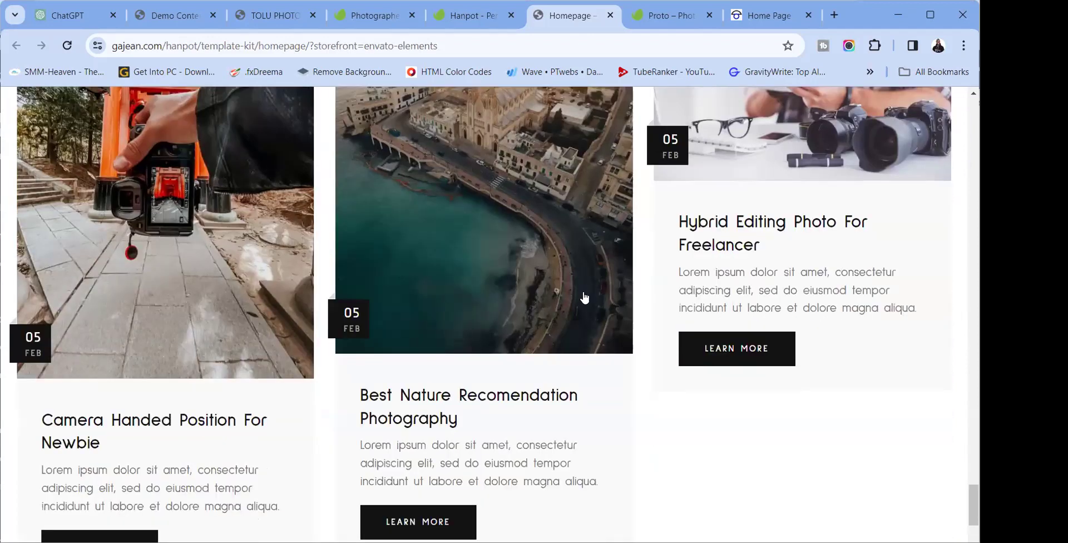
scroll(583, 295, "down", 2)
scroll(579, 294, "up", 12)
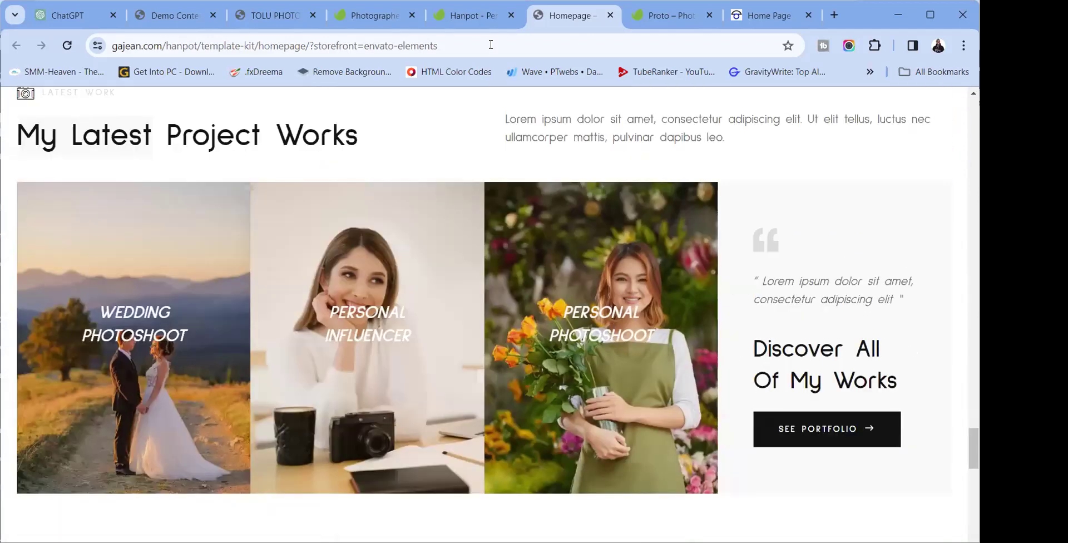
Switch back to the Hanpot template kit page and look over its preview images
left_click(473, 15)
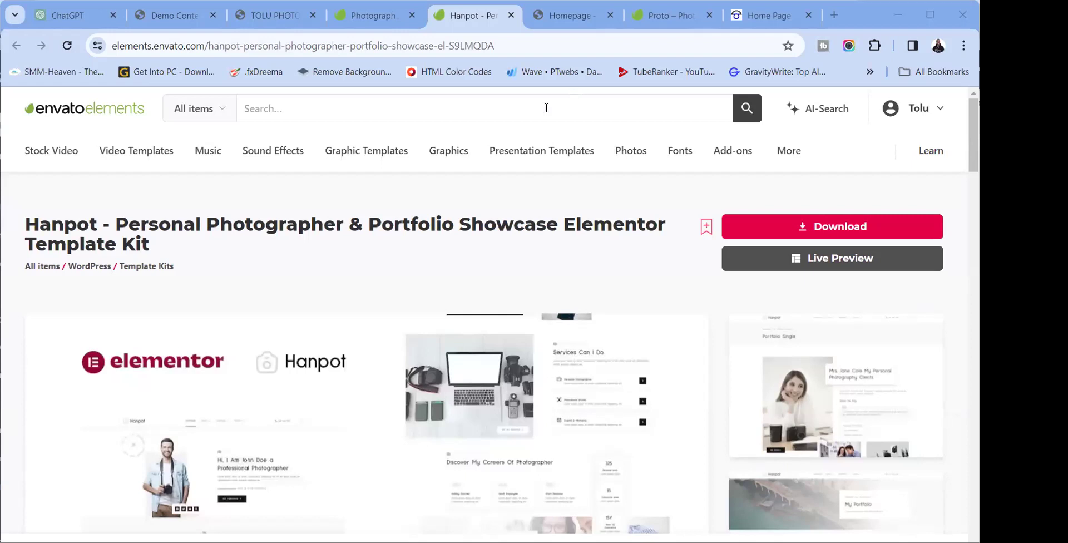
mouse_move(590, 151)
scroll(484, 224, "down", 10)
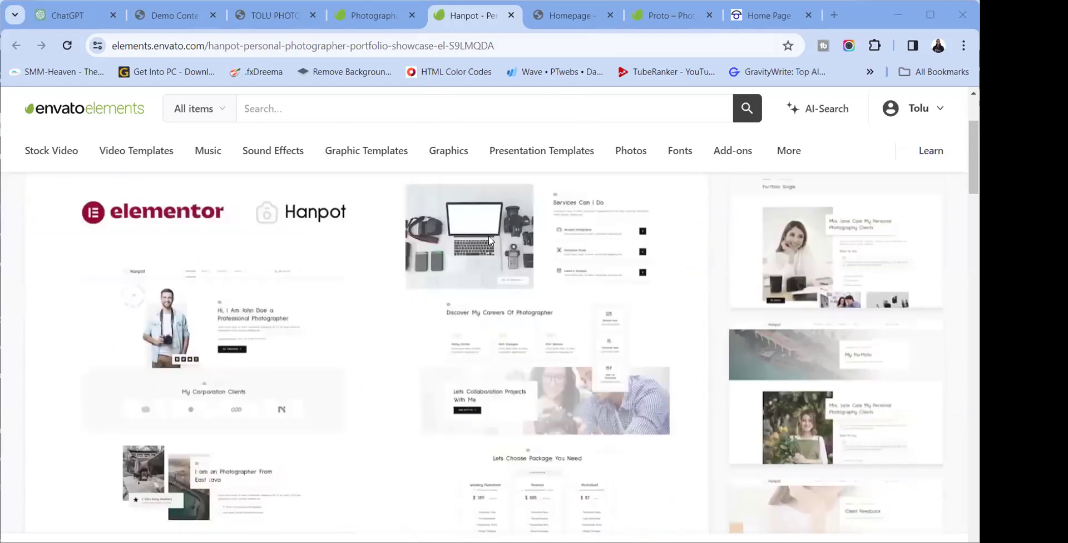
scroll(468, 207, "up", 10)
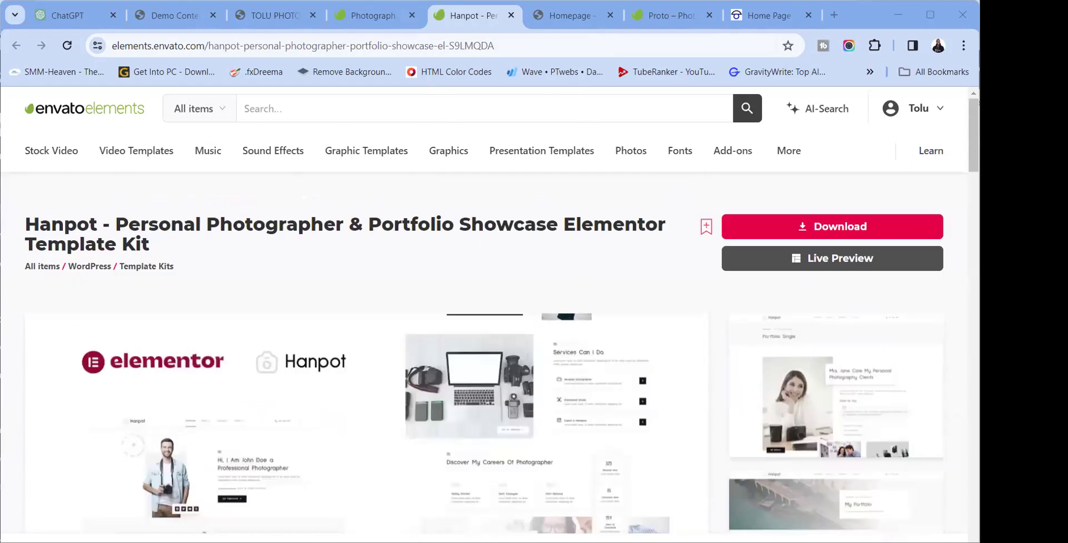
Return to the photographer search results and open the Foturo - Photography Portfolio & Creative Agency kit in a new tab
left_click(273, 15)
left_click(372, 15)
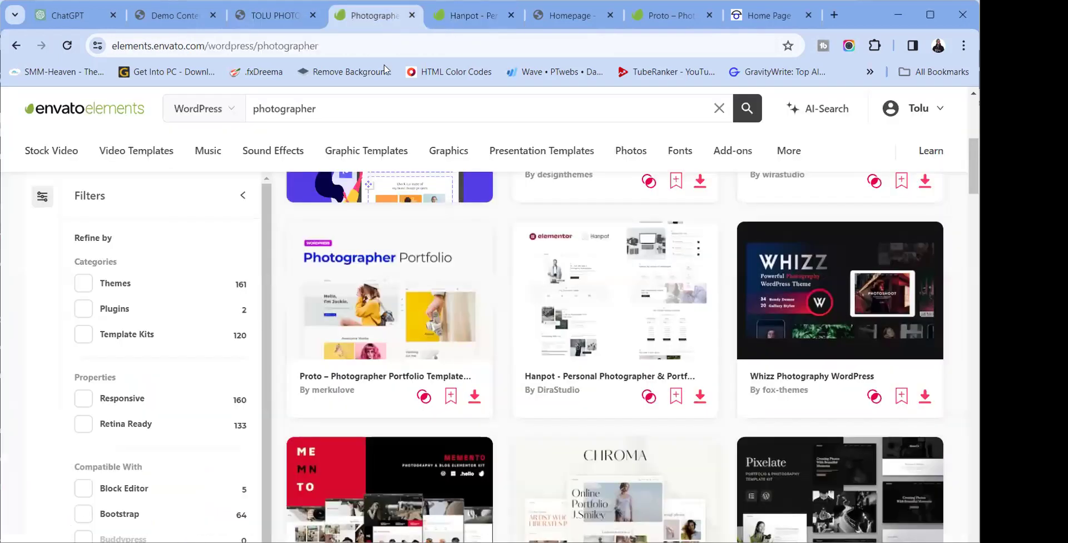
scroll(544, 369, "down", 3)
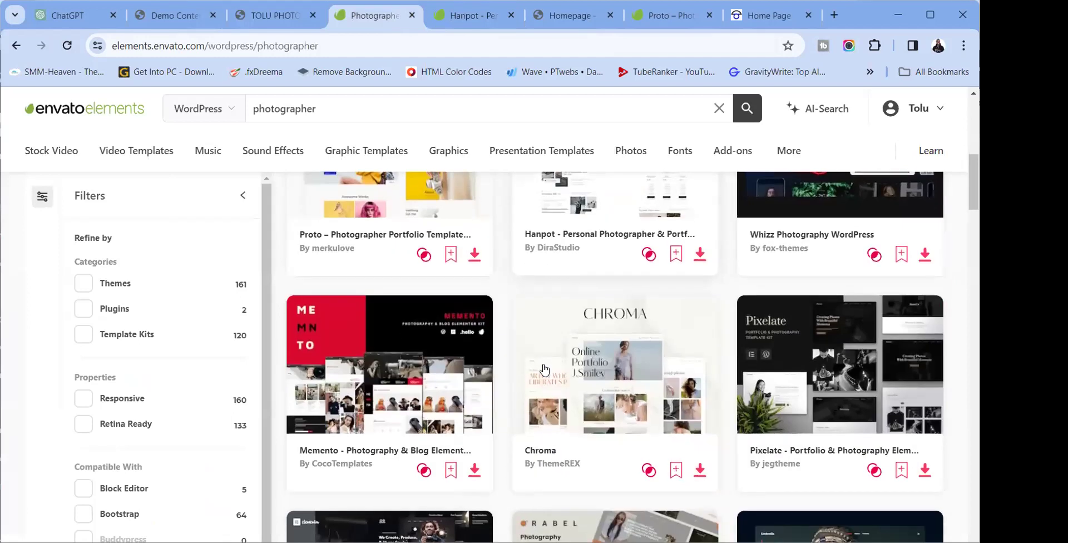
scroll(600, 341, "down", 4)
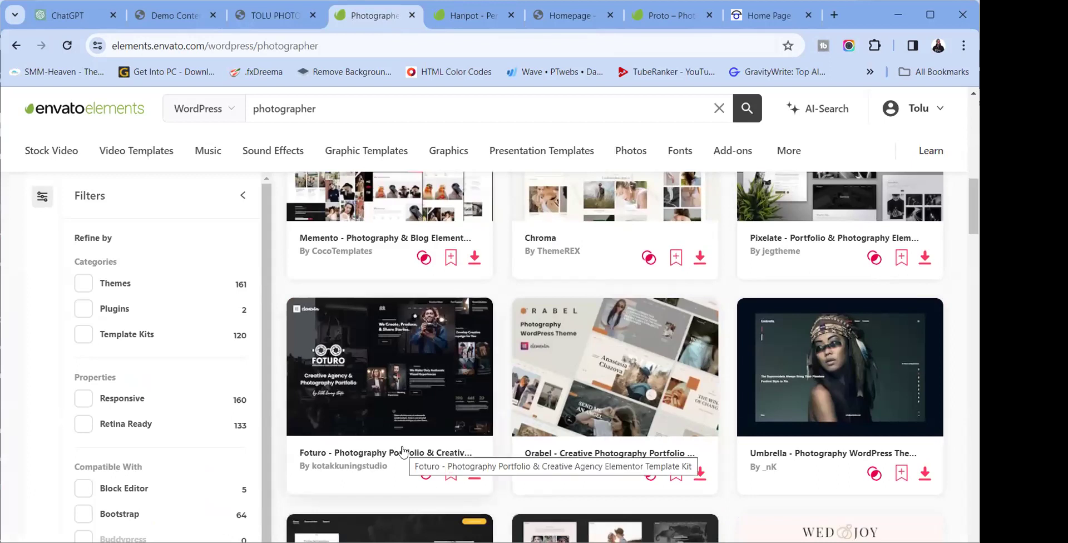
right_click(429, 228)
key("Escape")
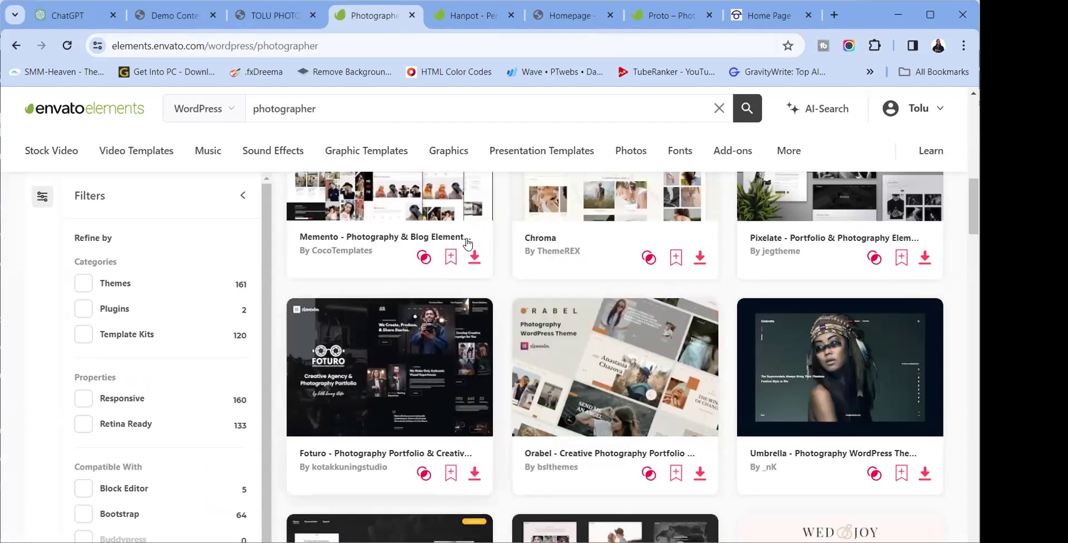
Open the live preview of the Foturo template kit and examine its home page from the introduction through services and portfolio to the latest news
left_click(425, 27)
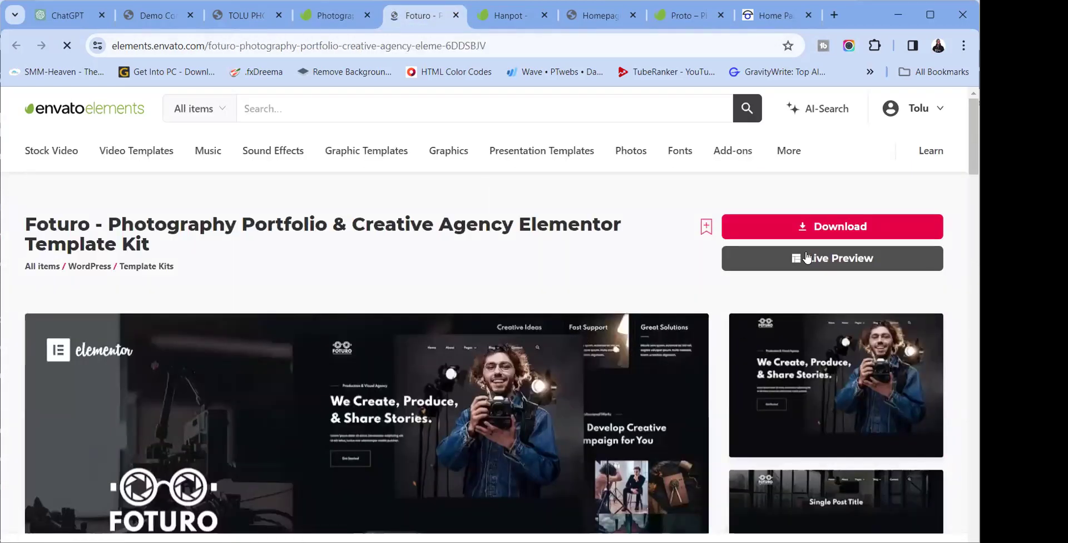
left_click(807, 257)
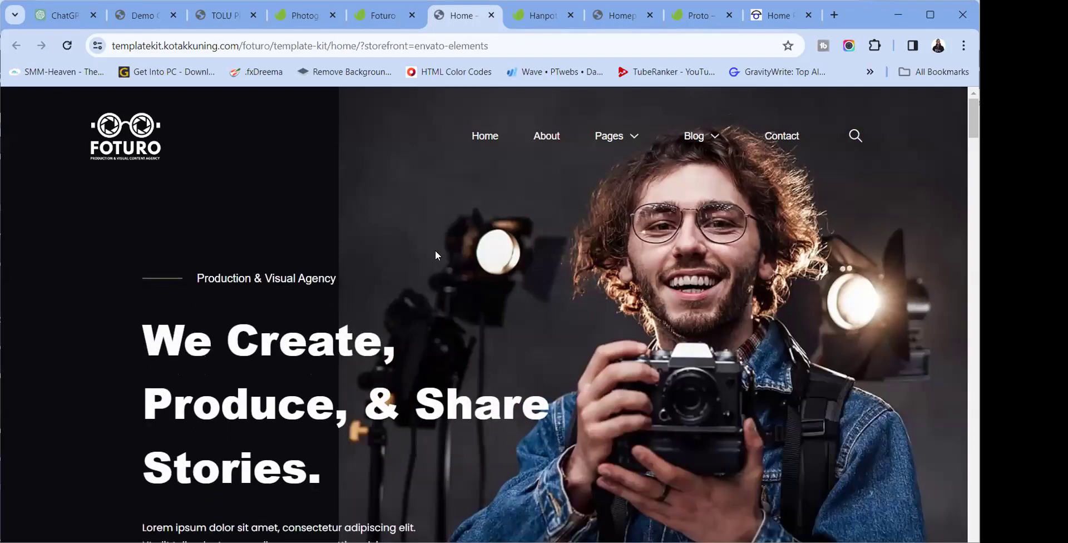
scroll(450, 355, "down", 6)
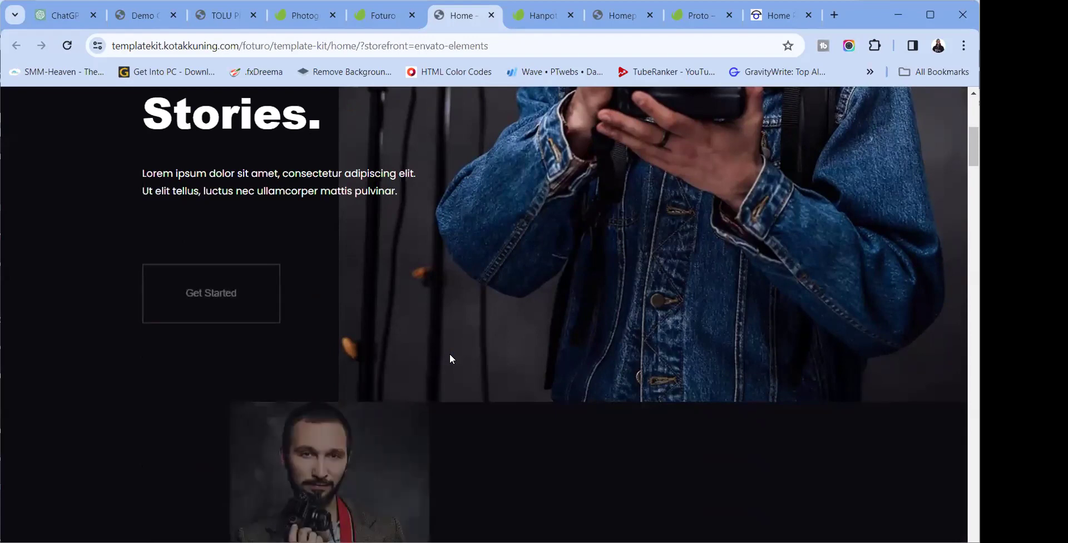
scroll(450, 355, "down", 4)
scroll(450, 355, "down", 11)
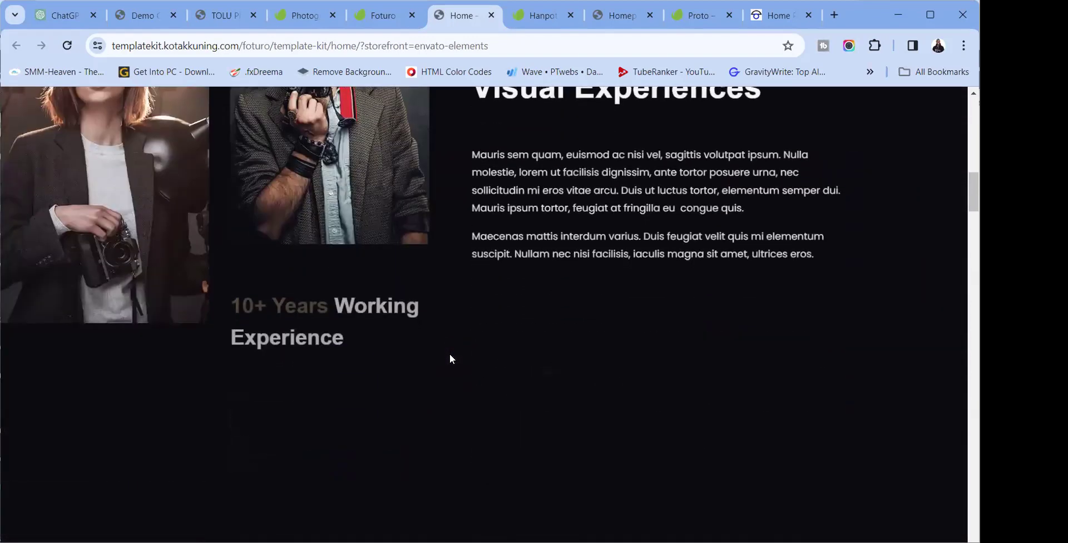
scroll(450, 355, "down", 15)
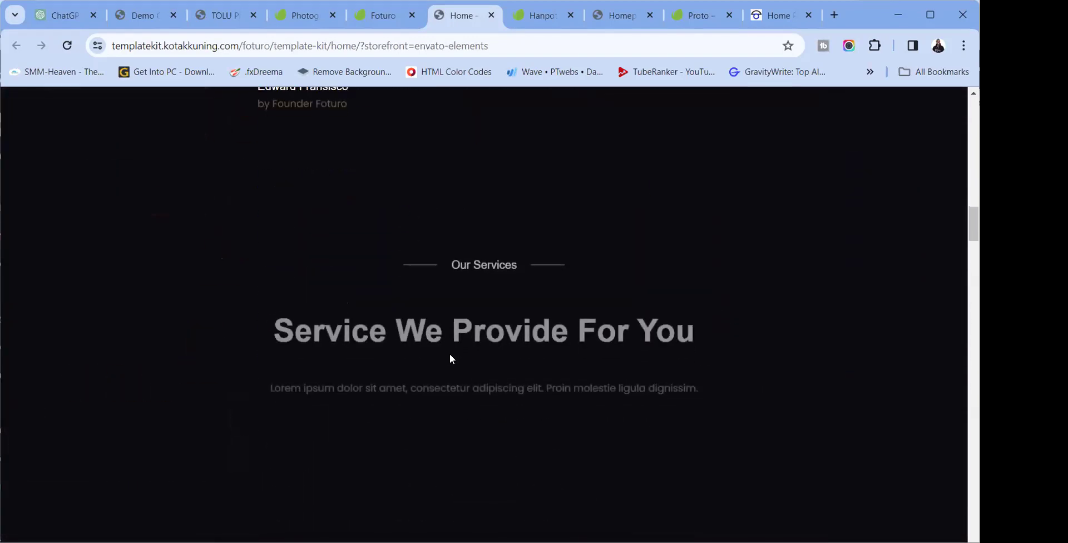
scroll(451, 359, "down", 4)
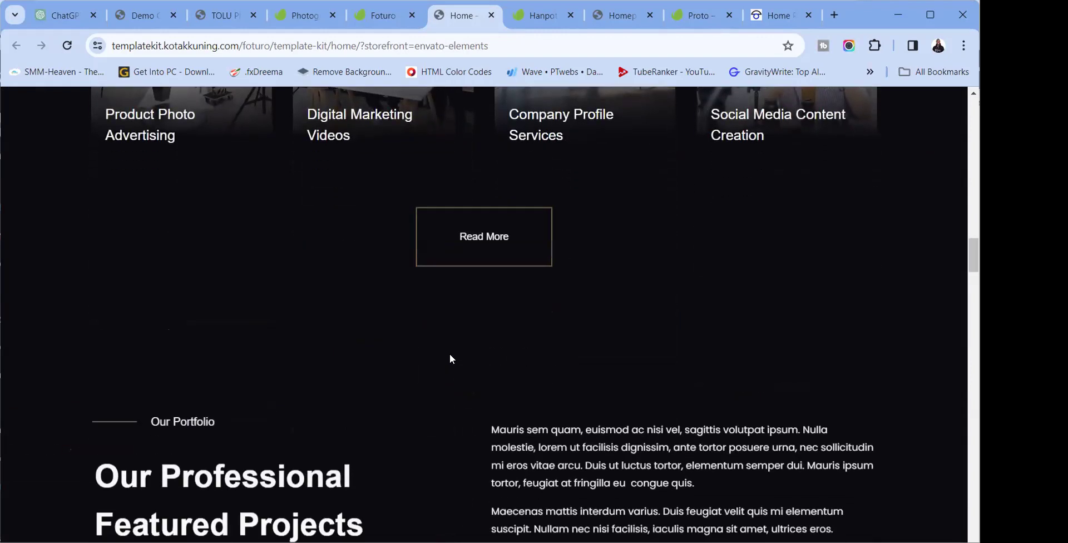
scroll(451, 359, "down", 2)
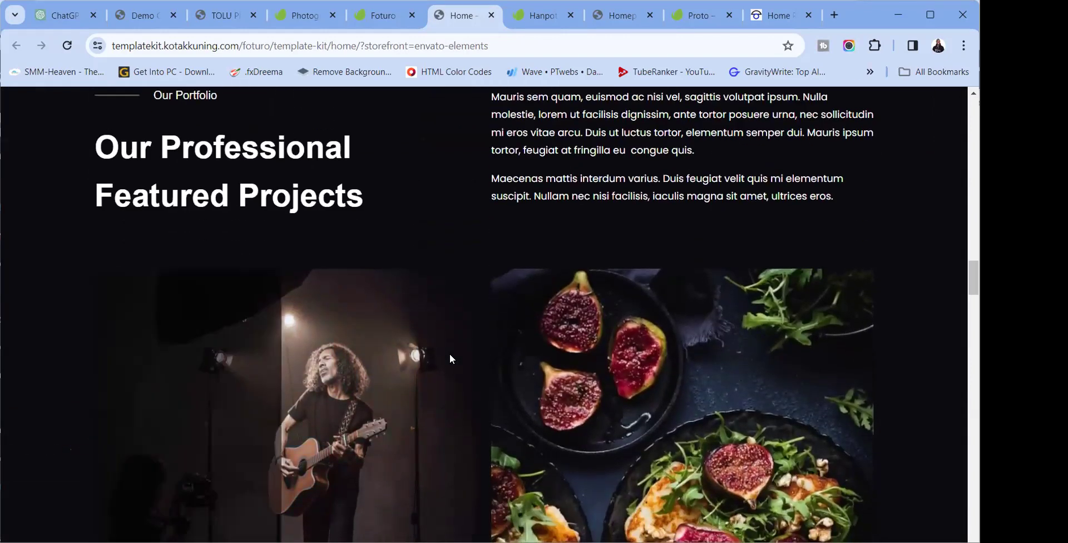
scroll(451, 359, "down", 4)
scroll(451, 359, "down", 7)
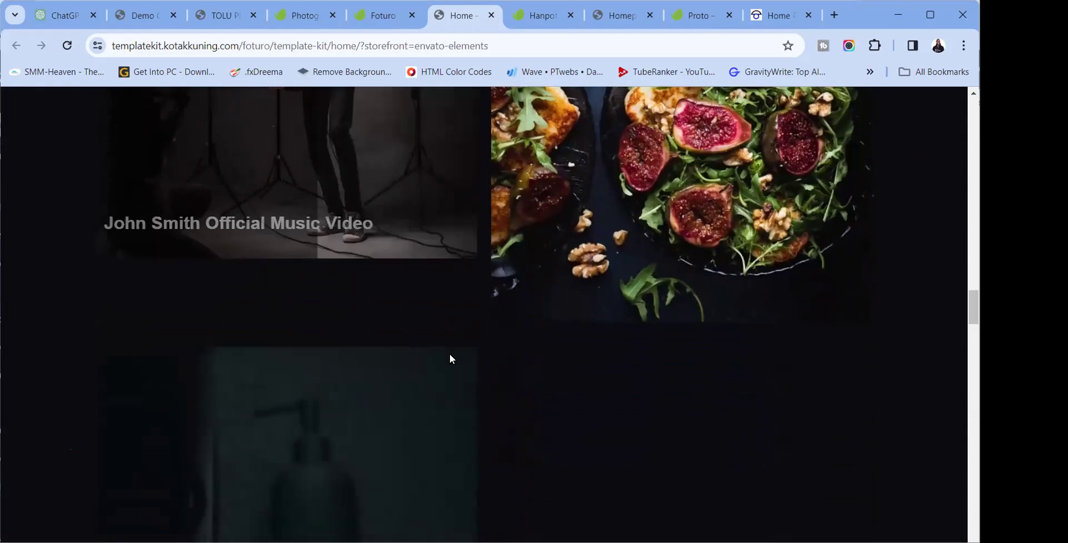
scroll(450, 359, "down", 12)
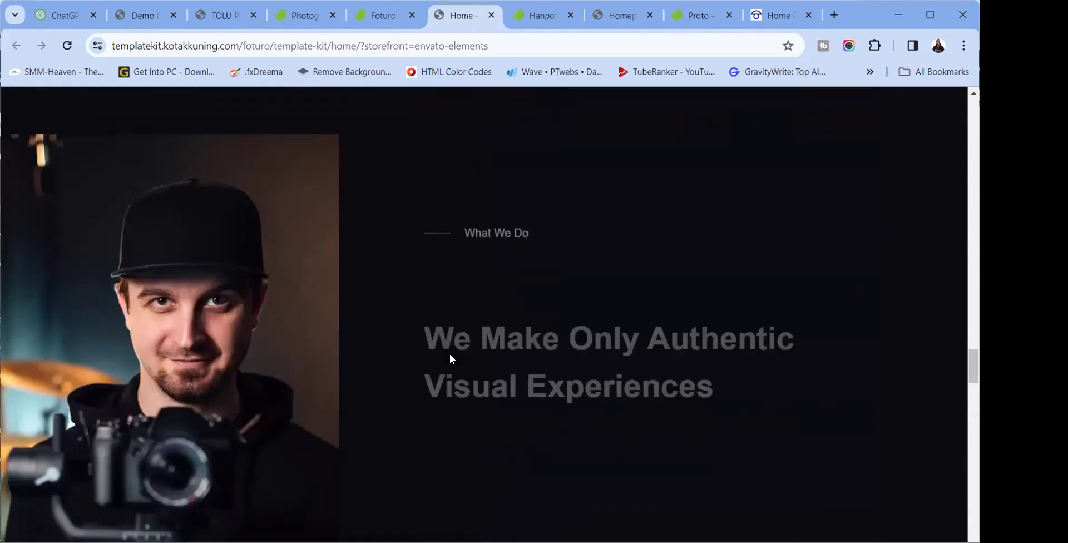
scroll(451, 359, "down", 10)
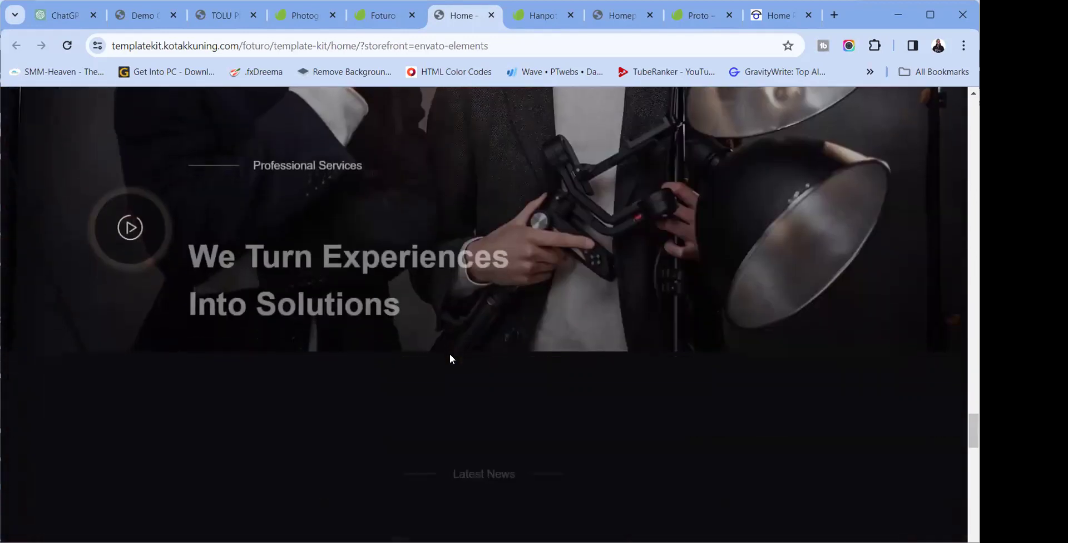
scroll(450, 356, "down", 15)
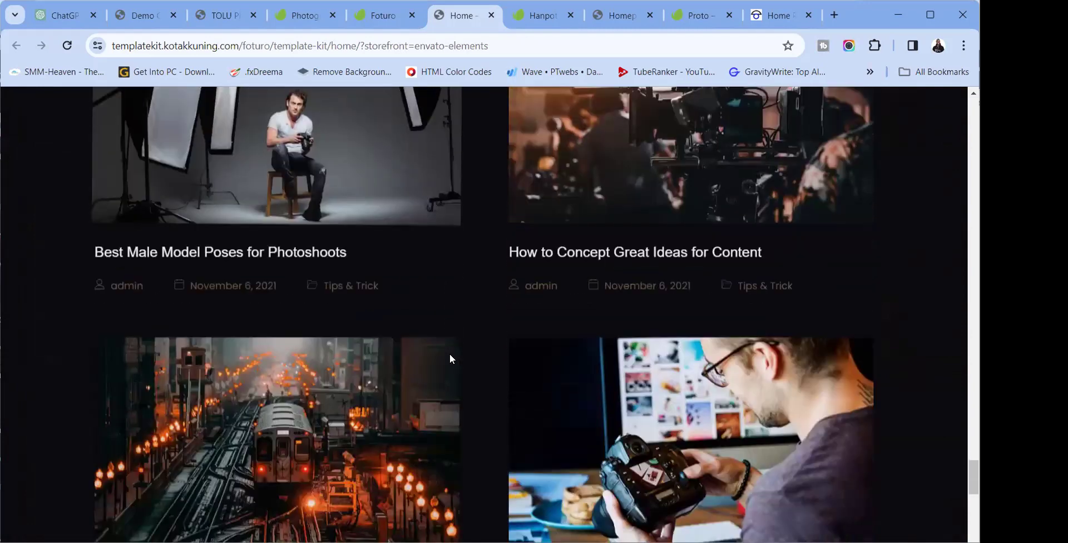
Switch to the Foturo kit page and read its description, features, included templates and usage instructions
left_click(378, 17)
scroll(681, 329, "down", 8)
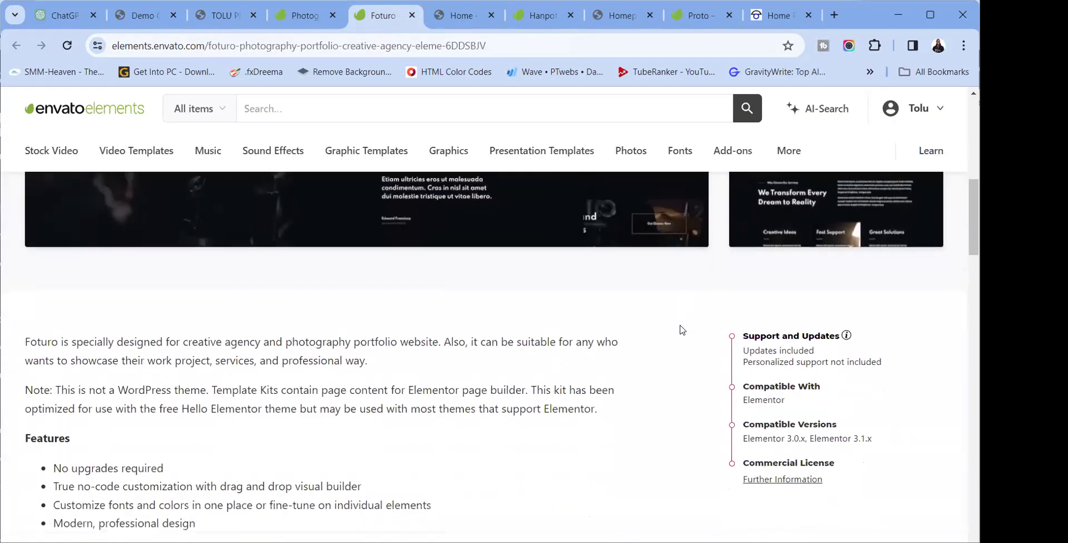
scroll(681, 329, "down", 6)
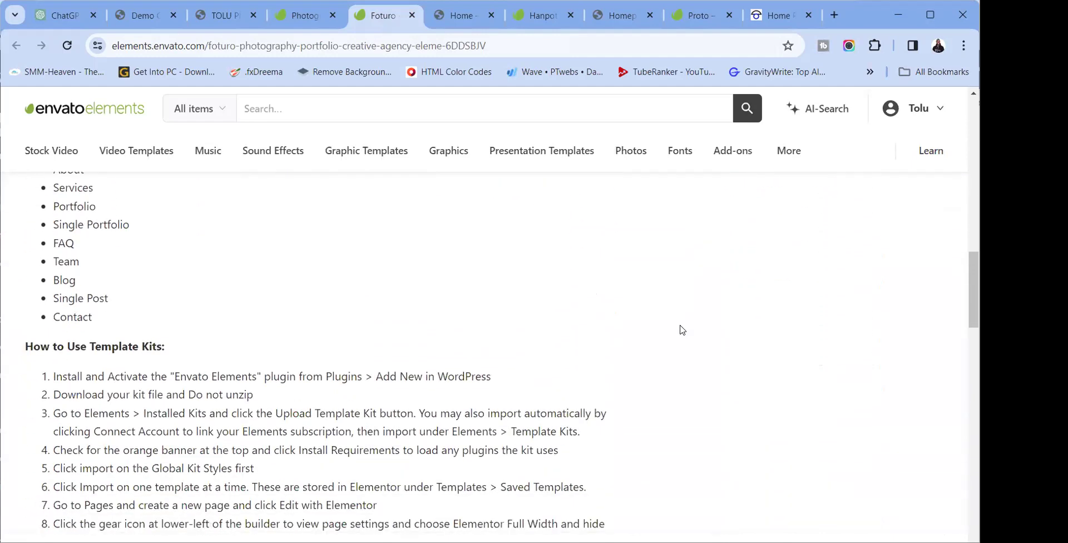
scroll(681, 330, "up", 7)
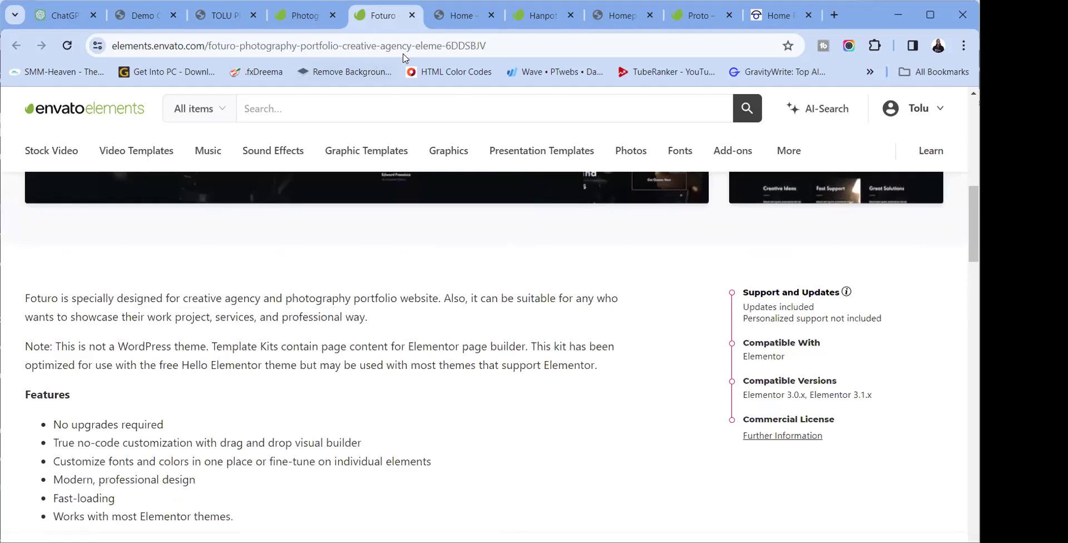
Return to the Foturo live preview and examine the rest of the home page down to the footer, ending back at the page header
left_click(448, 23)
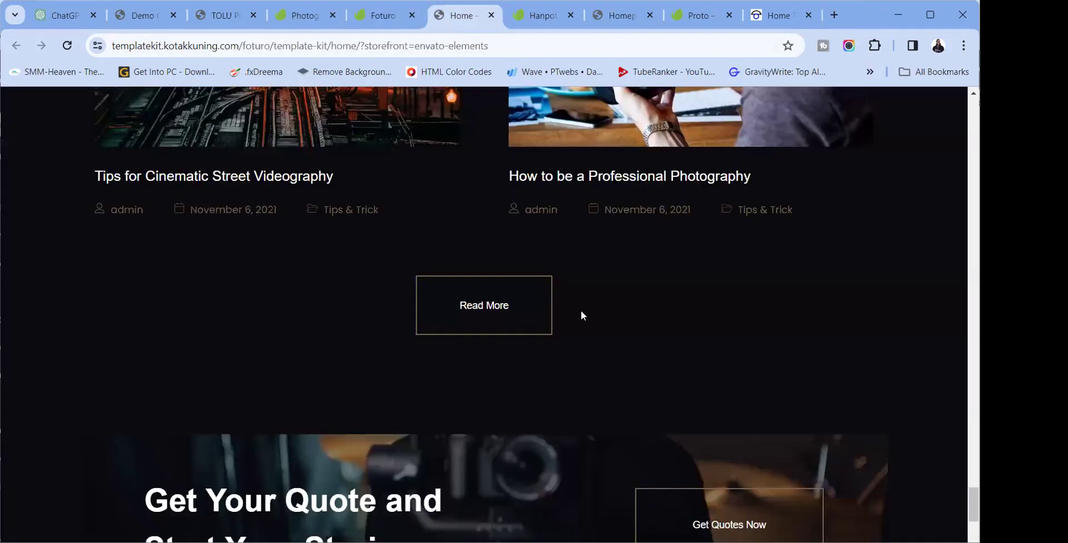
scroll(563, 334, "down", 10)
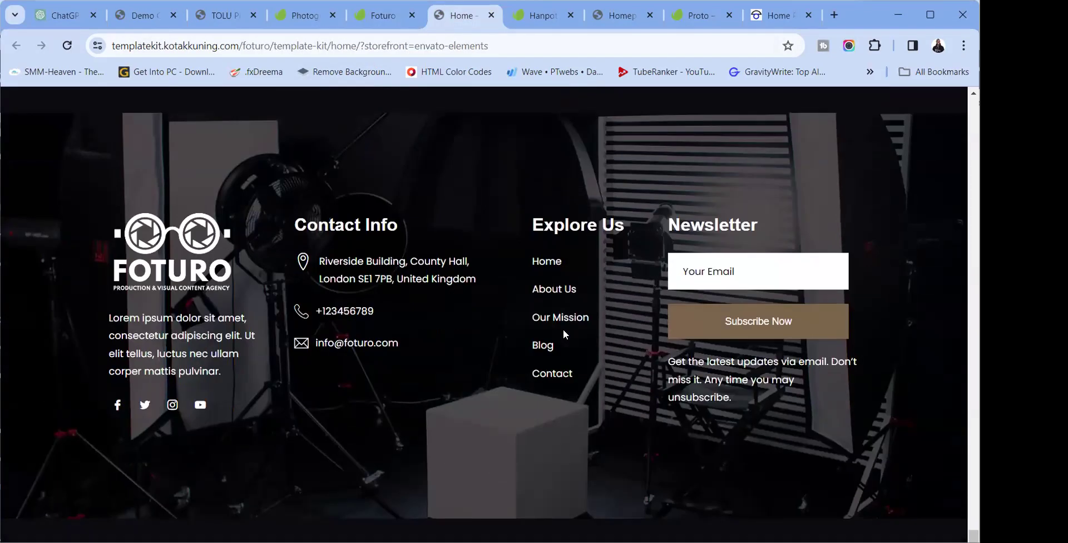
scroll(563, 334, "up", 15)
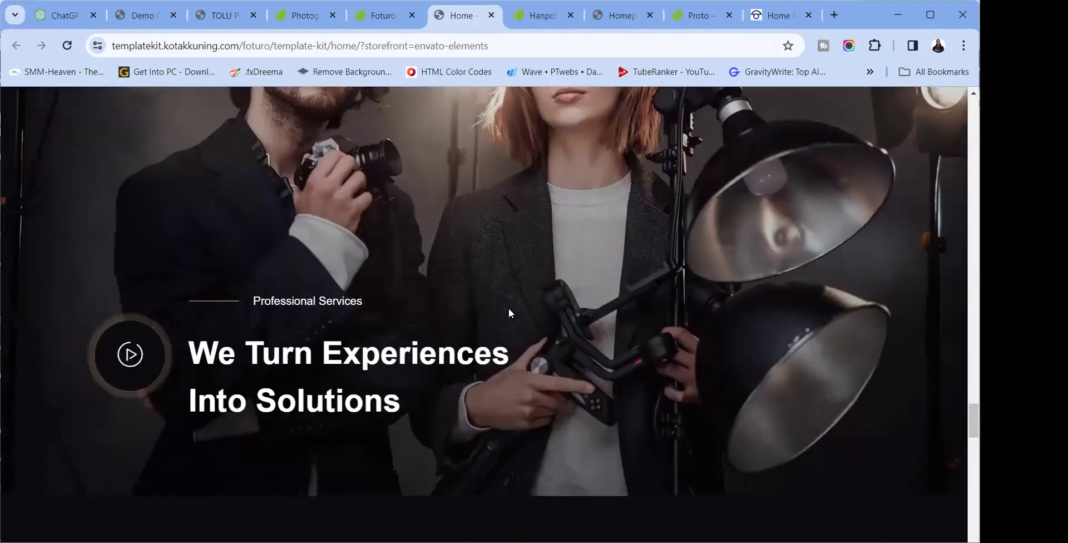
scroll(509, 314, "up", 10)
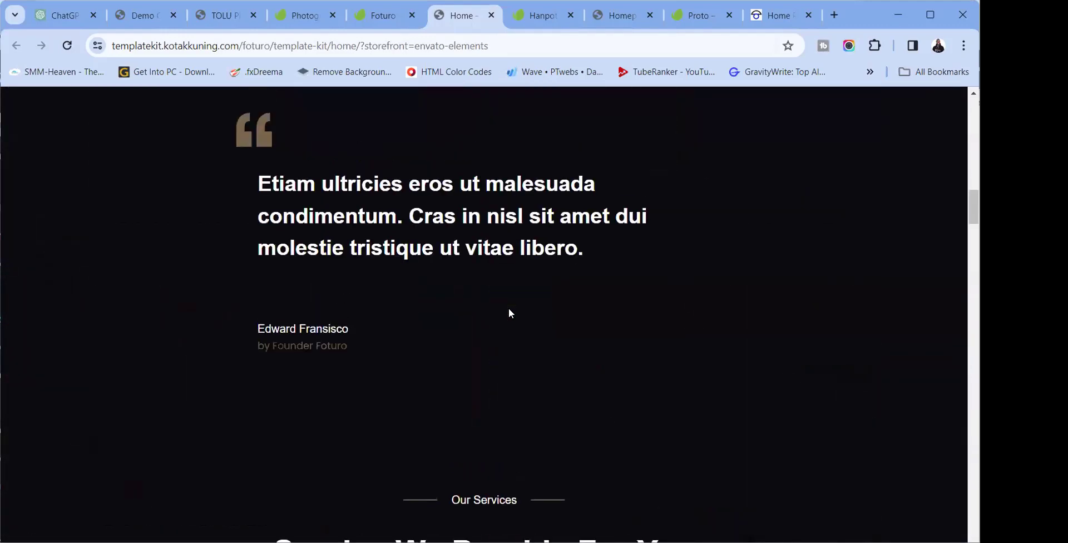
scroll(508, 313, "up", 10)
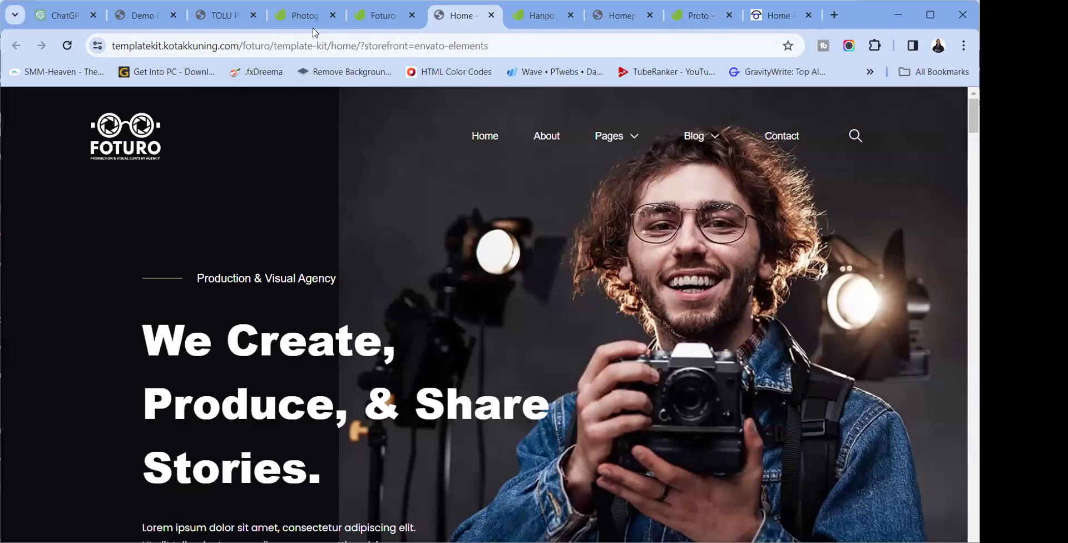
Browse further through the photographer search results and open the Dexxter – Photography & Portfolio kit in a new tab
left_click(305, 16)
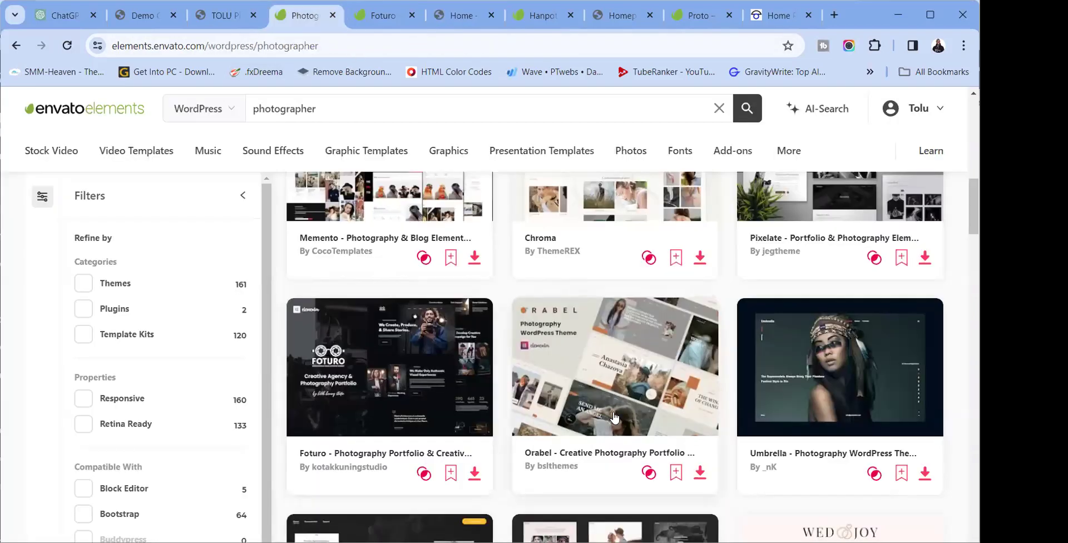
scroll(615, 417, "down", 4)
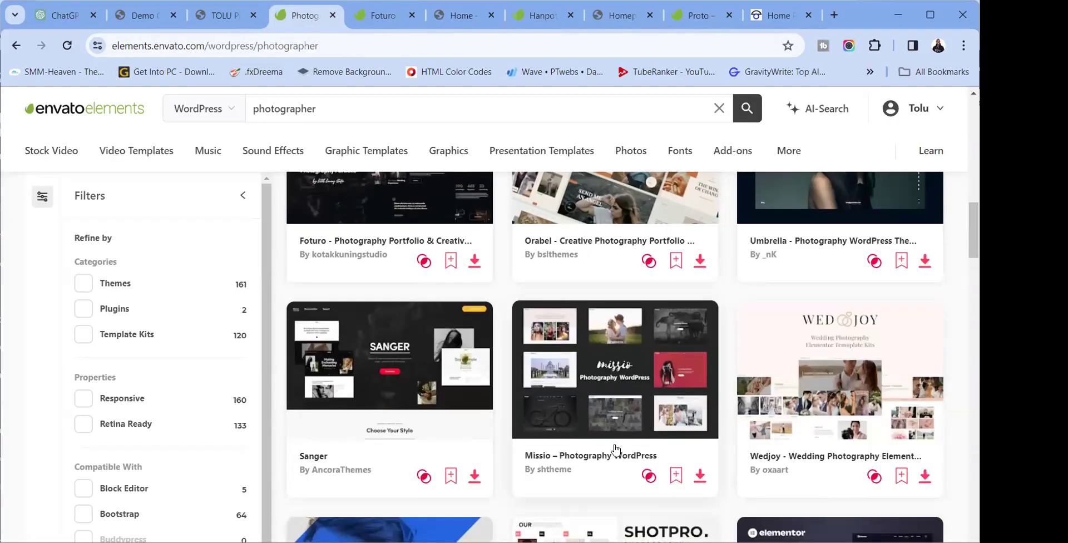
scroll(702, 427, "down", 6)
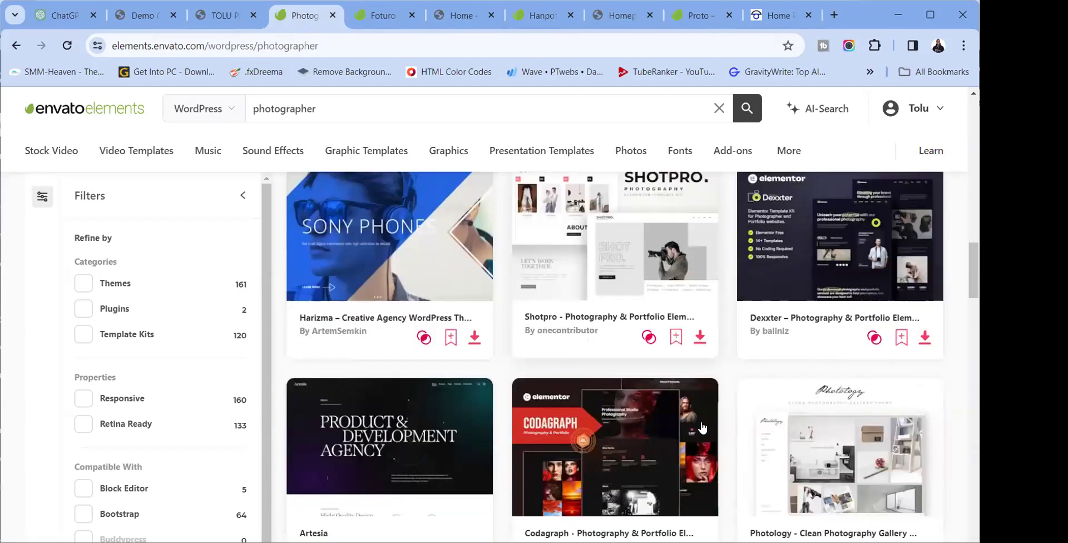
scroll(815, 361, "up", 1)
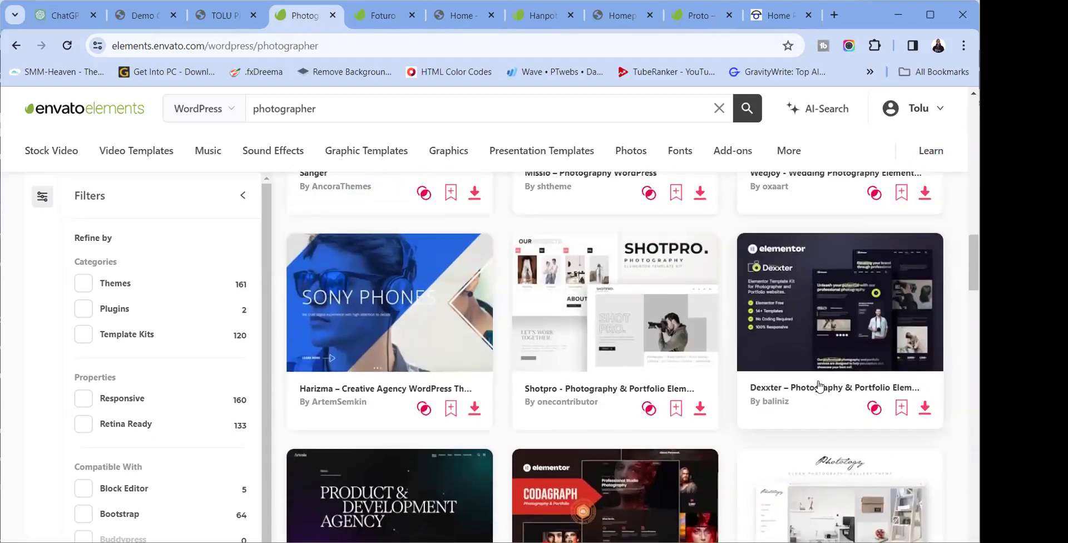
right_click(816, 347)
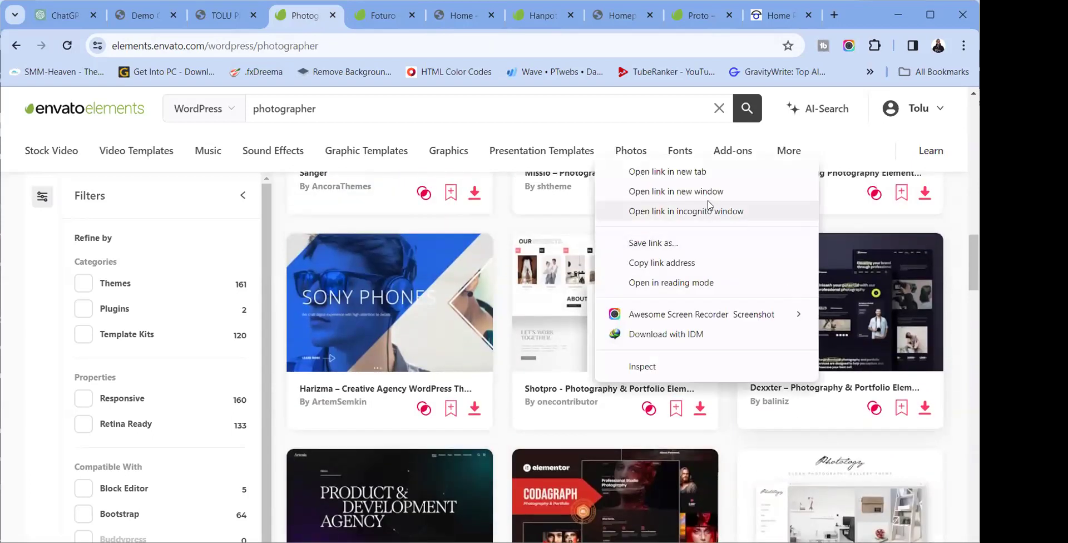
left_click(687, 171)
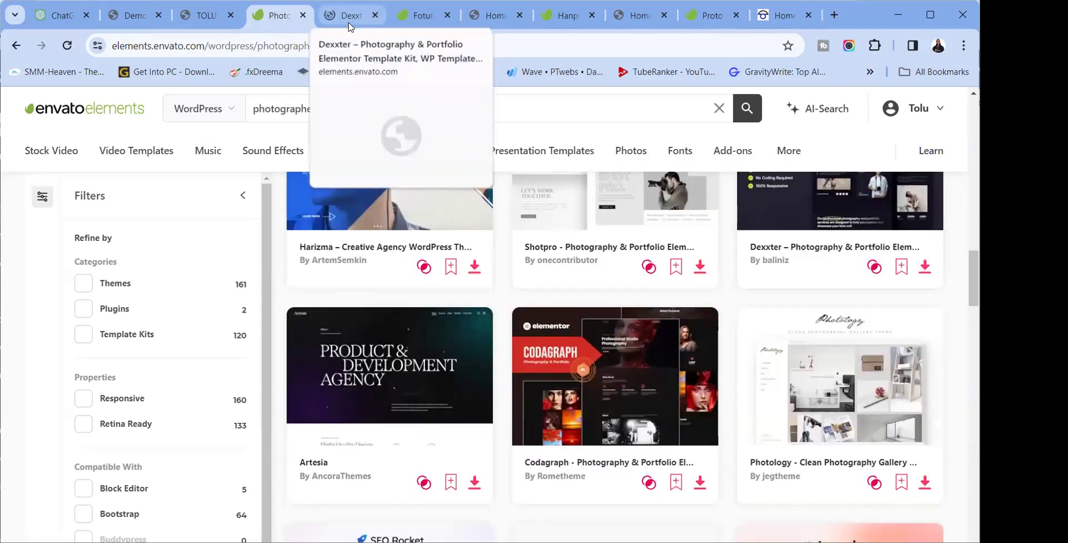
Open the Dexxter – Photography & Portfolio kit page and look over its preview images and description
left_click(354, 16)
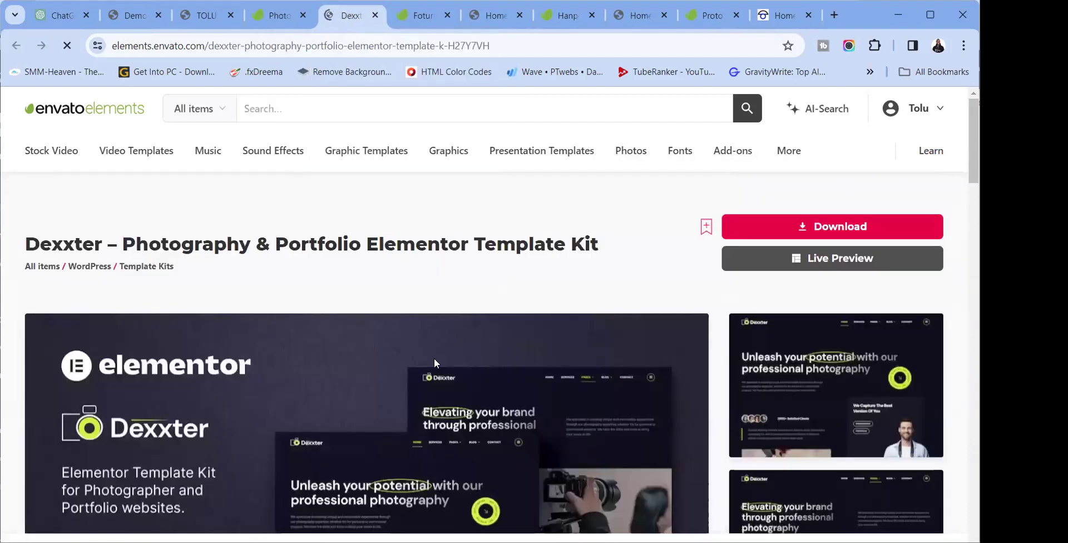
scroll(434, 361, "down", 4)
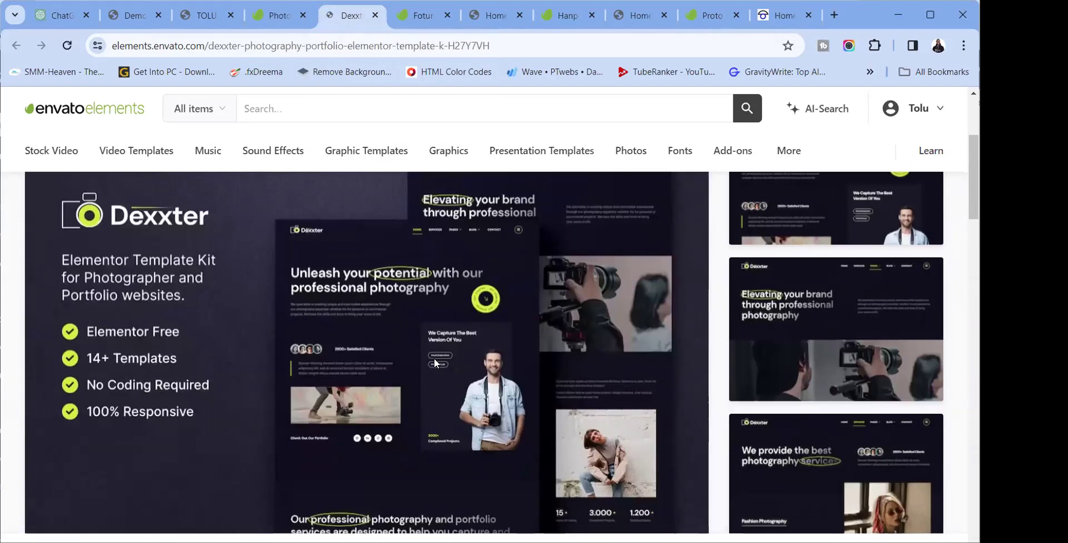
scroll(681, 367, "down", 10)
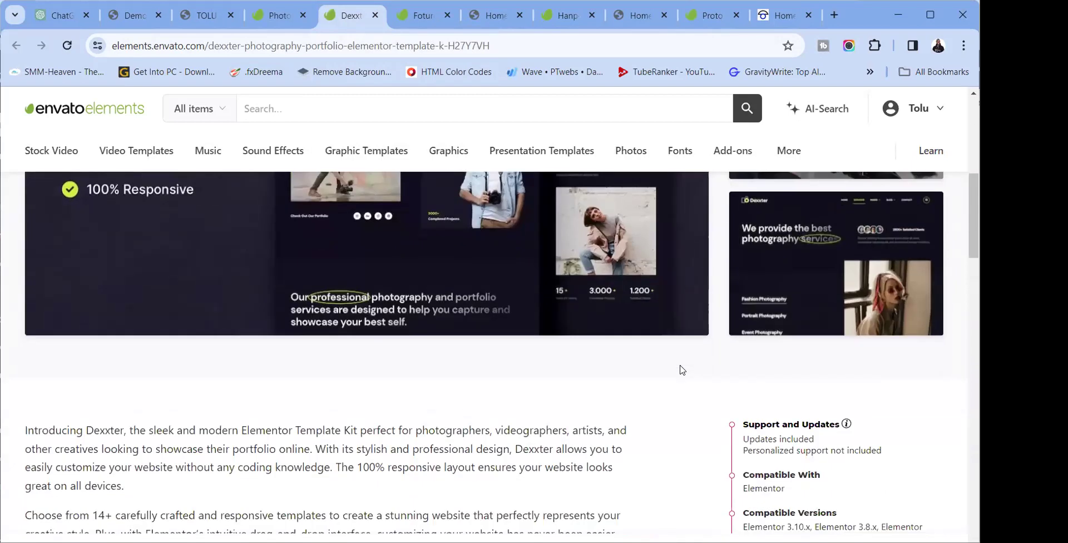
scroll(683, 370, "up", 8)
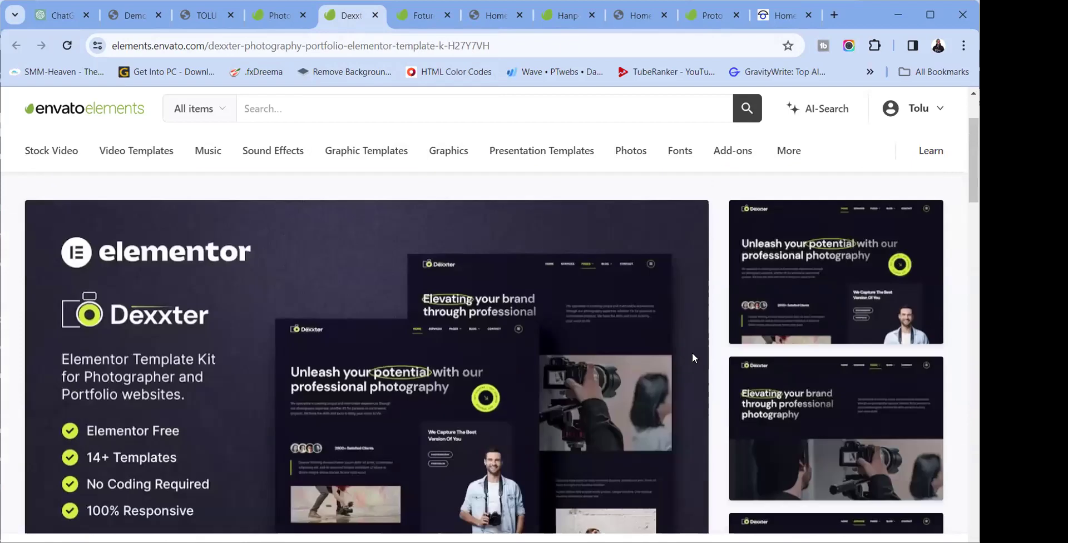
Open the Dexxter live preview and examine its home page from the introduction to the portfolio section, ending back at the header
left_click(789, 196)
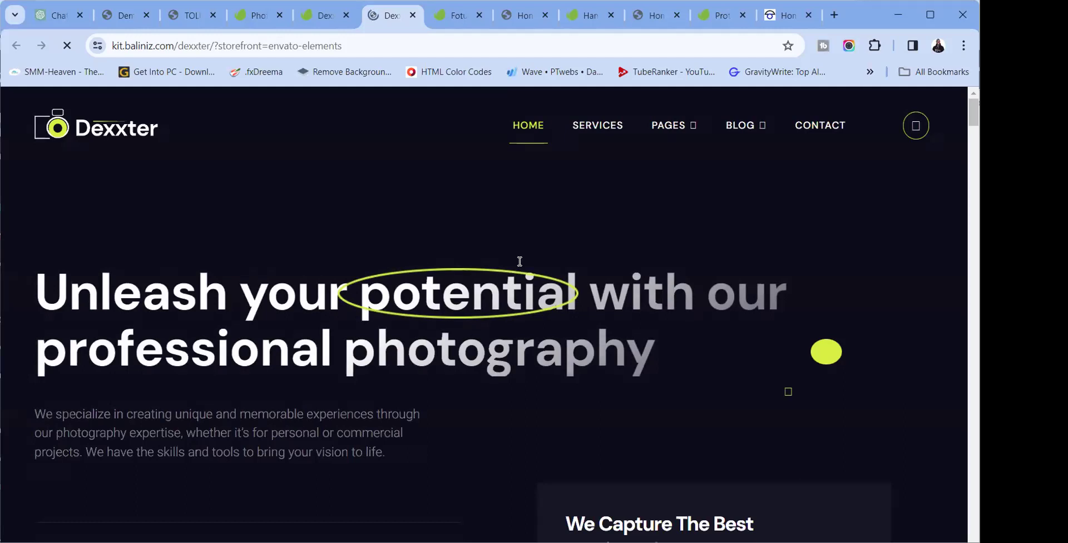
scroll(554, 311, "down", 5)
scroll(553, 311, "down", 1)
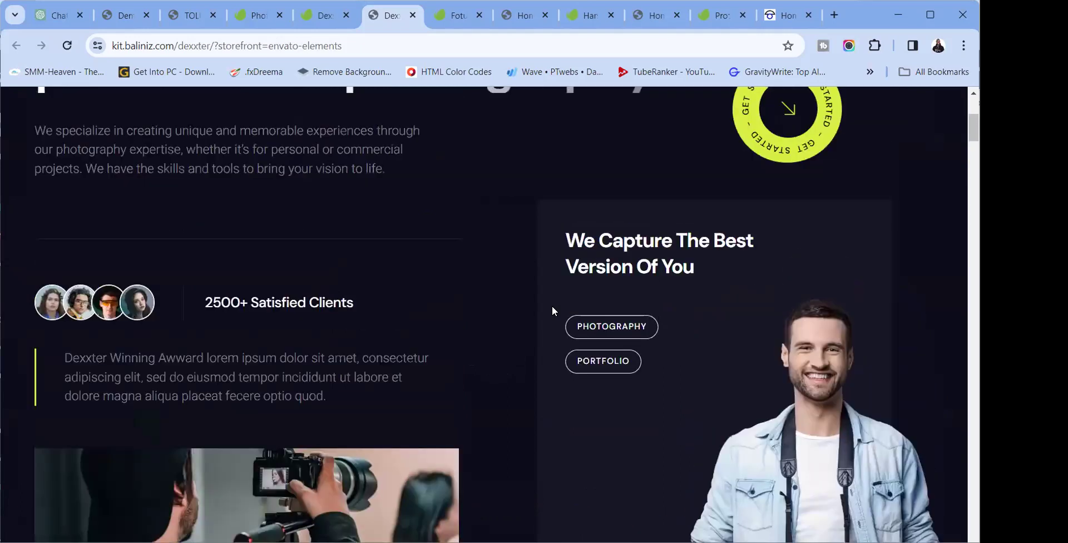
scroll(552, 310, "down", 5)
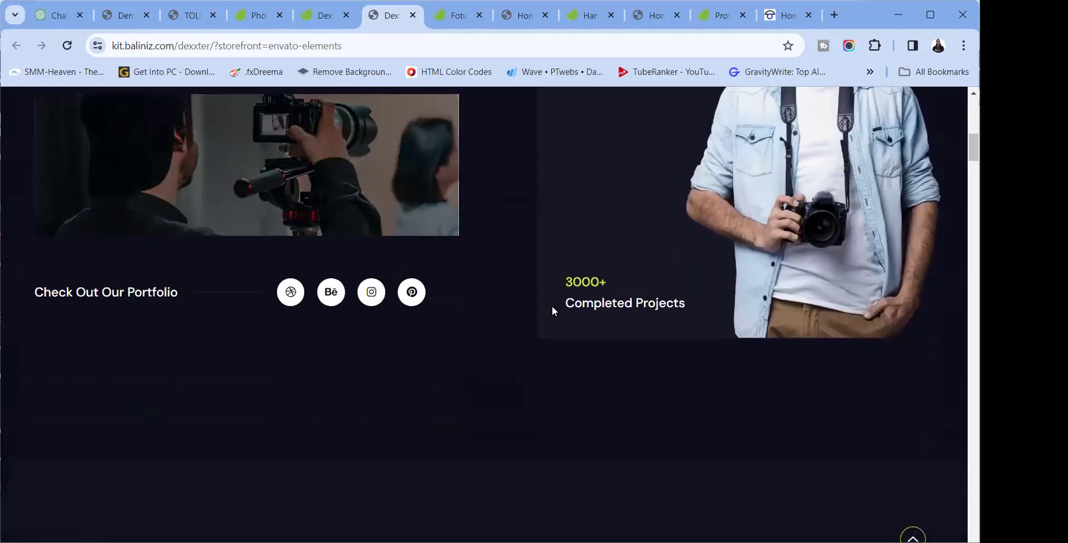
scroll(552, 310, "down", 3)
scroll(552, 311, "down", 7)
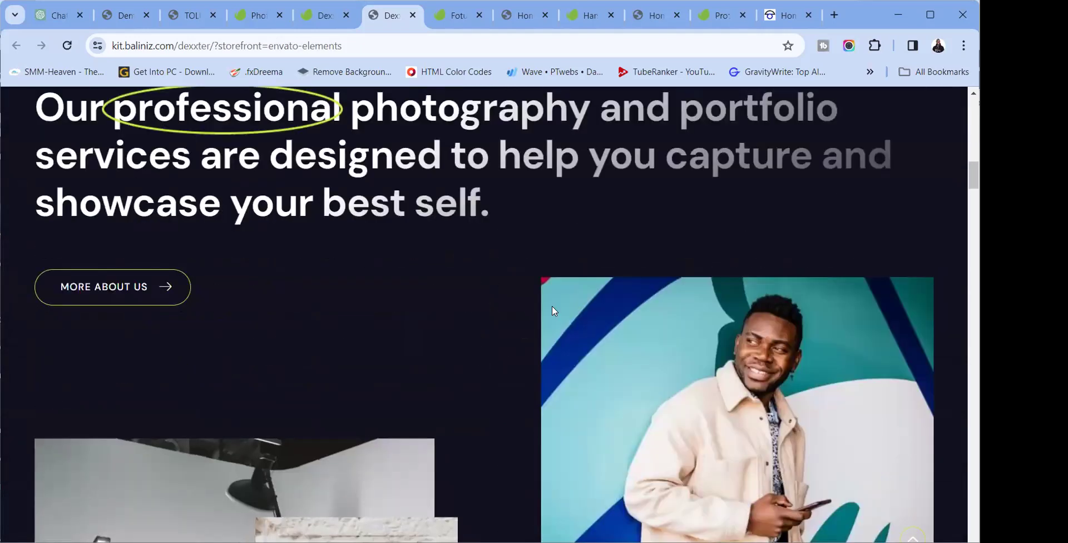
scroll(552, 310, "down", 8)
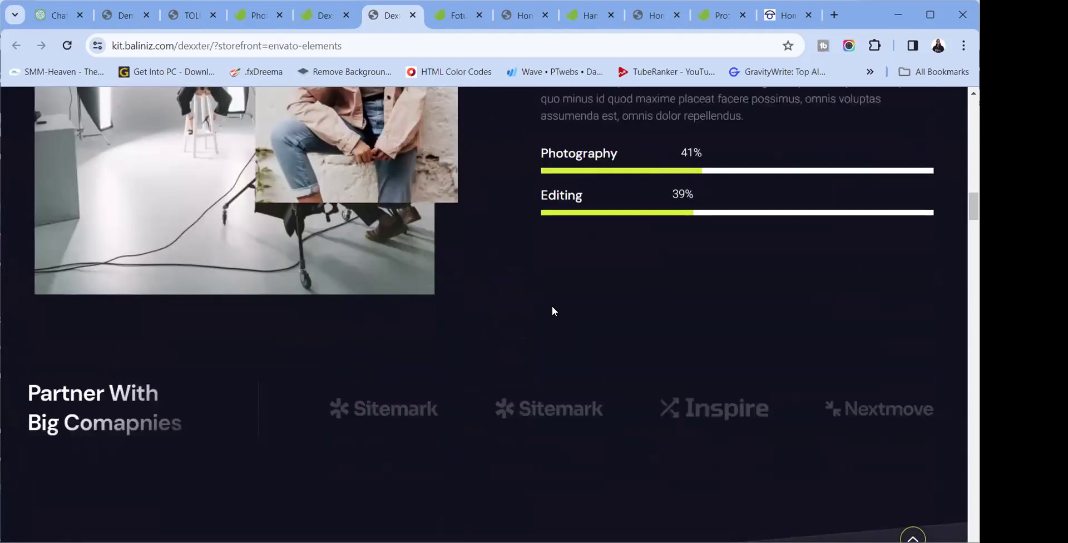
scroll(553, 309, "down", 6)
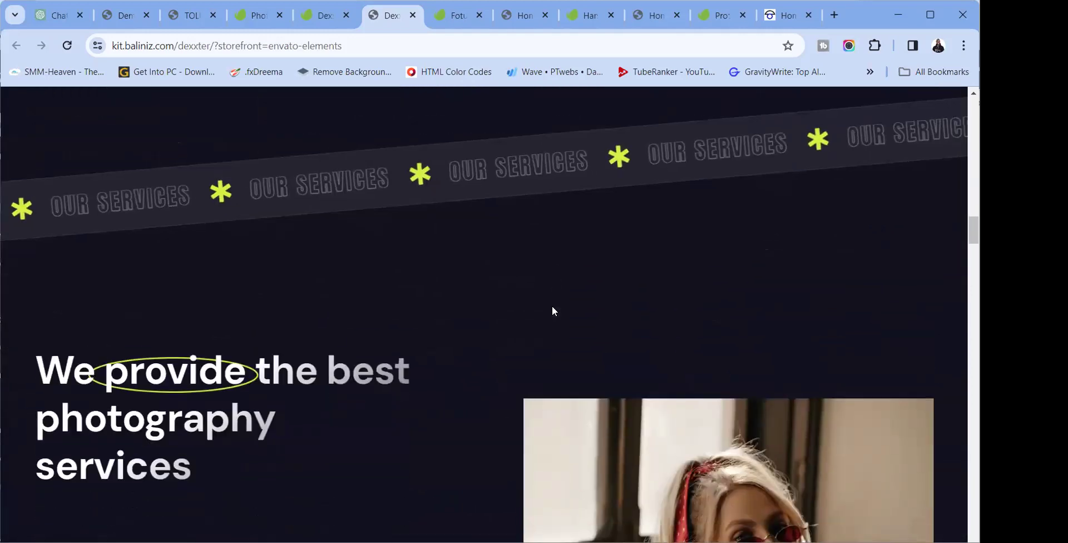
scroll(552, 310, "down", 5)
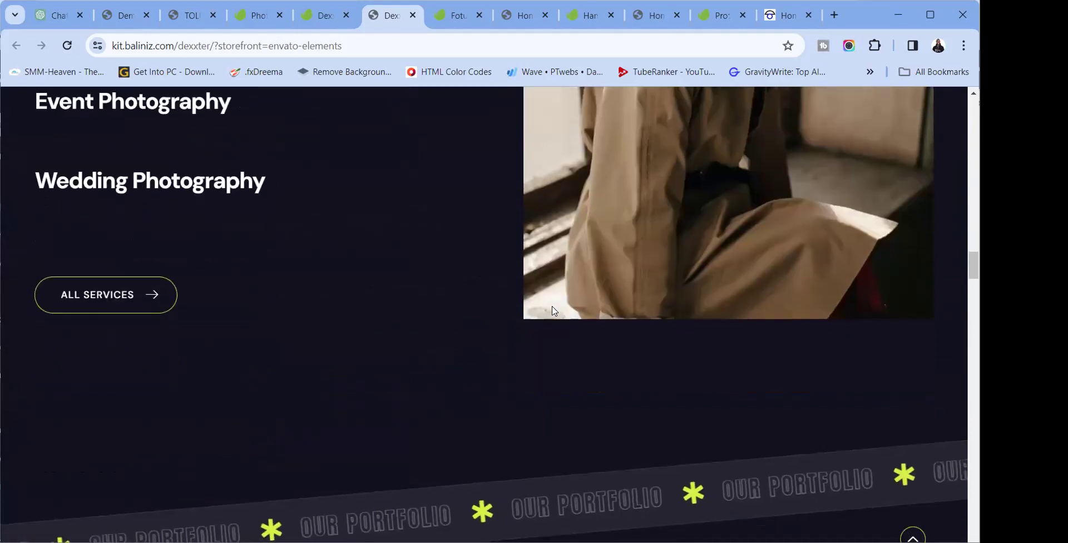
scroll(553, 311, "up", 4)
scroll(552, 310, "up", 16)
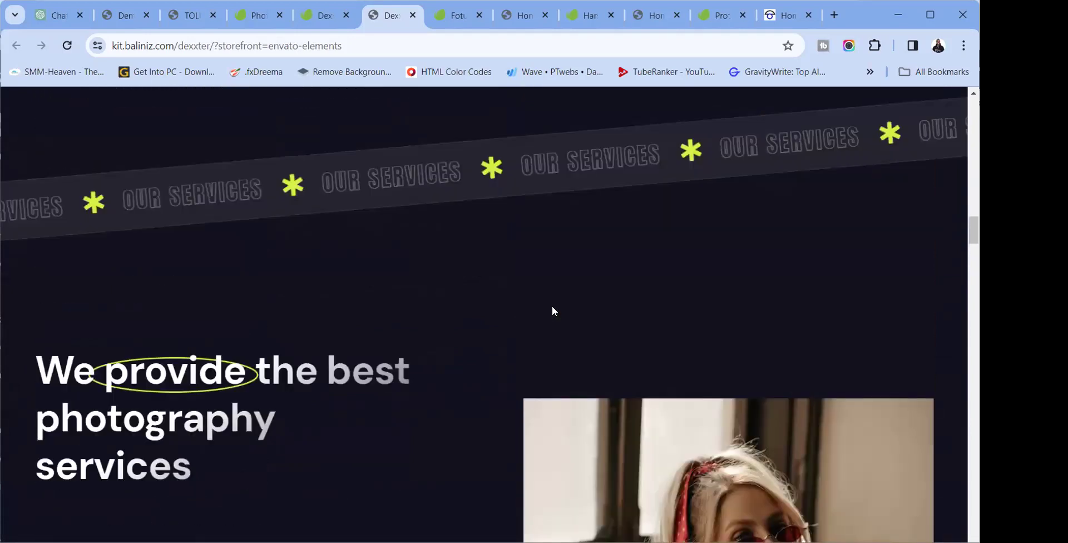
scroll(553, 309, "up", 10)
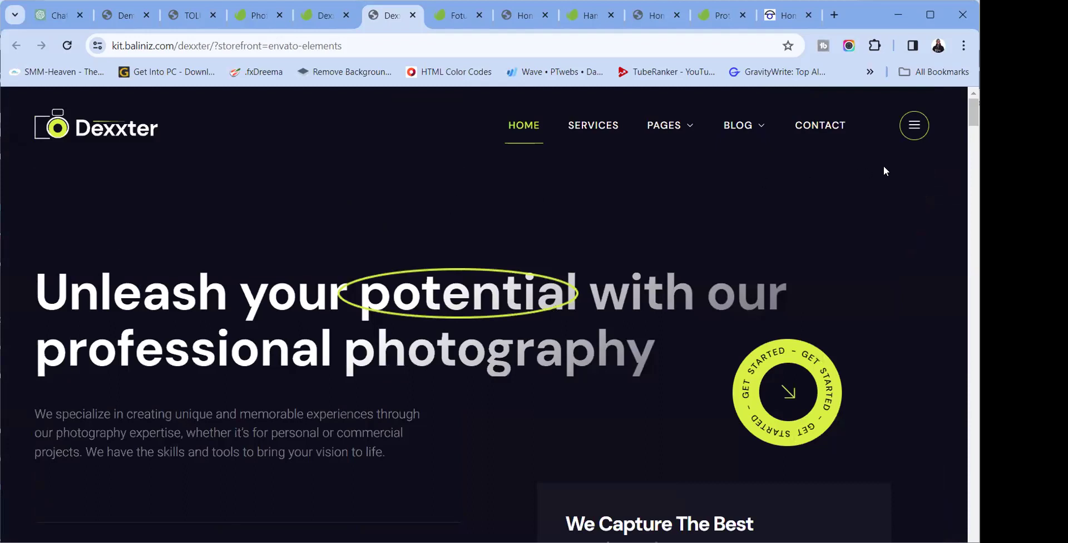
Check the Dexxter preview's pop-out navigation menu, close it, and skim the home page to the services section and back up
left_click(918, 133)
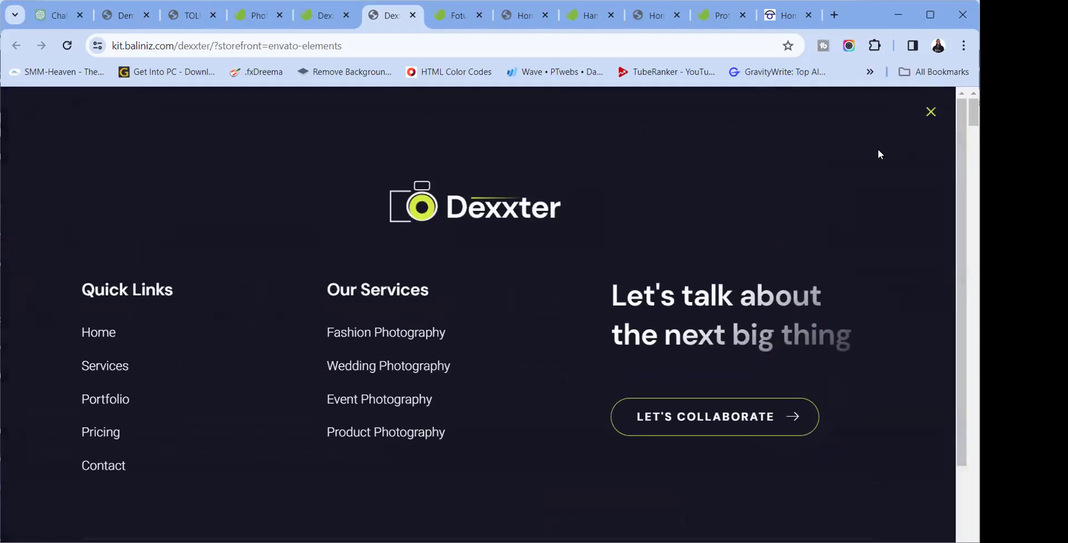
left_click(932, 113)
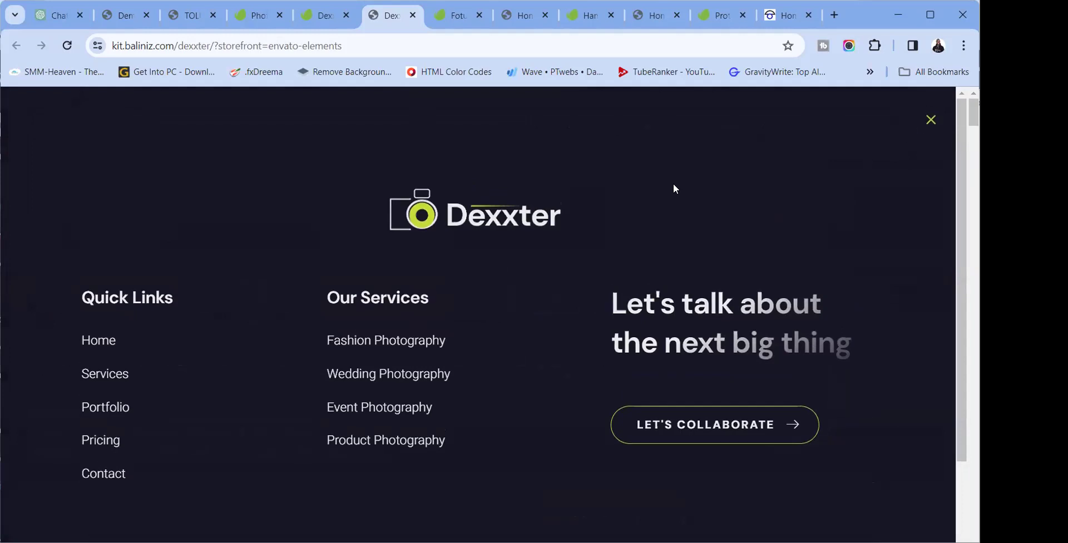
scroll(491, 262, "down", 5)
scroll(492, 262, "down", 15)
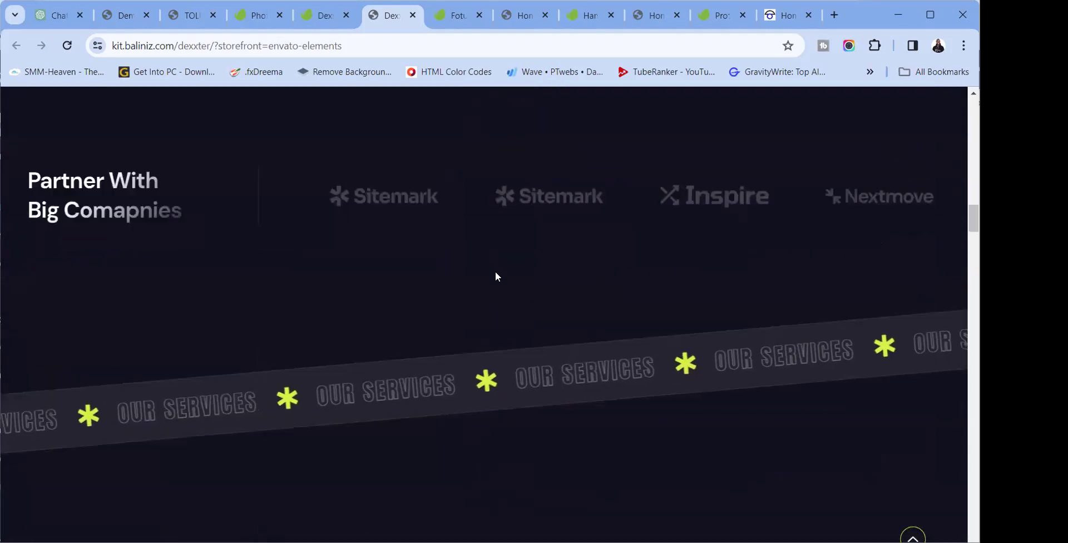
scroll(496, 271, "up", 20)
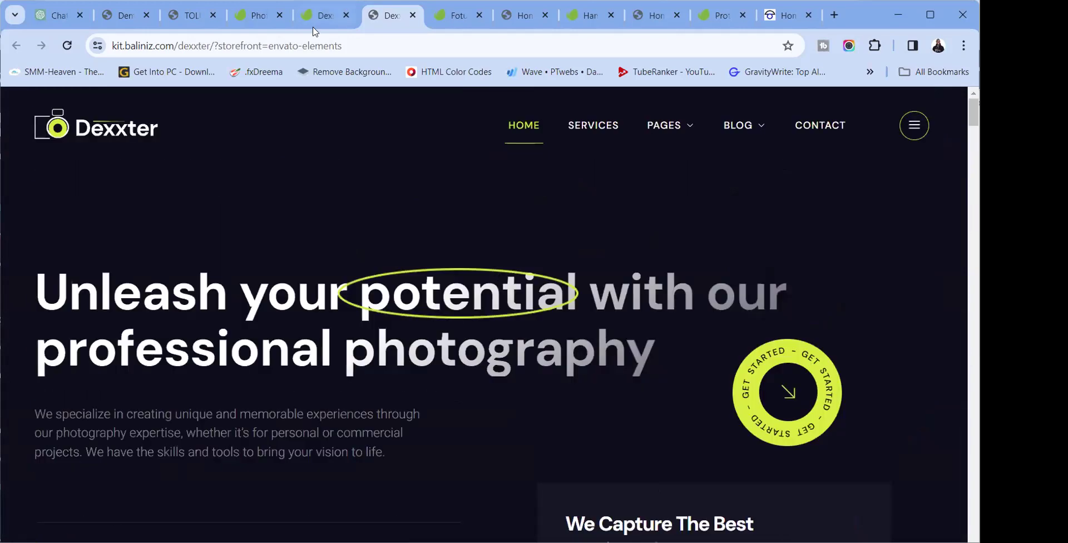
Compare the Dexxter and Foturo designs by alternating between their kit pages and live previews
left_click(335, 20)
left_click(365, 22)
left_click(459, 20)
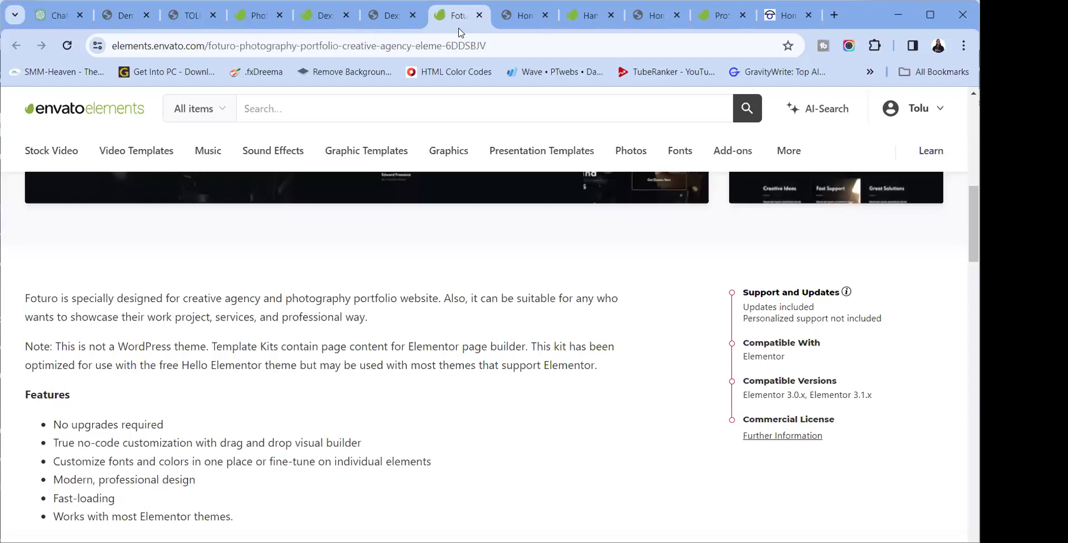
left_click(523, 20)
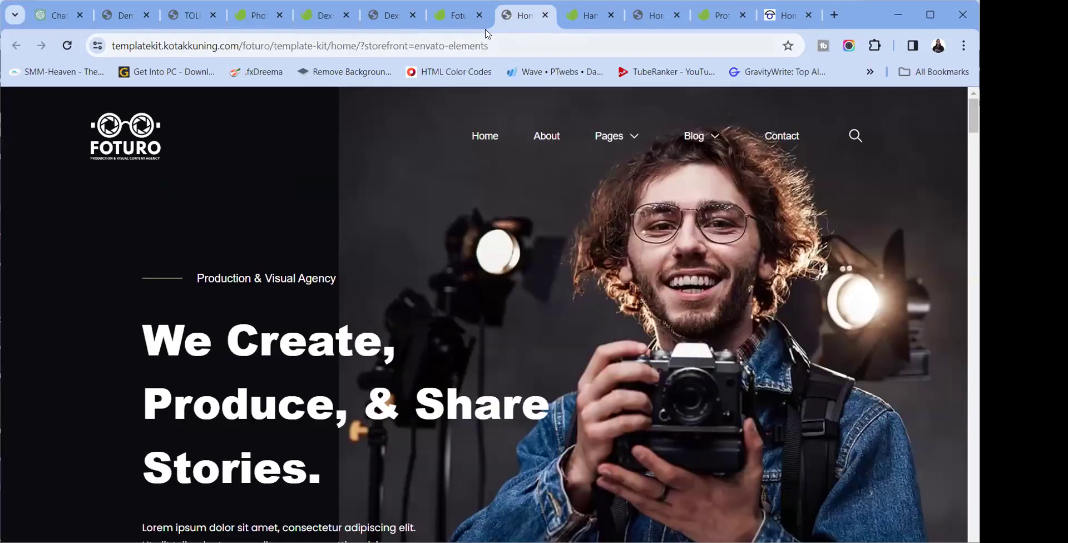
left_click(470, 23)
left_click(359, 23)
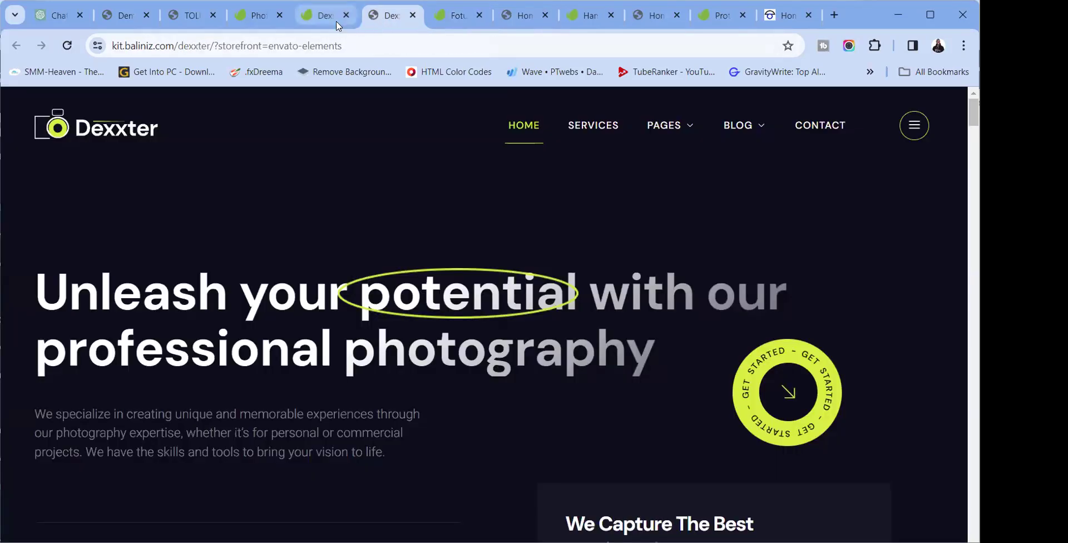
left_click(340, 22)
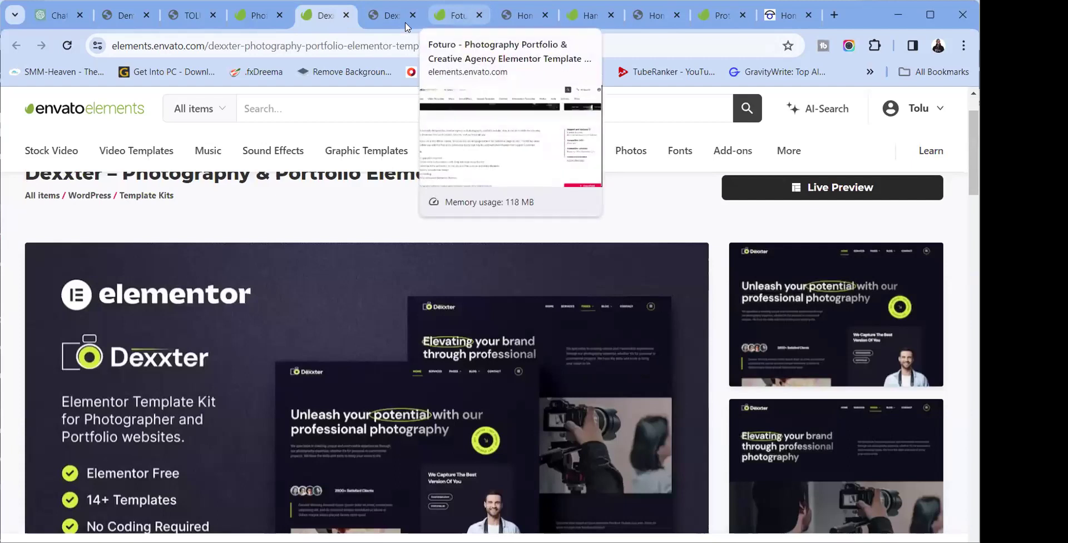
left_click(409, 25)
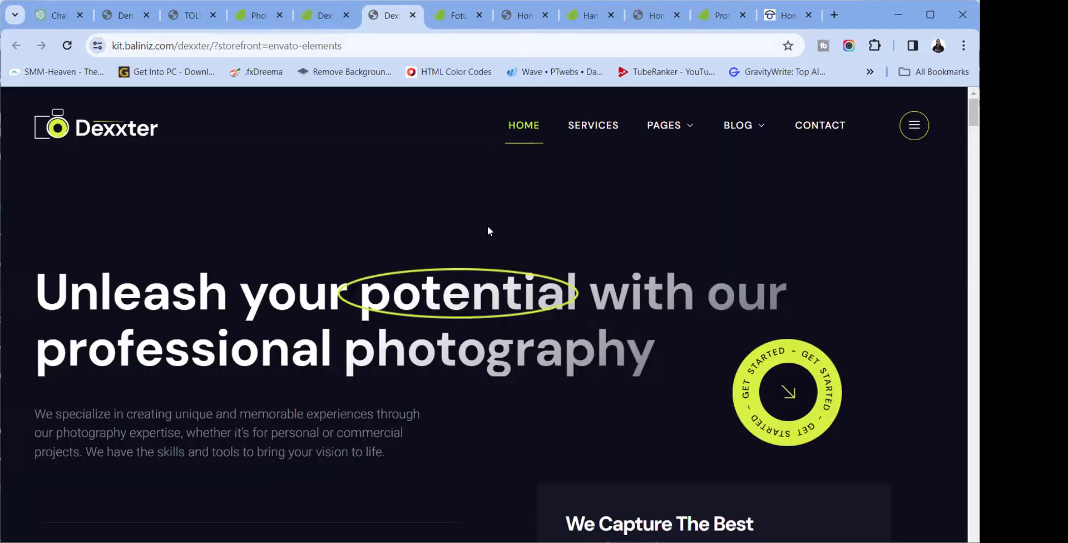
left_click(515, 25)
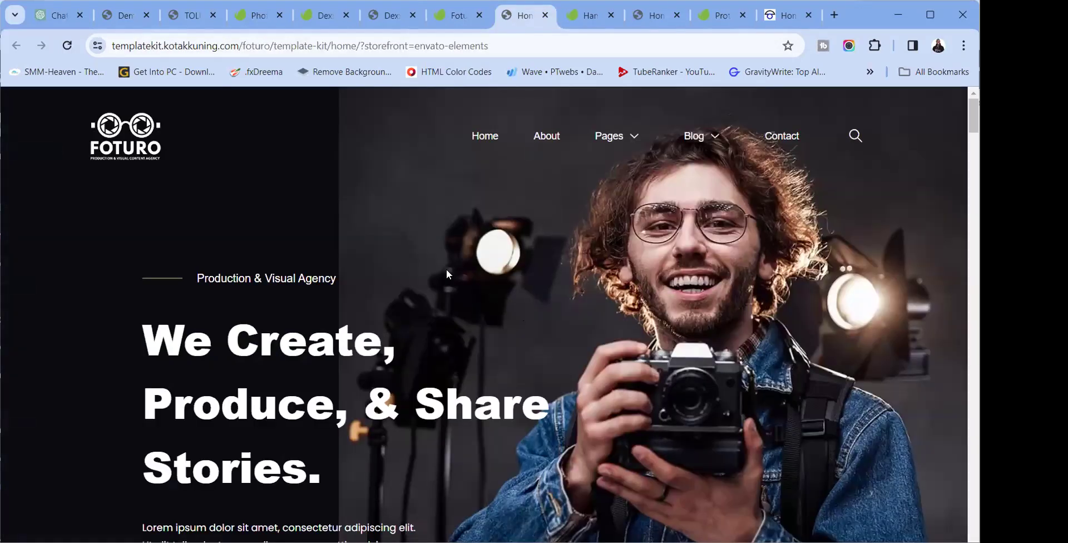
scroll(447, 269, "down", 10)
scroll(446, 269, "up", 10)
Close the Proto, Hanpot and Foturo kit pages and previews, keeping the search results and the Dexxter pages open
key("ctrl+9")
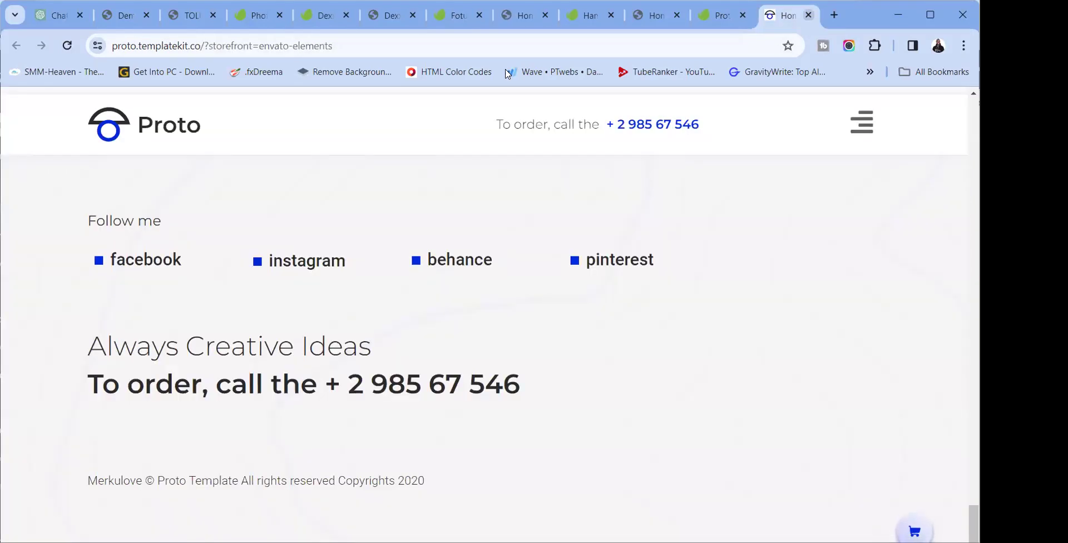
key("ctrl+w")
key("ctrl+w")
key("ctrl+w")
key("ctrl+w")
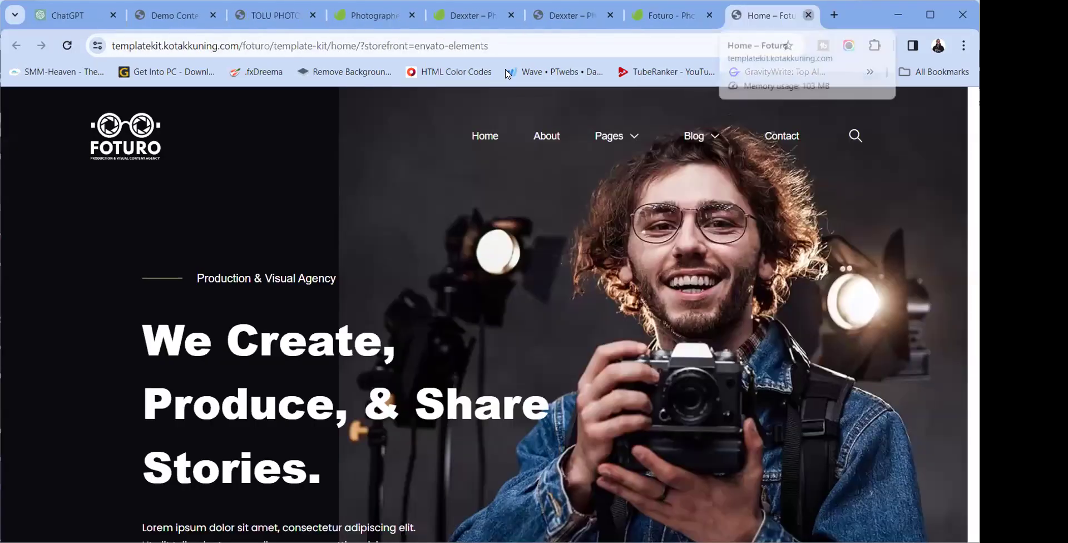
key("ctrl+w")
key("ctrl+w")
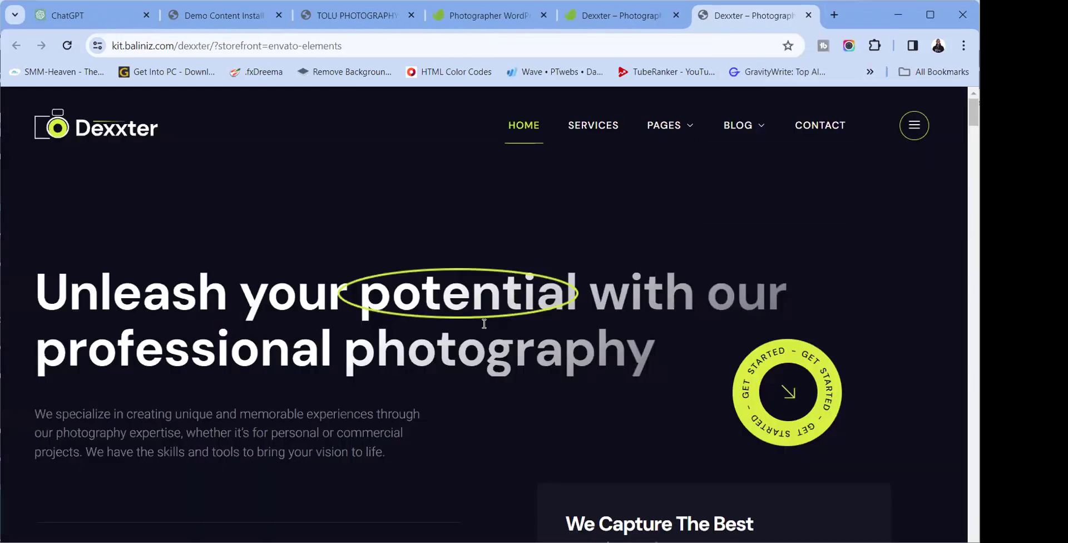
Download the Dexxter template kit from its kit page, licensing it to the existing photography project
scroll(484, 324, "down", 5)
scroll(484, 322, "up", 5)
left_click(651, 23)
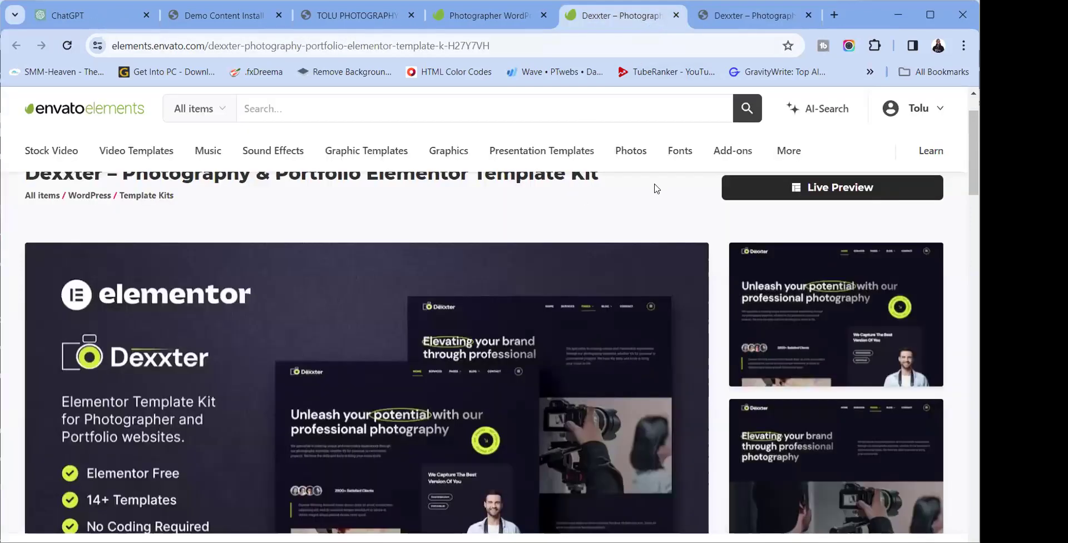
scroll(779, 251, "up", 1)
left_click(799, 228)
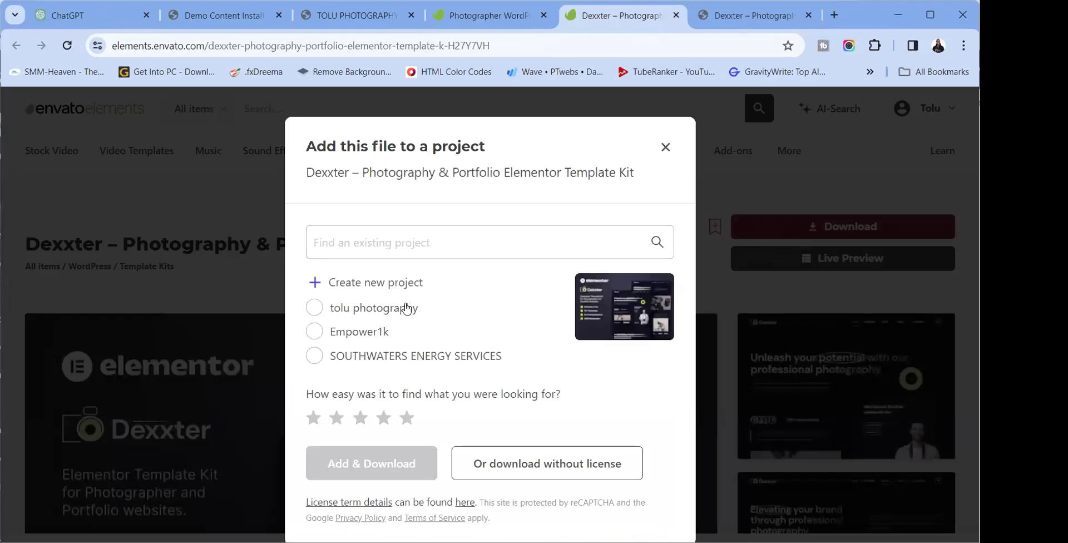
left_click(407, 309)
left_click(393, 465)
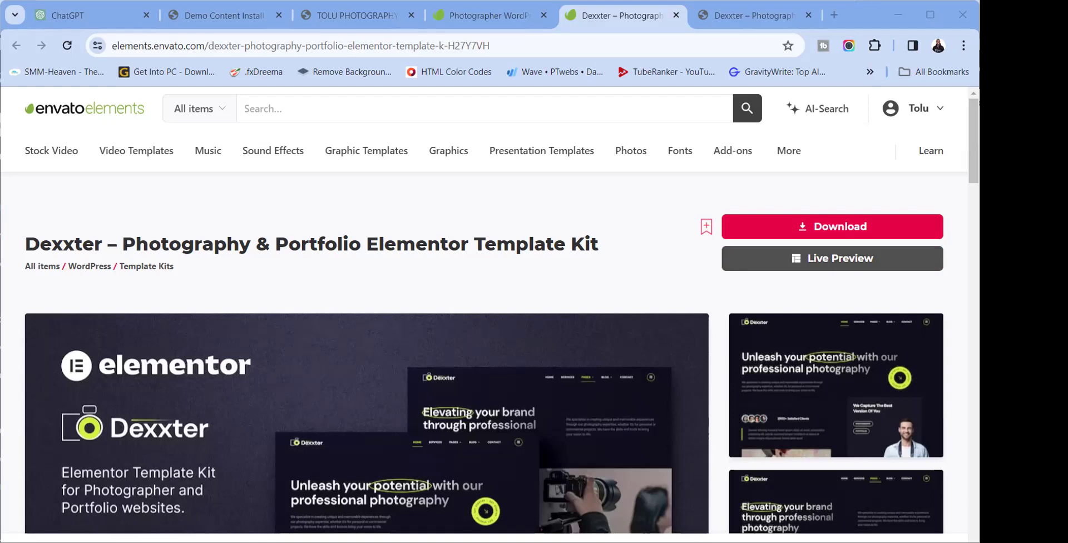
Switch to File Explorer's Downloads > Compressed folder, inspect the Dexxter archive, and extract its contents into that same folder with WinRAR
key("alt+Tab")
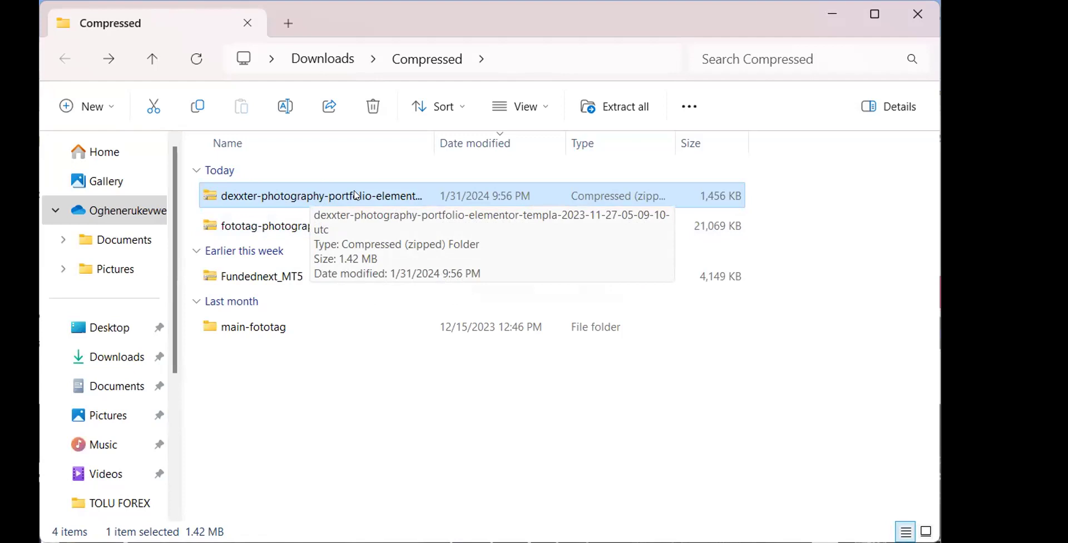
double_click(301, 199)
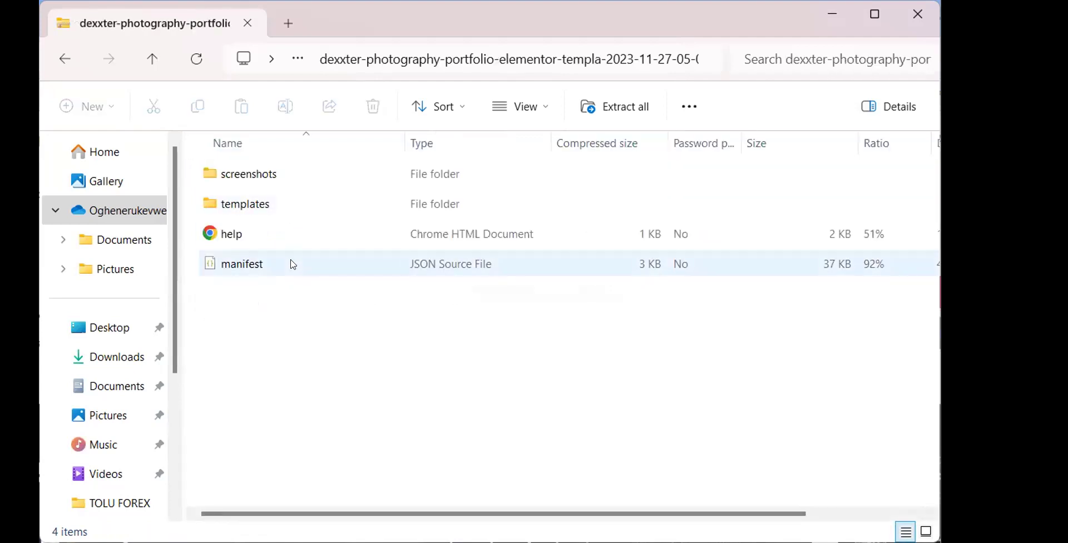
left_click(65, 59)
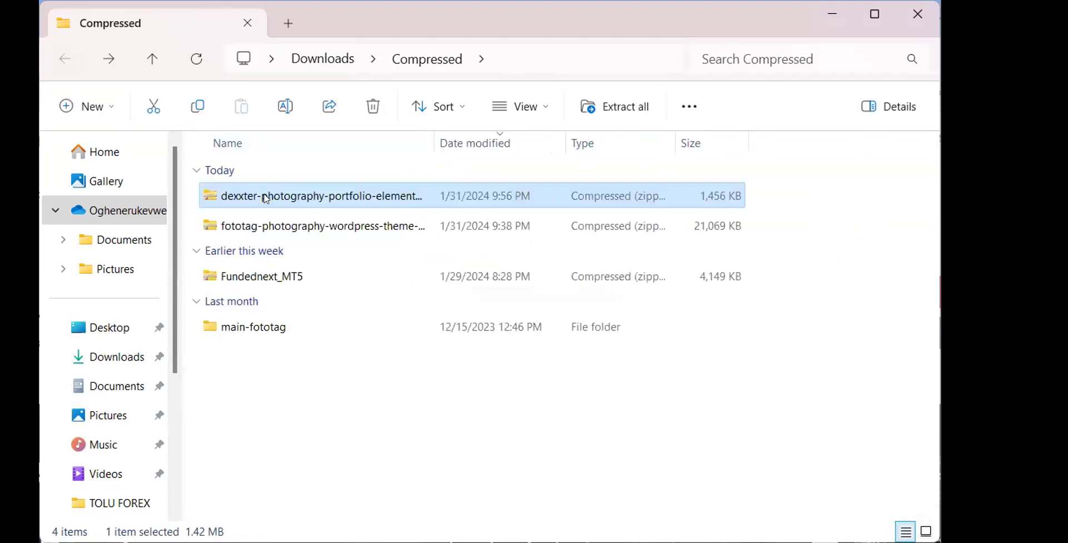
right_click(266, 199)
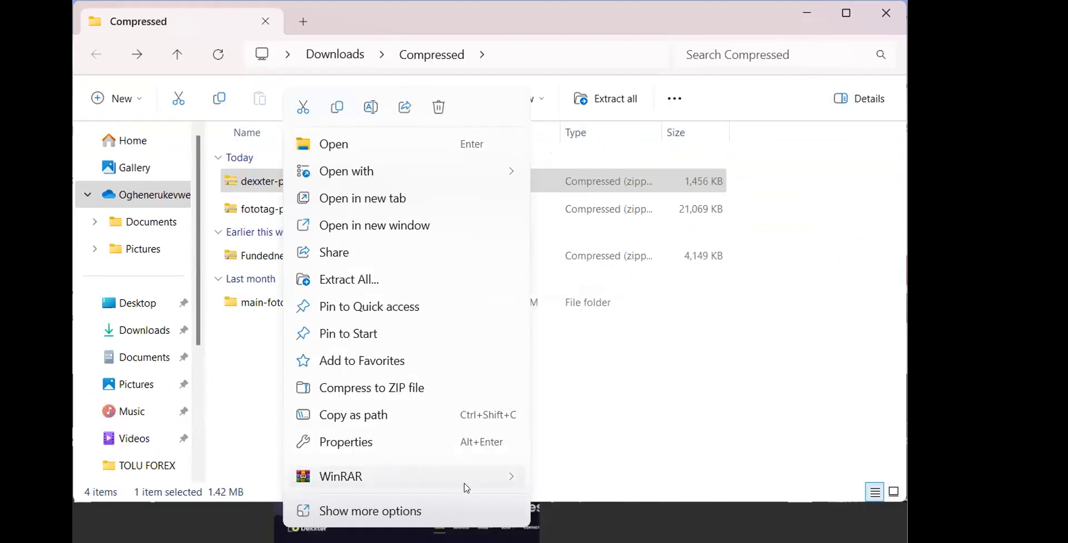
mouse_move(456, 517)
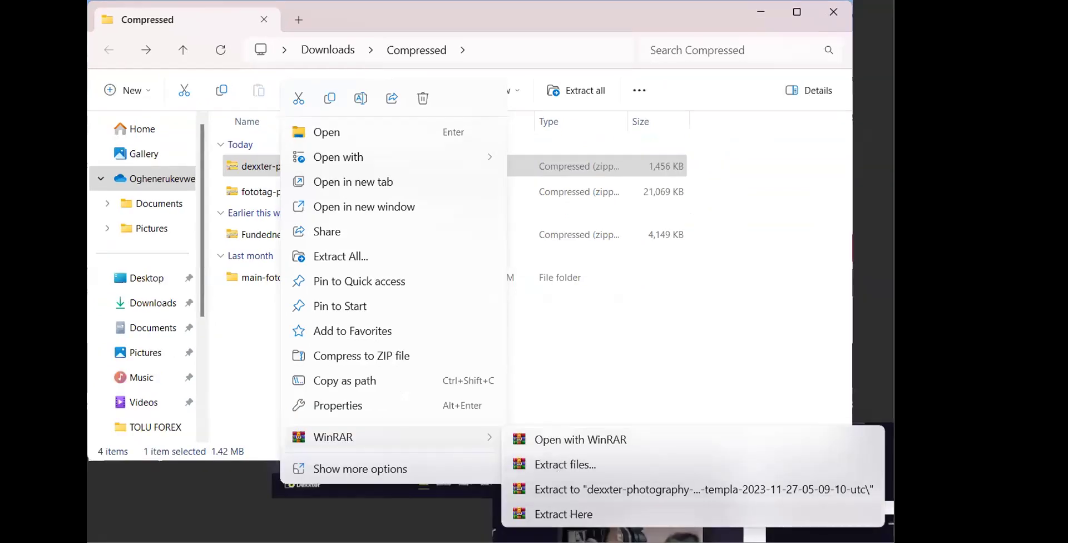
left_click(566, 514)
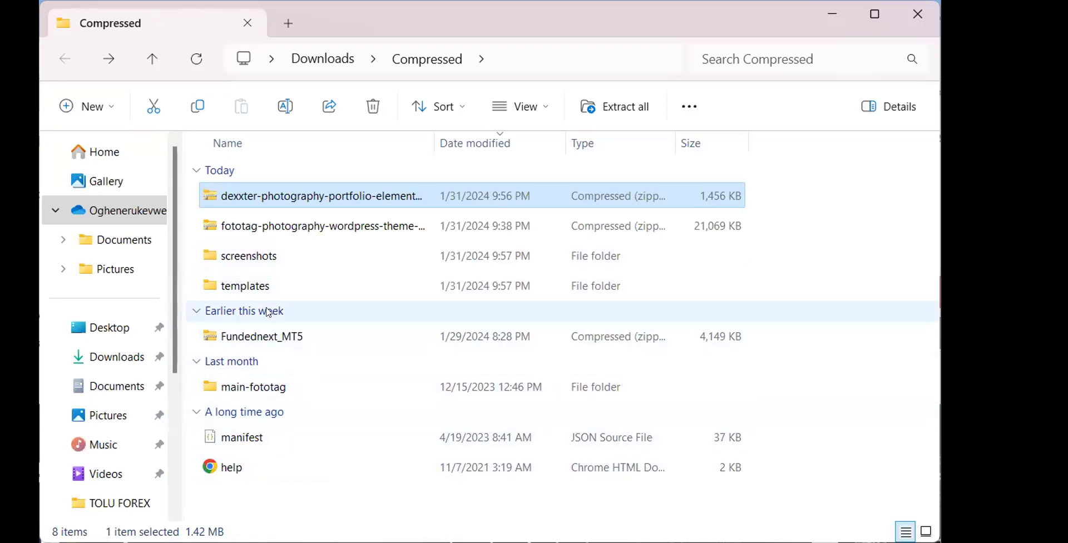
Delete the main-fototag folder, the fototag theme archive and the Fundednext_MT5 archive from the Compressed folder
left_click(267, 386)
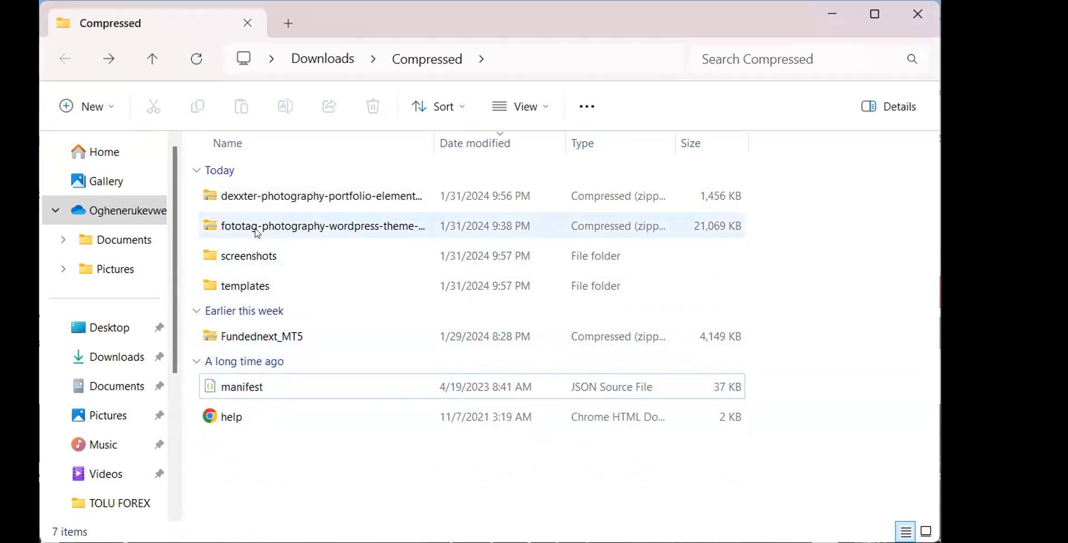
left_click(282, 232)
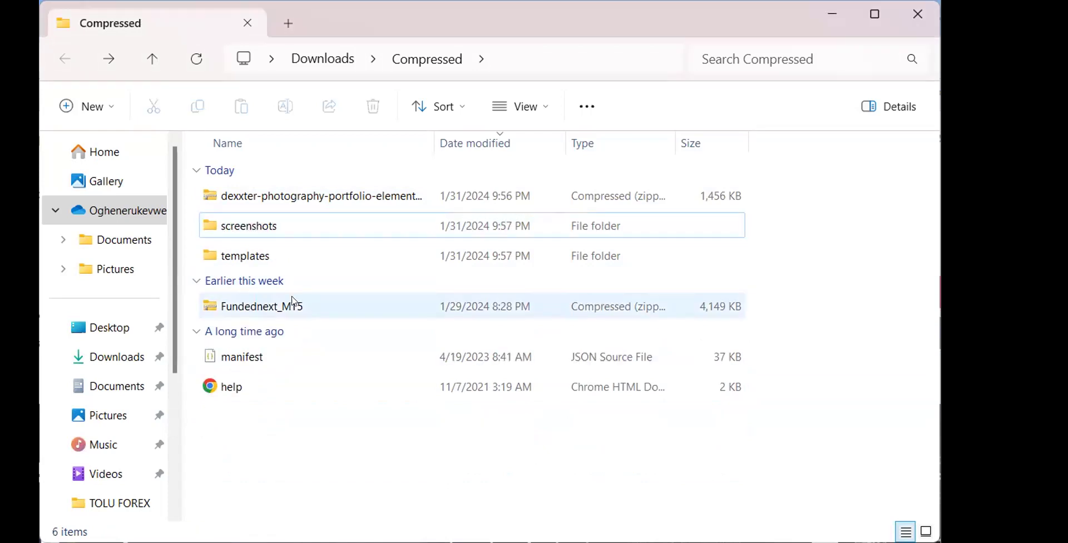
left_click(295, 305)
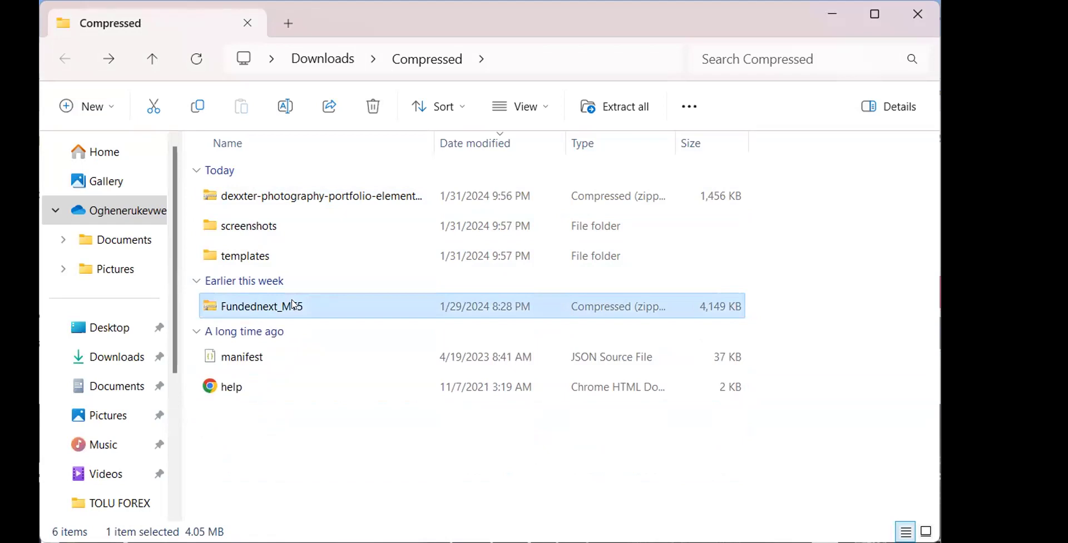
key("Delete")
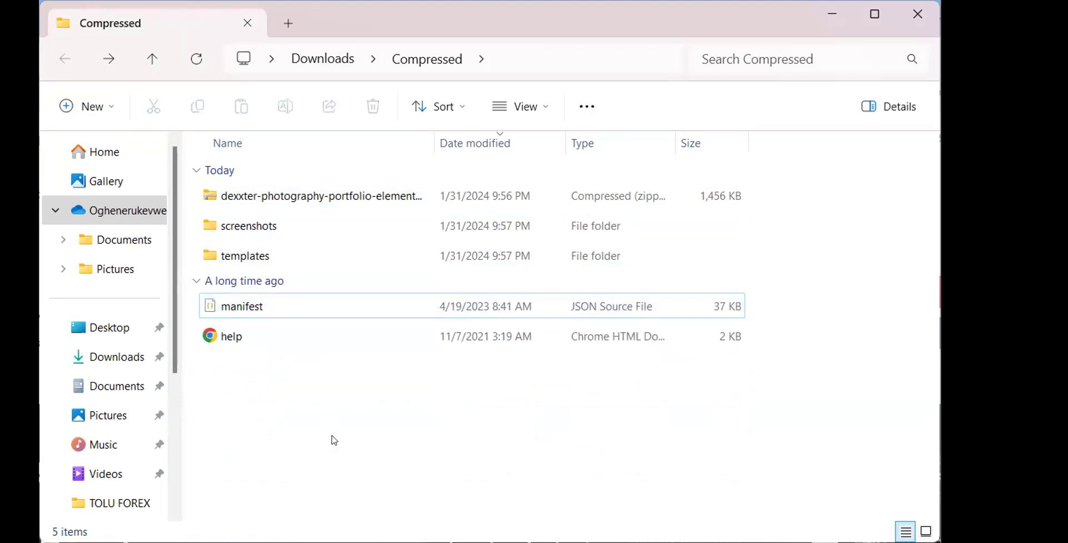
Inspect the JSON files inside the extracted templates folder and return to the Compressed folder
double_click(292, 261)
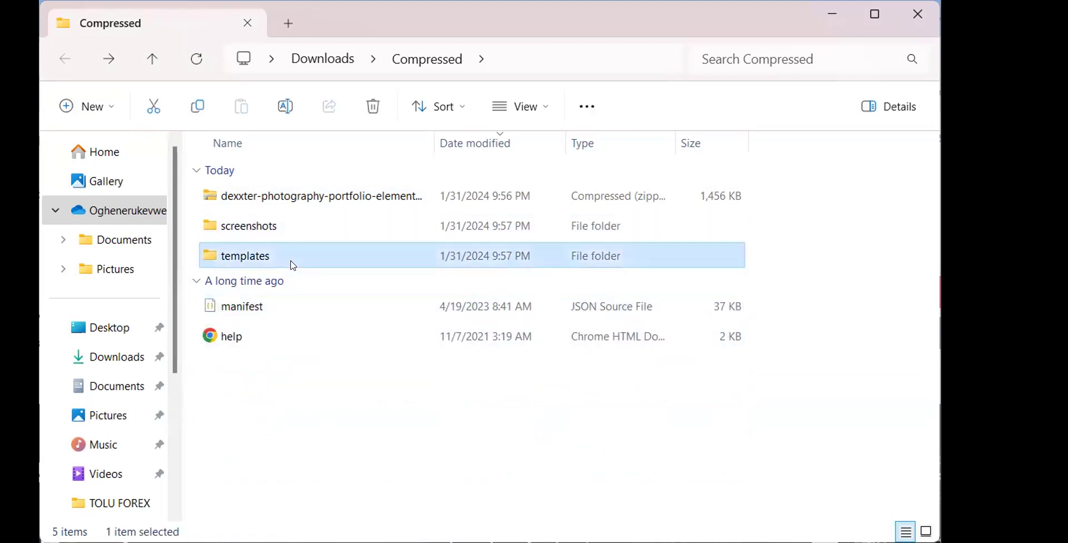
scroll(293, 265, "down", 2)
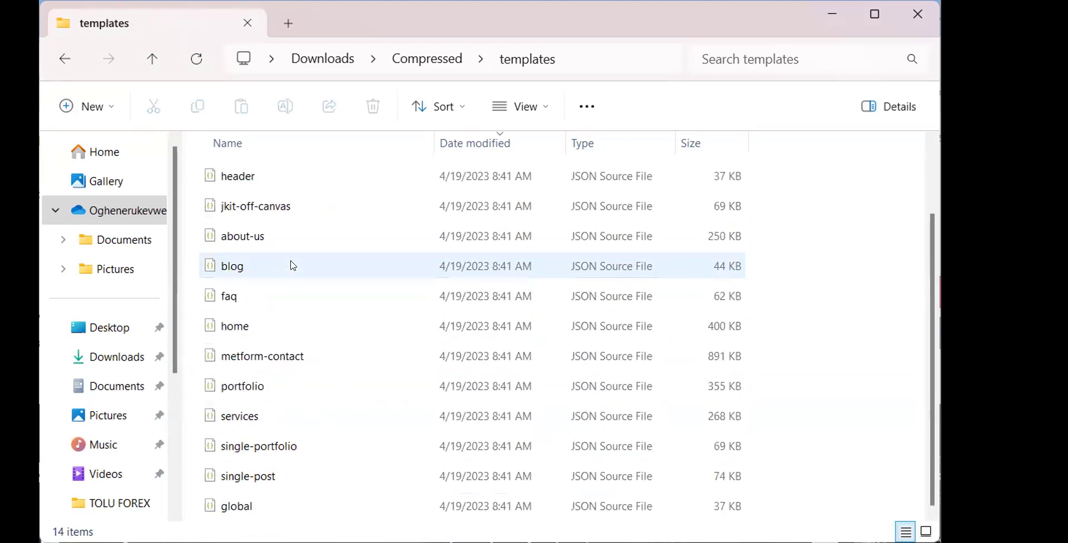
scroll(293, 266, "up", 2)
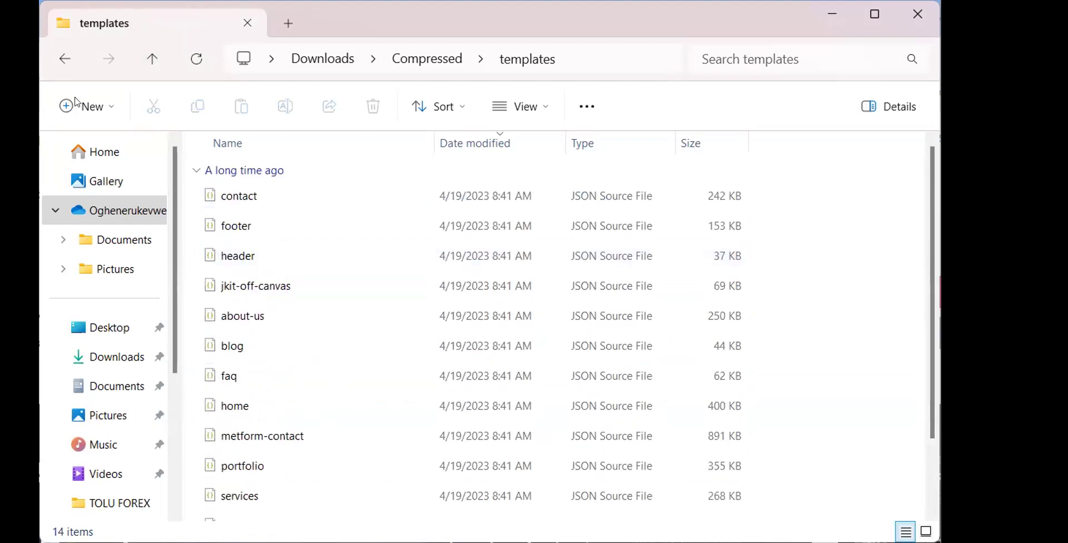
left_click(67, 60)
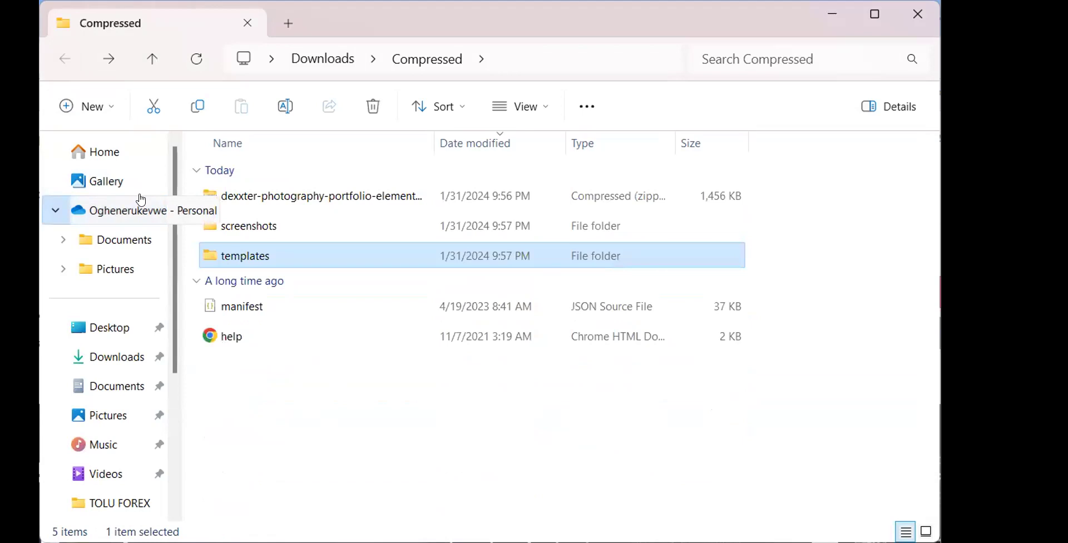
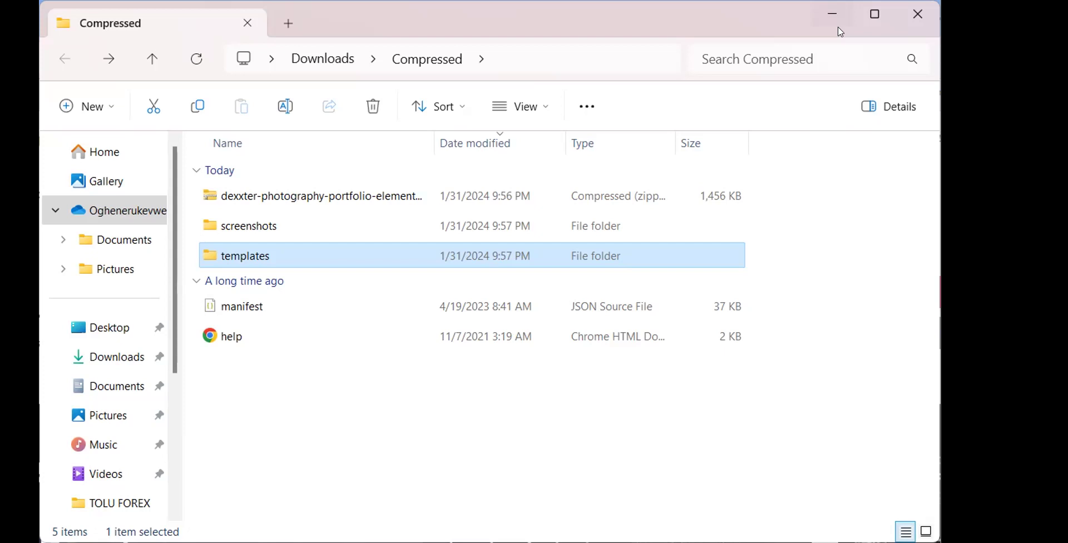
Switch to the WordPress admin in Chrome and locate Advanced WP Reset among the installed plugins
left_click(833, 17)
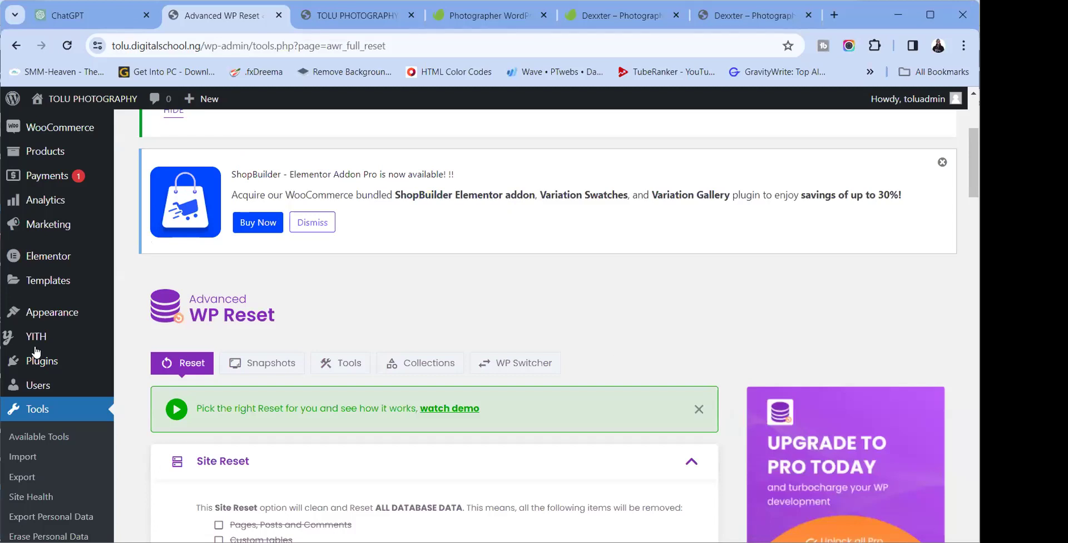
left_click(50, 367)
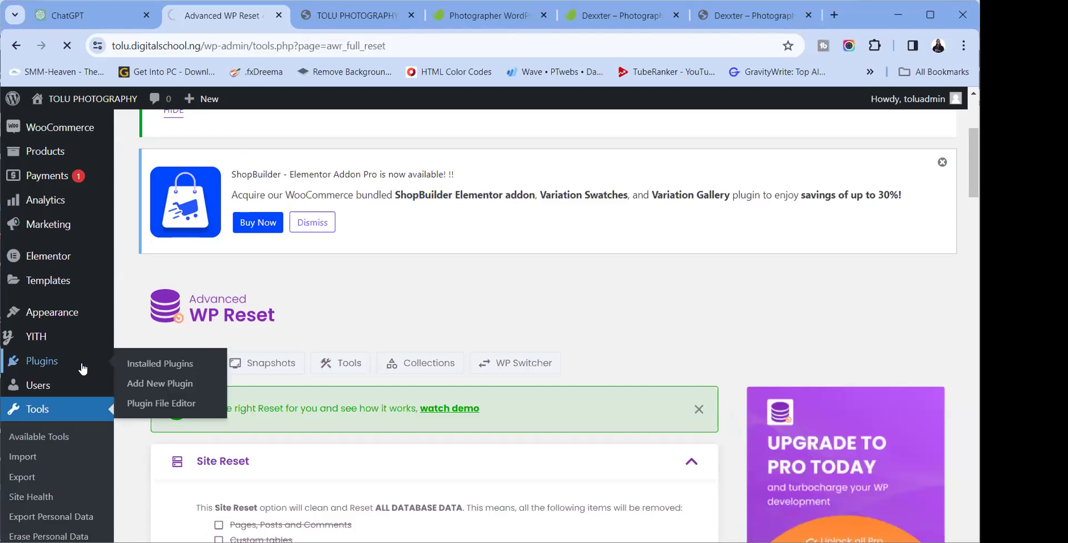
scroll(341, 313, "down", 3)
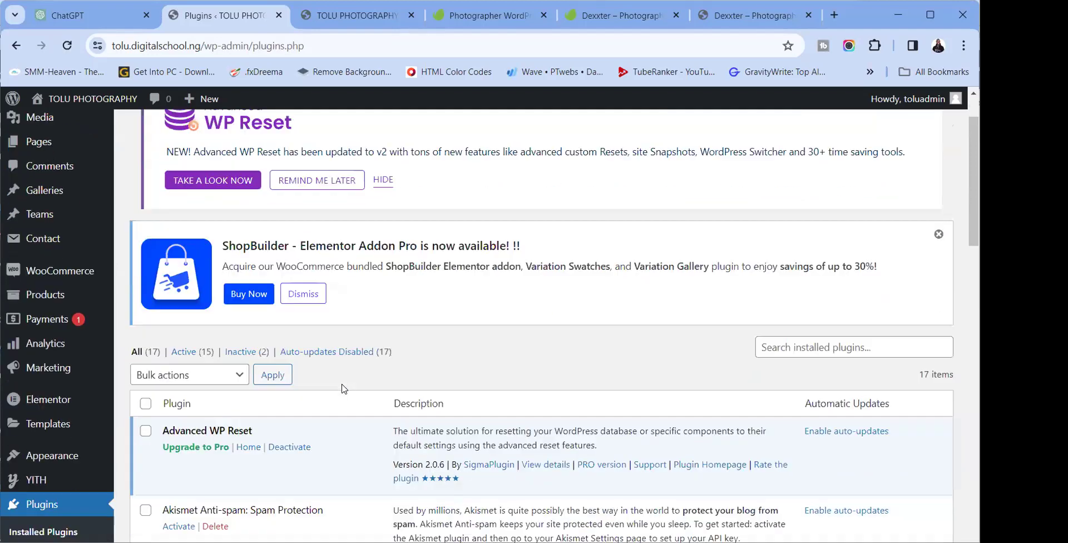
left_click_drag(162, 356, 254, 360)
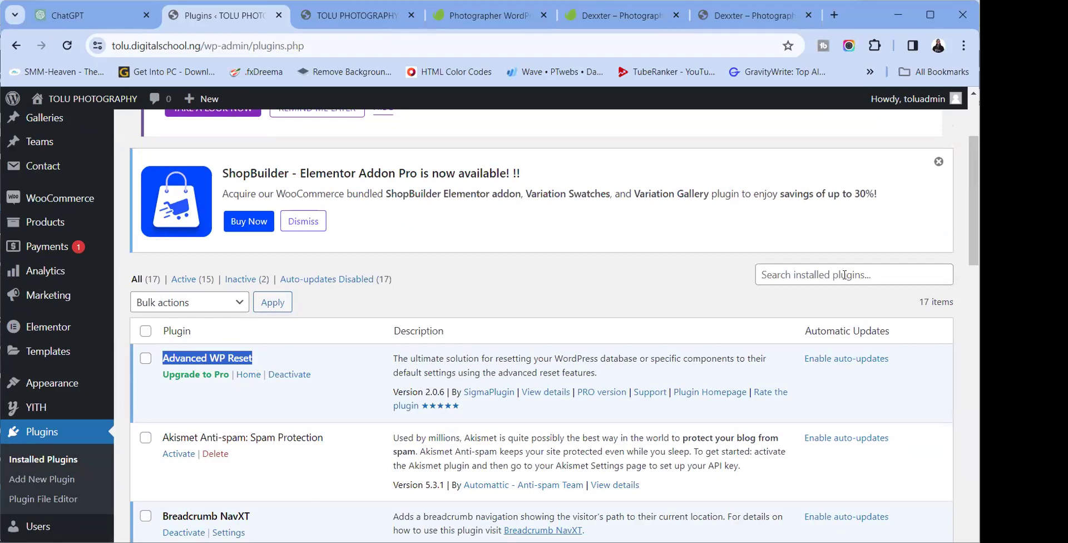
Search the WordPress directory of new plugins for "wp reset" and look over the matching plugins
scroll(269, 346, "up", 3)
left_click(223, 139)
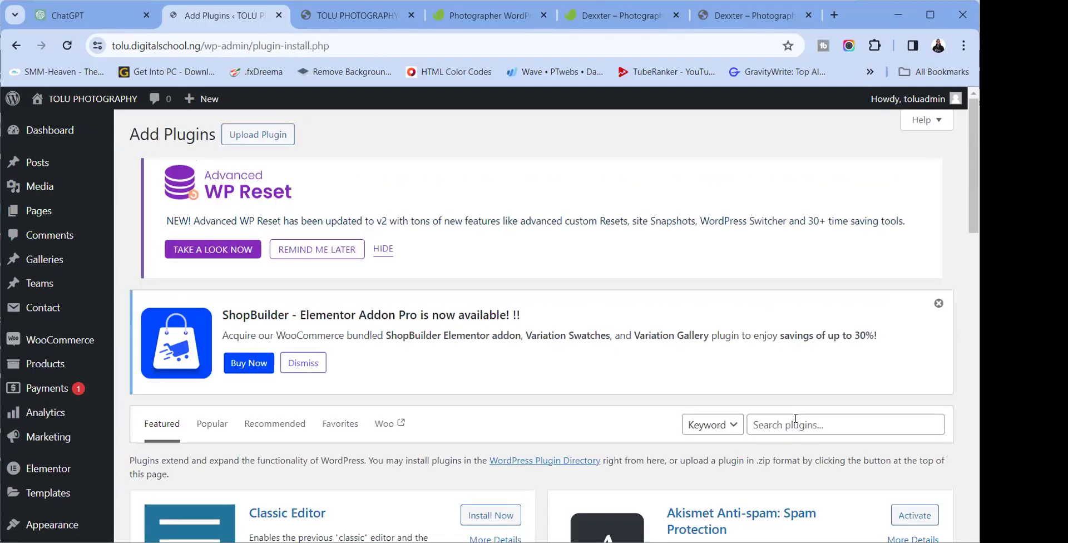
left_click(794, 425)
type("w")
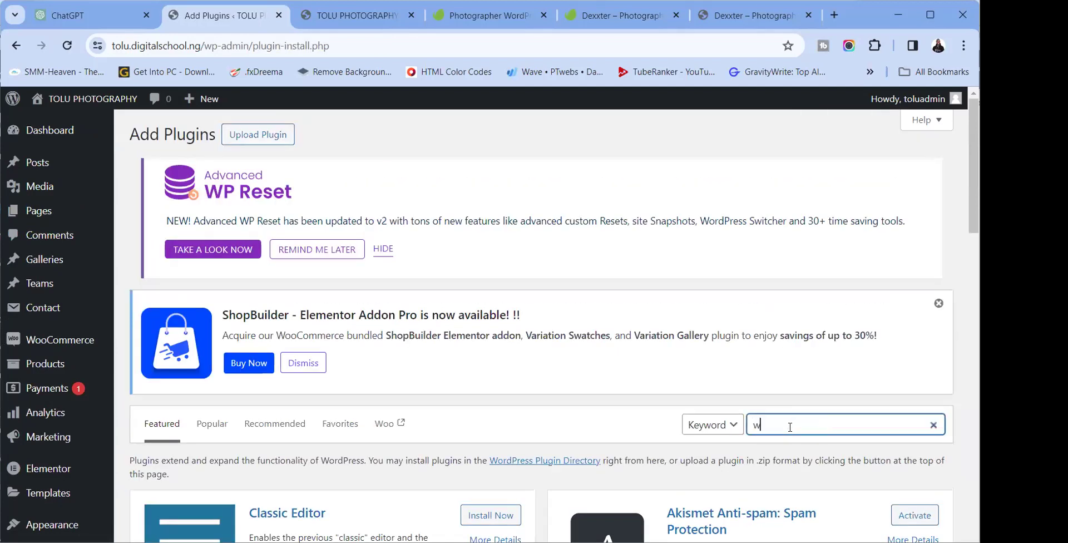
type("p reset")
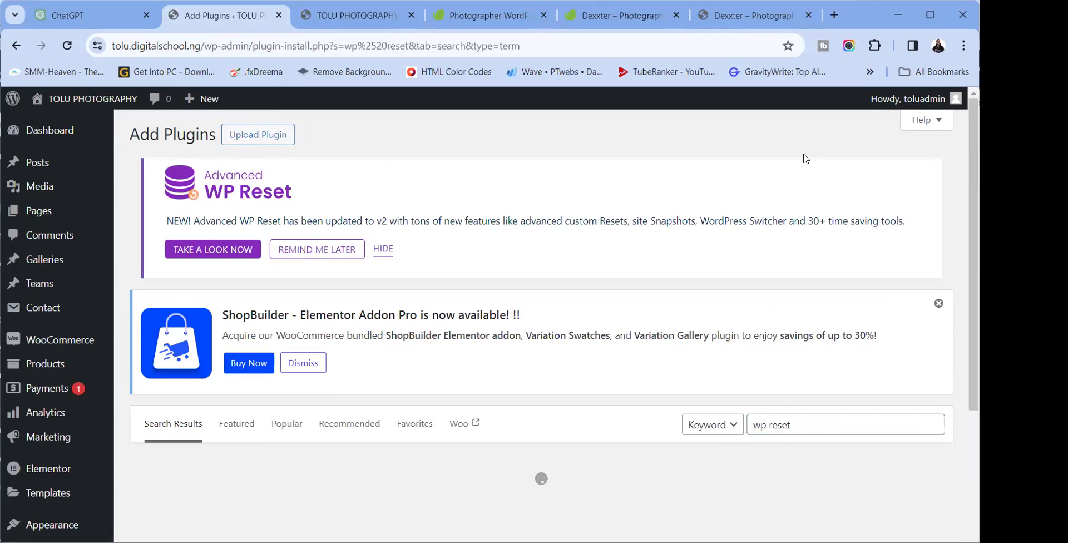
scroll(768, 284, "down", 4)
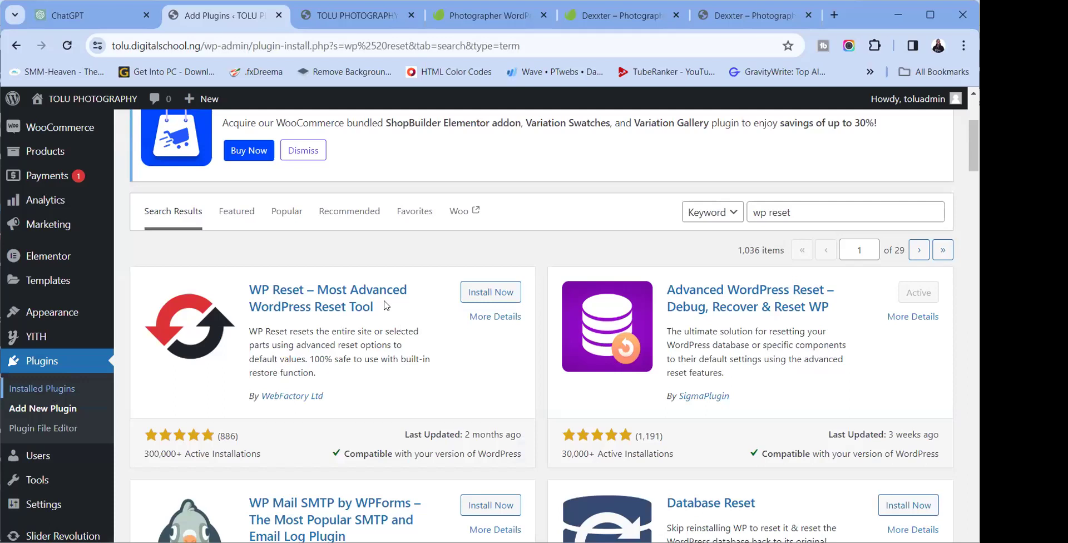
Return to the installed plugins list and open the Advanced WP Reset tool page
scroll(219, 332, "down", 4)
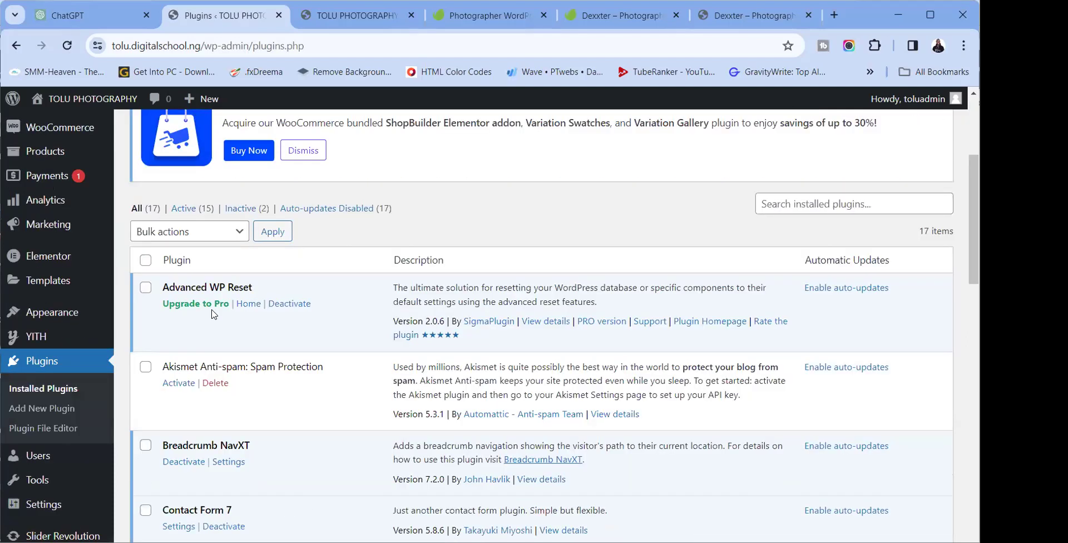
scroll(84, 349, "down", 3)
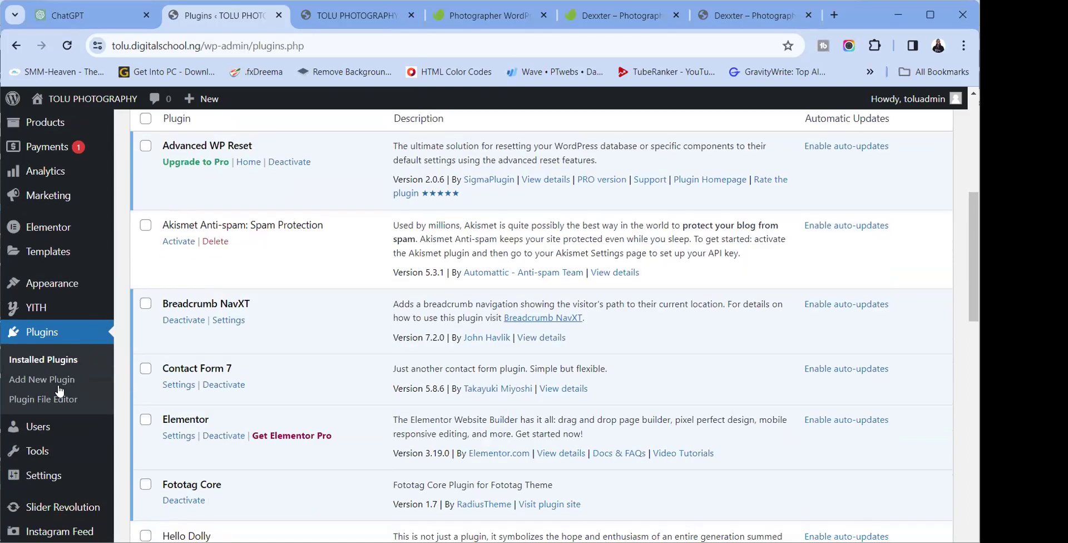
scroll(48, 454, "down", 3)
mouse_move(67, 450)
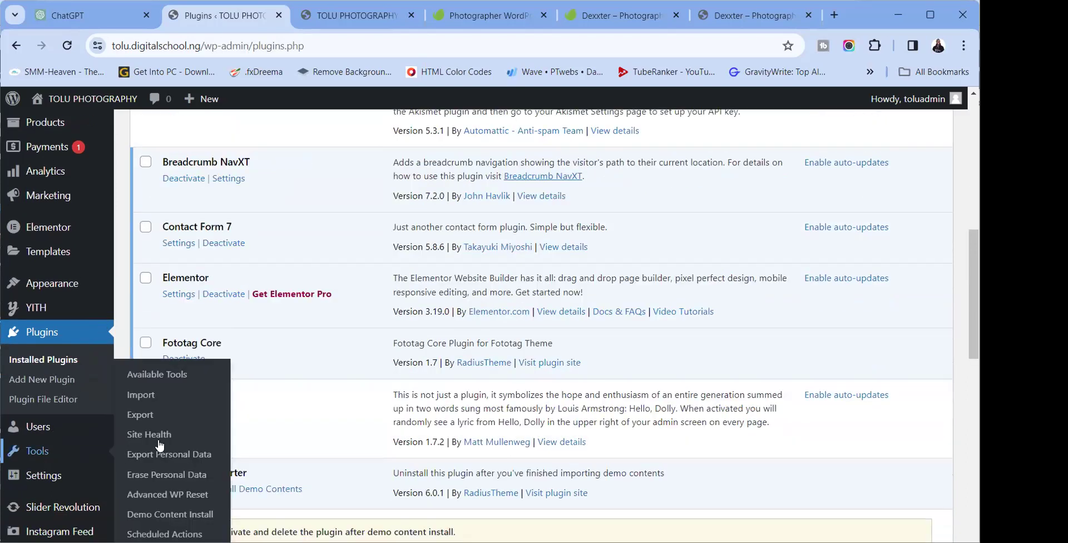
left_click(173, 495)
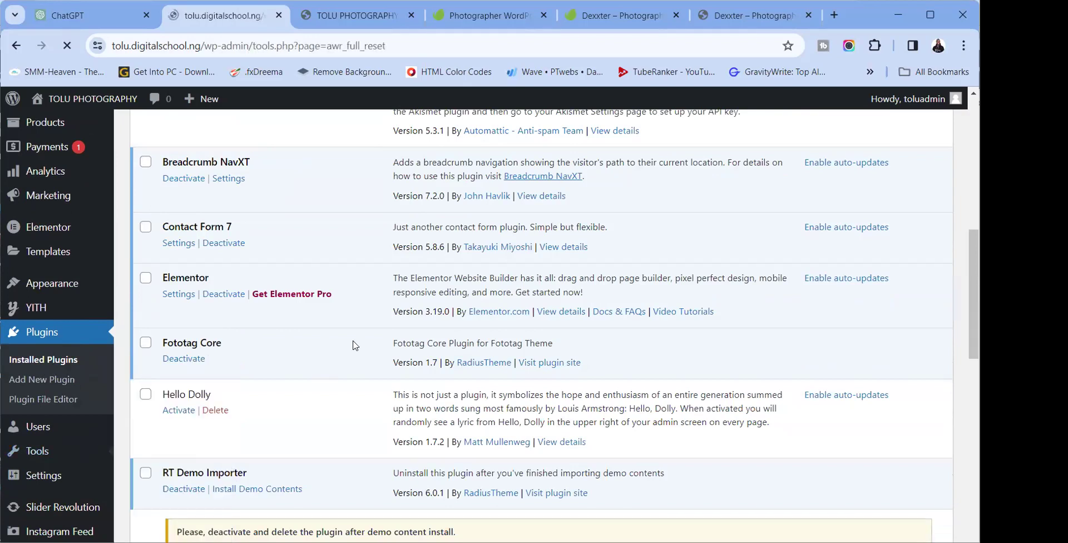
Review which items the Site Reset option removes and which it leaves untouched, including the current admin user
scroll(353, 345, "down", 5)
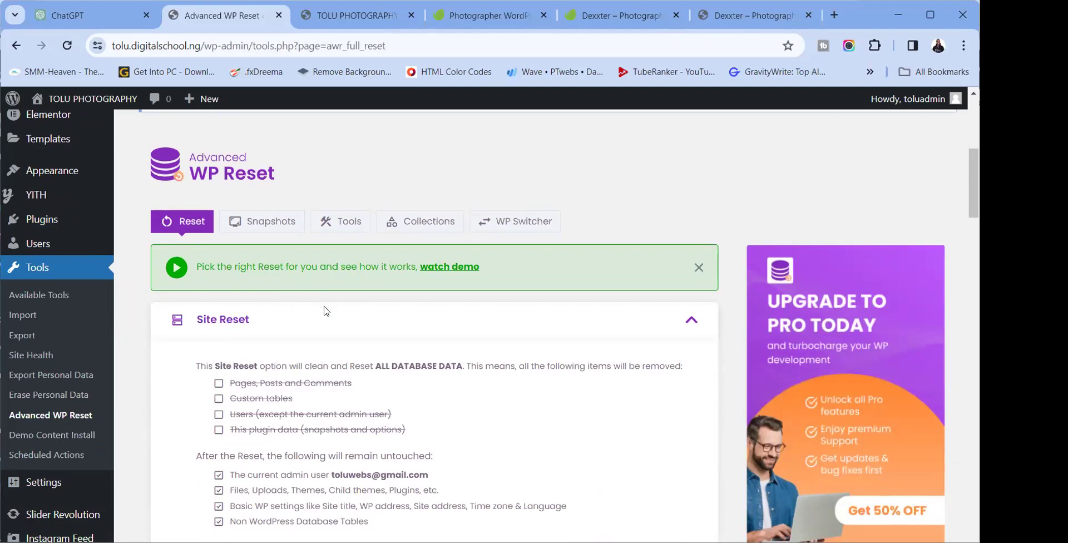
scroll(326, 310, "down", 5)
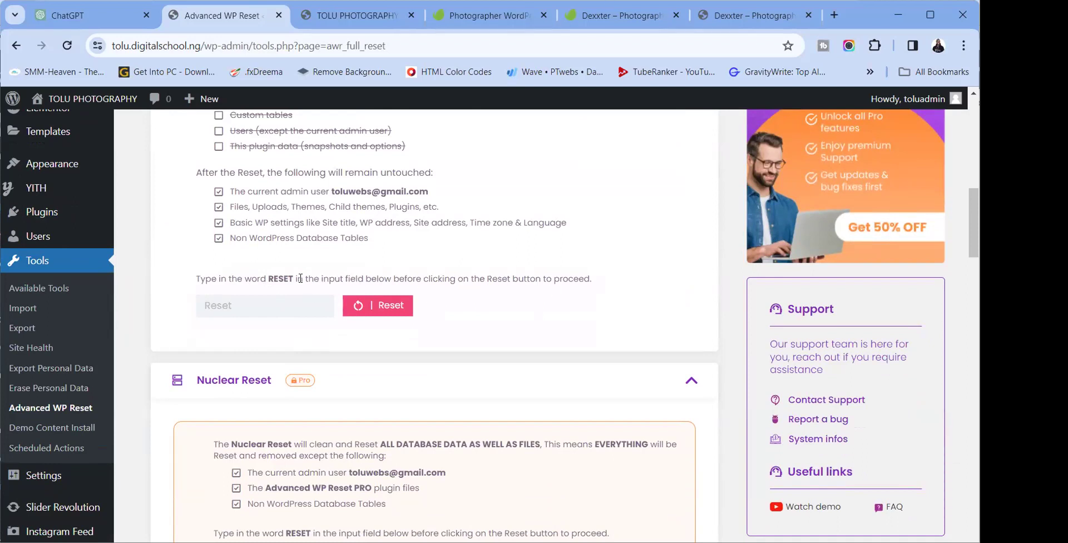
scroll(300, 278, "up", 4)
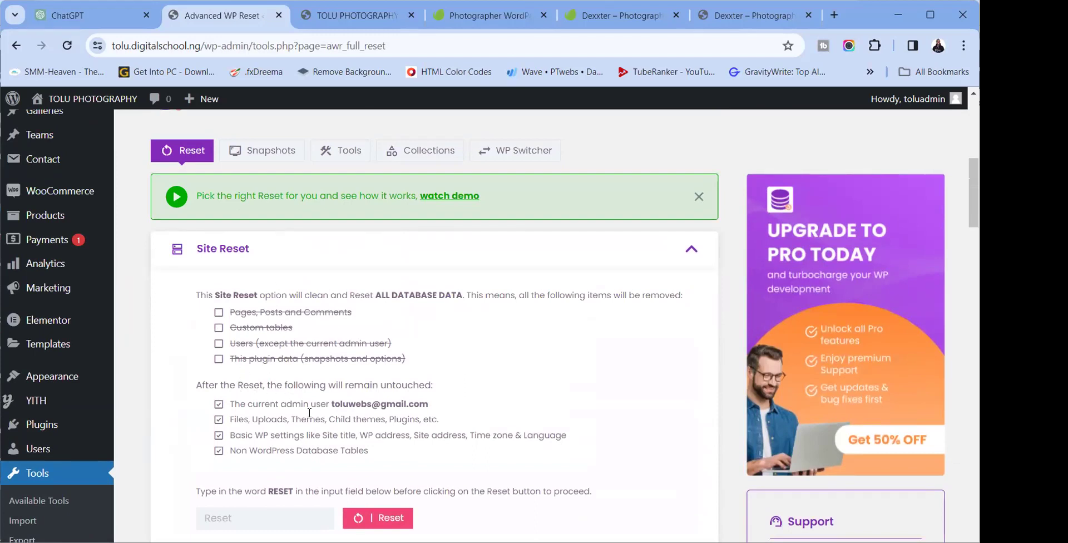
left_click_drag(428, 403, 343, 404)
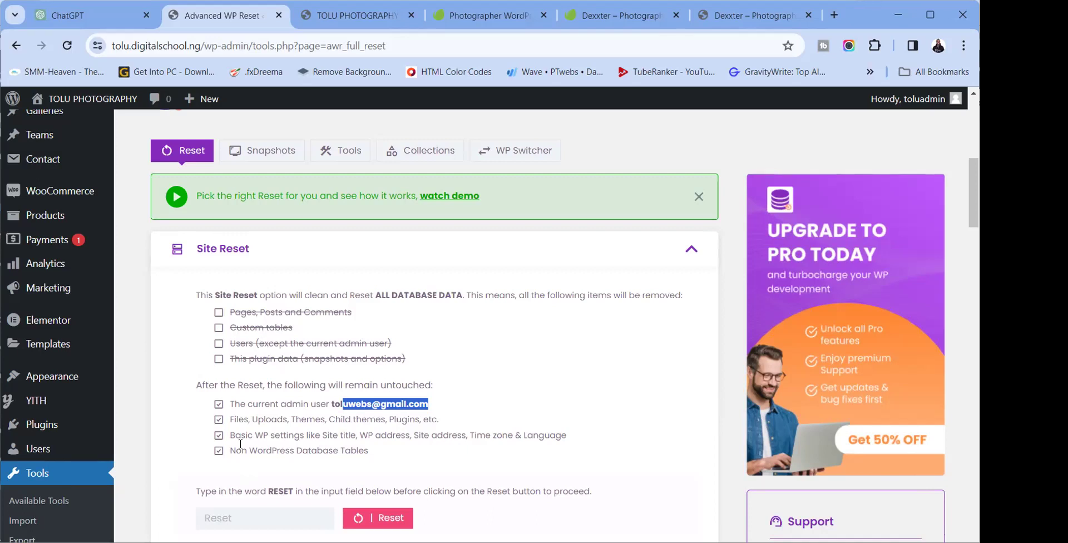
scroll(240, 443, "down", 2)
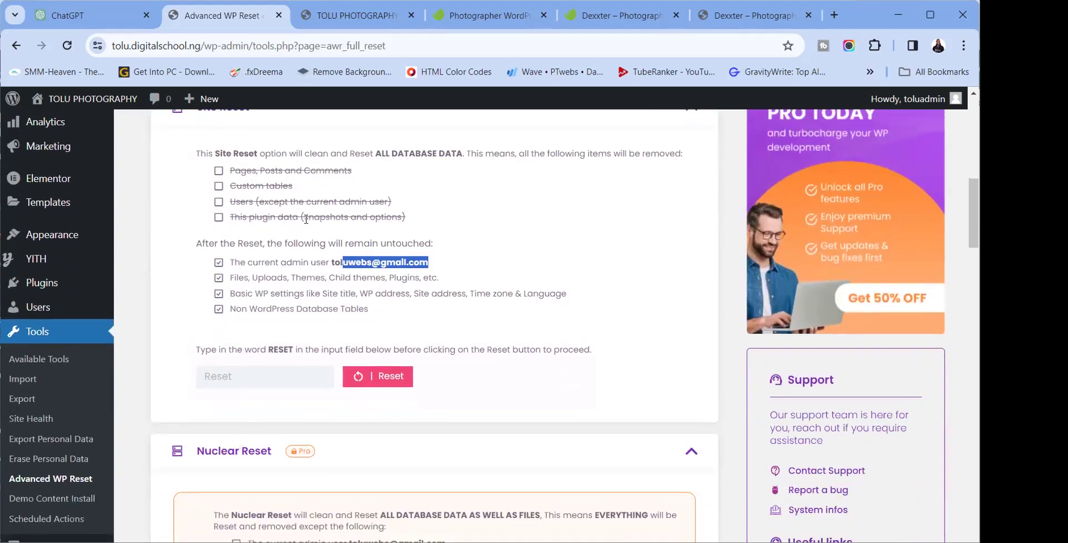
Try to run the Site Reset with the confirmation word "reset", and close the resulting dialog
left_click(277, 375)
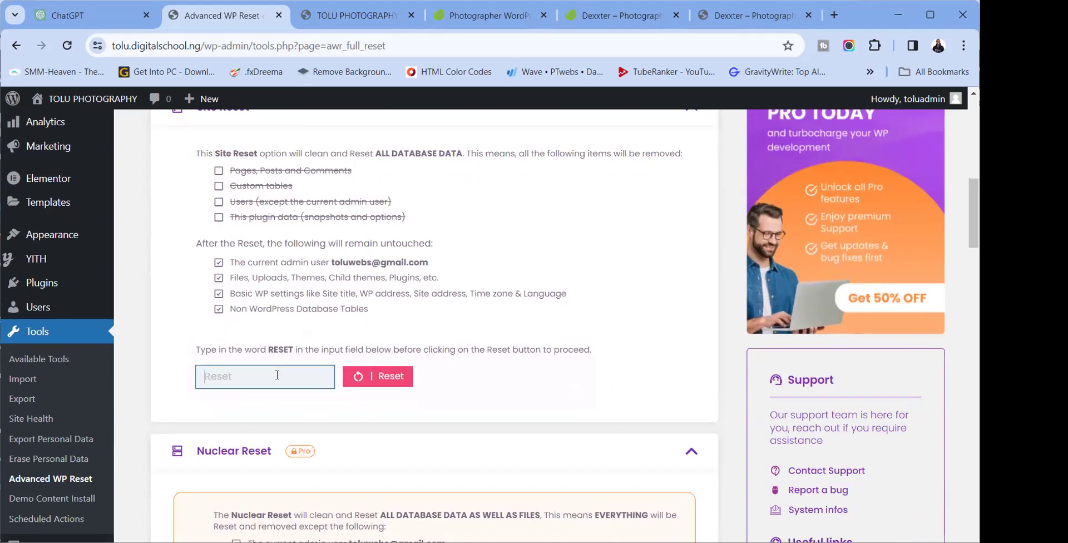
type("reset")
left_click(355, 384)
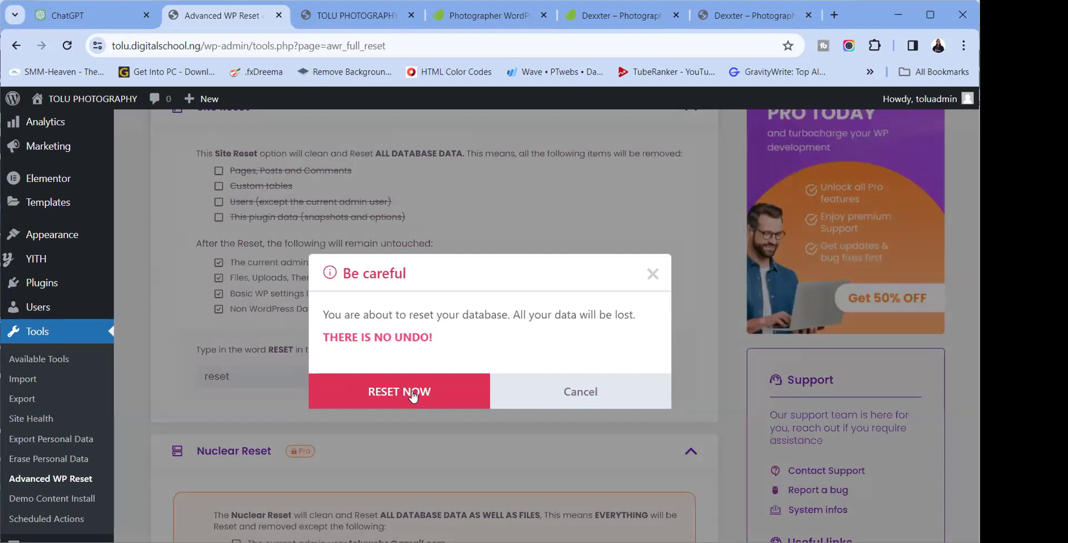
left_click(414, 395)
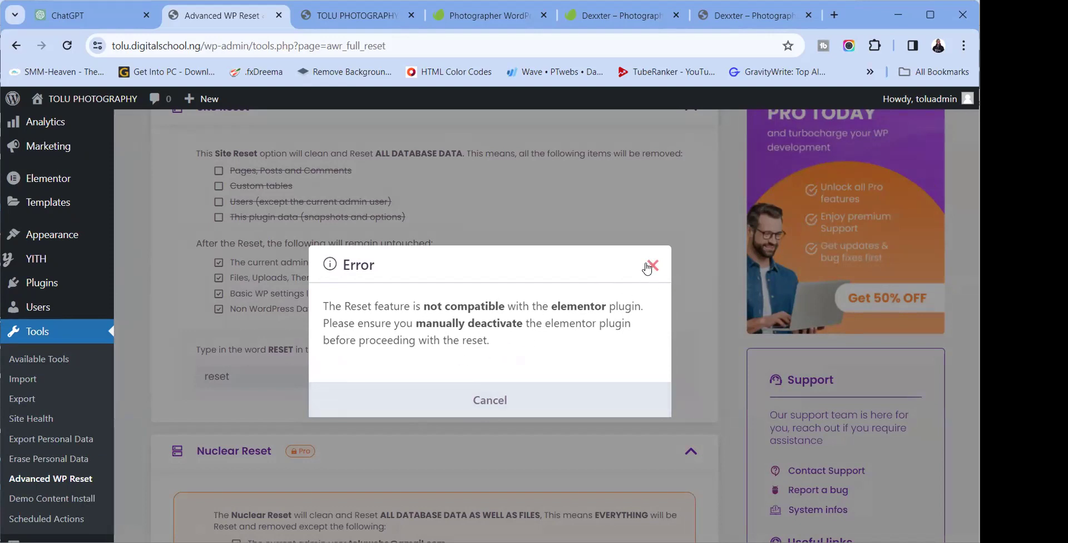
left_click(651, 266)
Deactivate the Elementor plugin from the installed plugins list, choosing Other as the reason and skipping the feedback submission
mouse_move(42, 252)
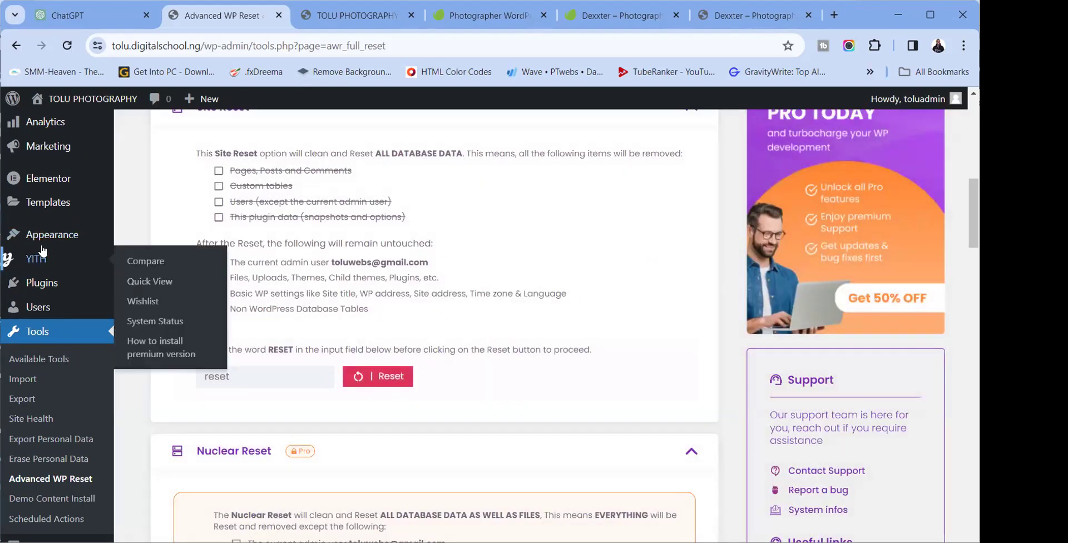
left_click(41, 284)
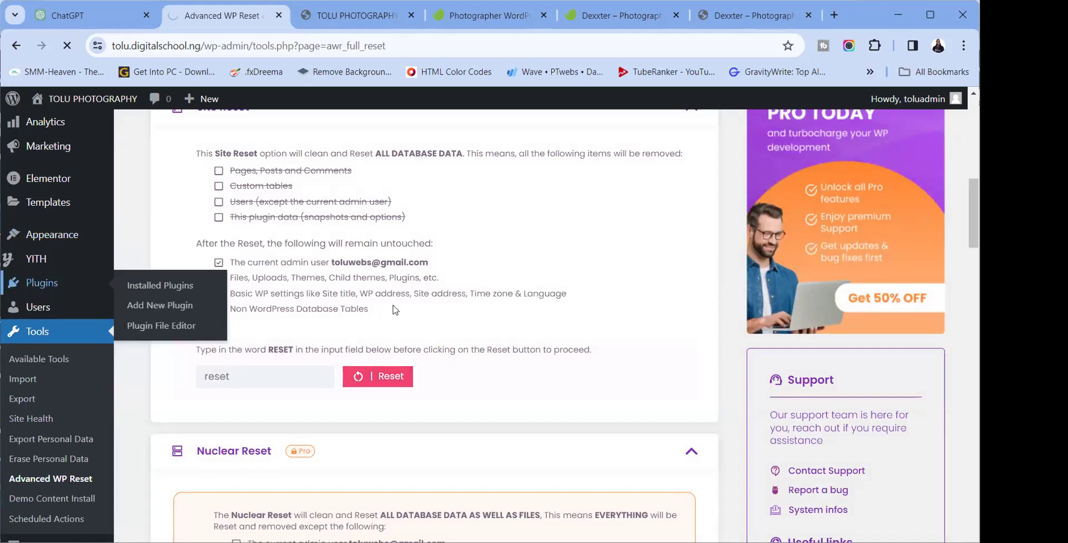
scroll(370, 416, "down", 7)
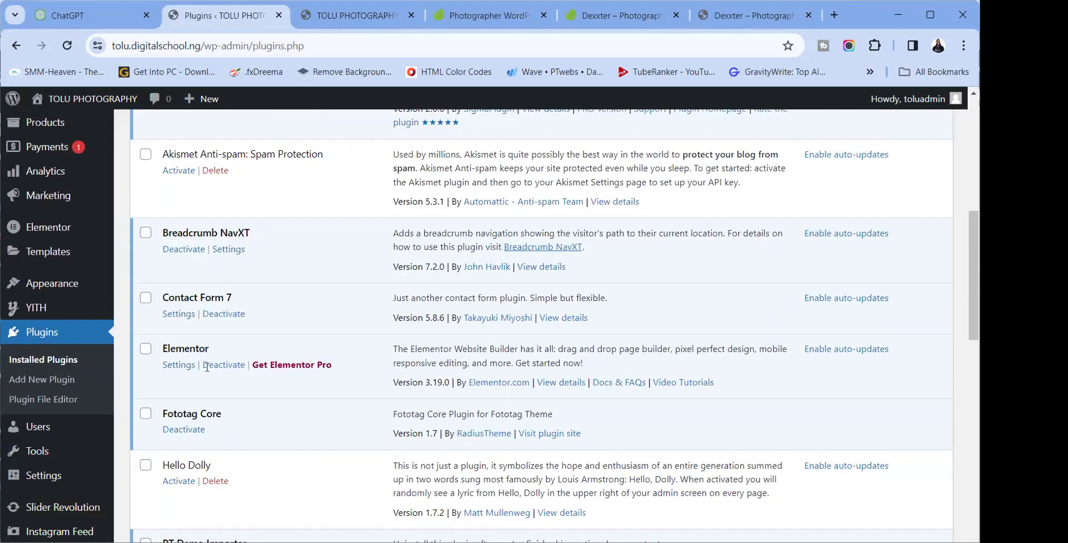
left_click(236, 365)
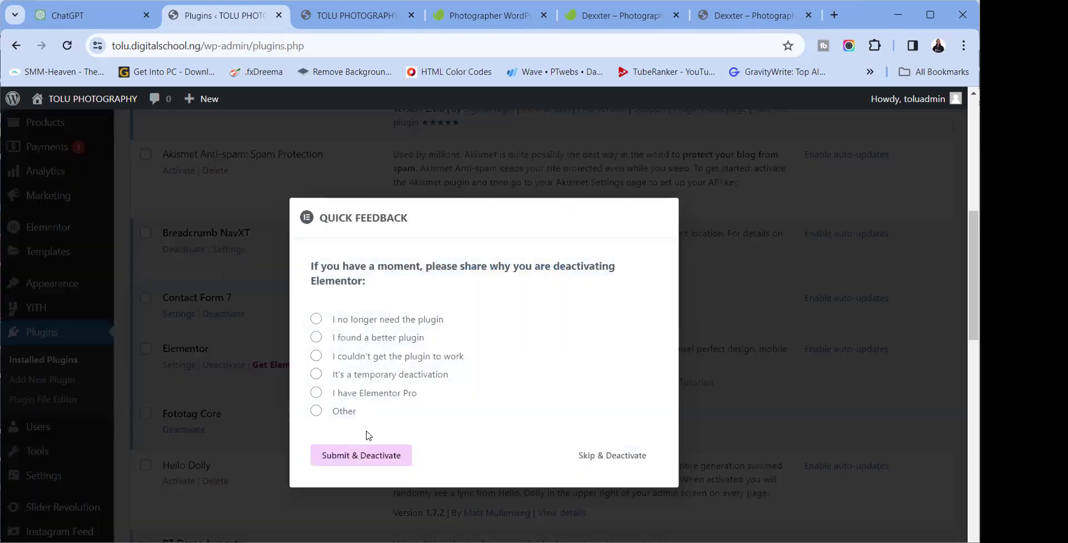
left_click(342, 413)
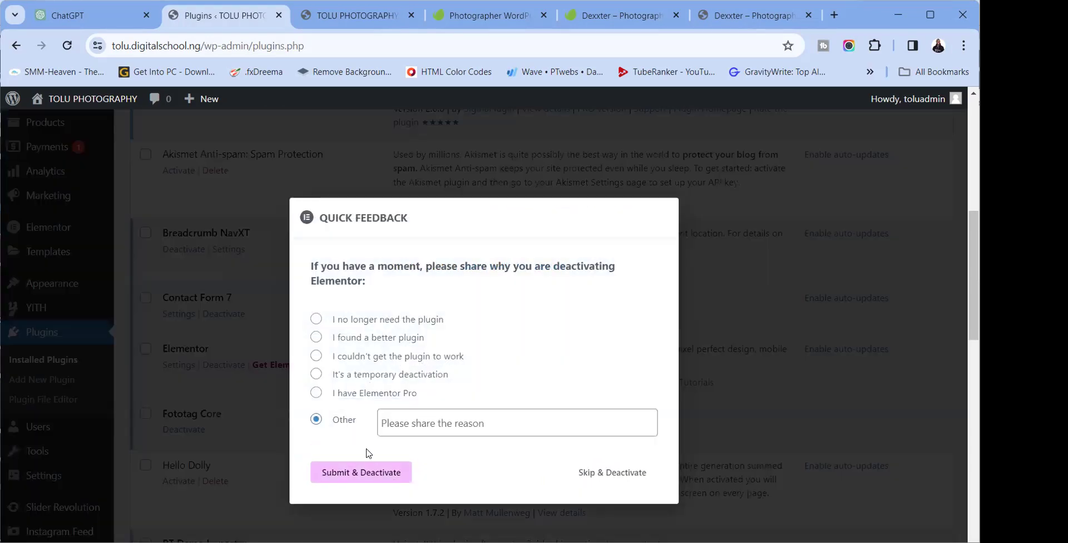
left_click(614, 480)
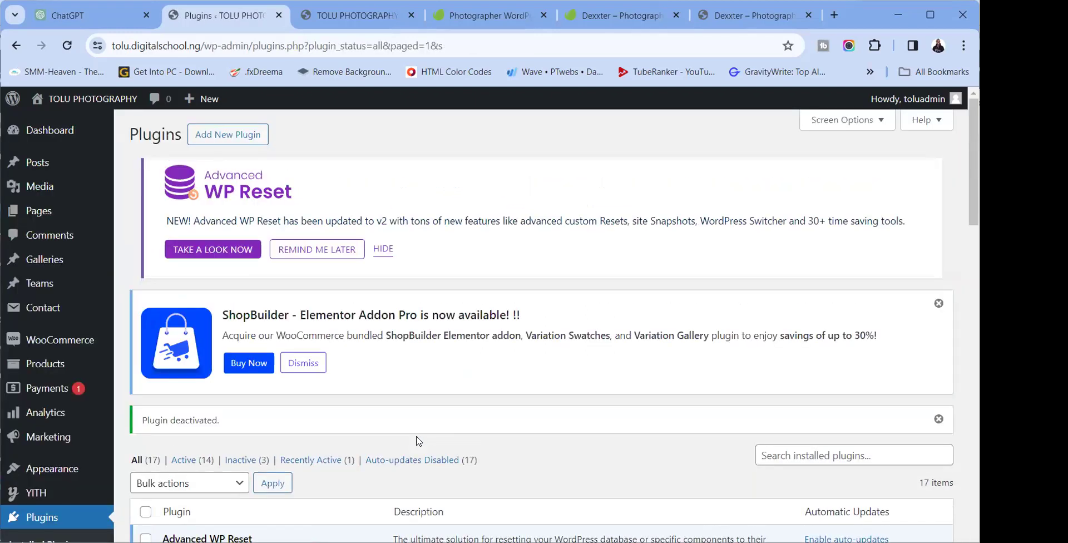
Delete the deactivated Elementor plugin and its data from the installed plugins list
scroll(210, 404, "down", 5)
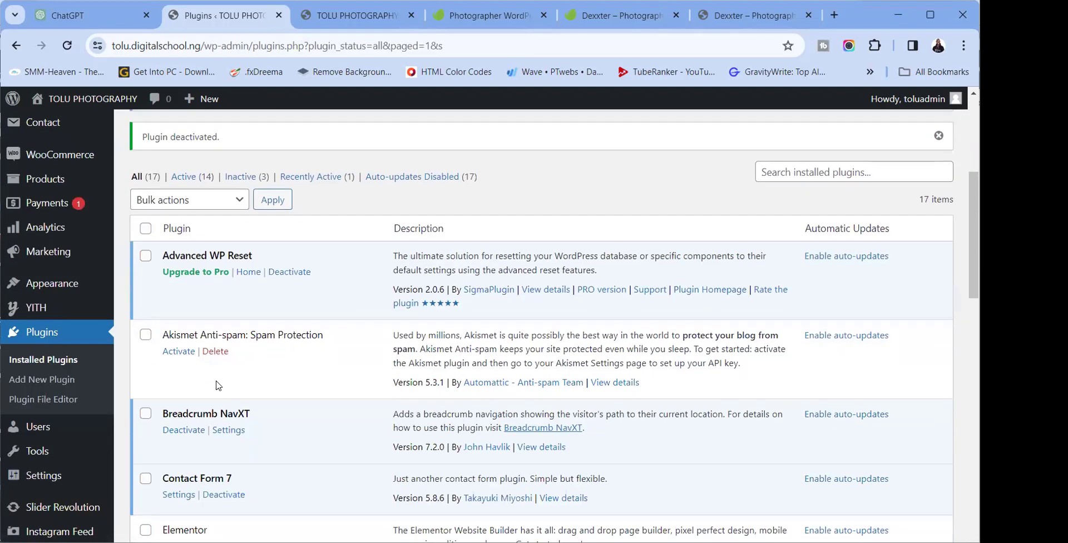
scroll(217, 389, "down", 4)
left_click(215, 334)
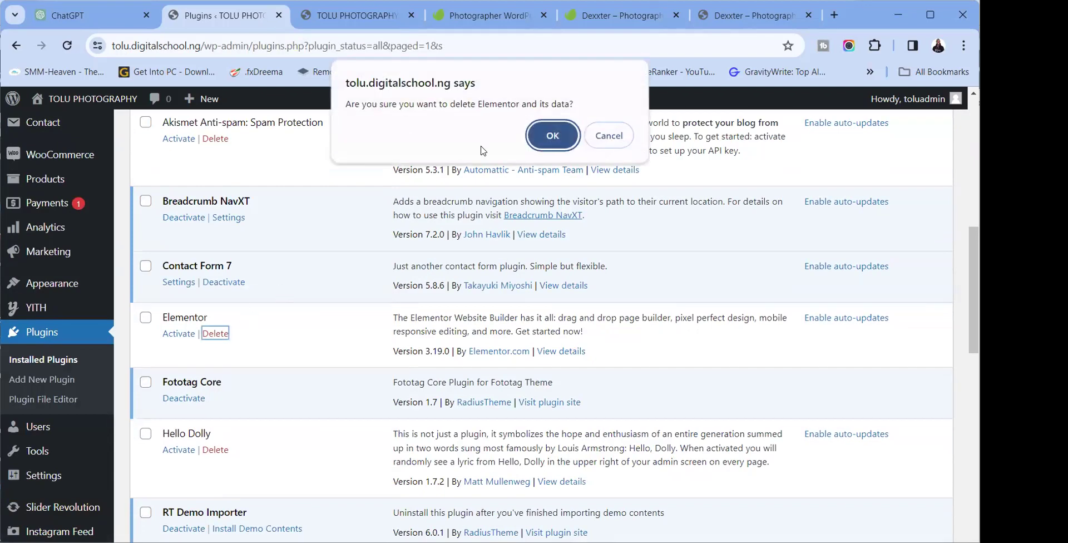
left_click(553, 133)
Open the Advanced WP Reset tool and run the Site Reset with the confirmation word "reset"
scroll(60, 384, "down", 5)
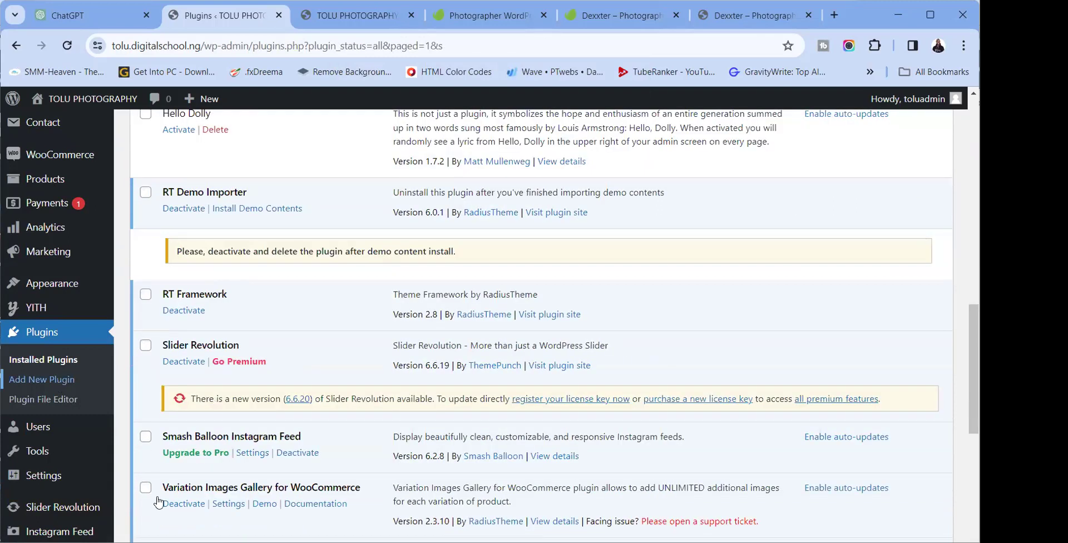
left_click(159, 503)
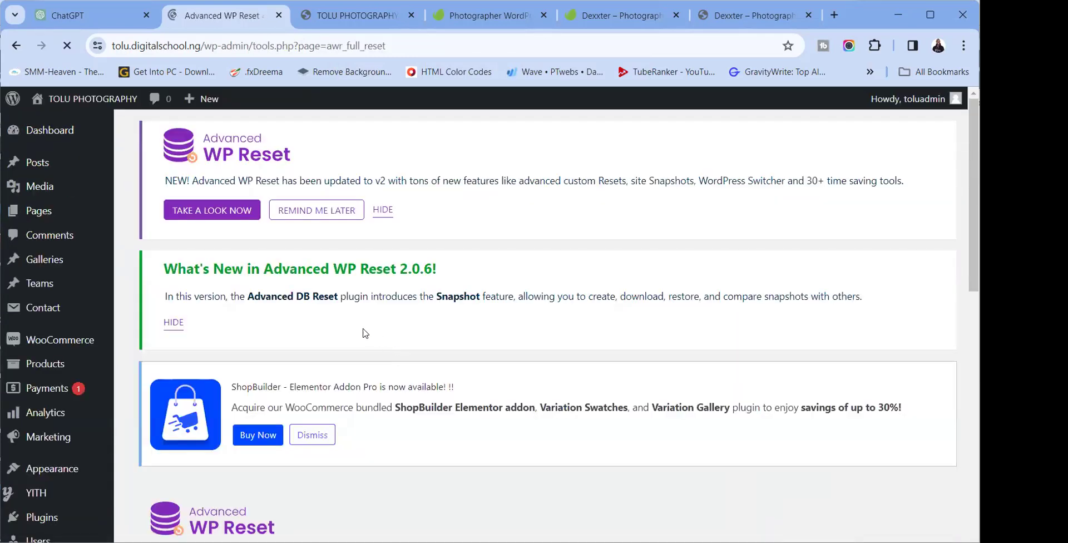
scroll(306, 428, "down", 8)
left_click(284, 445)
type("reset")
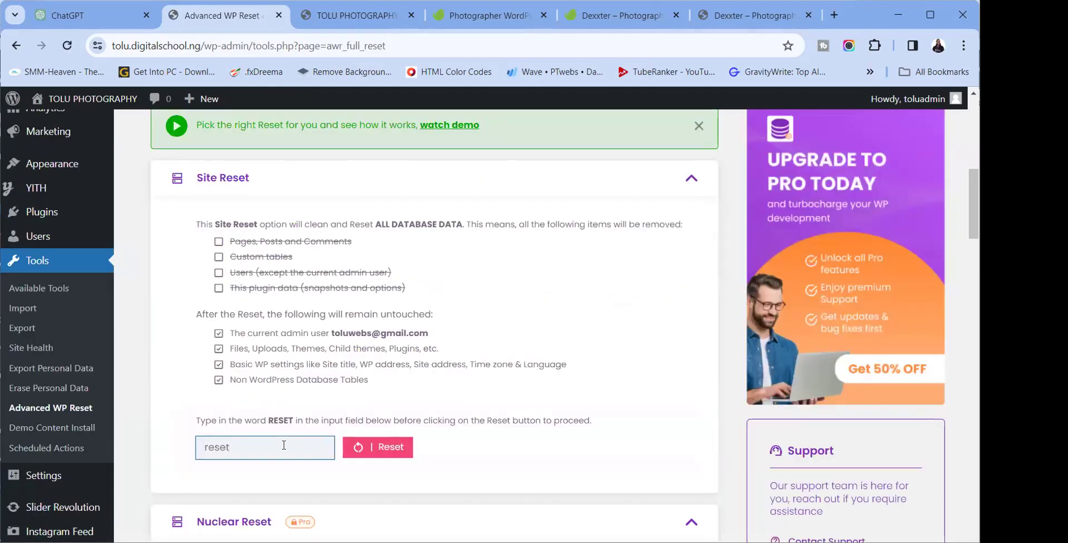
left_click(405, 448)
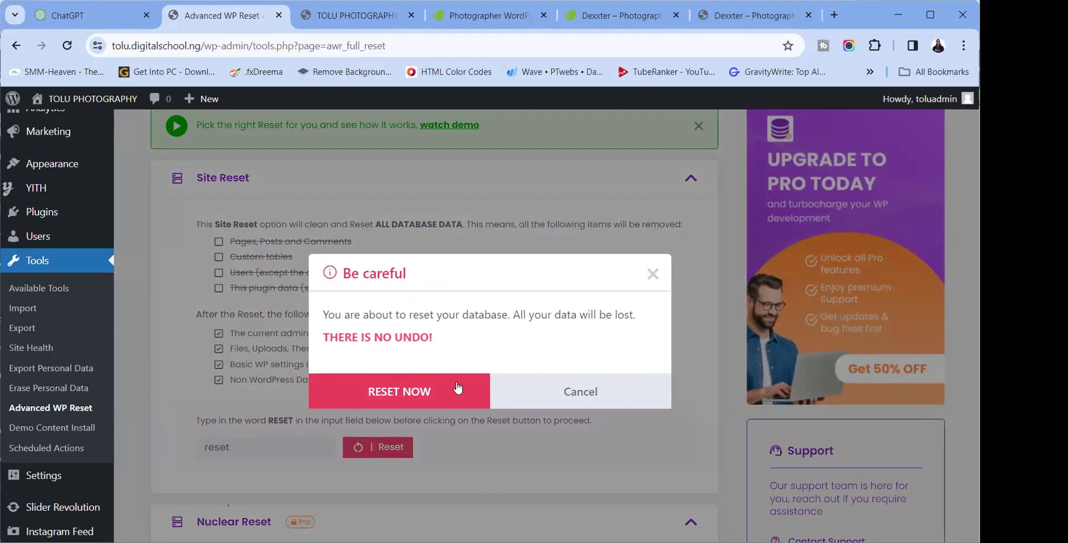
left_click(457, 387)
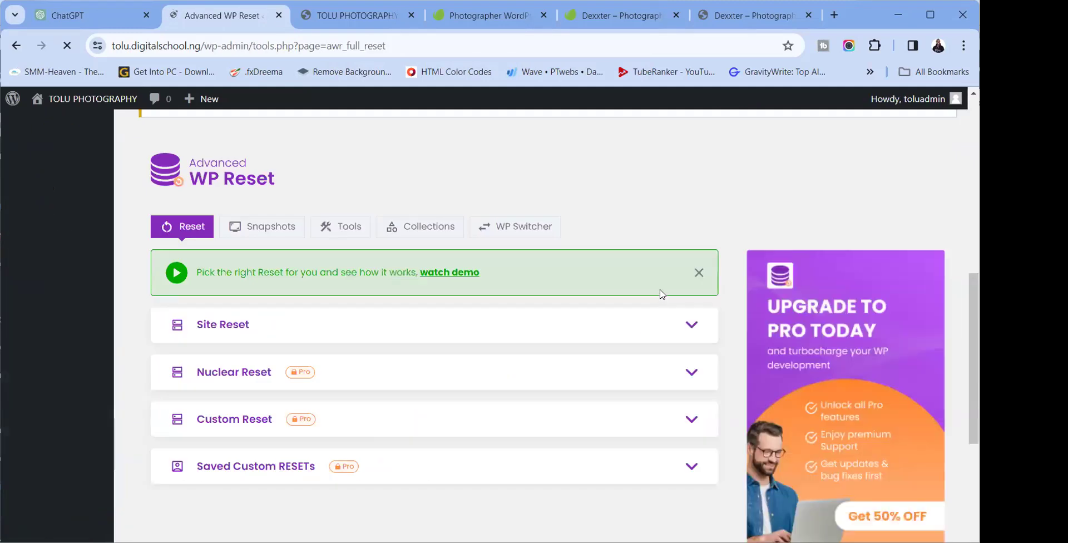
scroll(109, 381, "down", 8)
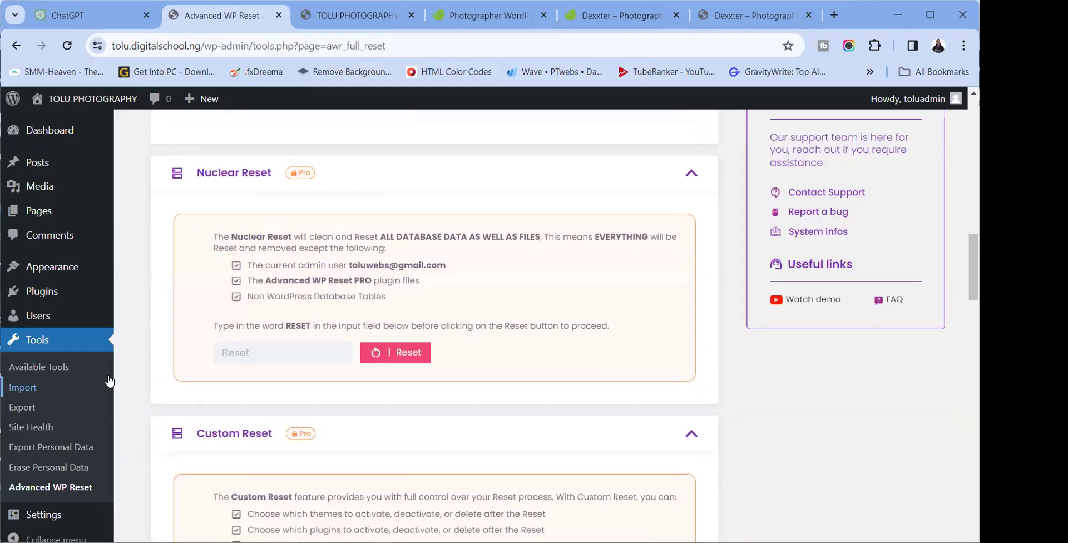
scroll(19, 454, "down", 7)
scroll(19, 453, "up", 20)
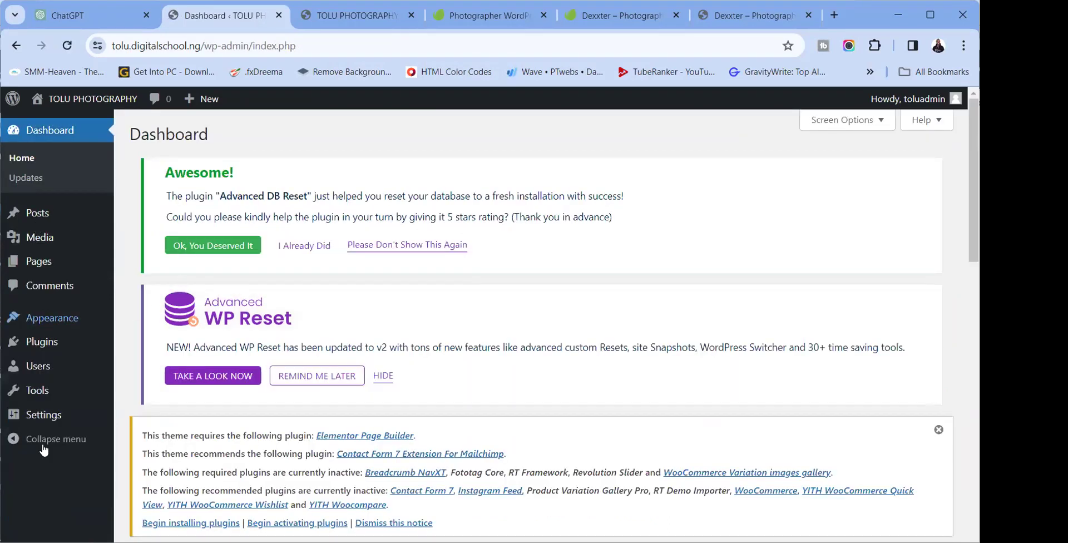
Open the installed plugins list and deactivate the Advanced WP Reset plugin
mouse_move(46, 327)
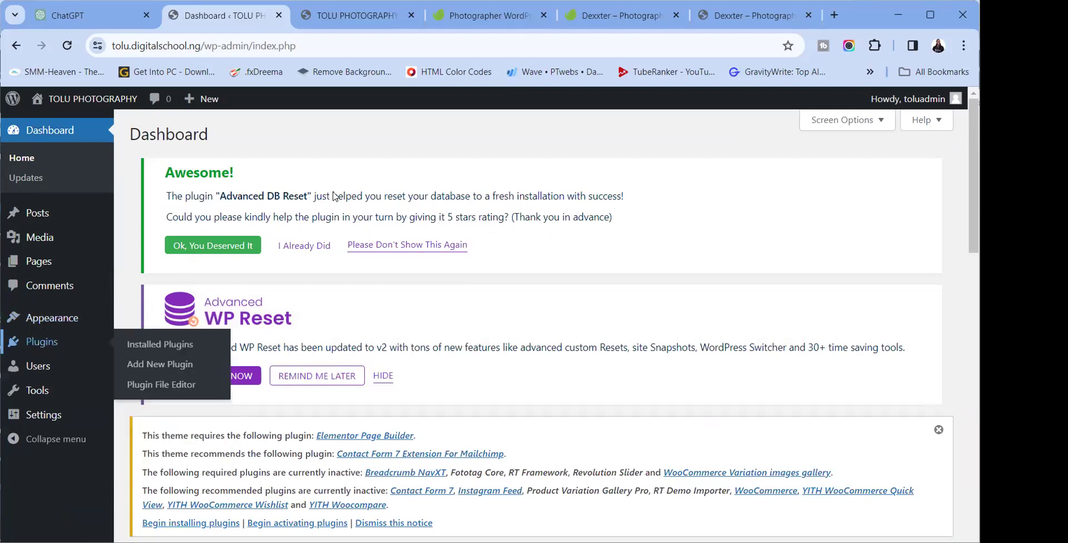
scroll(278, 278, "down", 5)
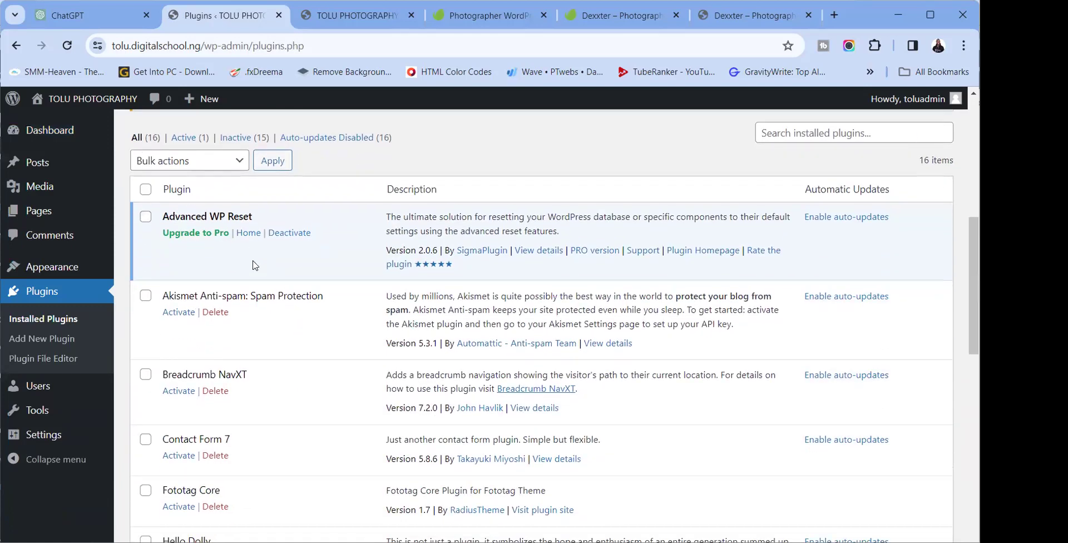
scroll(254, 266, "down", 1)
scroll(253, 266, "up", 3)
left_click(285, 306)
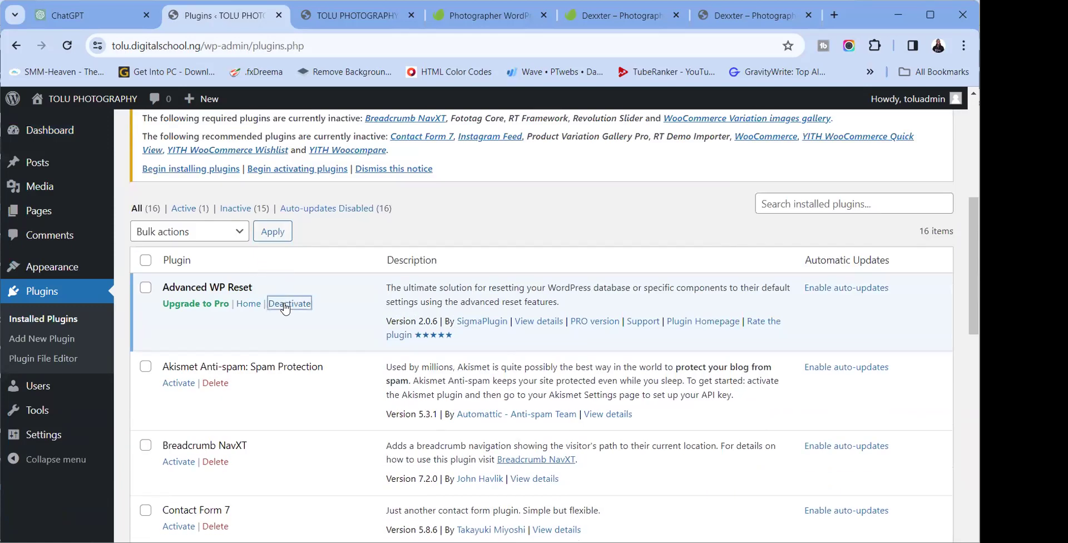
Select all installed plugins and delete them with their data in one bulk action
scroll(277, 329, "down", 5)
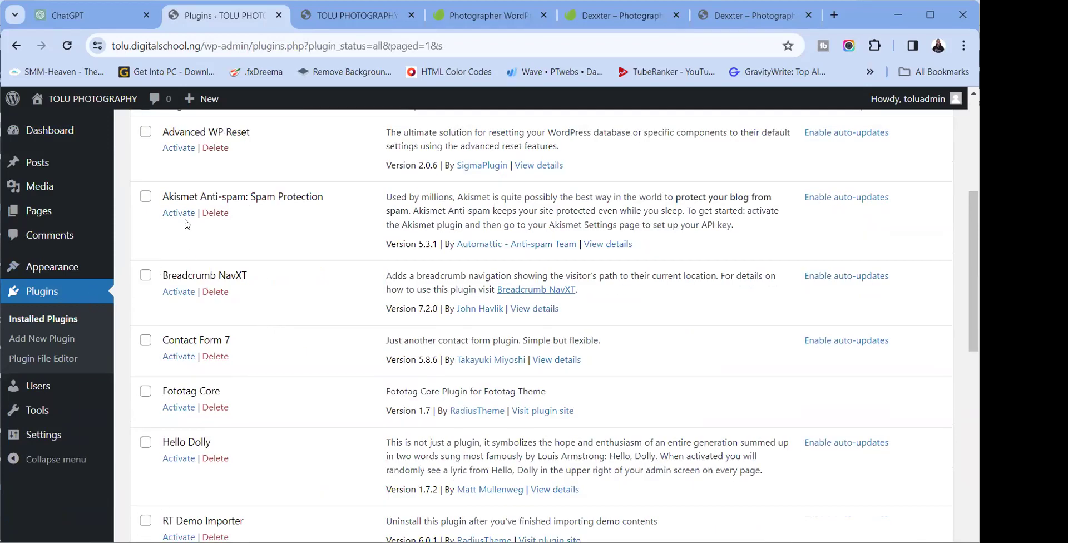
scroll(185, 221, "up", 4)
left_click(145, 318)
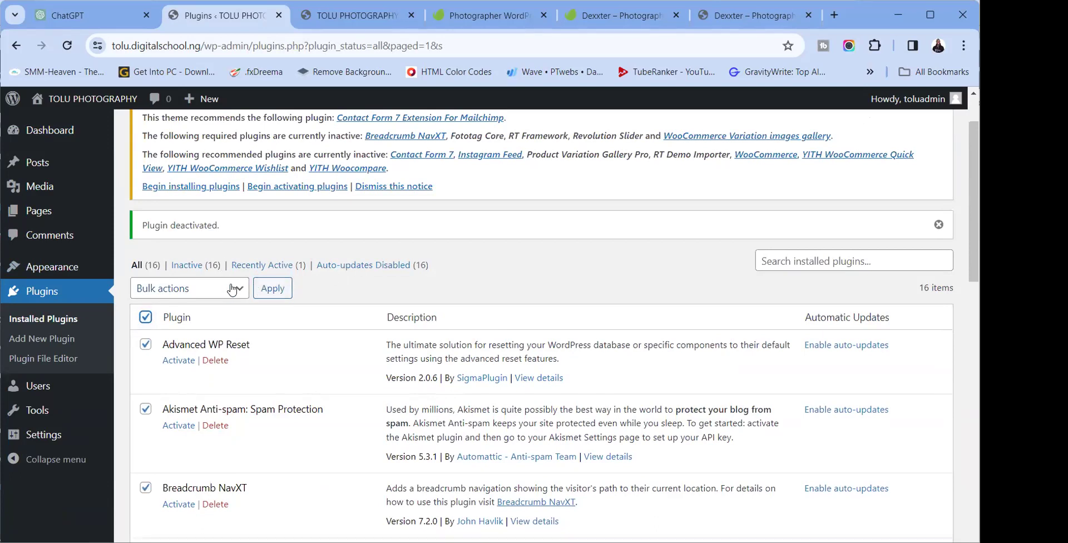
left_click(236, 289)
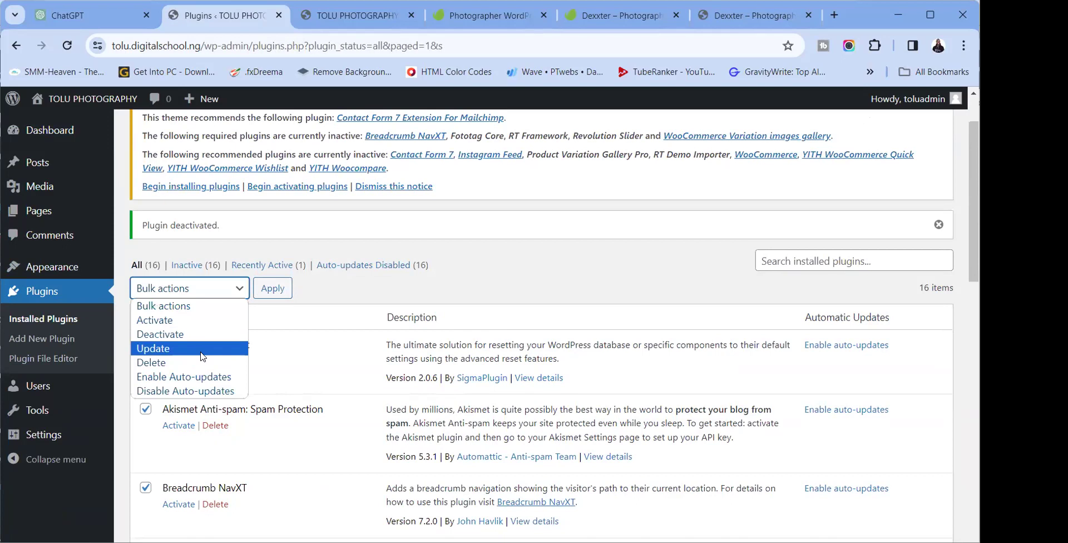
left_click(200, 363)
left_click(272, 288)
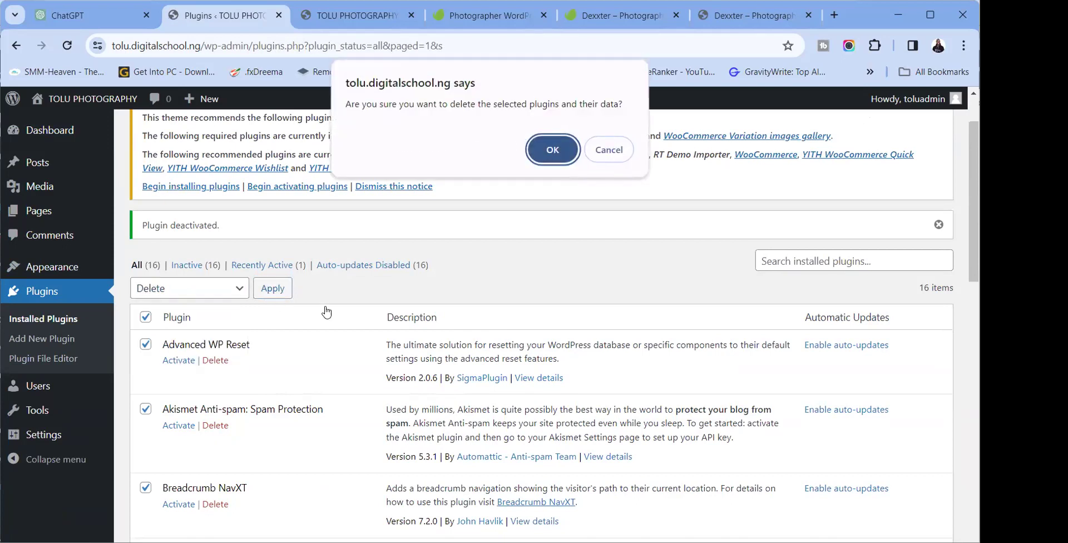
left_click(550, 140)
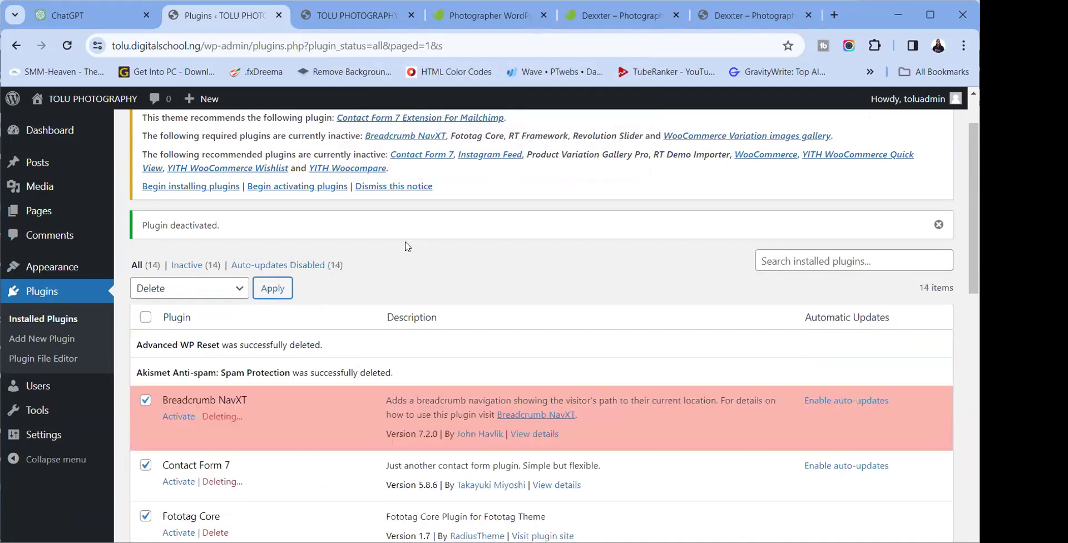
scroll(400, 329, "down", 3)
scroll(401, 330, "down", 1)
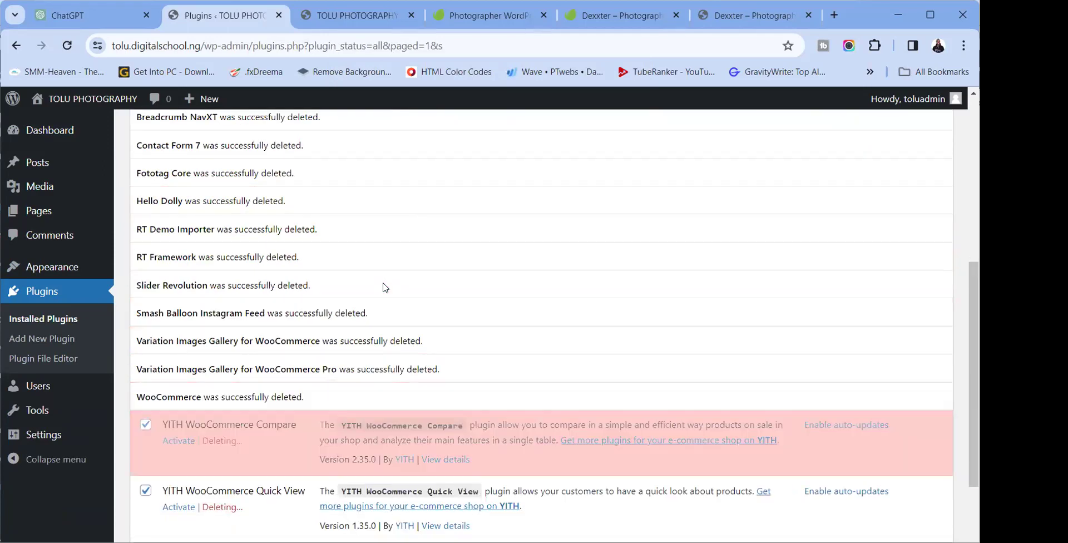
scroll(370, 306, "up", 7)
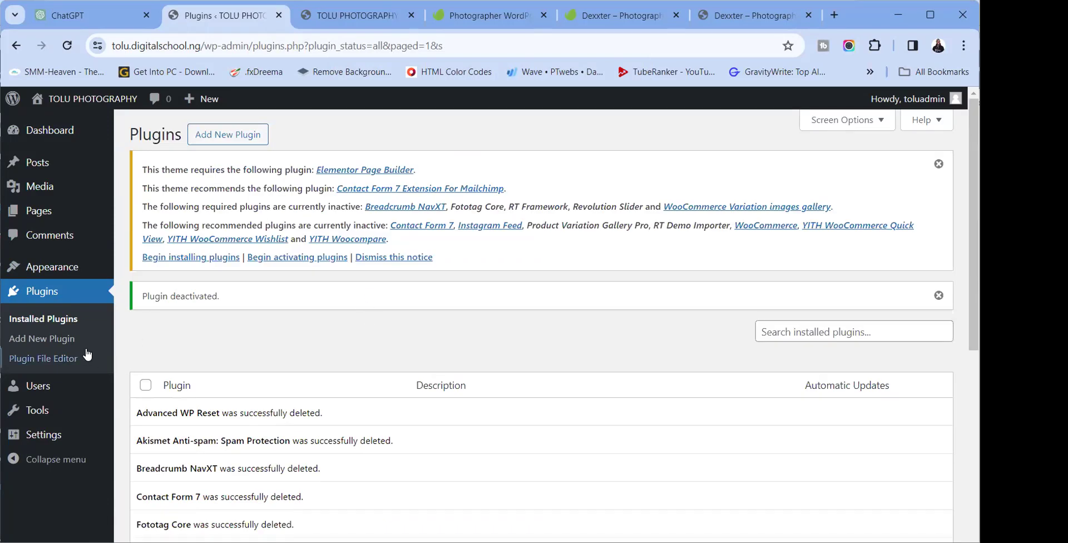
Install the Hello Elementor theme from the popular themes and activate it
mouse_move(69, 266)
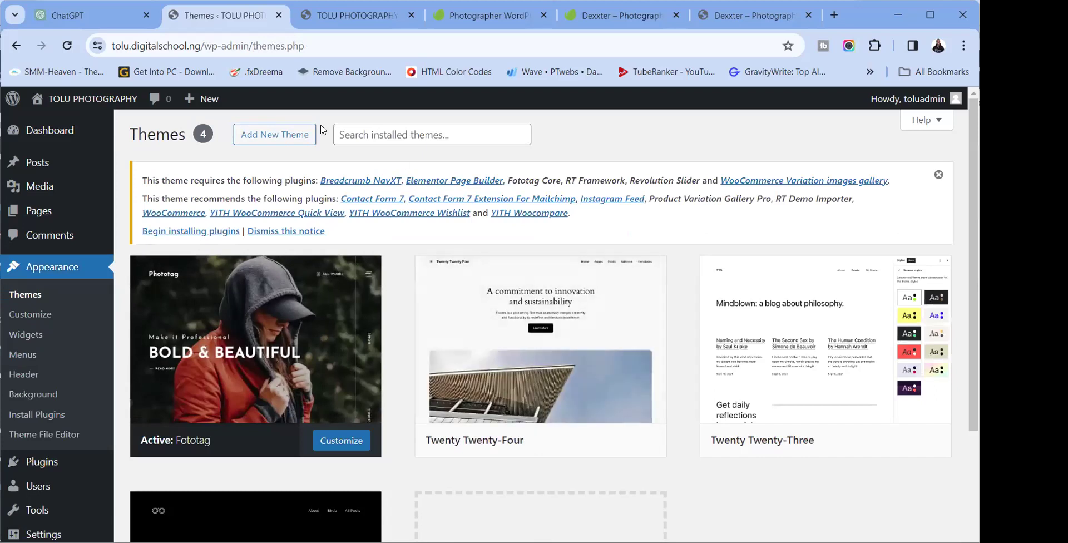
left_click(299, 137)
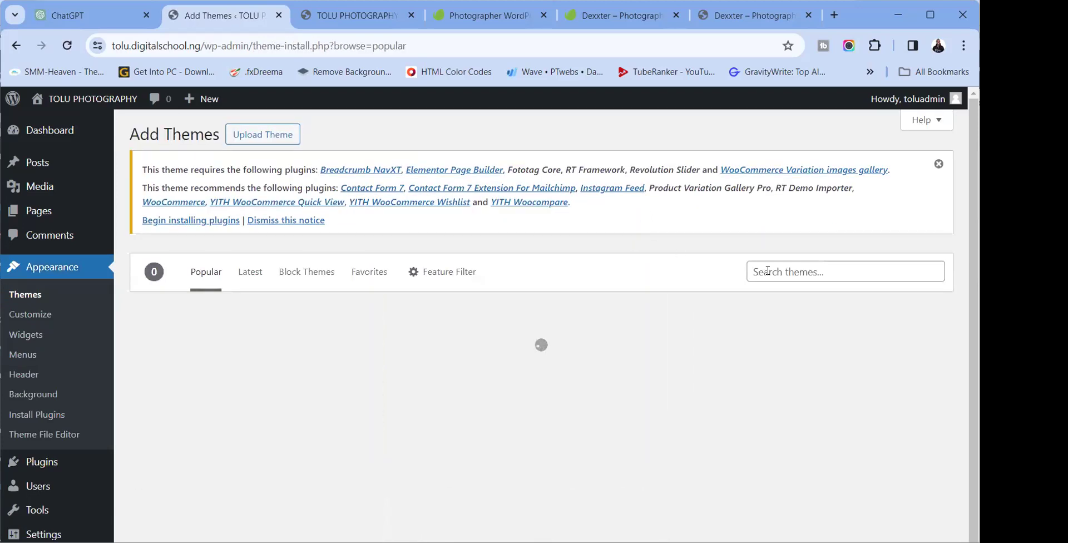
scroll(778, 352, "down", 5)
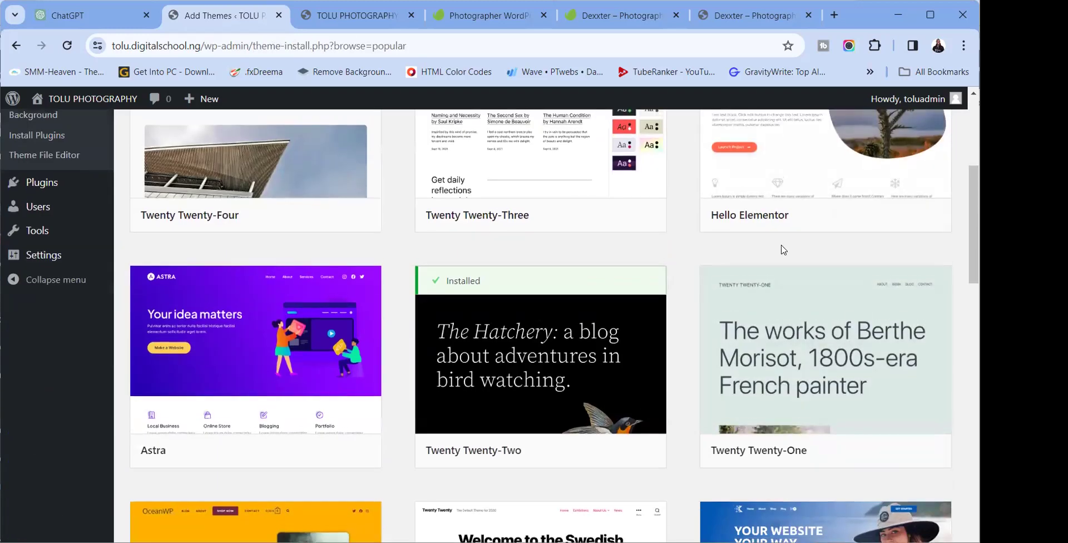
scroll(783, 250, "up", 1)
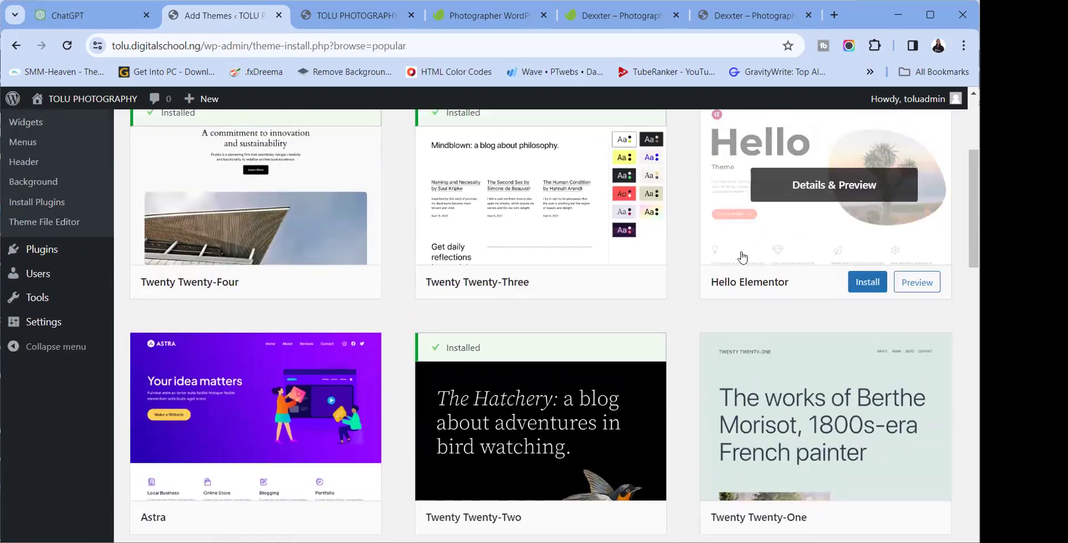
left_click(862, 283)
scroll(775, 279, "up", 2)
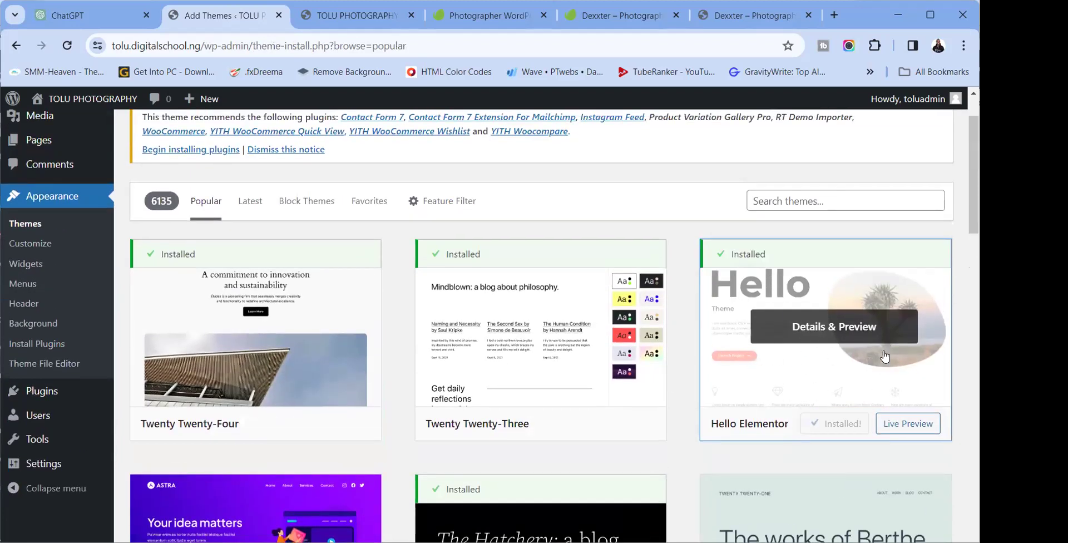
left_click(832, 423)
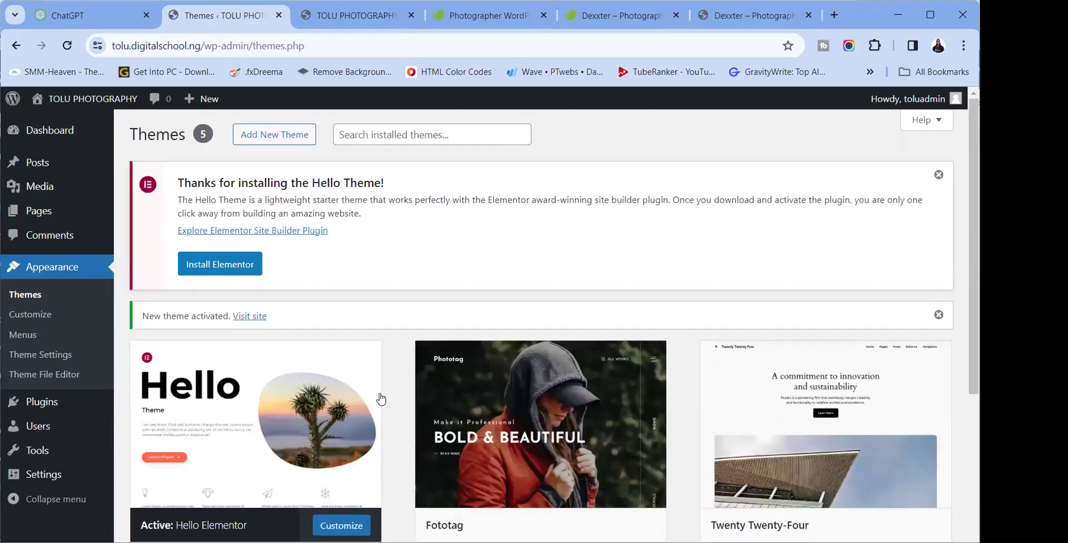
Delete the Fototag theme from the installed themes
scroll(418, 404, "down", 1)
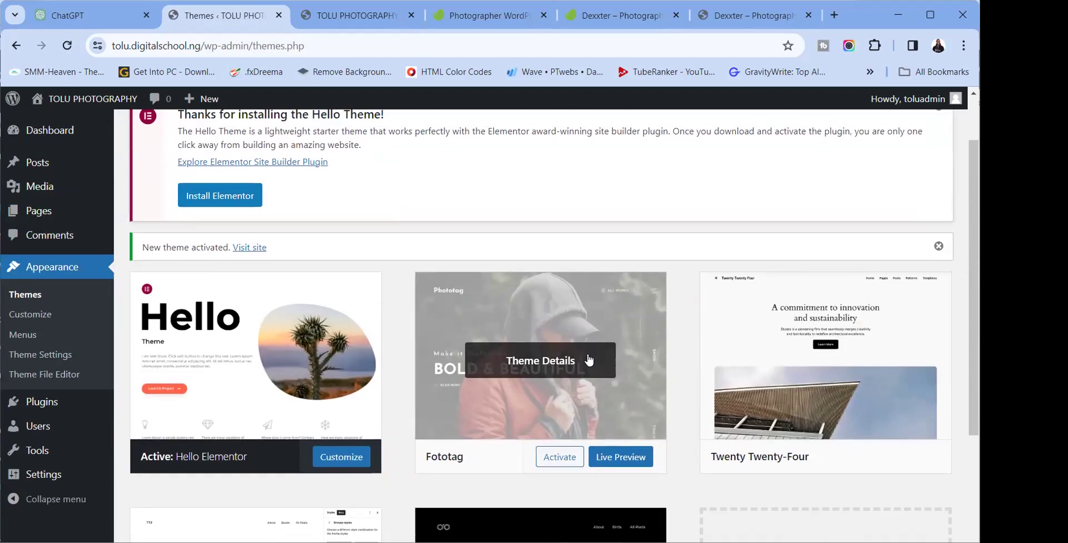
left_click(589, 360)
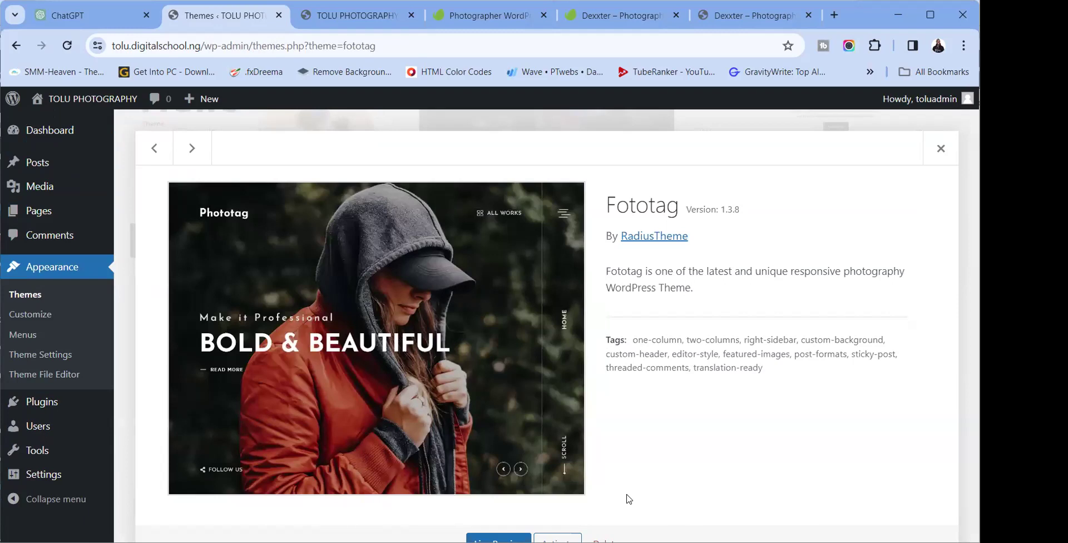
left_click(607, 538)
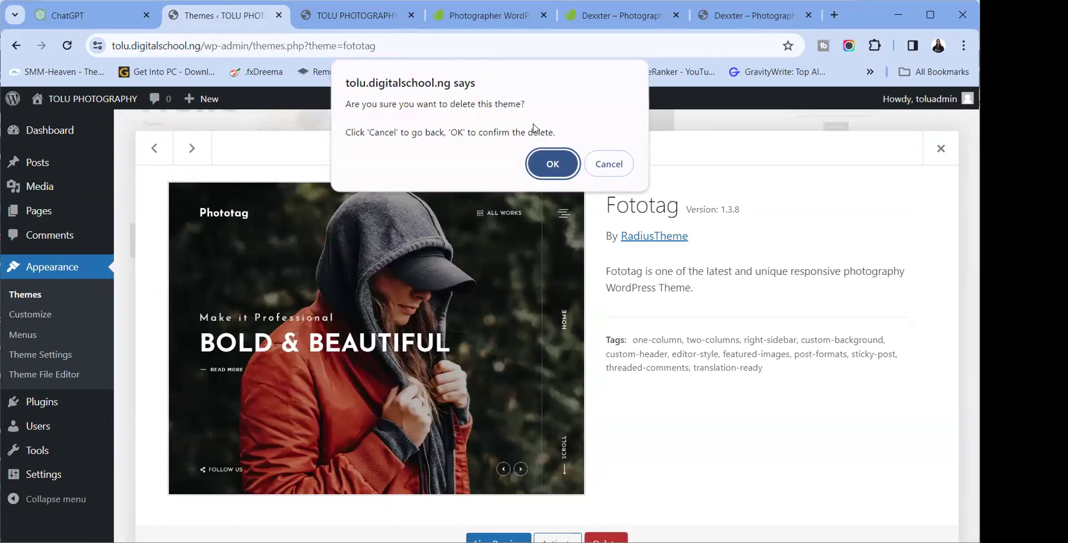
left_click(552, 164)
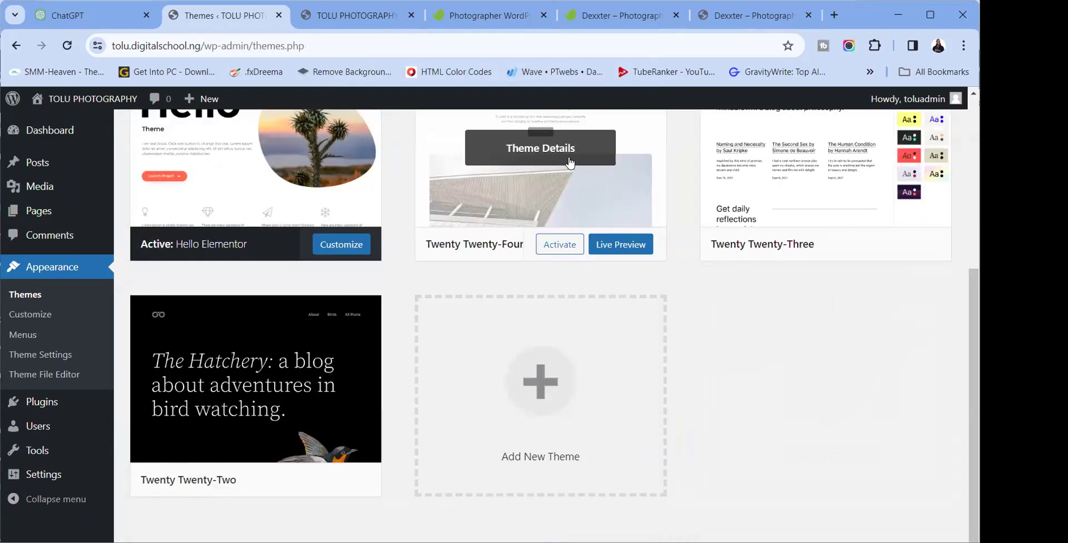
Delete the Twenty Twenty-Four and Twenty Twenty-Three themes from the installed themes
left_click(582, 172)
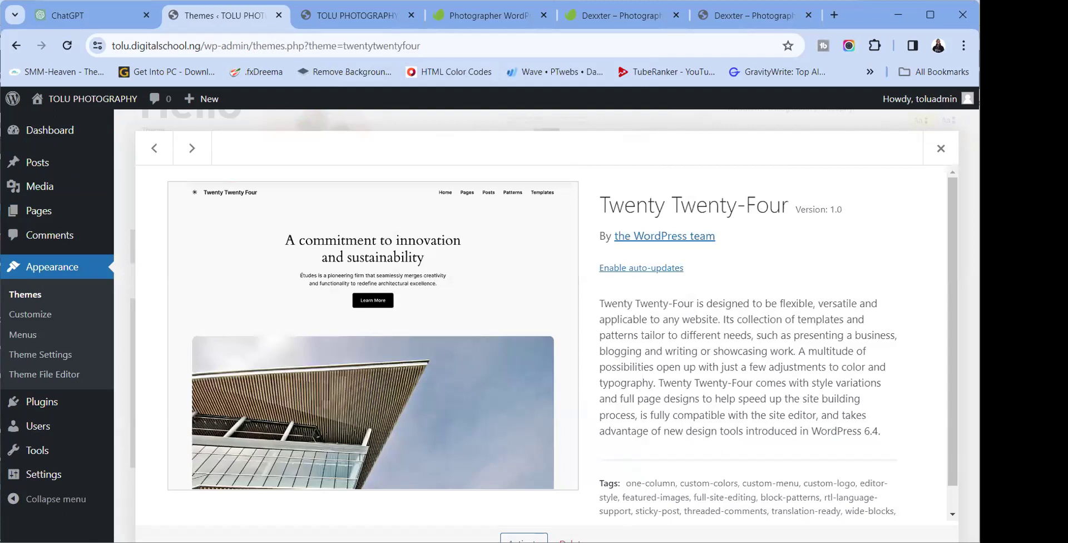
left_click(573, 538)
left_click(566, 173)
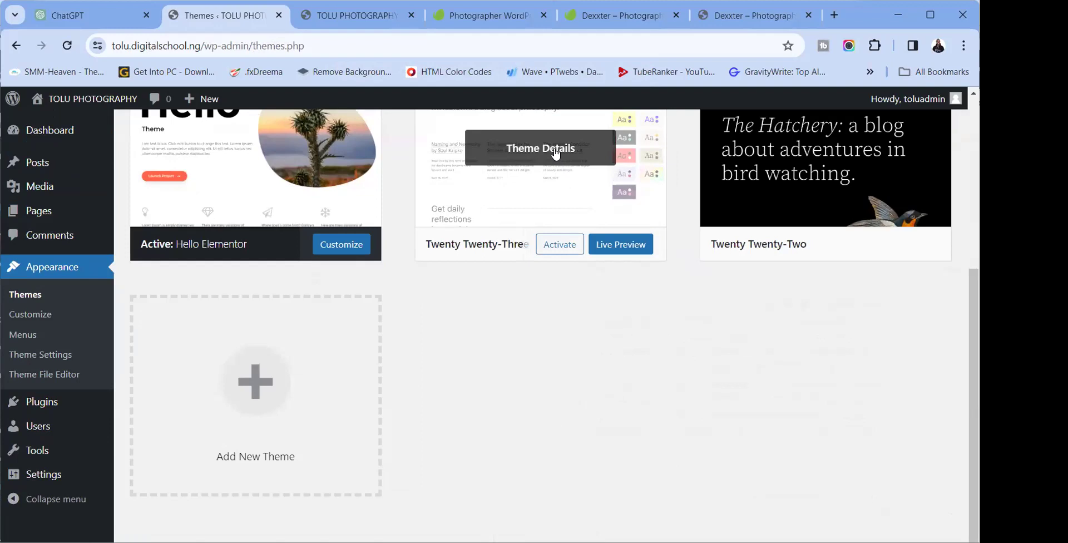
left_click(555, 154)
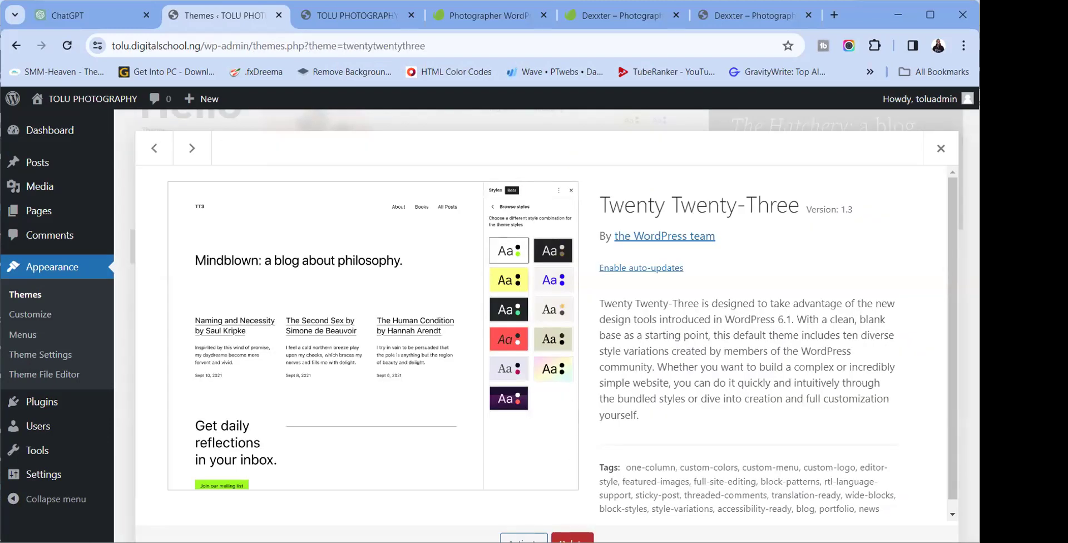
left_click(573, 538)
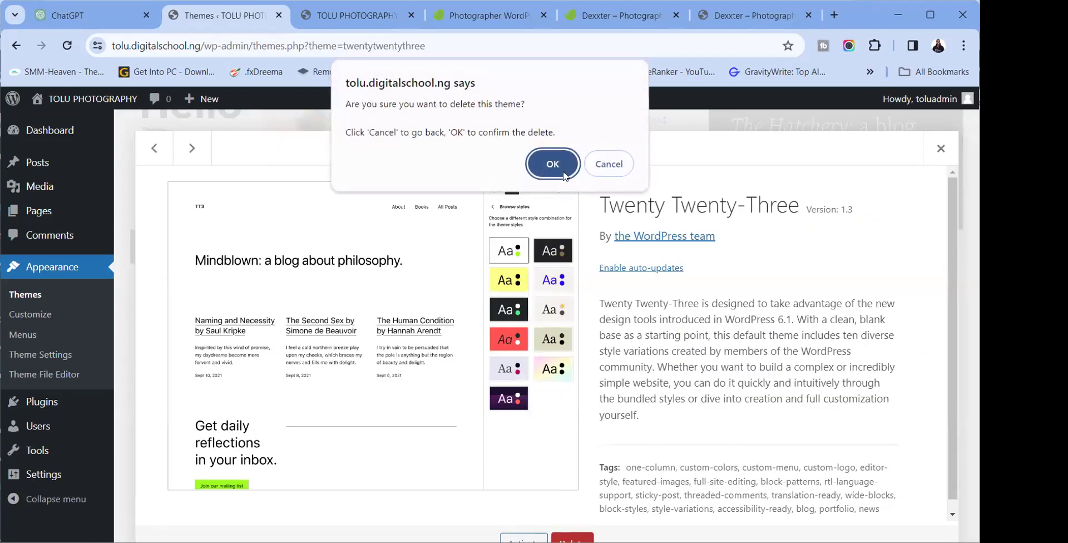
key("Return")
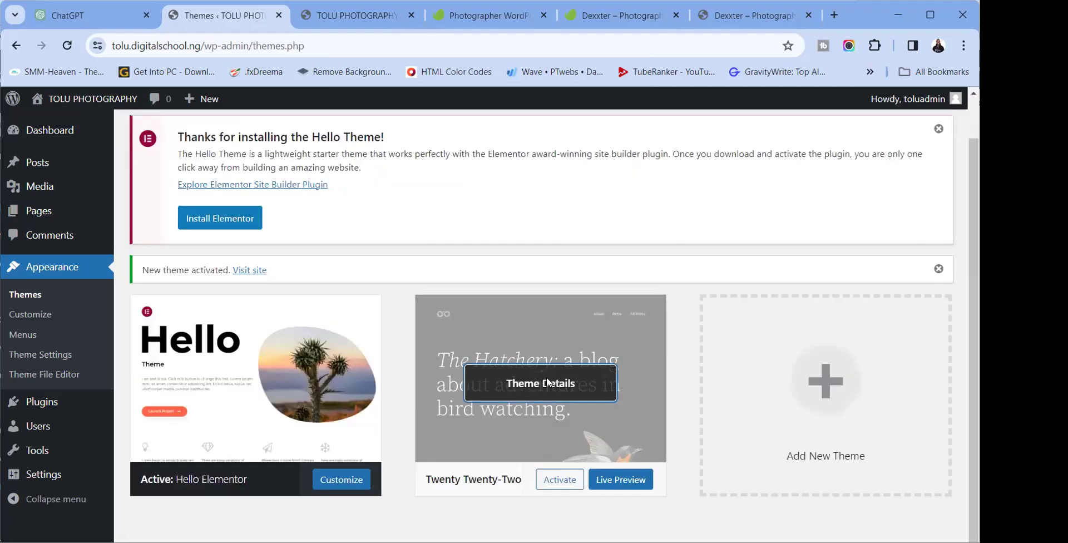
Delete the Twenty Twenty-Two theme from the installed themes and confirm the deletion
left_click(546, 378)
left_click(572, 538)
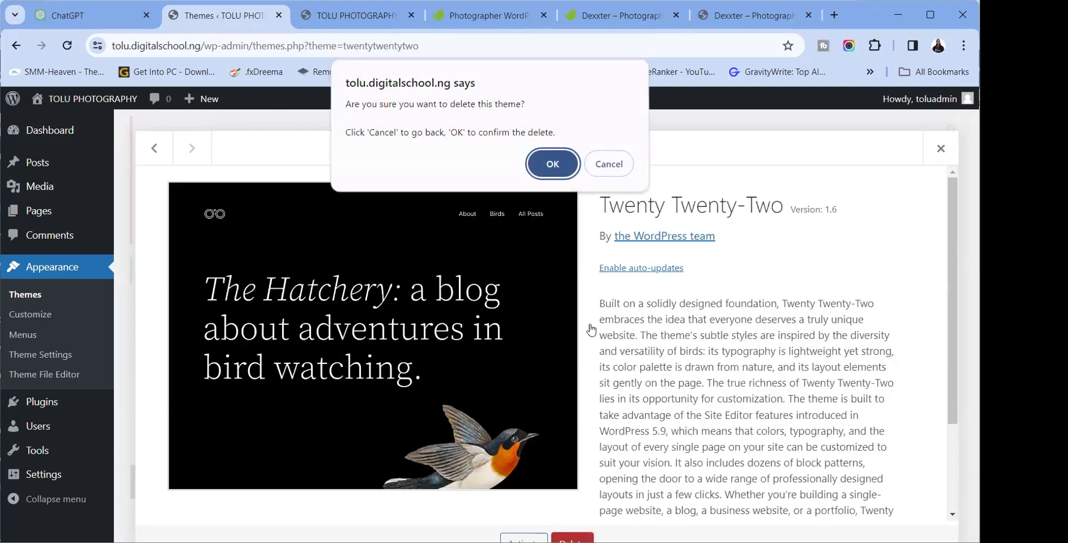
left_click(557, 164)
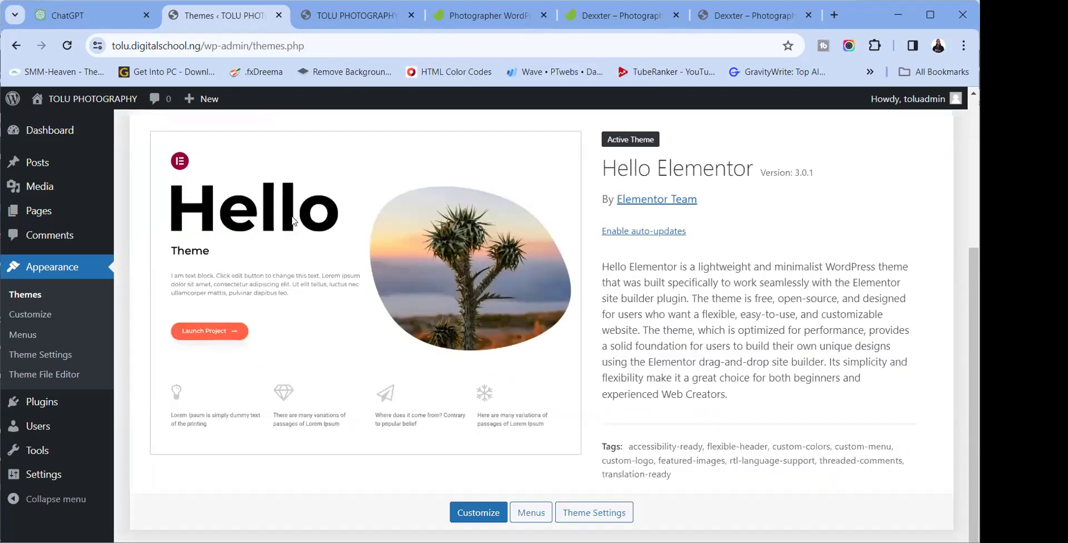
key("Escape")
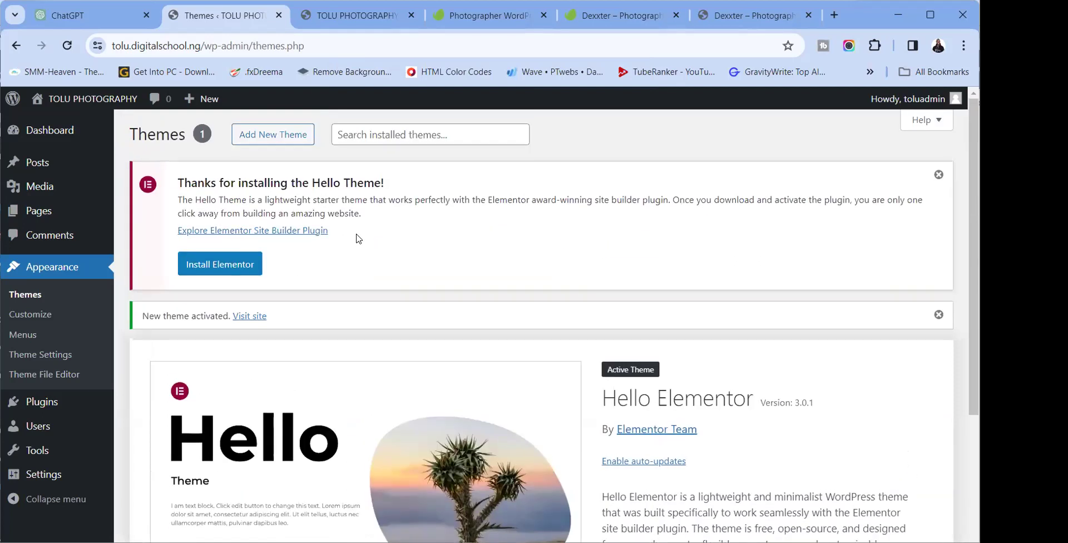
Install and activate the Elementor plugin suggested by the Hello theme, and close its onboarding wizard
left_click(249, 264)
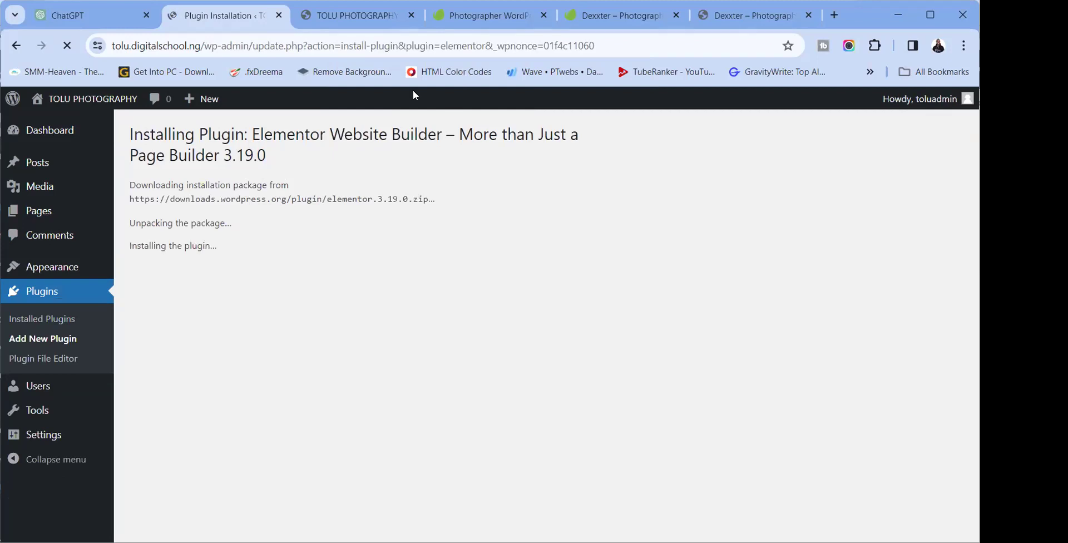
left_click(185, 298)
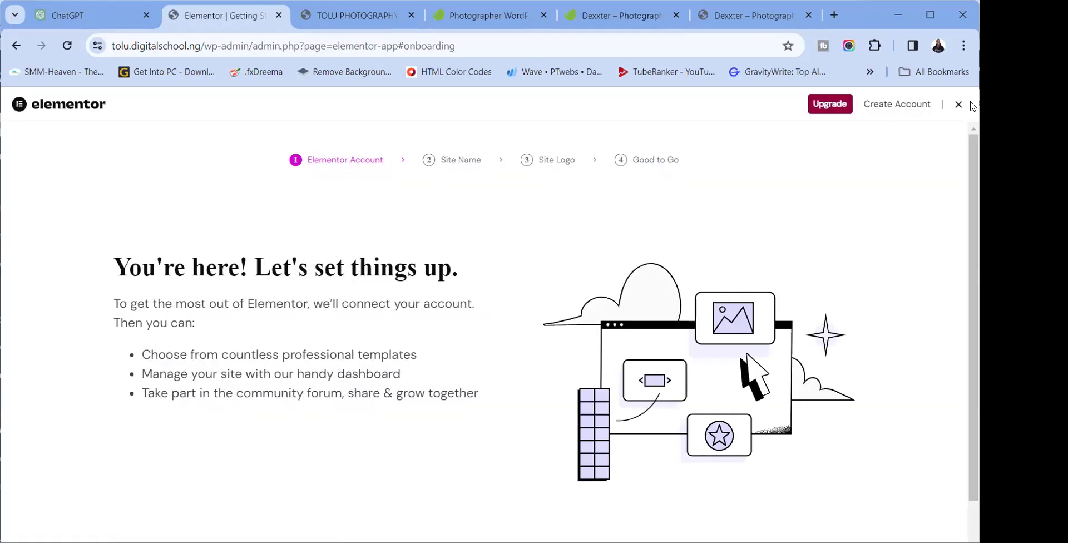
left_click(959, 107)
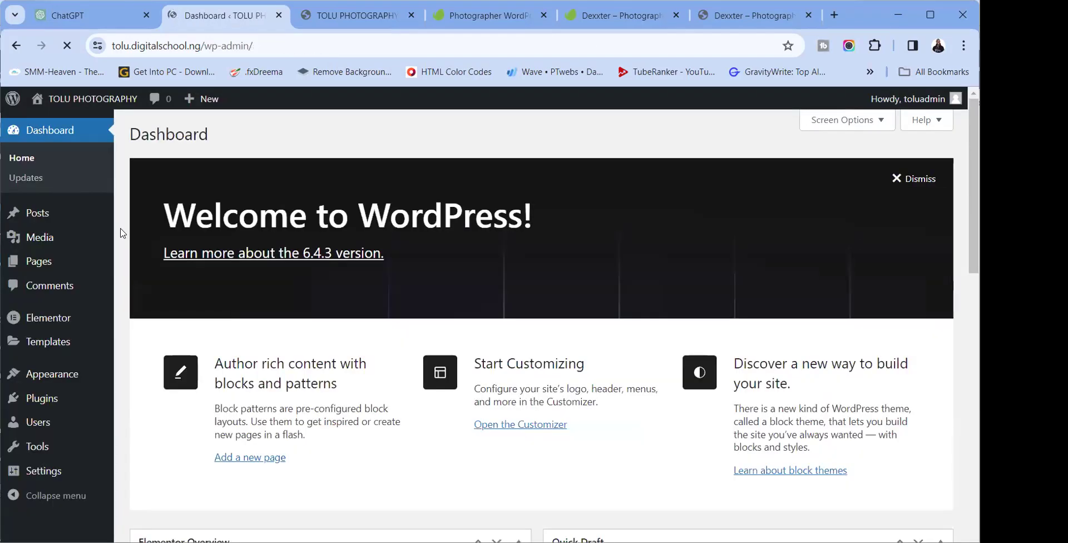
mouse_move(50, 351)
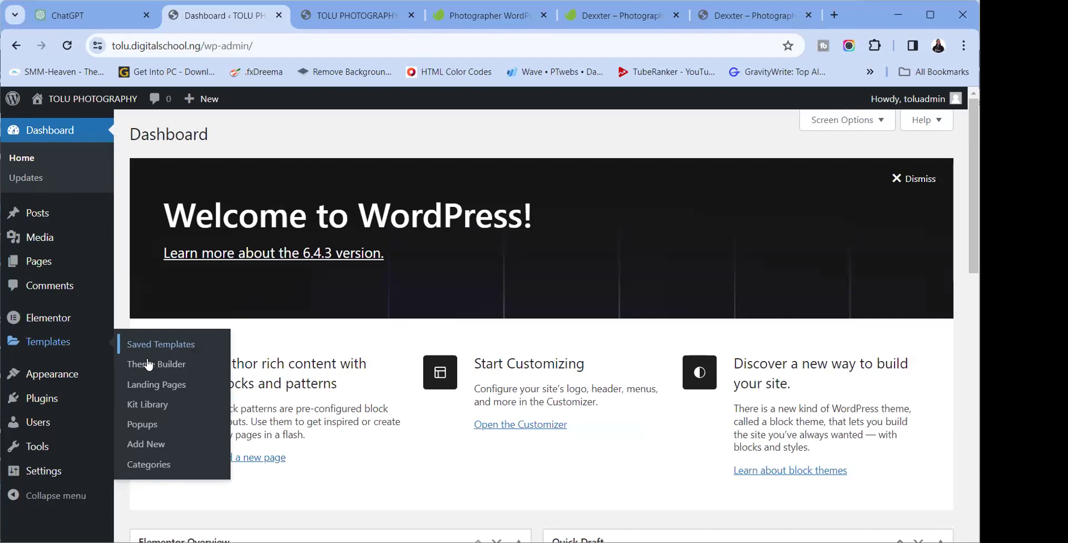
left_click(155, 443)
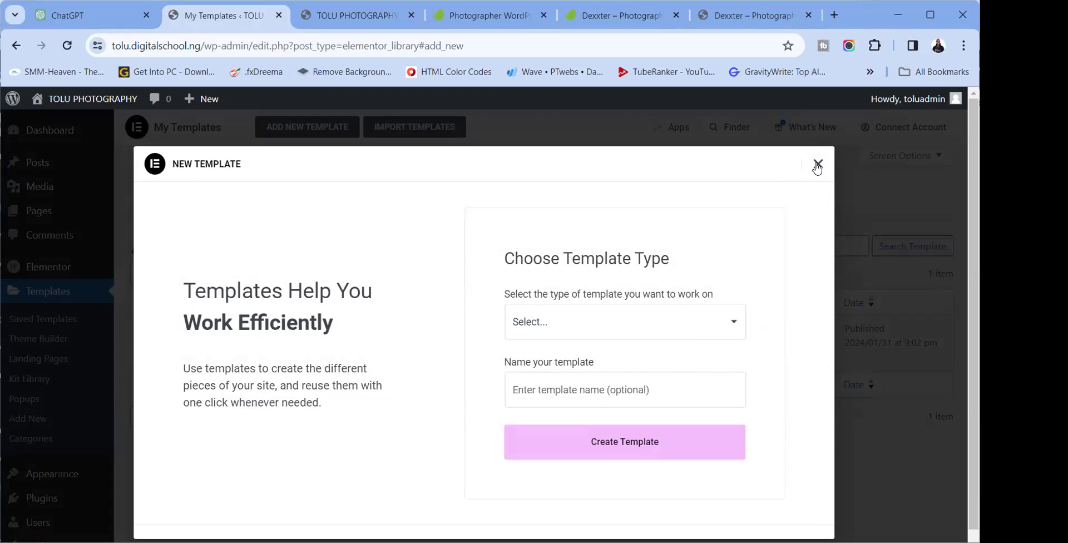
left_click(705, 333)
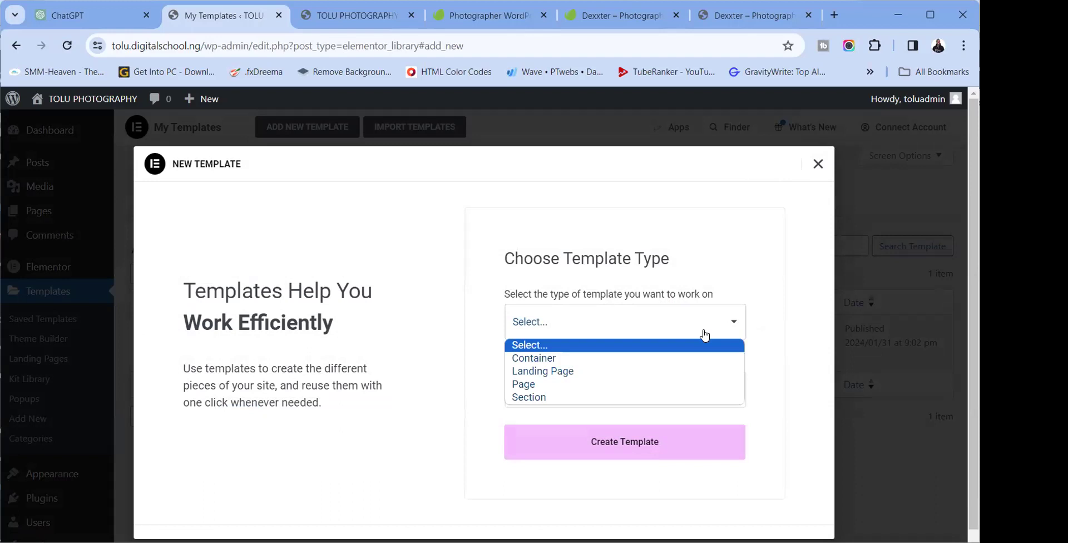
left_click(550, 390)
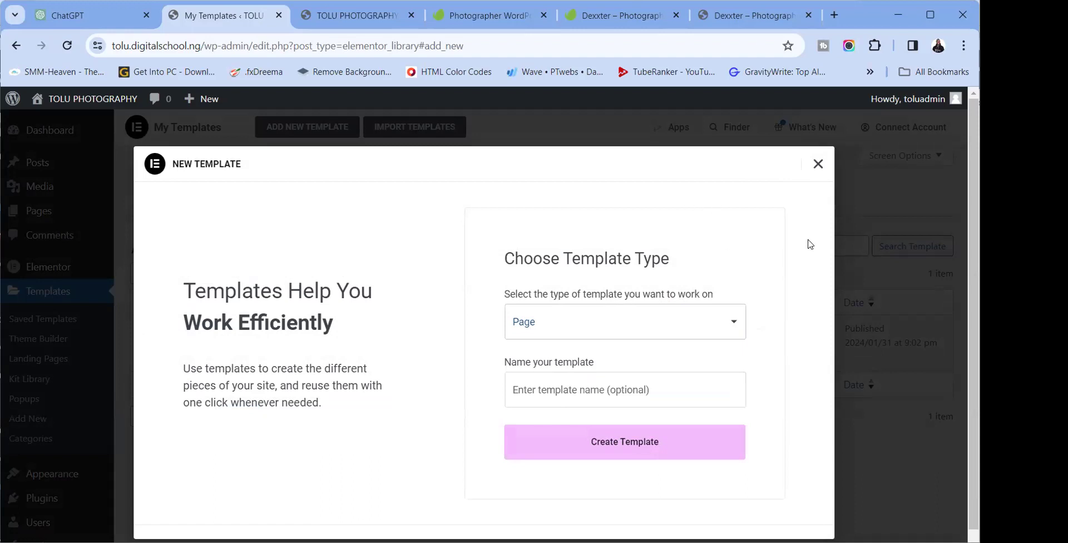
left_click(817, 165)
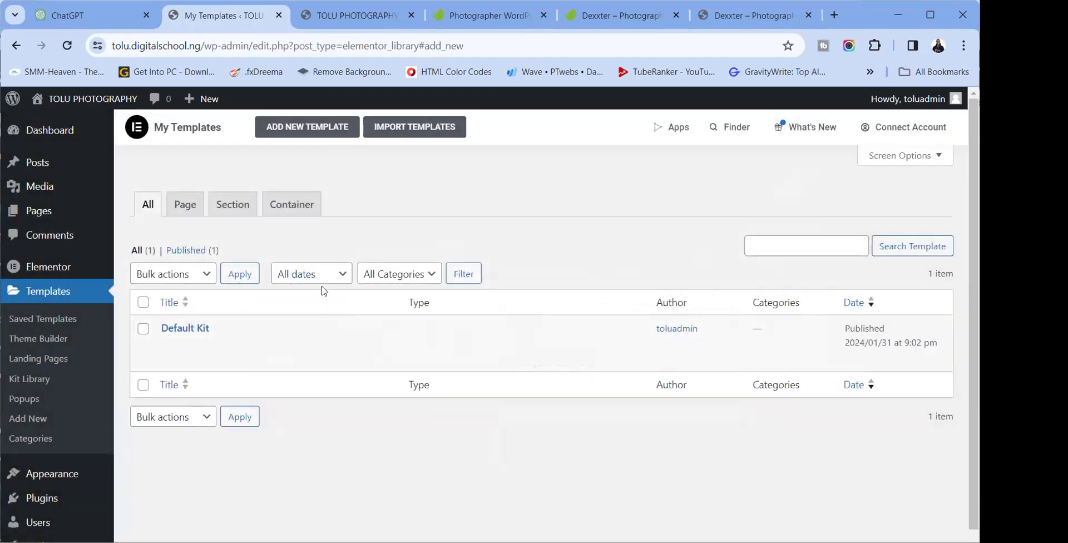
Choose the home JSON file from Downloads > Compressed > templates as the Elementor template to import
left_click(392, 138)
left_click(474, 277)
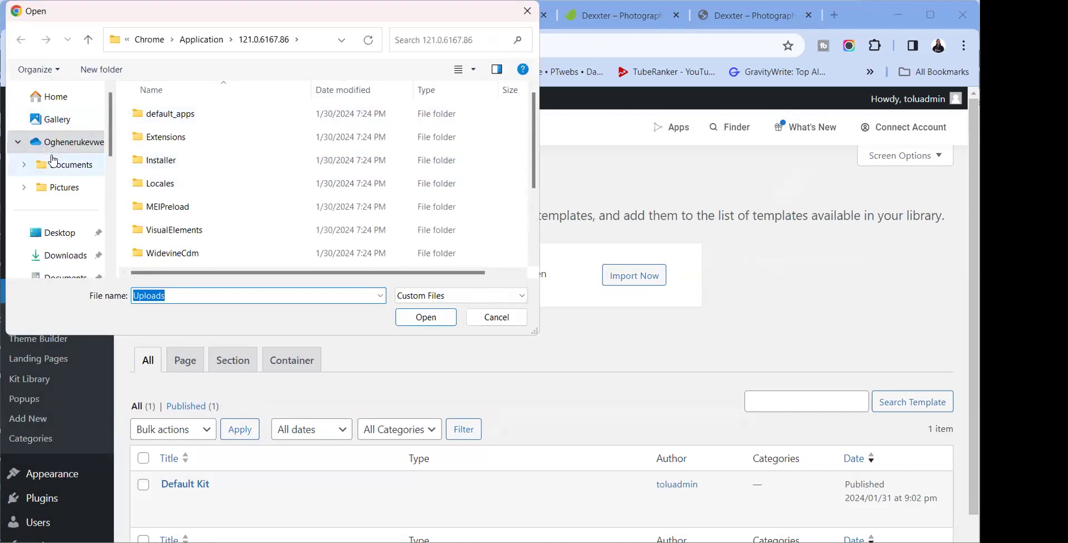
left_click(61, 256)
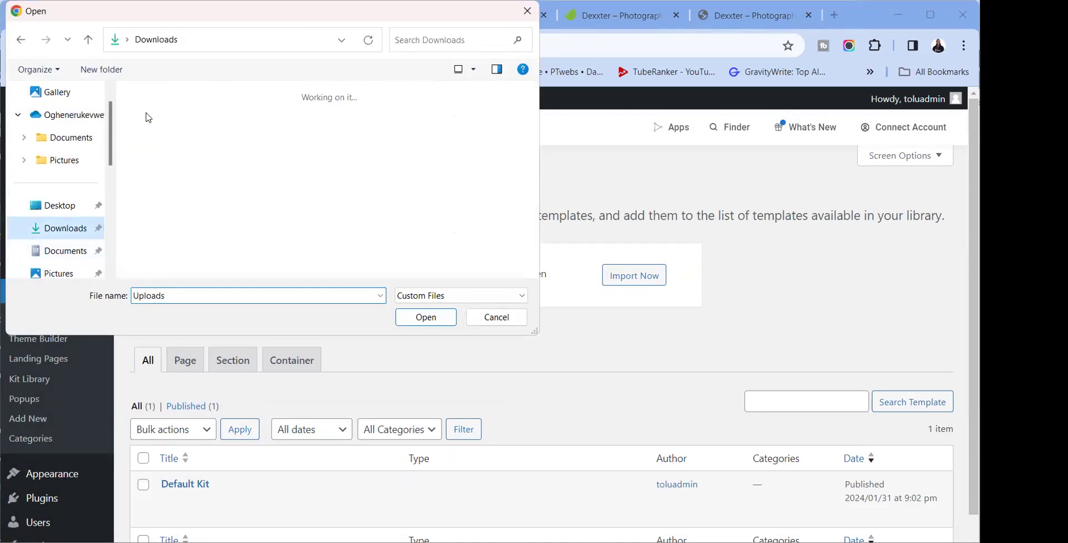
double_click(168, 150)
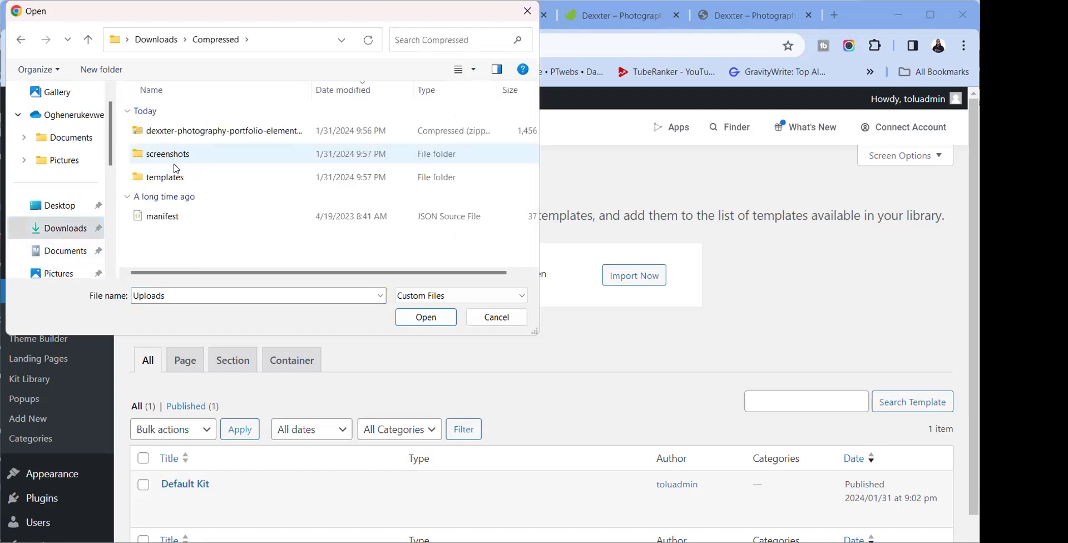
double_click(160, 178)
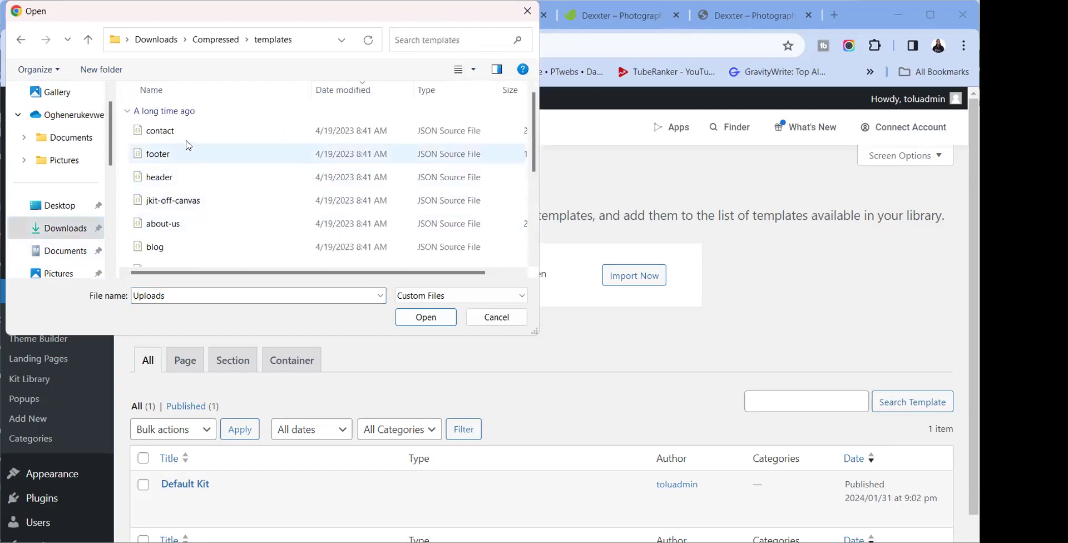
scroll(194, 203, "down", 3)
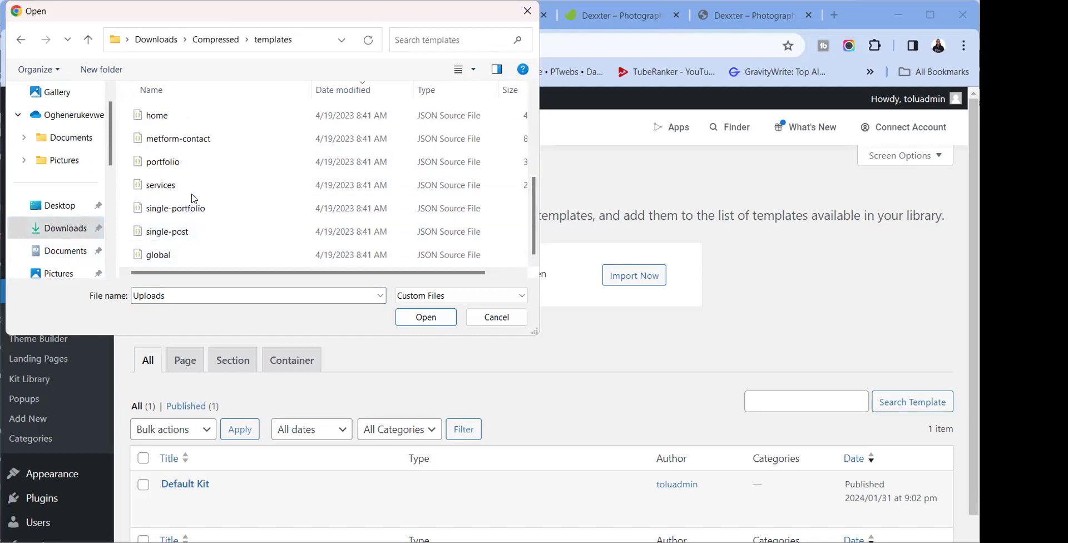
scroll(181, 230, "up", 3)
scroll(178, 235, "down", 3)
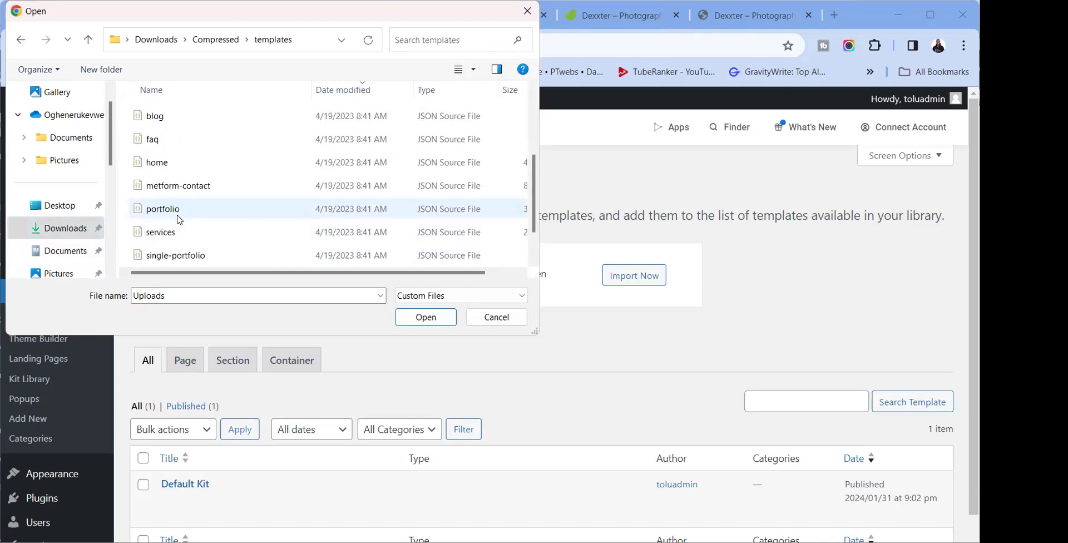
left_click(184, 167)
left_click(431, 320)
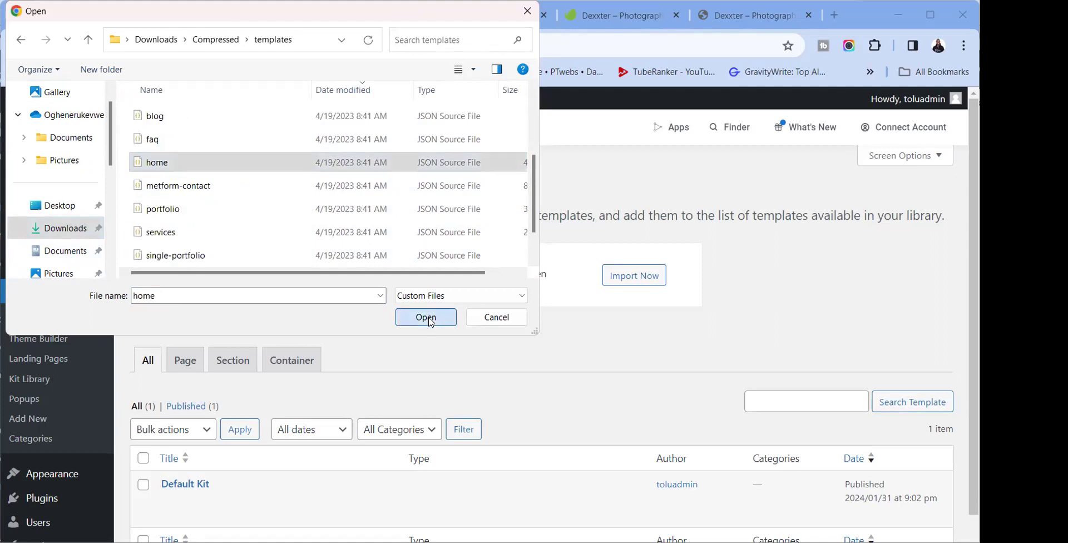
Start importing home.json, accept the unsafe JSON warning and set it not to show again
left_click(628, 280)
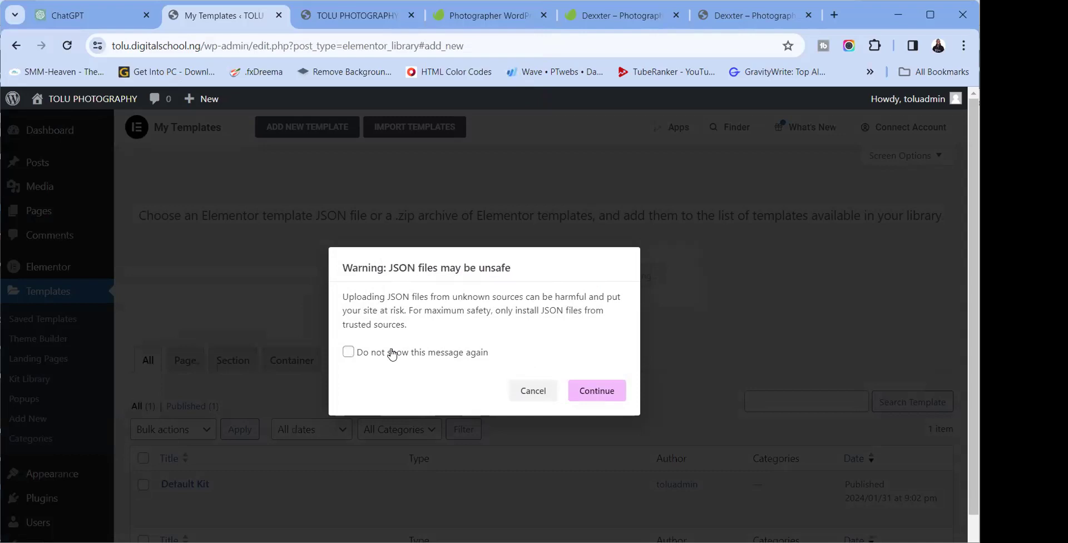
left_click(422, 359)
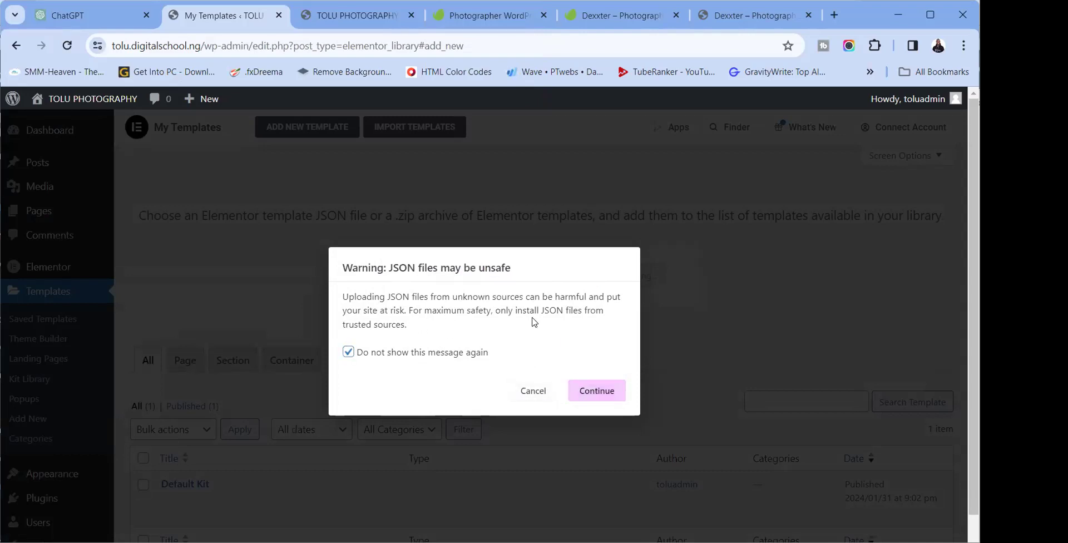
left_click(601, 391)
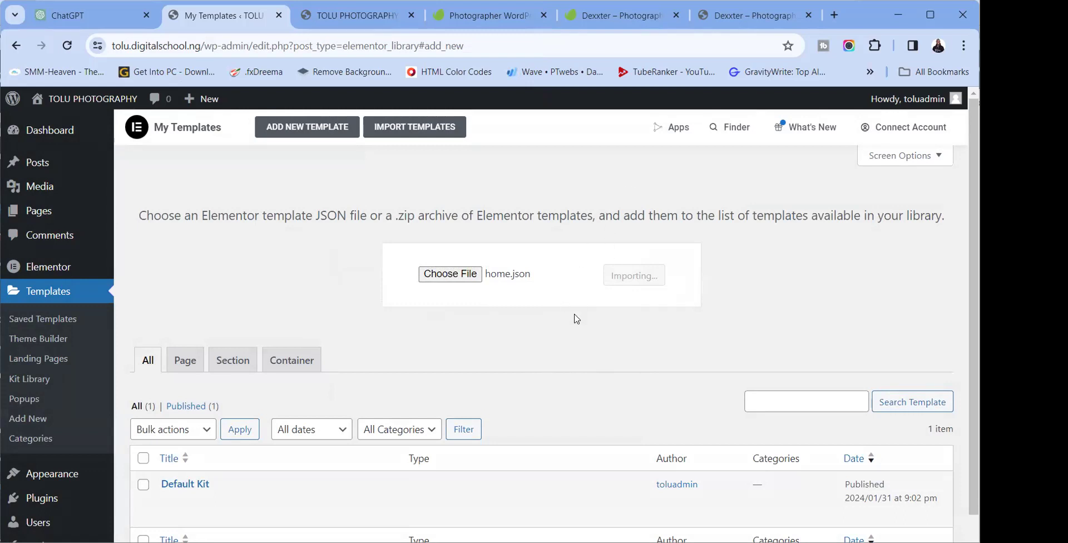
scroll(578, 329, "down", 1)
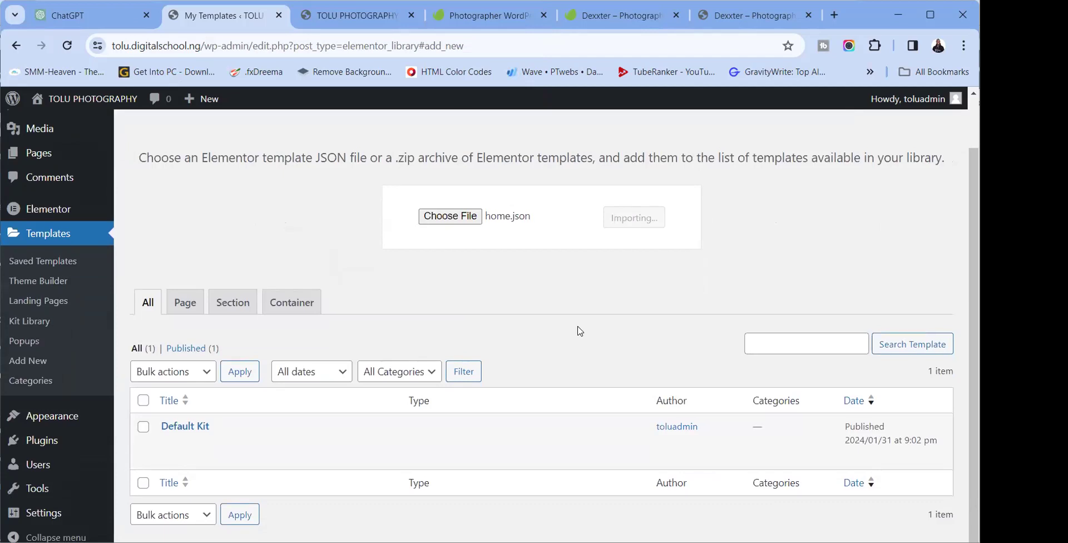
scroll(579, 331, "up", 1)
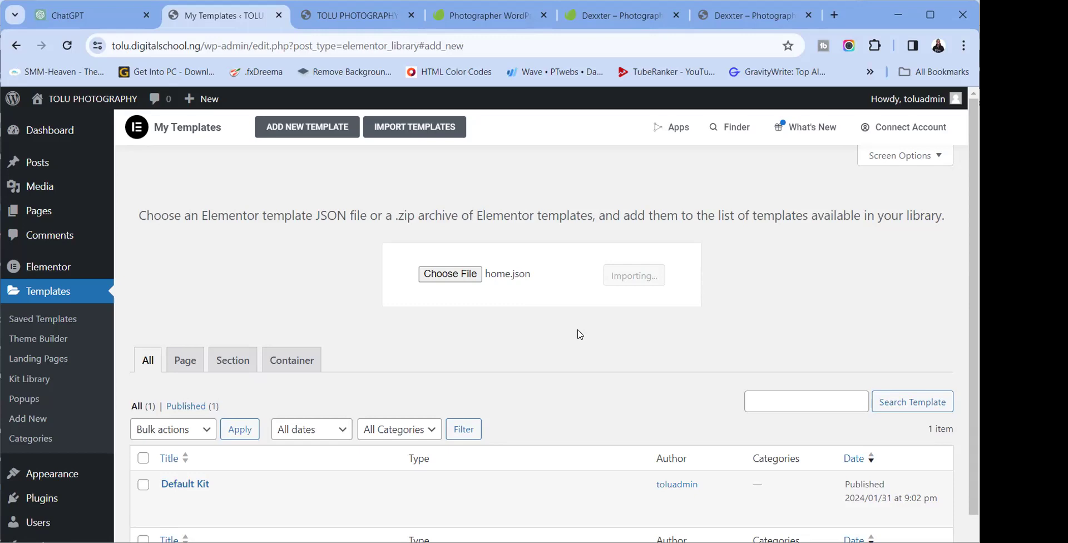
scroll(617, 334, "down", 1)
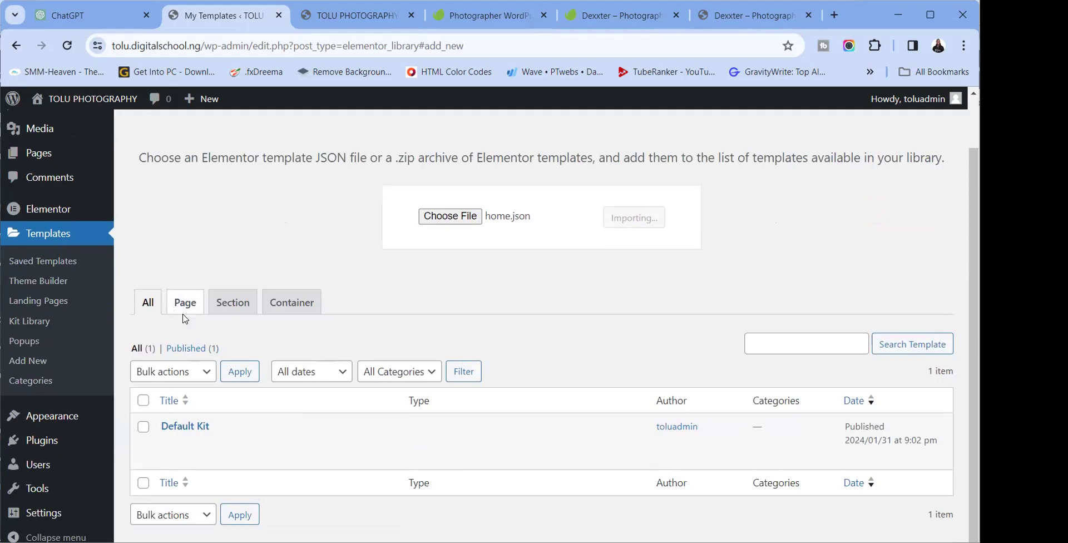
scroll(505, 338, "up", 1)
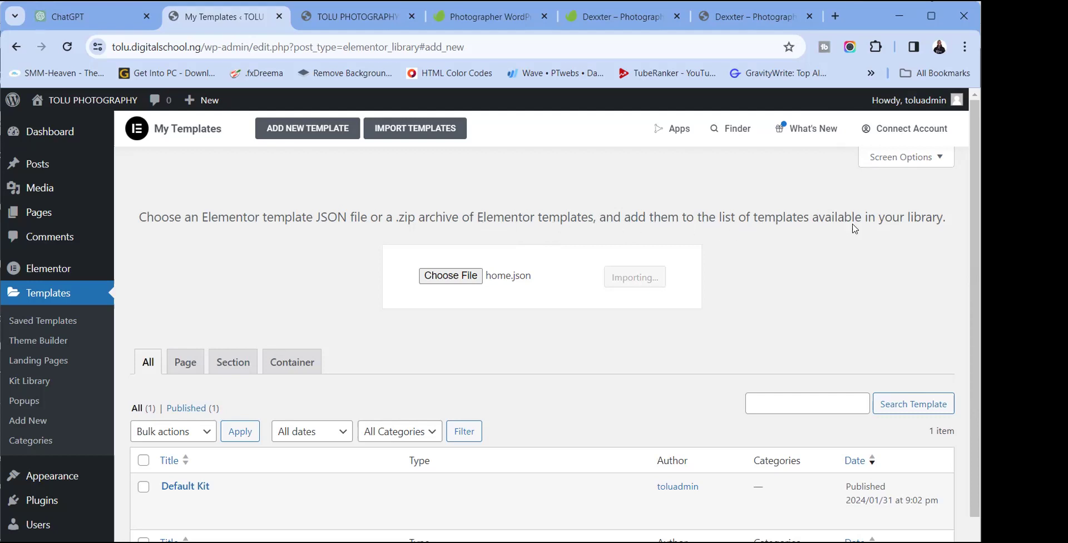
scroll(706, 289, "down", 1)
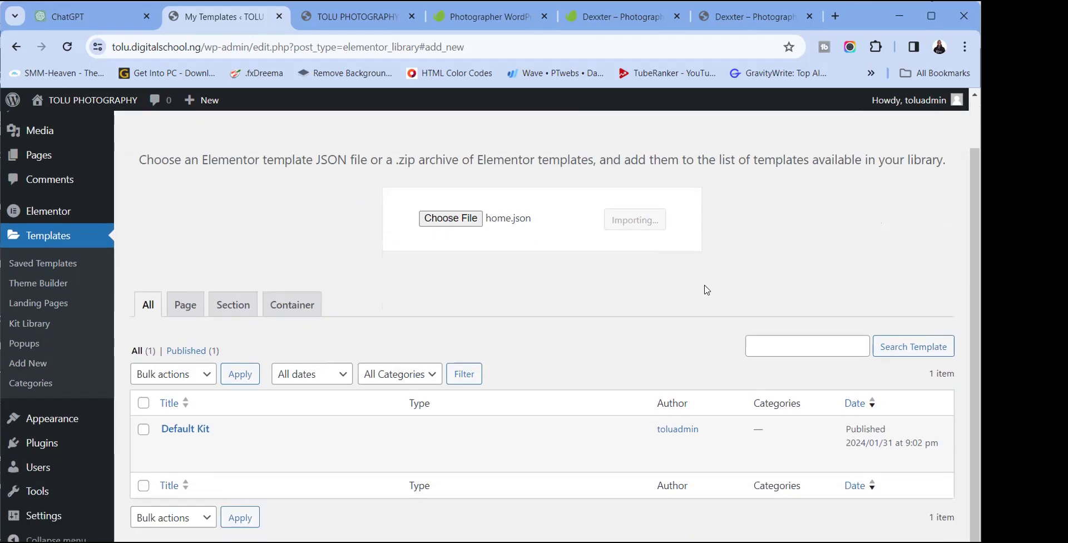
scroll(704, 288, "up", 1)
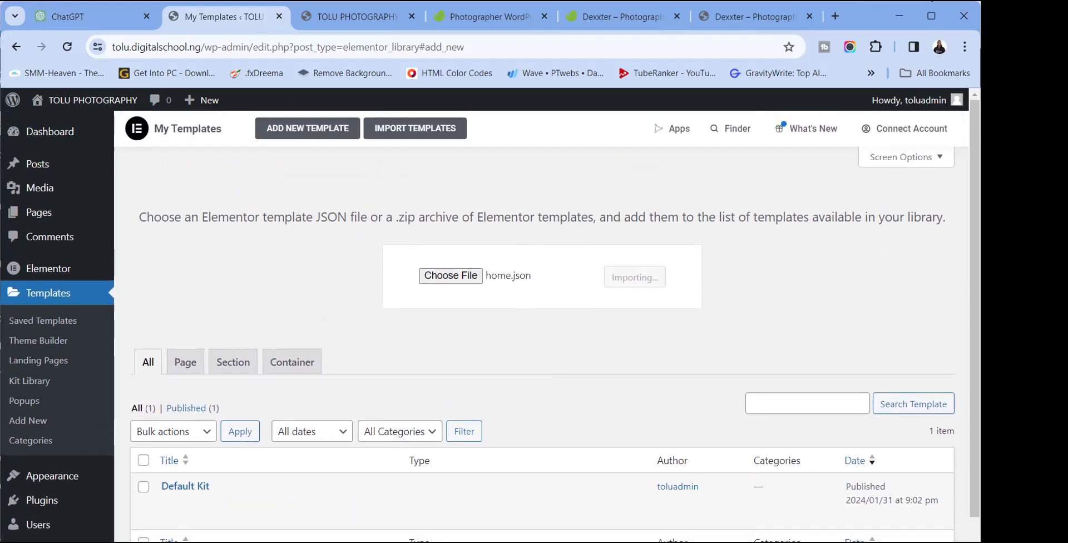
scroll(641, 423, "down", 1)
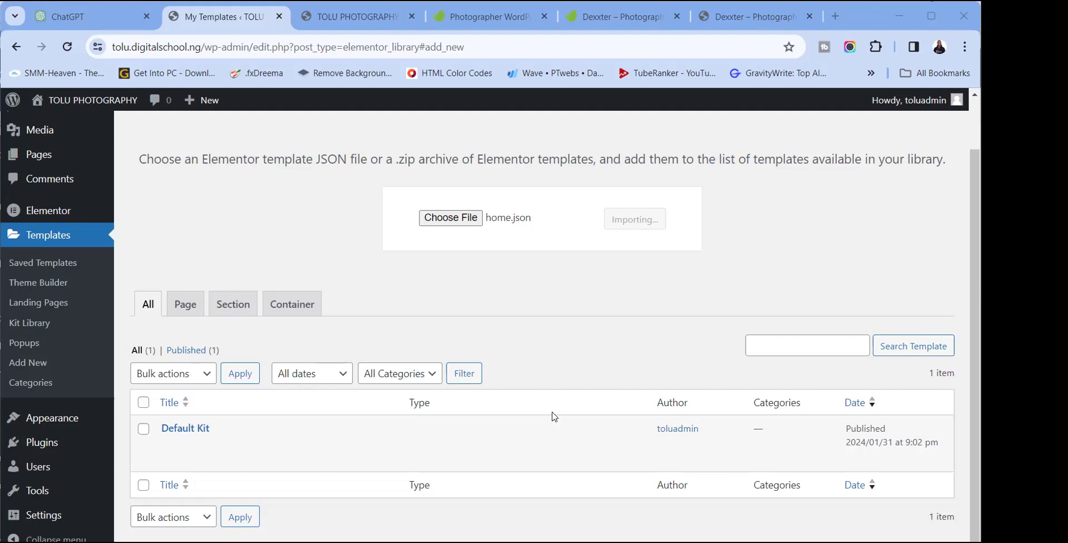
Replace the import file with the templates zip archive from the Compressed folder
left_click(474, 218)
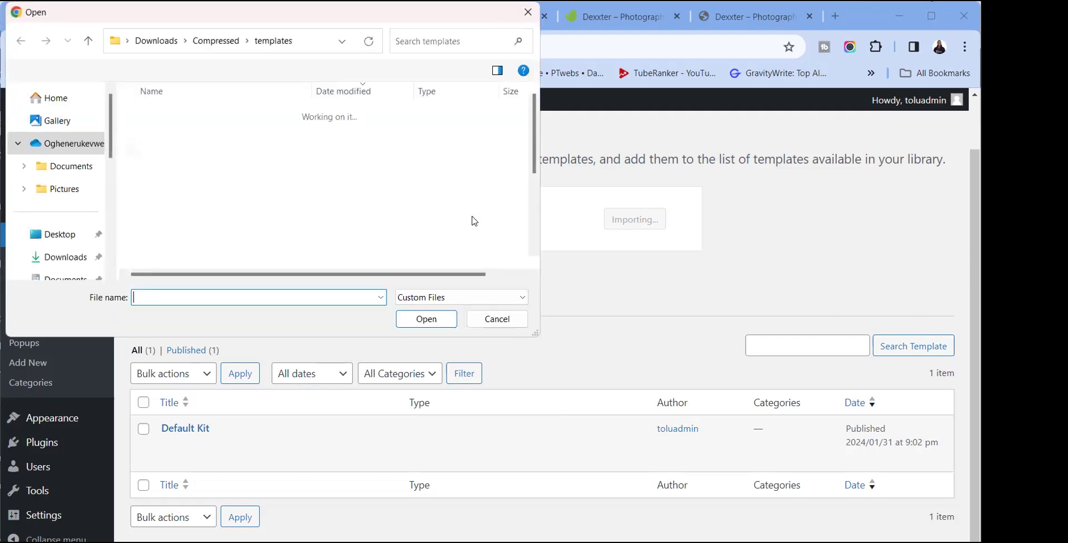
left_click(220, 42)
left_click(194, 133)
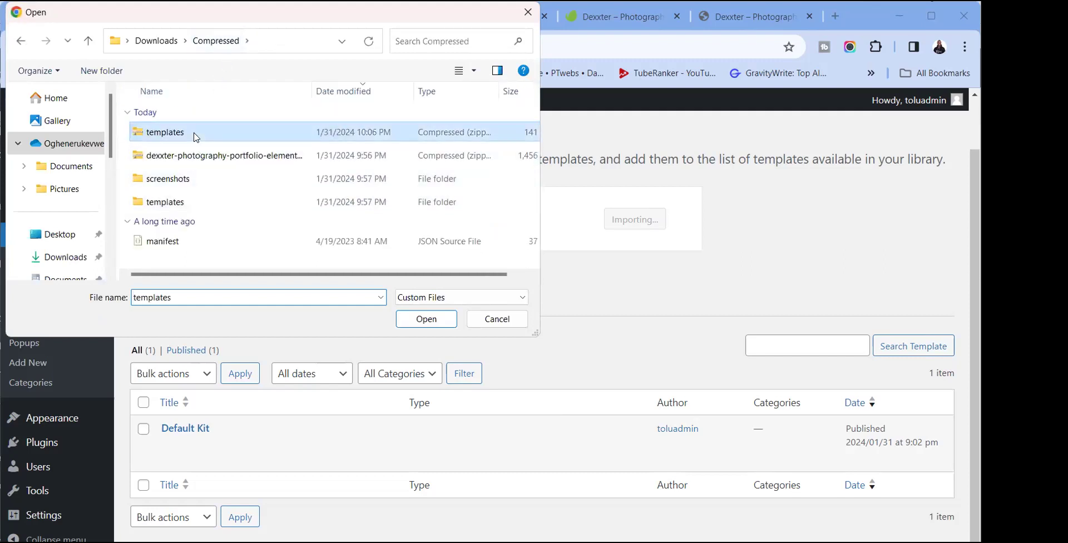
left_click(432, 320)
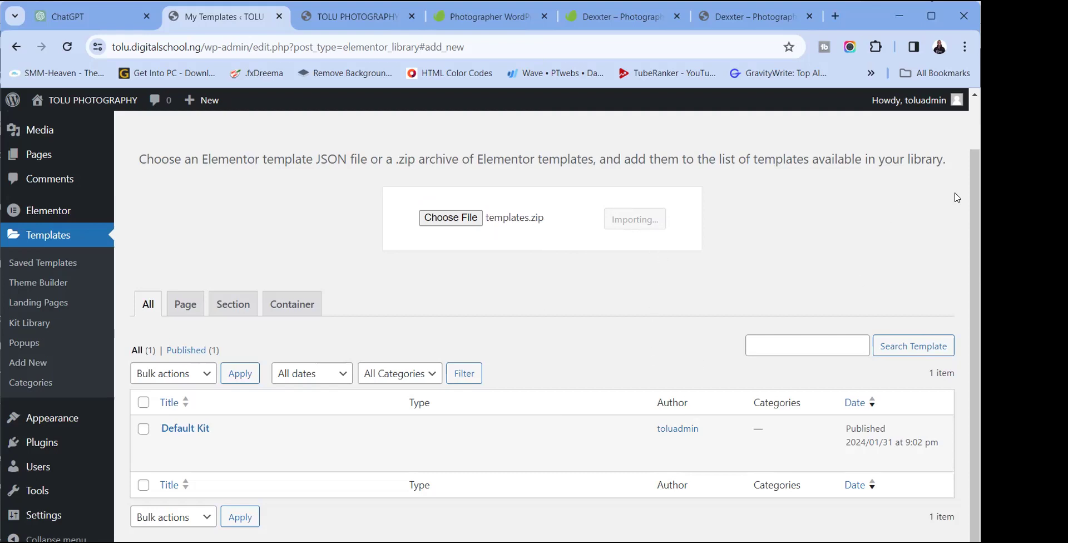
Replace the chosen import file with the home JSON file from the templates folder inside Compressed
left_click(478, 218)
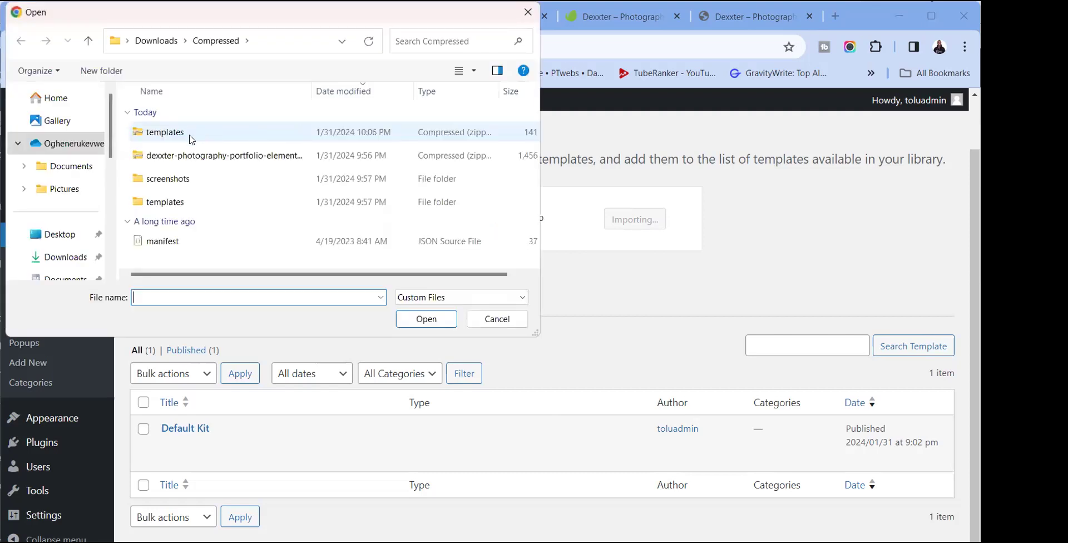
double_click(174, 201)
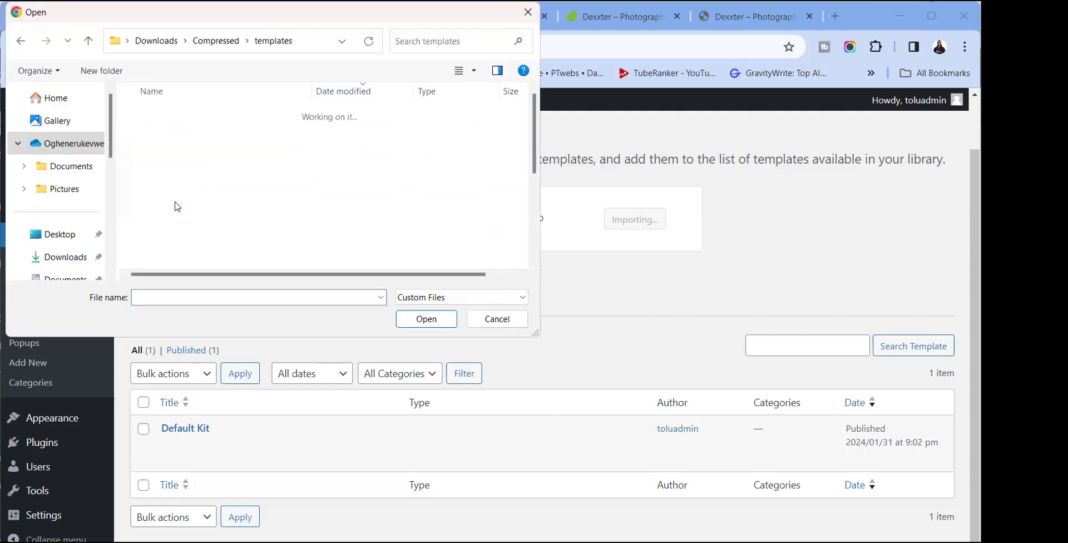
scroll(186, 205, "down", 2)
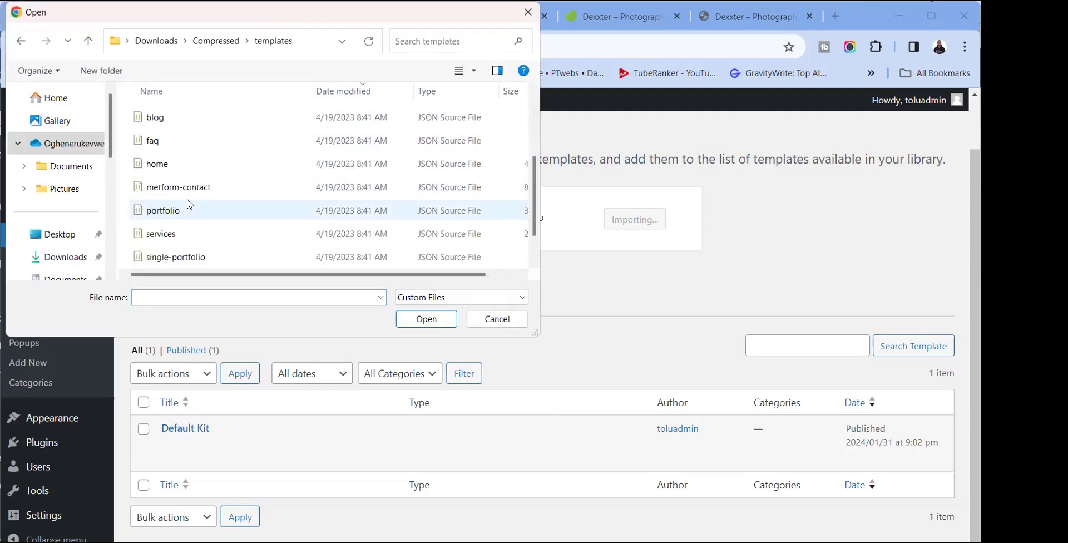
left_click(176, 169)
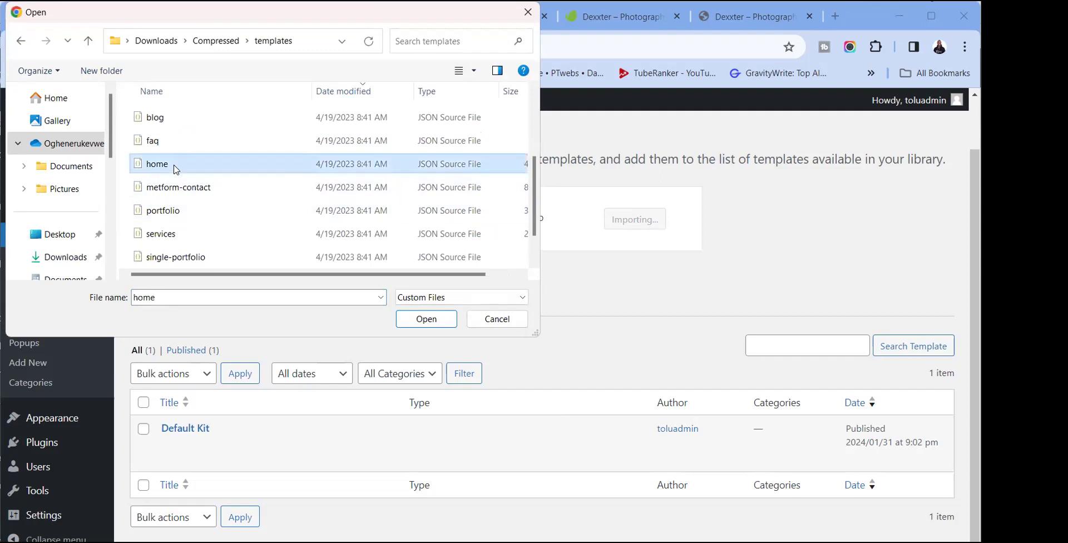
double_click(176, 169)
Reload the My Templates page without creating a new template, and reopen the template import form
left_click(67, 47)
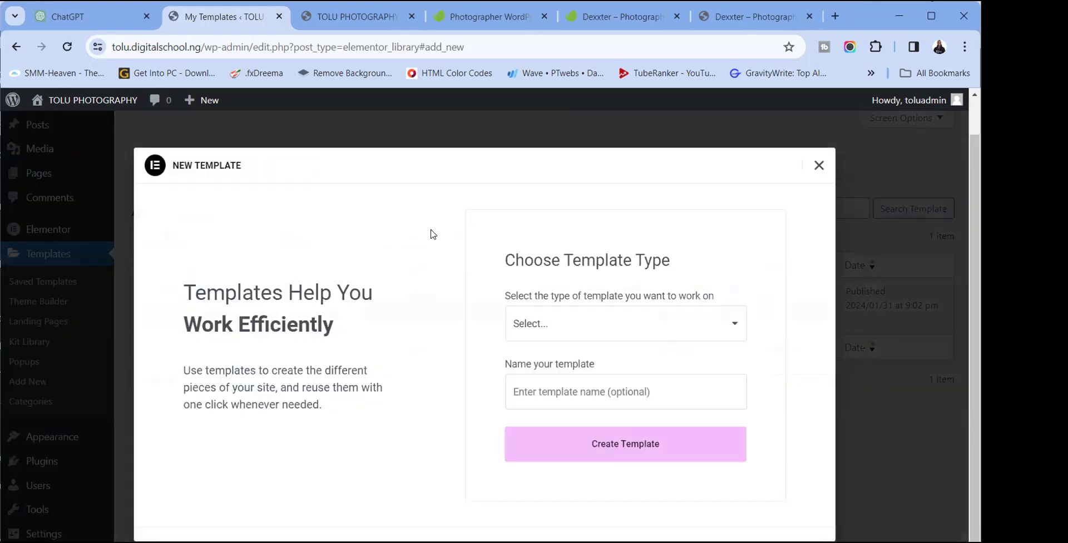
left_click(818, 166)
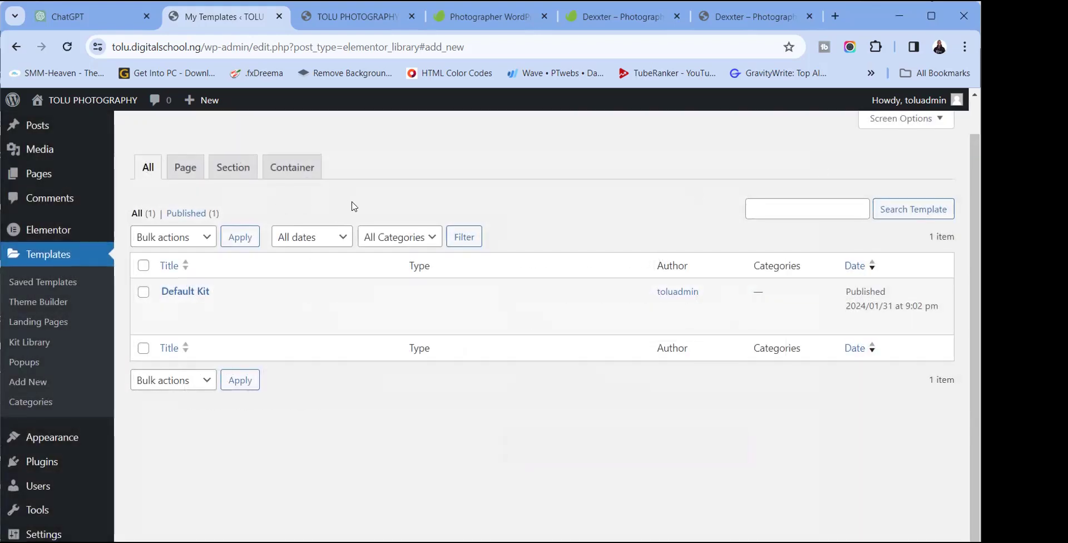
left_click(400, 131)
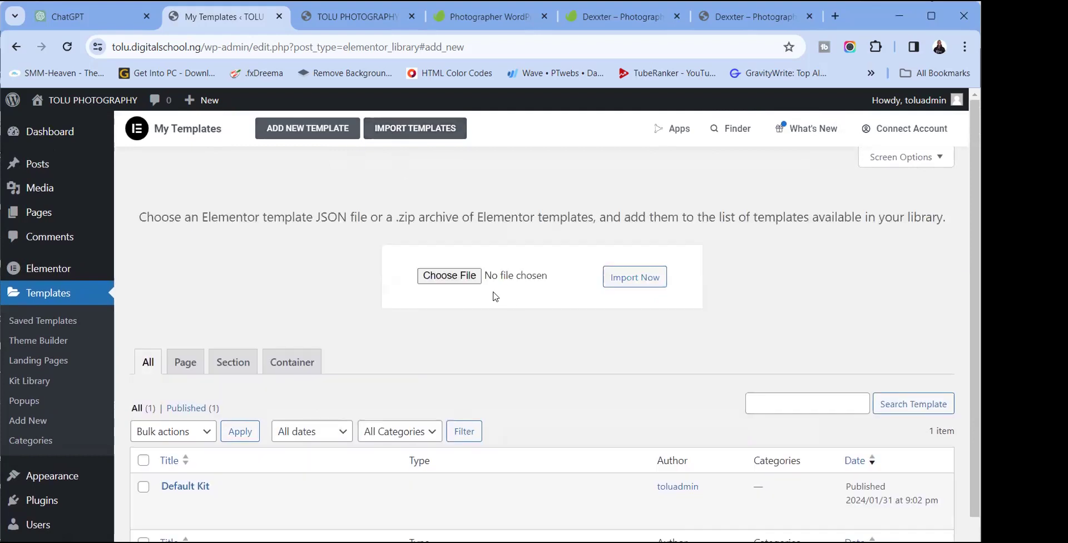
Choose the templates zip archive from Downloads > Compressed and start importing it into the Elementor library
left_click(453, 275)
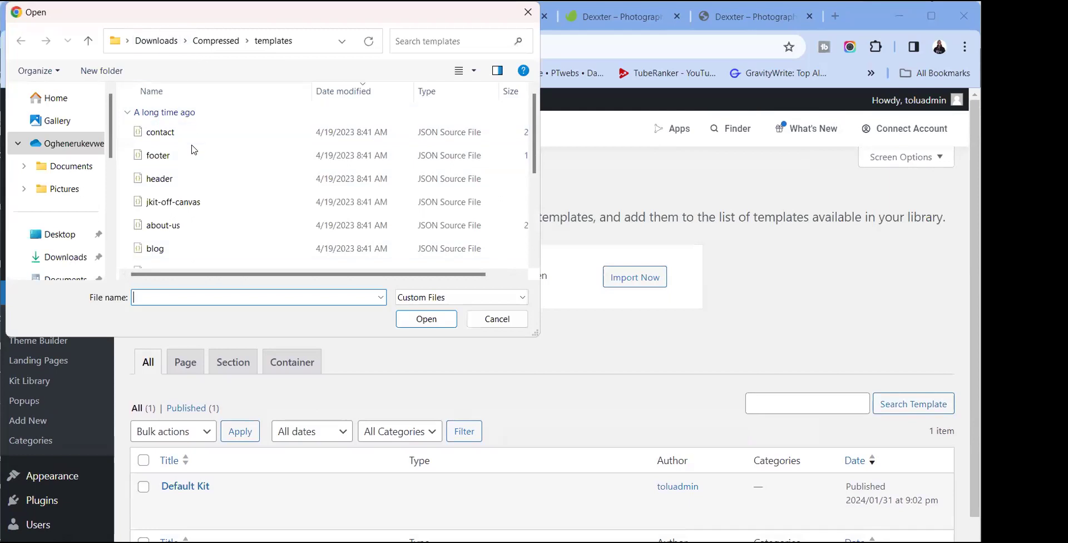
left_click(228, 46)
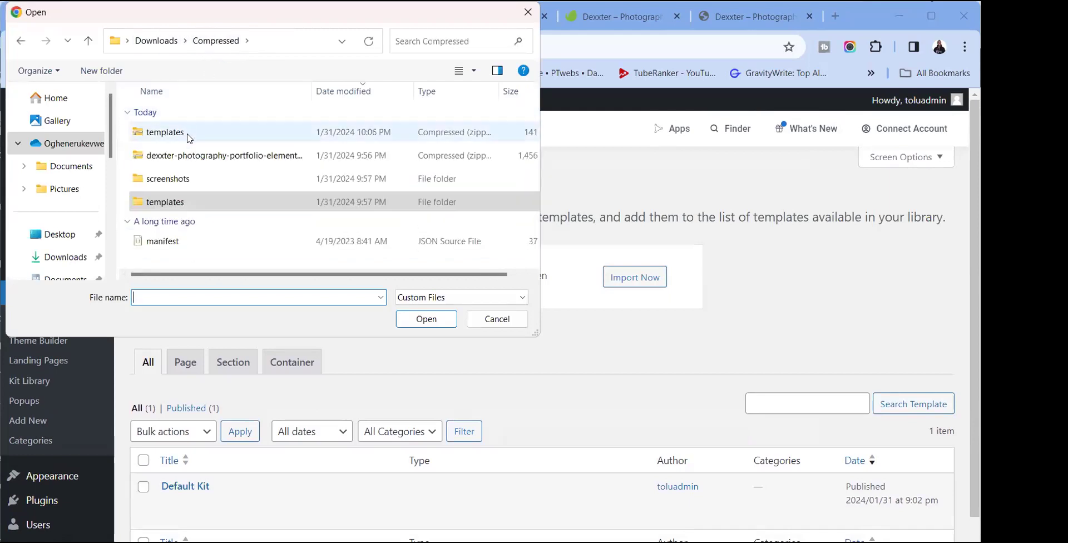
left_click(189, 138)
left_click(440, 324)
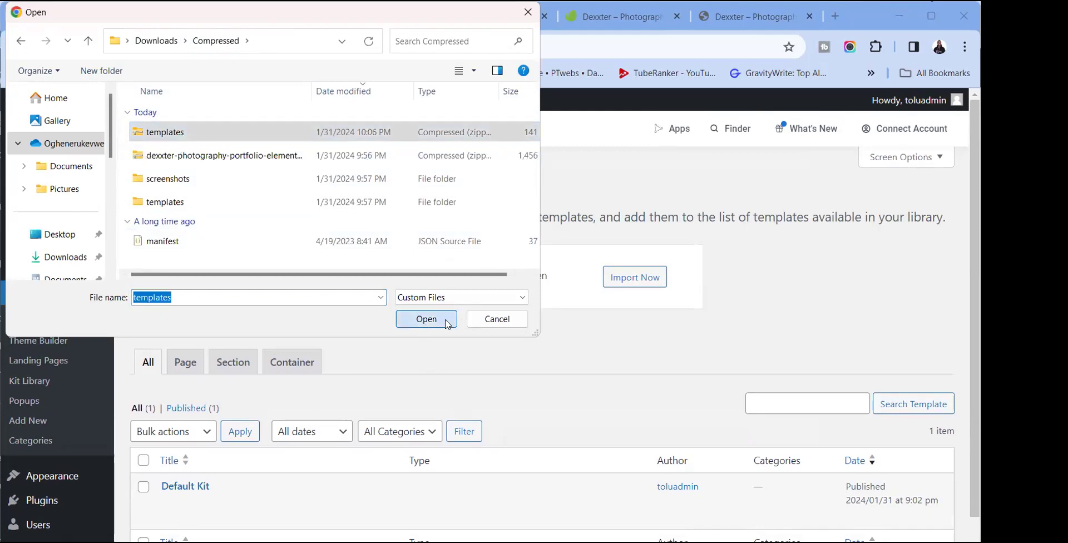
left_click(615, 284)
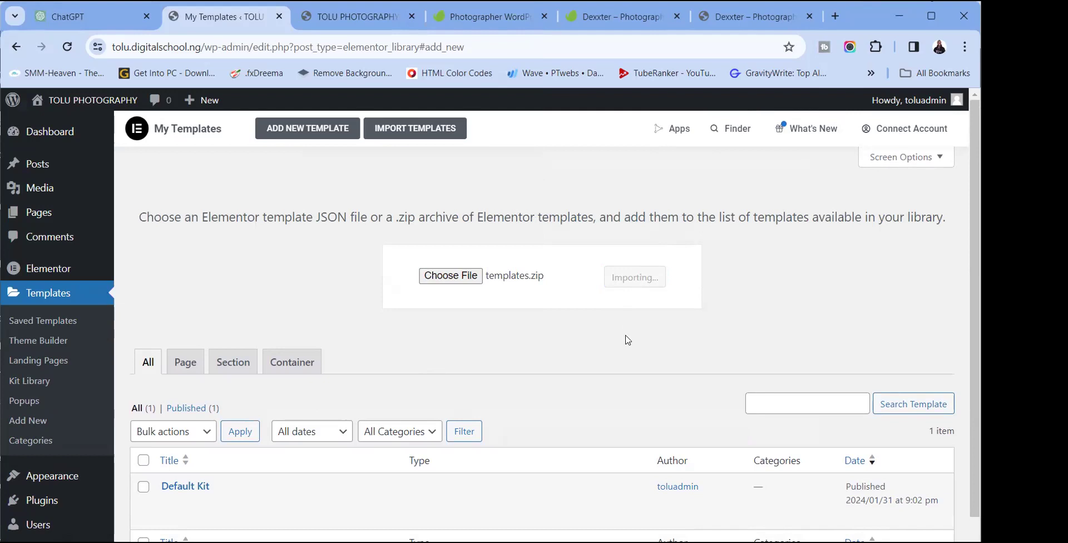
scroll(621, 317, "down", 1)
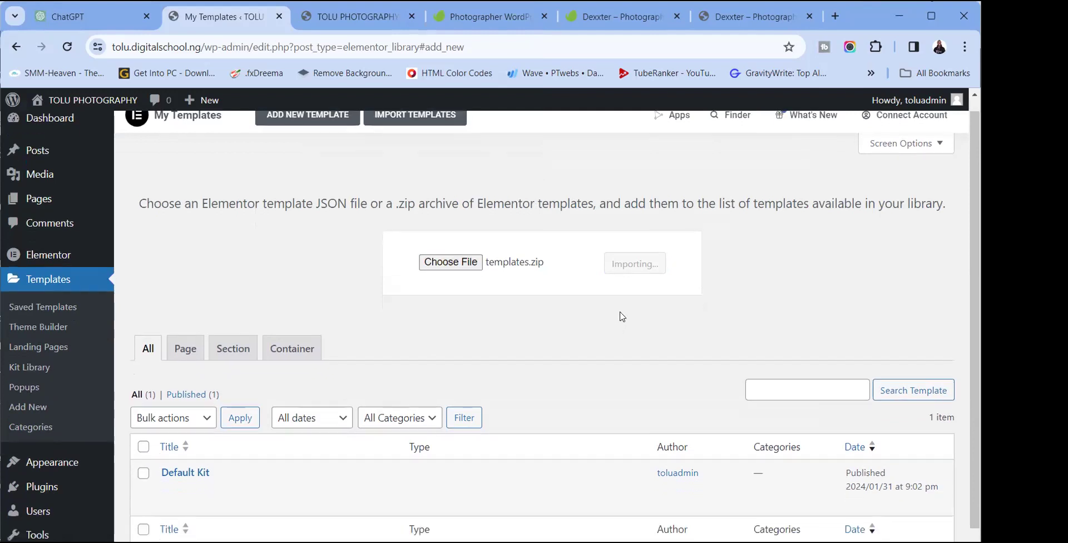
scroll(622, 316, "up", 1)
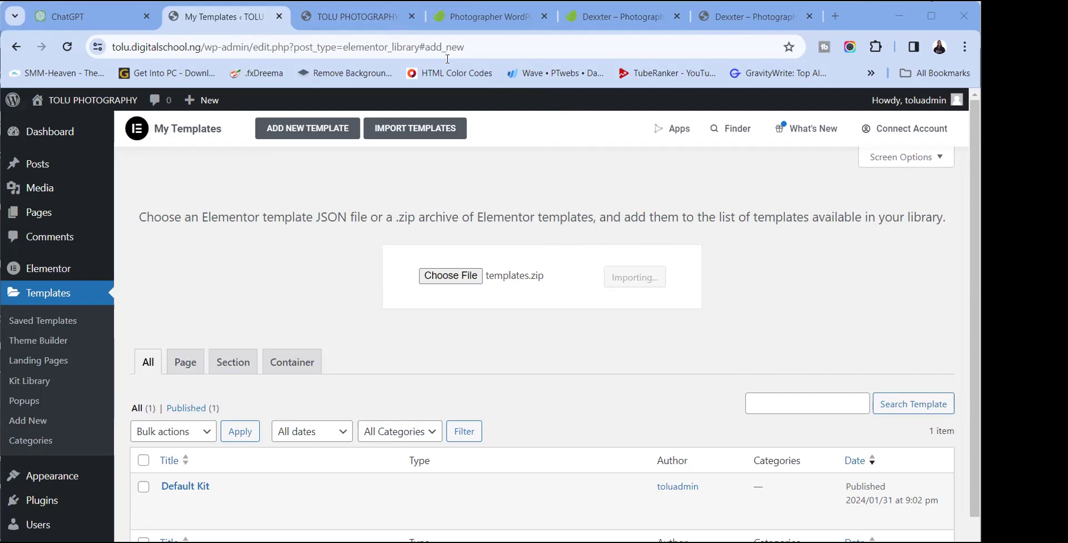
scroll(505, 346, "down", 1)
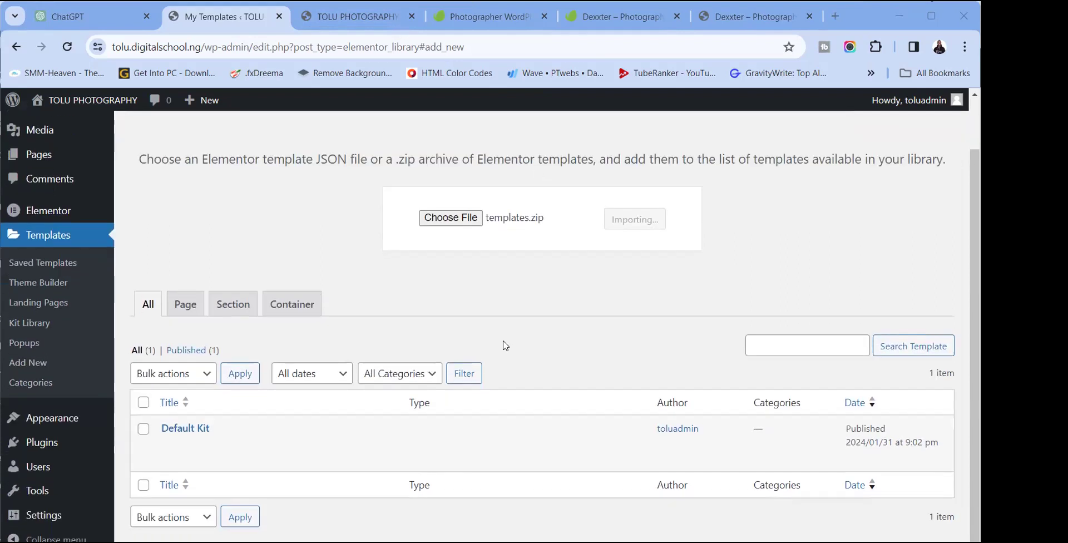
scroll(505, 346, "up", 1)
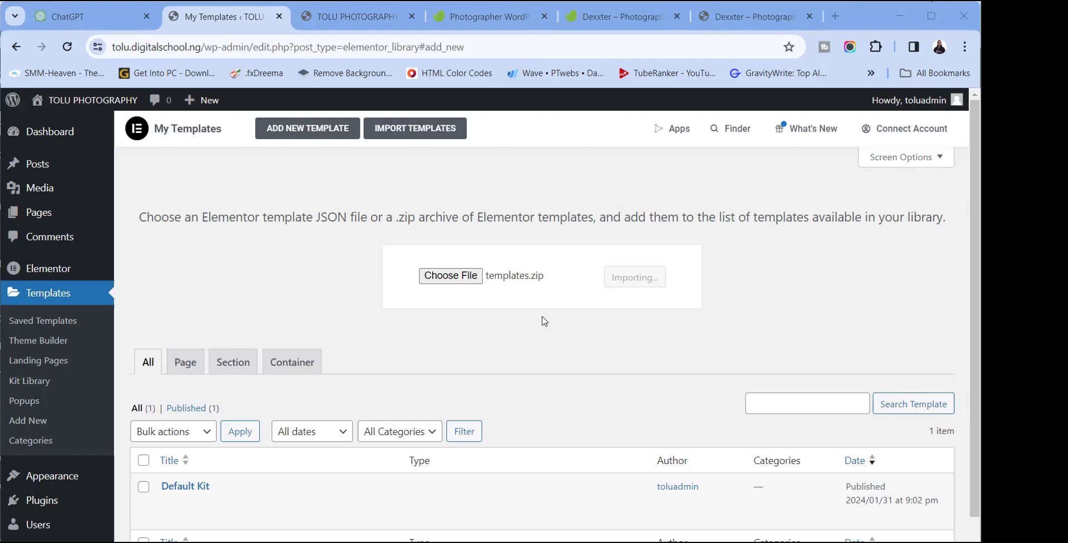
scroll(532, 297, "down", 1)
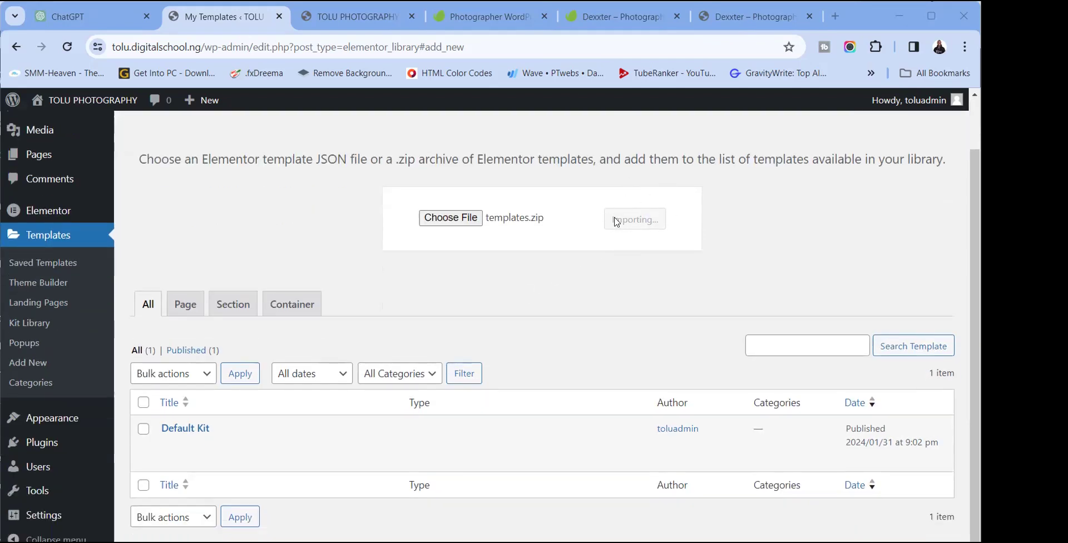
scroll(608, 267, "up", 1)
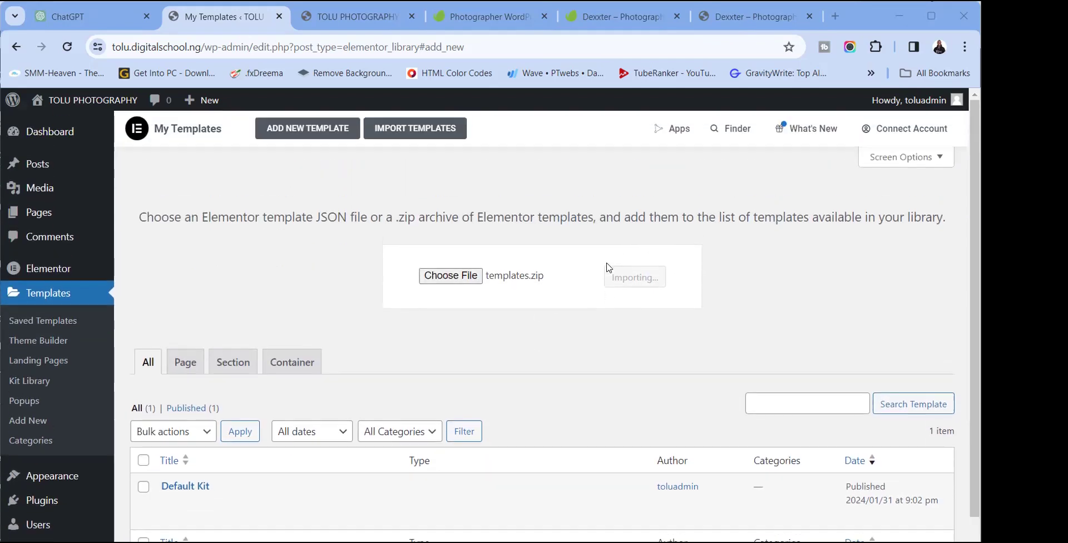